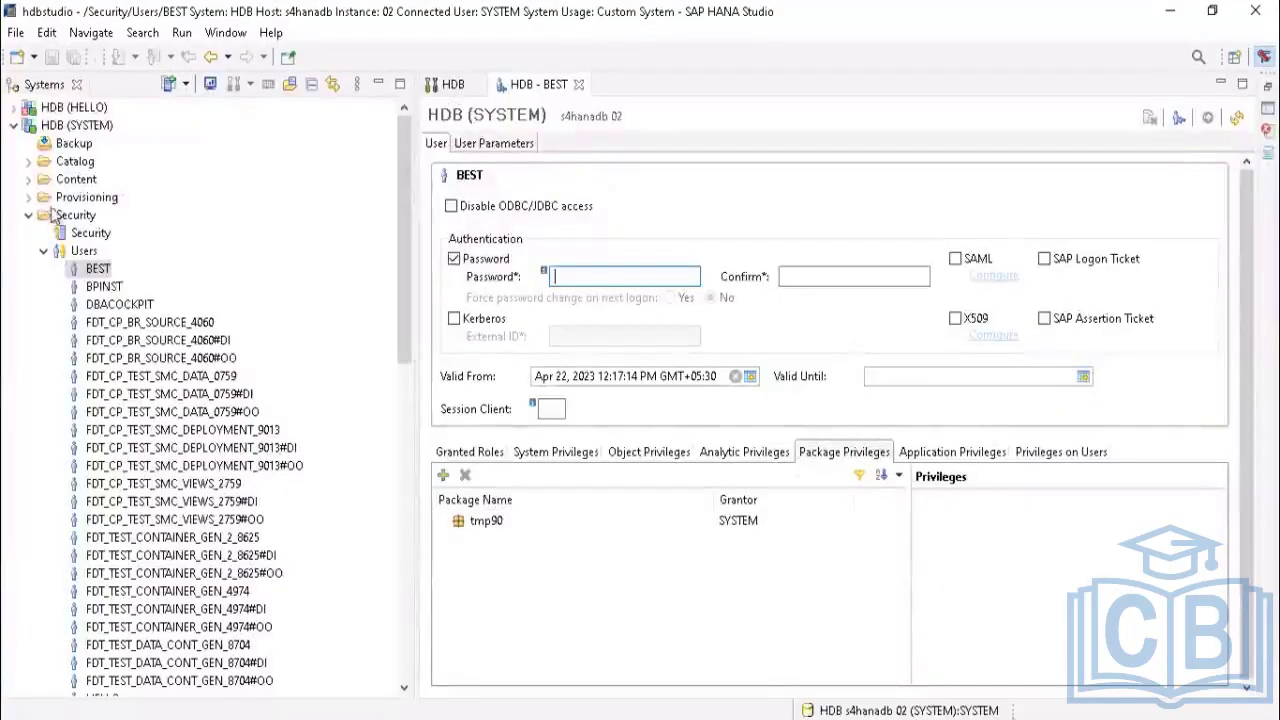
# Step: Examine which repository privileges user BEST holds on package tmp90, for both native and imported packages
pyautogui.click(502, 527)
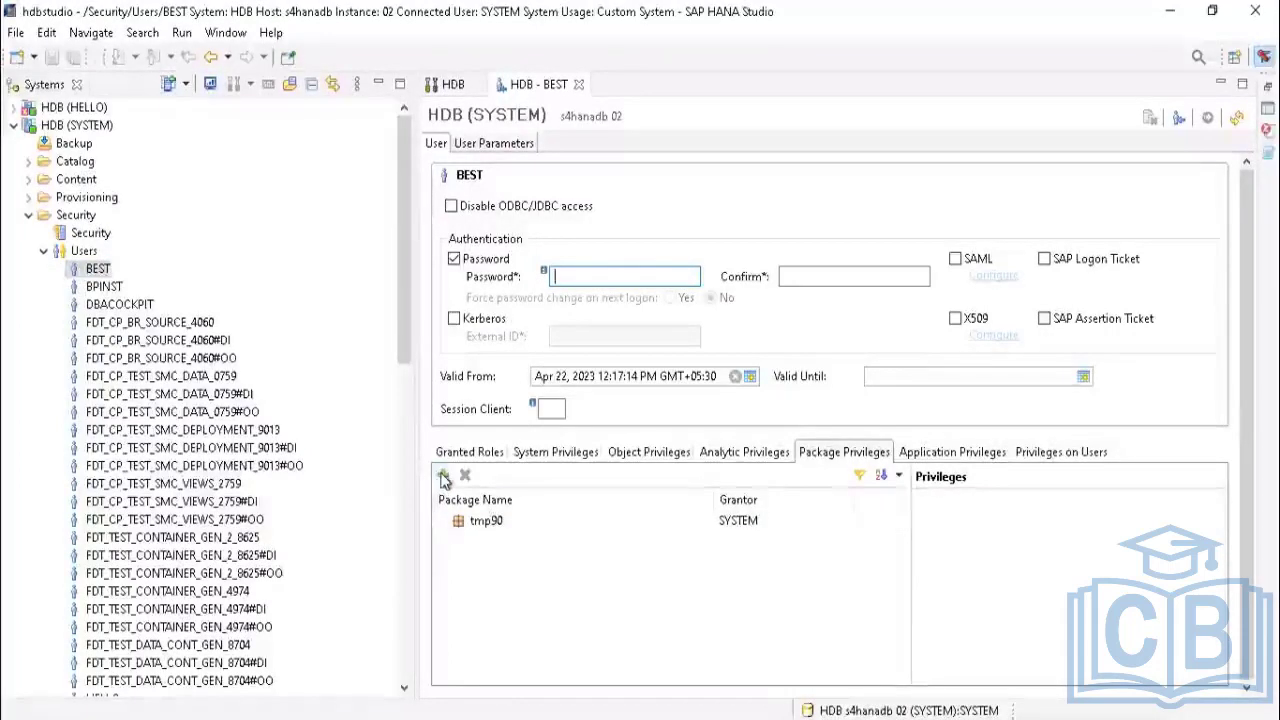
pyautogui.click(490, 527)
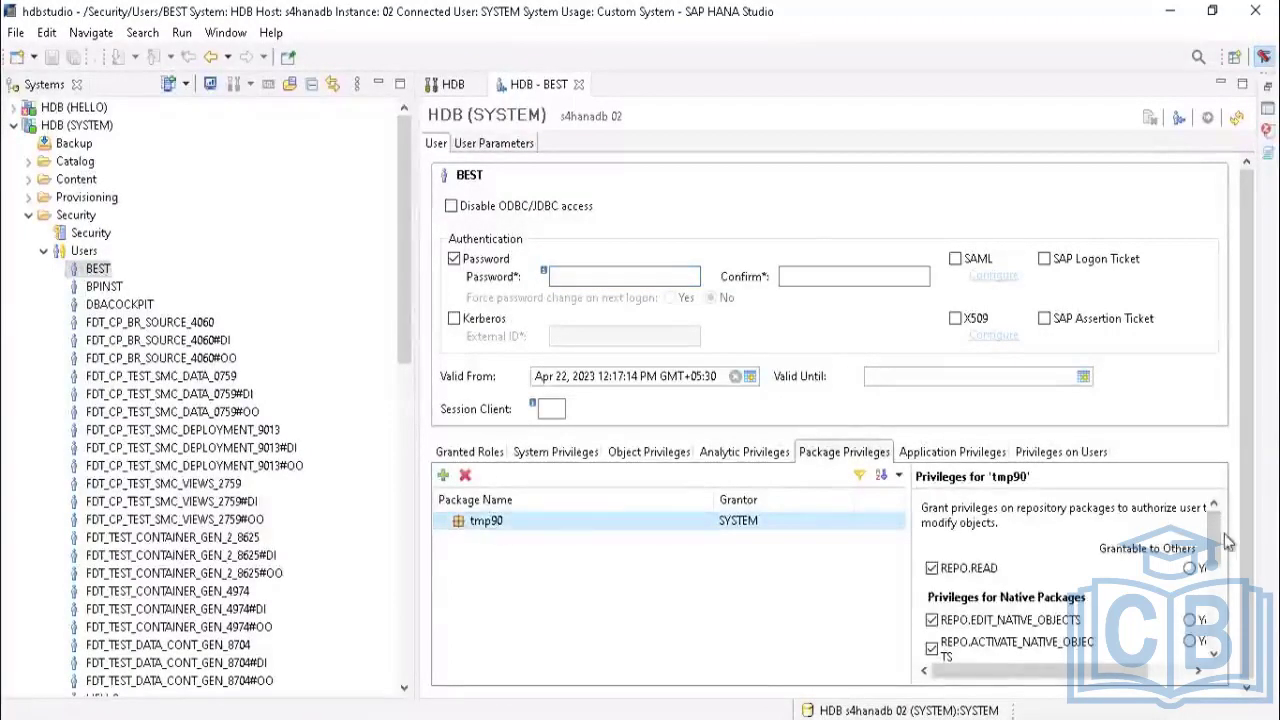
pyautogui.moveTo(1218, 537); pyautogui.dragTo(1236, 647)
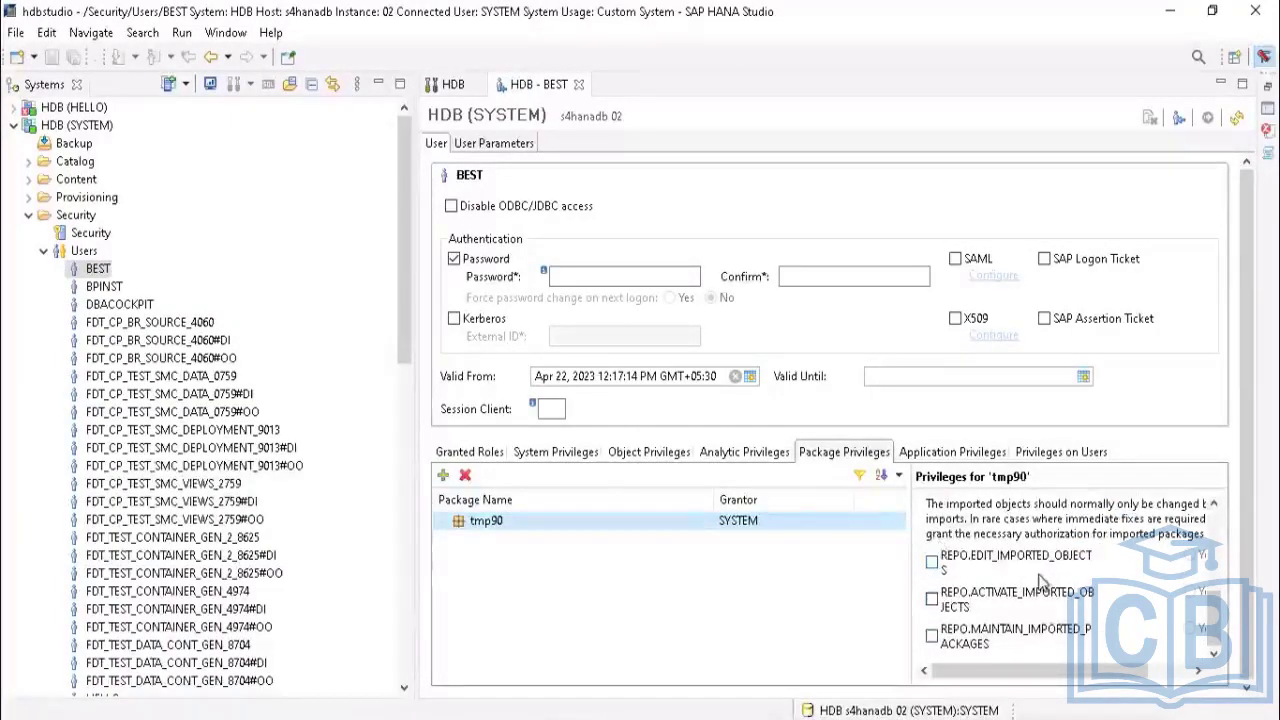
pyautogui.scroll(2, 1040, 584)
pyautogui.scroll(-2, 1036, 590)
pyautogui.scroll(3, 1012, 617)
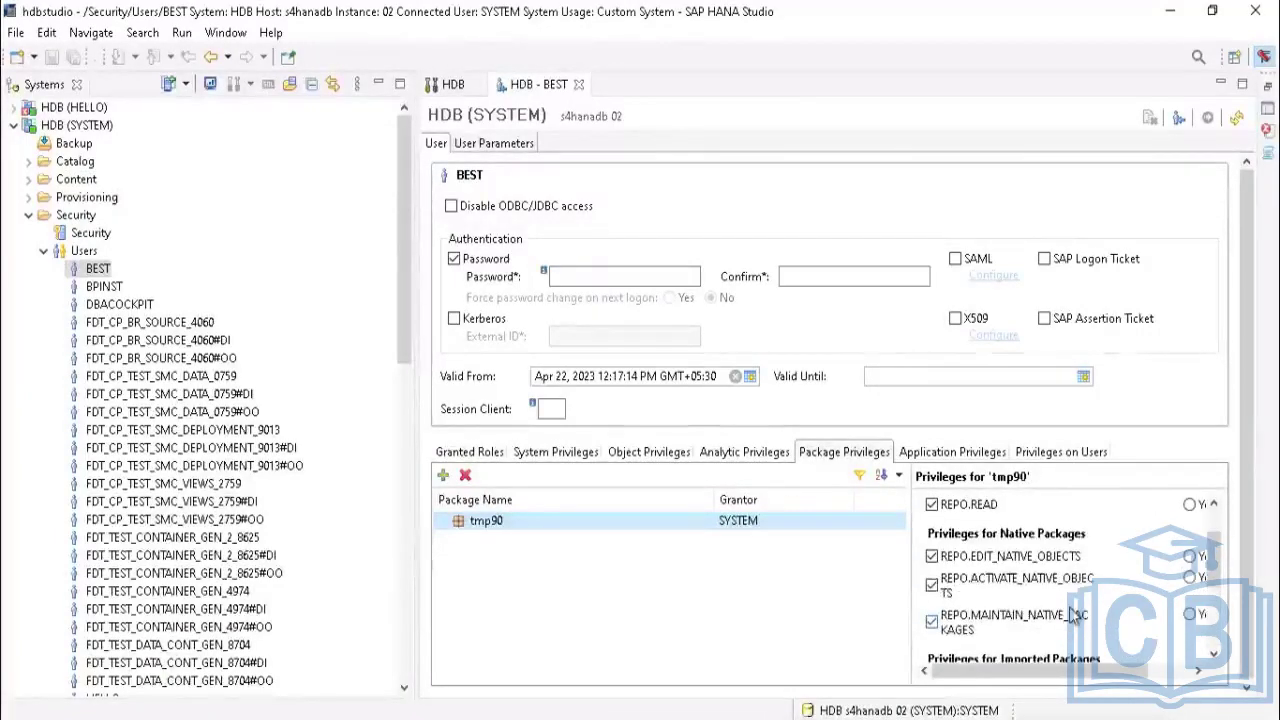
pyautogui.scroll(-3, 960, 595)
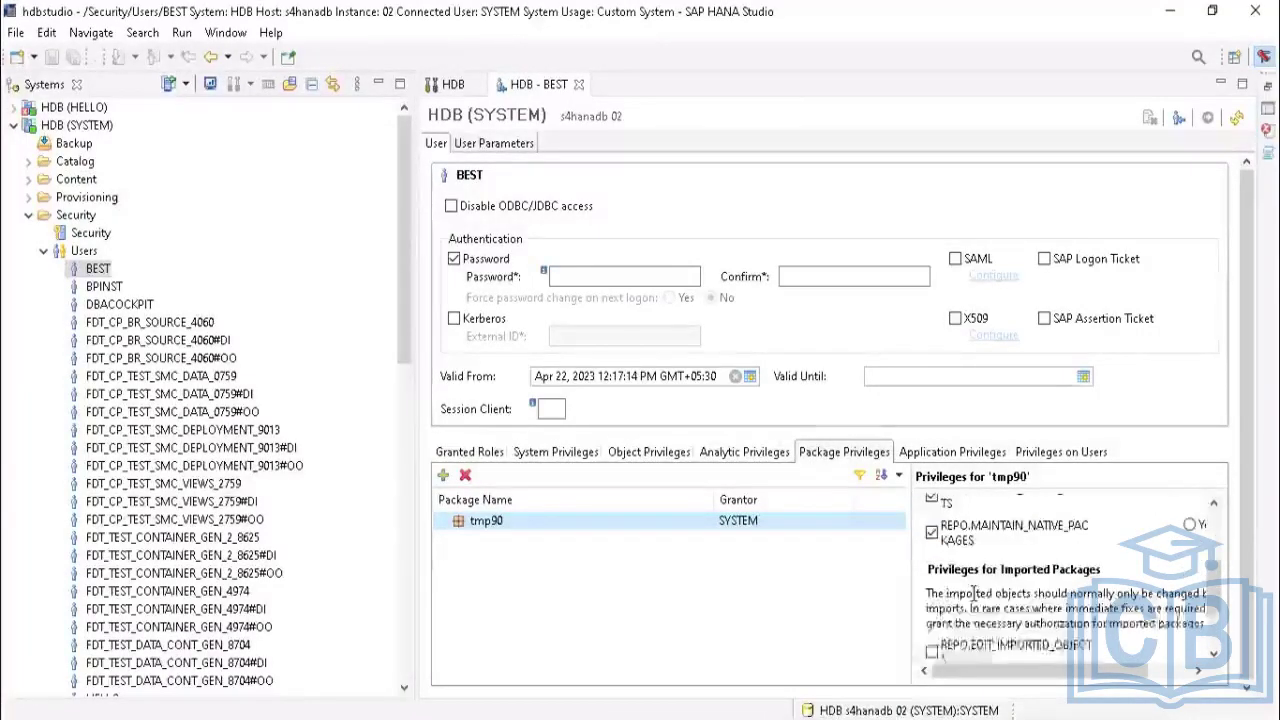
pyautogui.scroll(1, 972, 595)
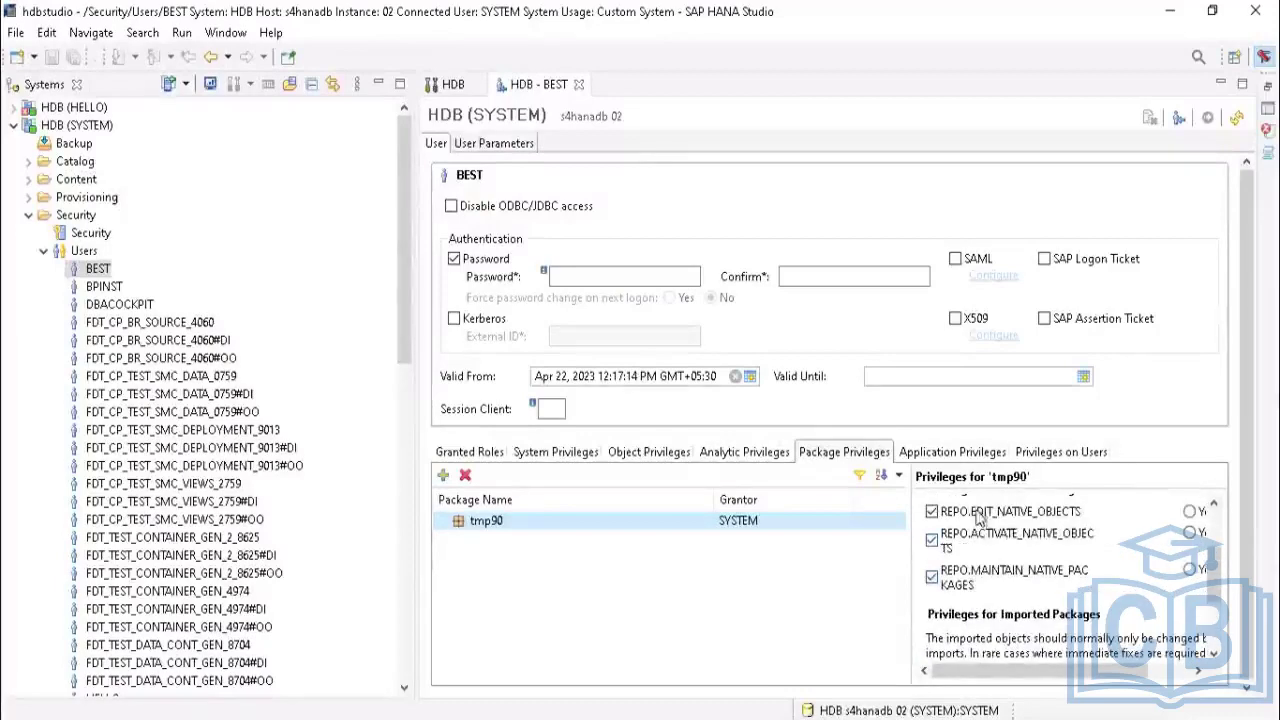
pyautogui.scroll(2, 978, 588)
pyautogui.scroll(-4, 978, 588)
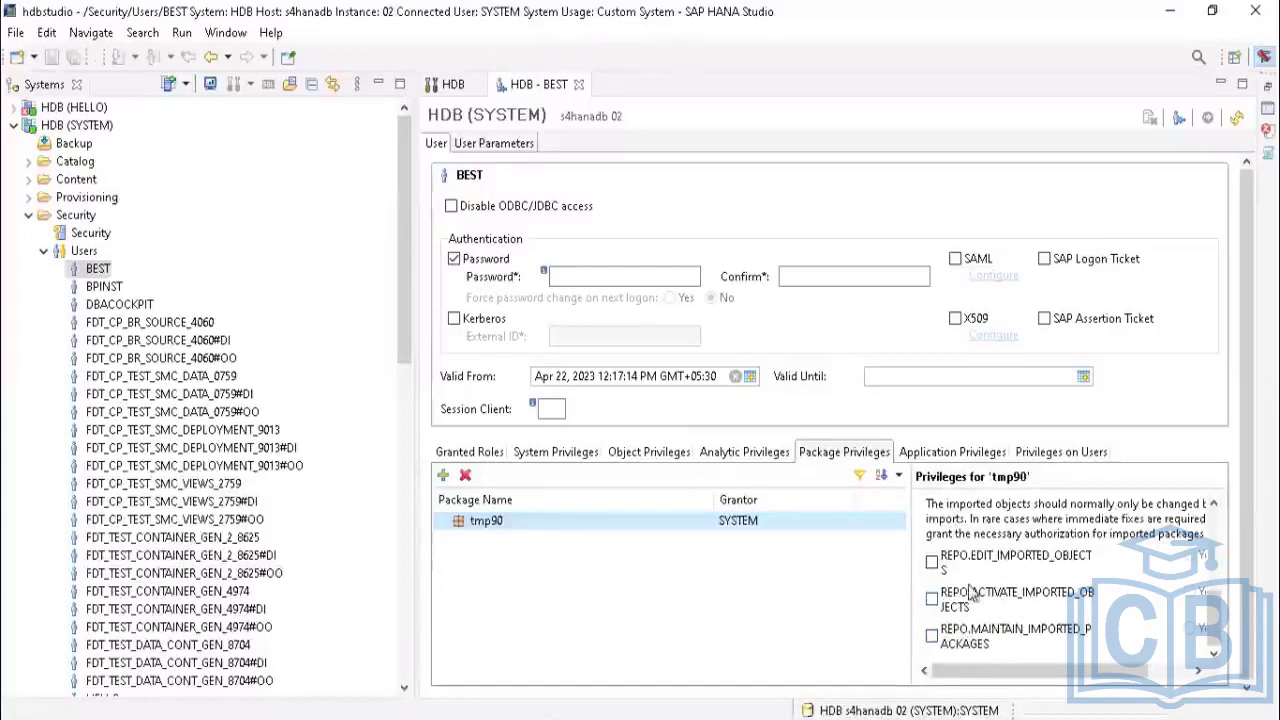
pyautogui.scroll(4, 970, 640)
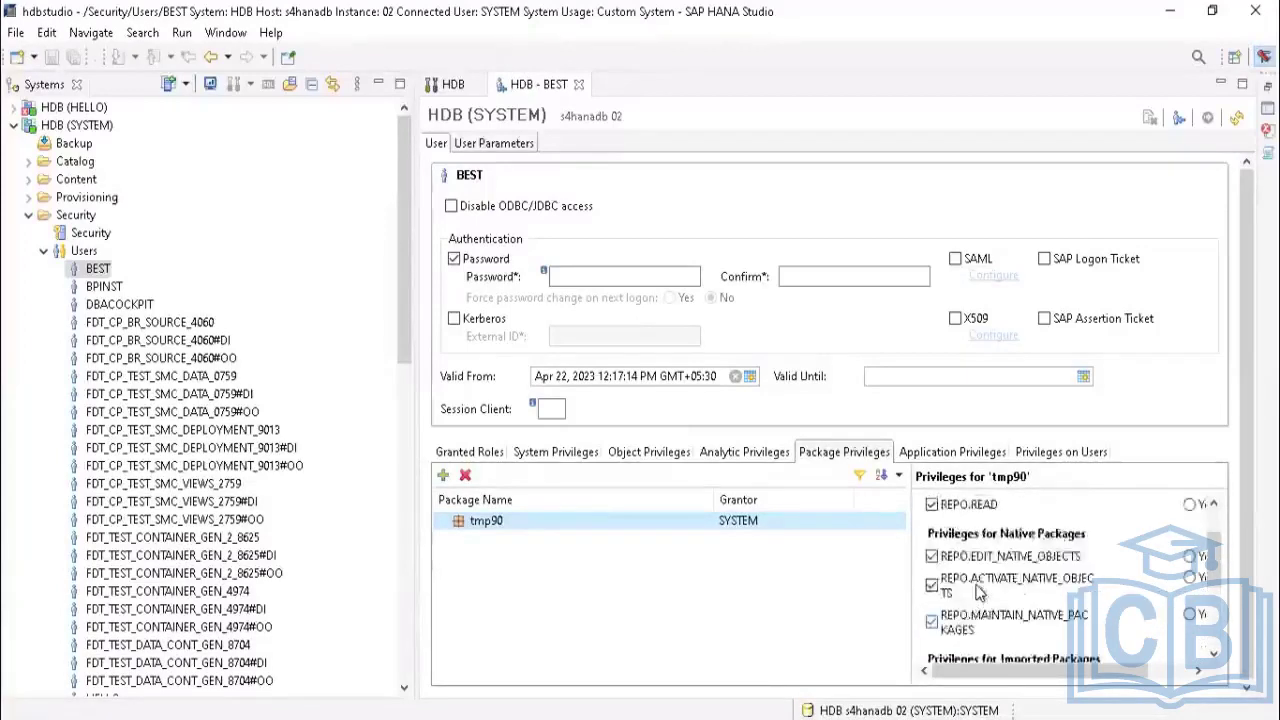
pyautogui.scroll(-4, 978, 620)
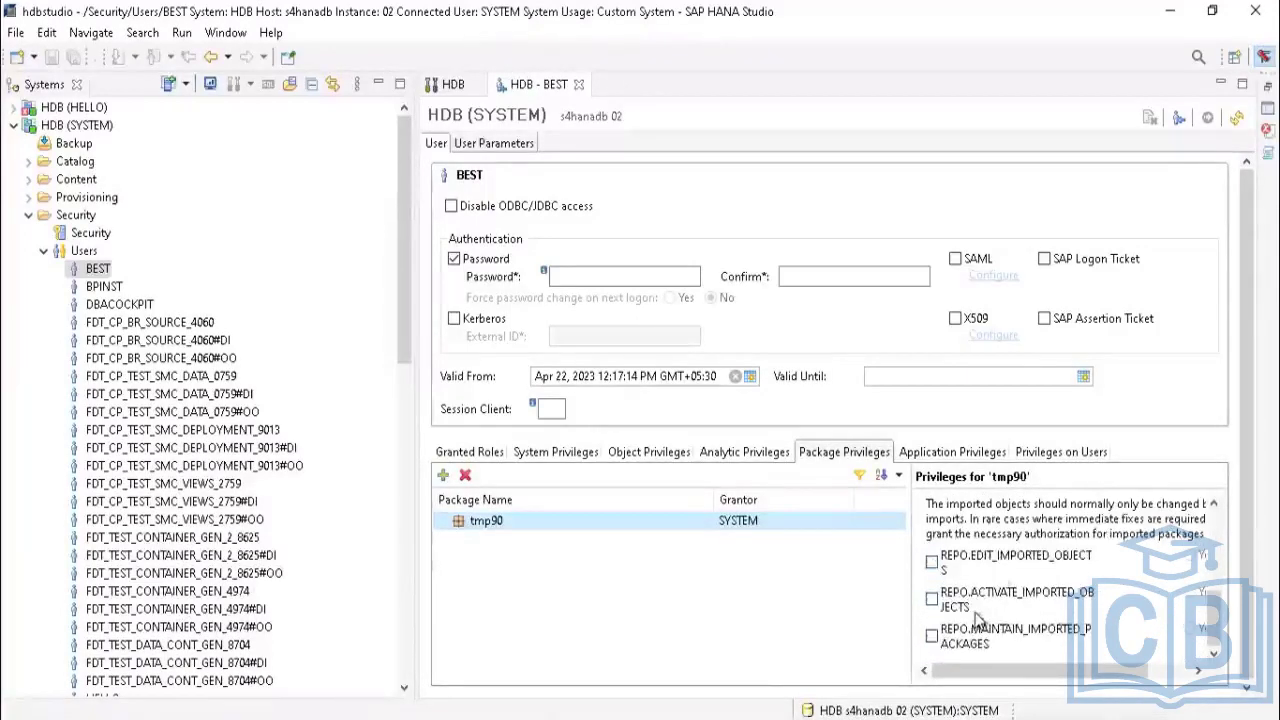
pyautogui.scroll(1, 998, 572)
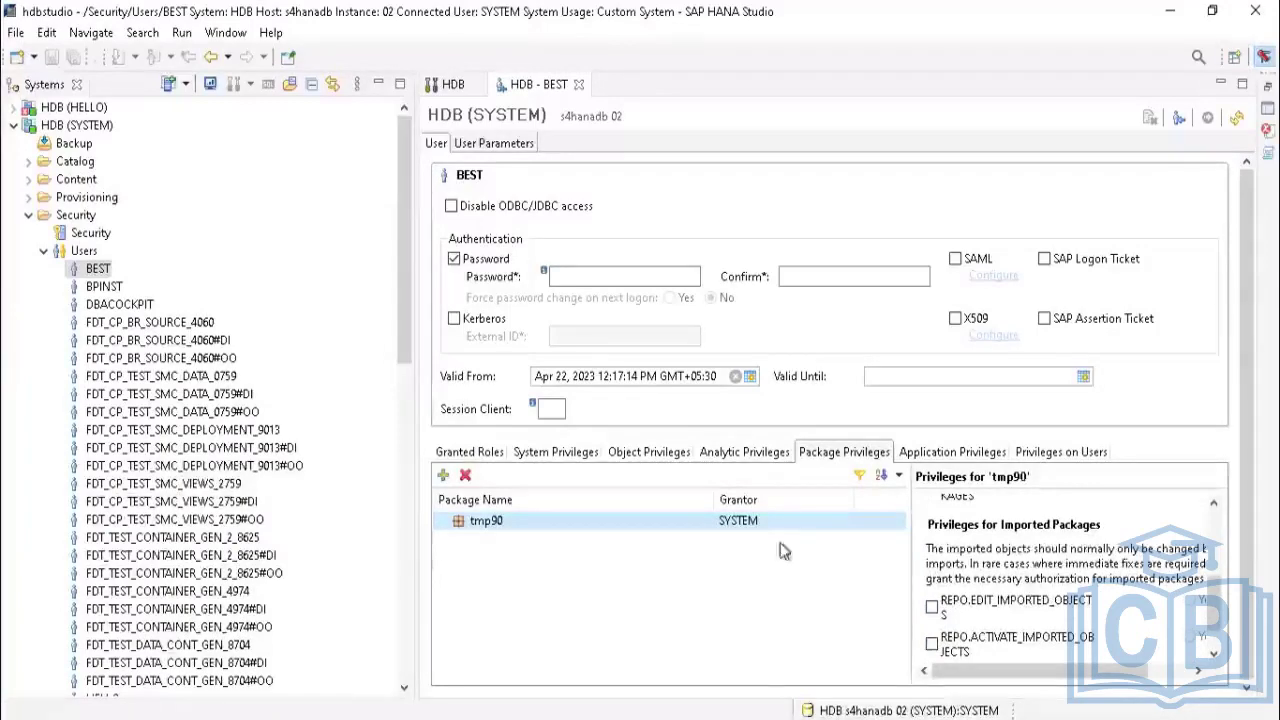
pyautogui.click(402, 201)
pyautogui.moveTo(411, 449); pyautogui.dragTo(411, 138)
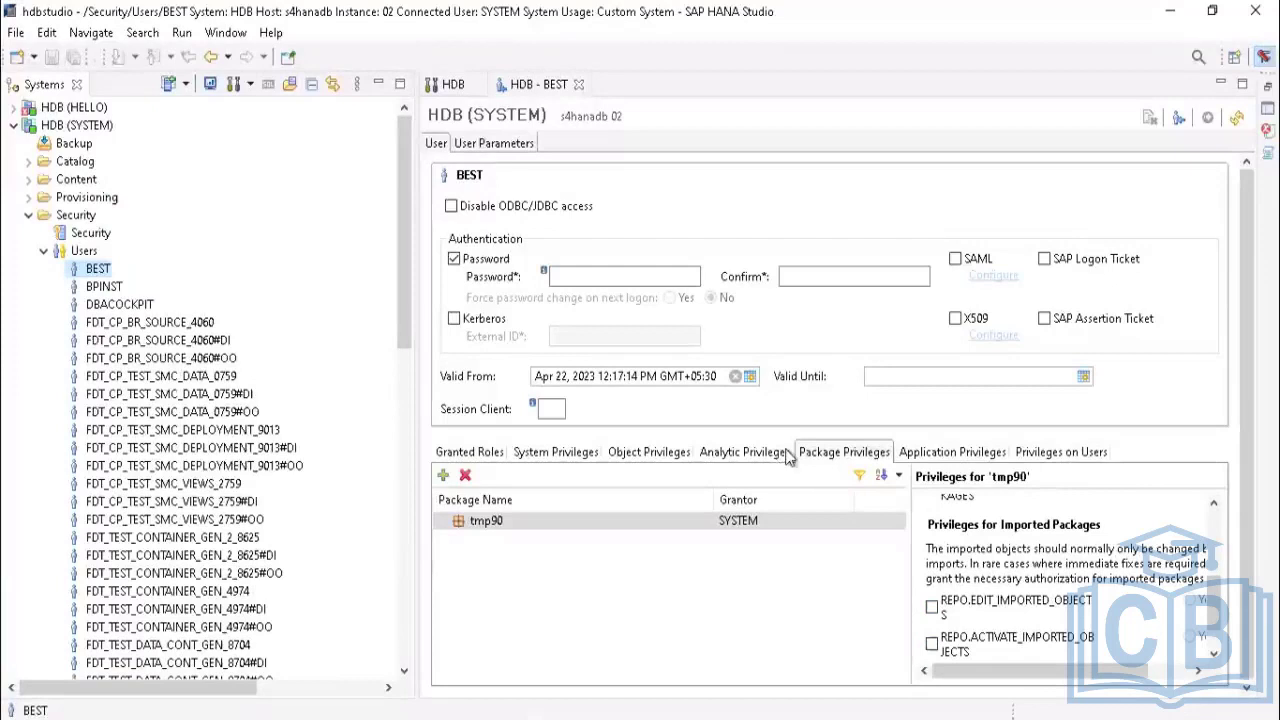
# Step: Browse the application privileges available for user BEST and close the selection without adding any
pyautogui.click(943, 455)
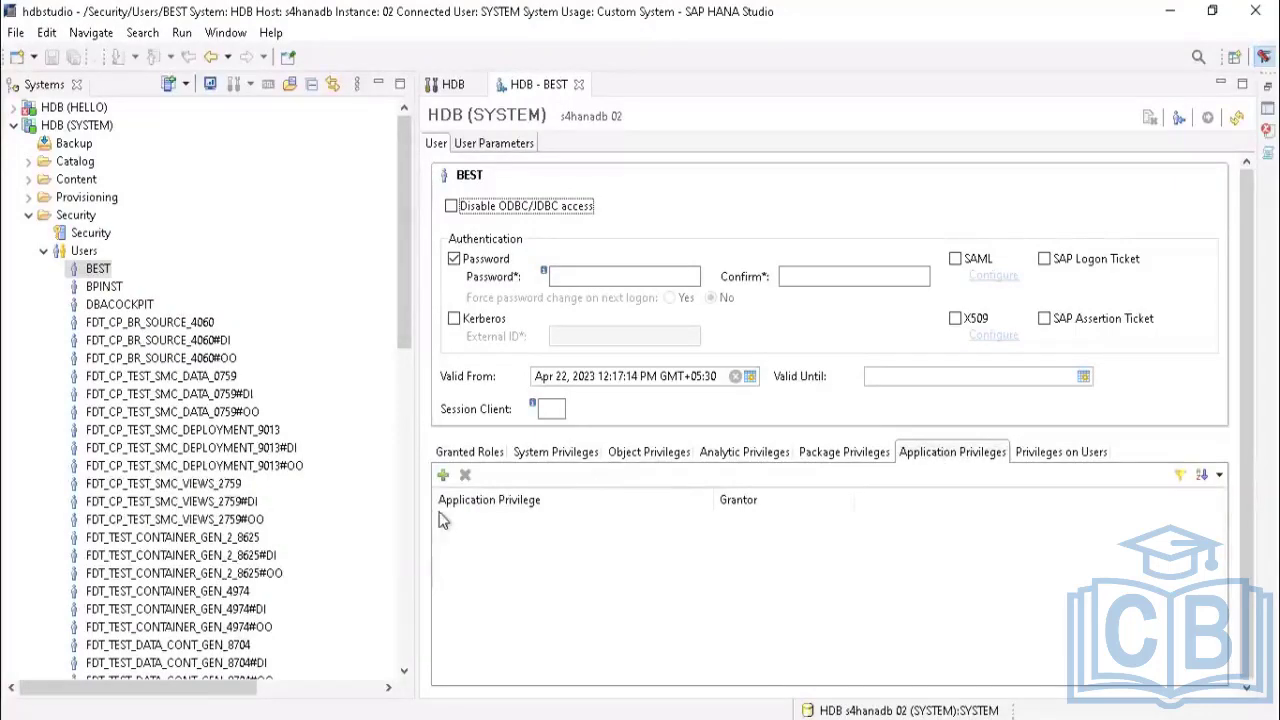
pyautogui.click(444, 477)
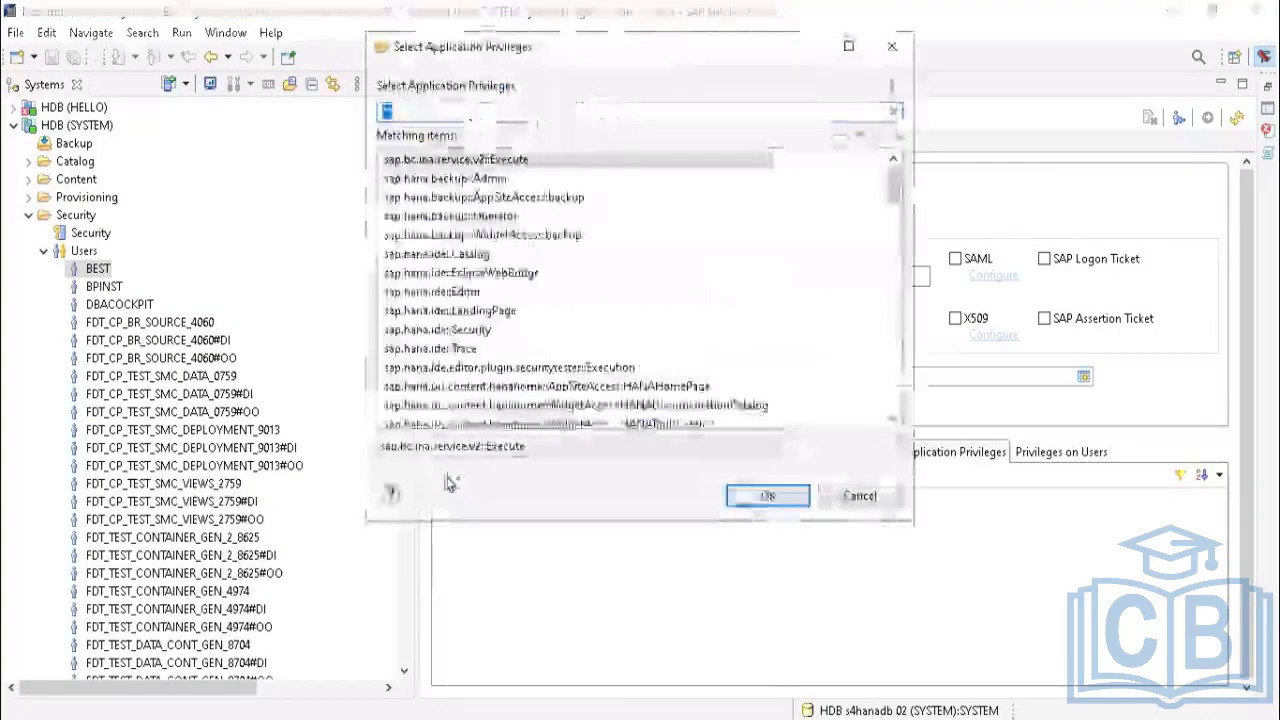
pyautogui.scroll(-15, 450, 360)
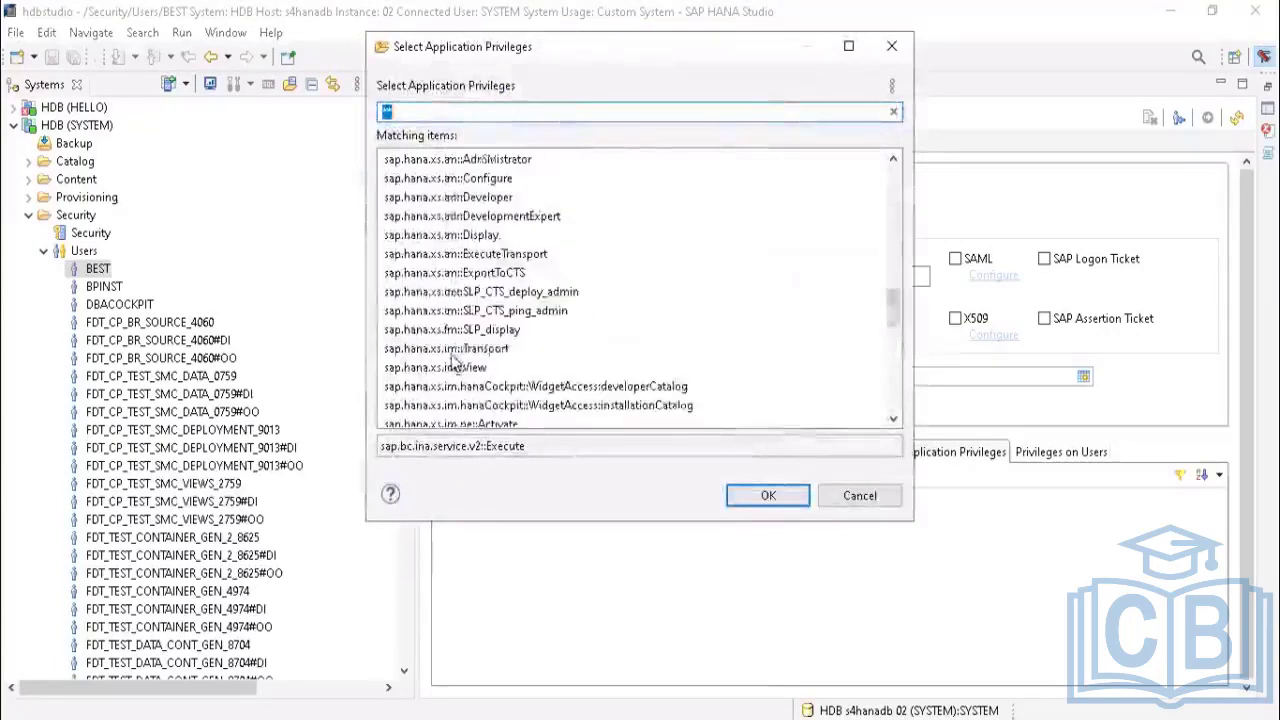
pyautogui.scroll(-3, 450, 372)
pyautogui.scroll(12, 450, 372)
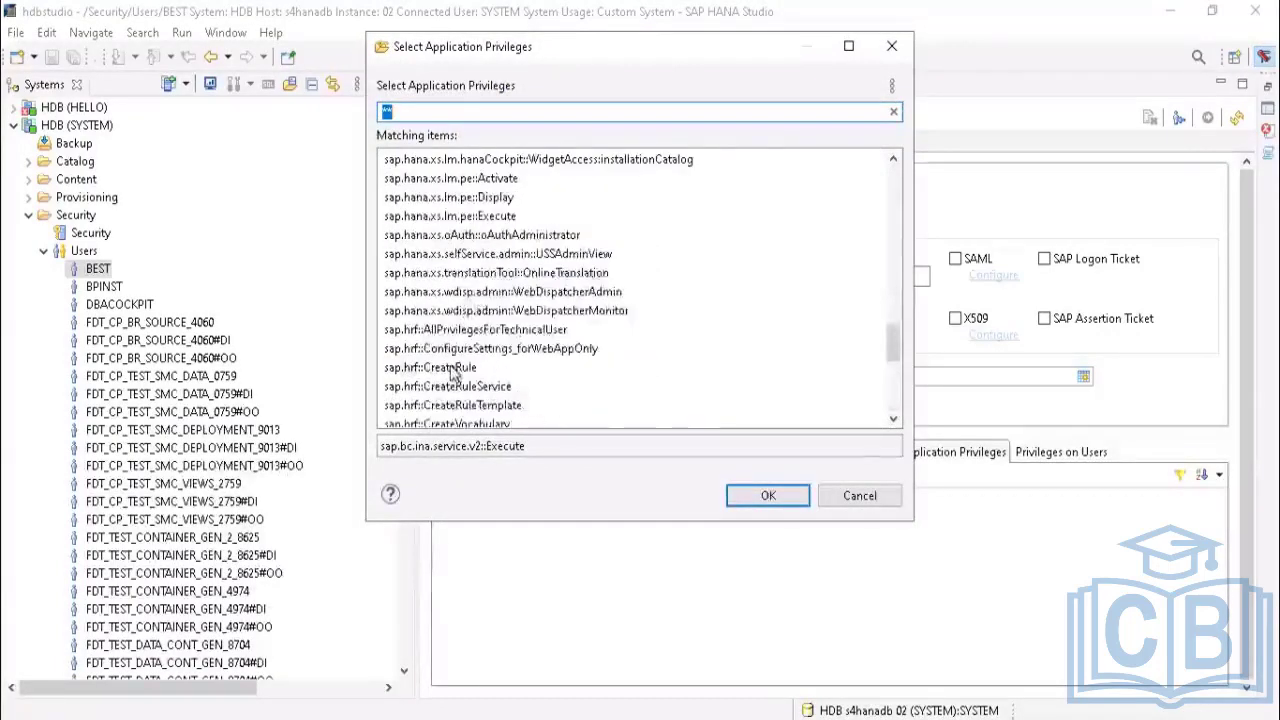
pyautogui.scroll(10, 452, 372)
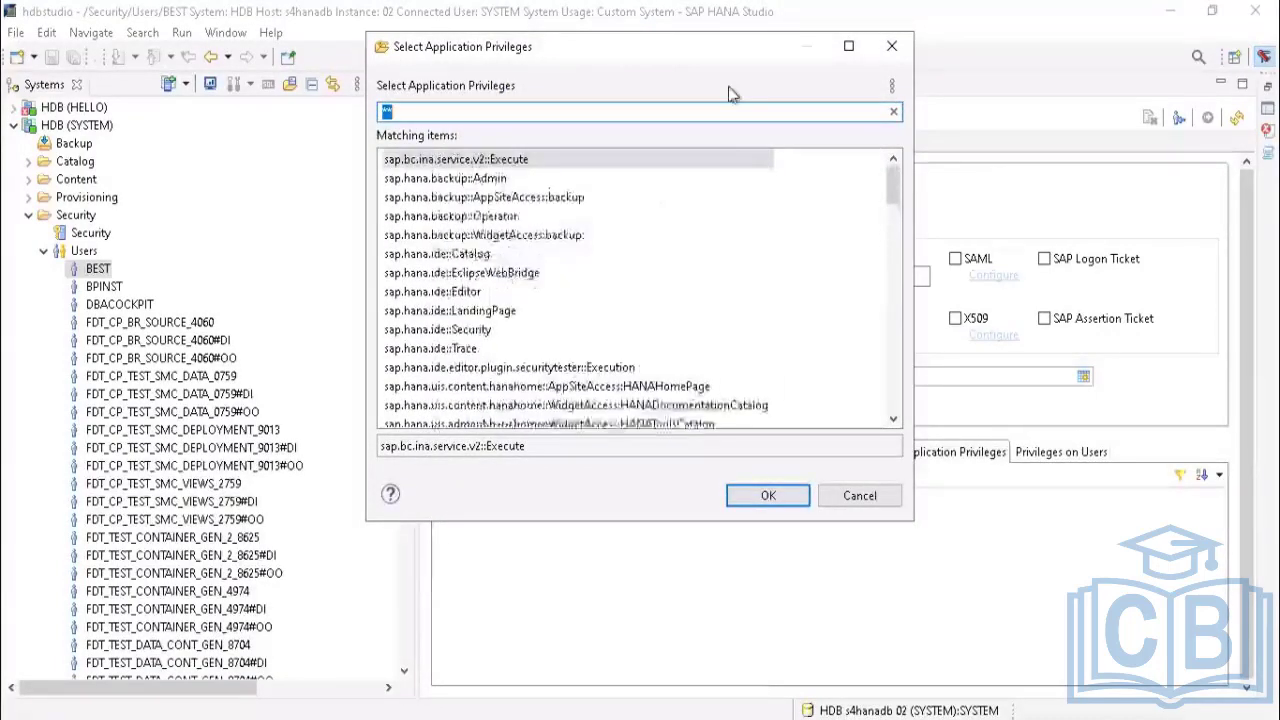
pyautogui.click(892, 50)
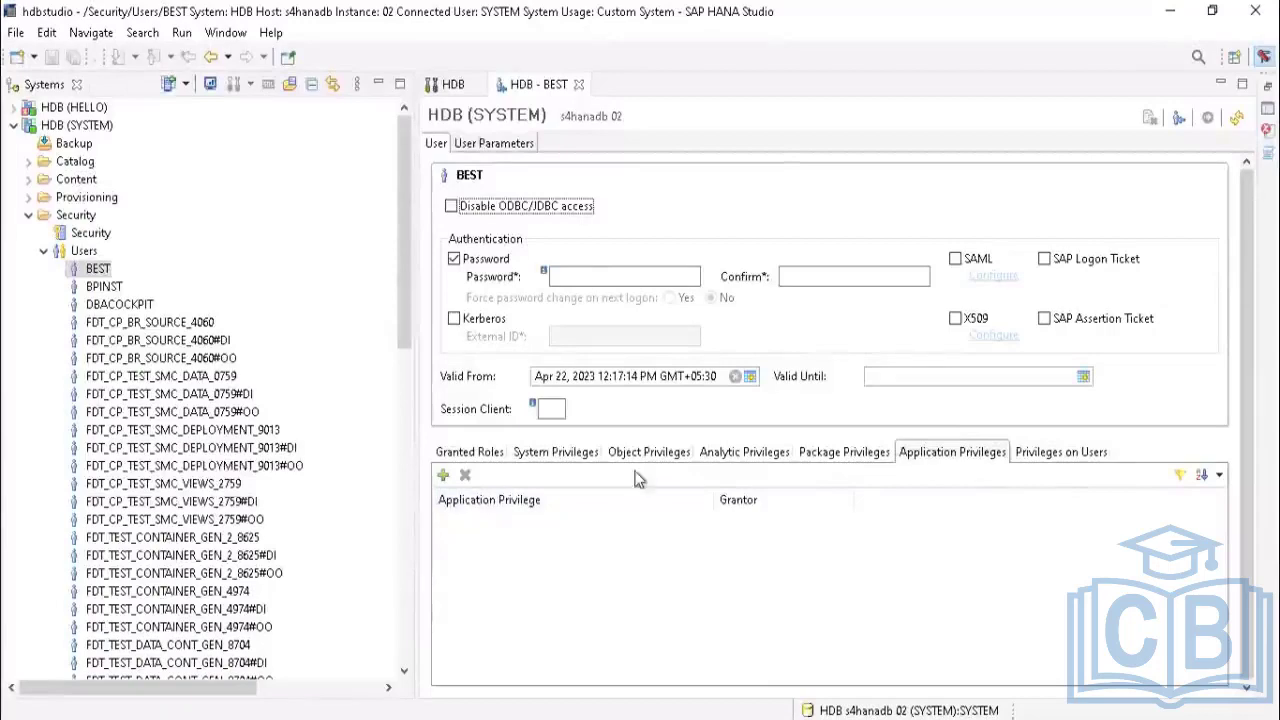
# Step: Revisit BEST's package privileges and display the object privileges granted on REPOSITORY_REST (SYS)
pyautogui.click(826, 456)
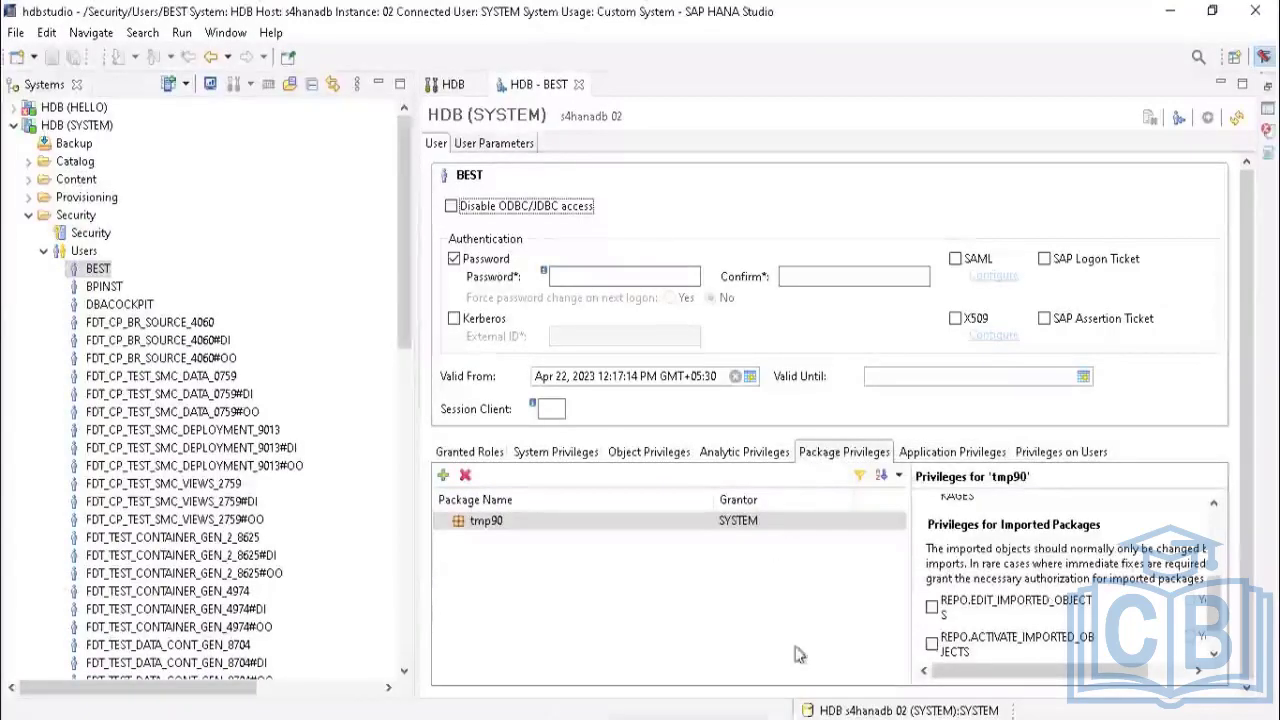
pyautogui.scroll(-1, 1035, 640)
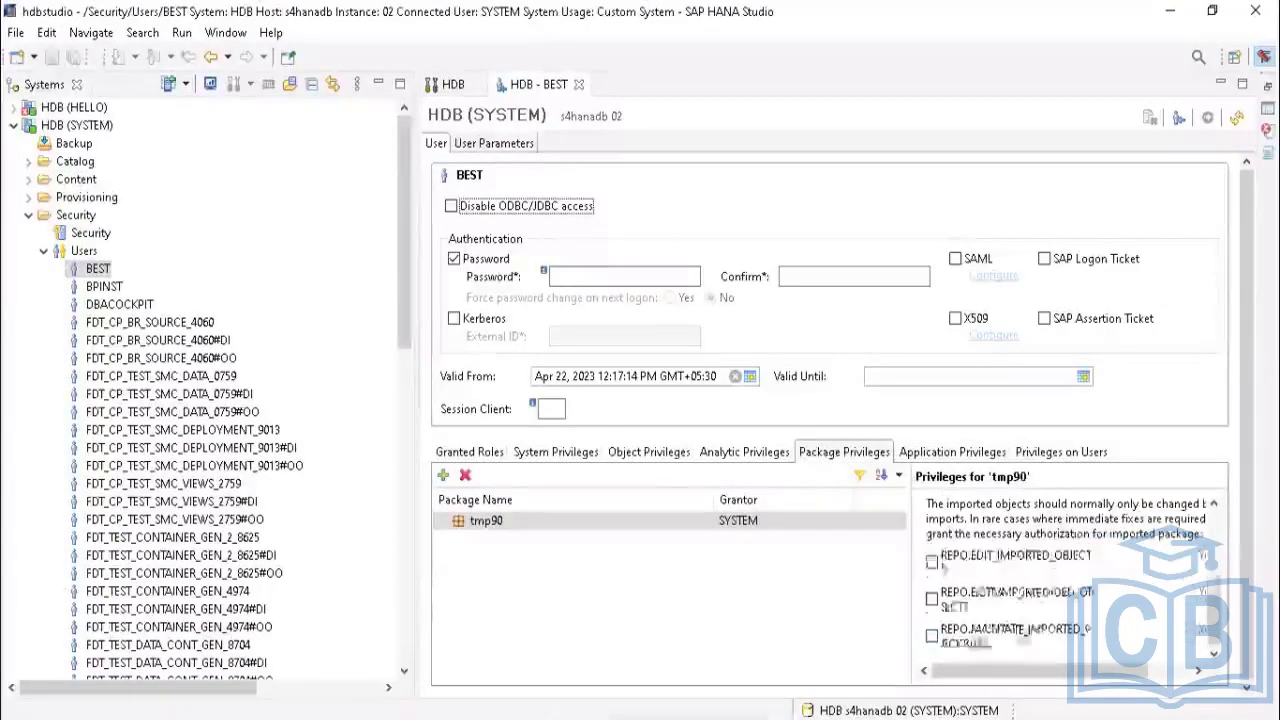
pyautogui.click(656, 455)
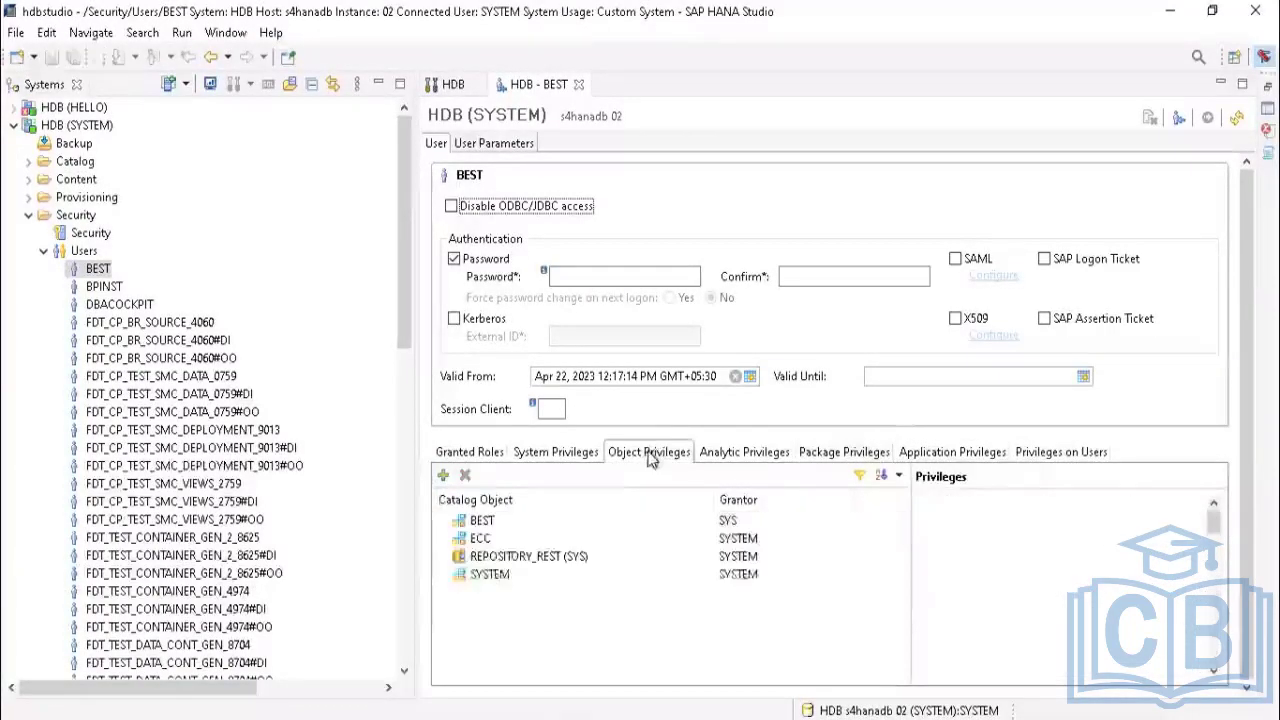
pyautogui.click(503, 560)
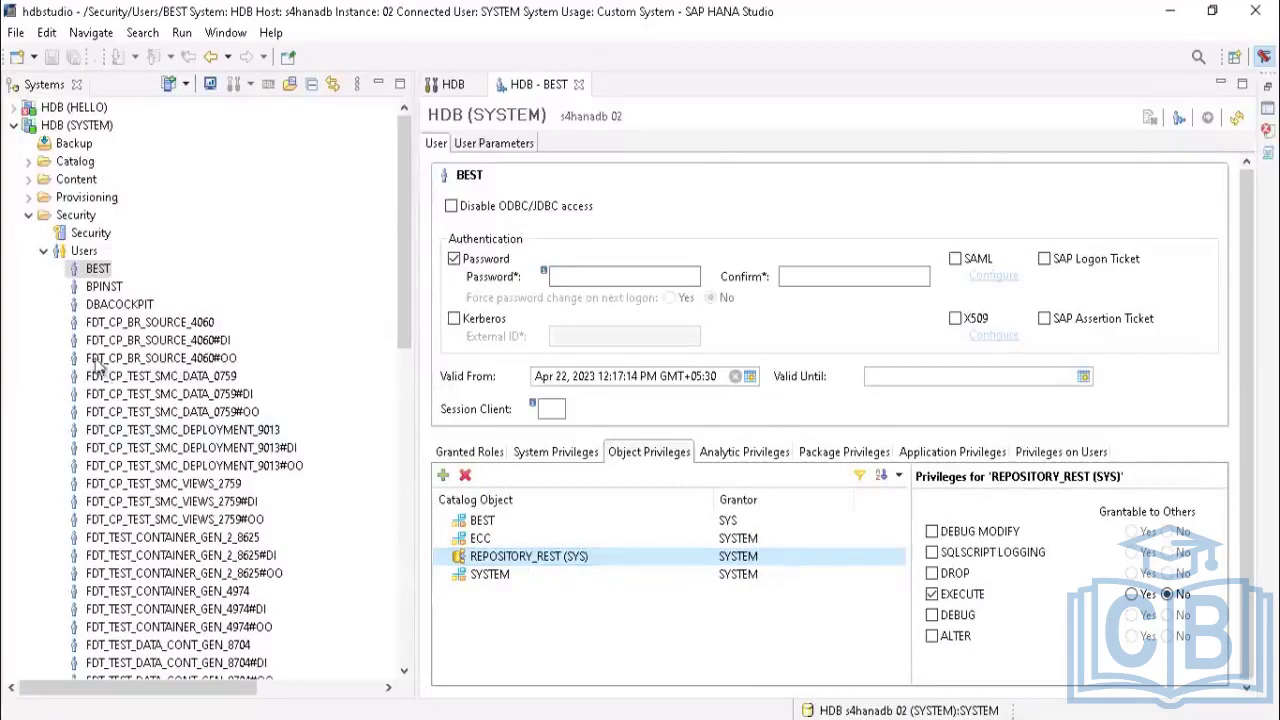
# Step: Collapse the Users list under Security and expand the Content folder of HDB (SYSTEM) to list its packages
pyautogui.click(41, 255)
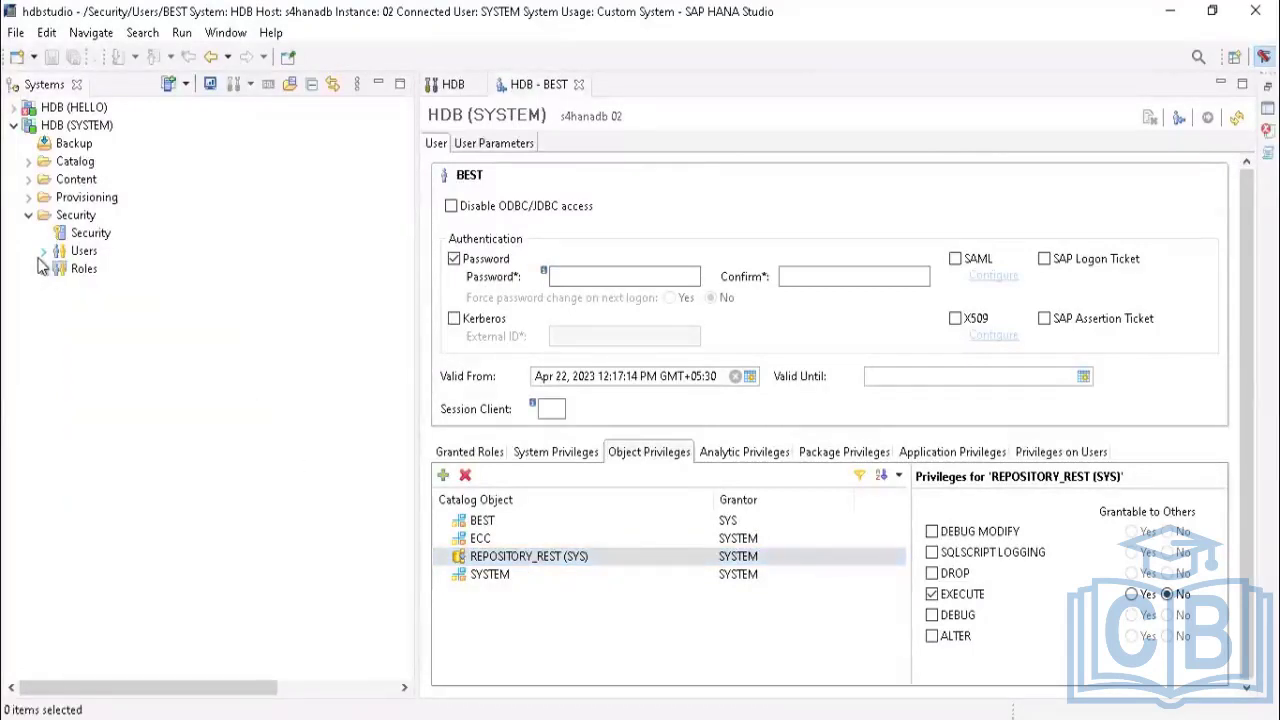
pyautogui.click(29, 180)
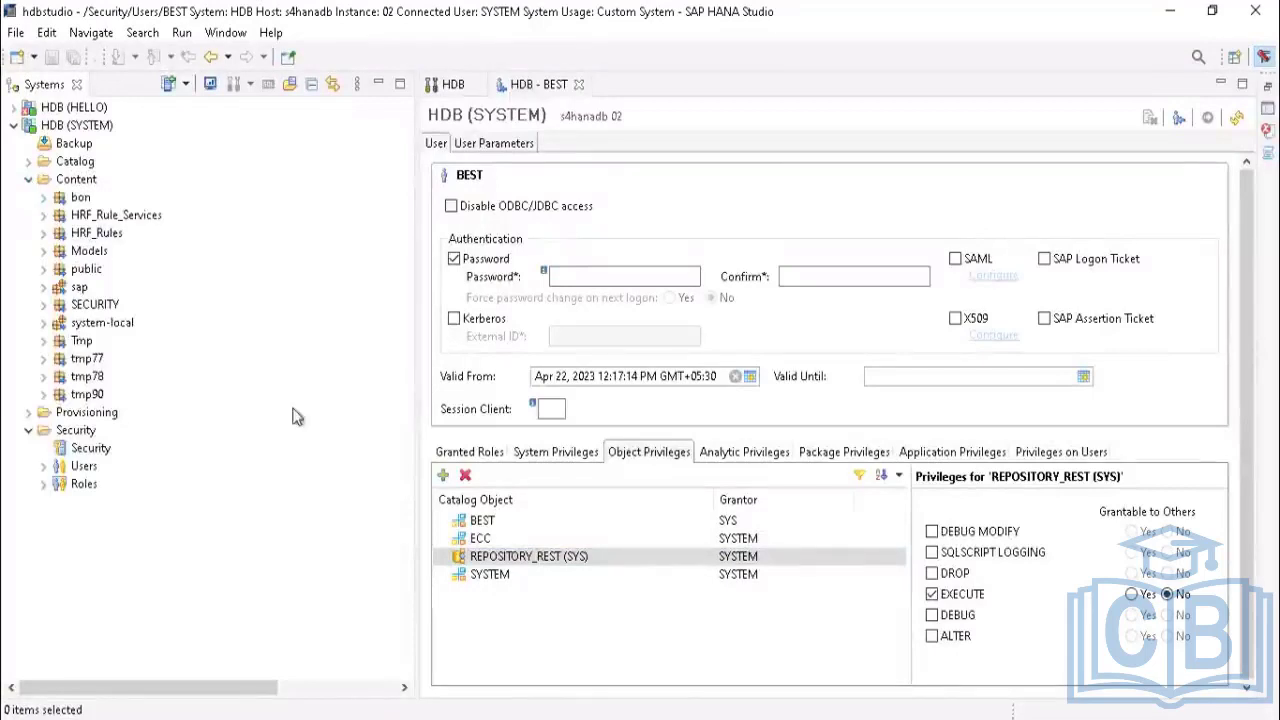
# Step: Compare BEST's system, object, analytic and package privileges, finishing on the object privileges
pyautogui.click(570, 454)
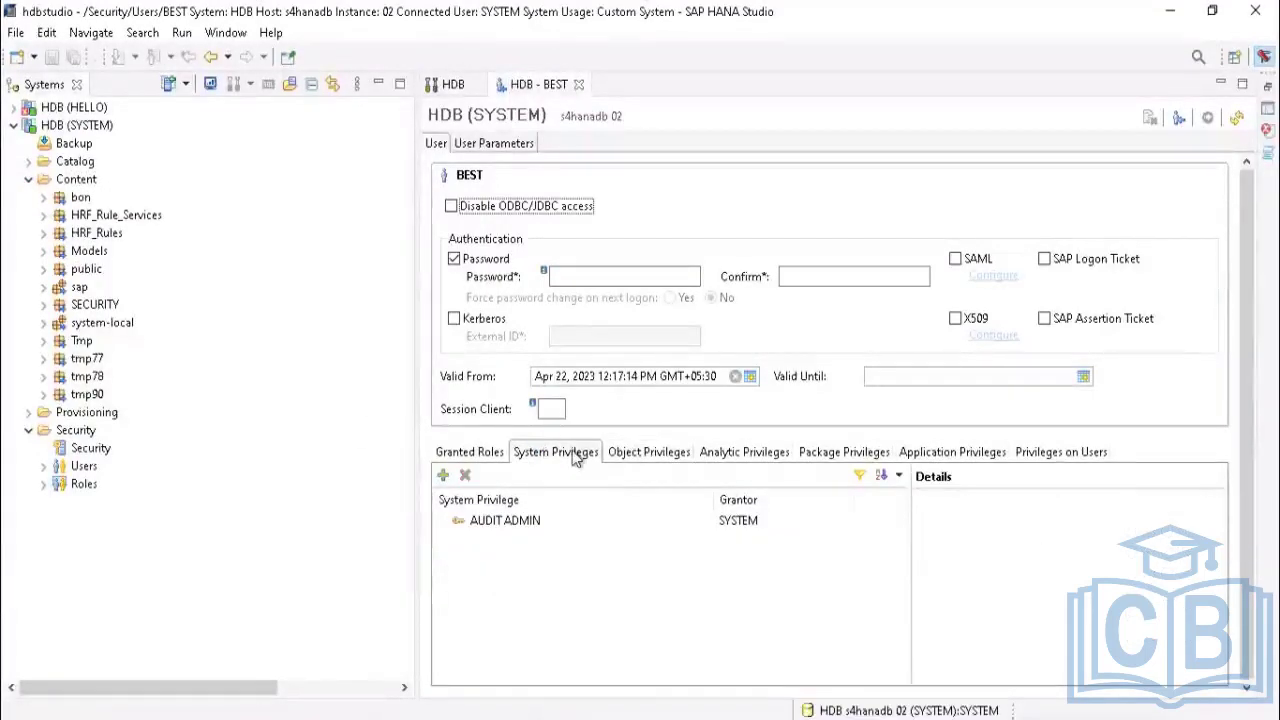
pyautogui.click(638, 455)
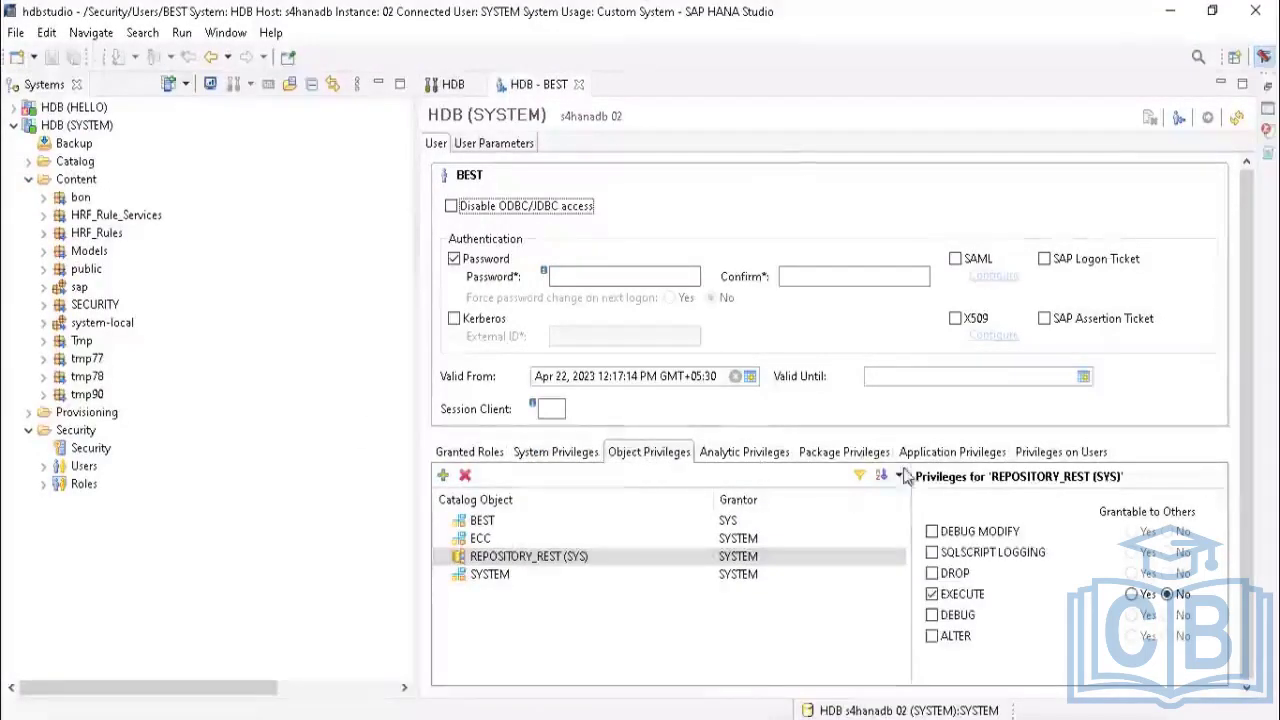
pyautogui.click(845, 452)
pyautogui.click(480, 524)
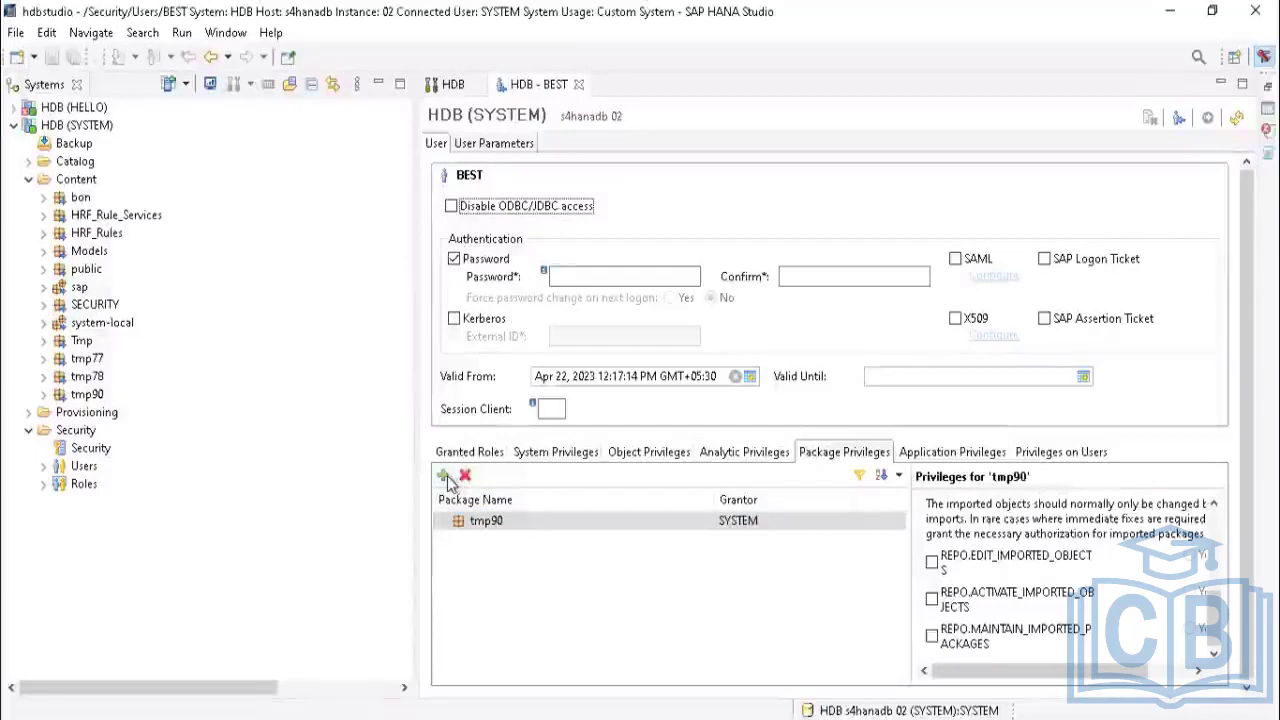
pyautogui.click(569, 452)
pyautogui.click(645, 452)
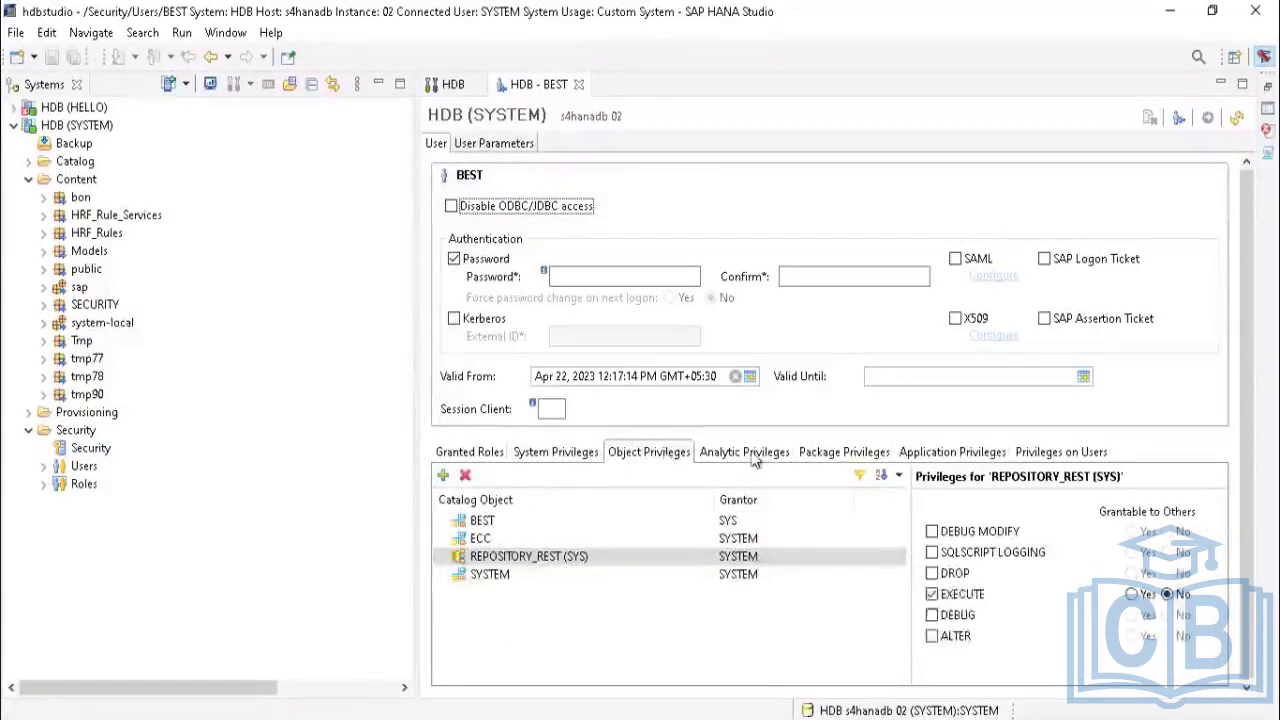
pyautogui.click(755, 456)
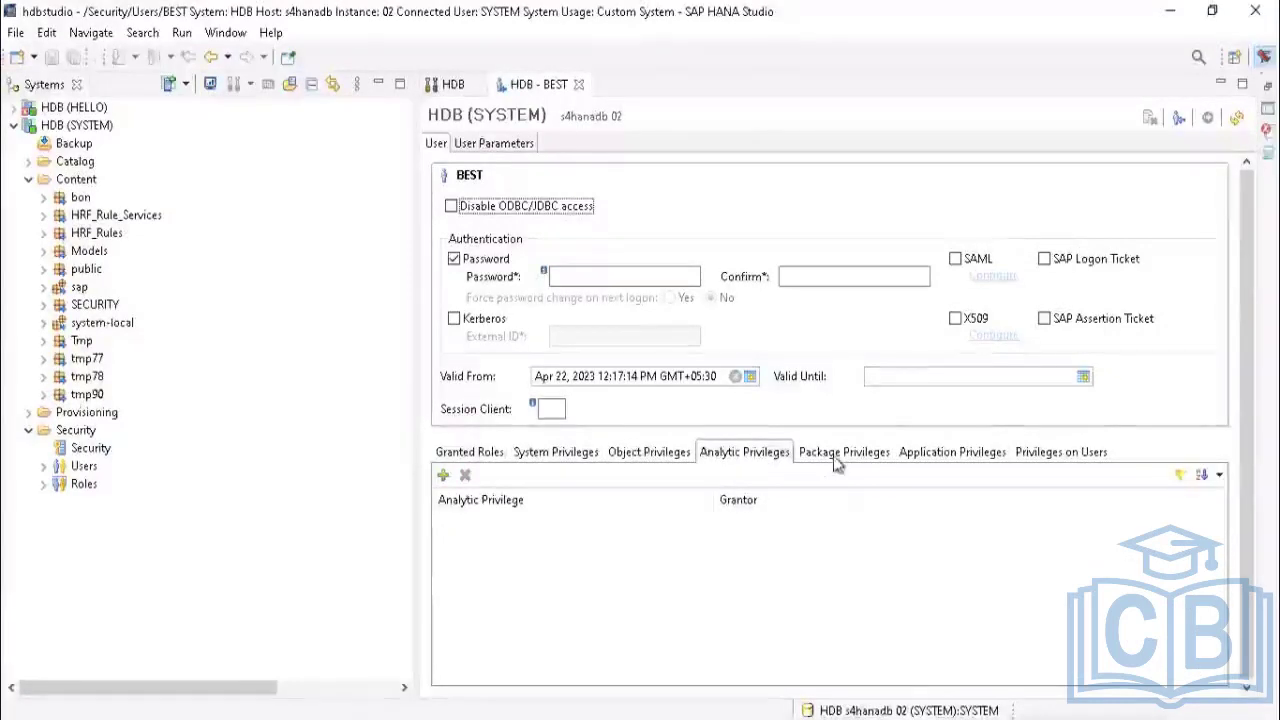
pyautogui.click(837, 458)
pyautogui.click(741, 462)
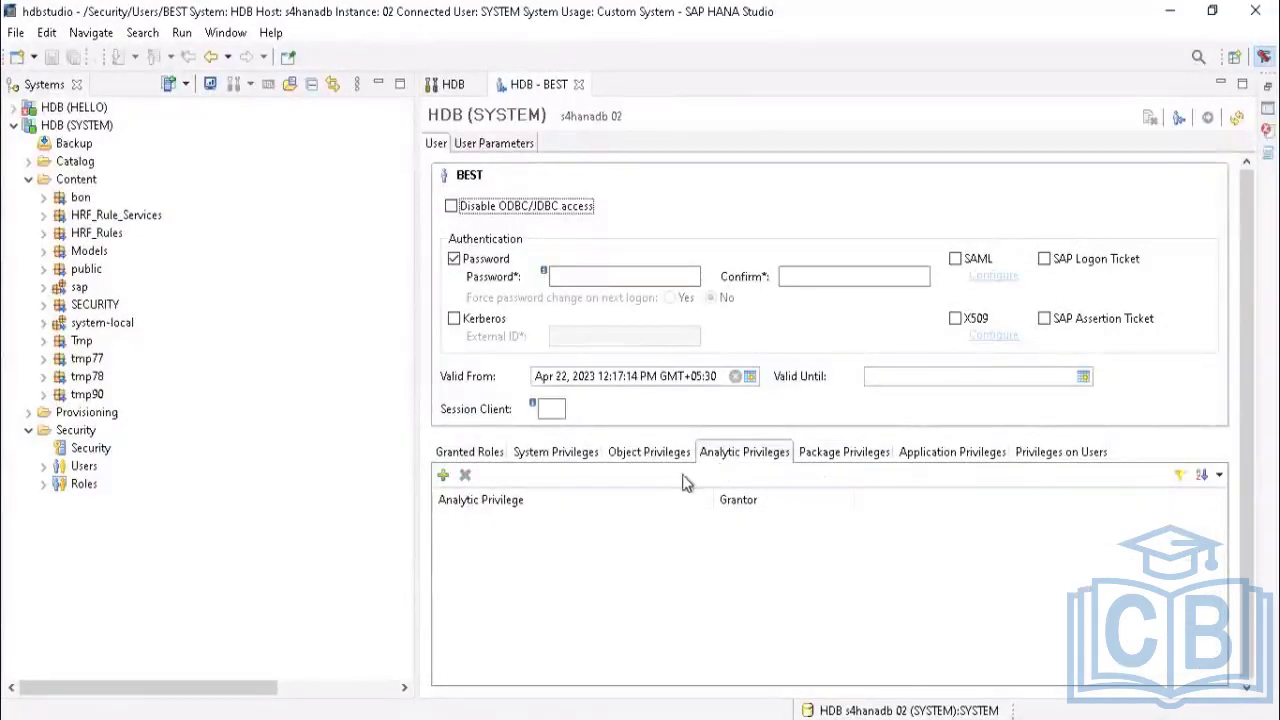
pyautogui.click(645, 456)
pyautogui.click(728, 460)
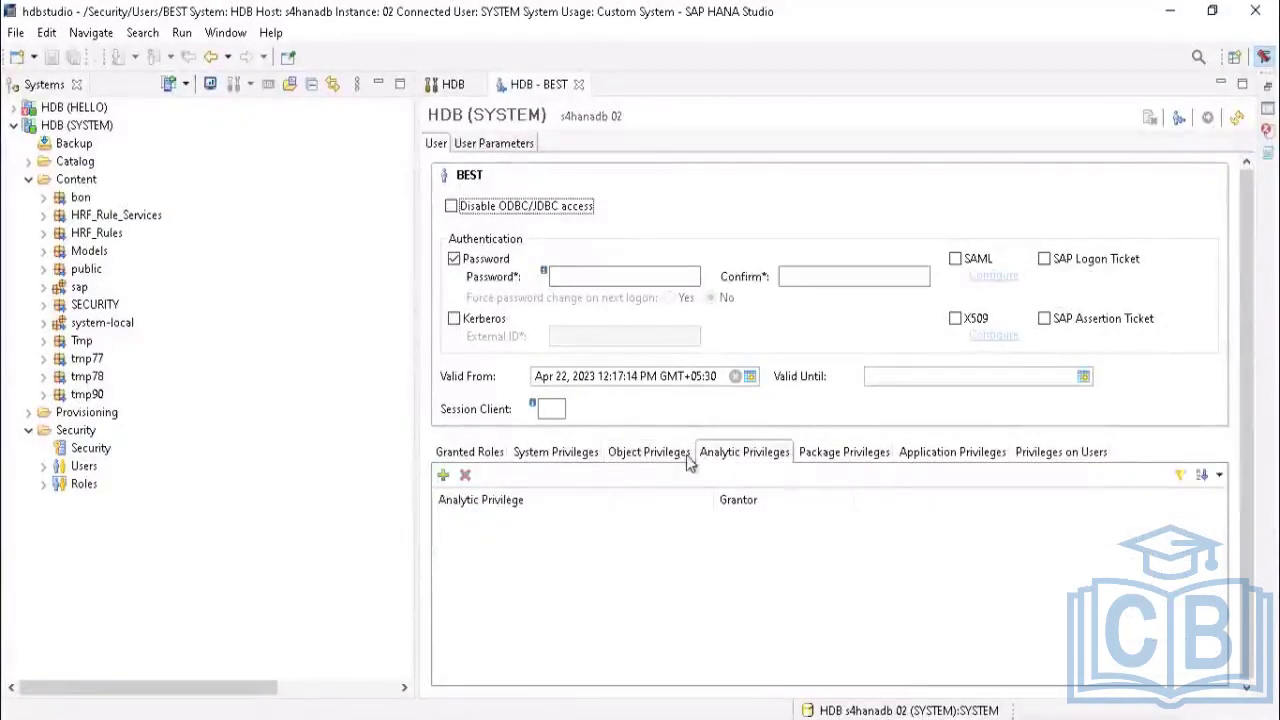
pyautogui.click(640, 458)
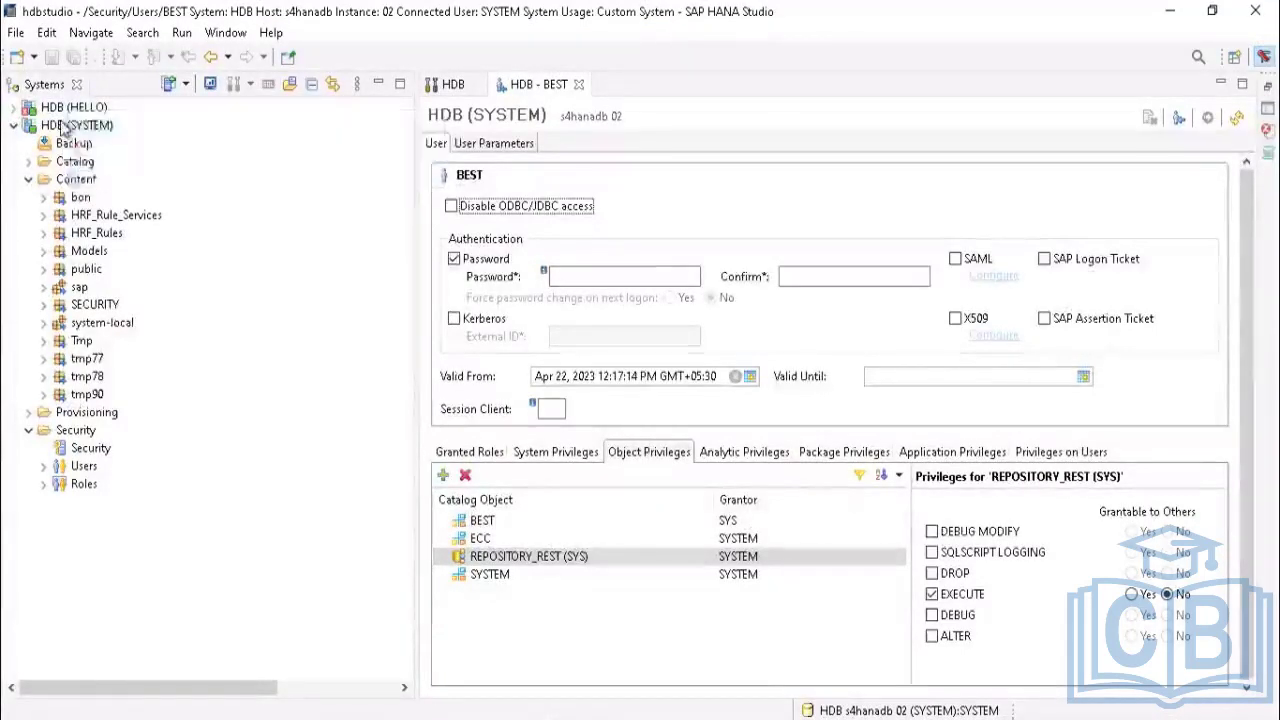
# Step: Expand the Users list under Security in HDB (SYSTEM) and look through its users
pyautogui.moveTo(62, 111)
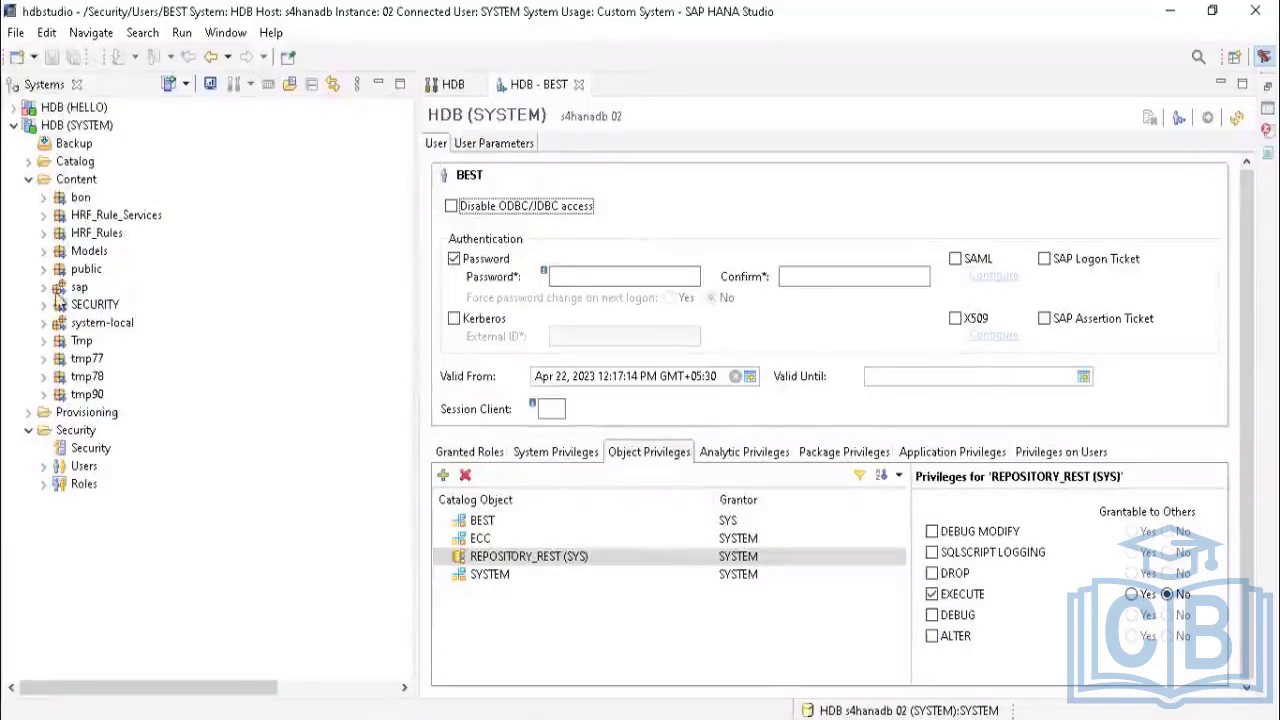
pyautogui.click(40, 472)
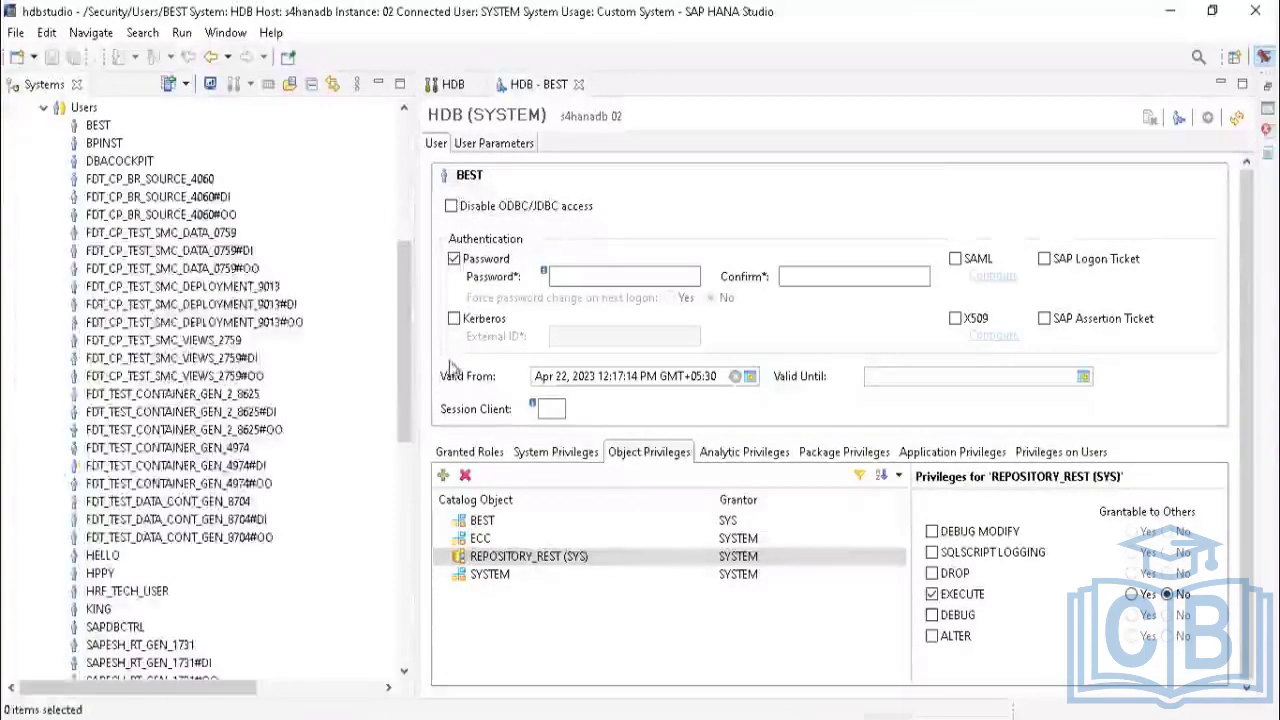
pyautogui.scroll(-2, 402, 300)
pyautogui.moveTo(422, 362); pyautogui.dragTo(390, 120)
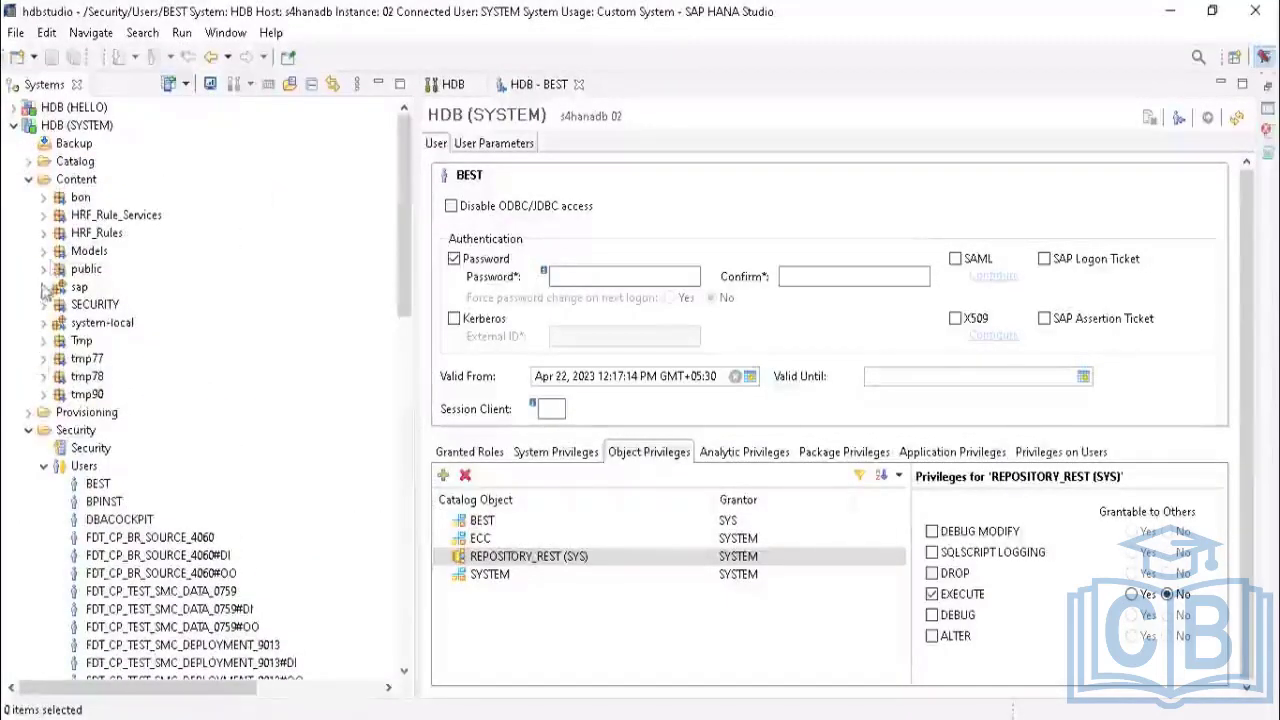
# Step: Start a new package in the Content folder of HDB (SYSTEM)
pyautogui.click(68, 180)
pyautogui.rightClick(66, 180)
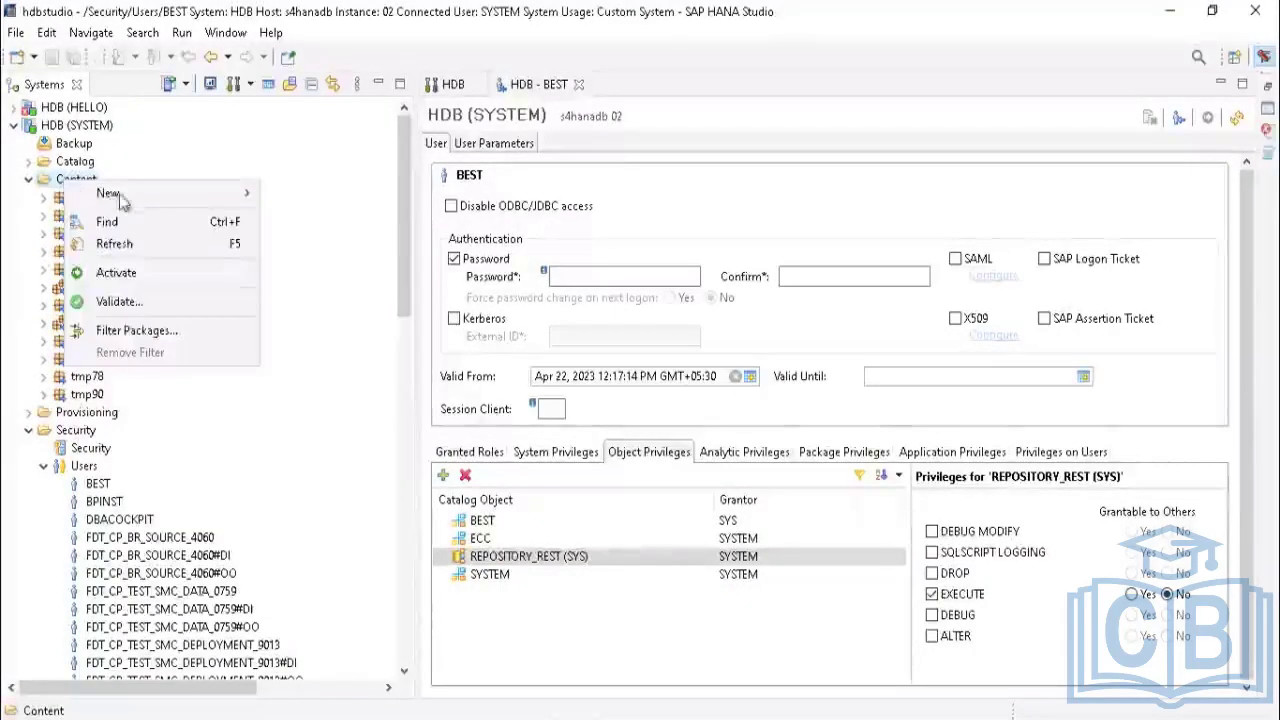
pyautogui.click(283, 192)
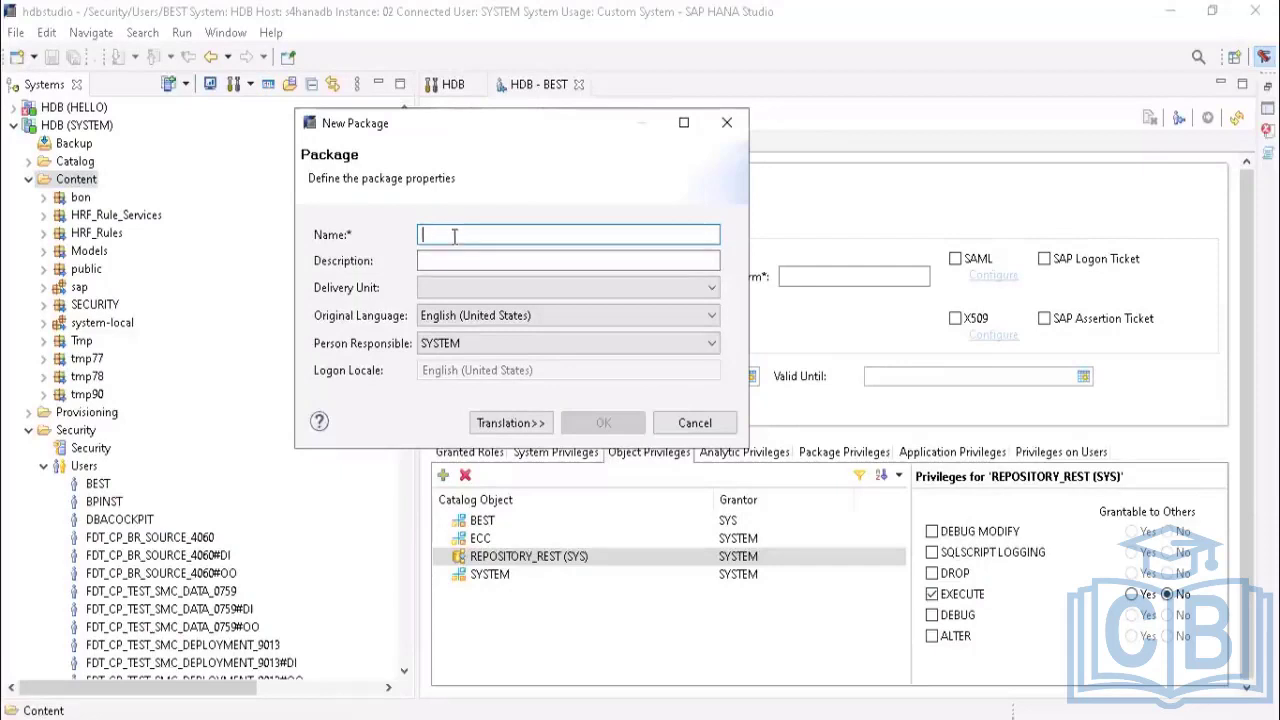
pyautogui.press('super')
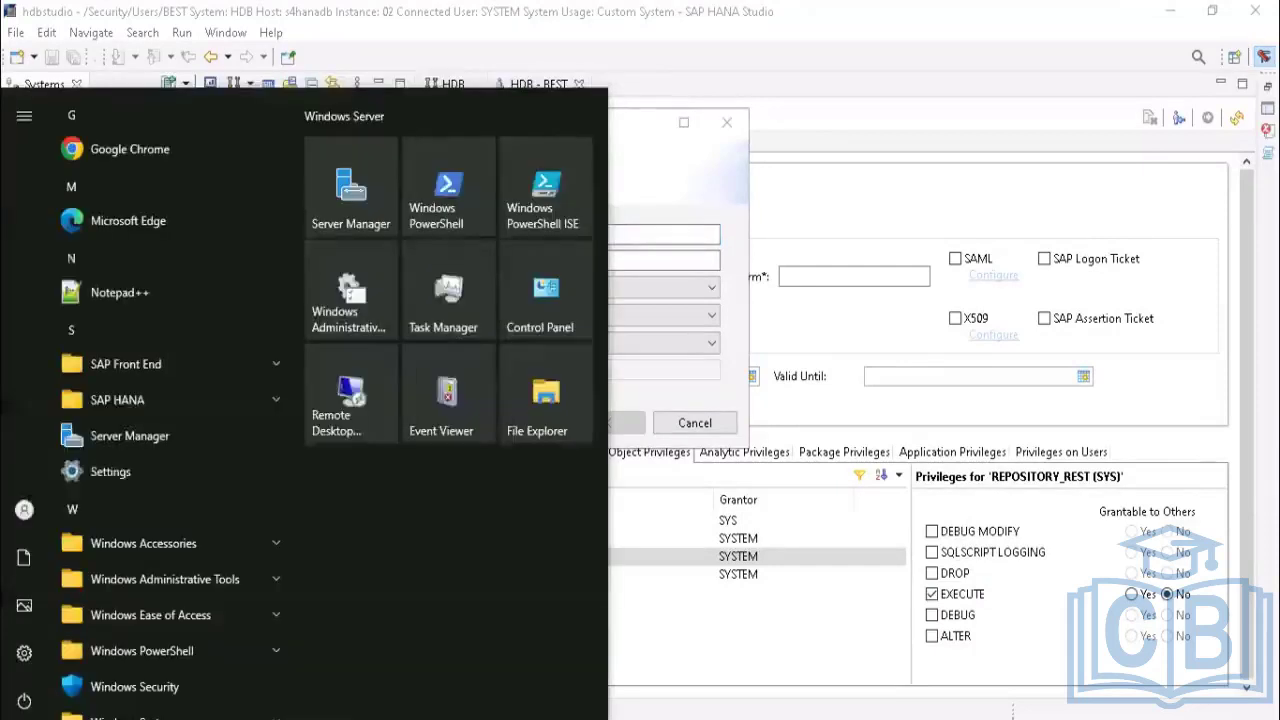
pyautogui.press('super+s')
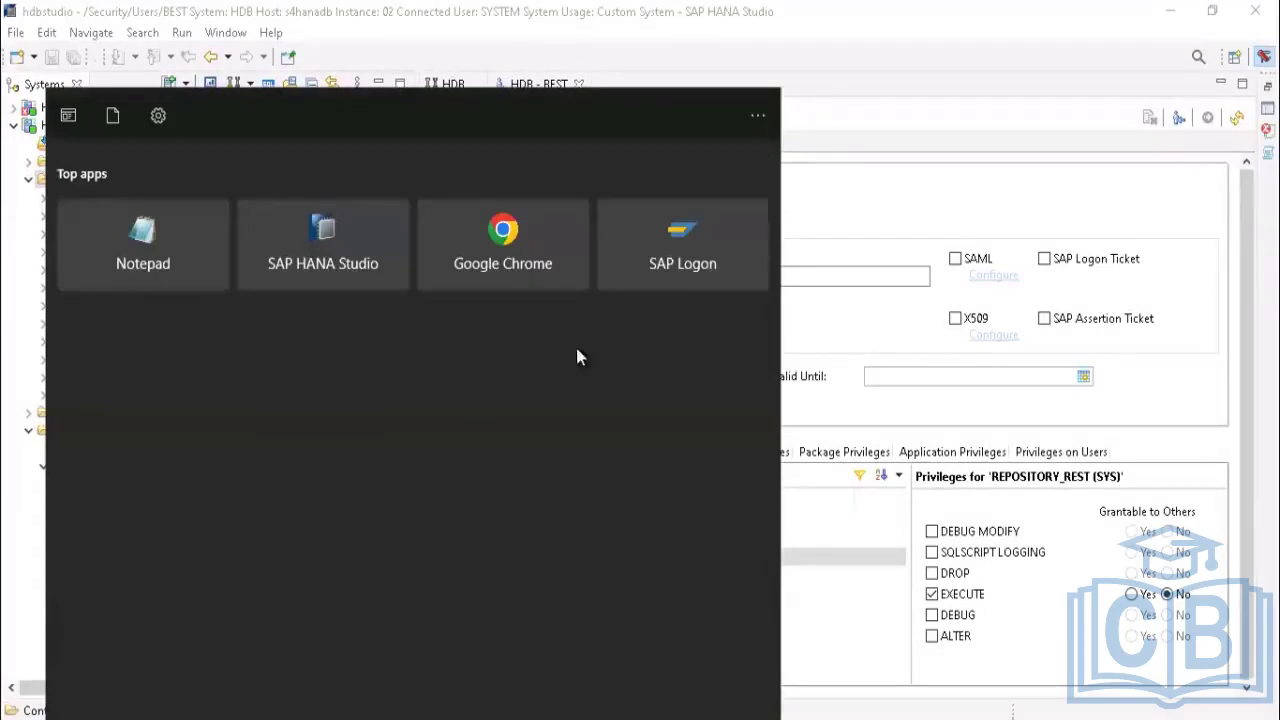
pyautogui.press('Escape')
# Step: Search Windows for the On-Screen Keyboard and launch it
pyautogui.press('super')
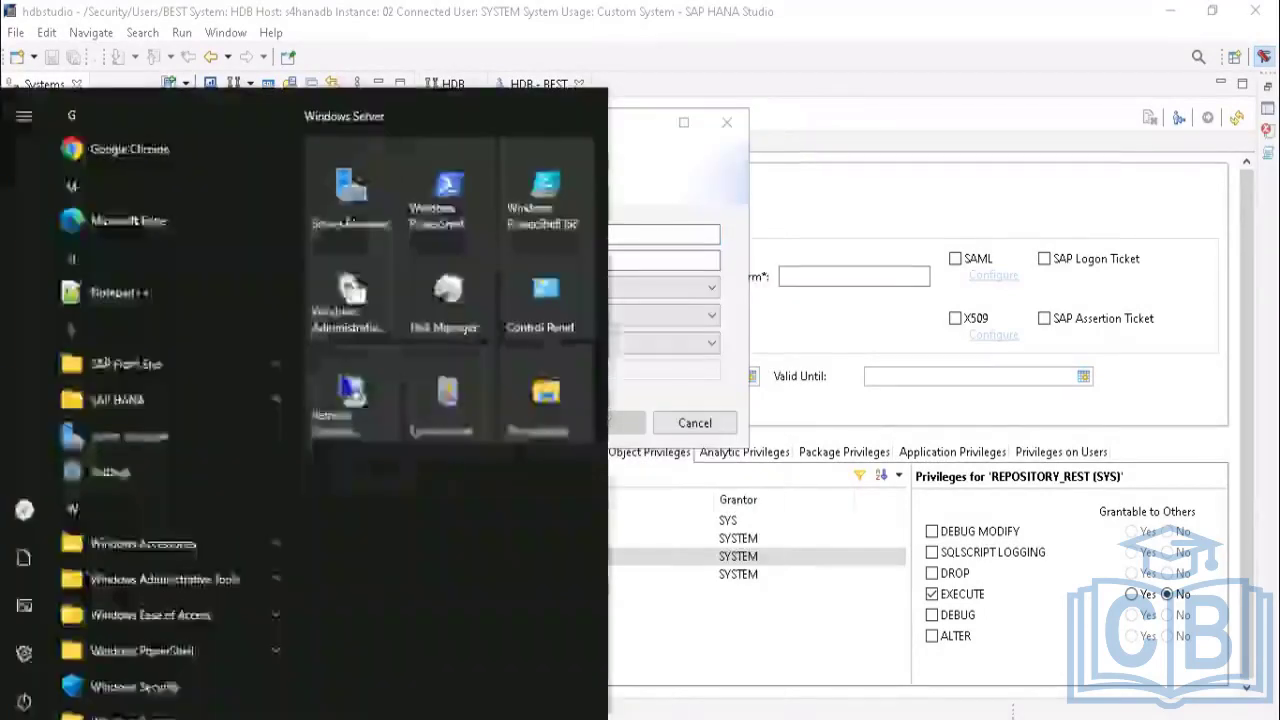
pyautogui.press('super+s')
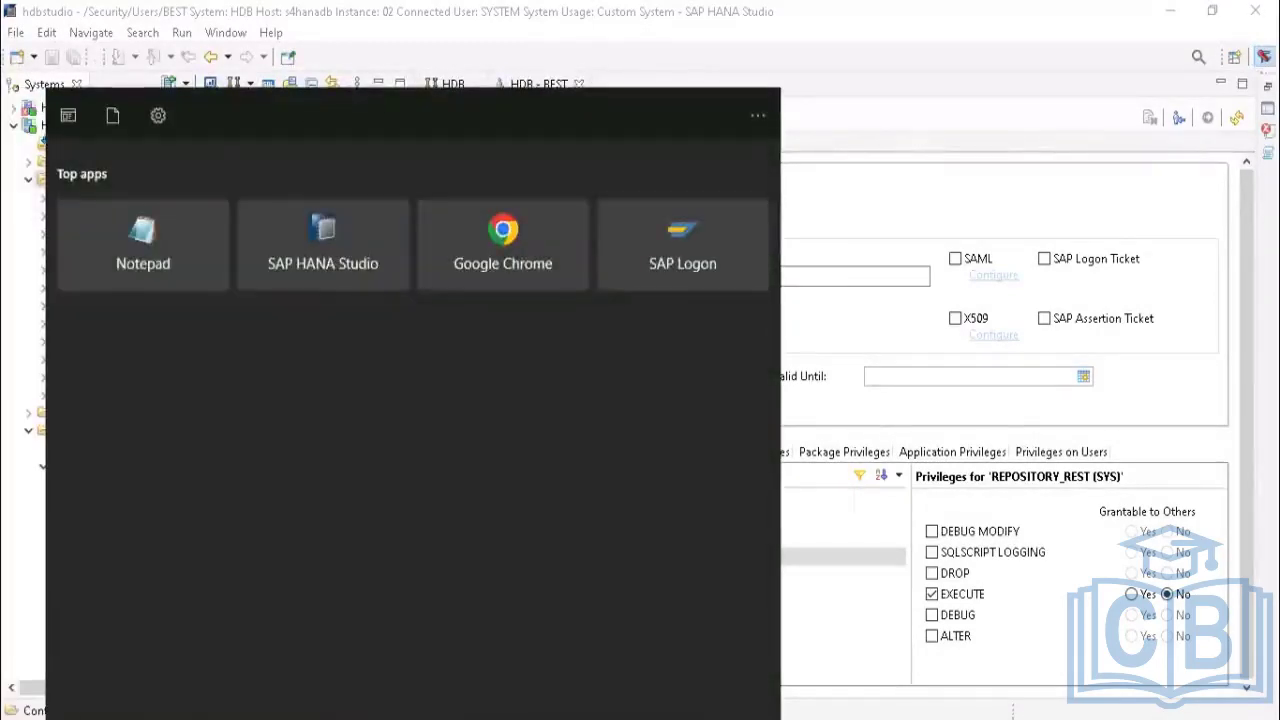
pyautogui.write('osk')
pyautogui.press('BackSpace')
pyautogui.press('BackSpace')
pyautogui.press('BackSpace')
pyautogui.write('ky')
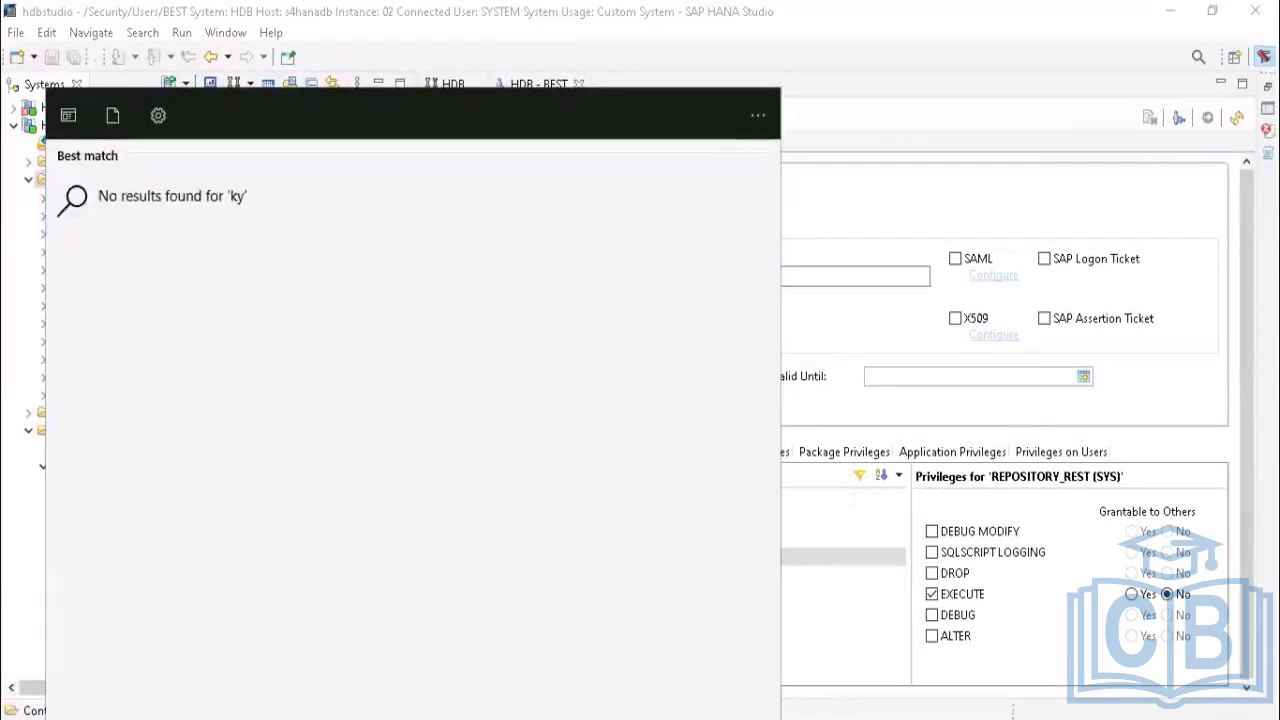
pyautogui.press('BackSpace')
pyautogui.write('ey')
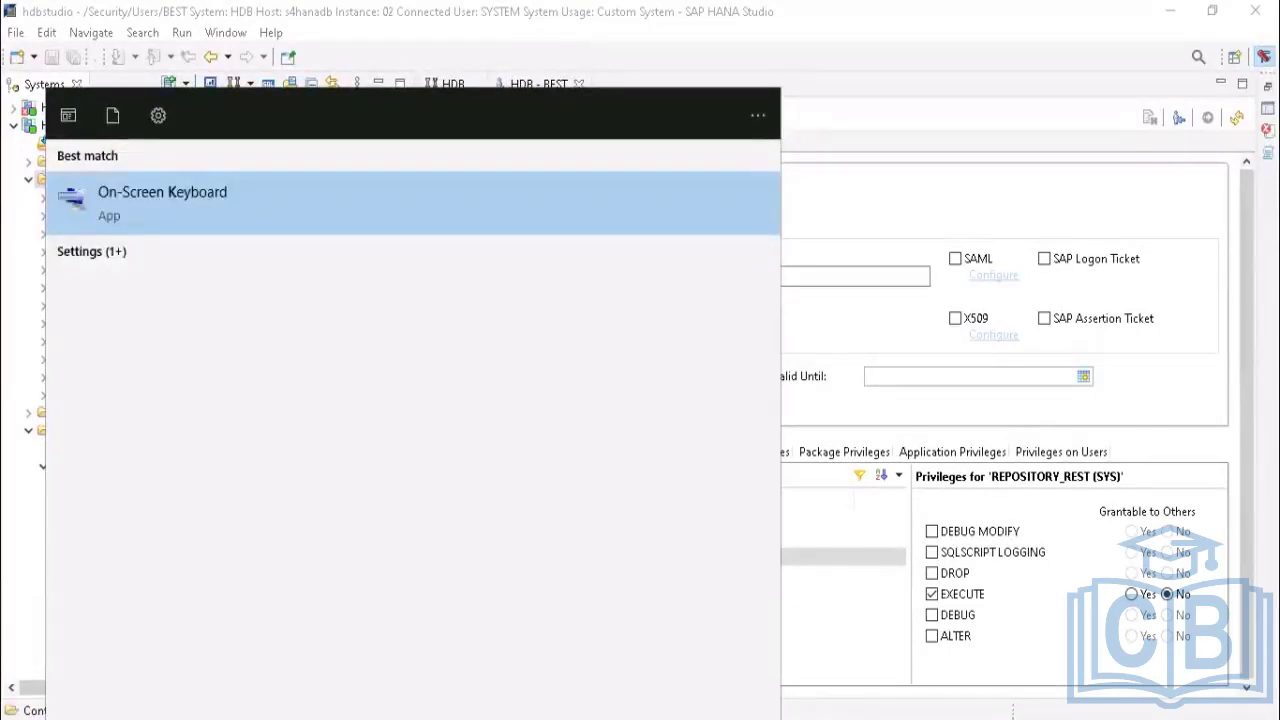
pyautogui.press('Return')
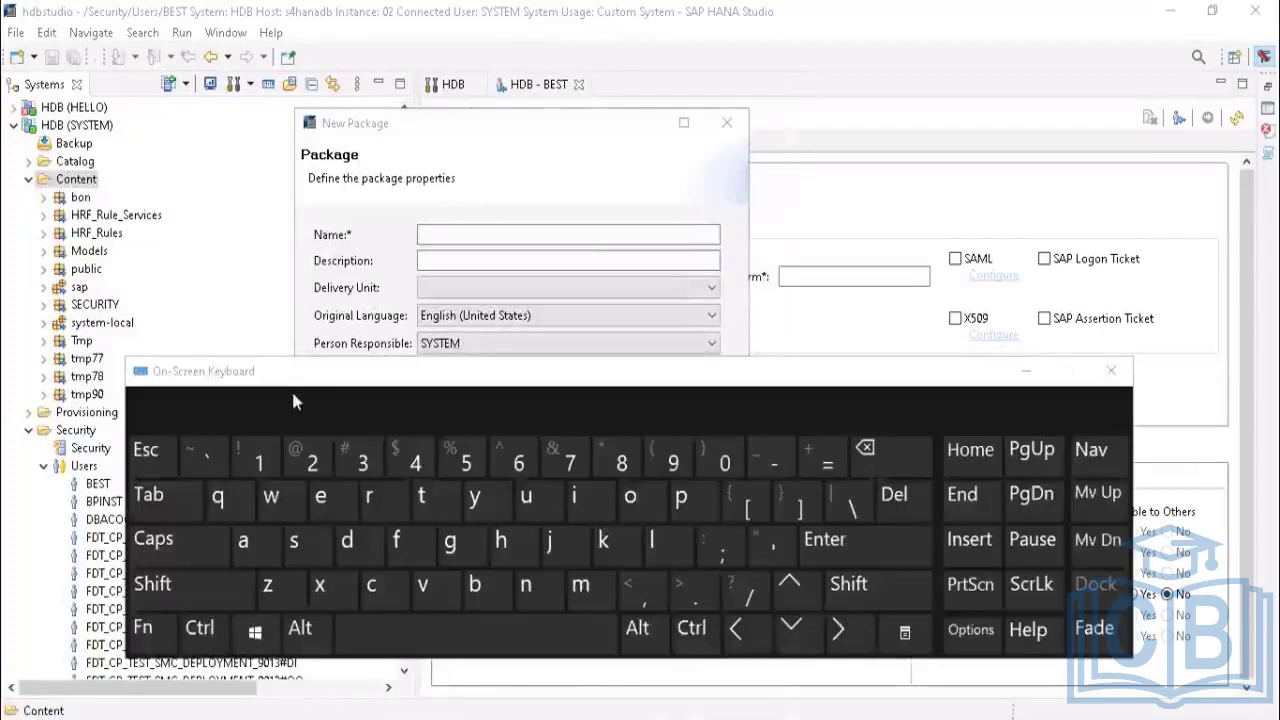
# Step: Name the new package test using the On-Screen Keyboard, and minimize the keyboard
pyautogui.click(471, 228)
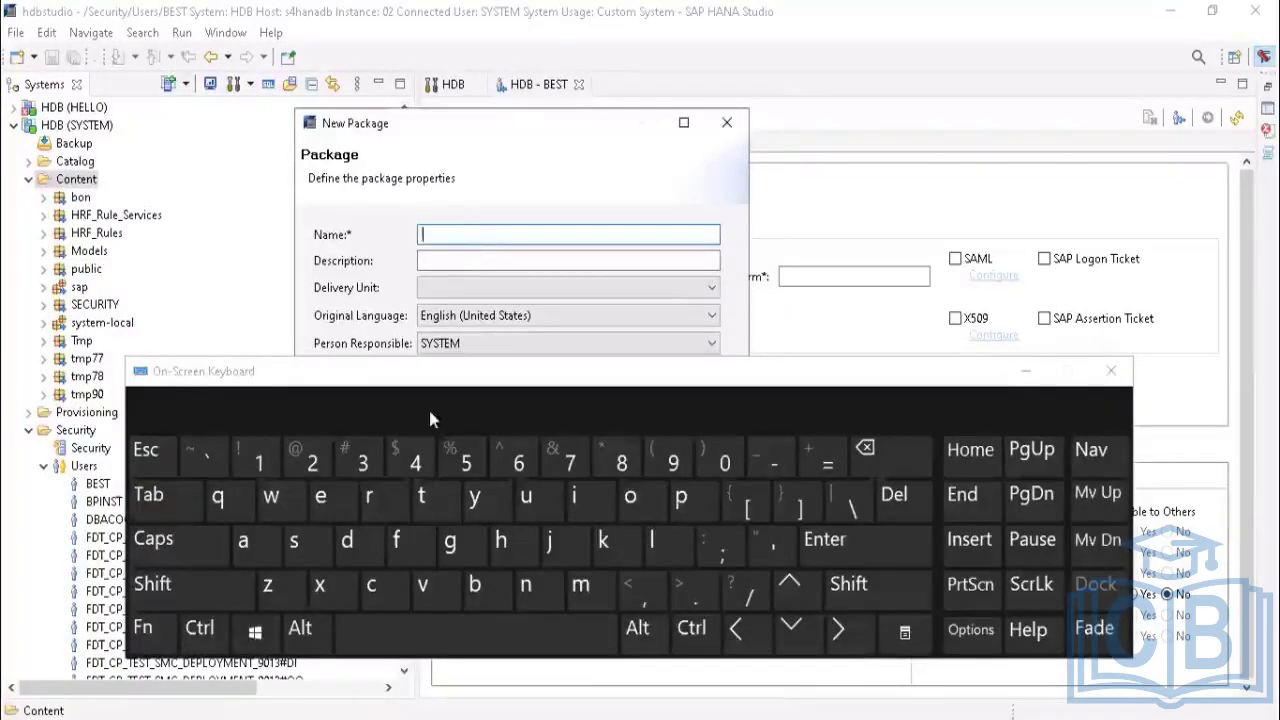
pyautogui.click(421, 496)
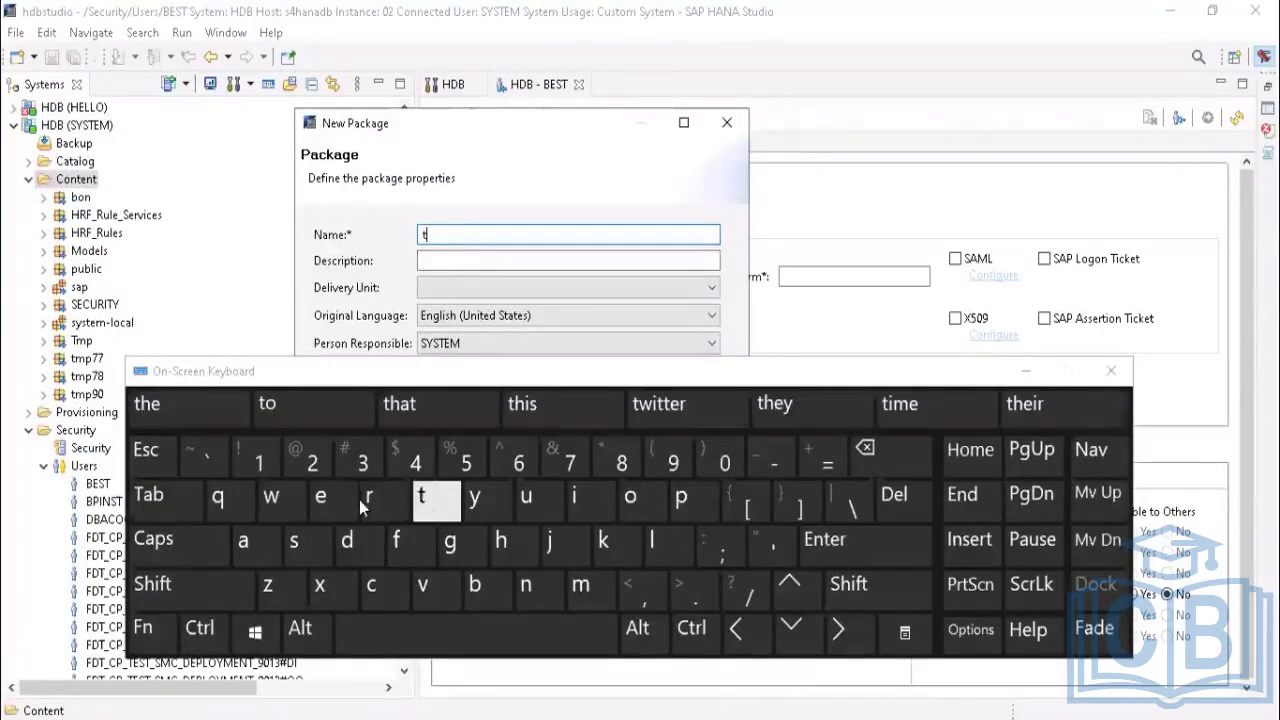
pyautogui.click(918, 470)
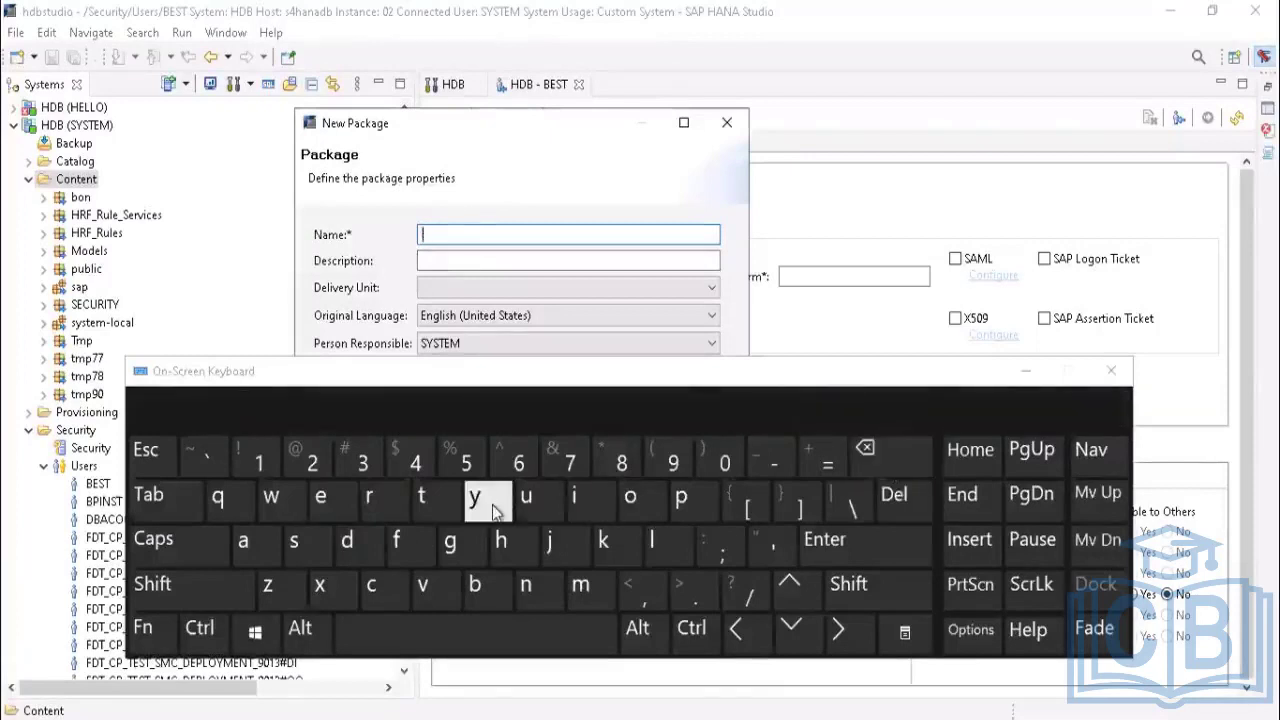
pyautogui.click(433, 500)
pyautogui.click(318, 500)
pyautogui.click(294, 542)
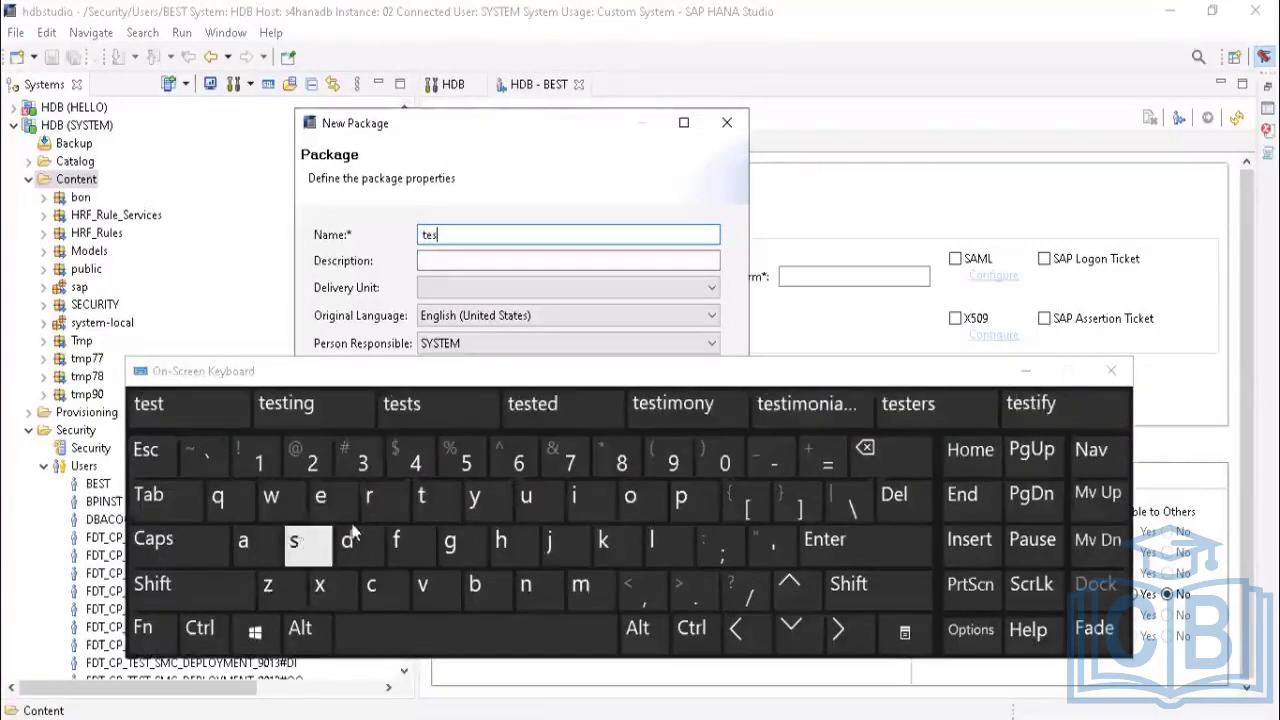
pyautogui.click(435, 500)
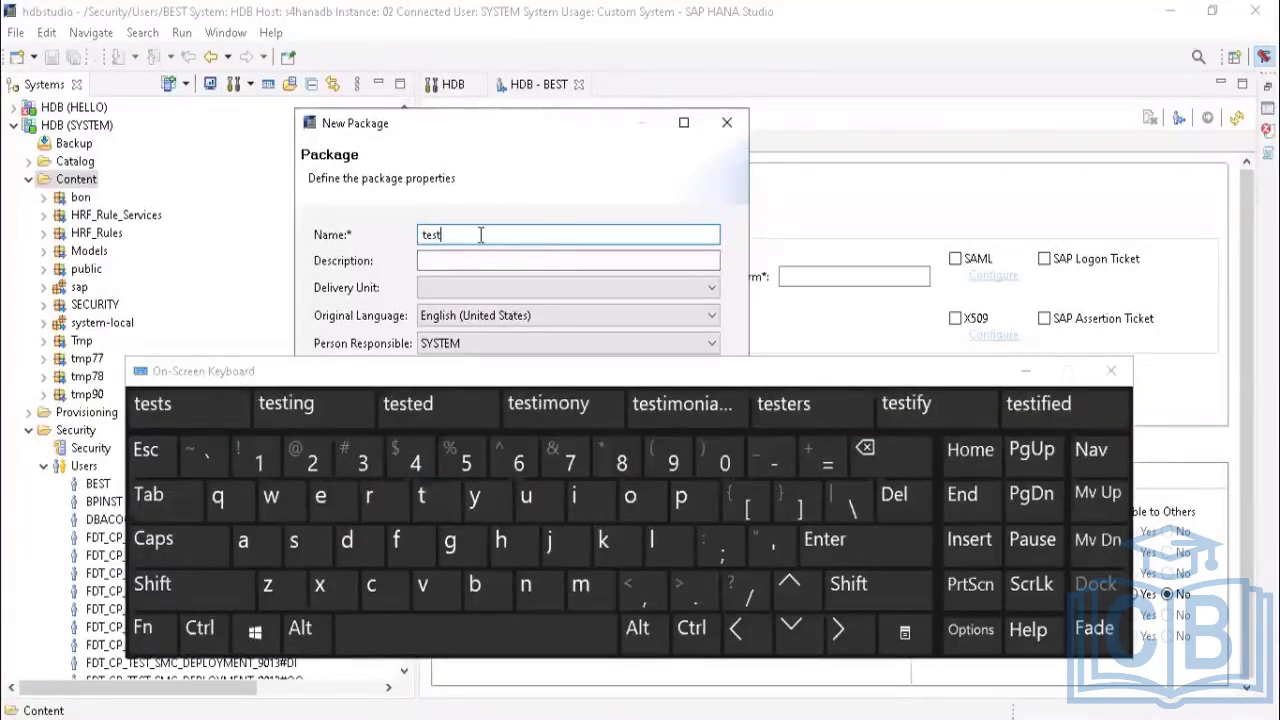
pyautogui.click(1026, 371)
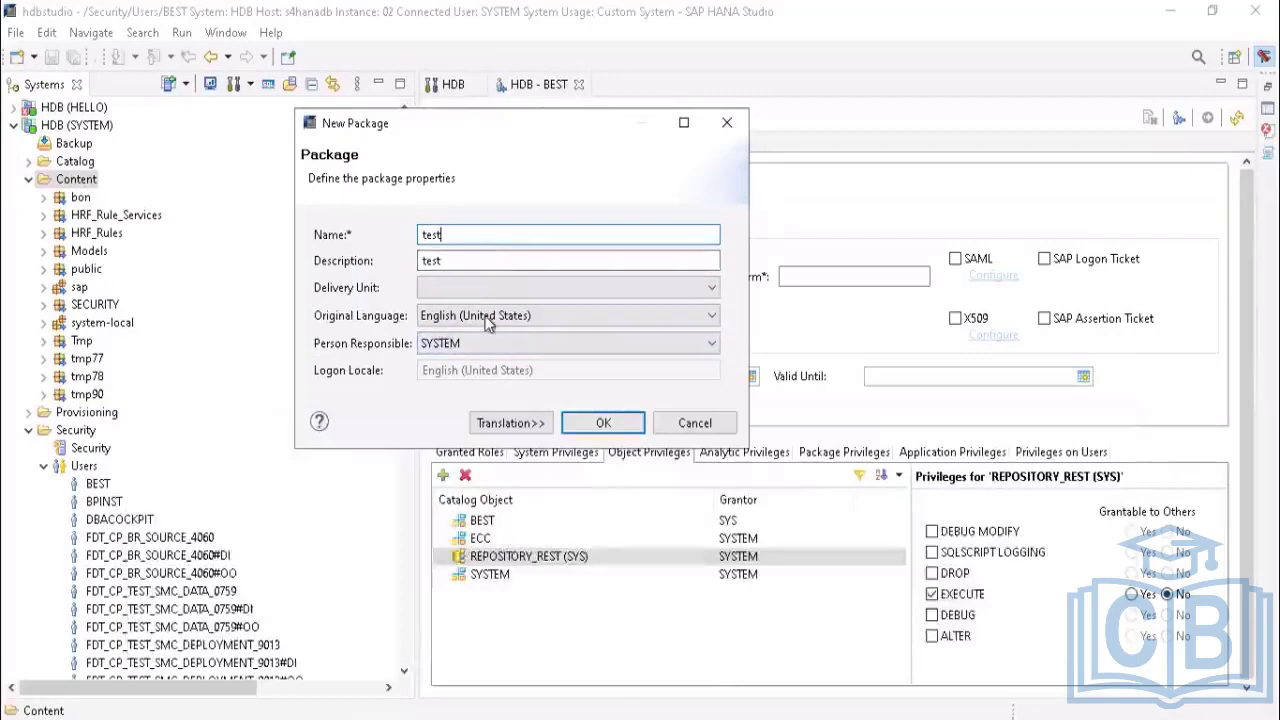
# Step: Leave the delivery unit blank, choose English (United States) as original language and SYSTEM as person responsible, and create the package
pyautogui.click(530, 292)
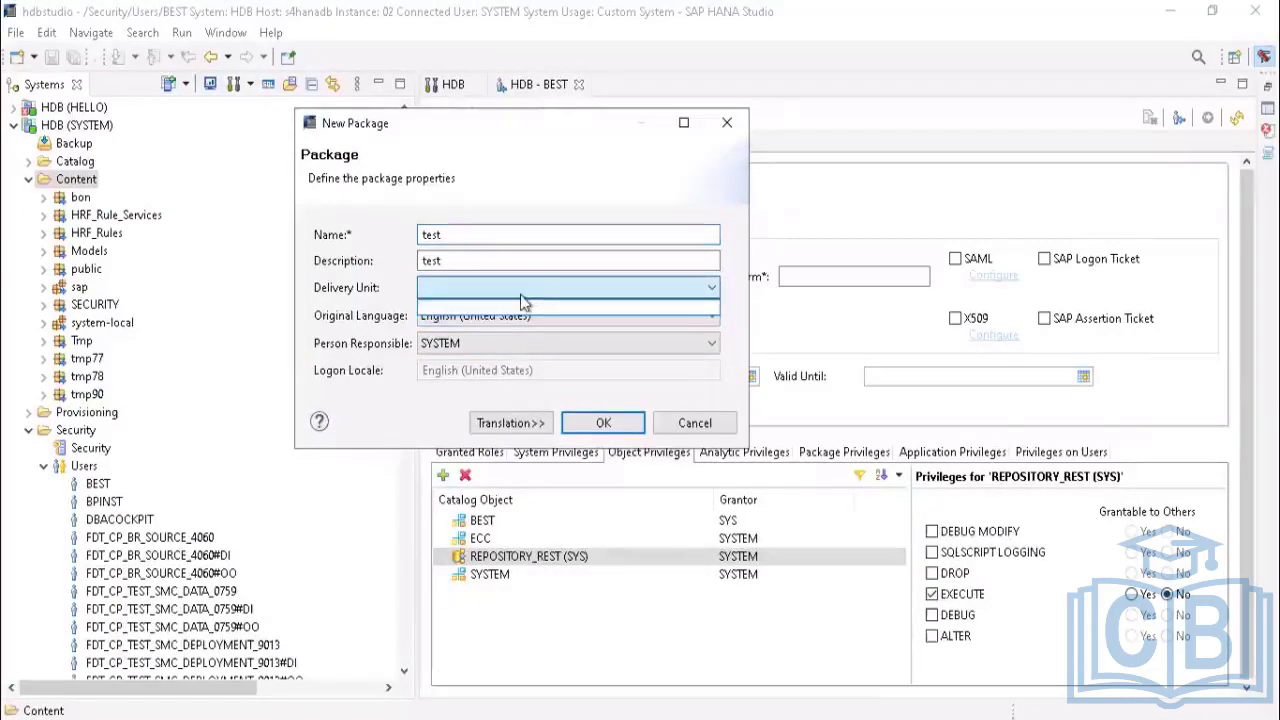
pyautogui.click(518, 297)
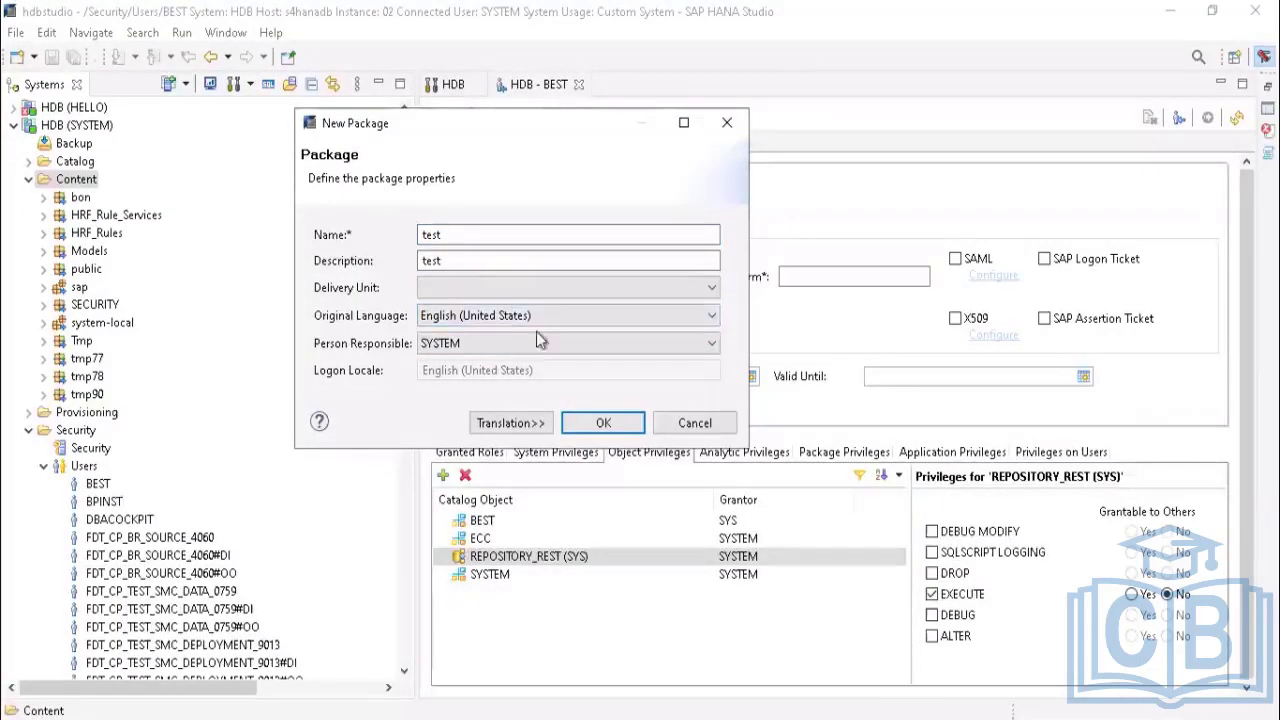
pyautogui.click(516, 318)
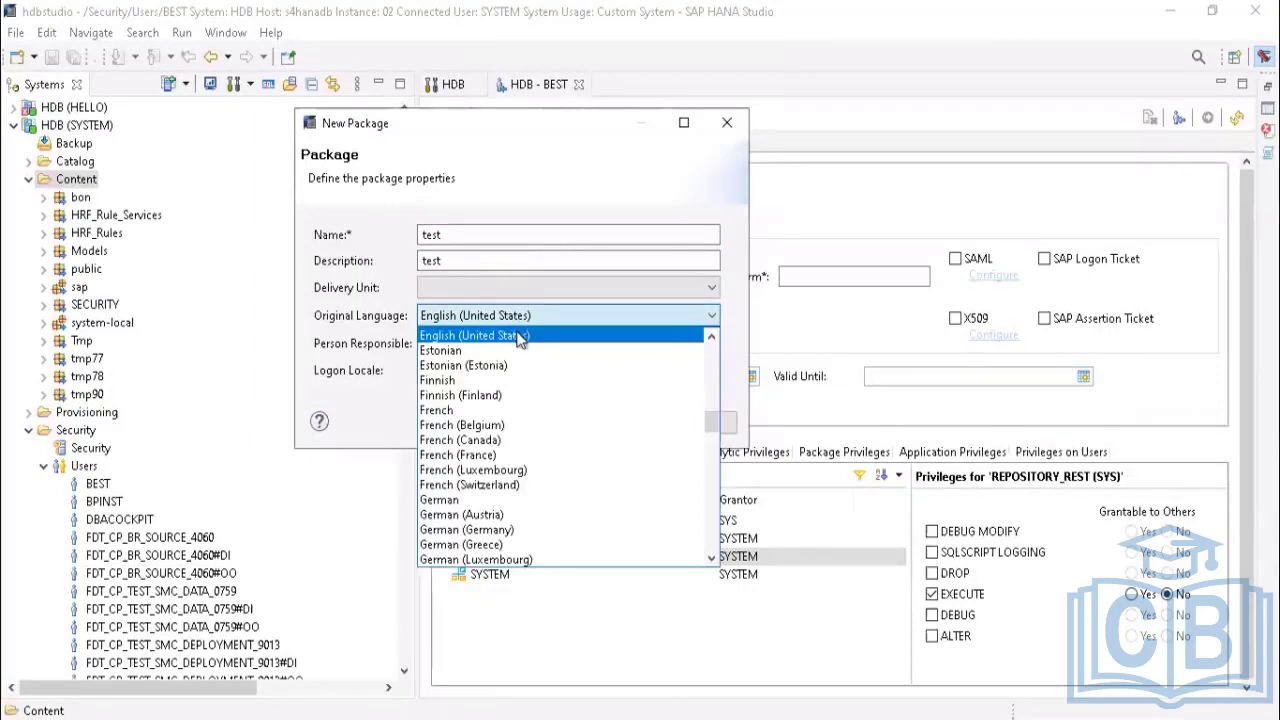
pyautogui.click(518, 337)
pyautogui.click(493, 346)
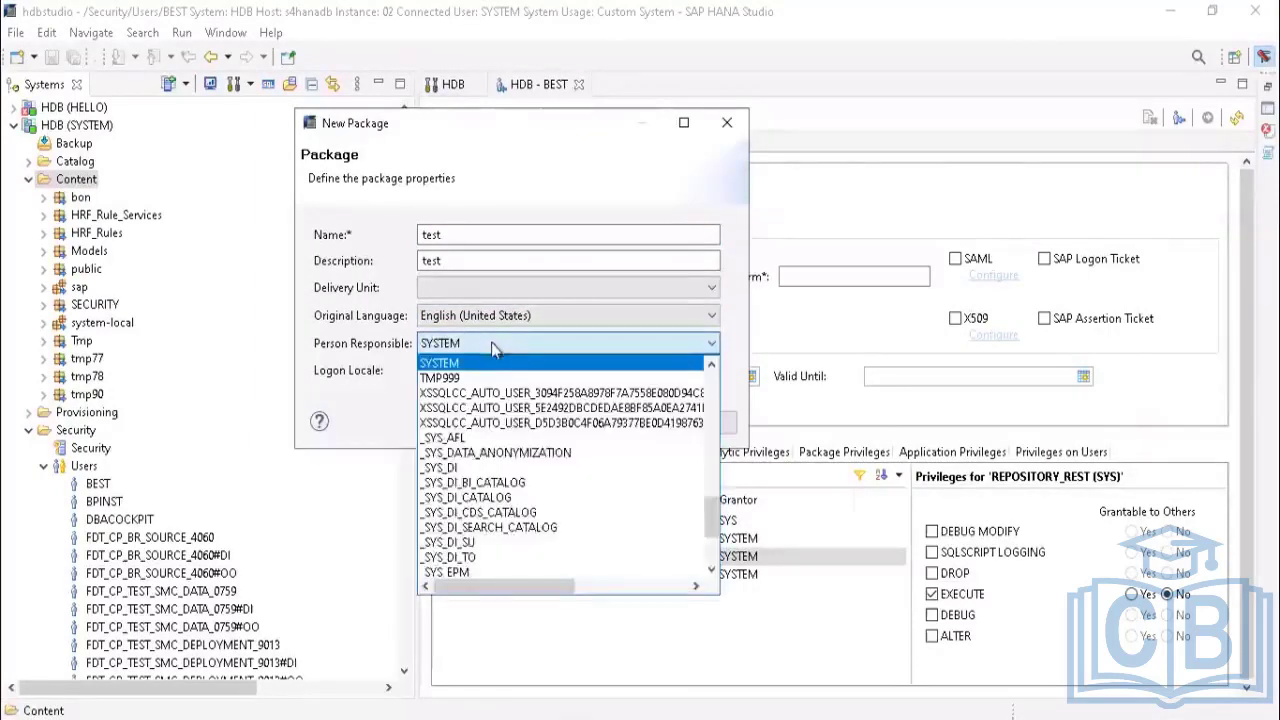
pyautogui.click(477, 366)
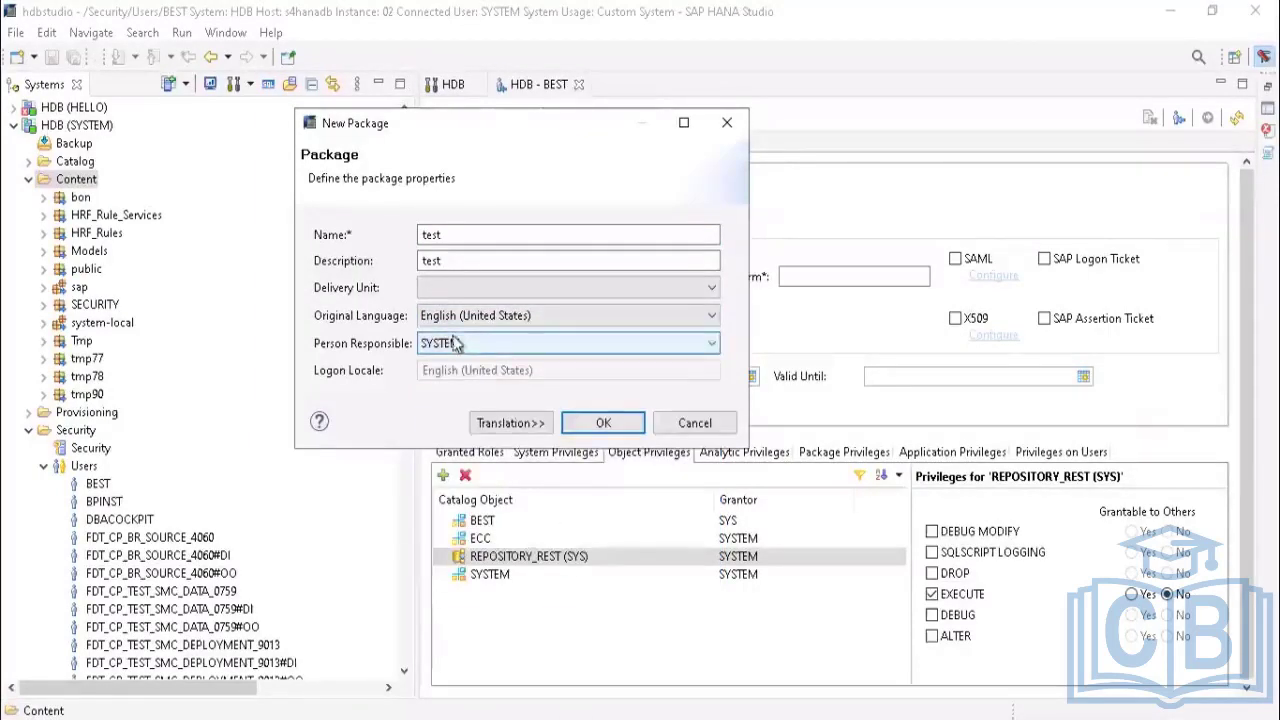
pyautogui.click(463, 350)
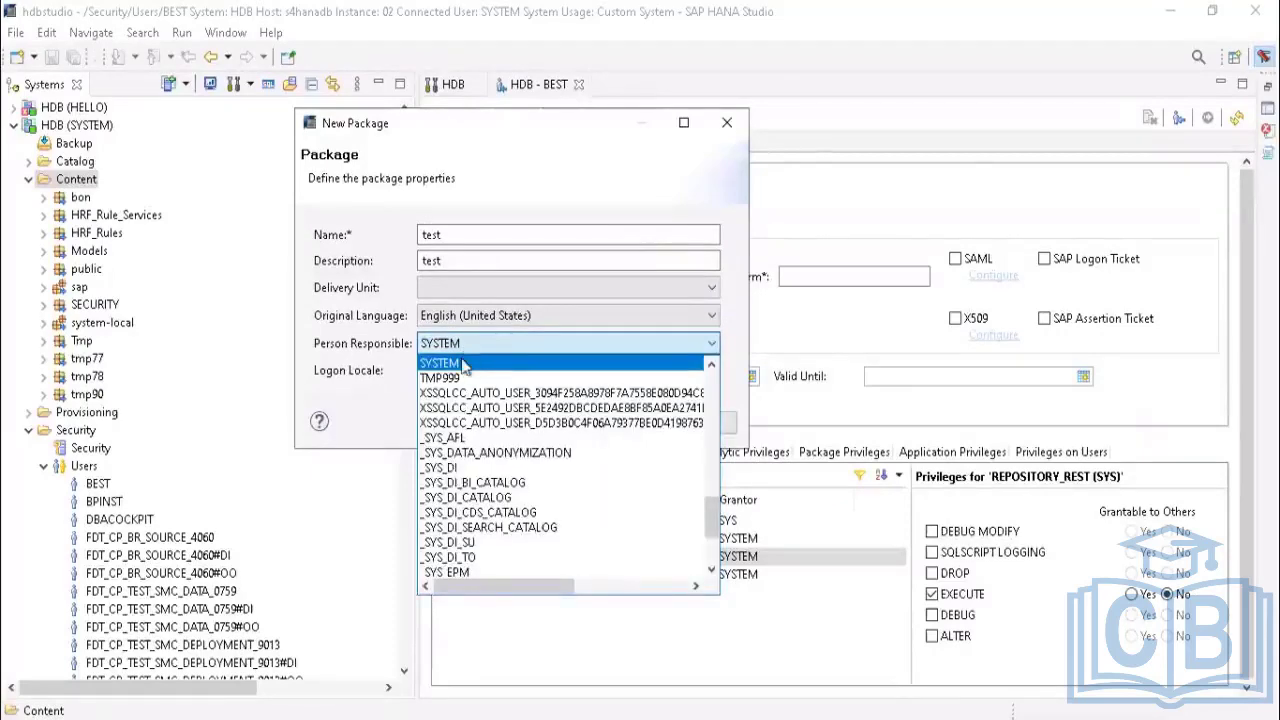
pyautogui.click(465, 363)
pyautogui.click(604, 424)
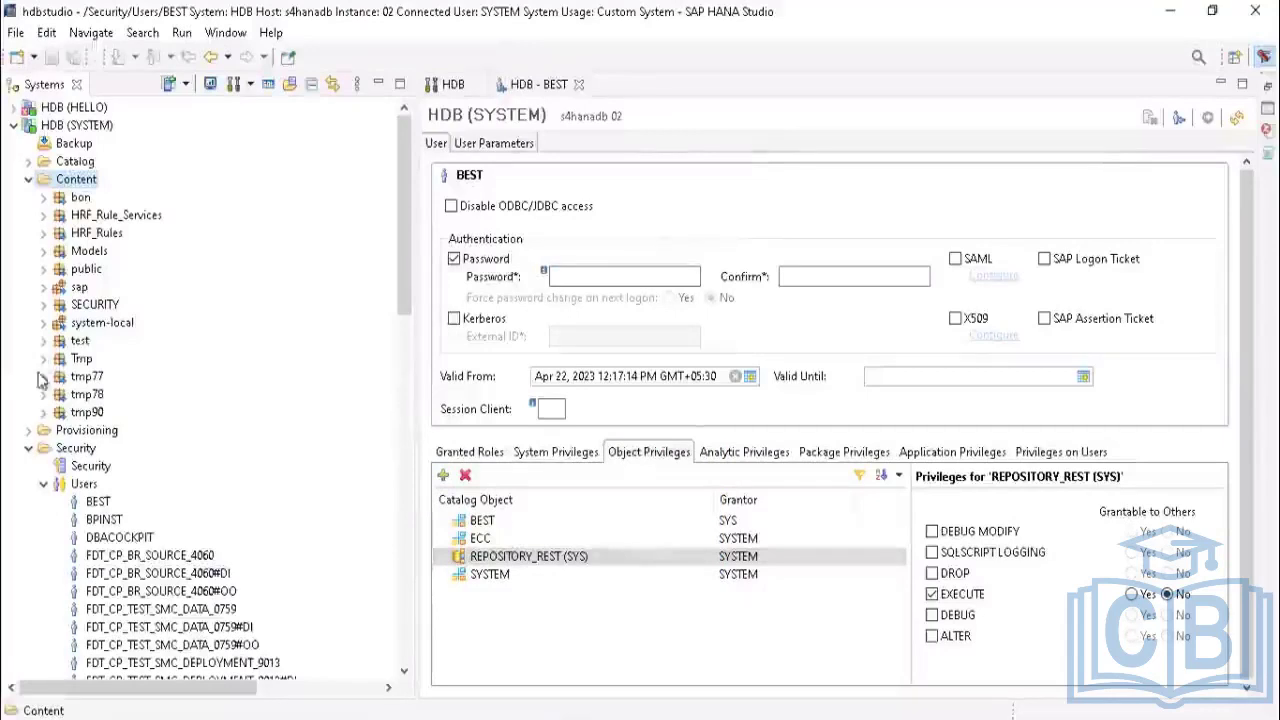
# Step: Start a new attribute view in the test package and bring up the On-Screen Keyboard
pyautogui.click(60, 341)
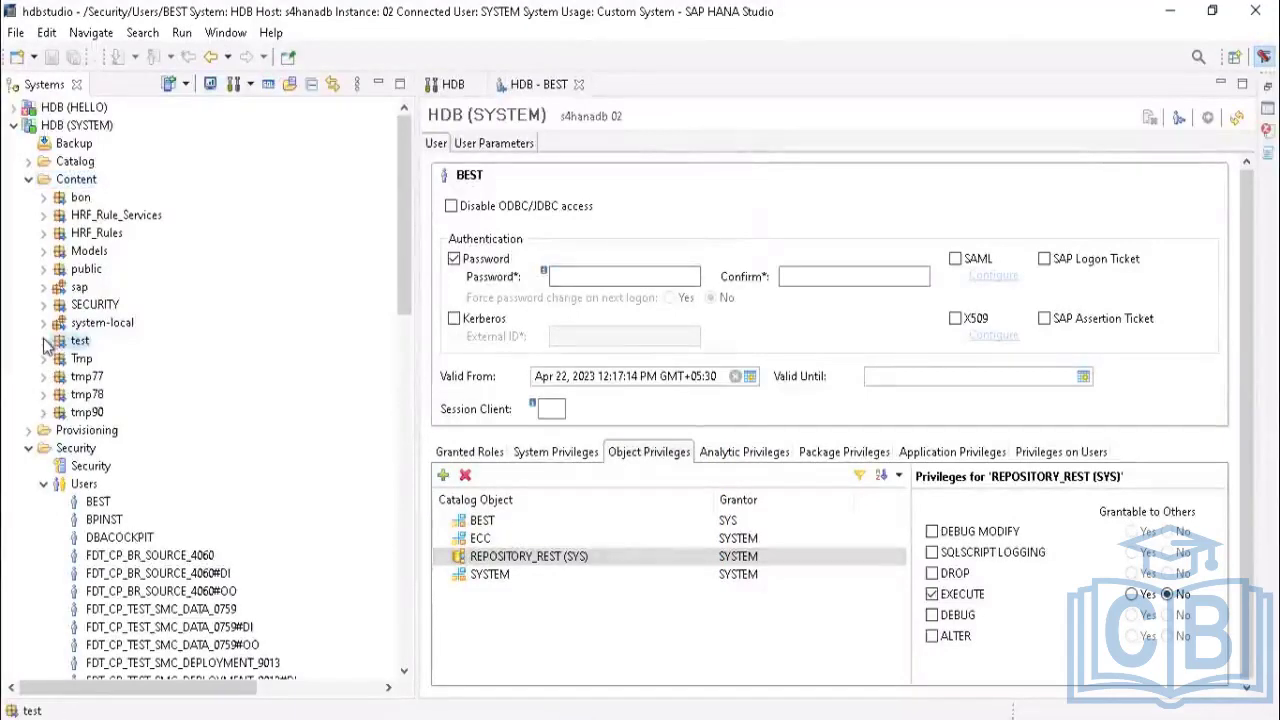
pyautogui.rightClick(72, 344)
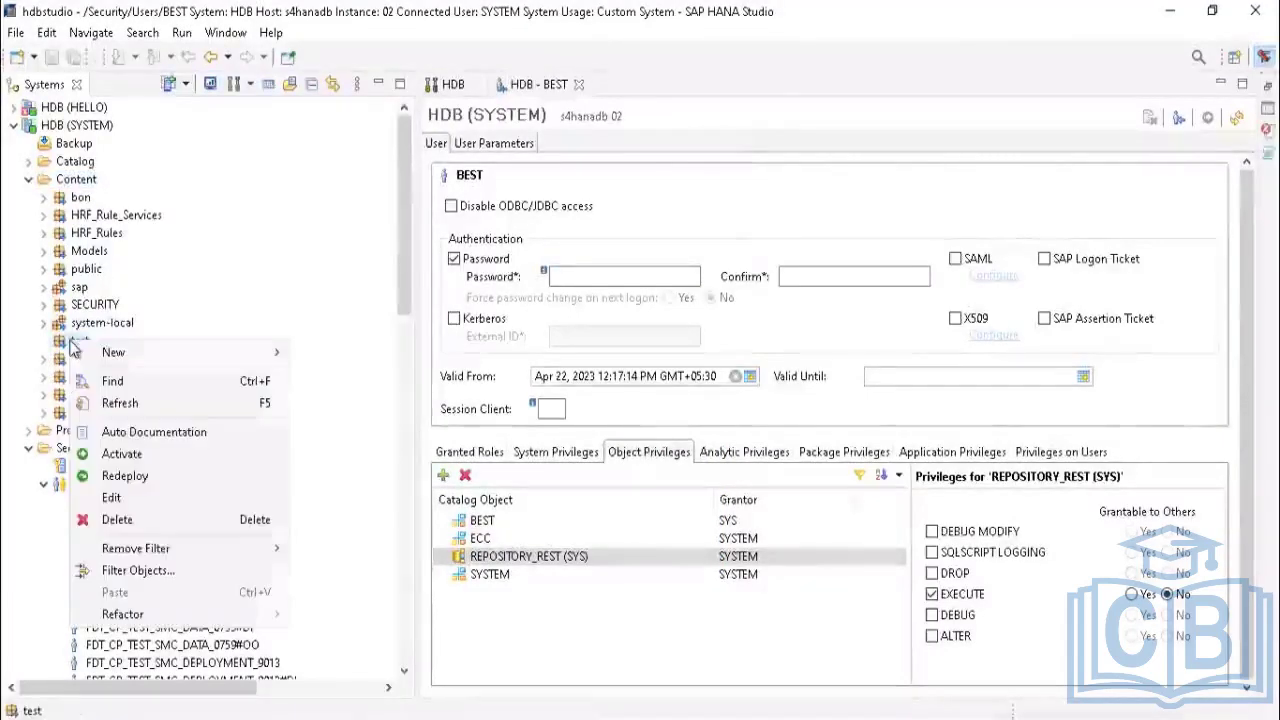
pyautogui.moveTo(272, 352)
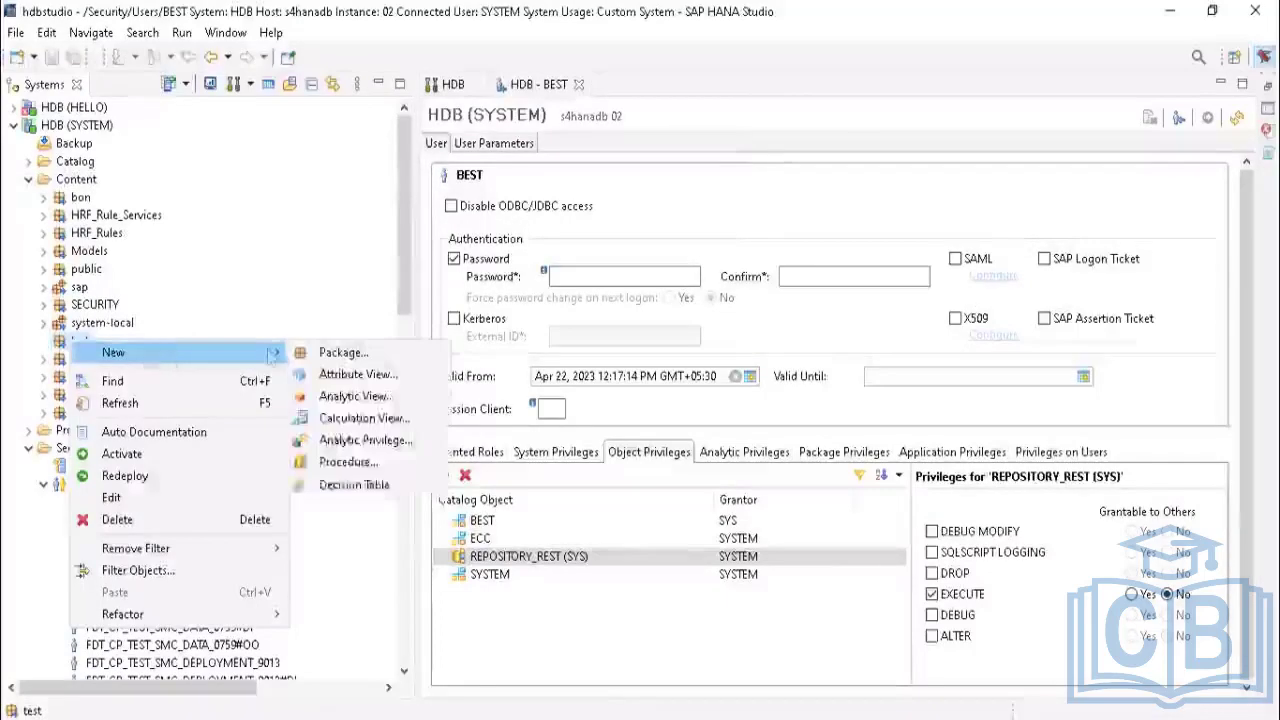
pyautogui.click(358, 375)
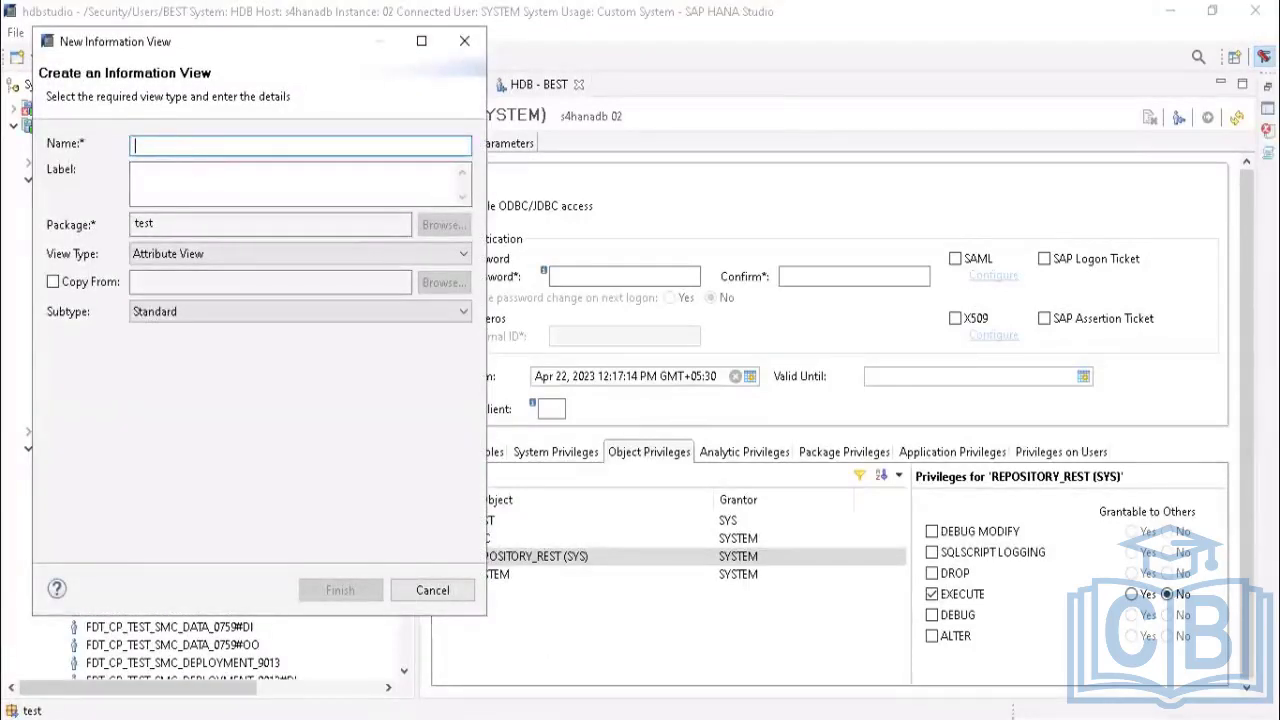
pyautogui.press('ctrl+super+o')
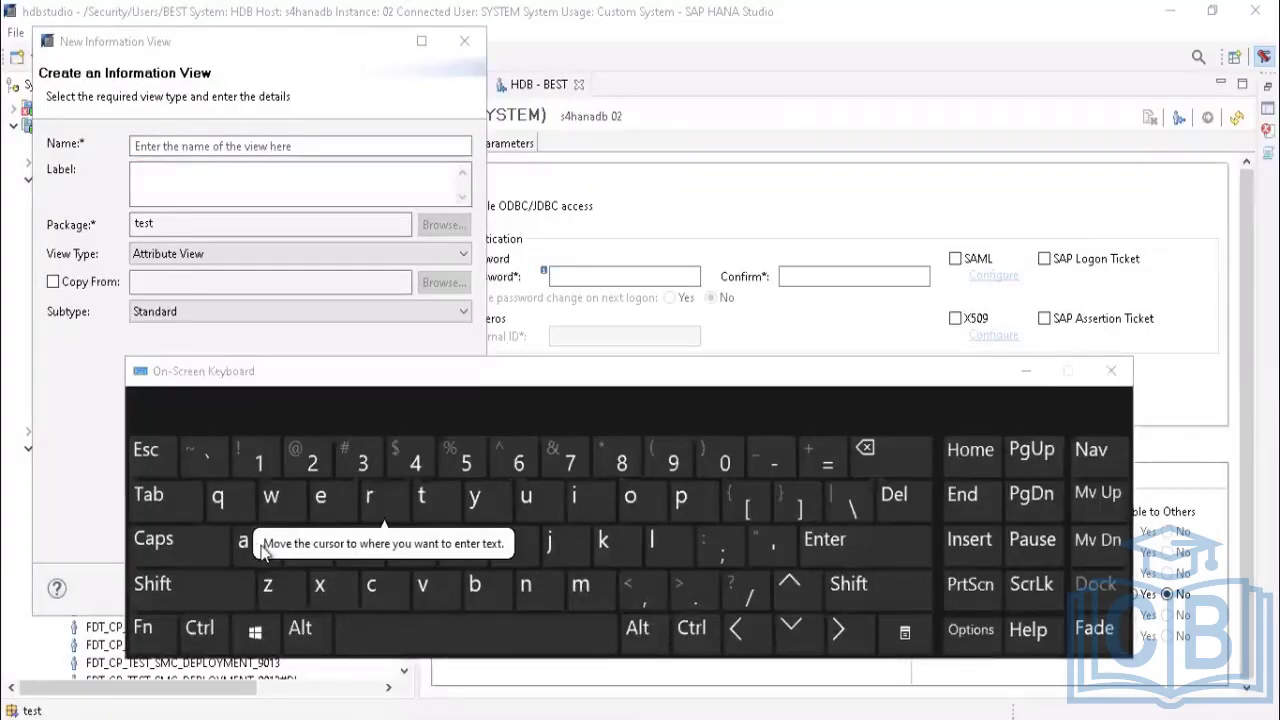
pyautogui.click(210, 146)
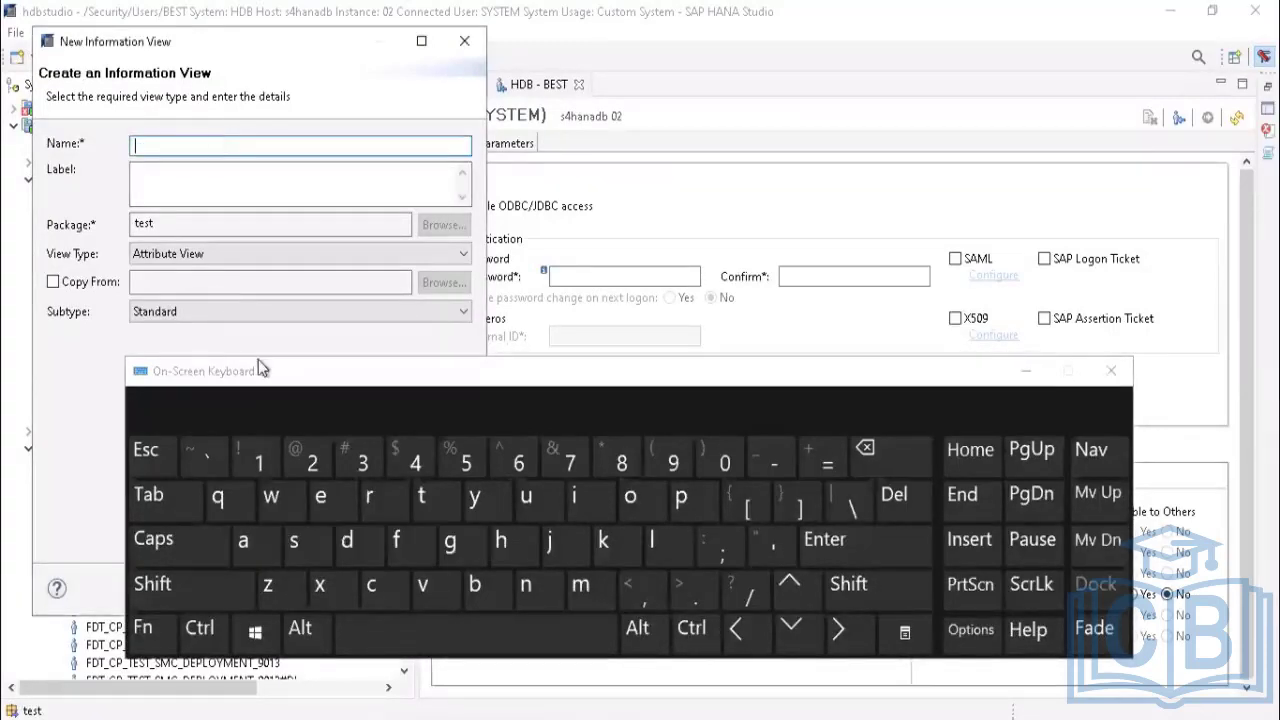
pyautogui.click(296, 540)
pyautogui.click(369, 496)
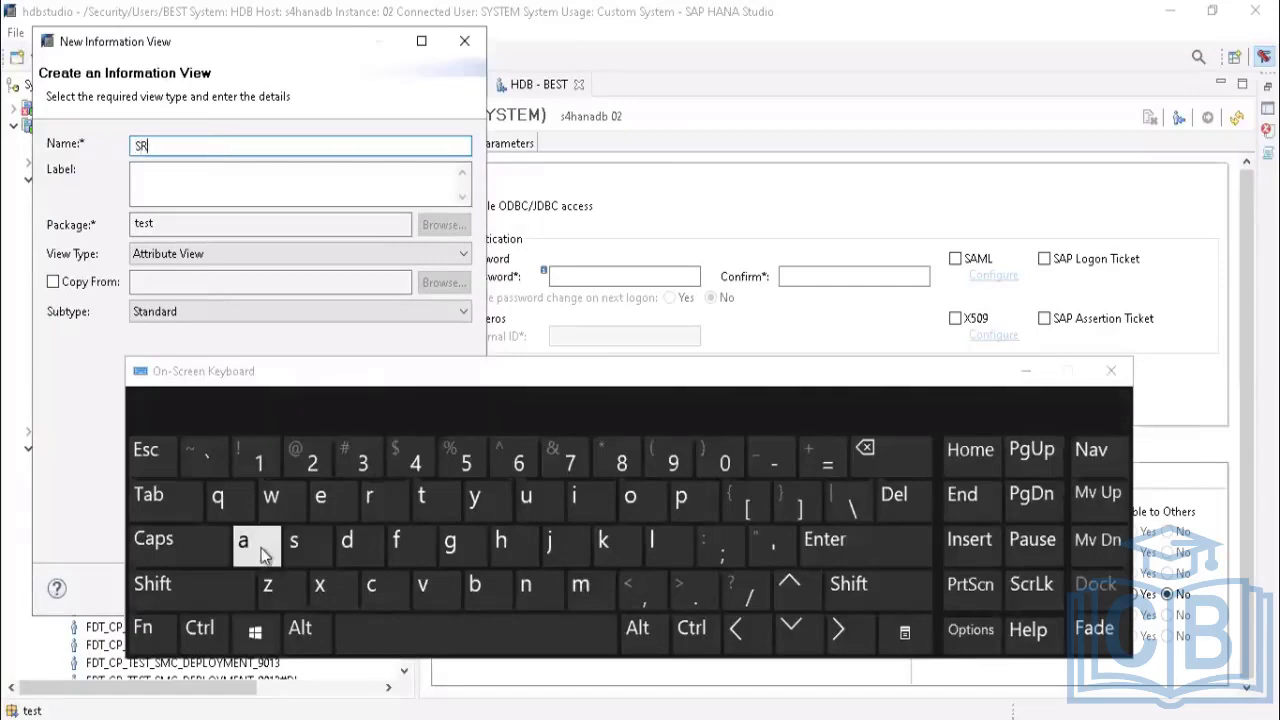
pyautogui.click(262, 556)
pyautogui.write('V')
pyautogui.click(243, 540)
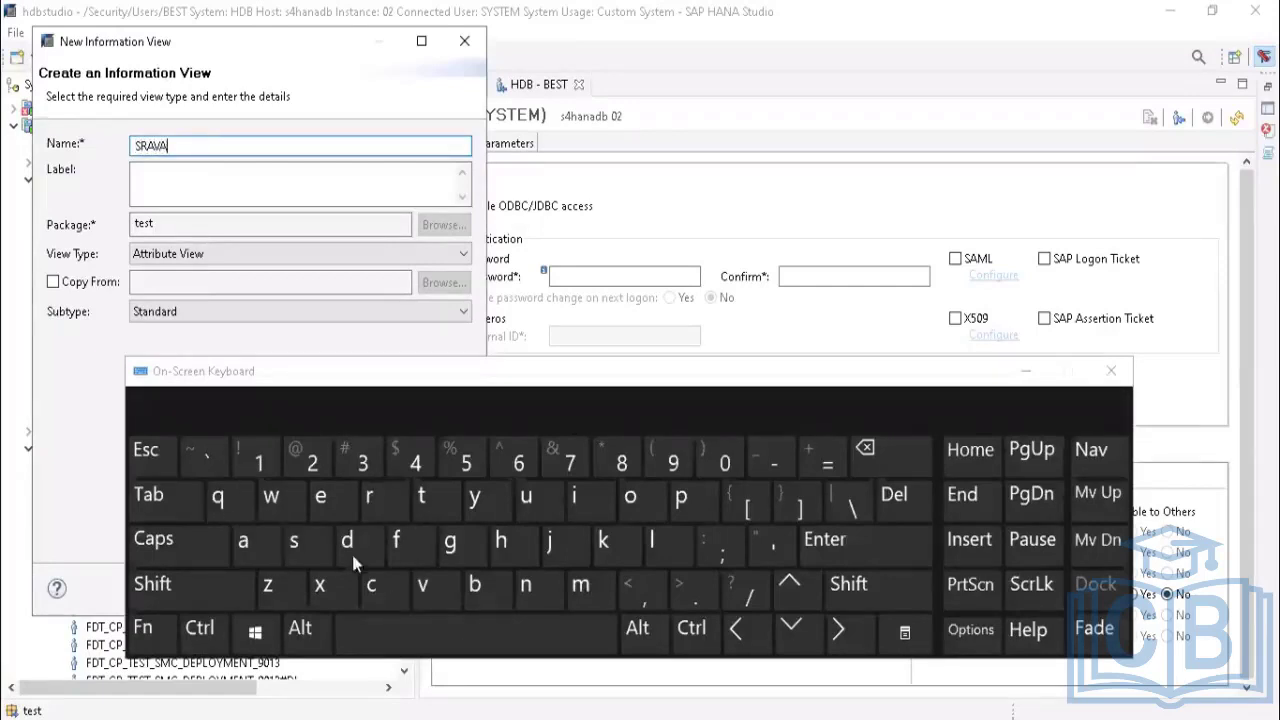
pyautogui.click(526, 584)
pyautogui.click(496, 630)
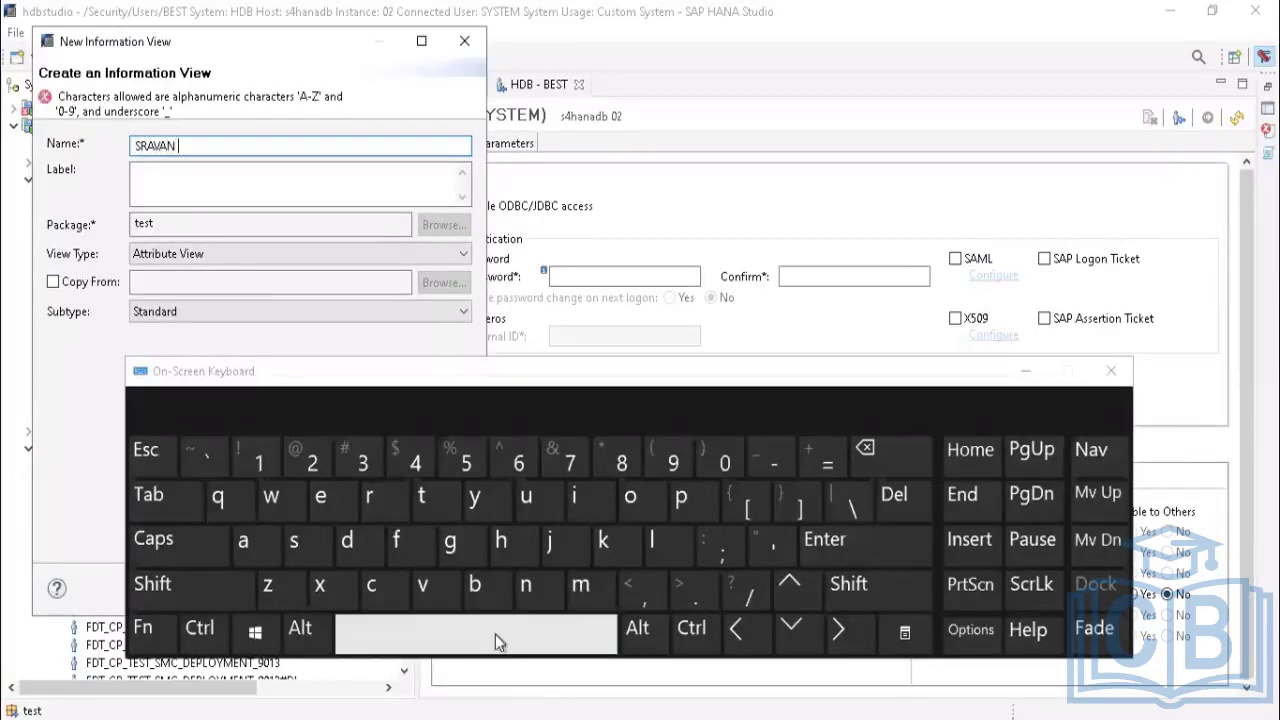
pyautogui.press('BackSpace')
pyautogui.press('BackSpace')
pyautogui.press('BackSpace')
pyautogui.press('BackSpace')
pyautogui.press('BackSpace')
pyautogui.press('BackSpace')
pyautogui.press('BackSpace')
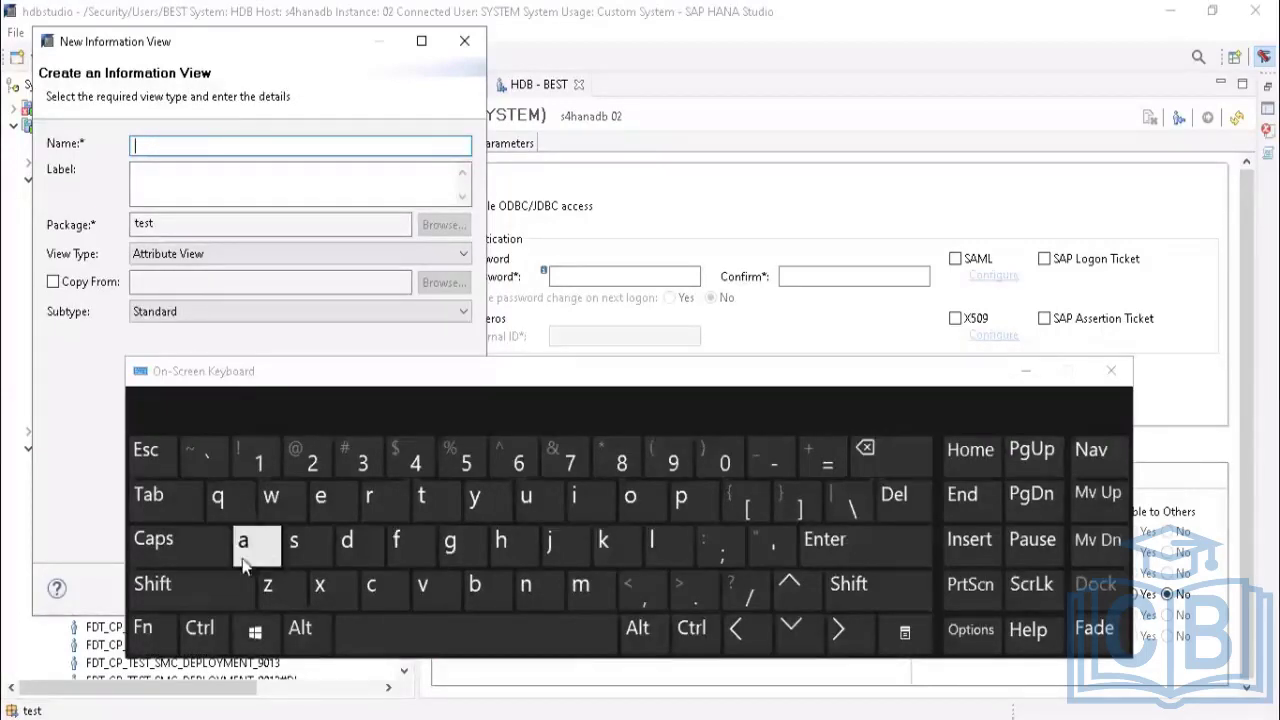
# Step: Enter the attribute view's name as AV_ followed by the person's first name in capitals using the On-Screen Keyboard, and minimize the keyboard
pyautogui.click(183, 538)
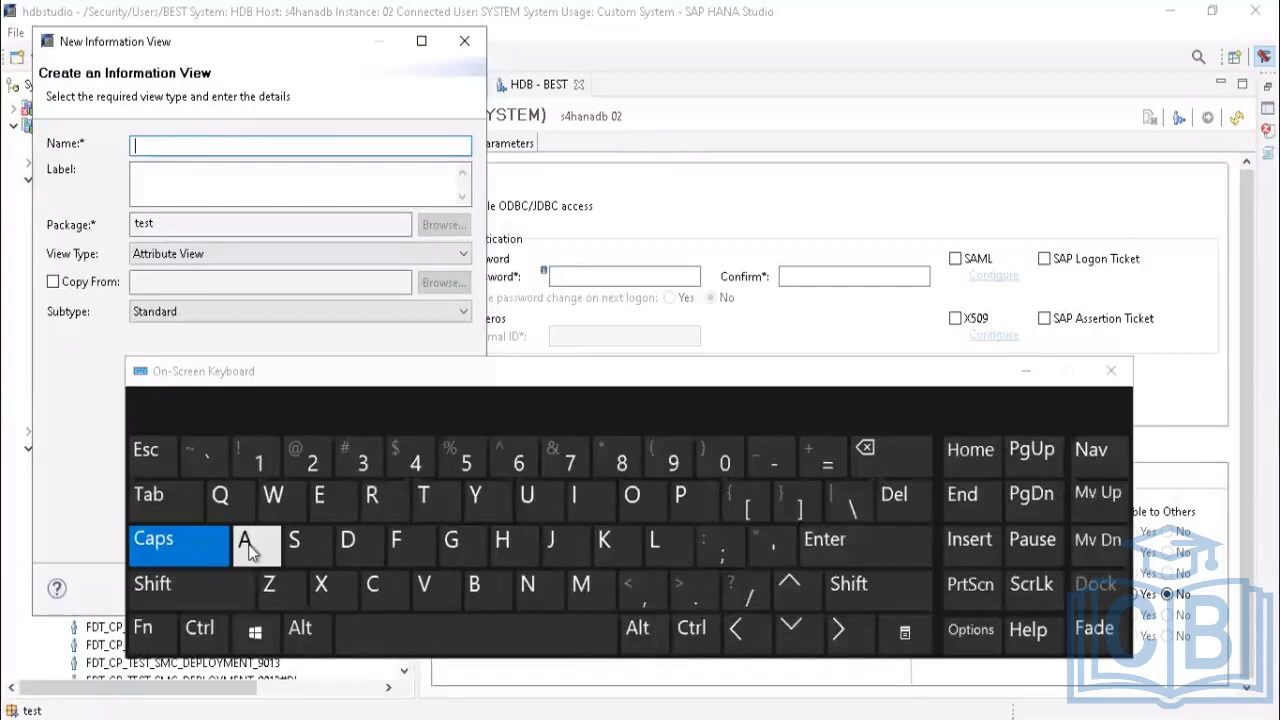
pyautogui.click(248, 548)
pyautogui.click(433, 586)
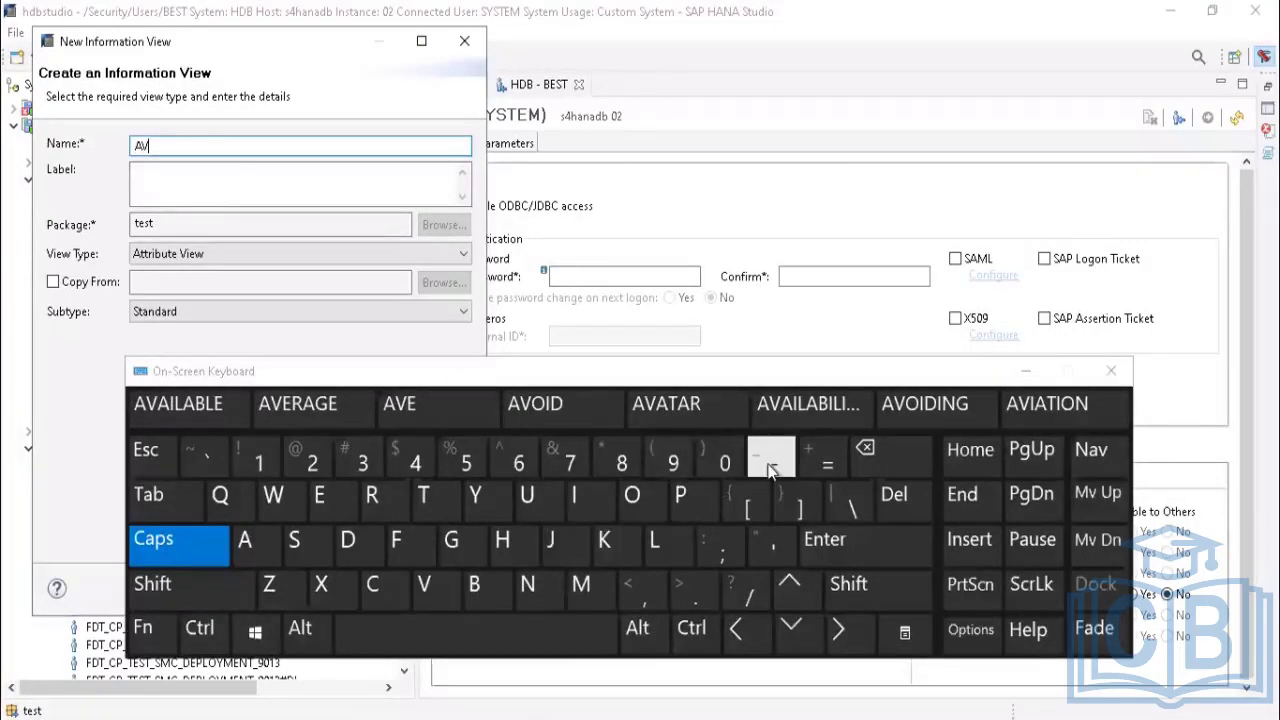
pyautogui.click(169, 581)
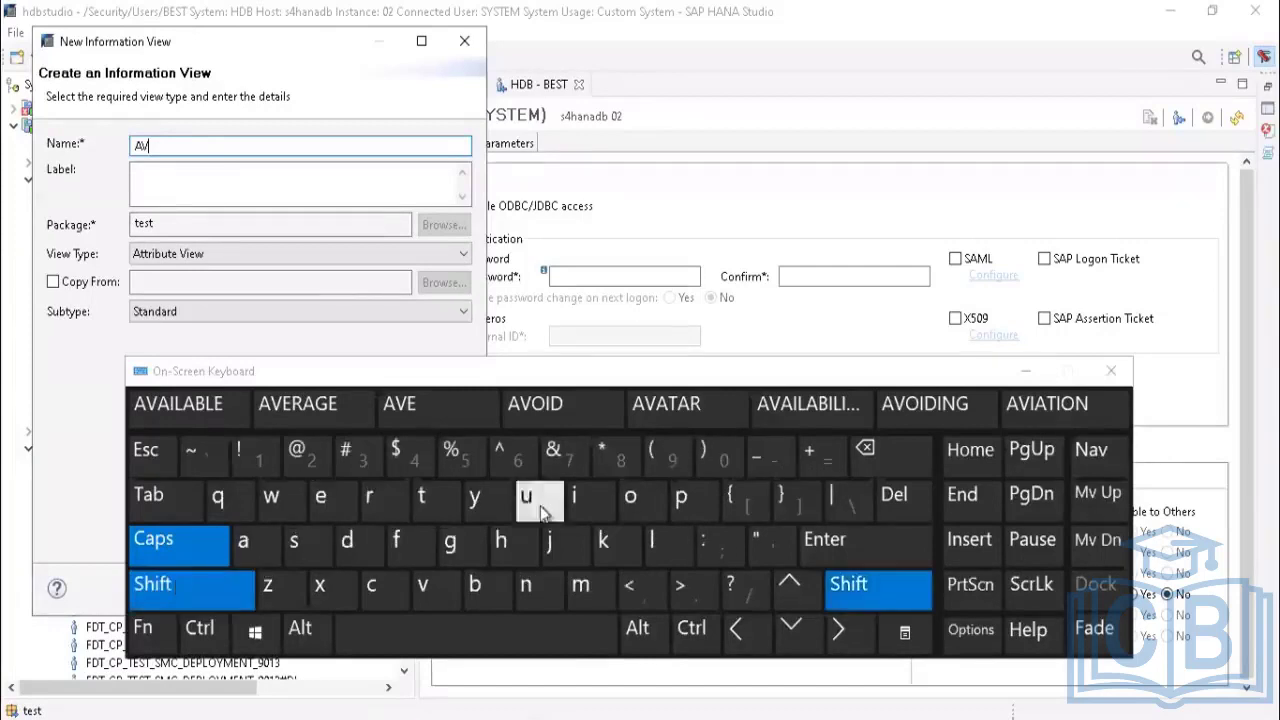
pyautogui.click(768, 460)
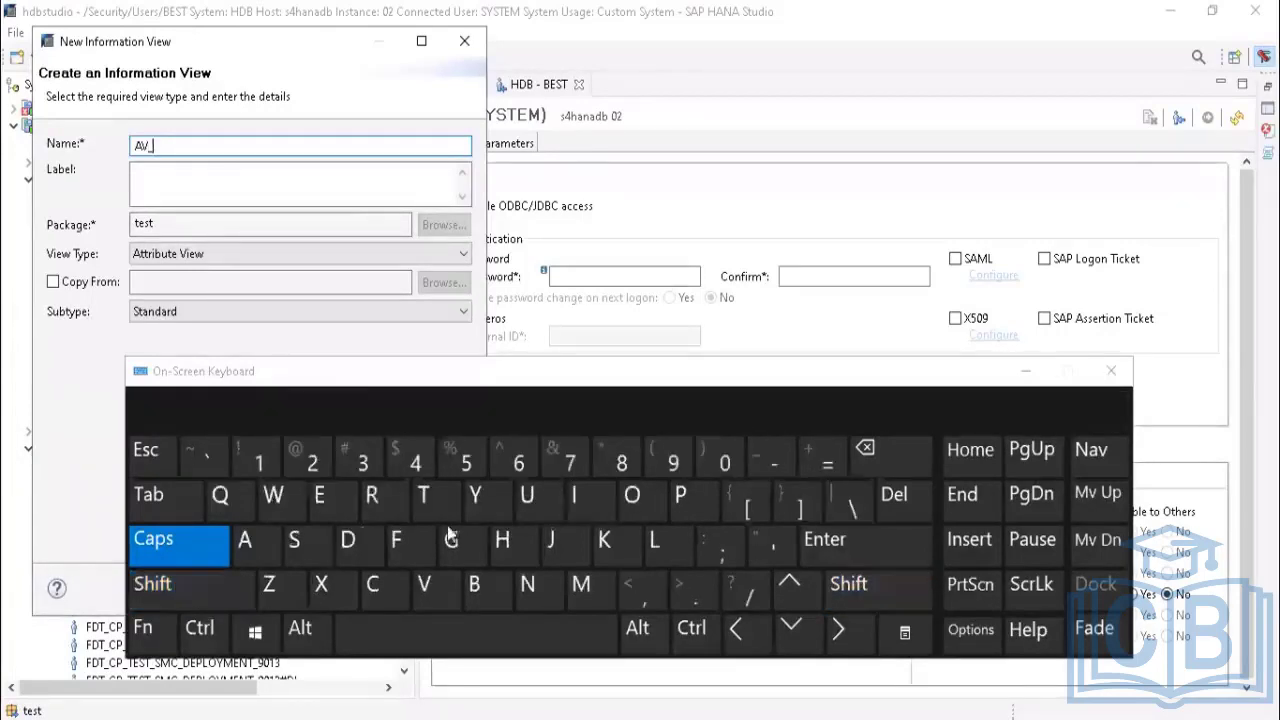
pyautogui.click(308, 552)
pyautogui.click(372, 494)
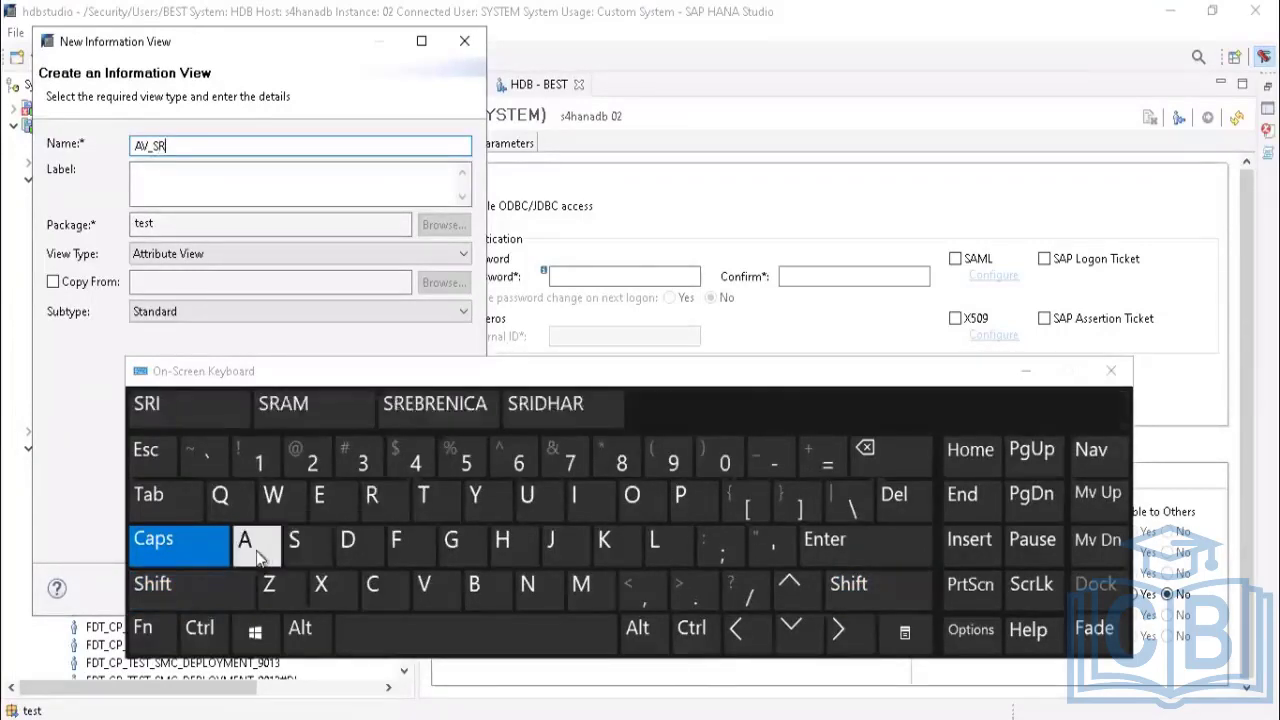
pyautogui.click(245, 540)
pyautogui.click(424, 584)
pyautogui.click(245, 542)
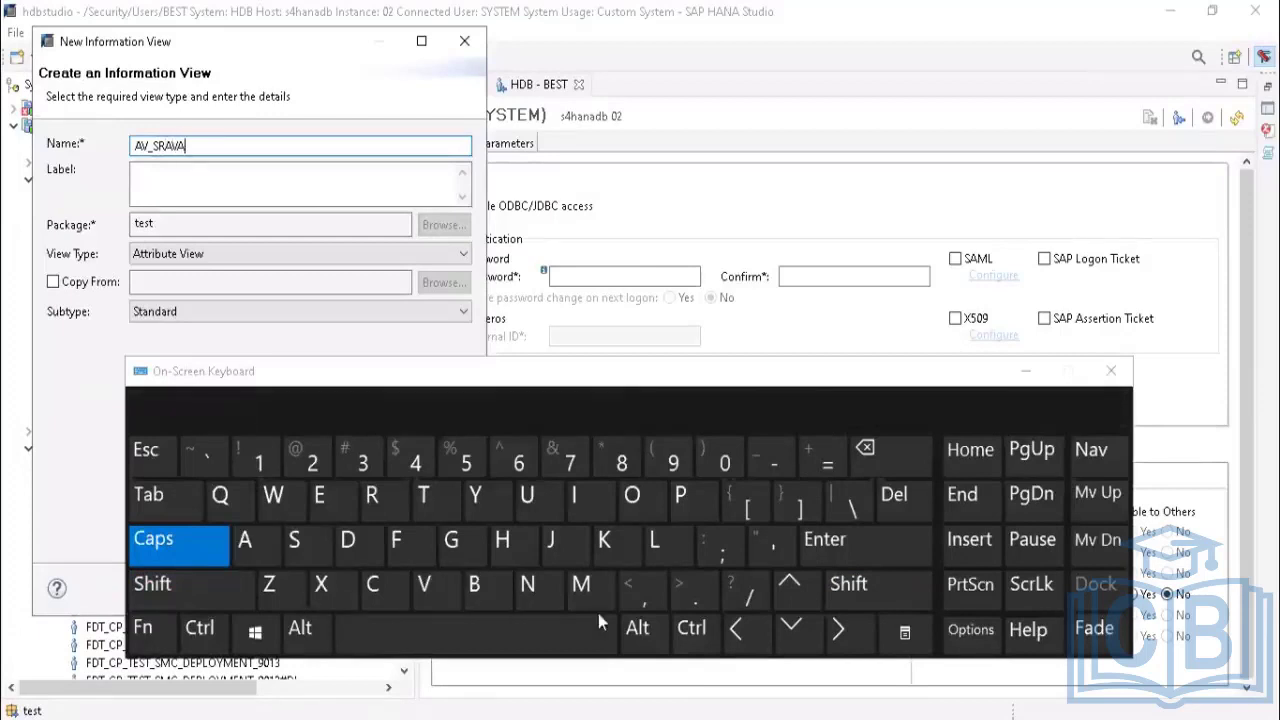
pyautogui.click(553, 590)
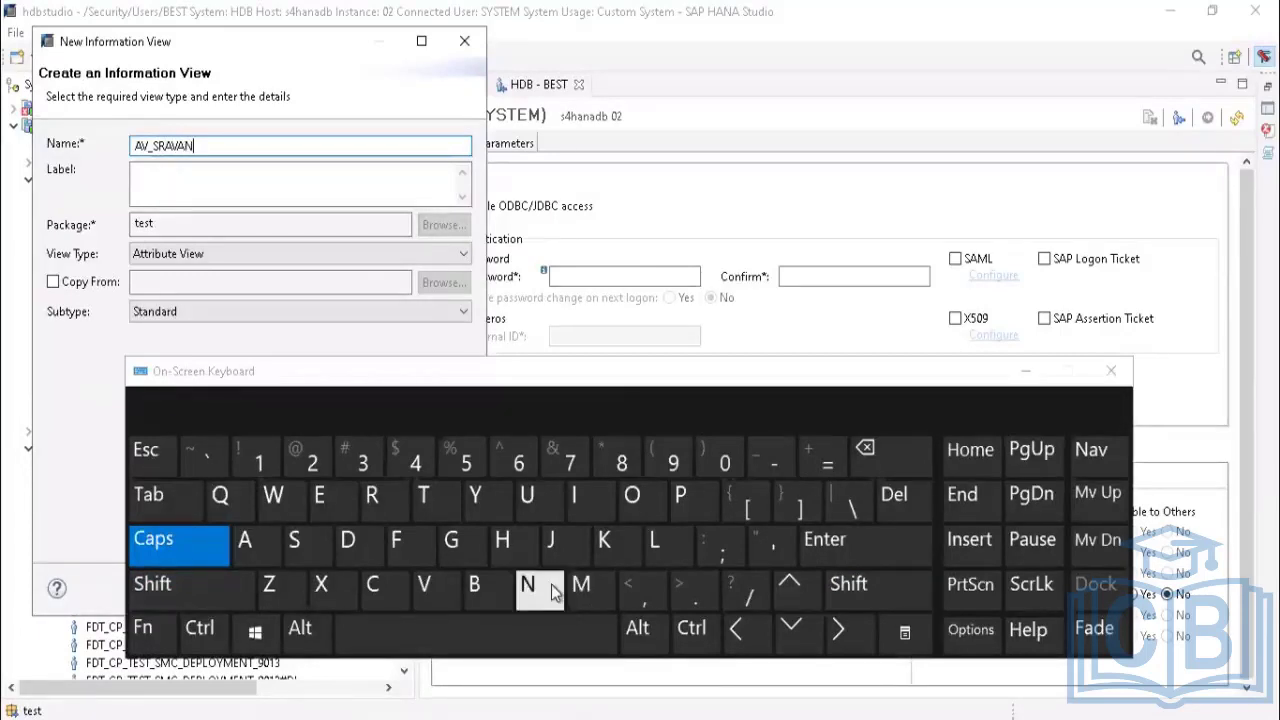
pyautogui.click(1020, 374)
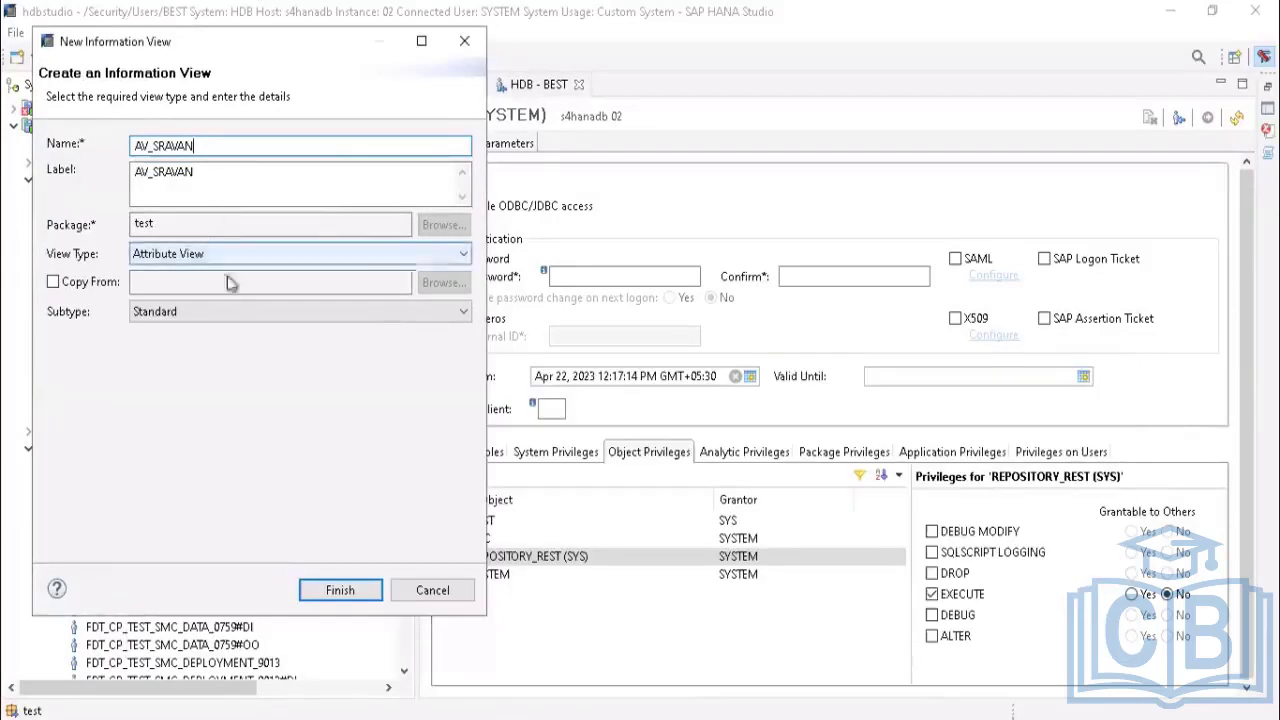
# Step: Keep Attribute View as view type, test as package and Standard as subtype, and create the view
pyautogui.click(256, 257)
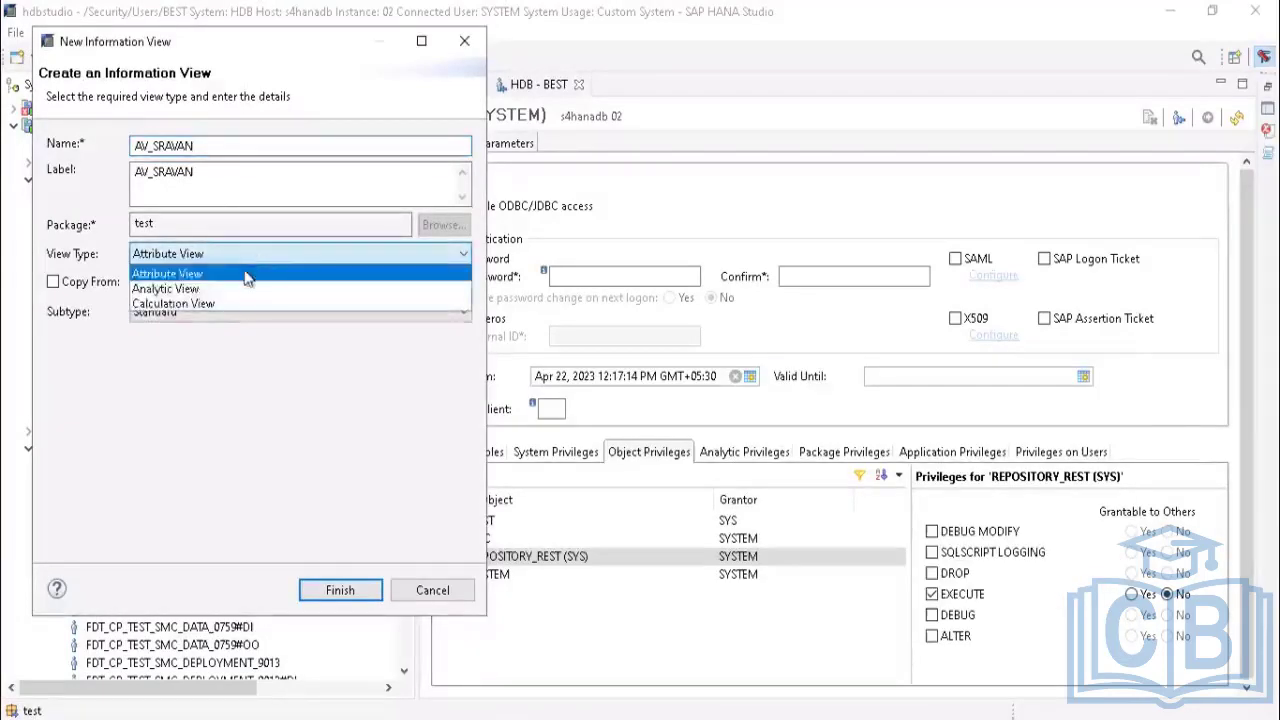
pyautogui.click(212, 273)
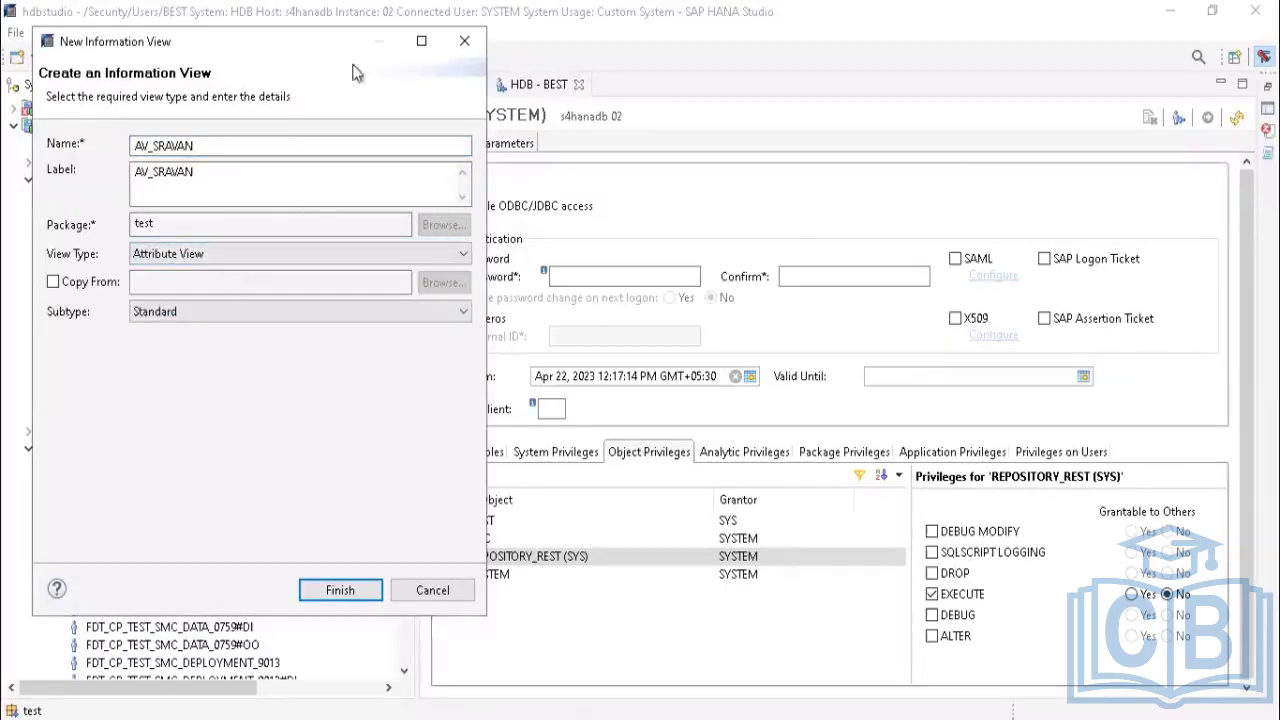
pyautogui.moveTo(310, 50); pyautogui.dragTo(820, 129)
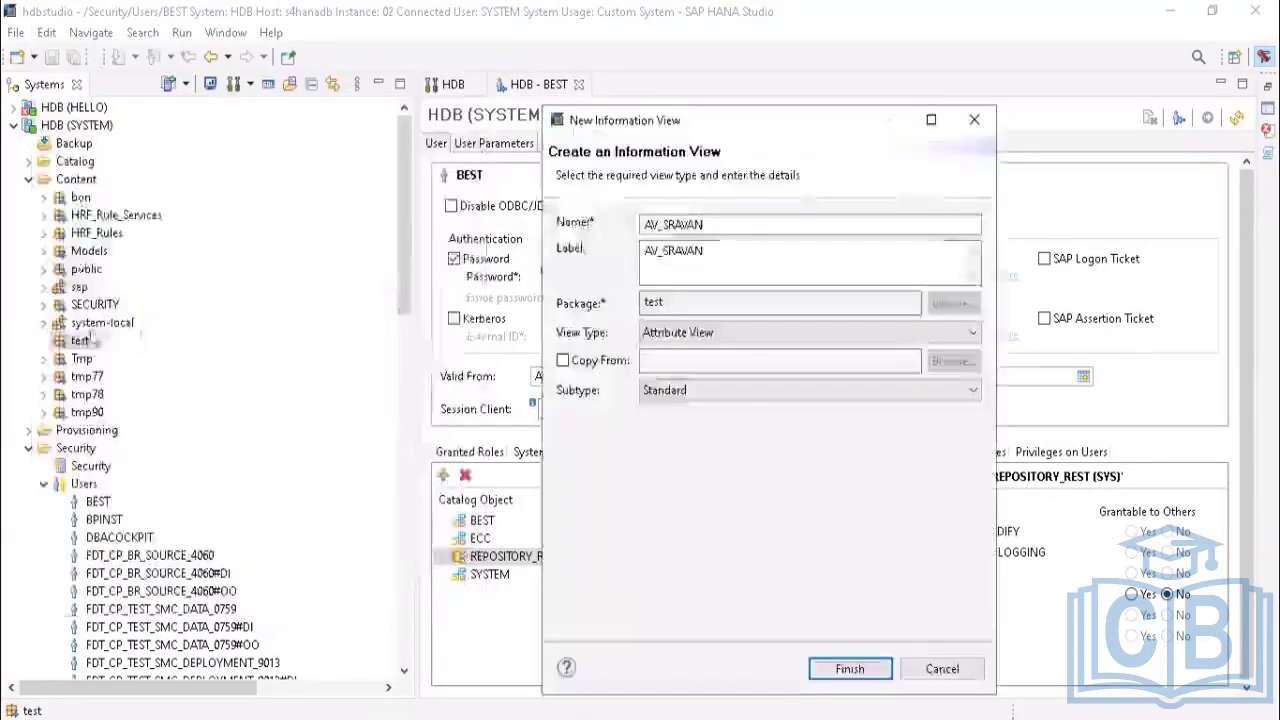
pyautogui.click(686, 335)
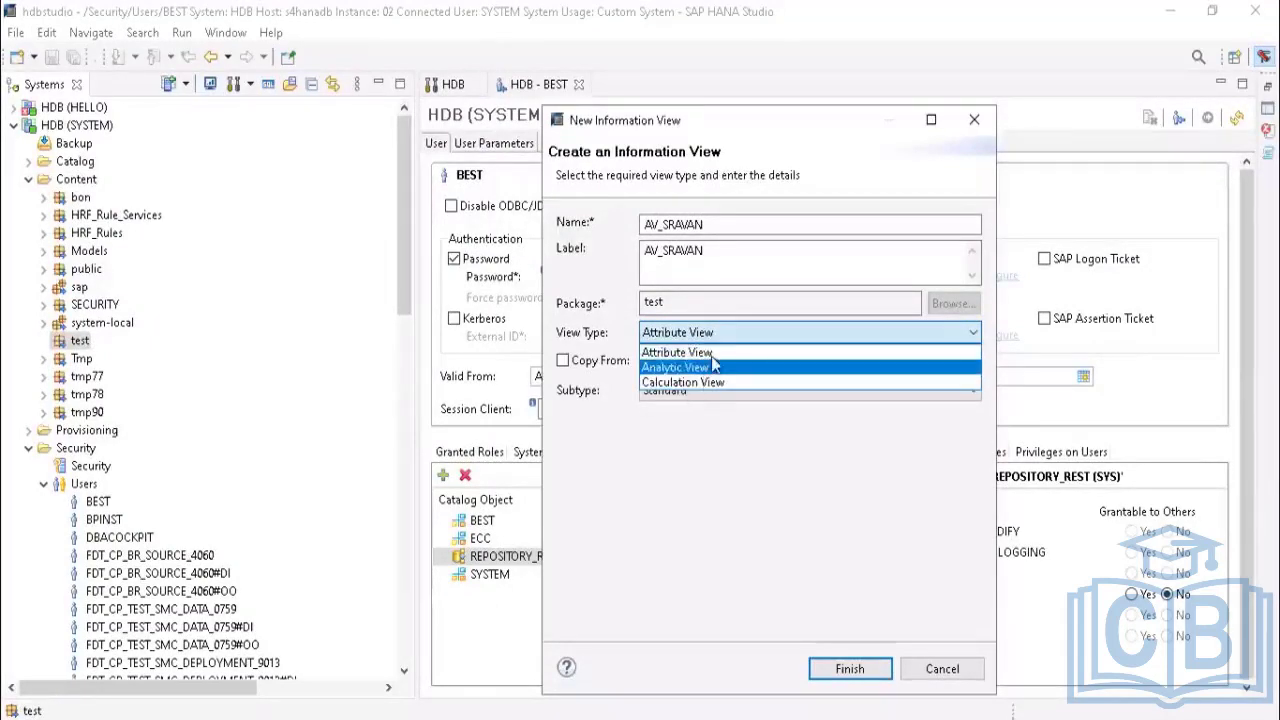
pyautogui.click(703, 488)
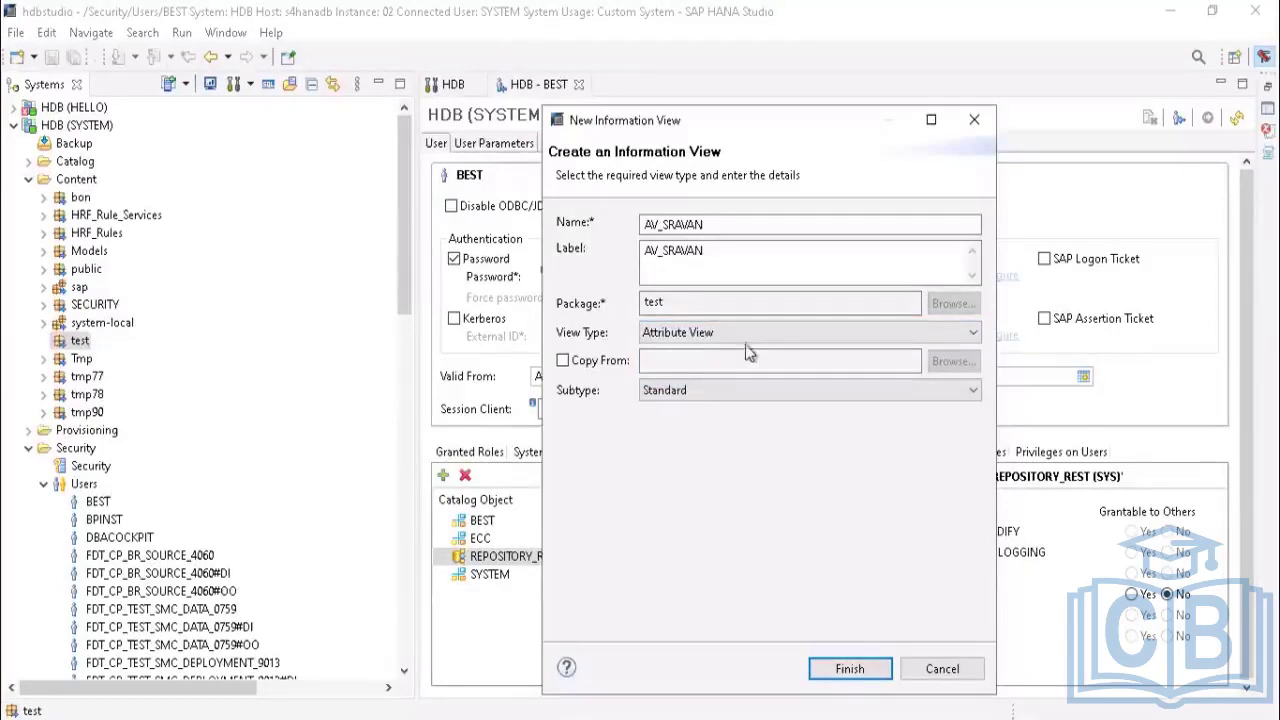
pyautogui.click(830, 305)
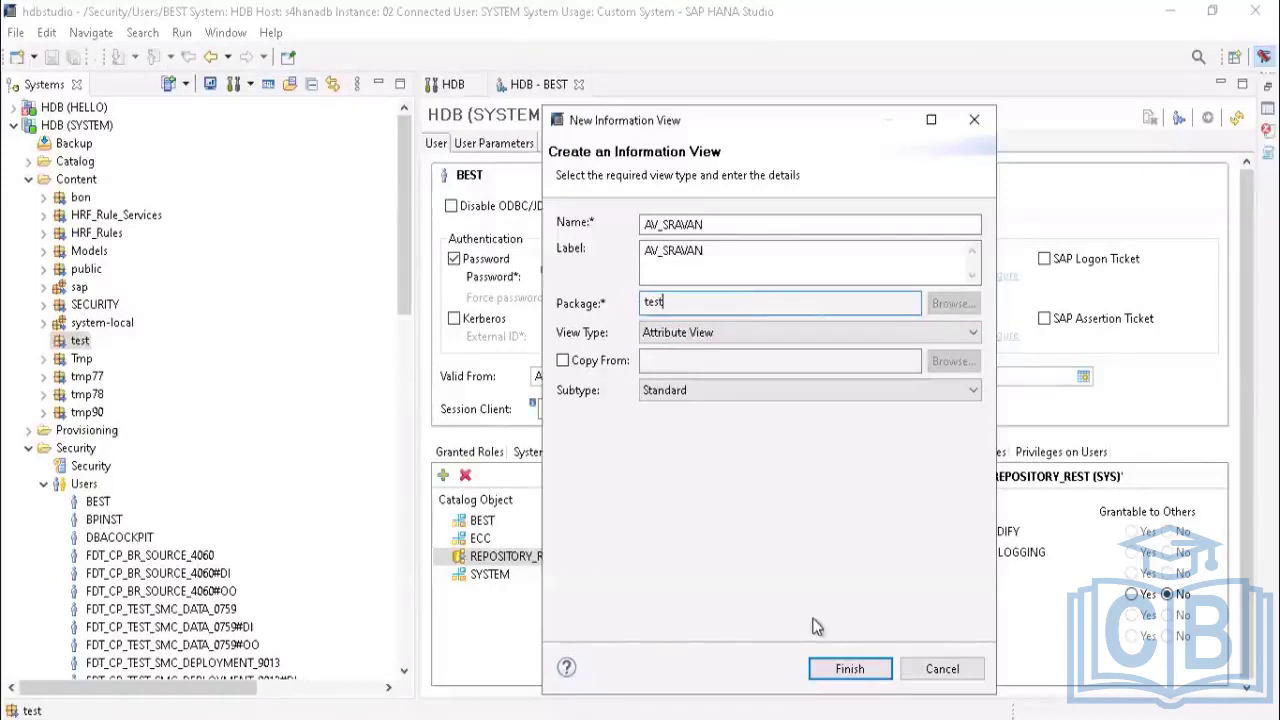
pyautogui.click(849, 669)
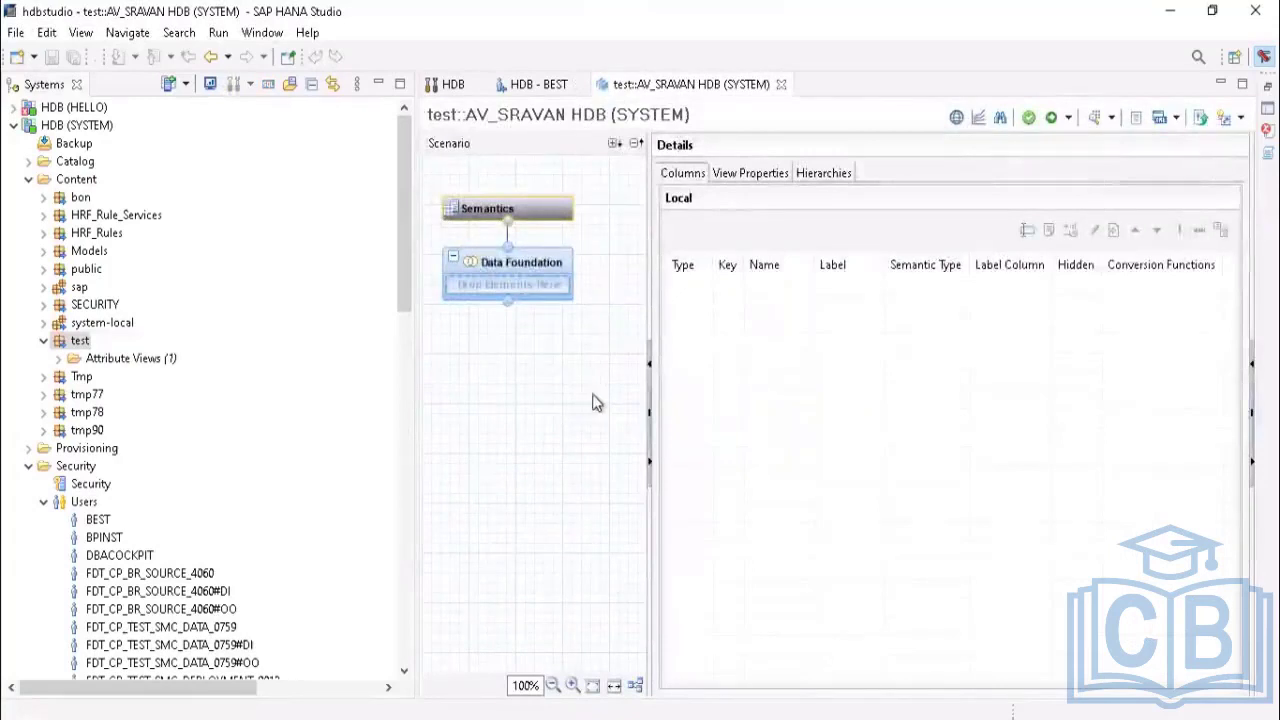
pyautogui.moveTo(505, 213)
pyautogui.moveTo(590, 259)
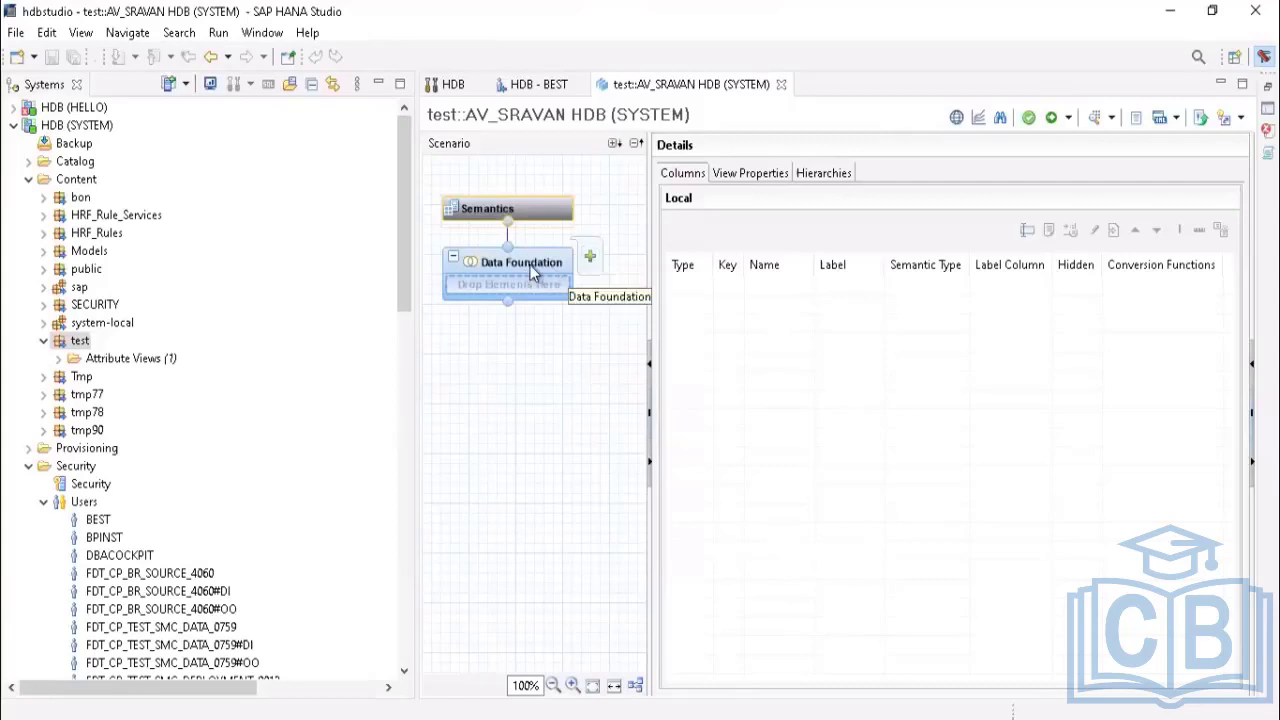
pyautogui.click(590, 259)
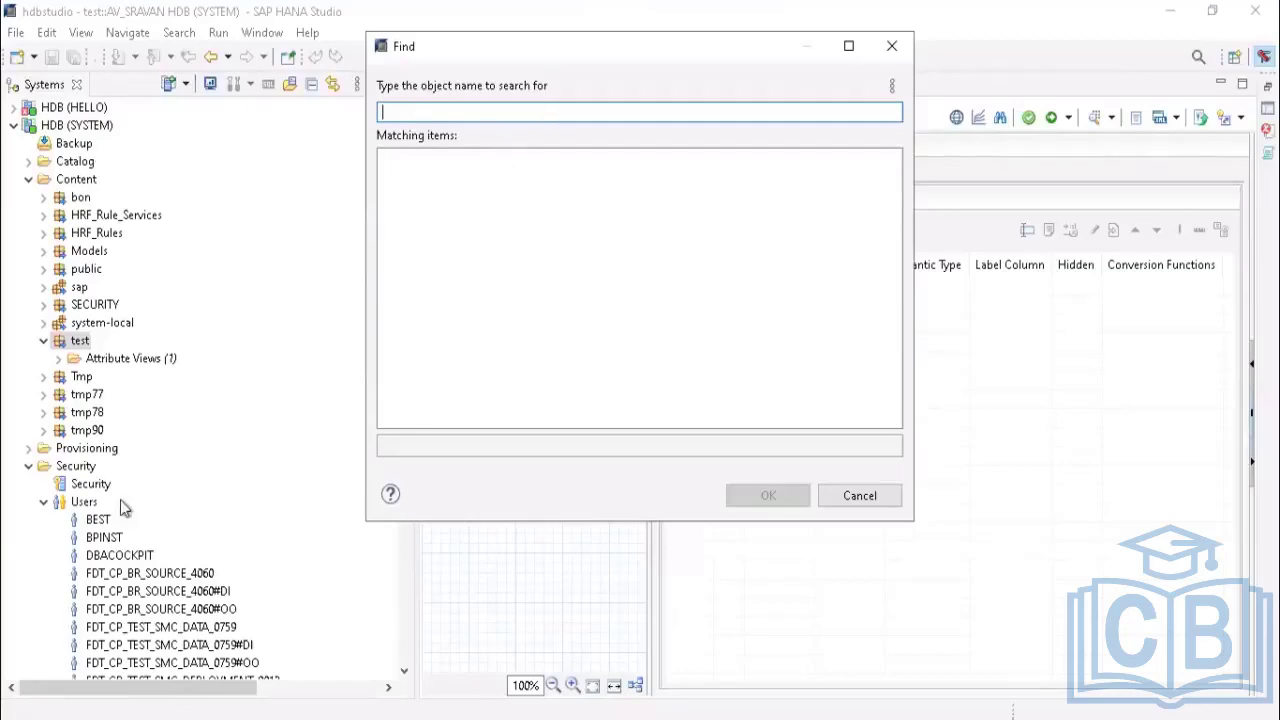
pyautogui.click(891, 46)
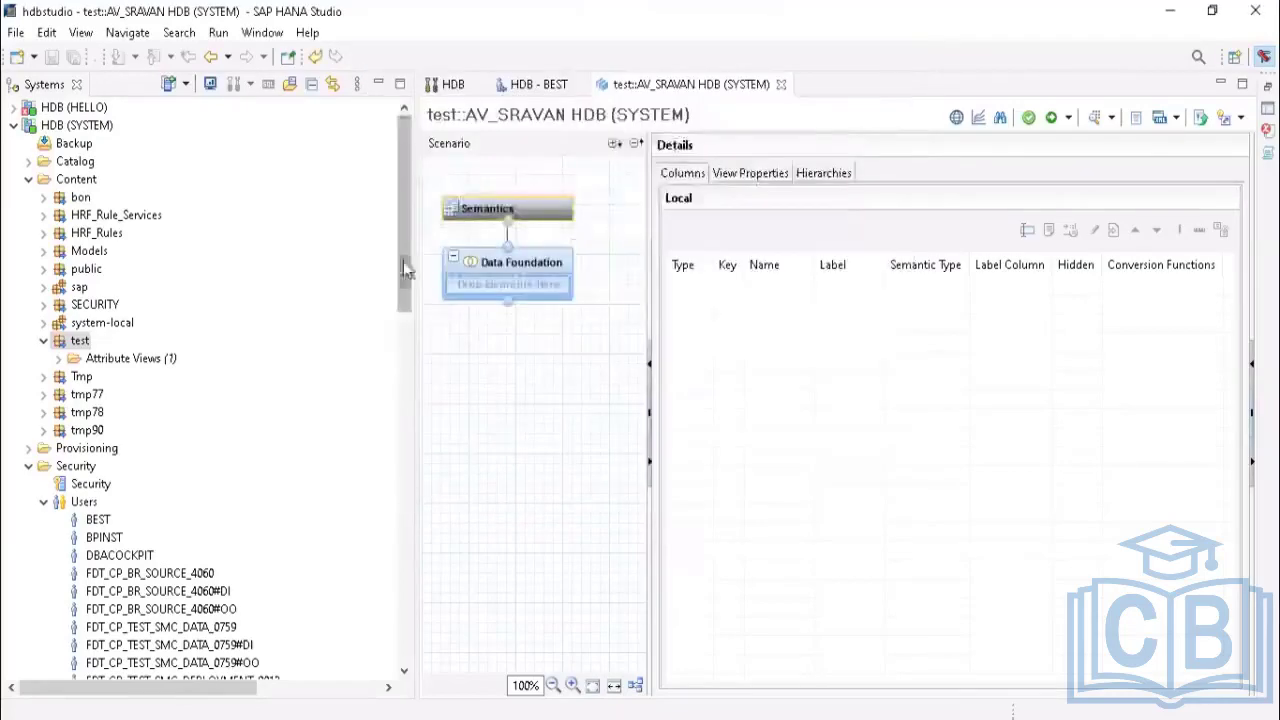
# Step: Expand the Catalog and its SYSTEM schema, and look through the listed schemas and content packages
pyautogui.moveTo(406, 274); pyautogui.dragTo(390, 228)
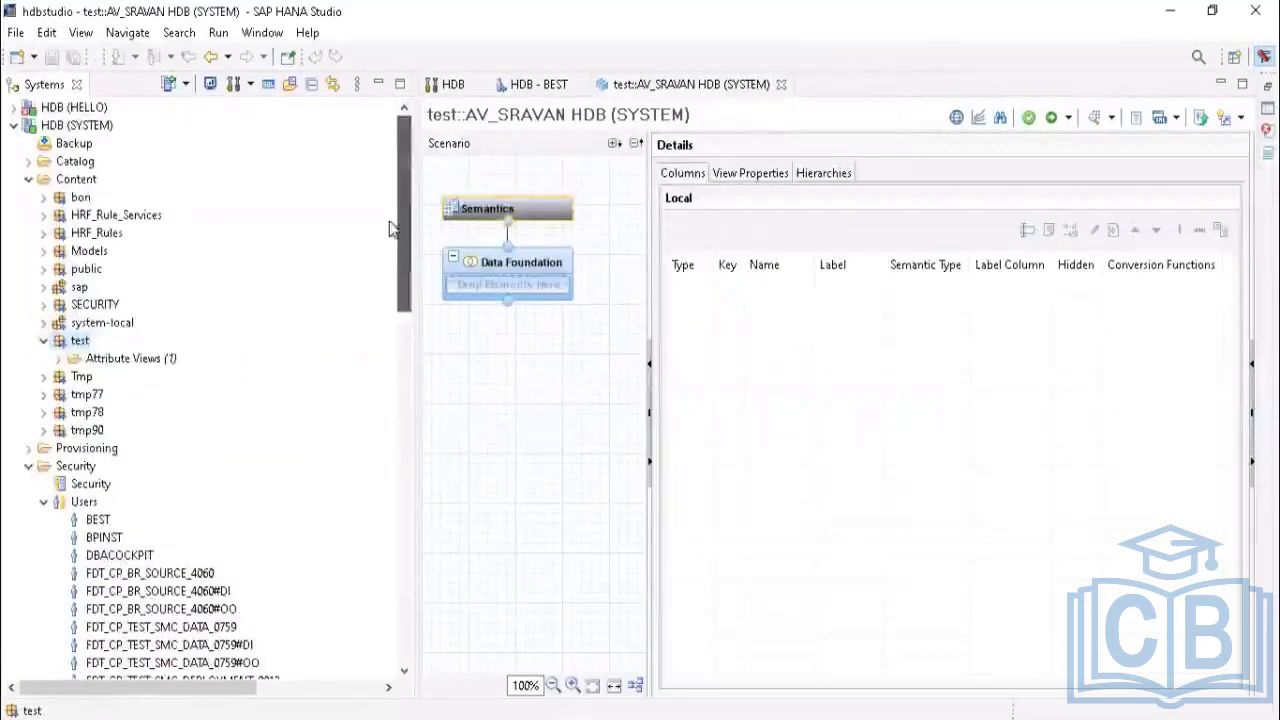
pyautogui.click(29, 162)
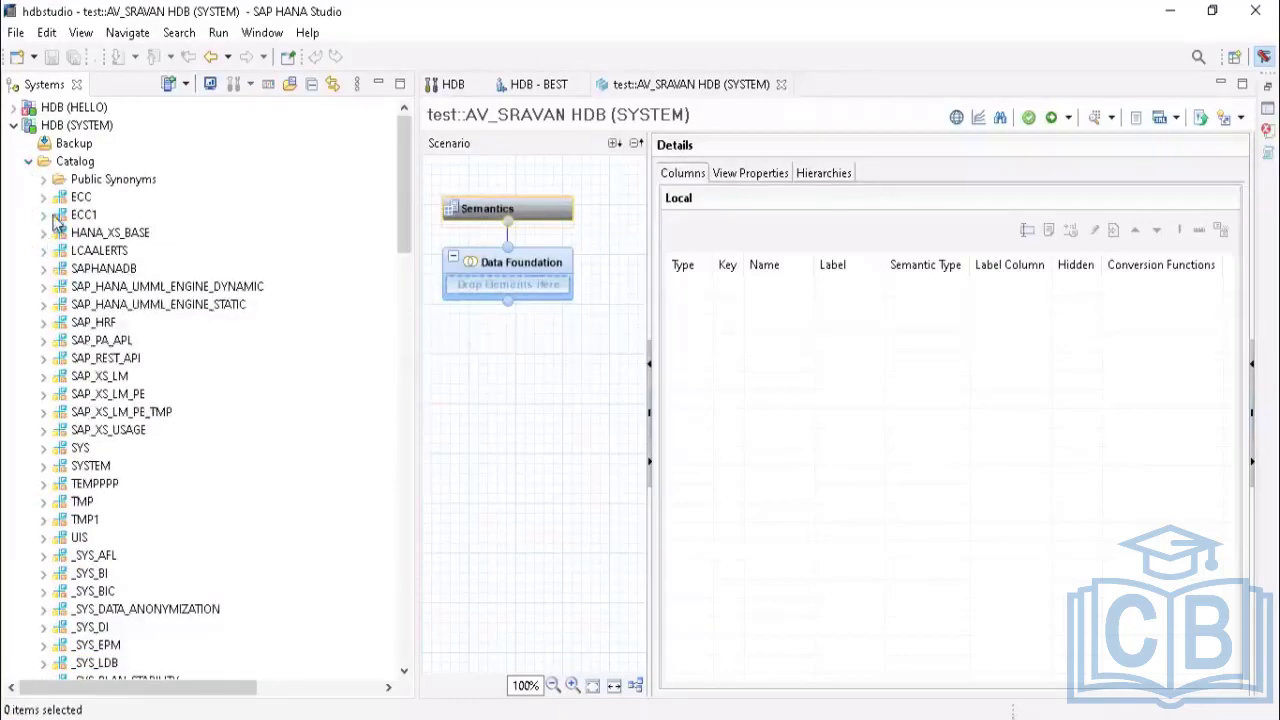
pyautogui.click(43, 466)
pyautogui.scroll(-3, 136, 487)
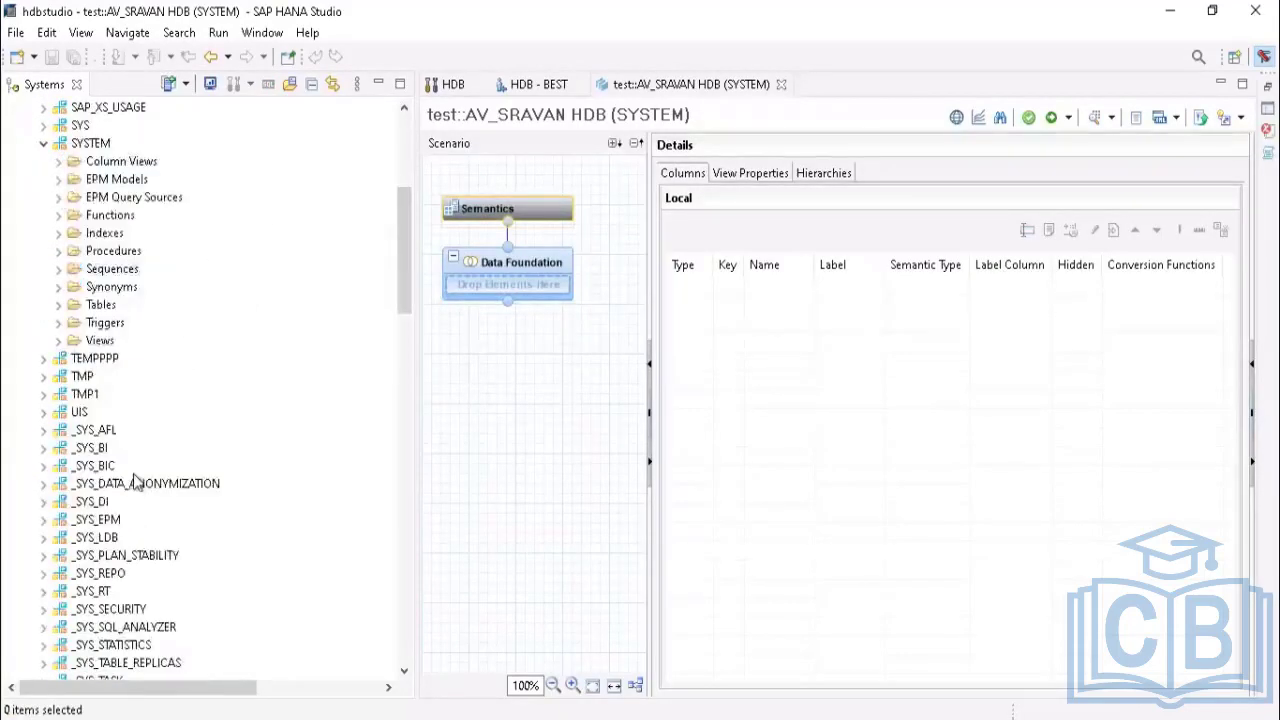
pyautogui.scroll(-15, 214, 457)
pyautogui.scroll(7, 214, 457)
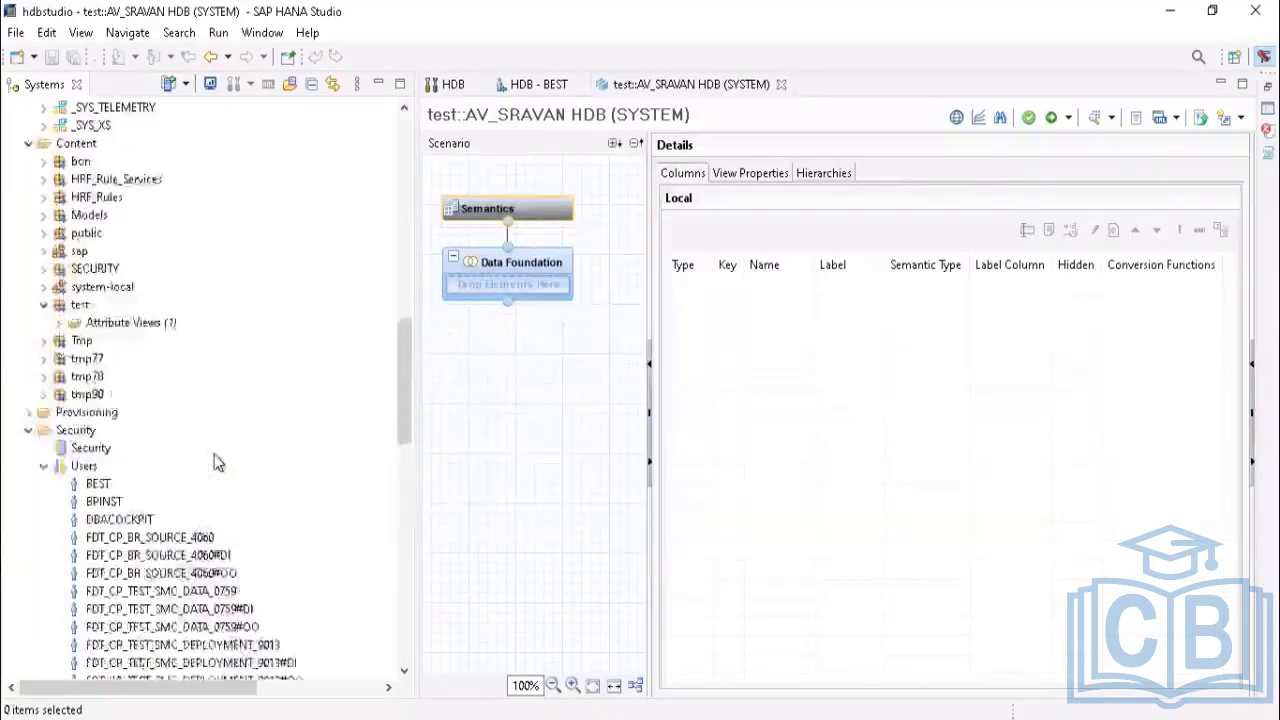
pyautogui.scroll(-1, 209, 459)
pyautogui.scroll(5, 209, 459)
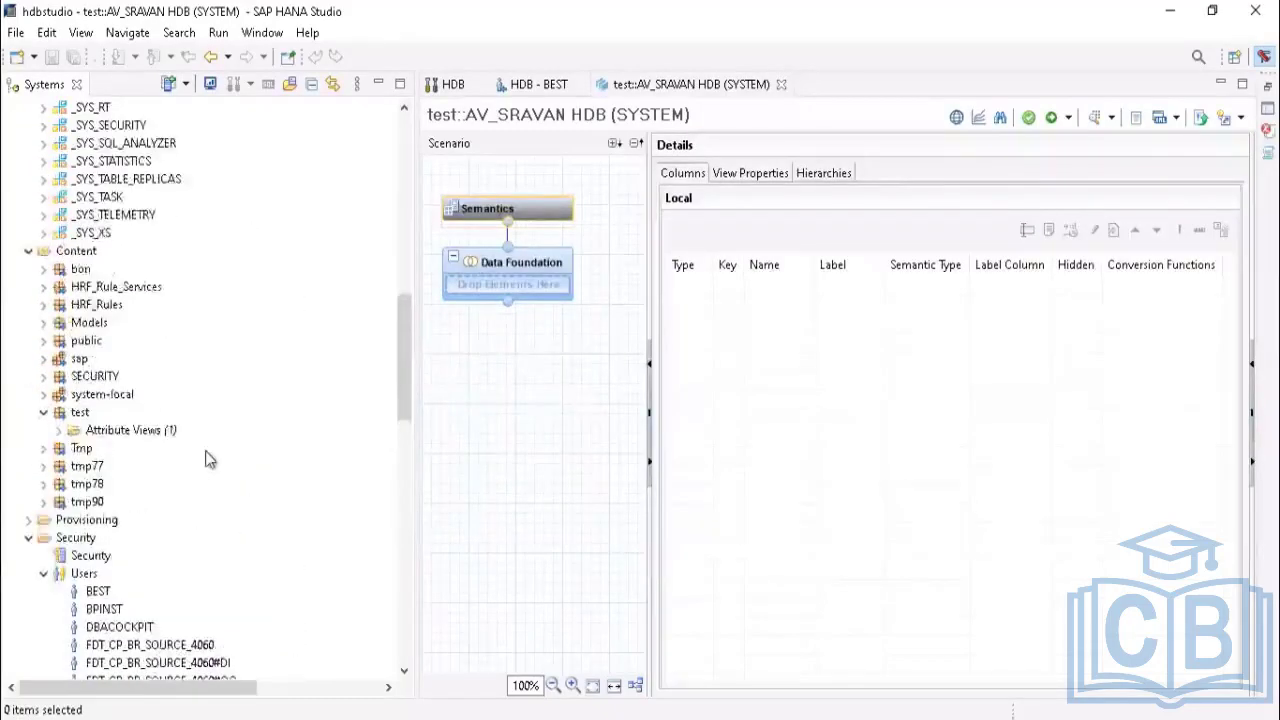
pyautogui.scroll(2, 129, 408)
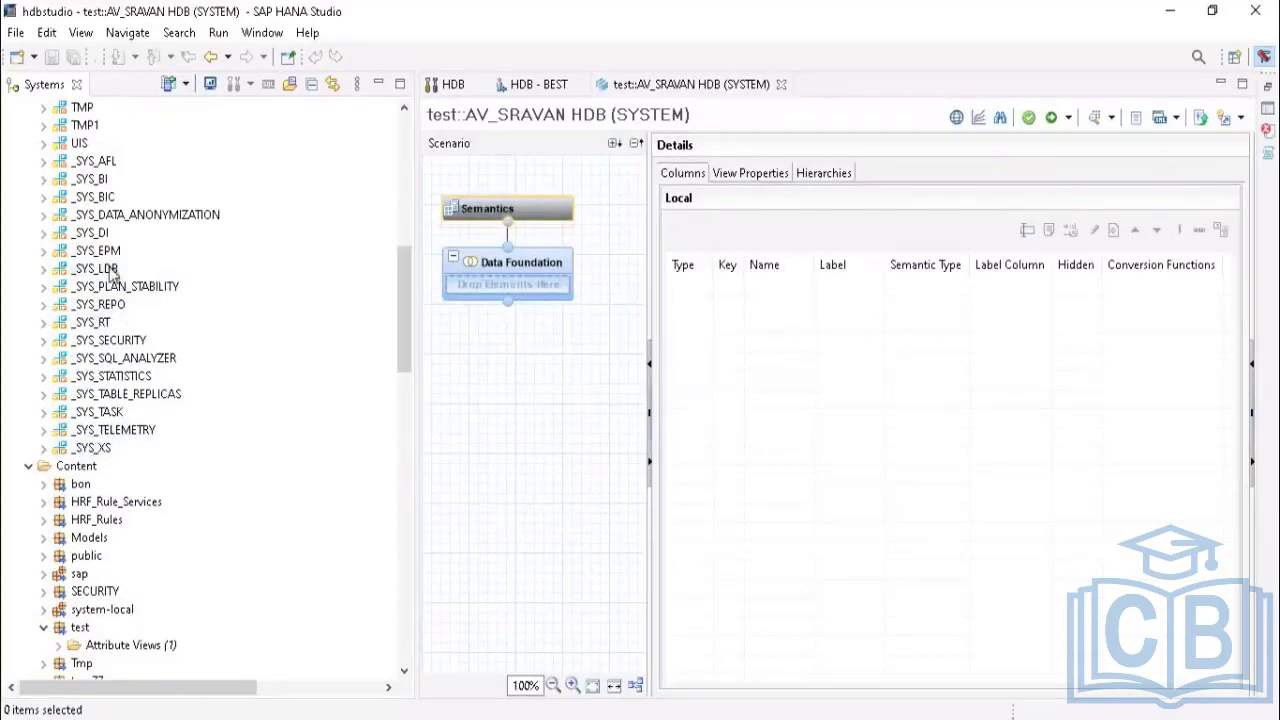
# Step: Expand the Tables folders of the _SYS_BIC and _SYS_BI schemas and examine the tables they hold
pyautogui.click(44, 198)
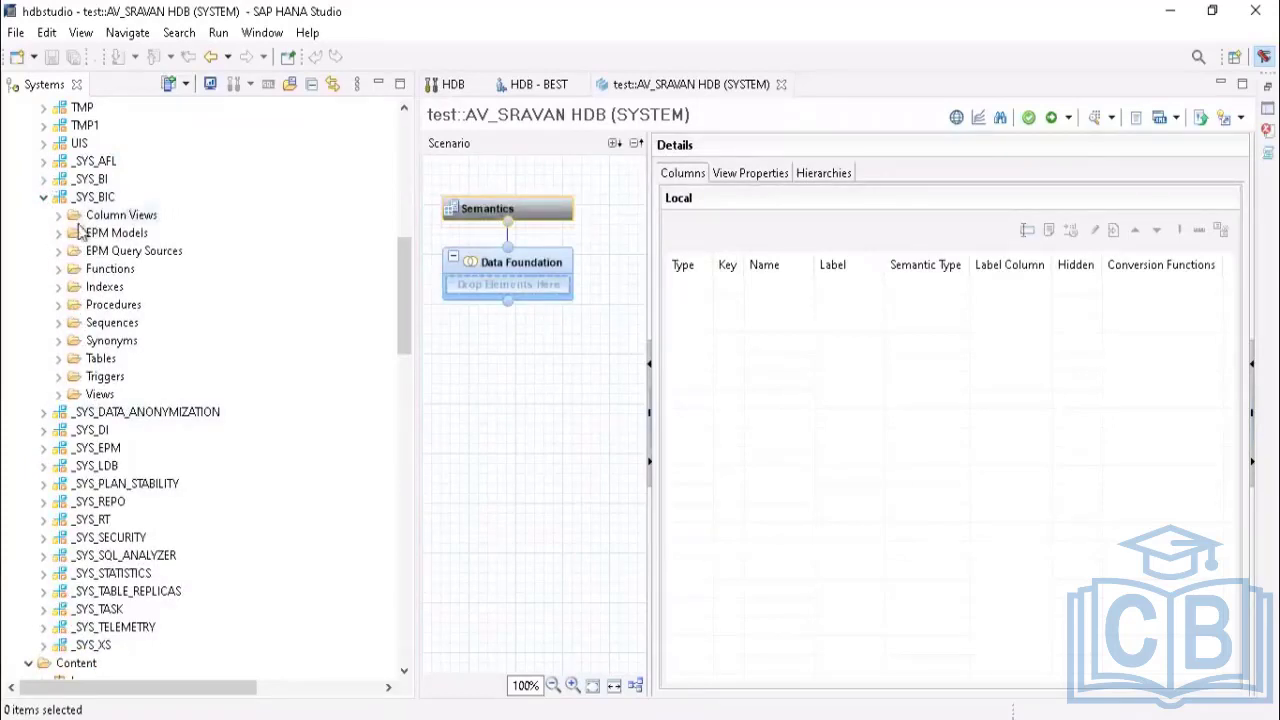
pyautogui.click(58, 358)
pyautogui.click(43, 180)
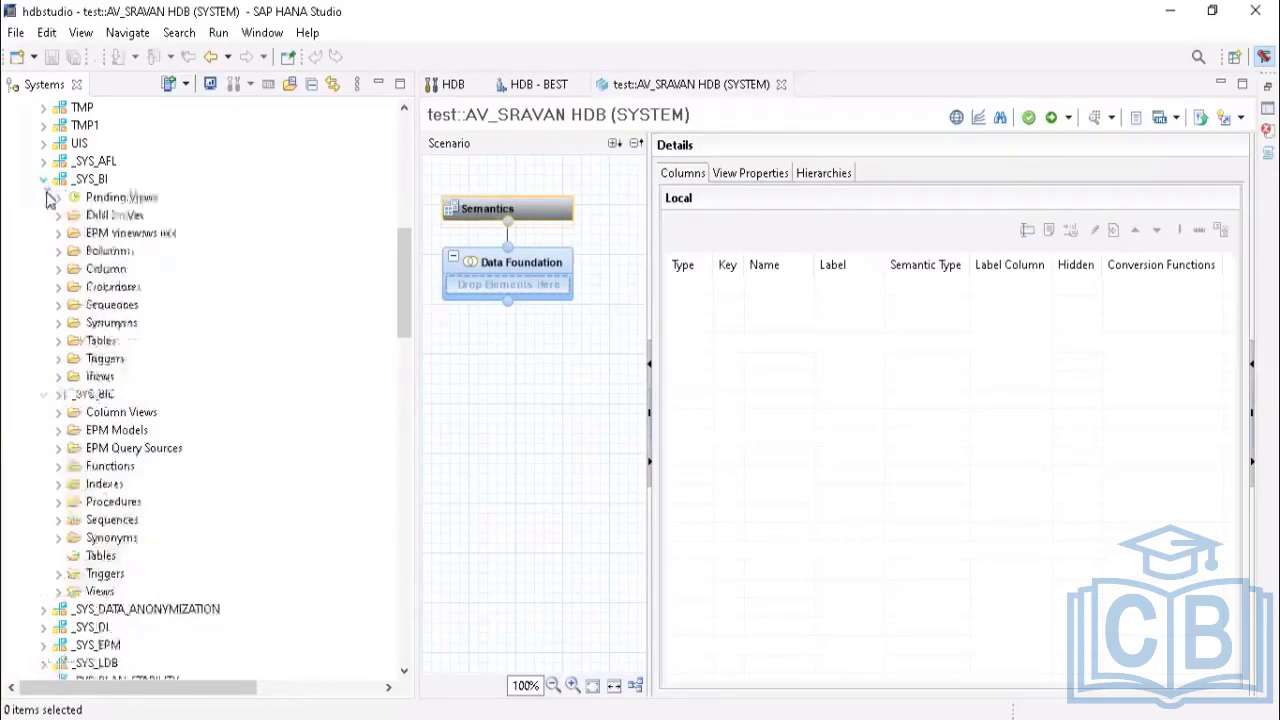
pyautogui.click(58, 341)
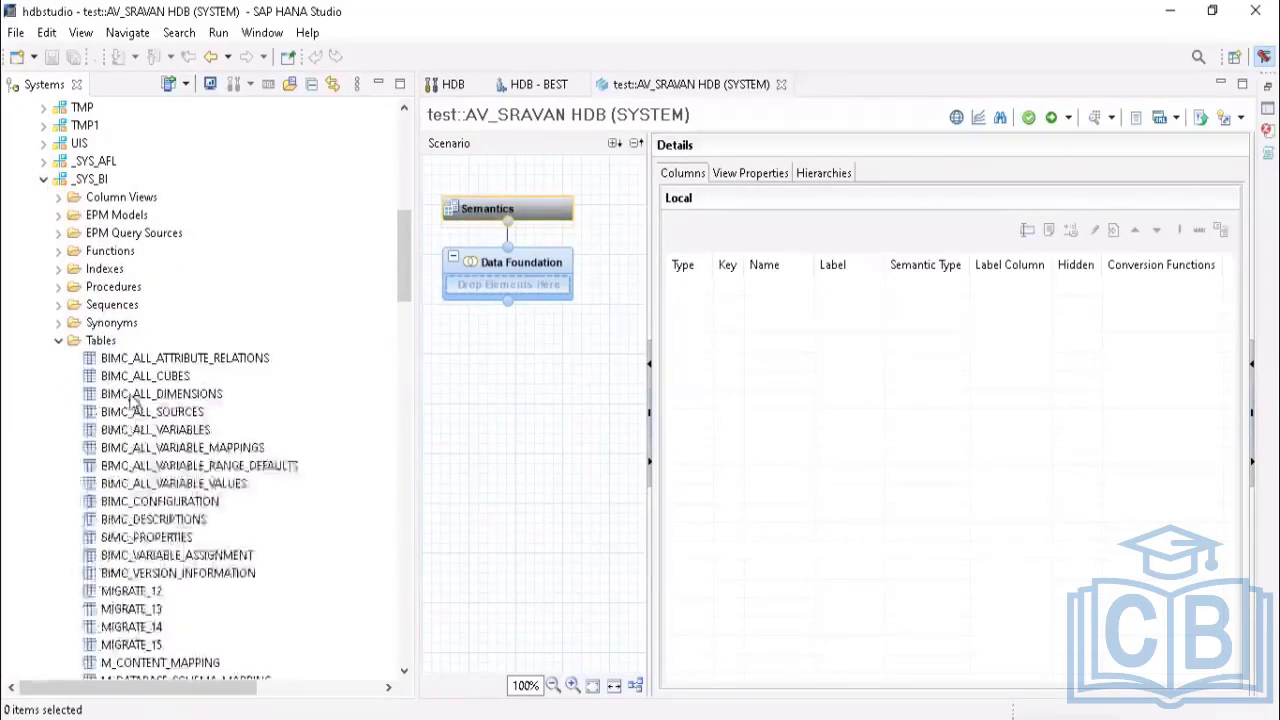
pyautogui.click(122, 360)
pyautogui.scroll(-2, 140, 467)
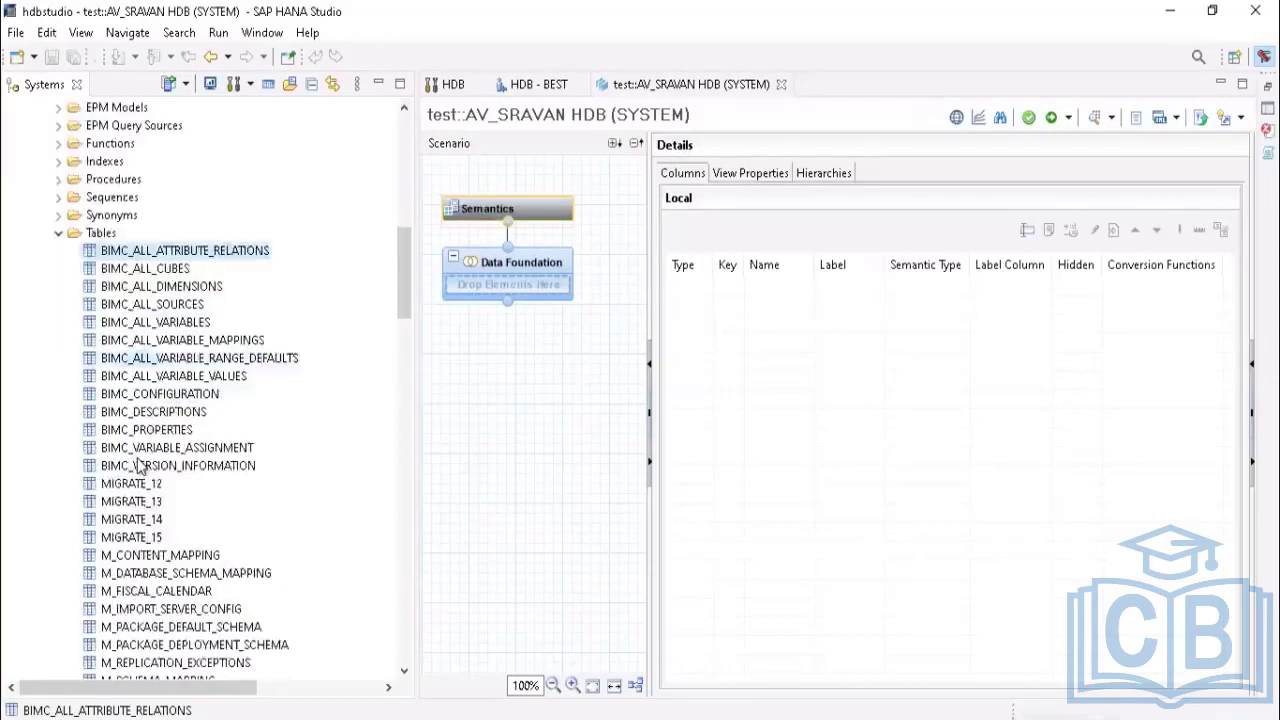
pyautogui.scroll(-4, 140, 467)
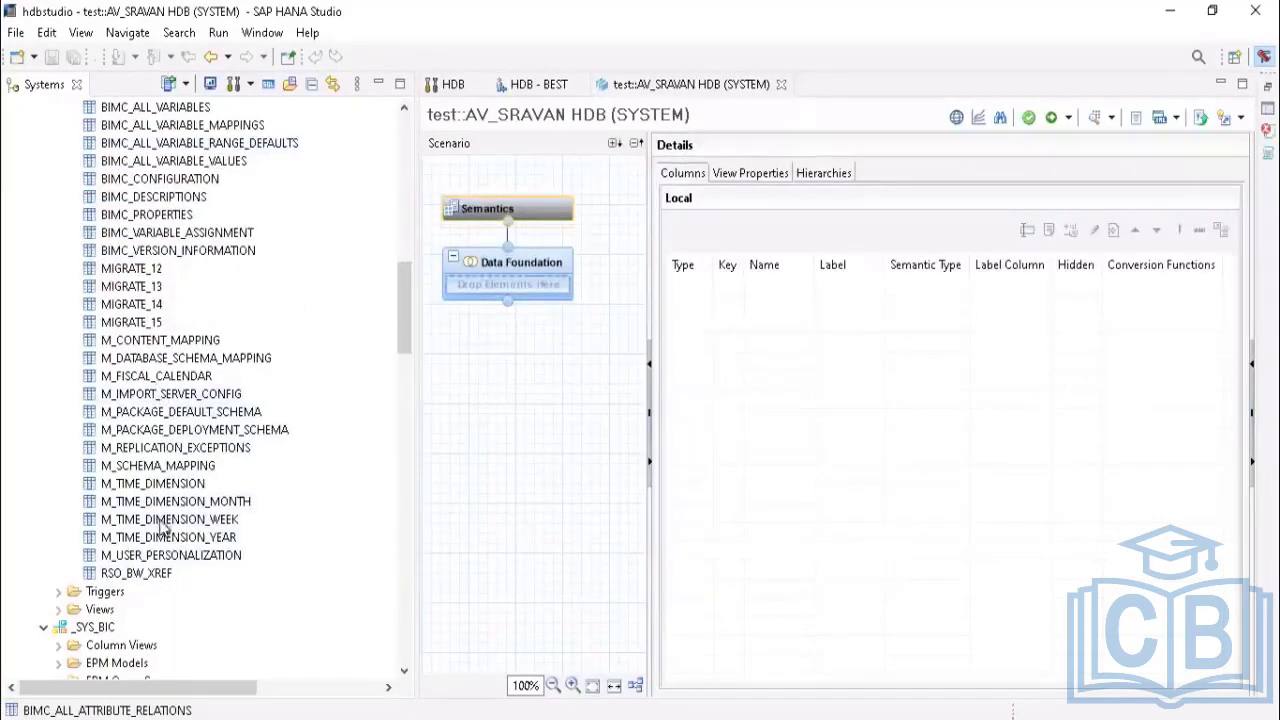
pyautogui.scroll(5, 203, 519)
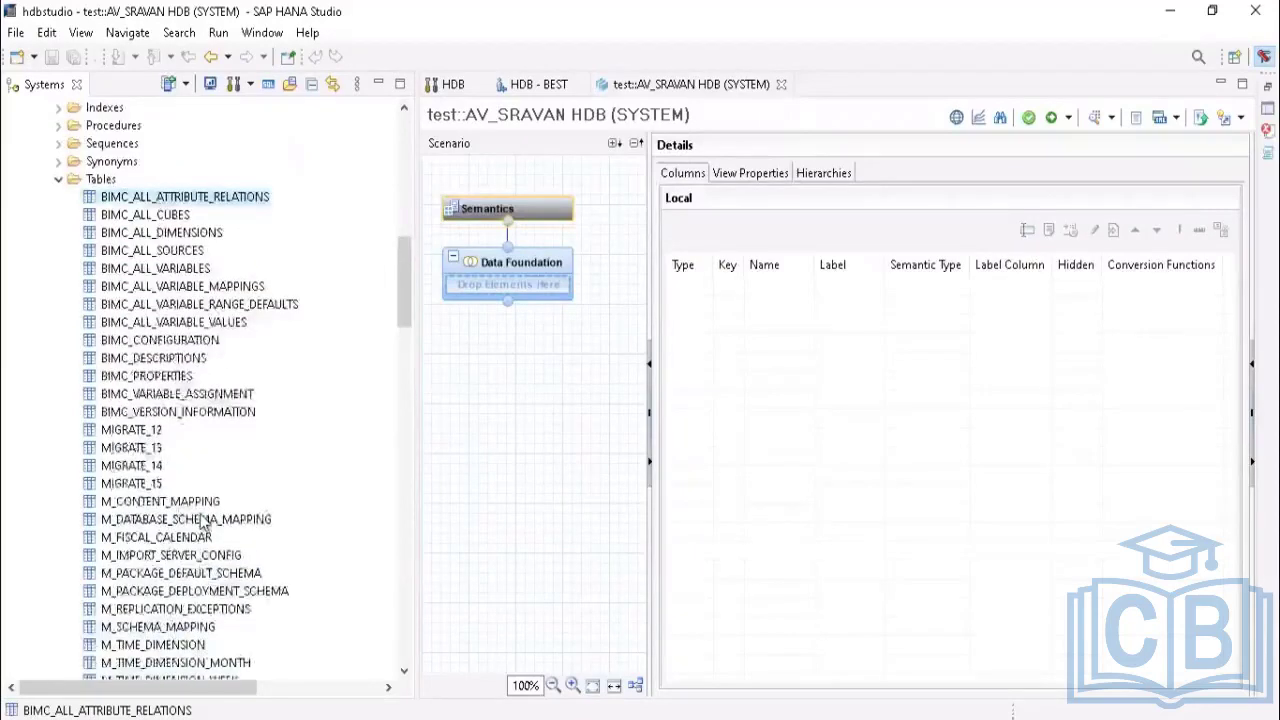
pyautogui.scroll(1, 220, 522)
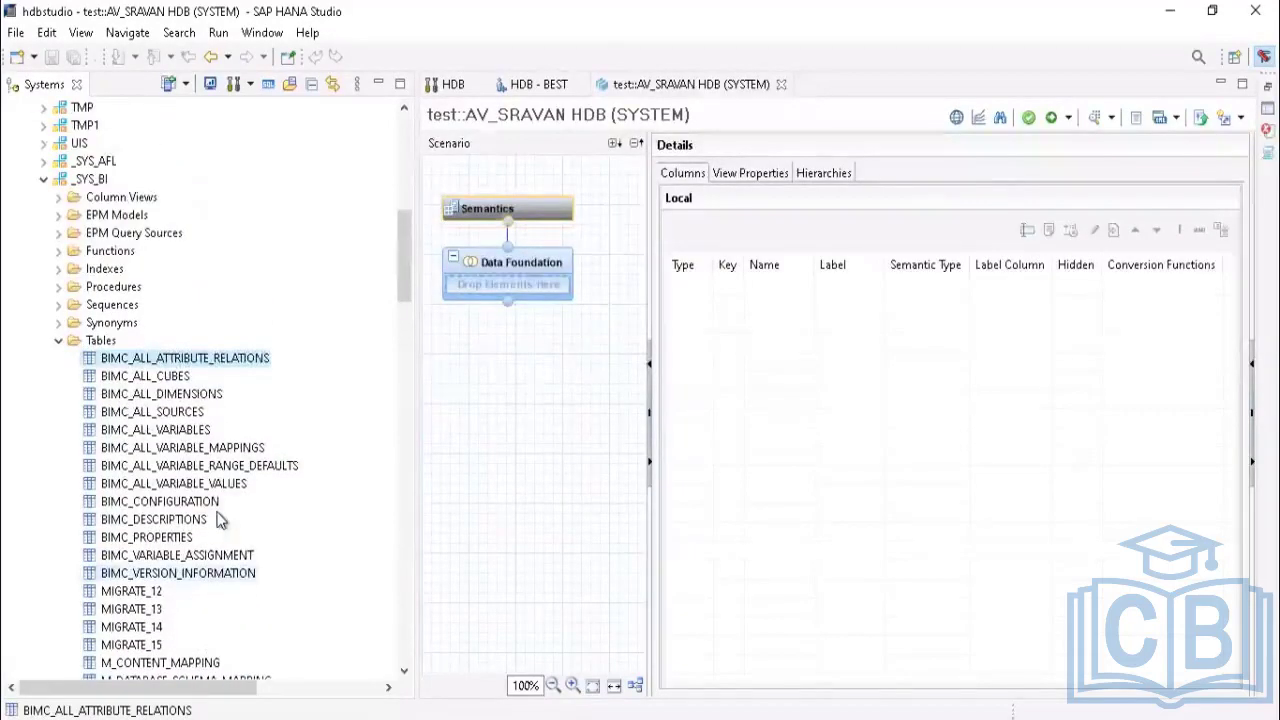
pyautogui.scroll(2, 220, 519)
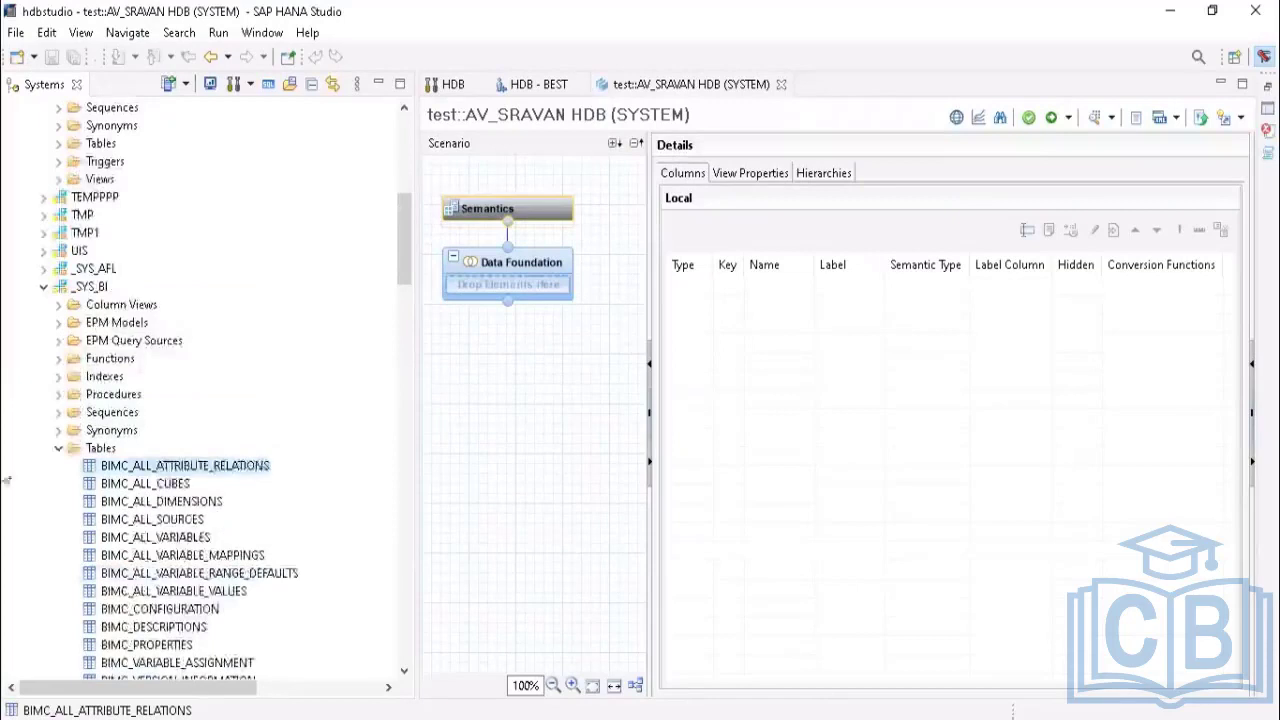
# Step: Collapse the Tables folder of _SYS_BI and both the _SYS_BI and _SYS_BIC schemas
pyautogui.click(59, 450)
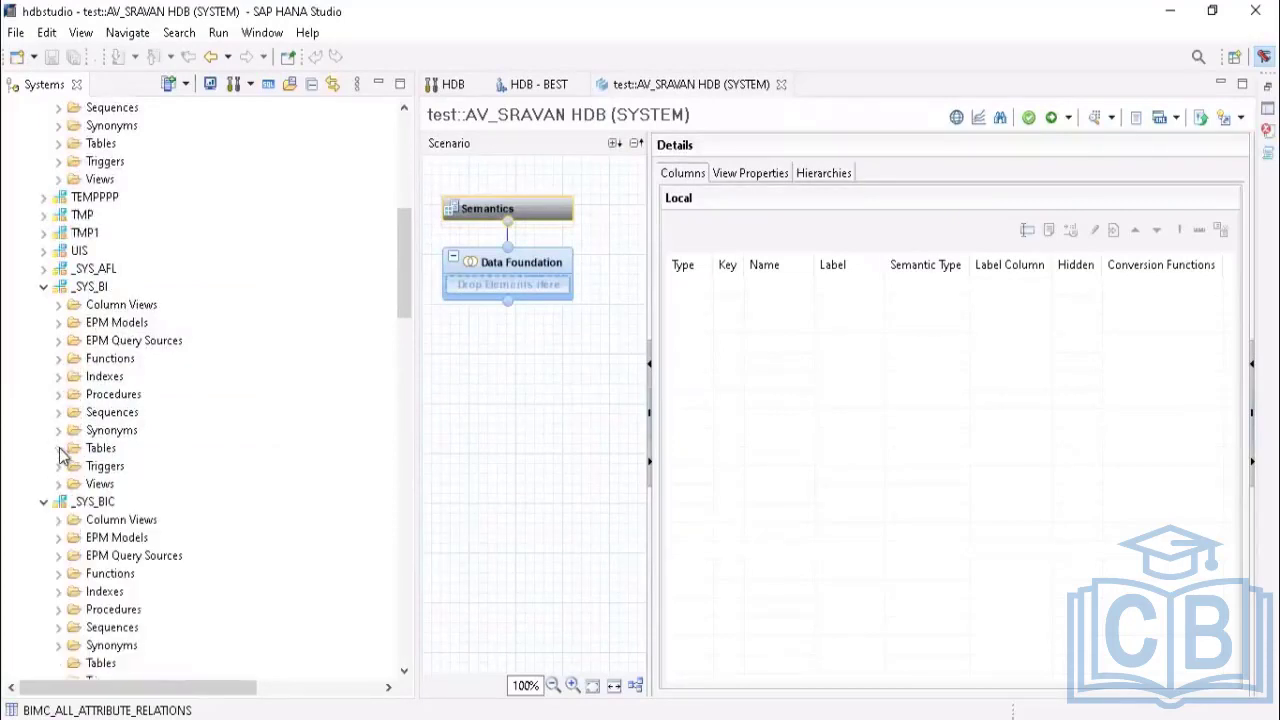
pyautogui.click(43, 288)
pyautogui.click(44, 306)
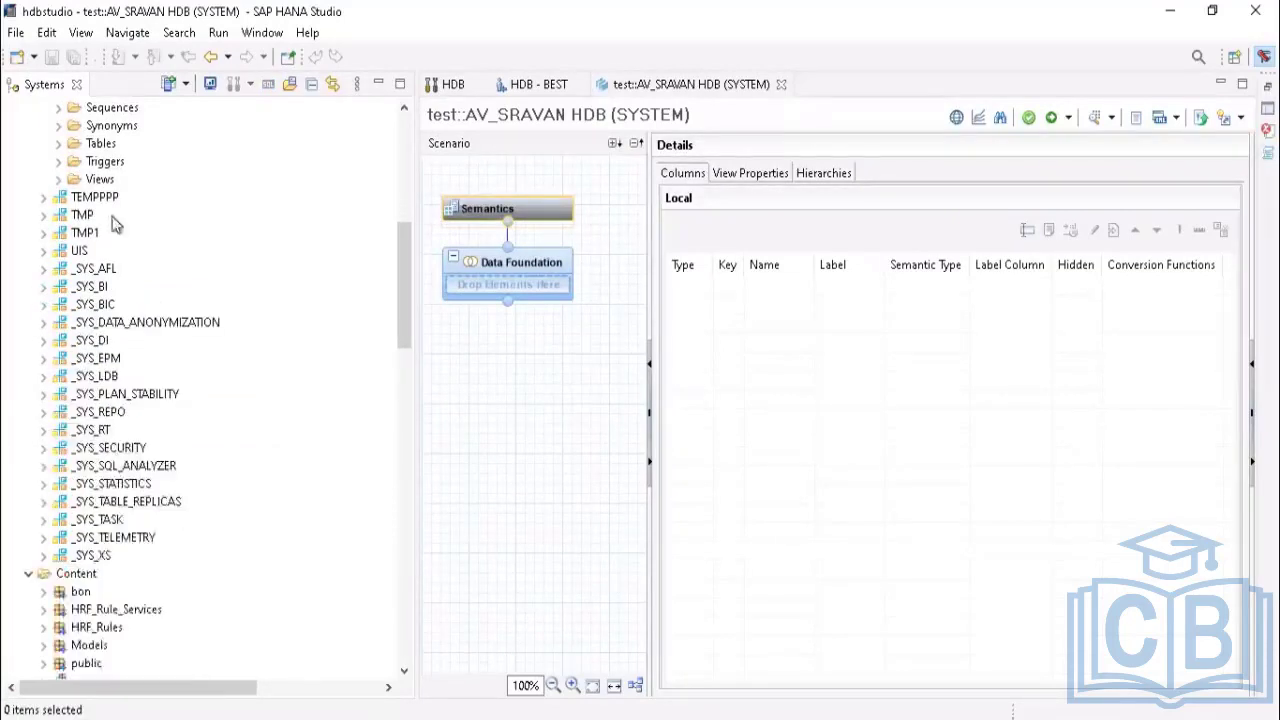
pyautogui.scroll(5, 137, 325)
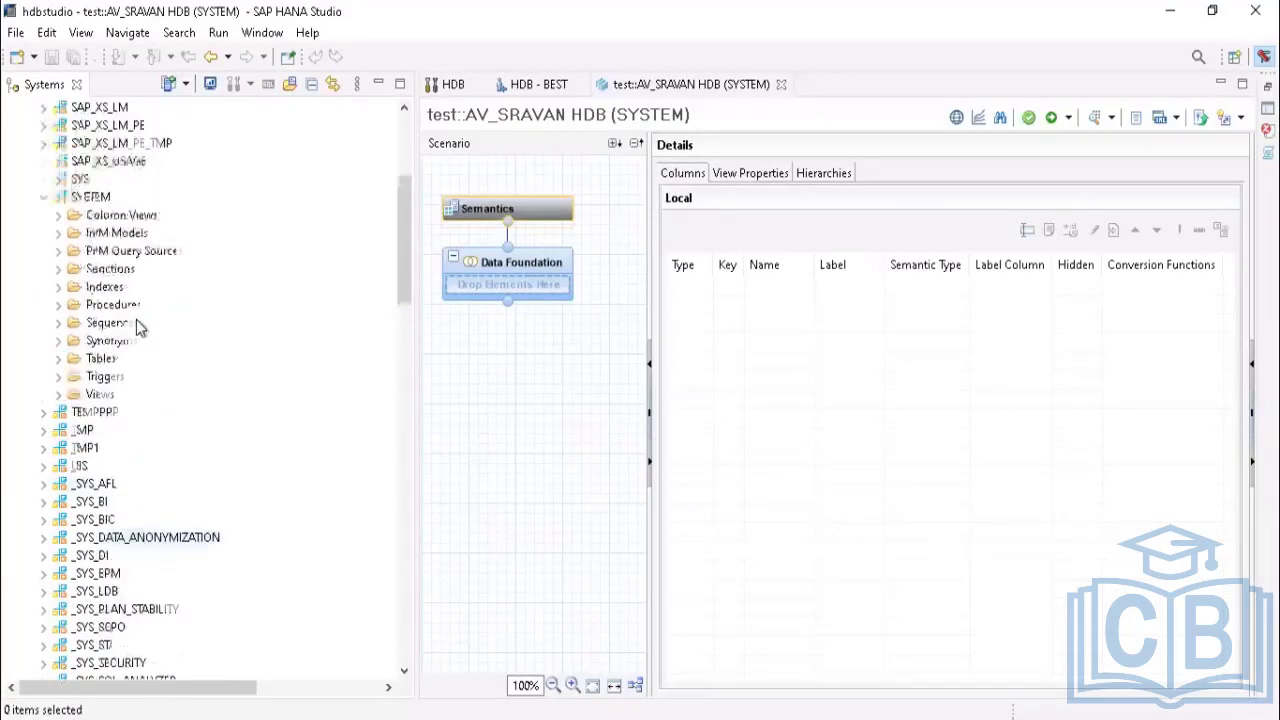
pyautogui.scroll(1, 137, 325)
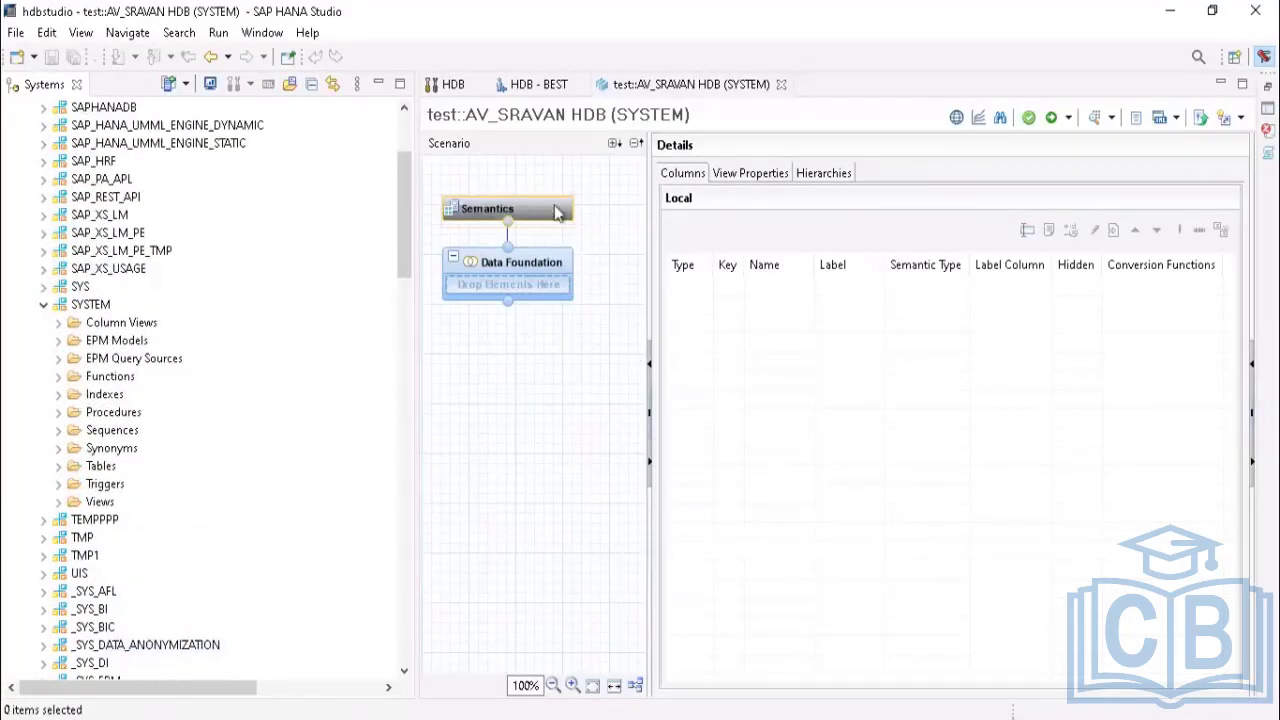
pyautogui.moveTo(568, 222)
pyautogui.moveTo(584, 266)
pyautogui.moveTo(401, 208)
pyautogui.mouseDown()
pyautogui.moveTo(402, 177)
pyautogui.moveTo(408, 213)
pyautogui.mouseUp()
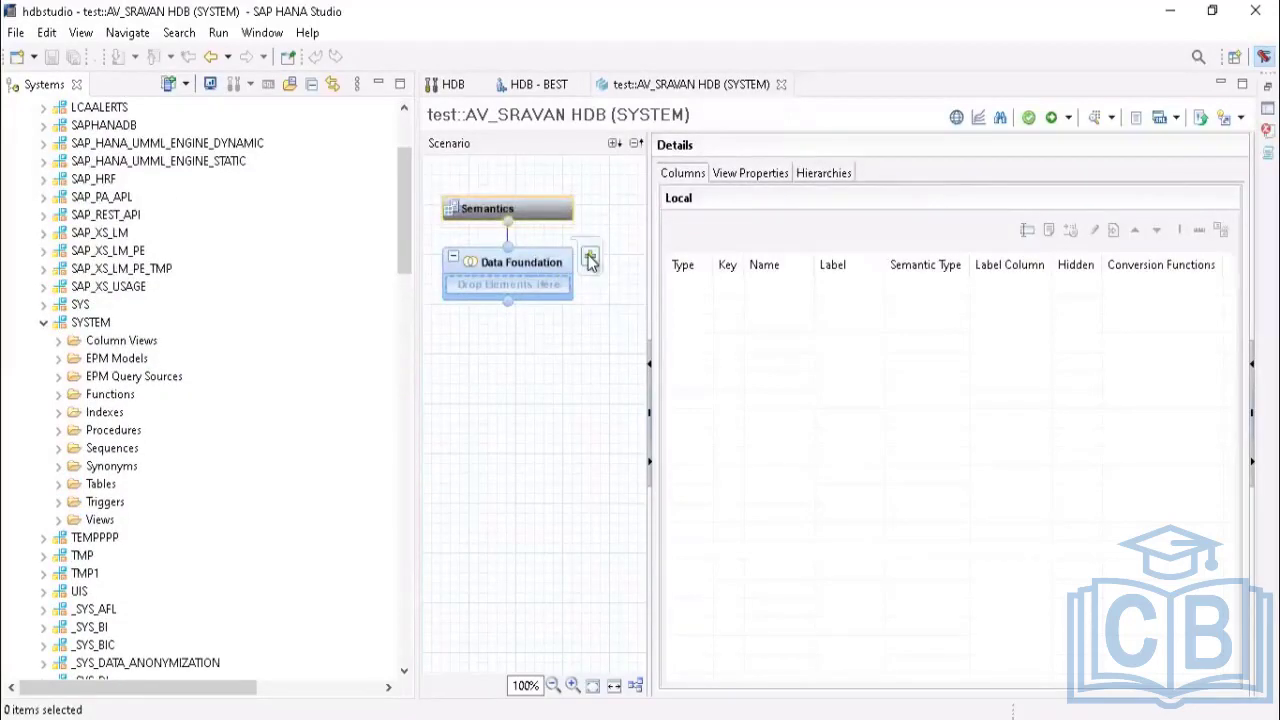
pyautogui.click(590, 259)
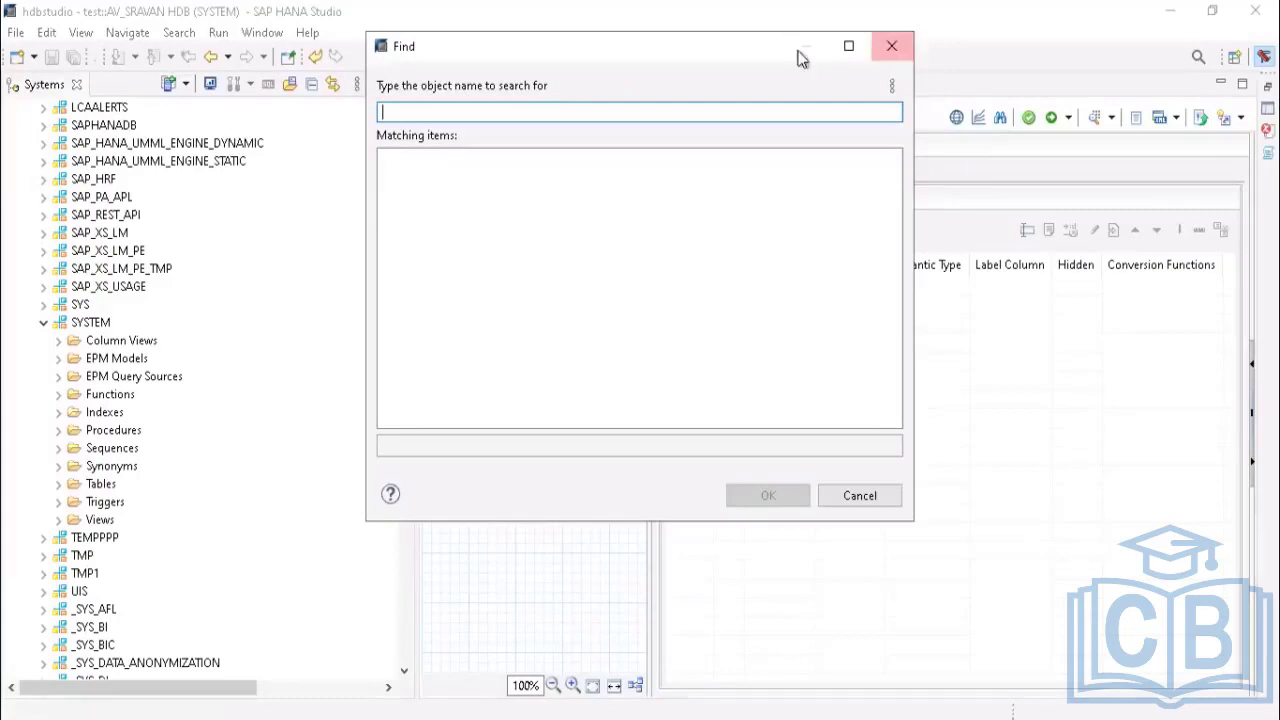
pyautogui.click(892, 47)
# Step: Look through the Catalog schemas, check the Tables folder of ECC1, and collapse the ECC1 and SYSTEM schemas
pyautogui.moveTo(404, 212); pyautogui.dragTo(404, 280)
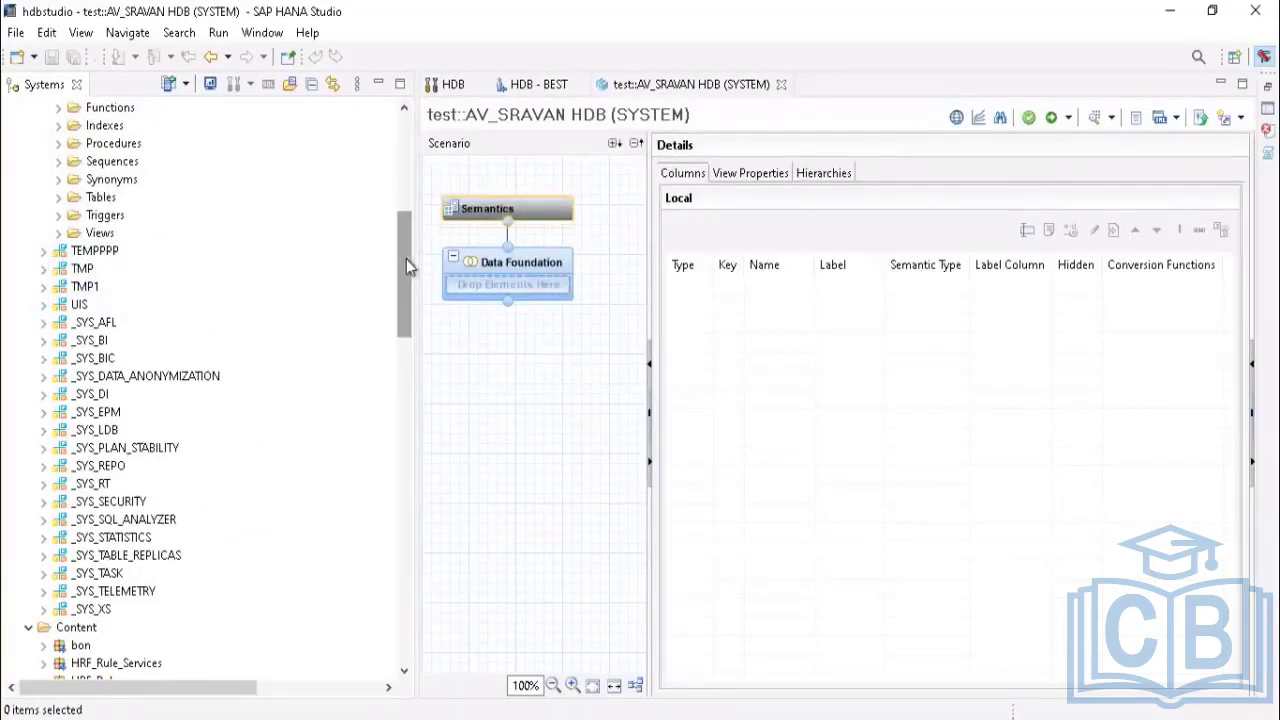
pyautogui.moveTo(405, 249); pyautogui.dragTo(394, 118)
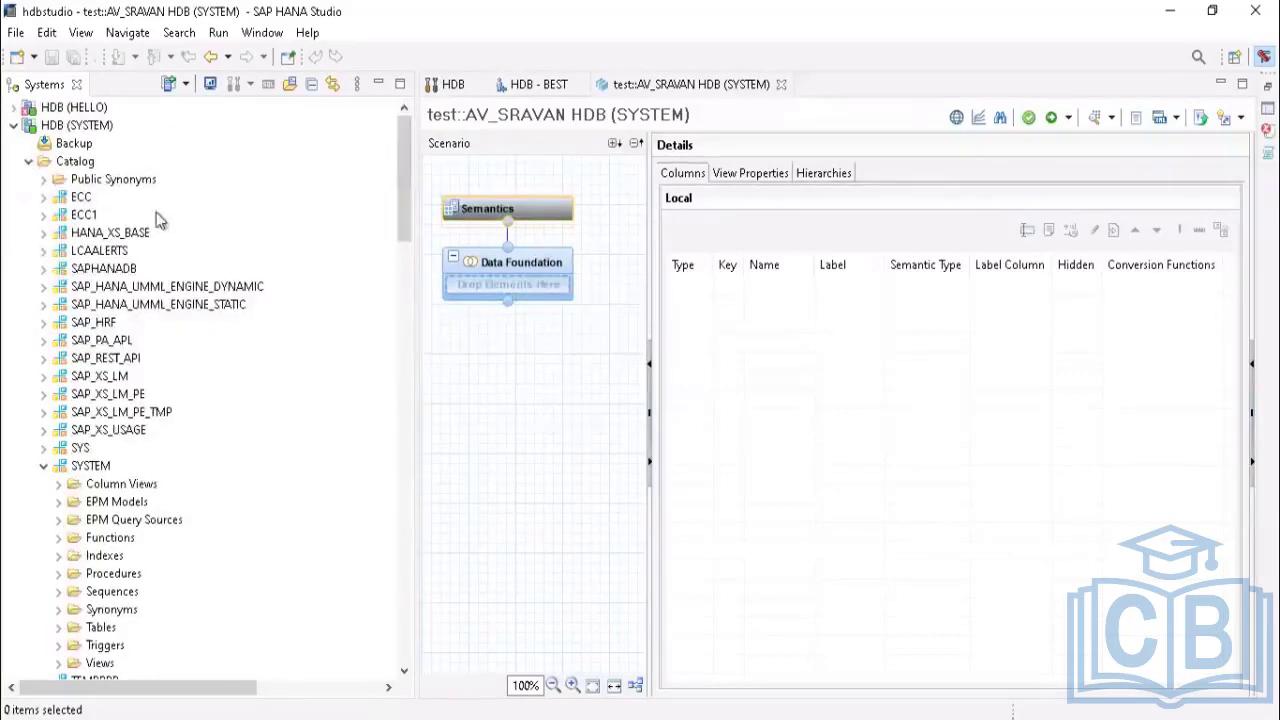
pyautogui.click(44, 215)
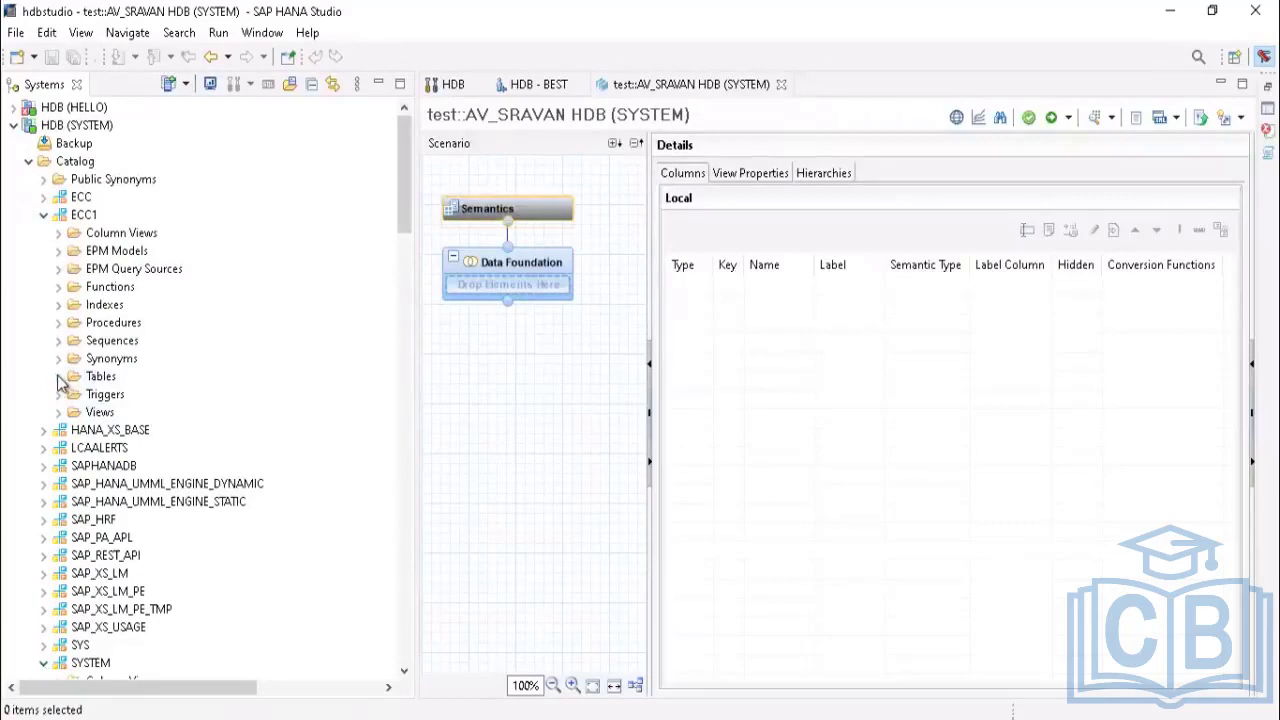
pyautogui.click(58, 376)
pyautogui.click(43, 214)
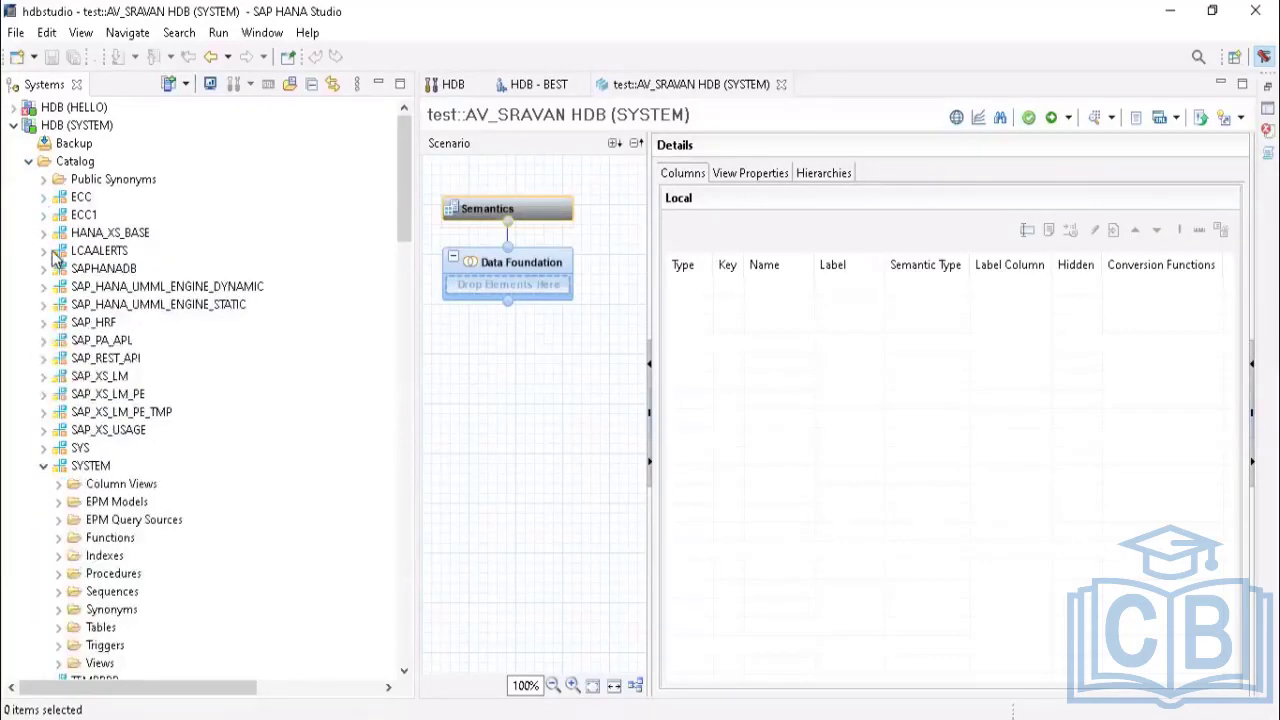
pyautogui.click(45, 467)
# Step: Expand the UIS schema and its Tables folder, and examine the tables and triggers it holds
pyautogui.scroll(-3, 78, 435)
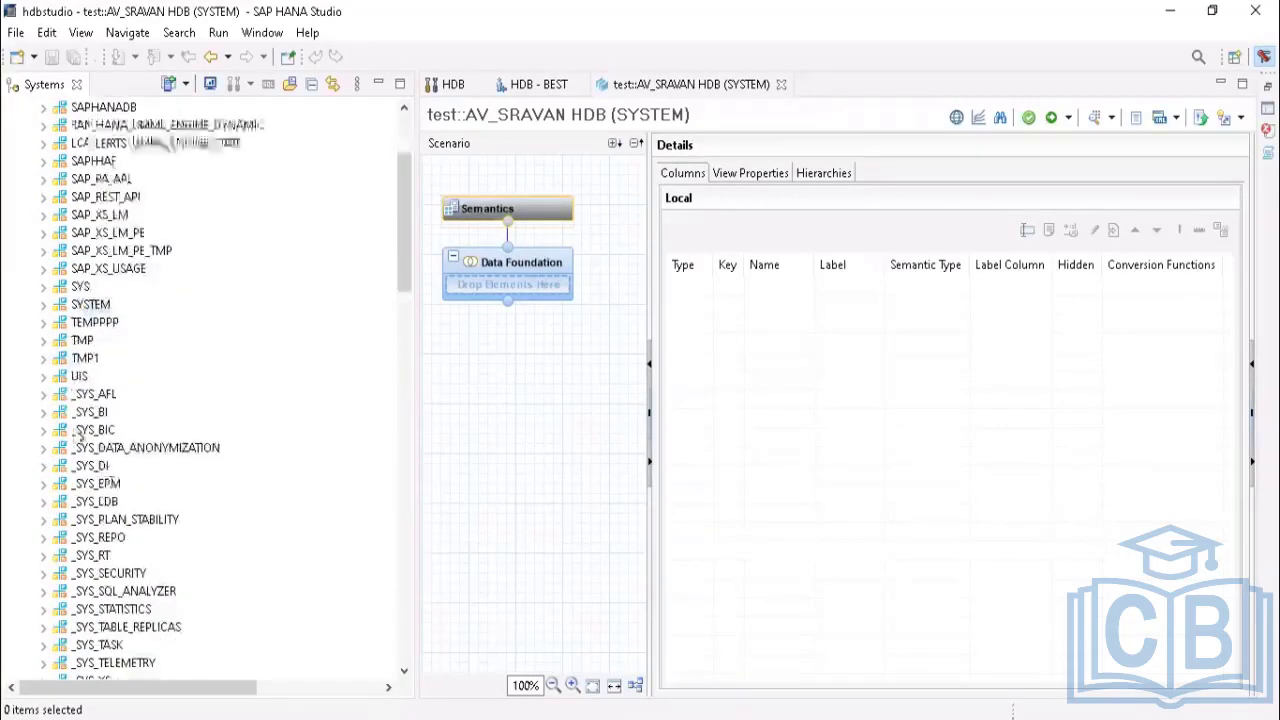
pyautogui.click(43, 376)
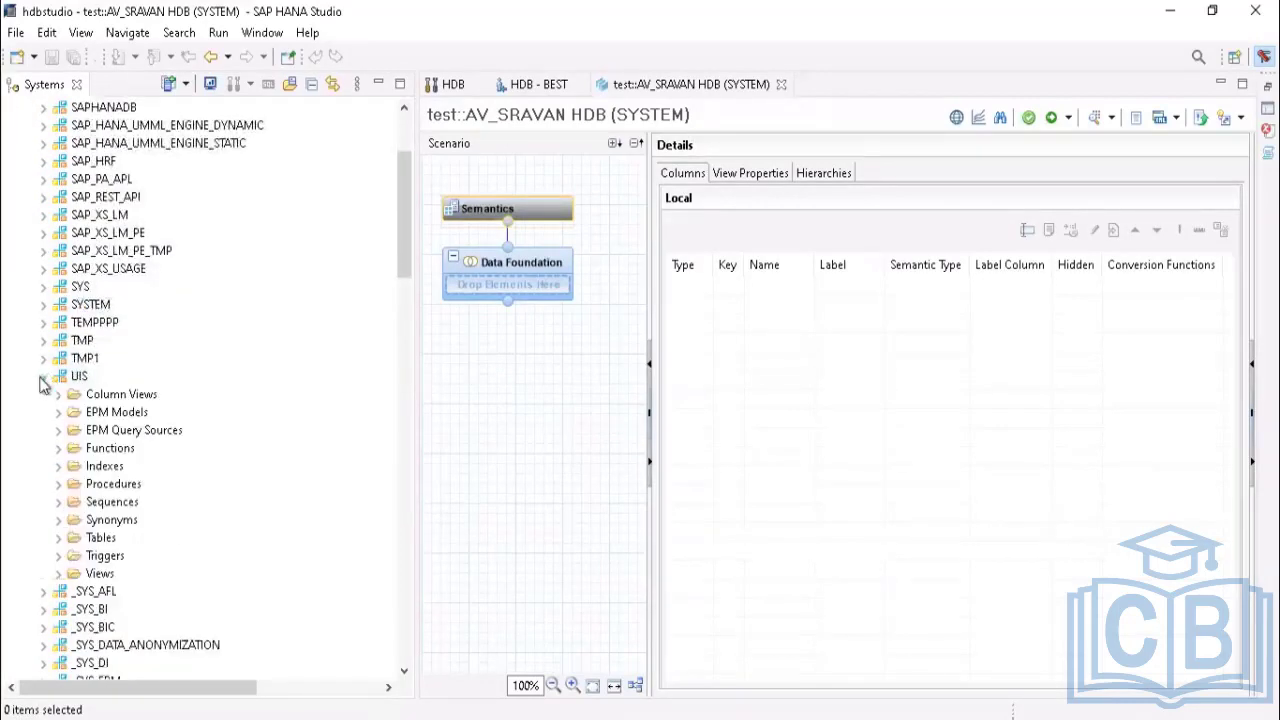
pyautogui.click(59, 538)
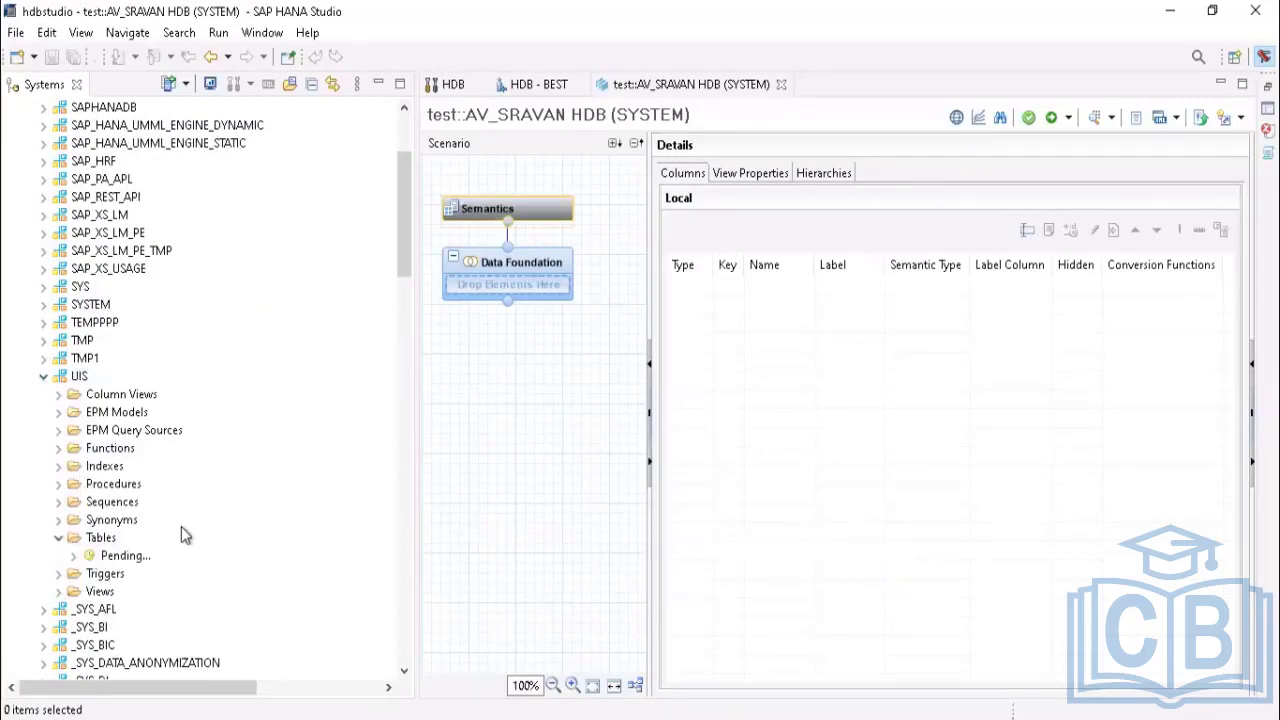
pyautogui.scroll(-2, 181, 526)
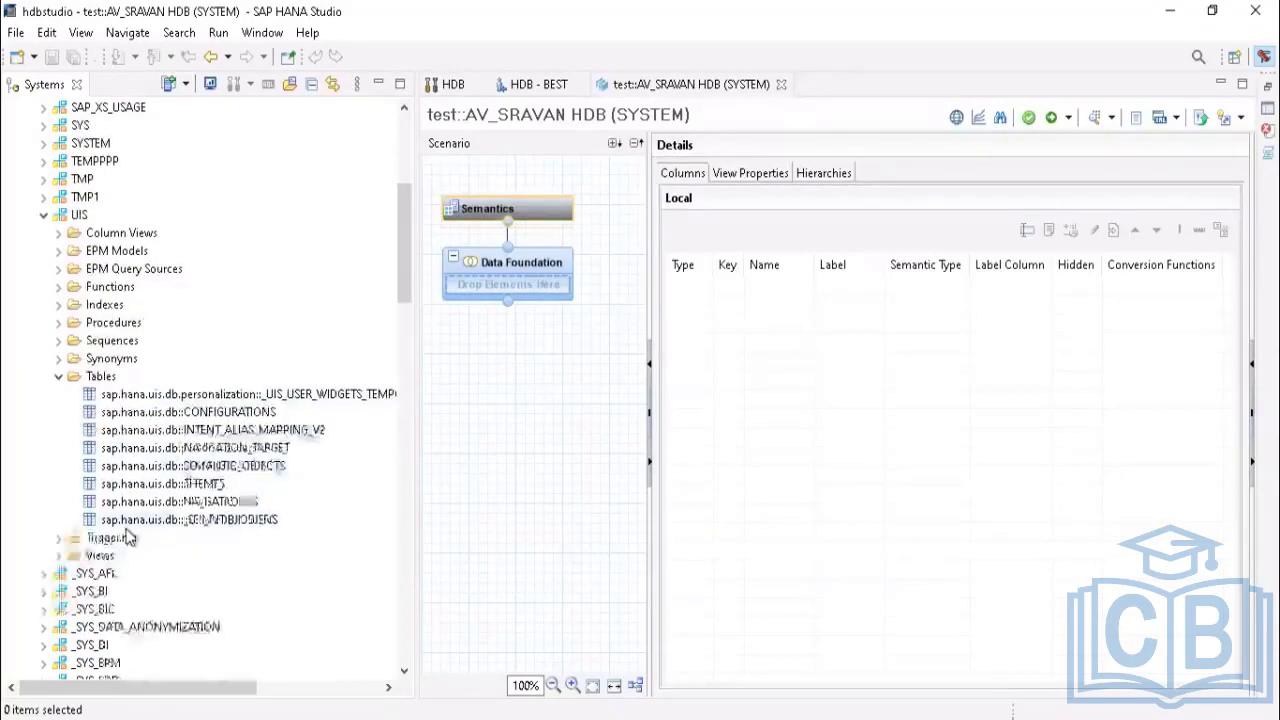
pyautogui.scroll(-2, 135, 480)
pyautogui.click(60, 485)
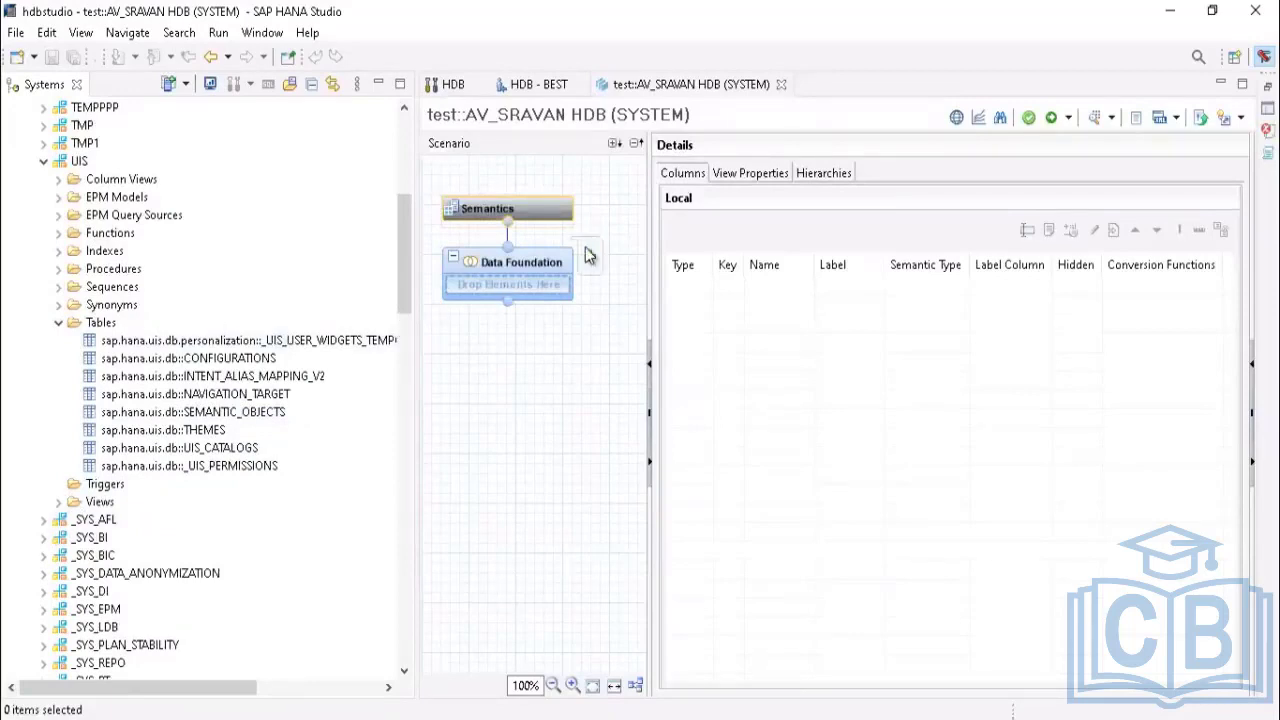
# Step: Search for UIS objects to add to the Data Foundation, and add the table UISRC_R_TYP (SAPHANADB)
pyautogui.moveTo(590, 262)
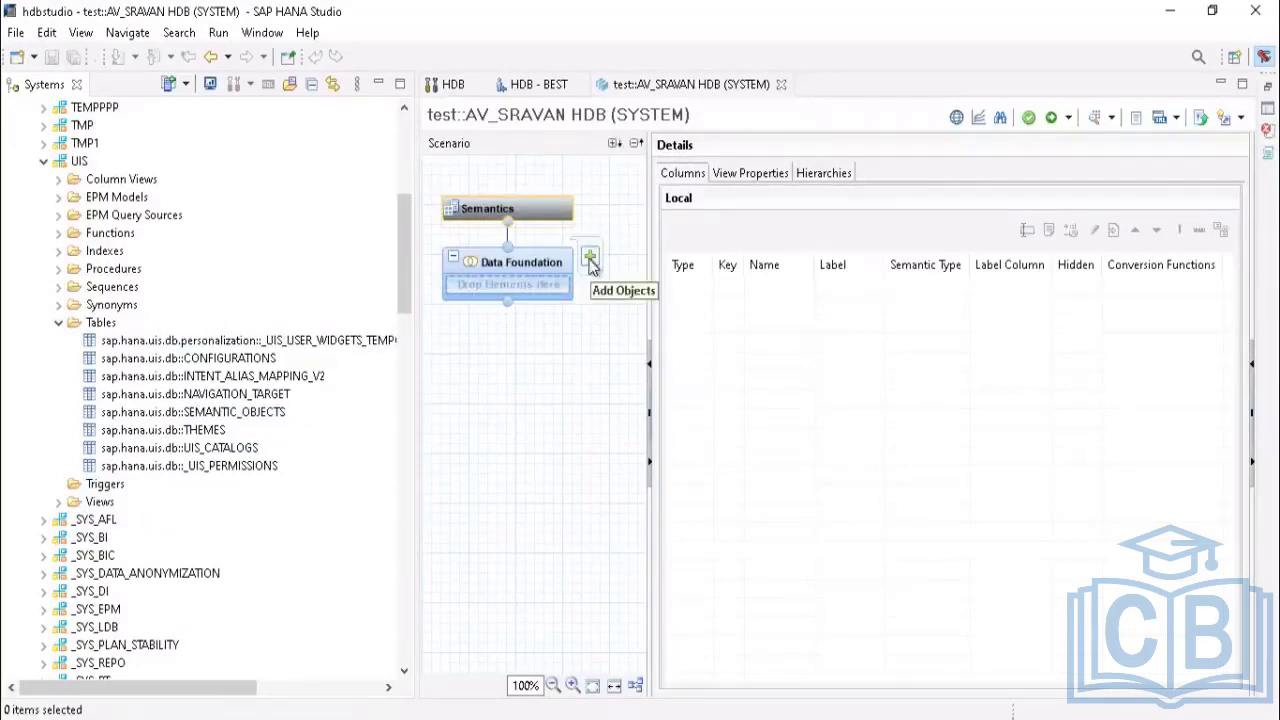
pyautogui.click(590, 260)
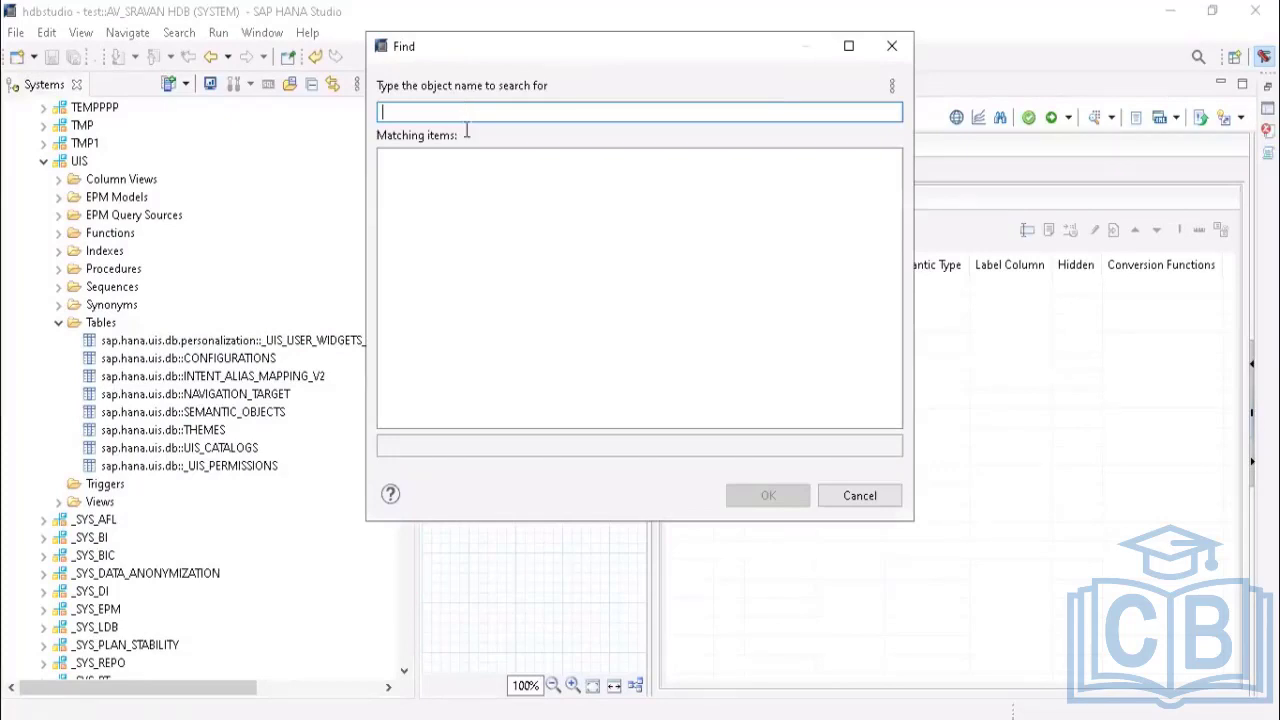
pyautogui.press('ctrl+super+o')
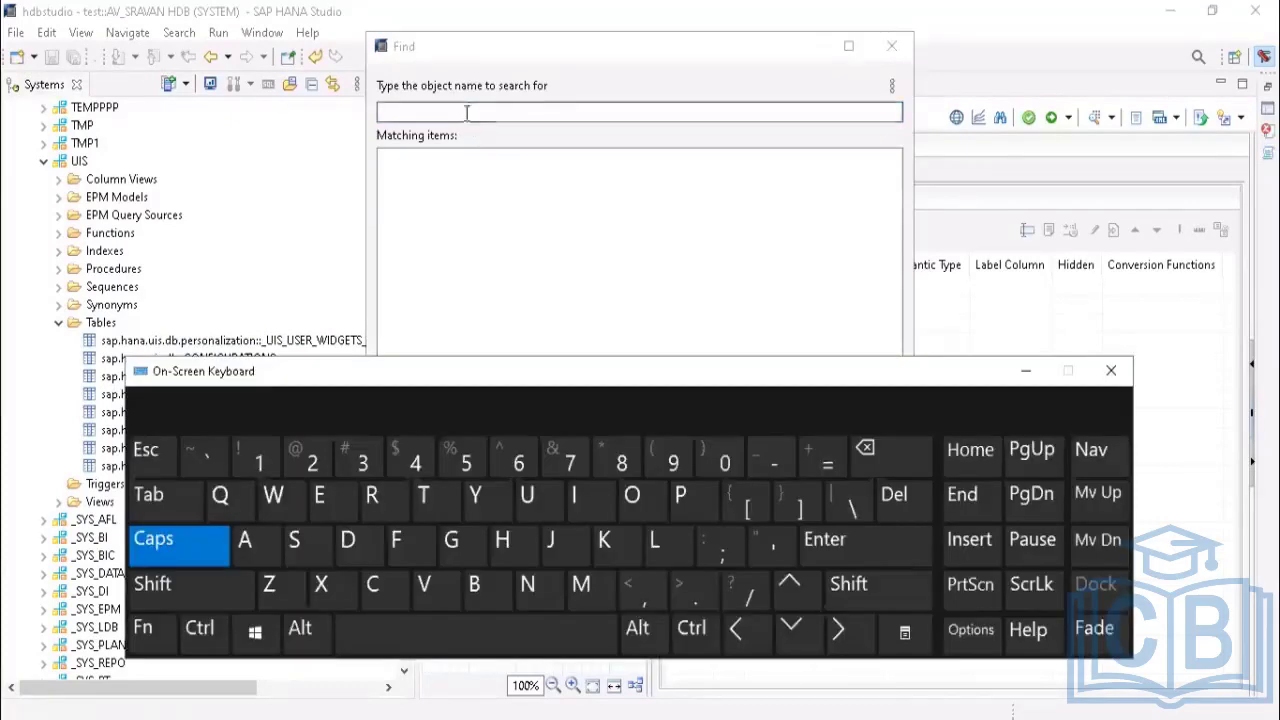
pyautogui.click(530, 510)
pyautogui.click(588, 493)
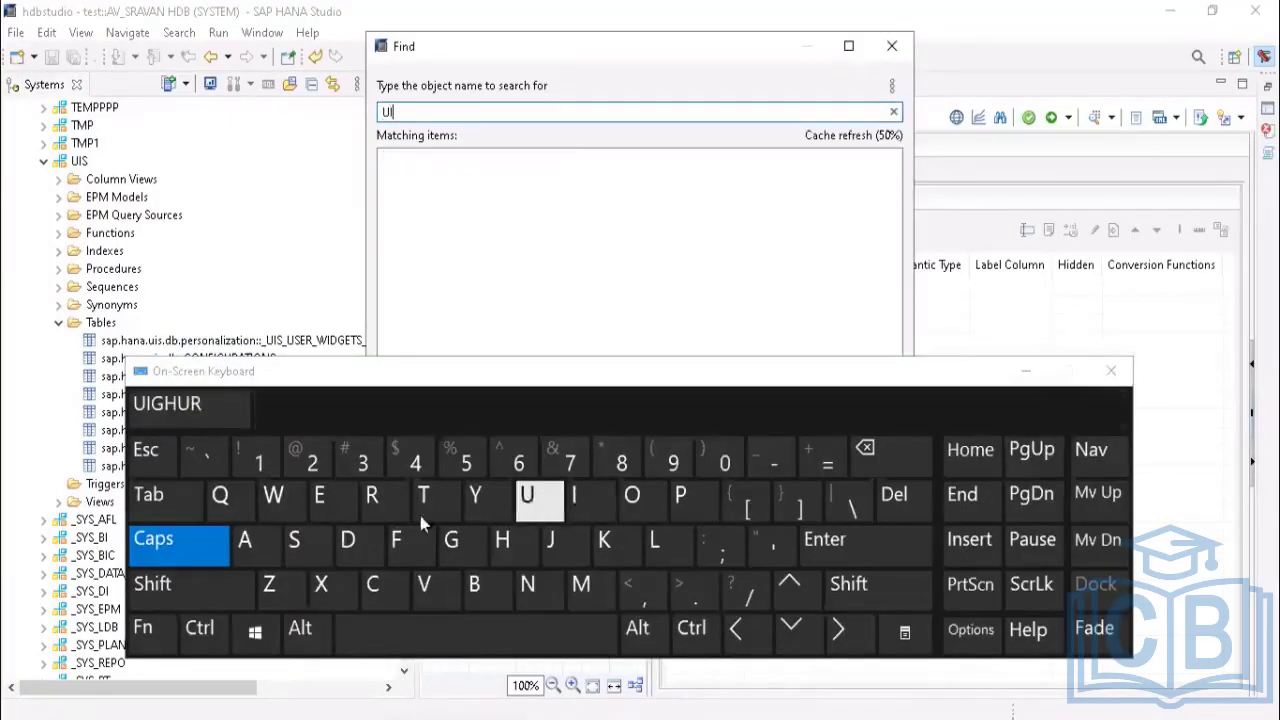
pyautogui.click(302, 540)
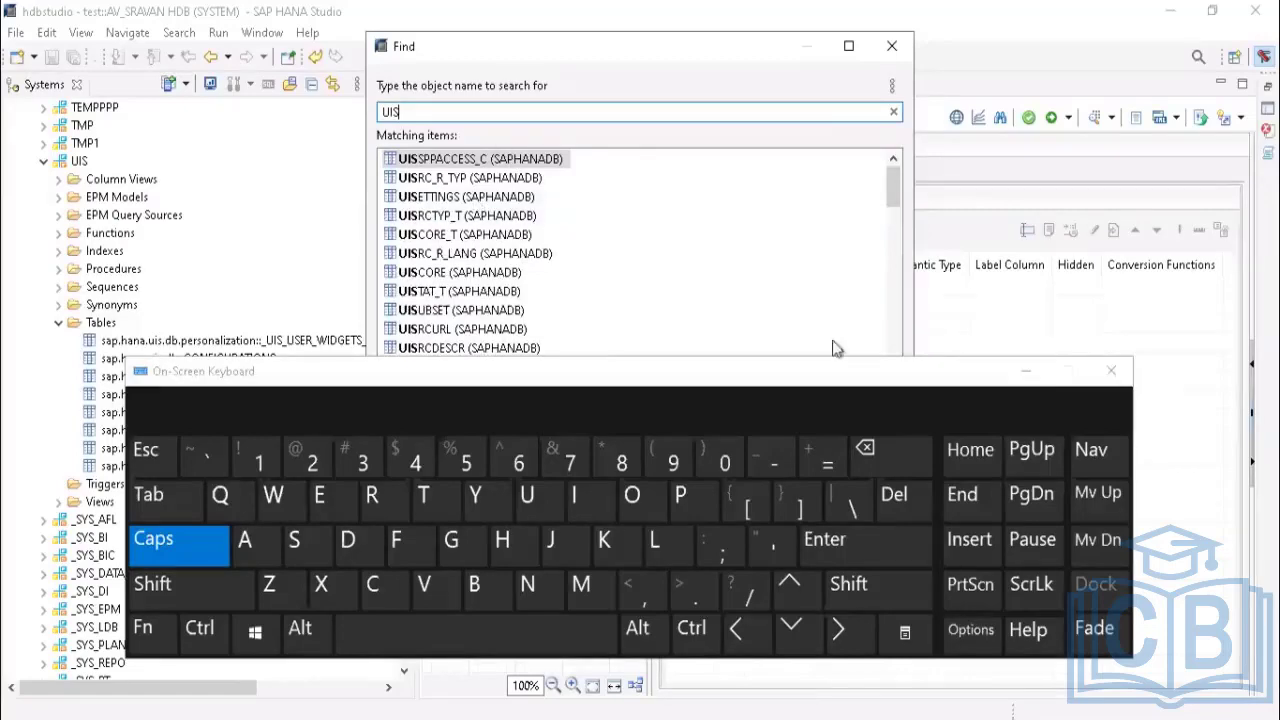
pyautogui.click(1003, 368)
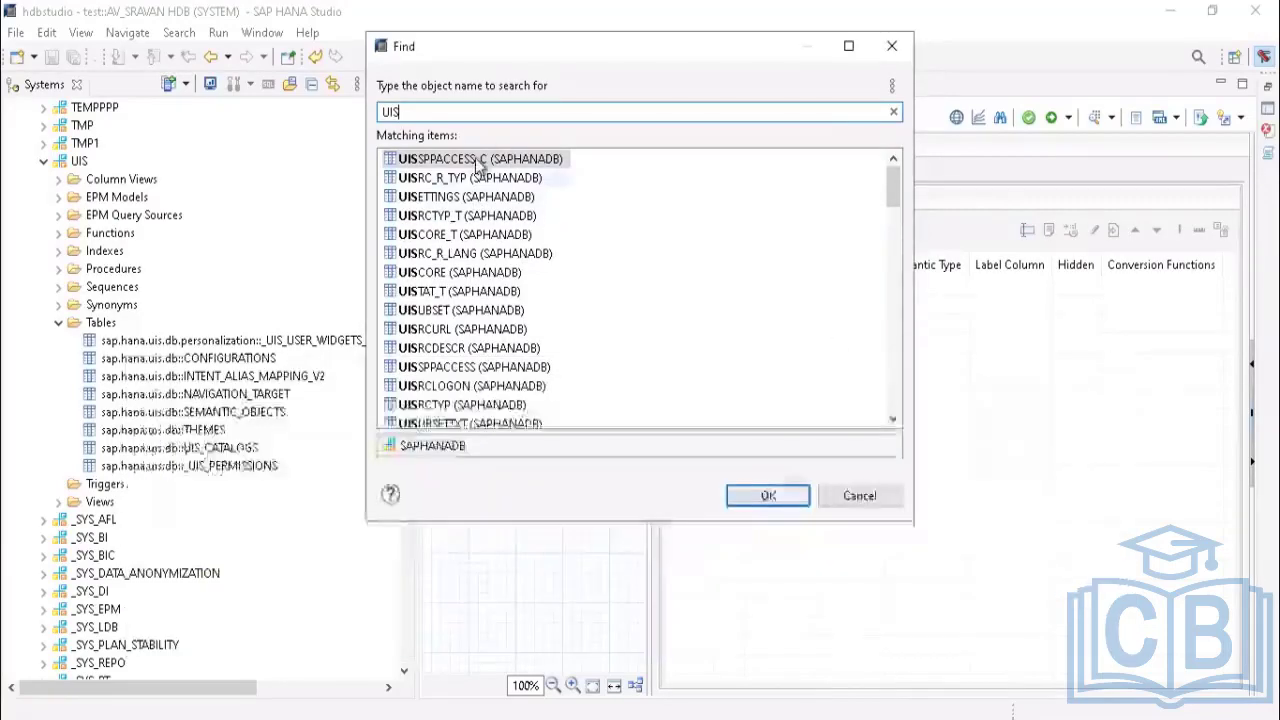
pyautogui.doubleClick(462, 179)
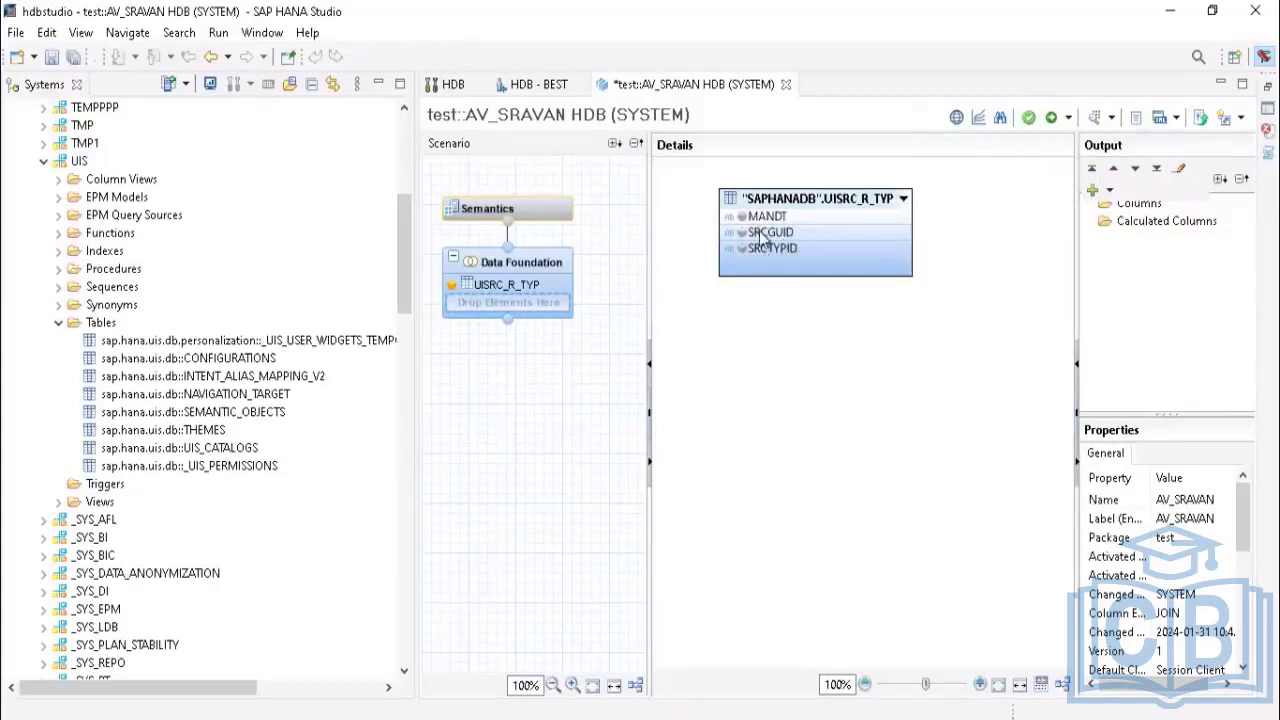
# Step: Add the columns SRCGUID, SRCTYPID and MANDT of UISRC_R_TYP to the Data Foundation output
pyautogui.moveTo(762, 238)
pyautogui.click(742, 232)
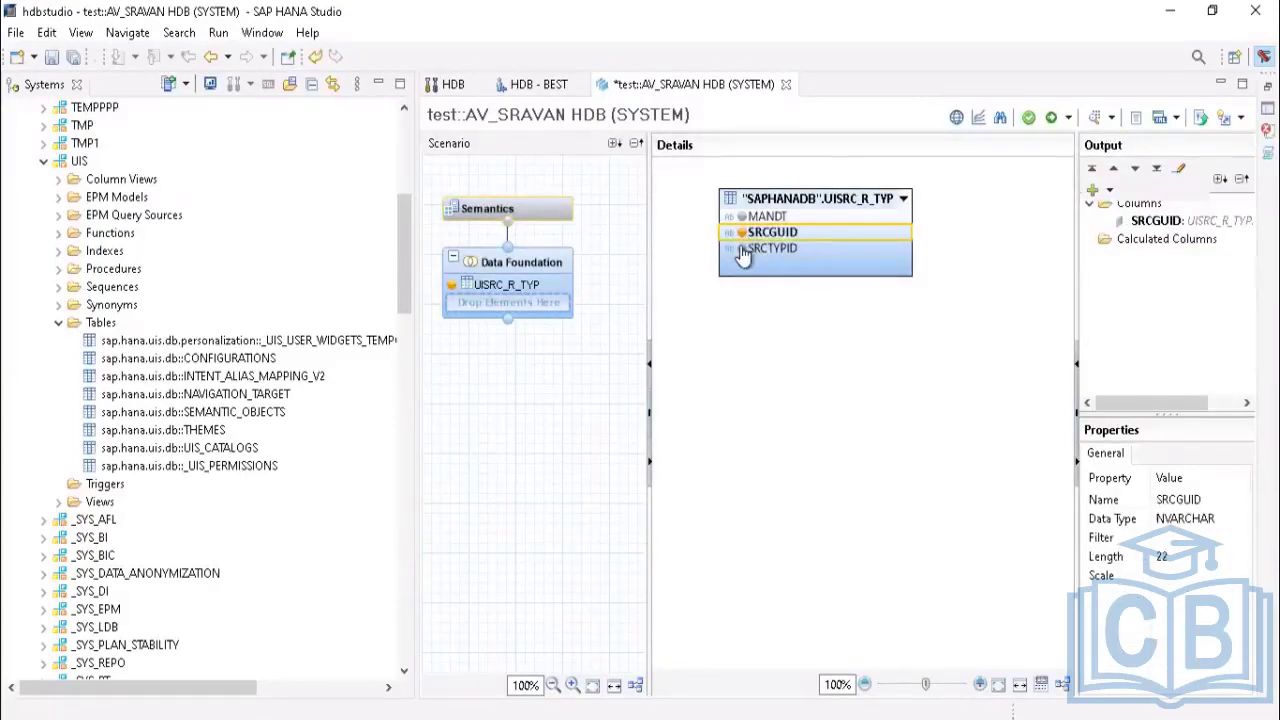
pyautogui.click(742, 250)
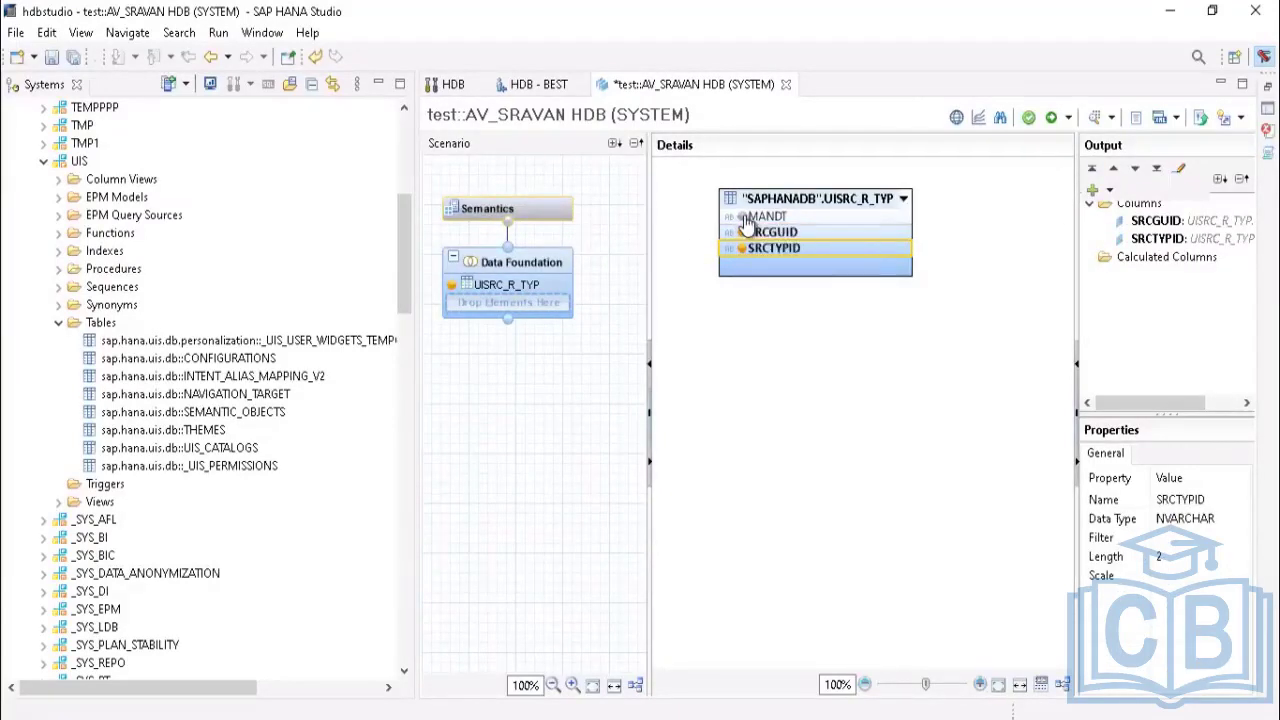
pyautogui.click(740, 217)
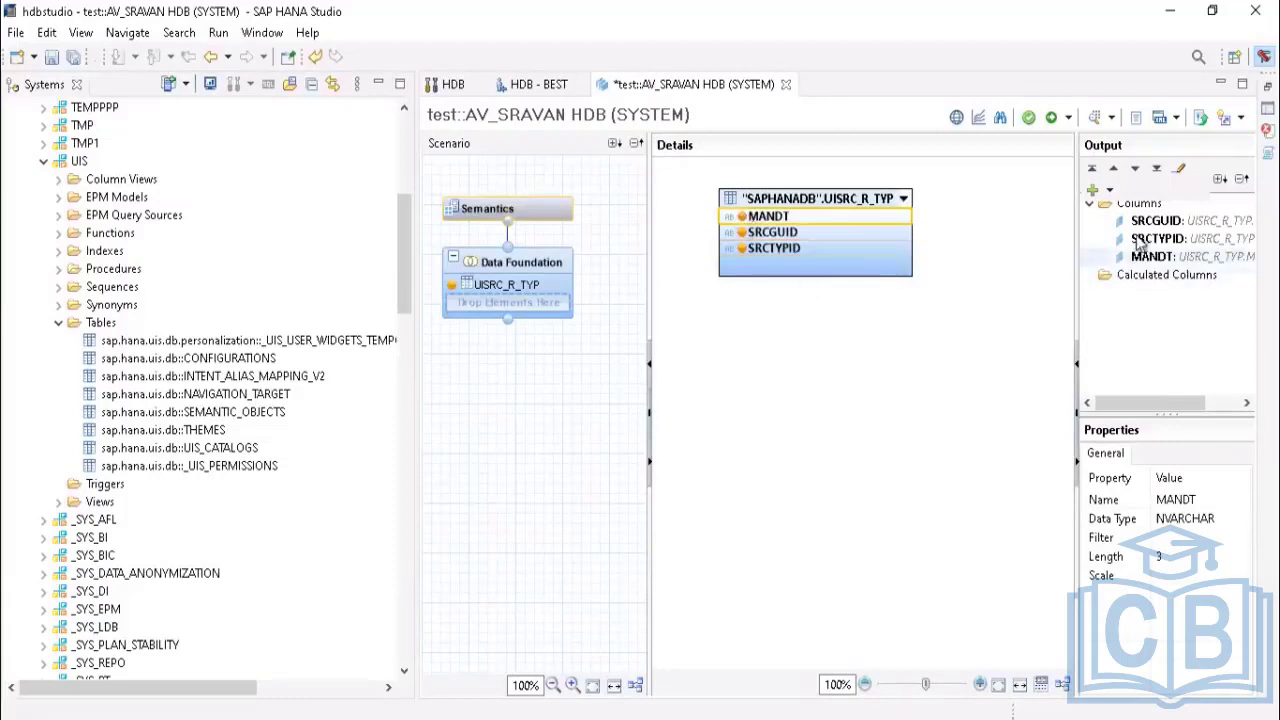
pyautogui.moveTo(572, 209)
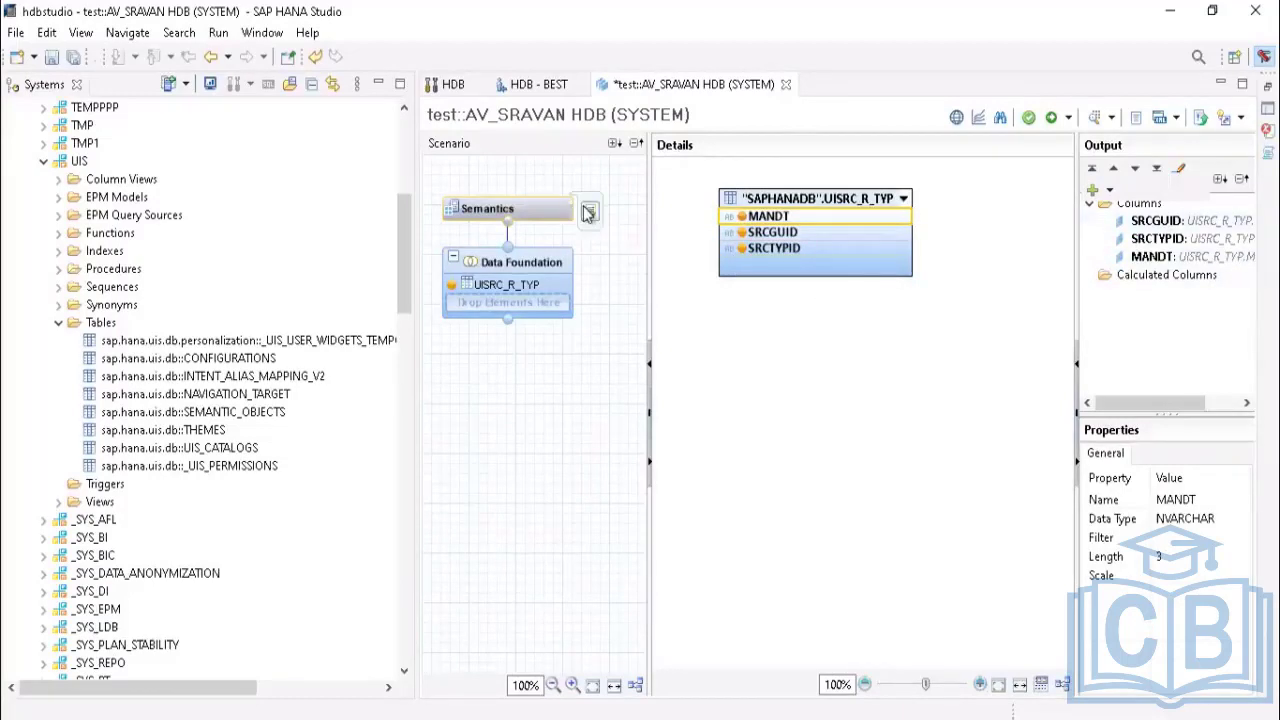
pyautogui.click(591, 213)
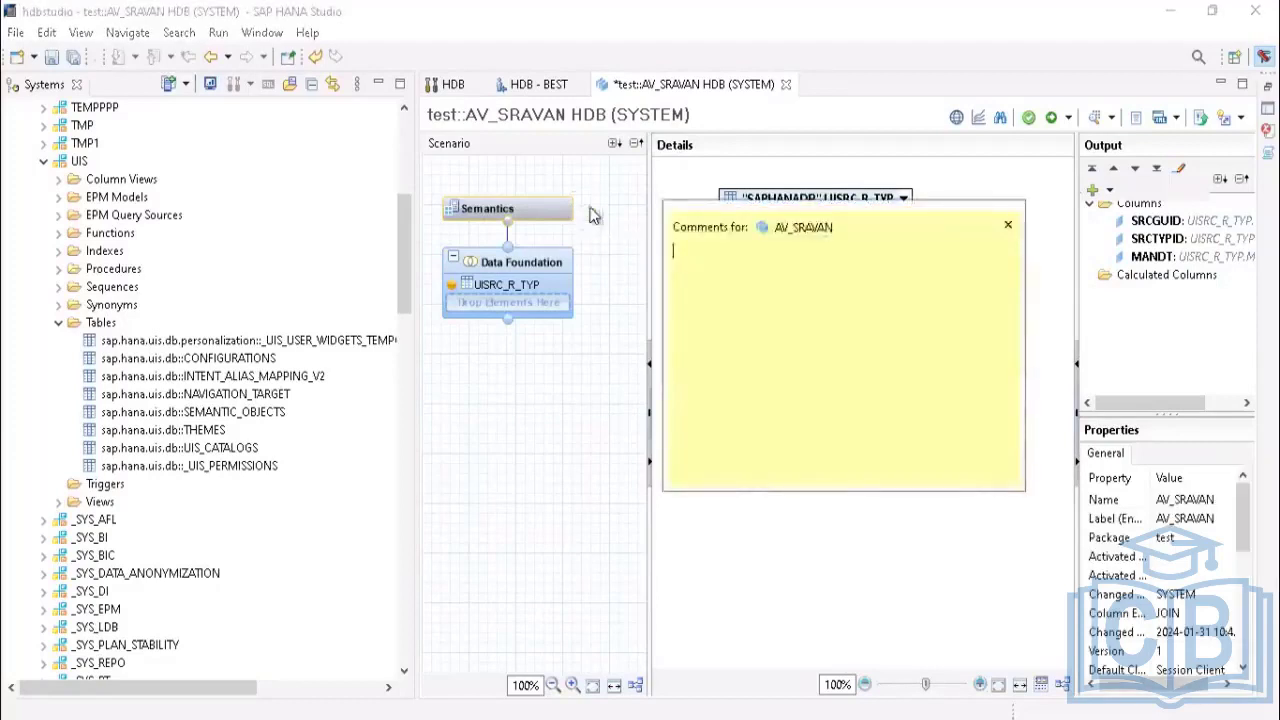
pyautogui.click(1008, 225)
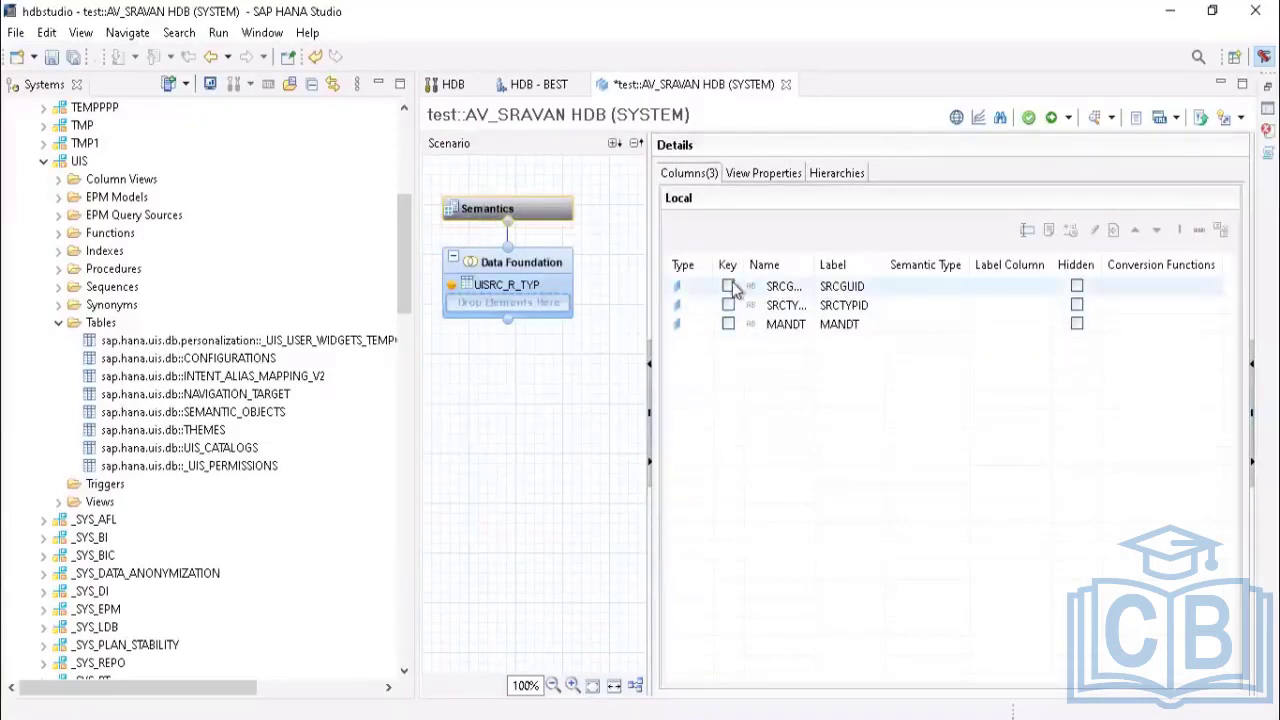
# Step: Mark SRCGUID, SRCTYPID and MANDT as key columns in the view's Semantics
pyautogui.click(728, 286)
pyautogui.click(728, 304)
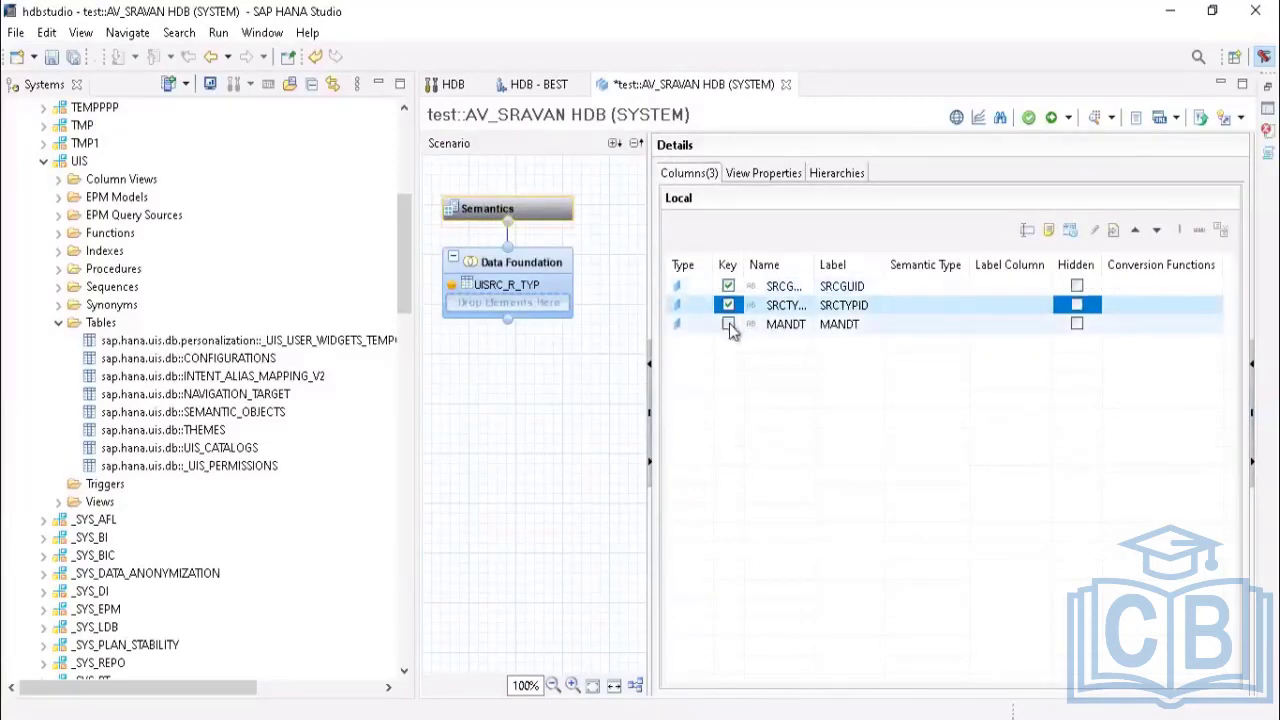
pyautogui.click(728, 324)
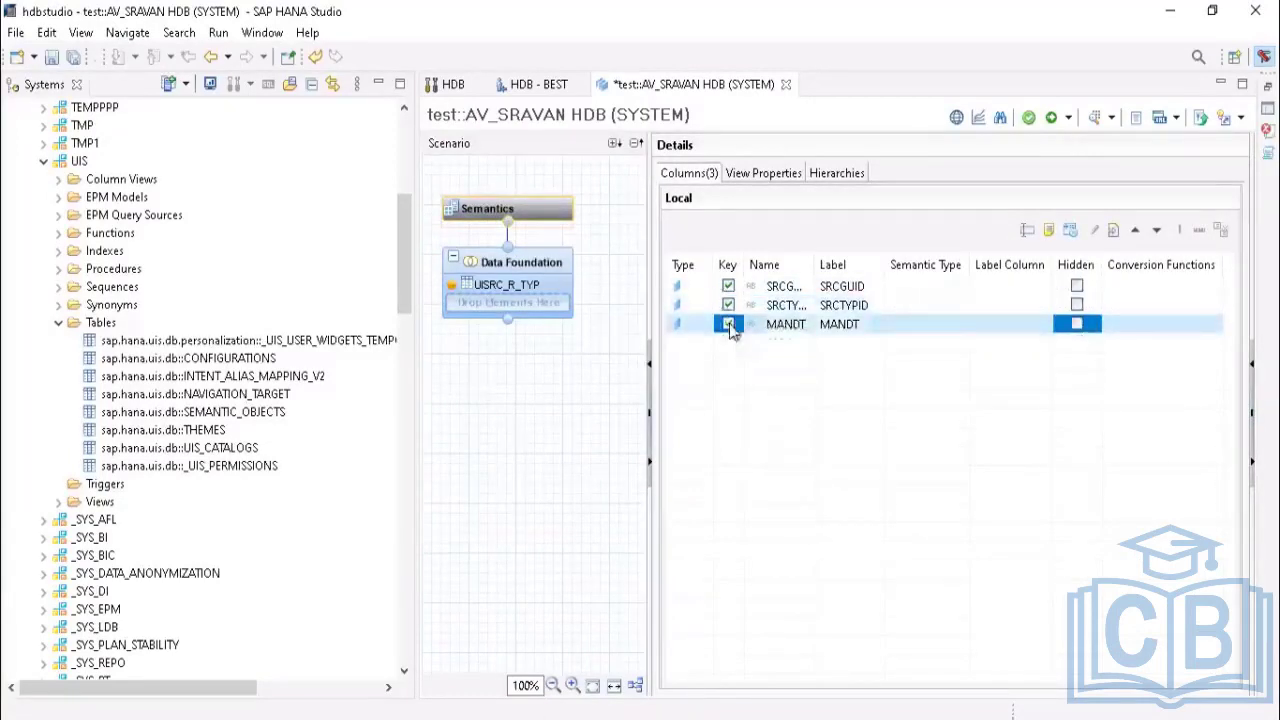
# Step: Review the attribute view's general and advanced properties along with its key column settings
pyautogui.click(758, 178)
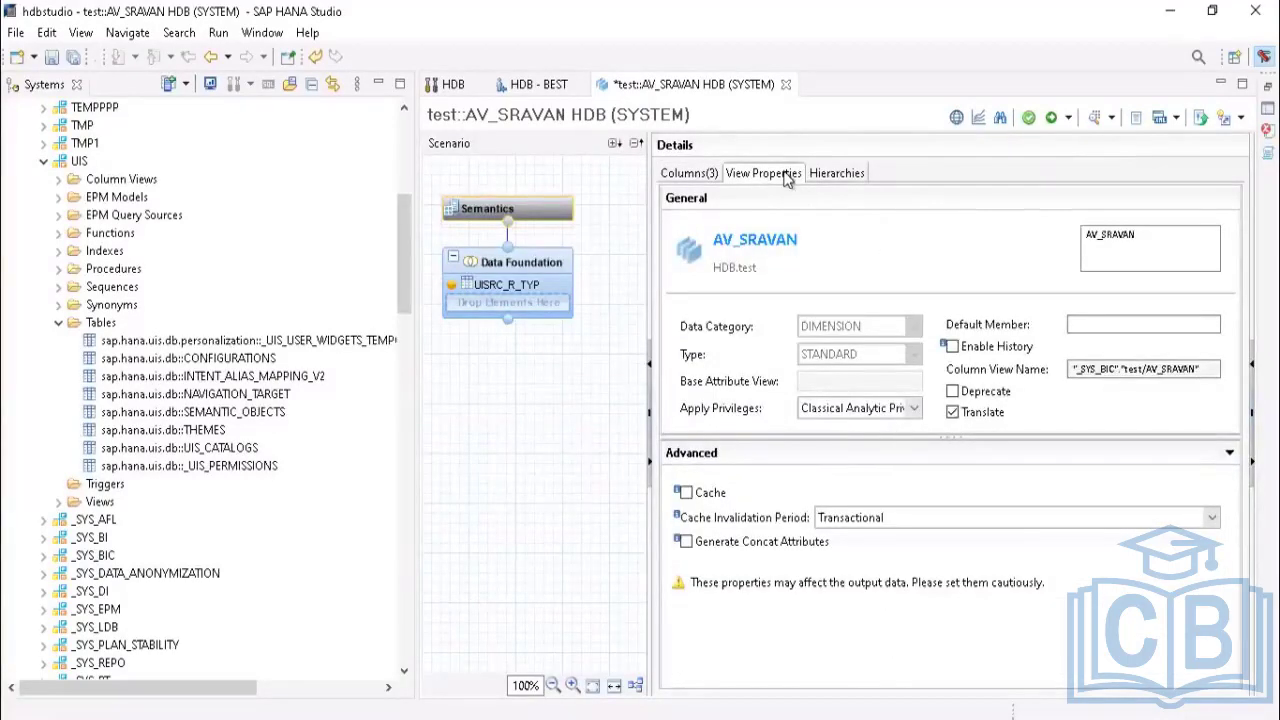
pyautogui.click(690, 176)
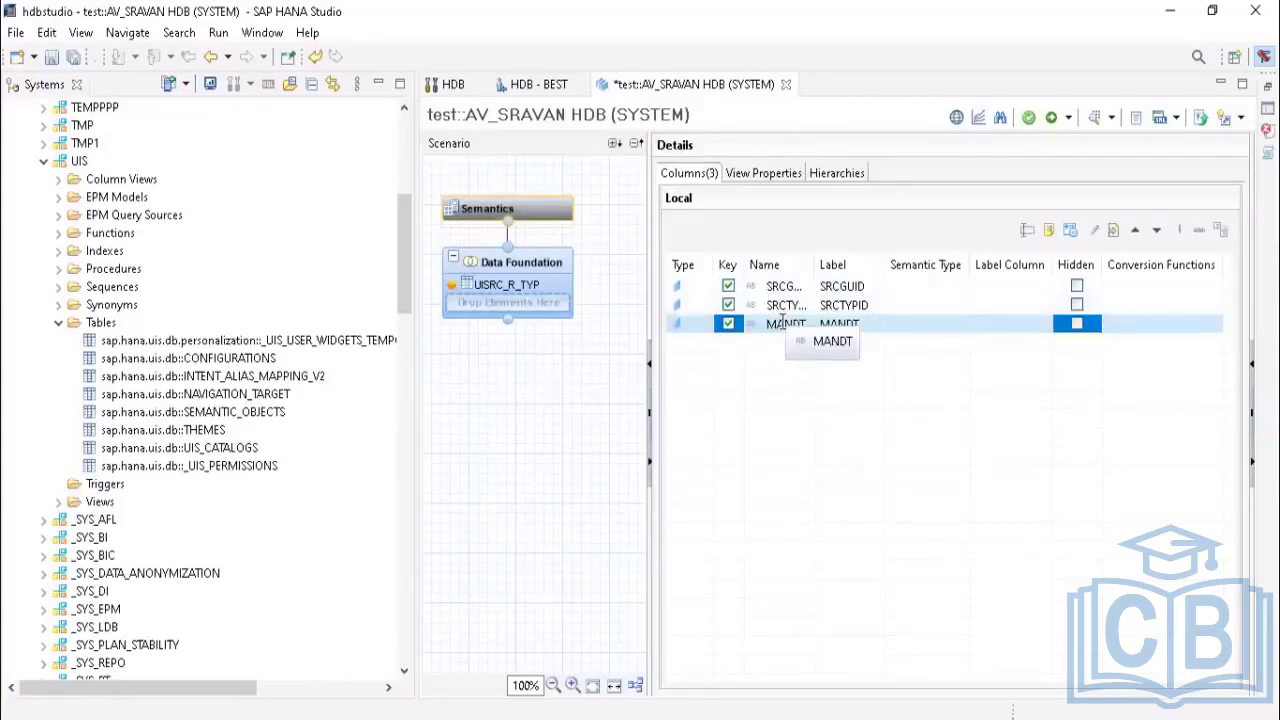
pyautogui.click(728, 304)
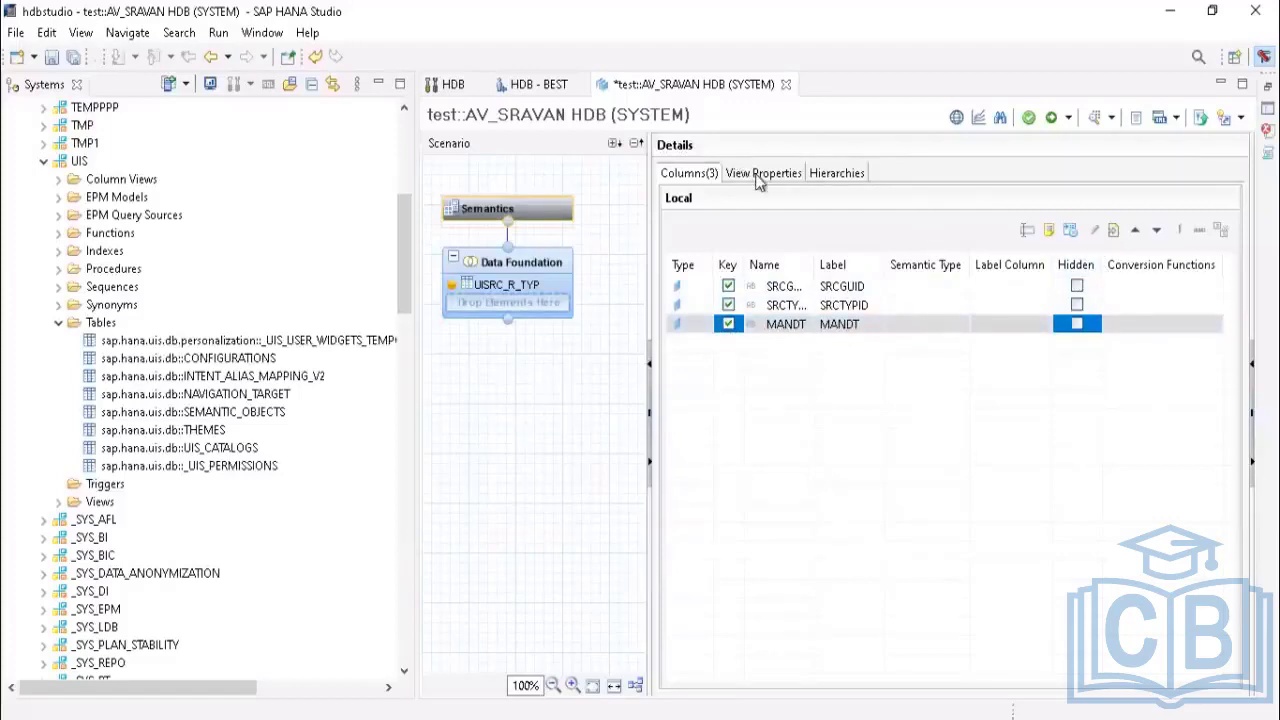
pyautogui.click(758, 178)
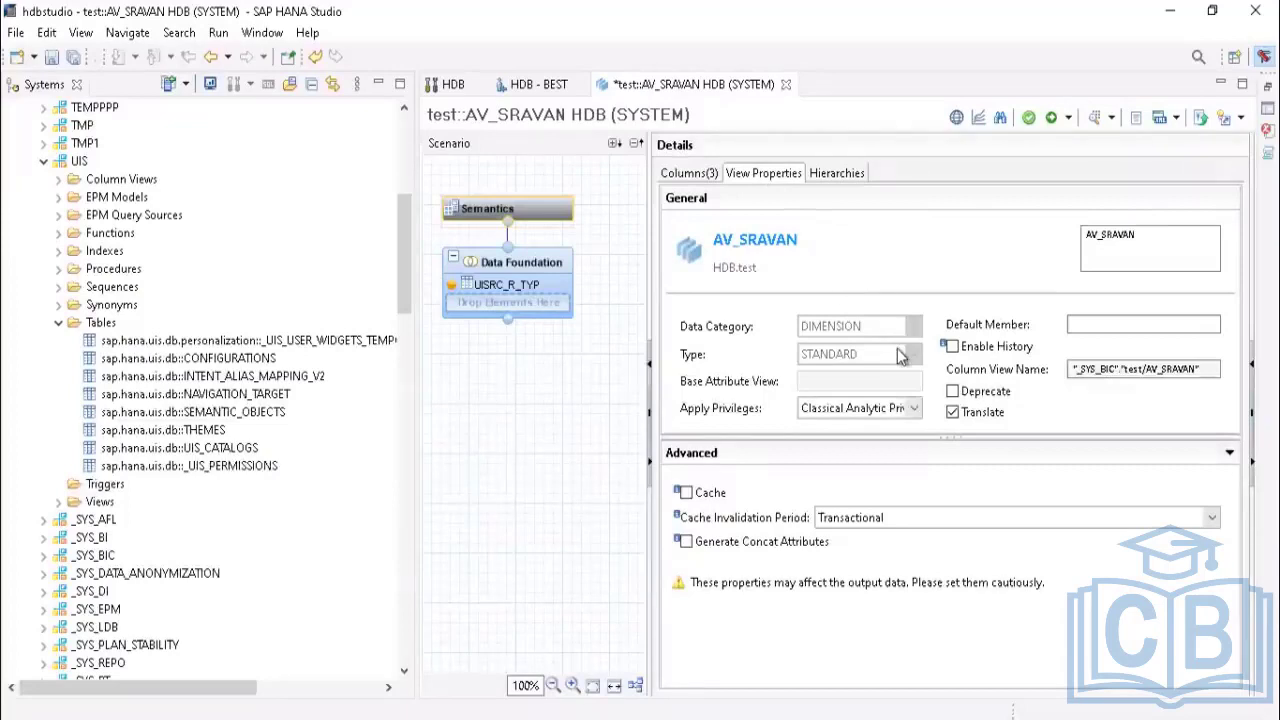
# Step: Compare the privilege options, keep Classical Analytic Privileges for the view, and open its hierarchies
pyautogui.click(902, 418)
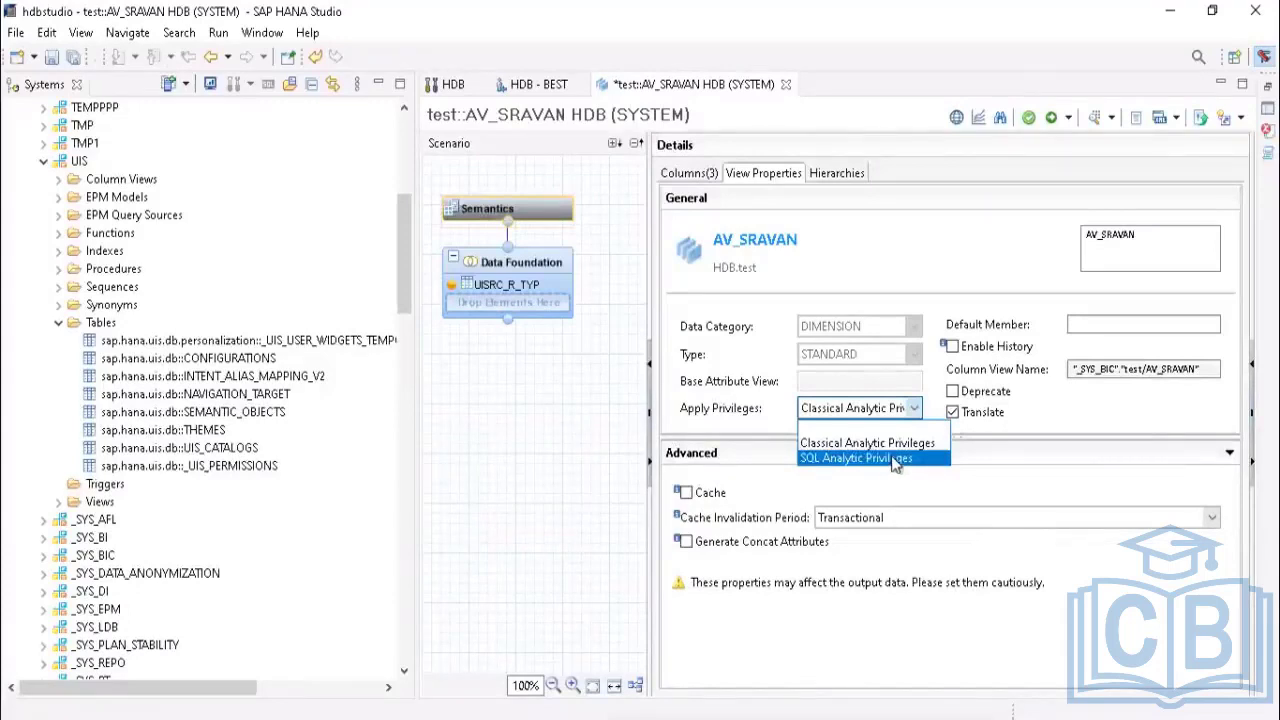
pyautogui.click(740, 419)
pyautogui.click(861, 412)
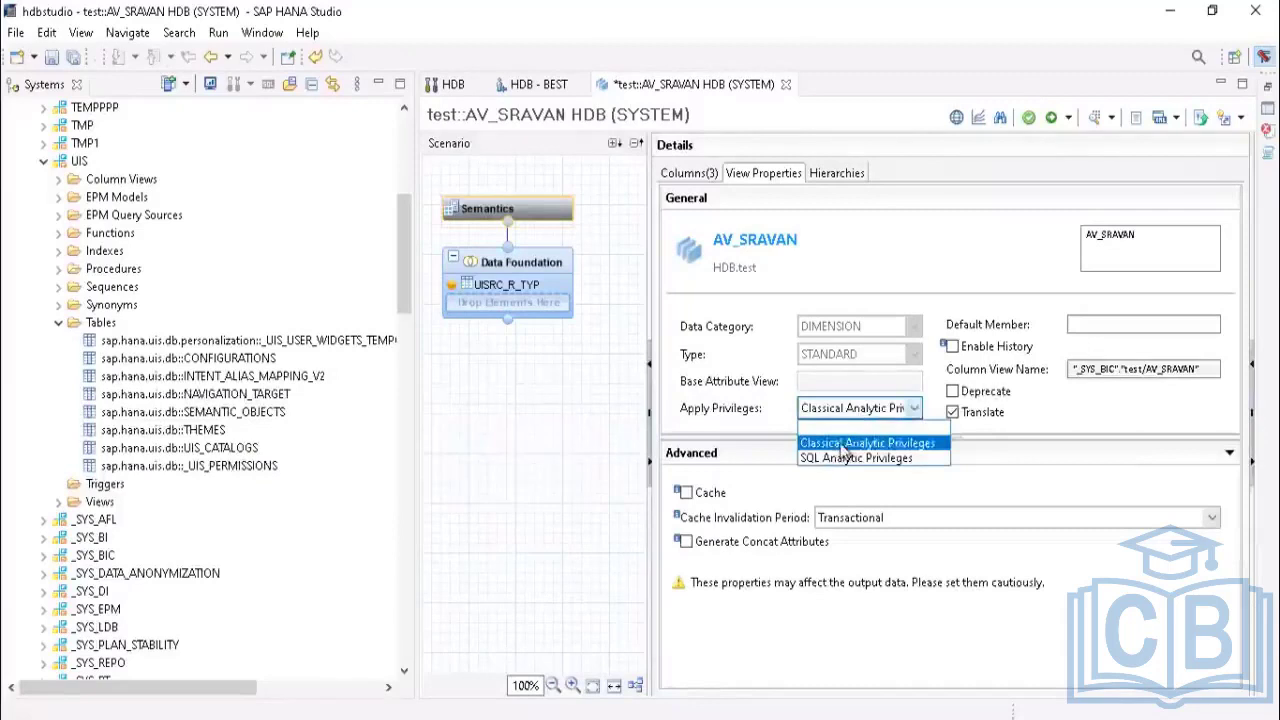
pyautogui.click(845, 443)
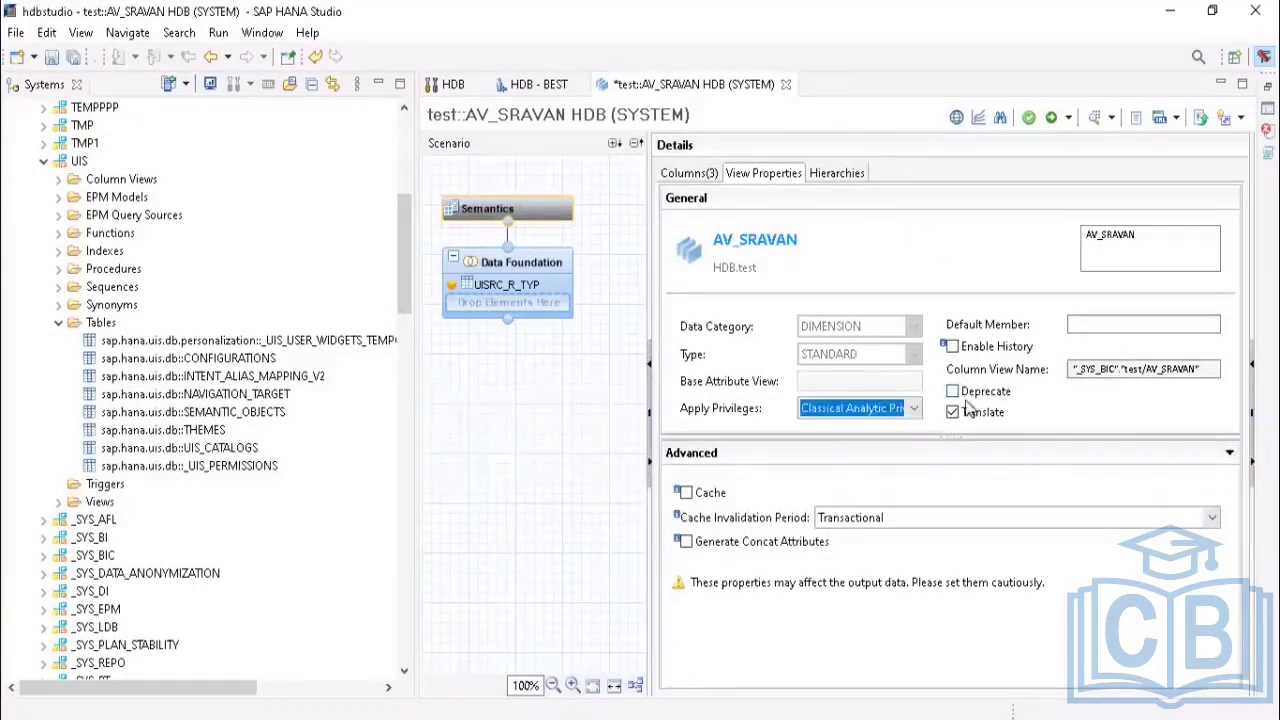
pyautogui.click(897, 418)
pyautogui.click(866, 443)
pyautogui.click(824, 176)
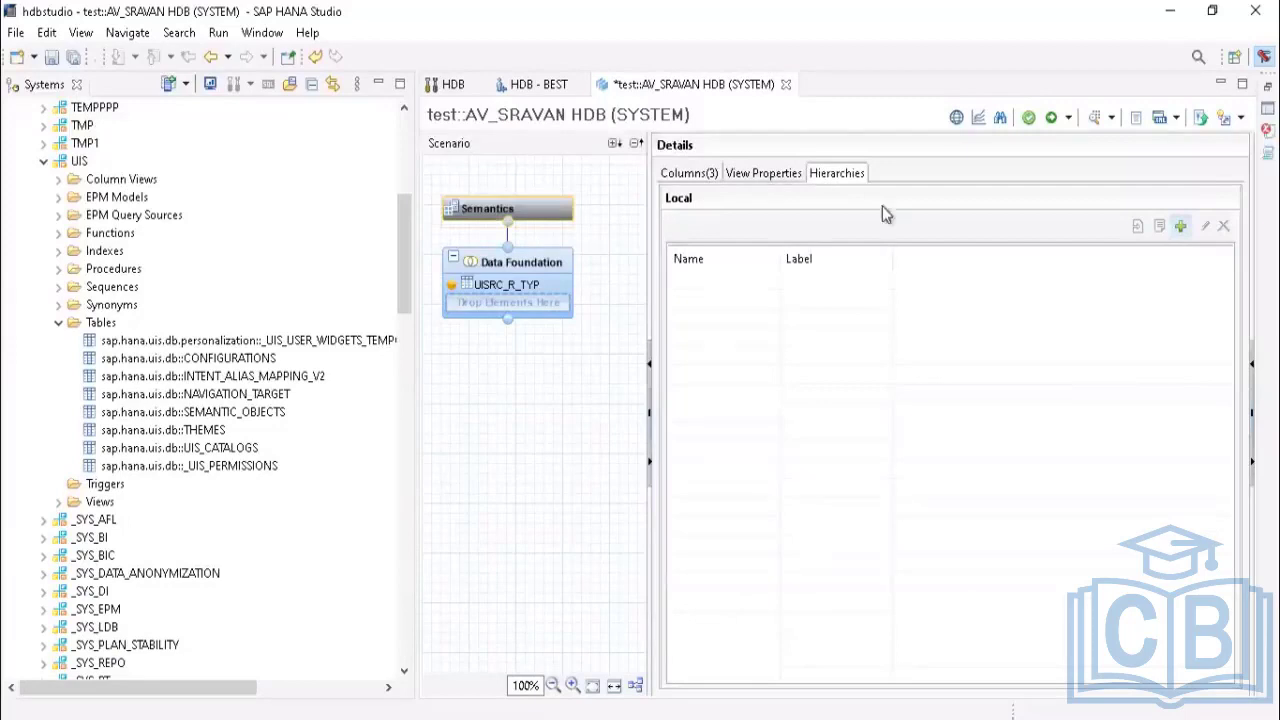
# Step: Review the attribute view's general properties, then save, validate and activate AV_SRAVAN
pyautogui.click(756, 176)
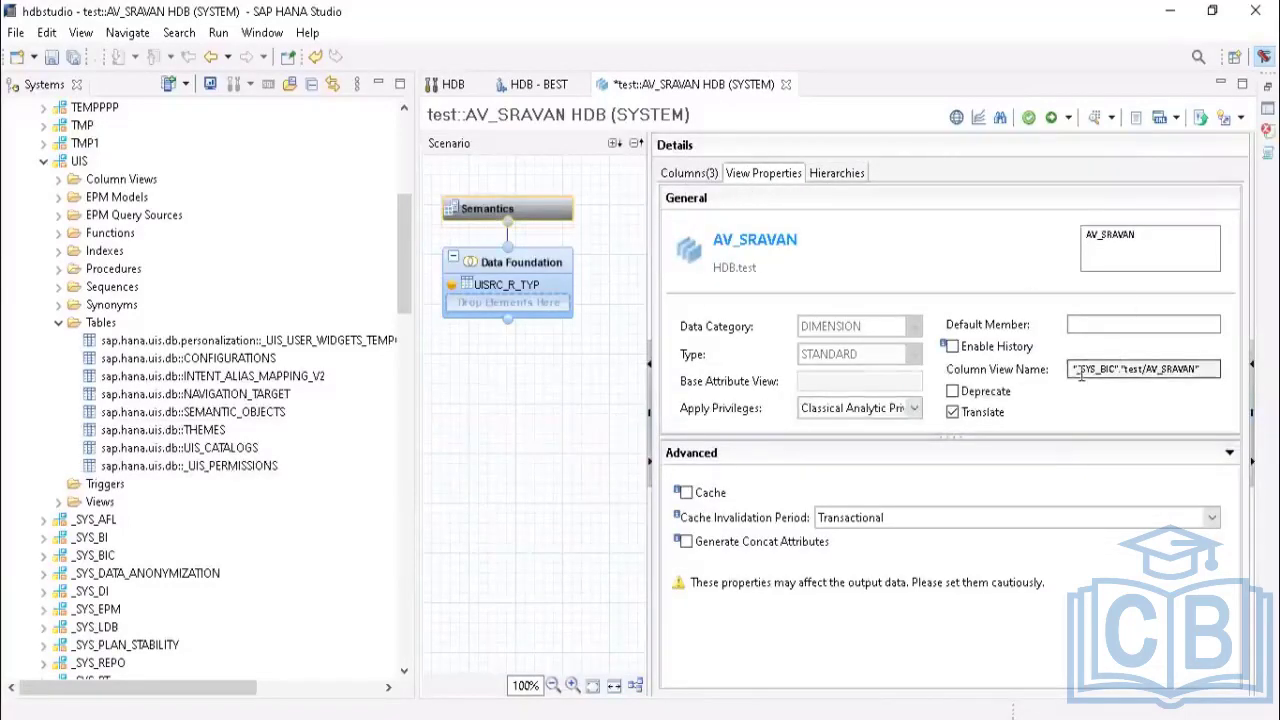
pyautogui.moveTo(1157, 246); pyautogui.dragTo(1091, 235)
pyautogui.click(1163, 246)
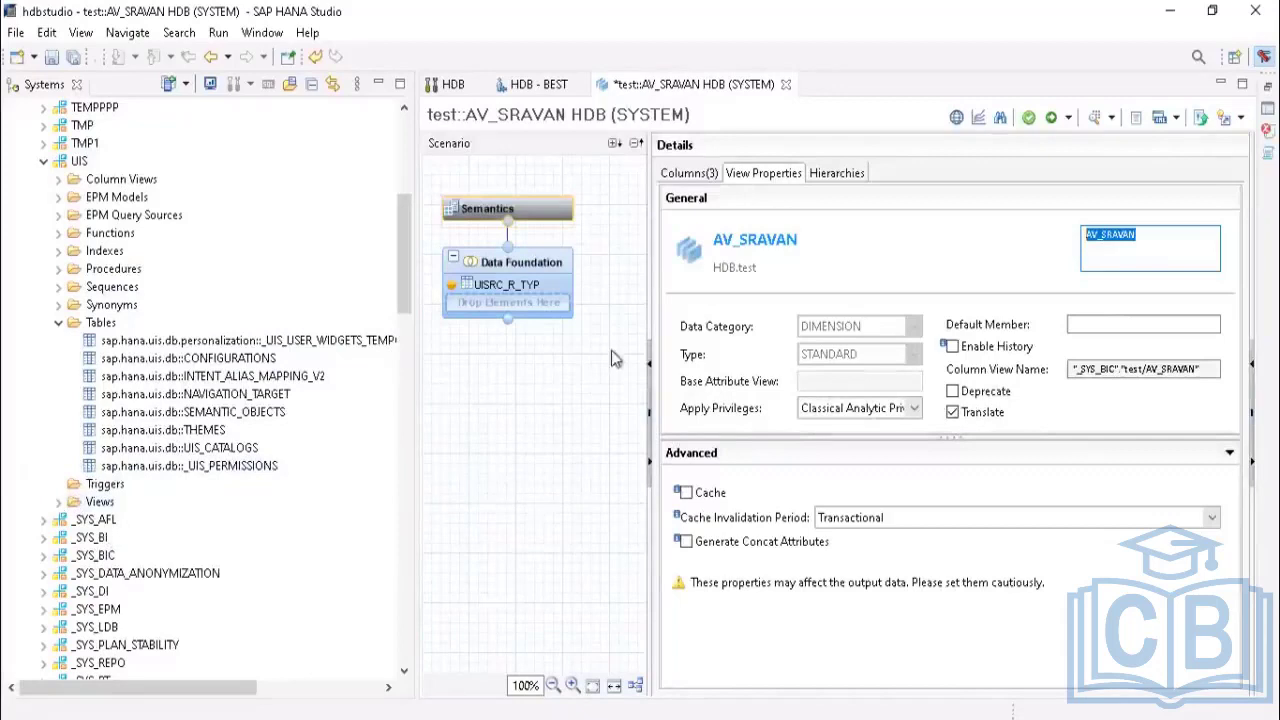
pyautogui.click(1031, 122)
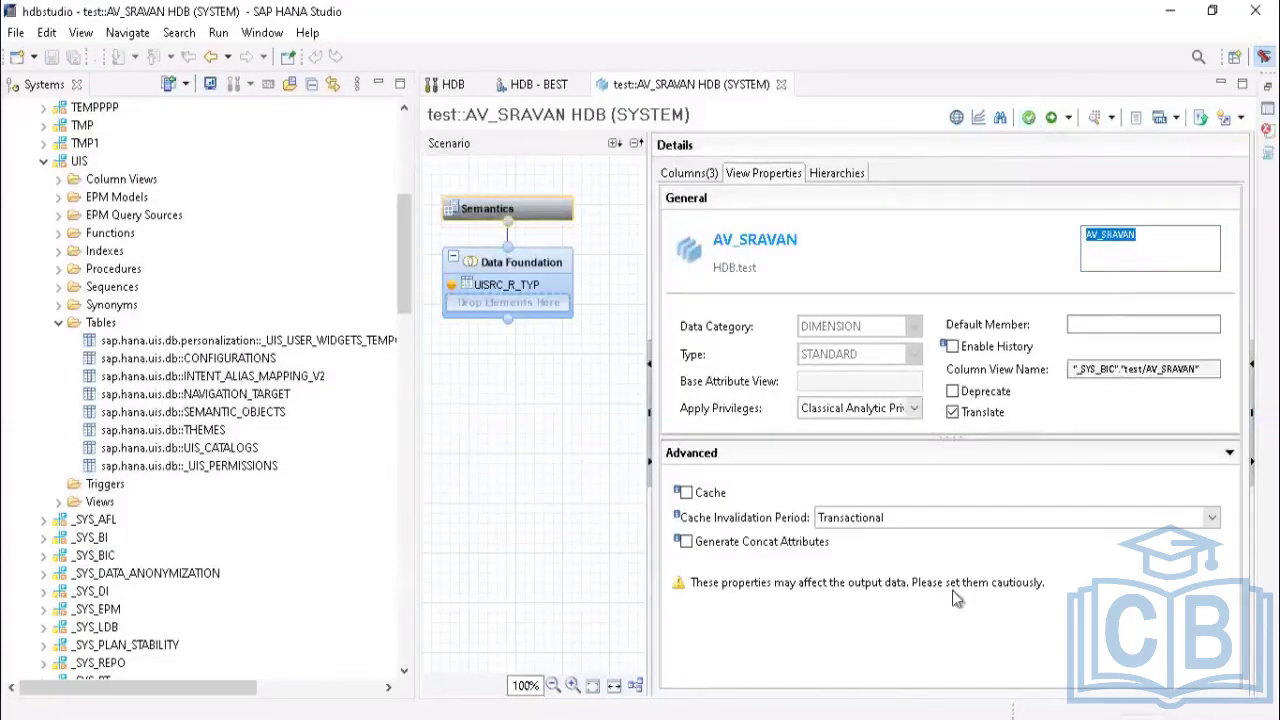
pyautogui.click(1051, 119)
# Step: Locate AV_SRAVAN among the test package's attribute views and refresh the Content folder
pyautogui.rightClick(79, 167)
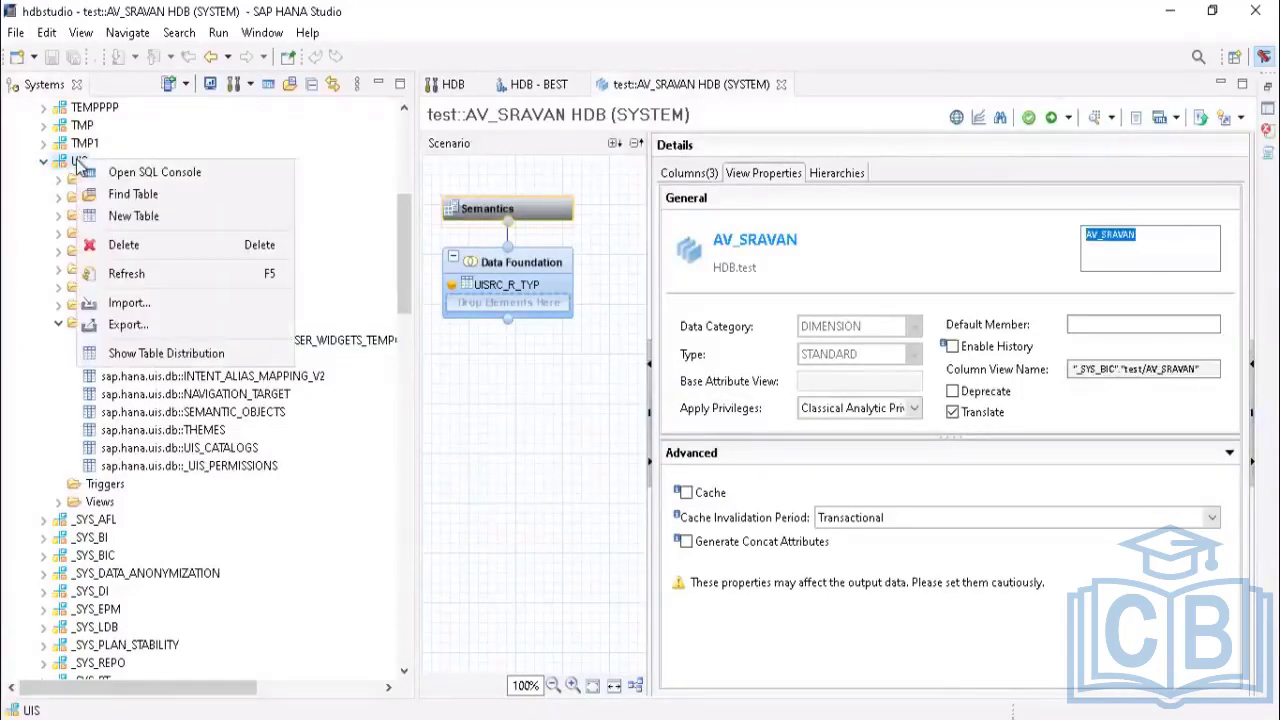
pyautogui.click(404, 207)
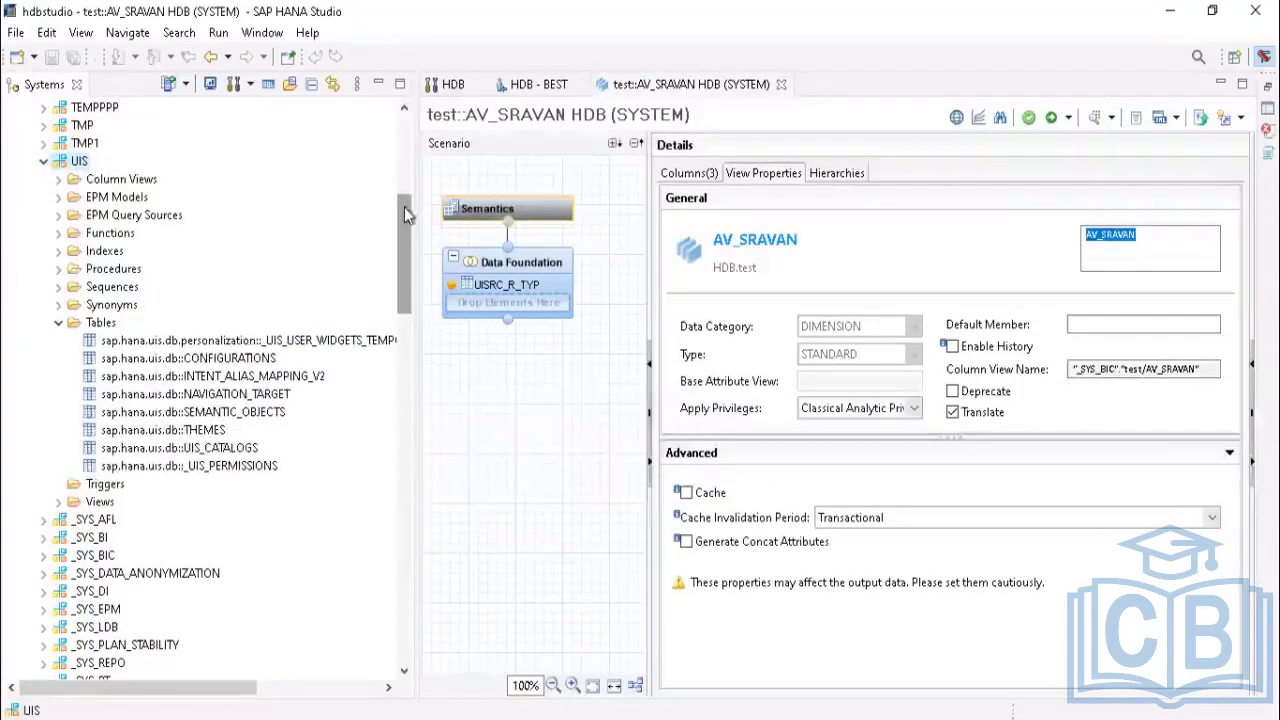
pyautogui.moveTo(404, 207); pyautogui.dragTo(400, 300)
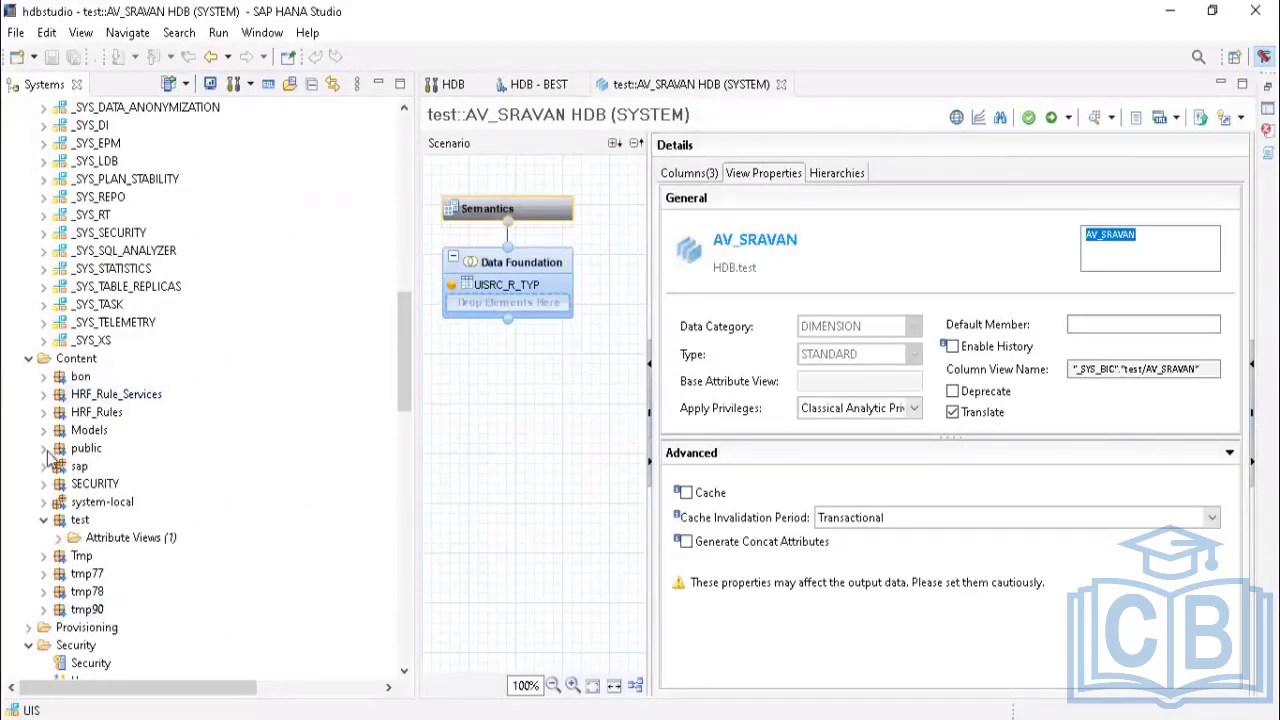
pyautogui.click(59, 538)
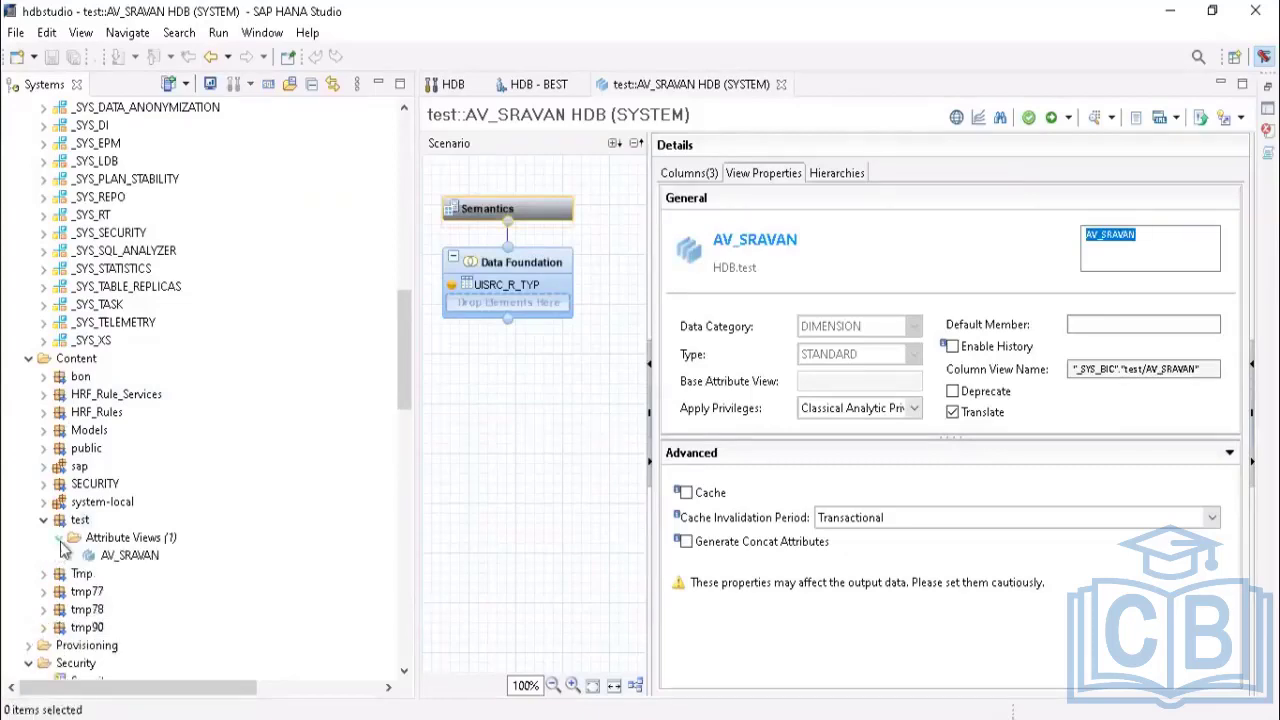
pyautogui.click(109, 558)
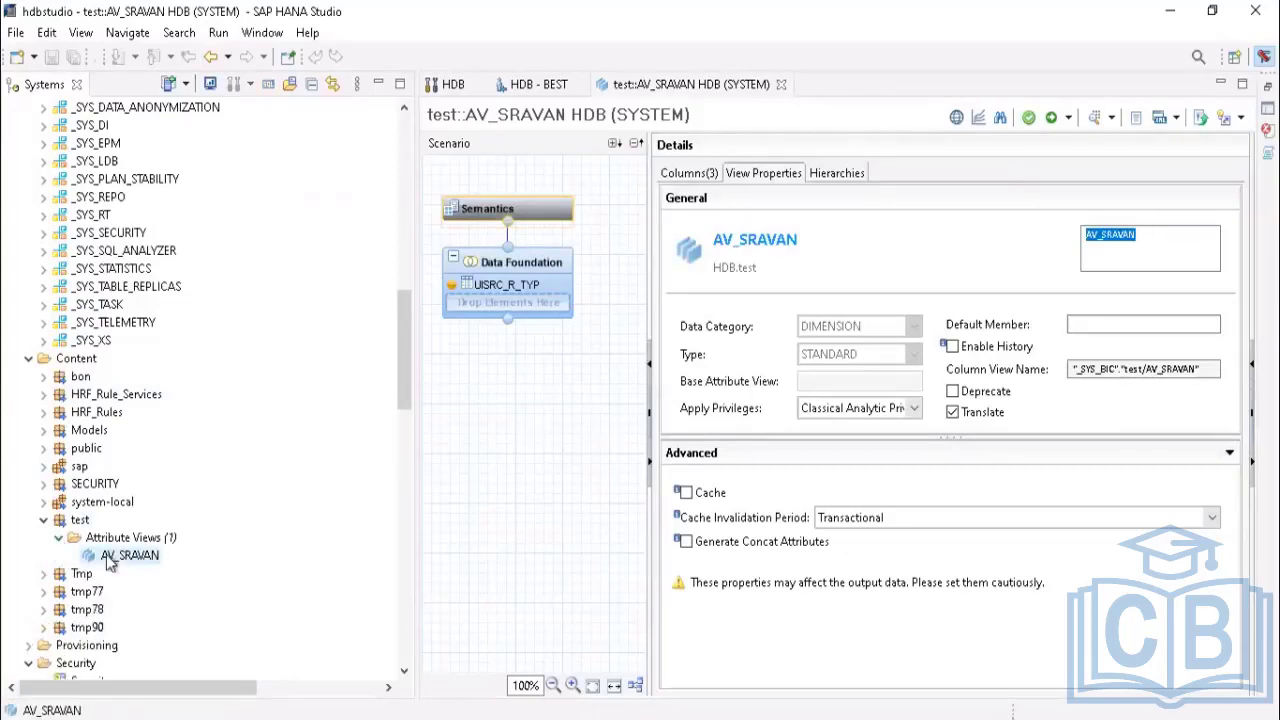
pyautogui.rightClick(72, 360)
pyautogui.click(120, 415)
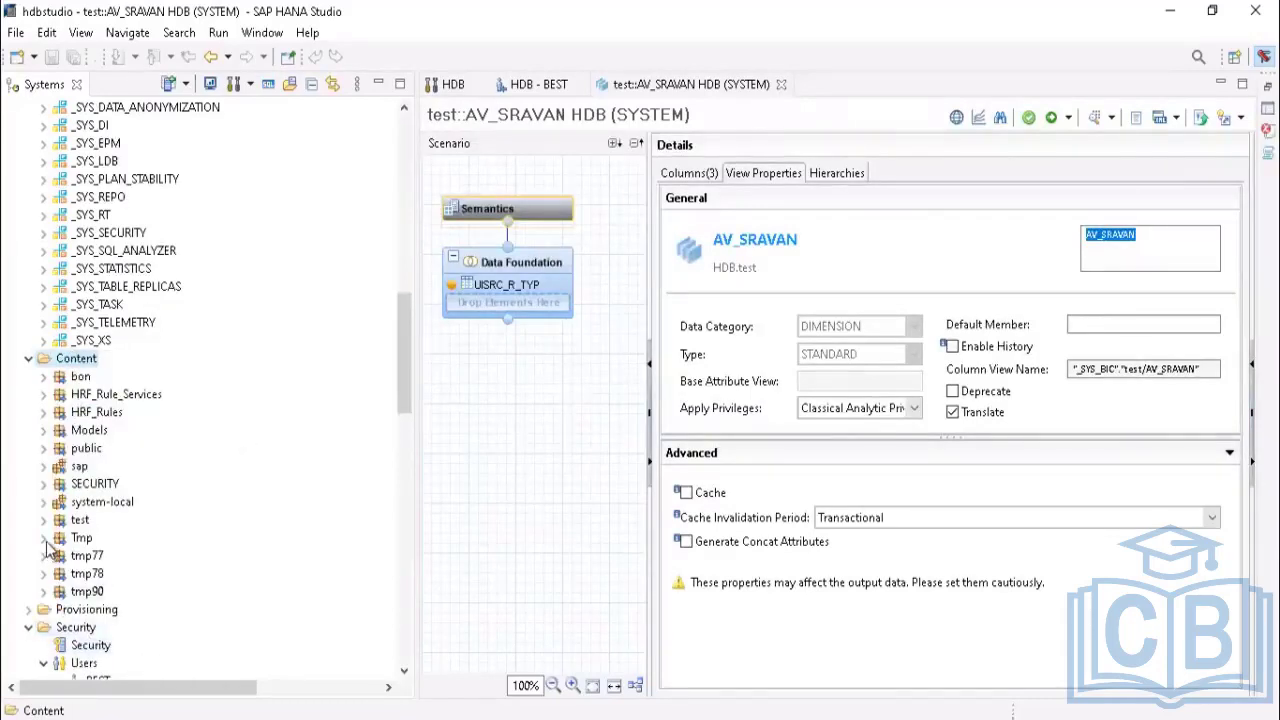
# Step: Expand the test package again and examine the AV_SRAVAN entry under its Attribute Views folder
pyautogui.click(44, 540)
pyautogui.click(44, 540)
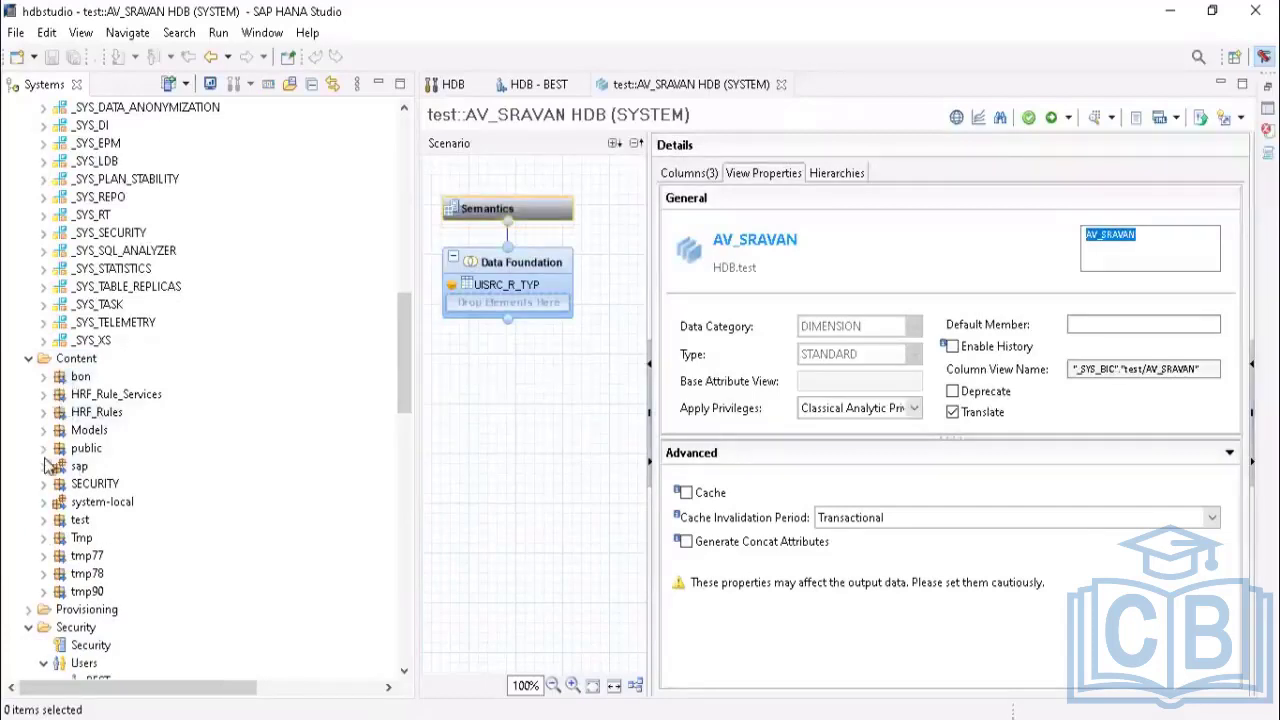
pyautogui.click(43, 520)
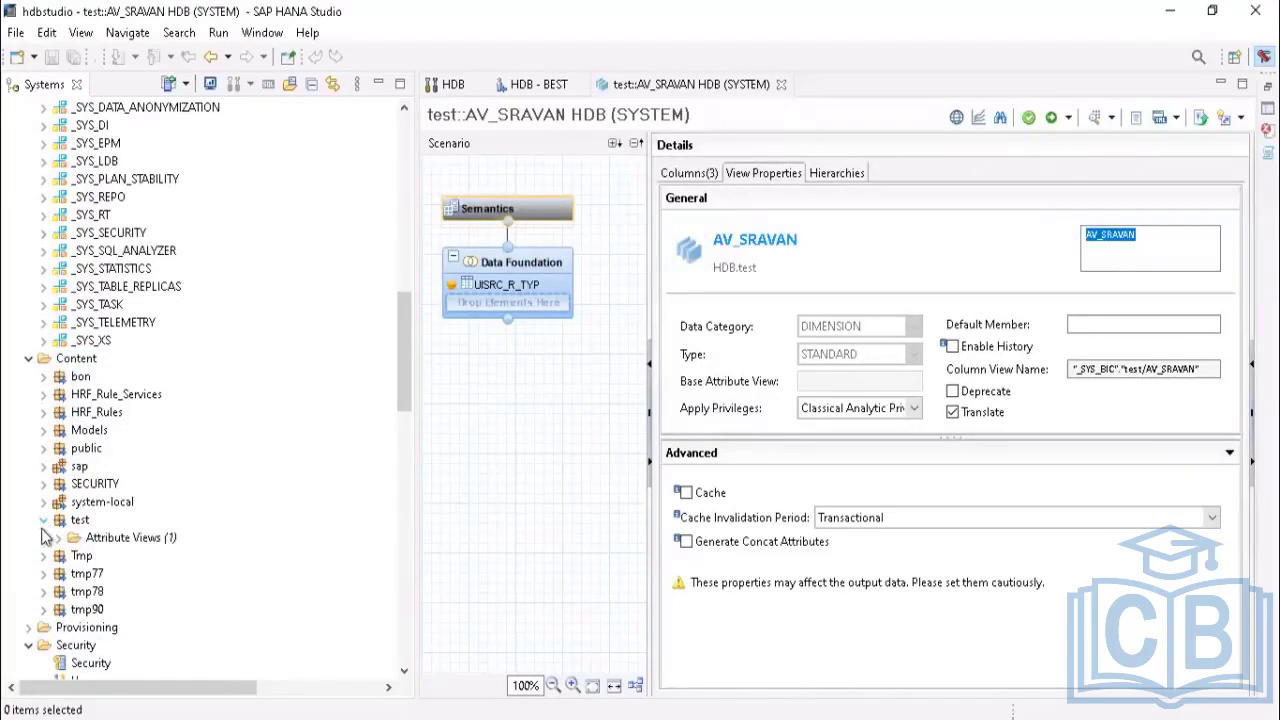
pyautogui.click(59, 538)
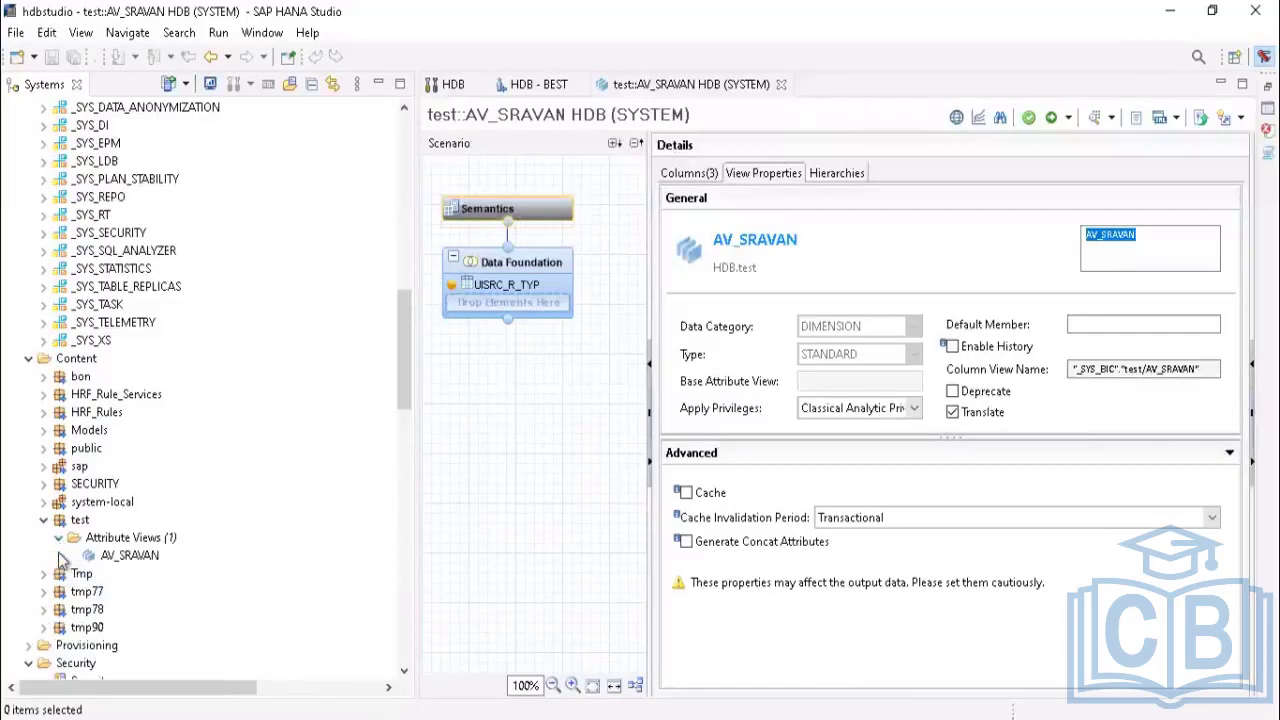
pyautogui.click(120, 556)
pyautogui.click(124, 540)
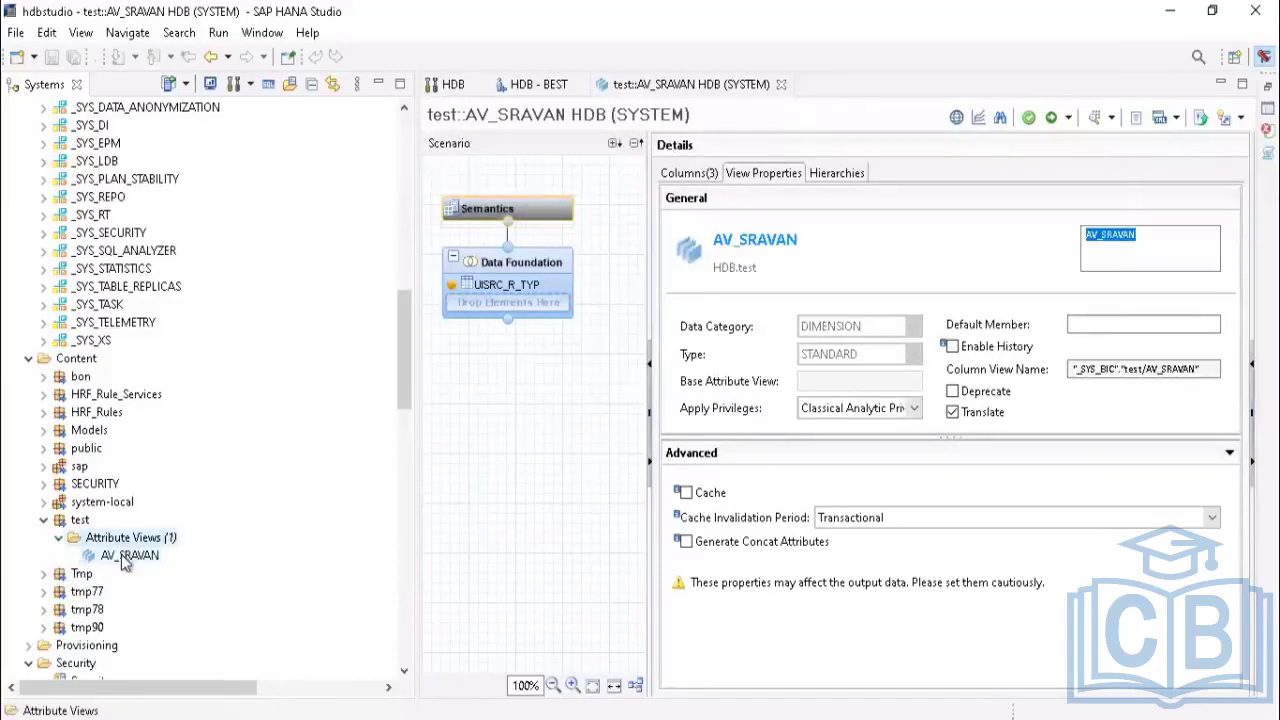
pyautogui.click(125, 556)
pyautogui.click(130, 540)
pyautogui.click(124, 556)
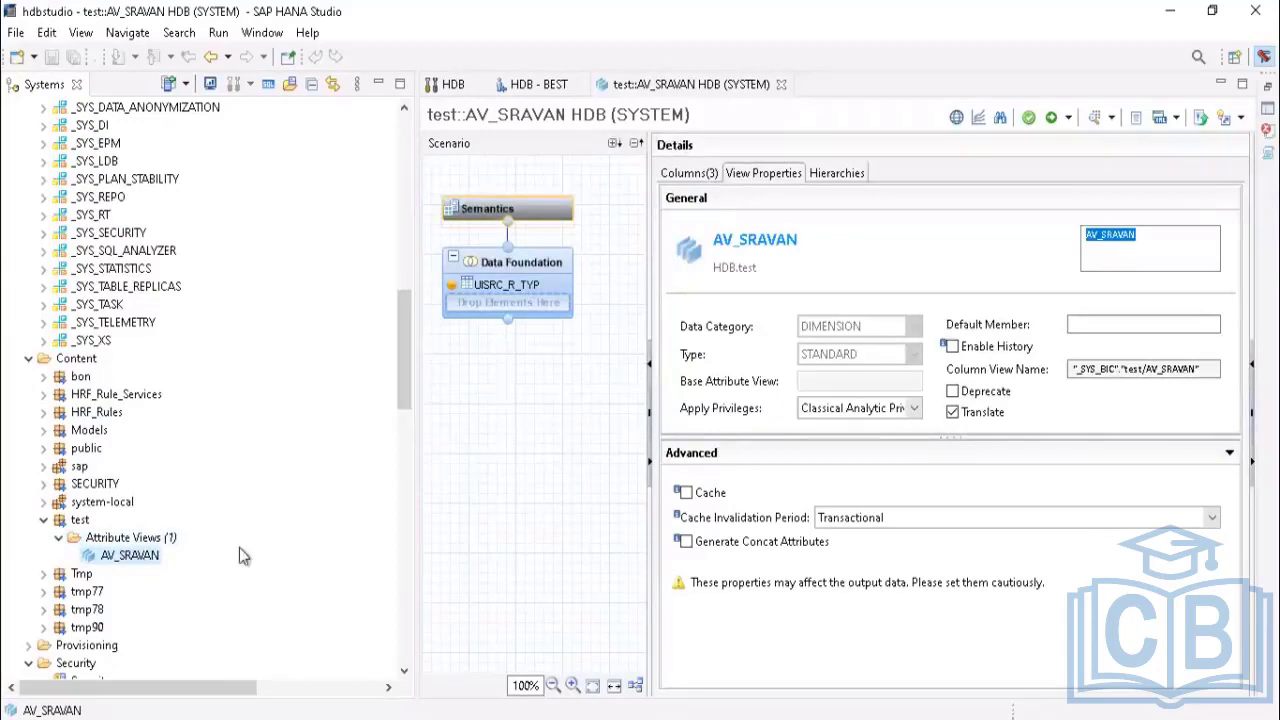
pyautogui.click(130, 540)
pyautogui.click(76, 522)
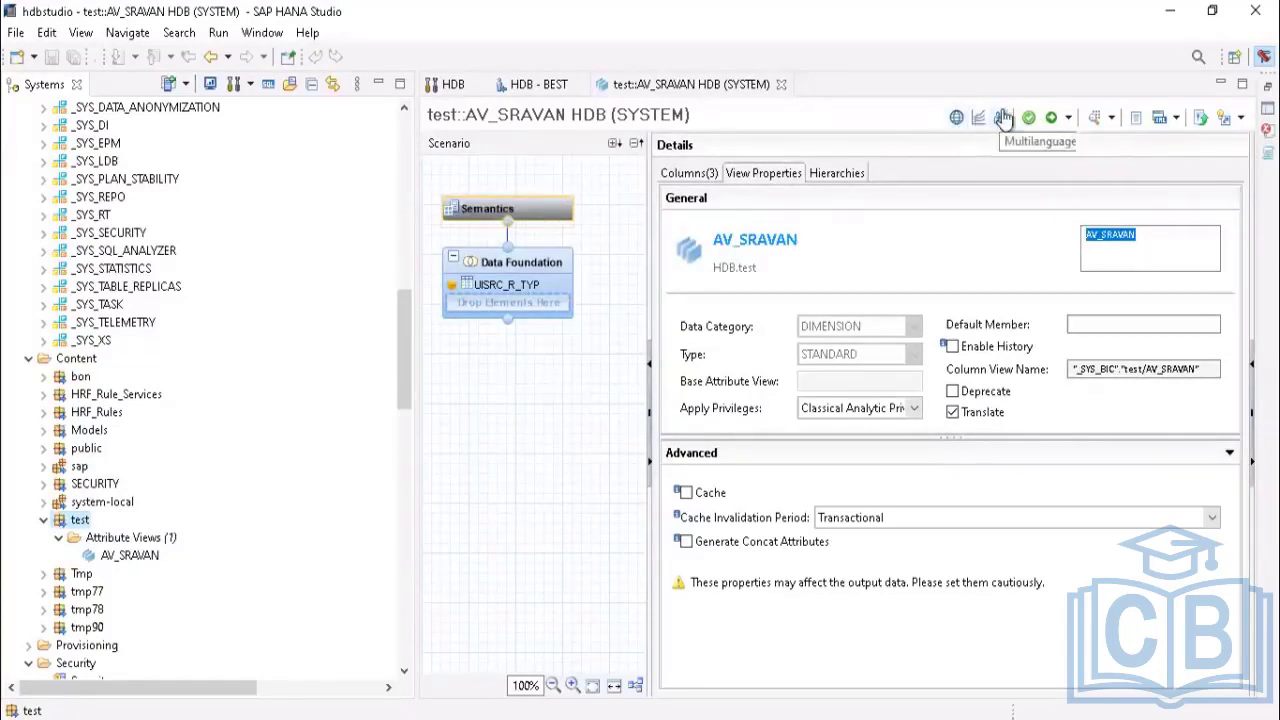
# Step: Open the AV_SRAVAN attribute view in the Data Preview editor
pyautogui.click(1113, 121)
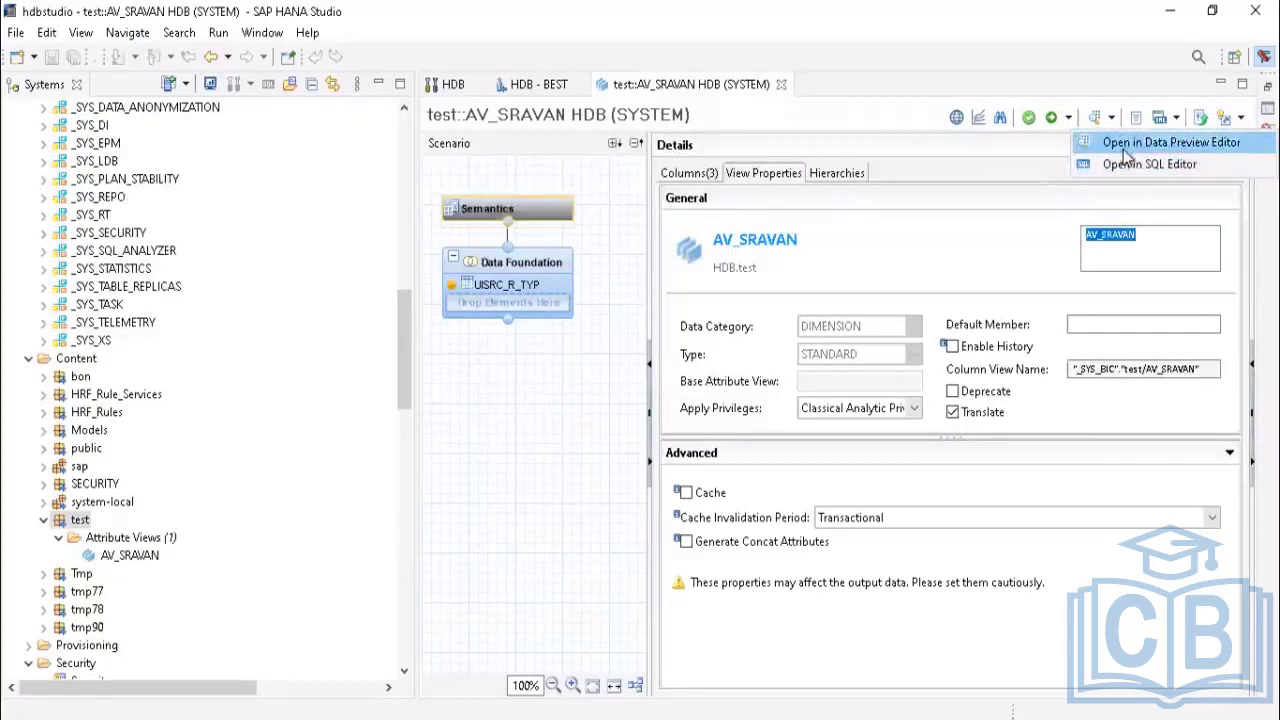
pyautogui.click(1099, 78)
pyautogui.click(1112, 120)
pyautogui.click(1116, 148)
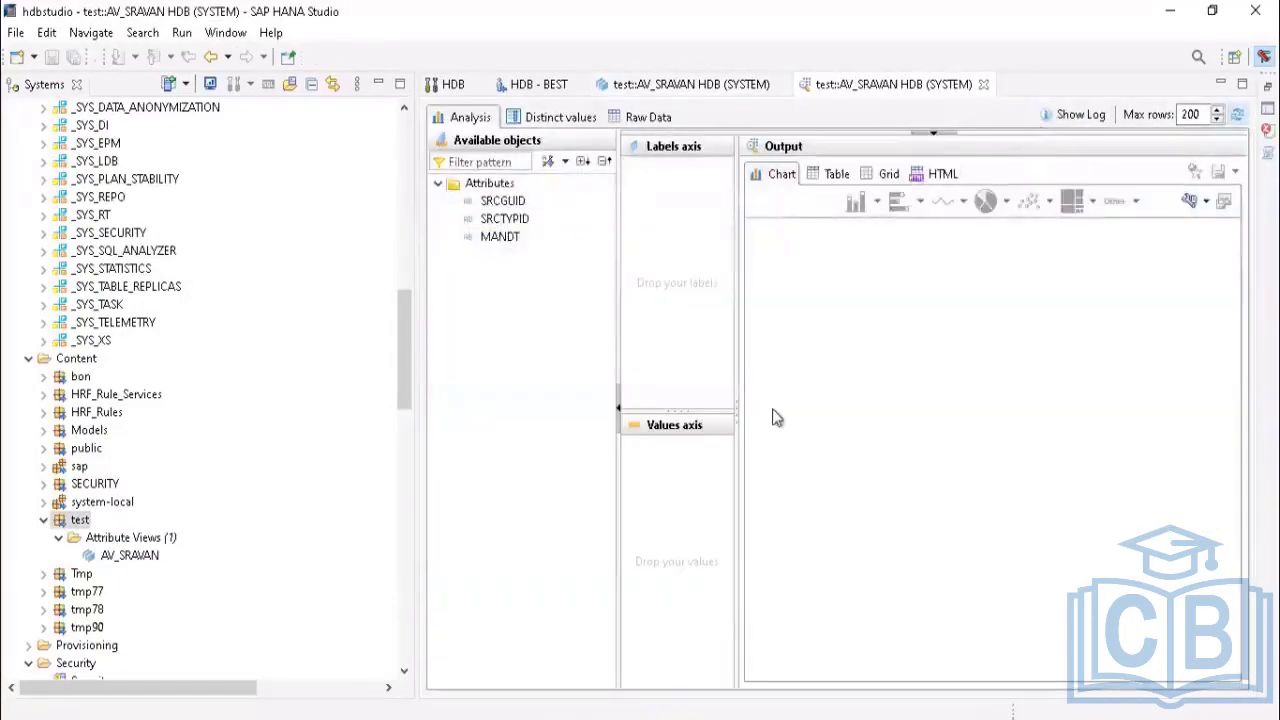
# Step: Analyze the preview with SRCGUID and SRCTYPID as labels and MANDT as the value, displaying the output as a table
pyautogui.click(488, 203)
pyautogui.click(492, 219)
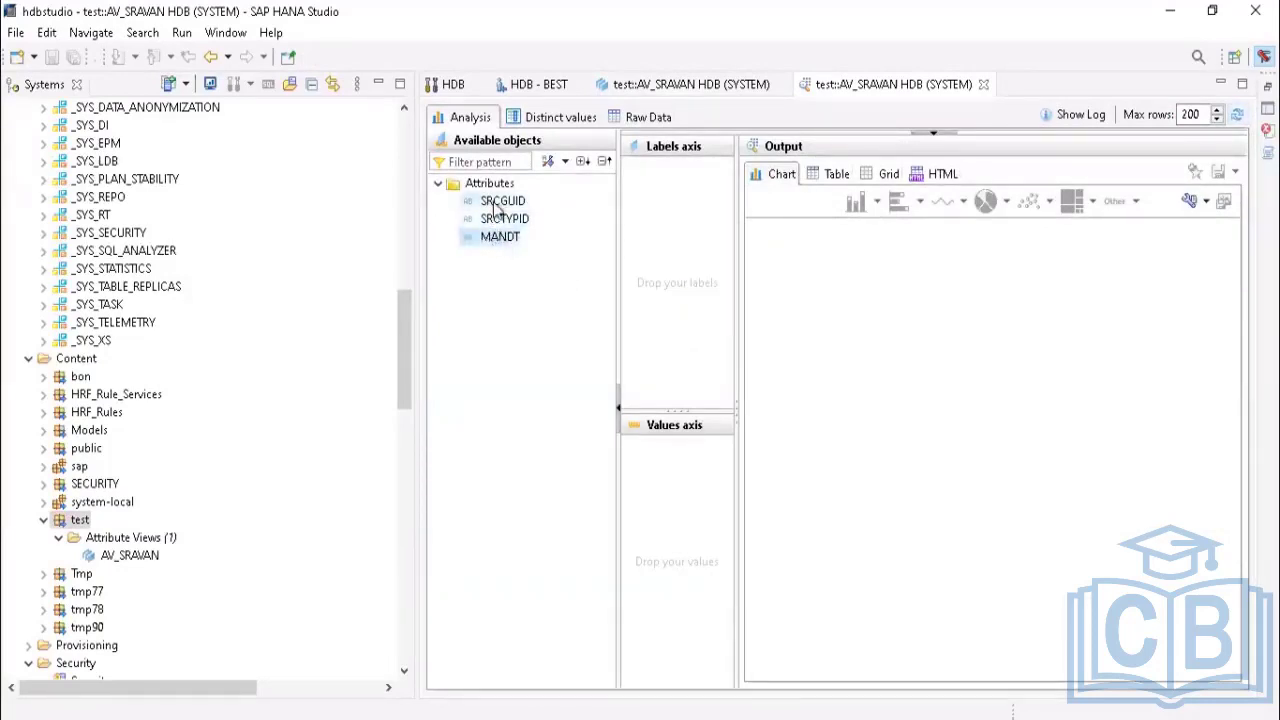
pyautogui.moveTo(497, 203); pyautogui.dragTo(680, 246)
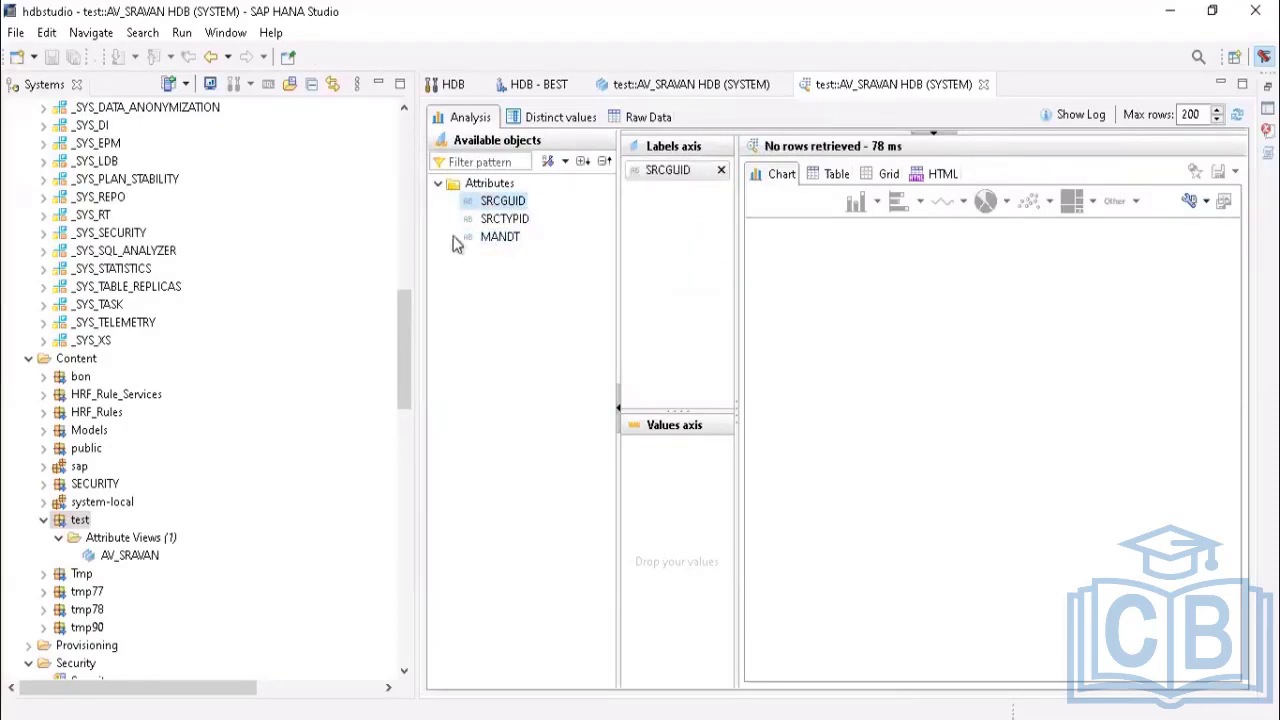
pyautogui.moveTo(497, 220); pyautogui.dragTo(666, 264)
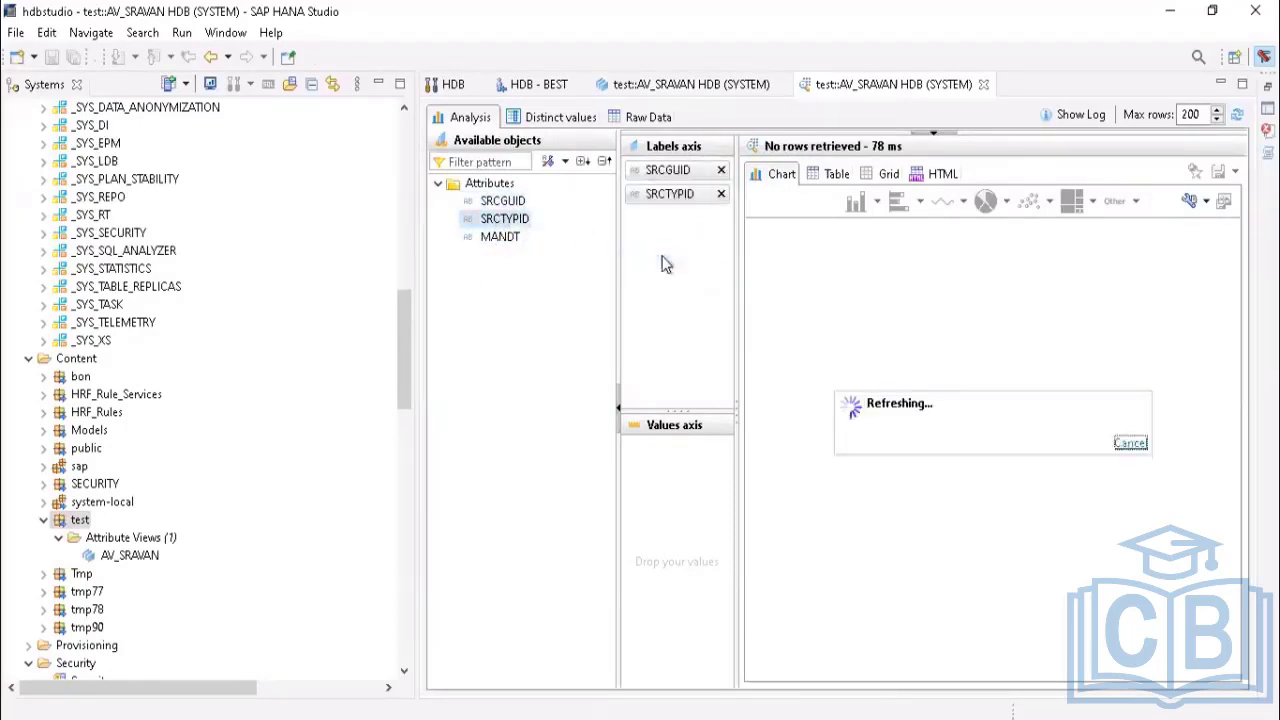
pyautogui.moveTo(499, 236); pyautogui.dragTo(650, 470)
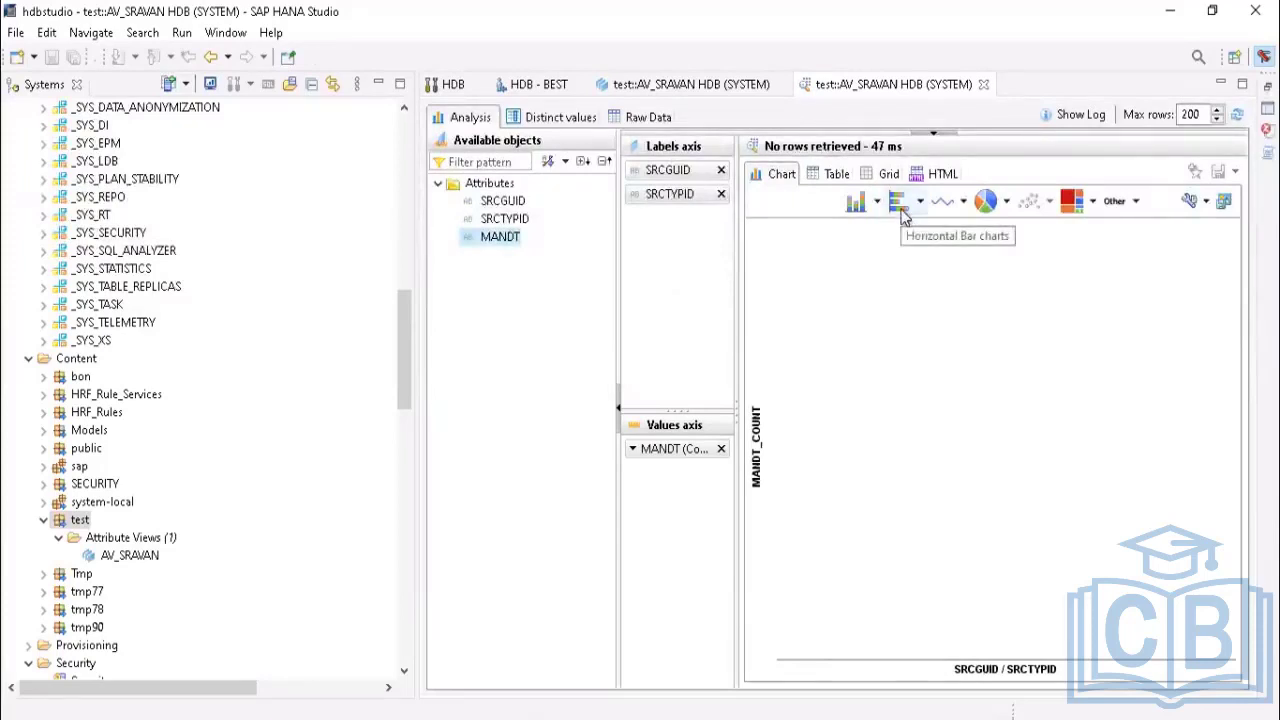
pyautogui.click(816, 176)
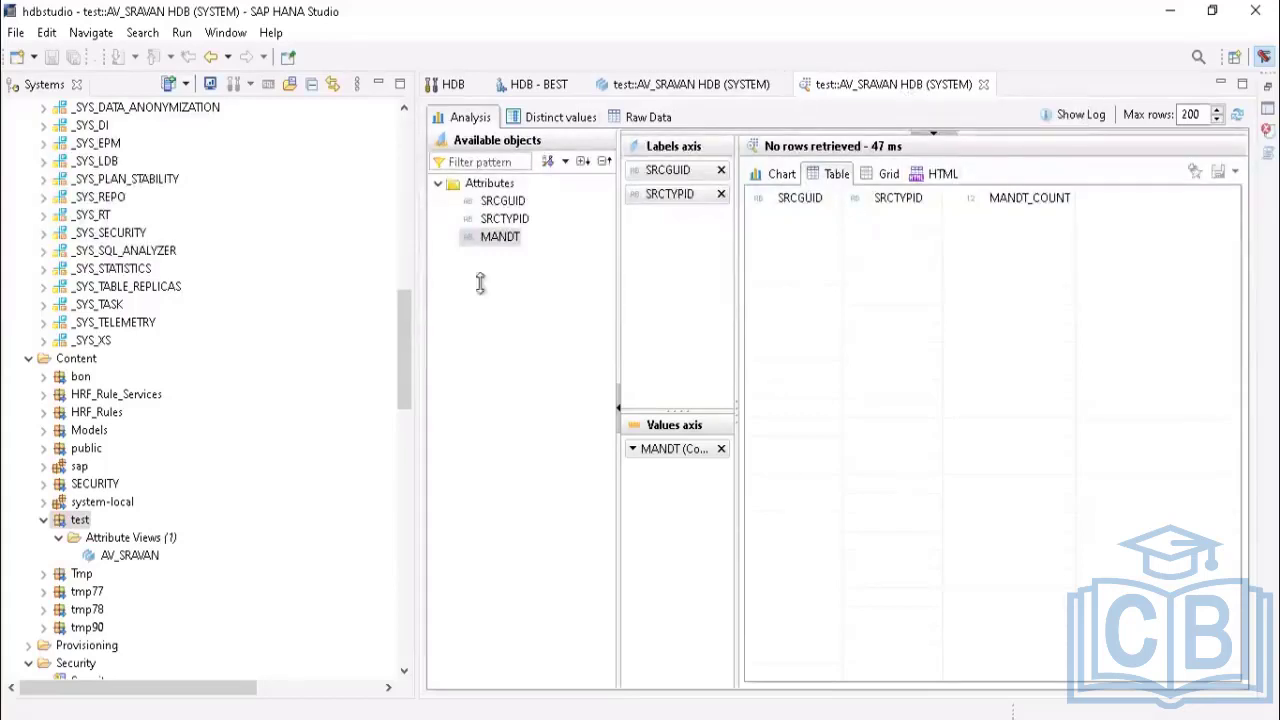
# Step: Return to the AV_SRAVAN definition and clear the key setting of the columns SRCGUID, SRCTYPID and MANDT
pyautogui.doubleClick(126, 558)
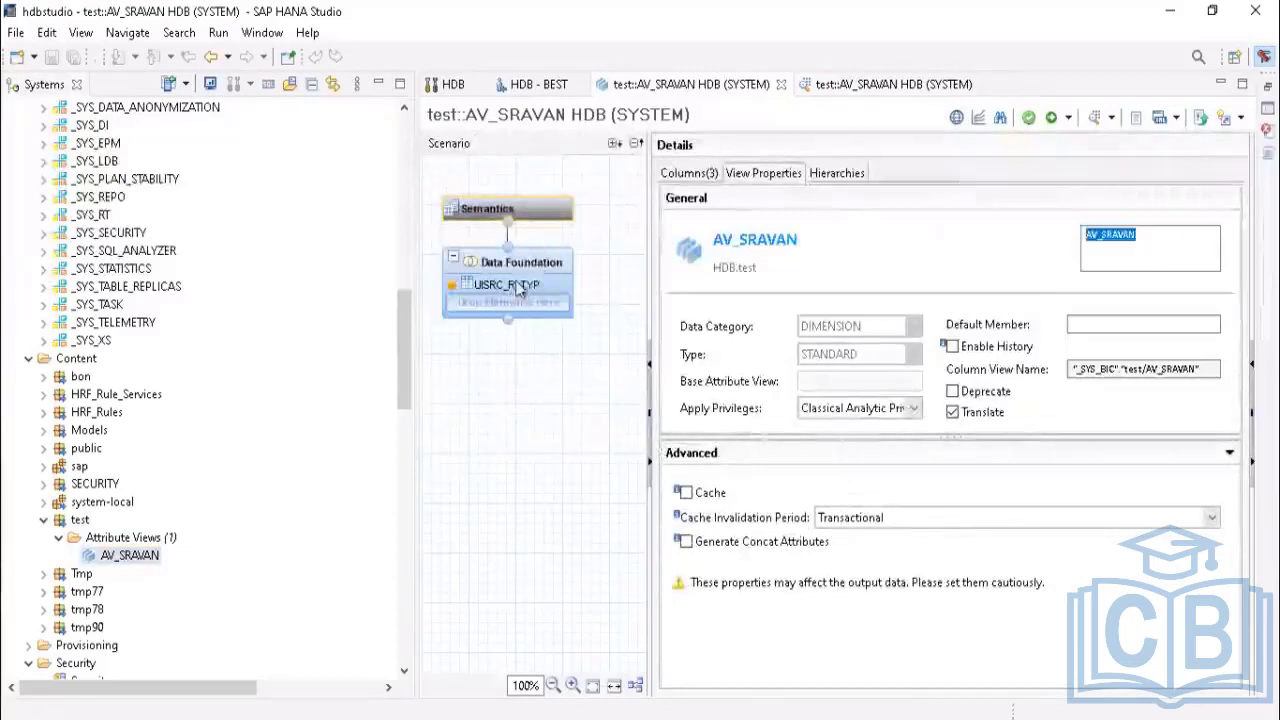
pyautogui.click(686, 173)
pyautogui.click(728, 305)
pyautogui.click(728, 305)
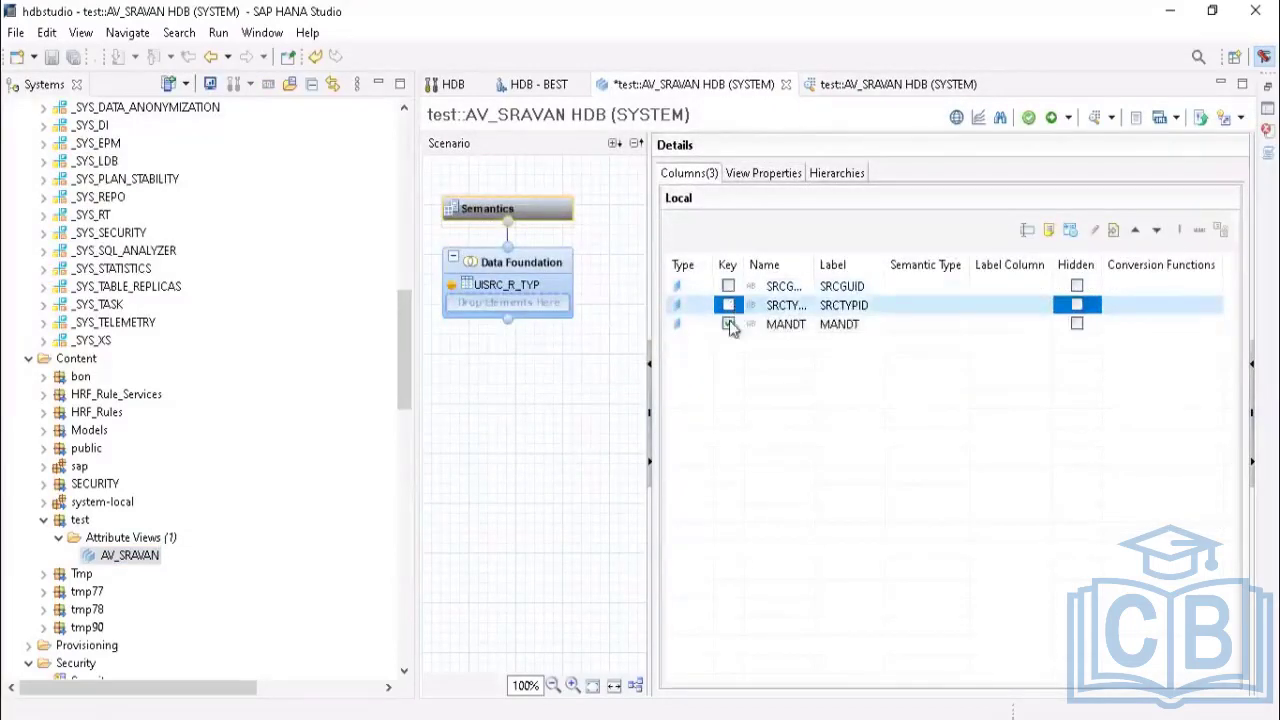
pyautogui.click(728, 324)
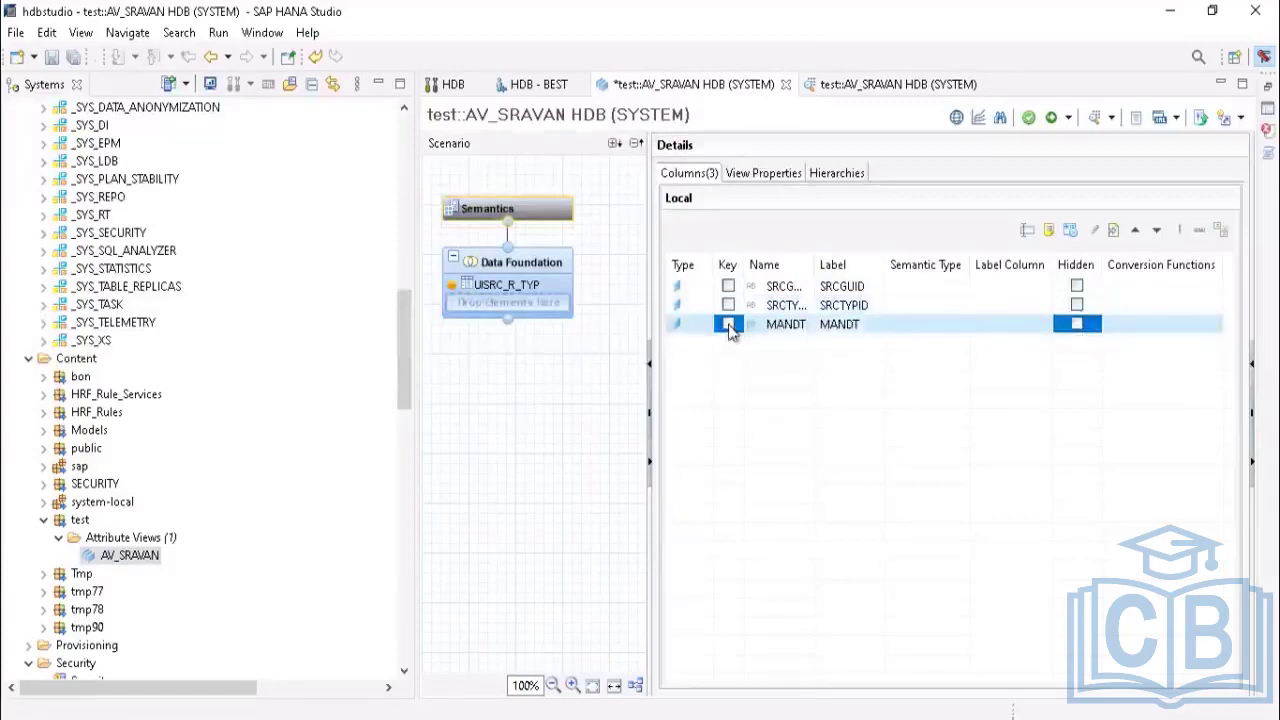
pyautogui.click(752, 178)
pyautogui.click(862, 174)
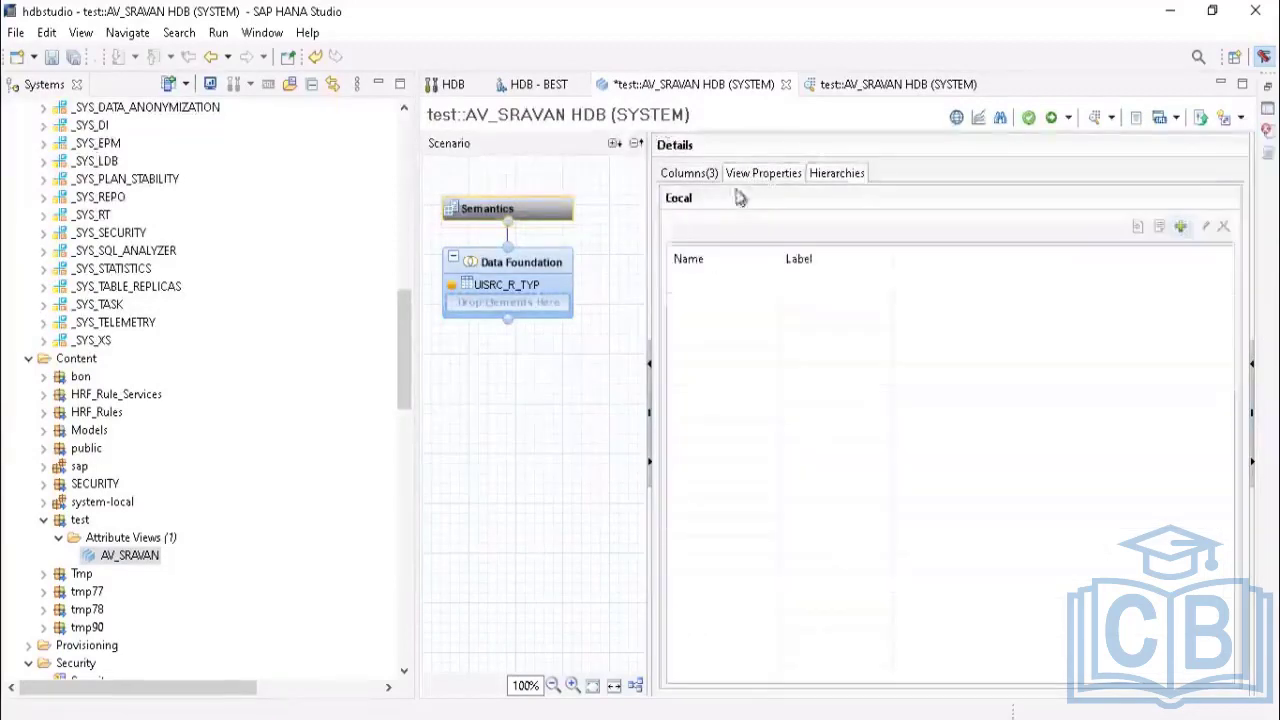
pyautogui.click(711, 172)
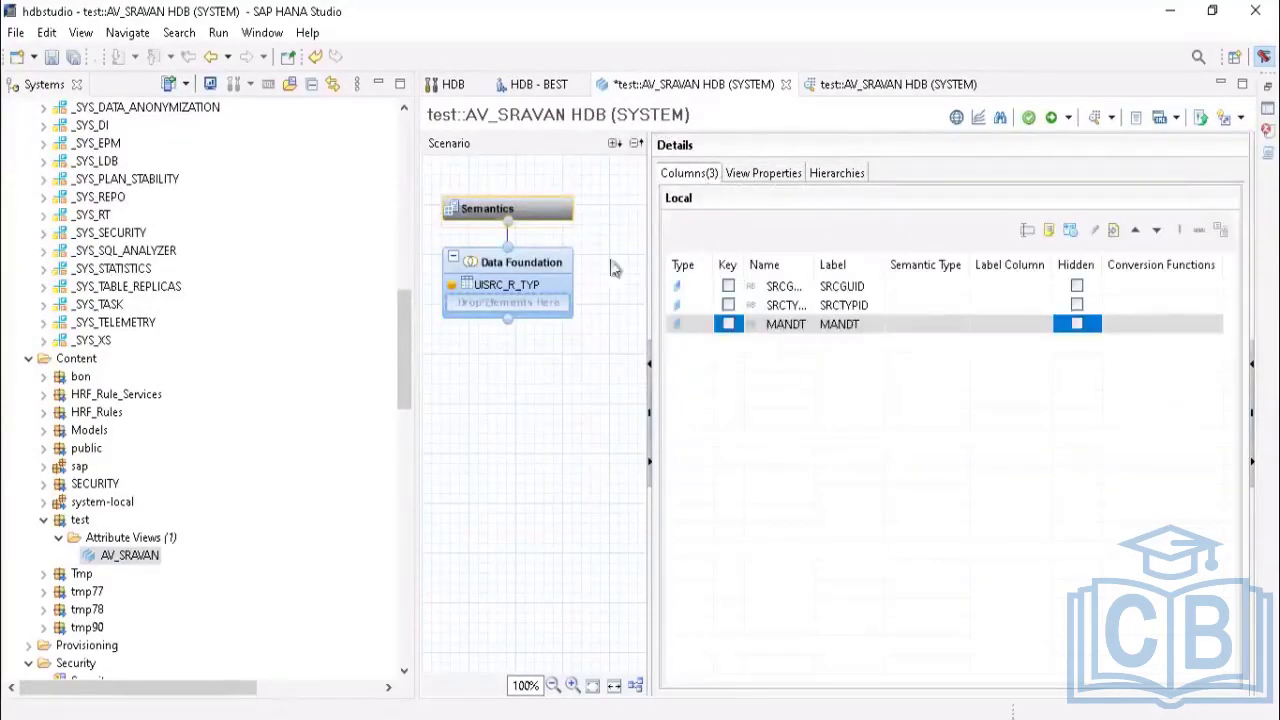
# Step: Remove the UISRC_R_TYP table from the view's Data Foundation
pyautogui.click(513, 287)
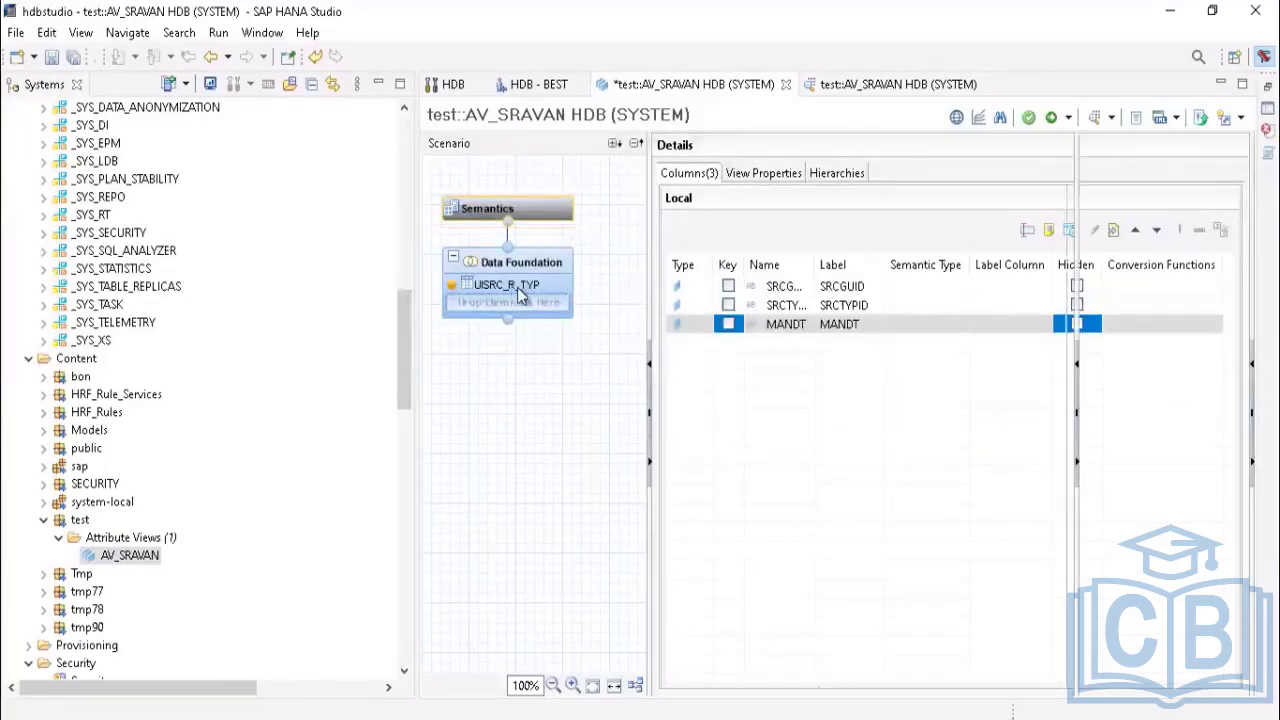
pyautogui.rightClick(855, 232)
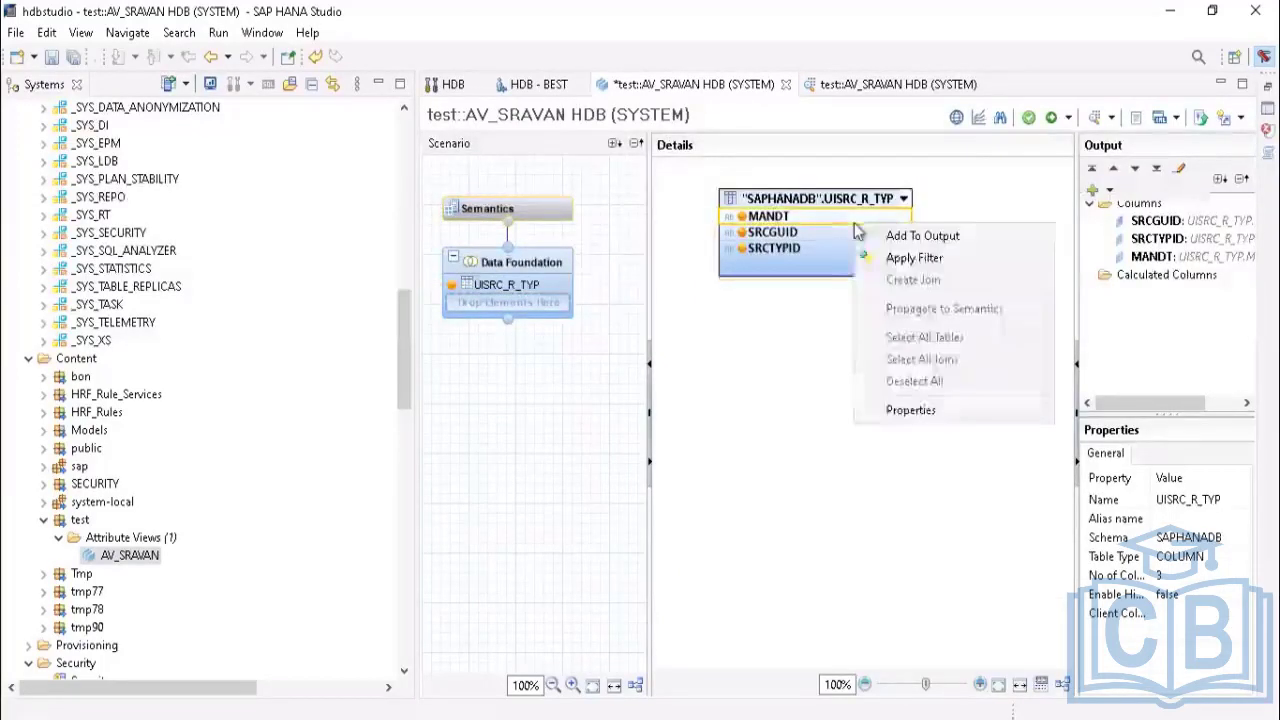
pyautogui.click(775, 370)
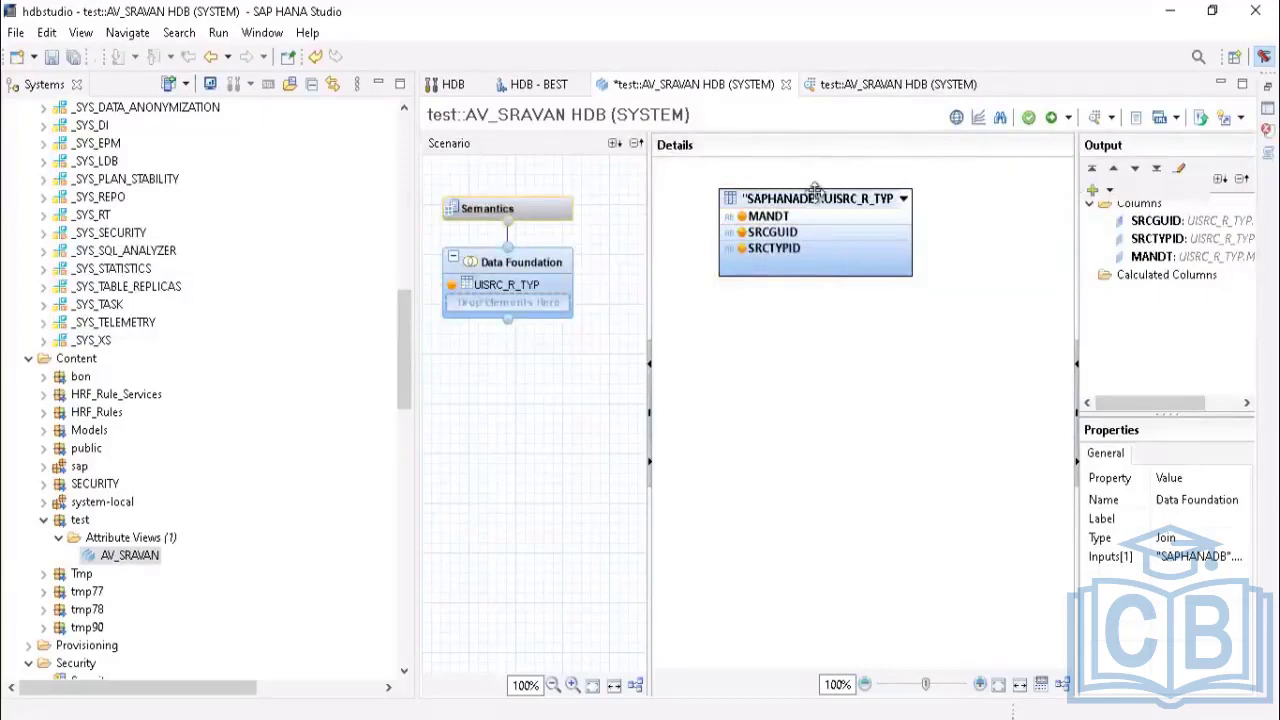
pyautogui.click(836, 208)
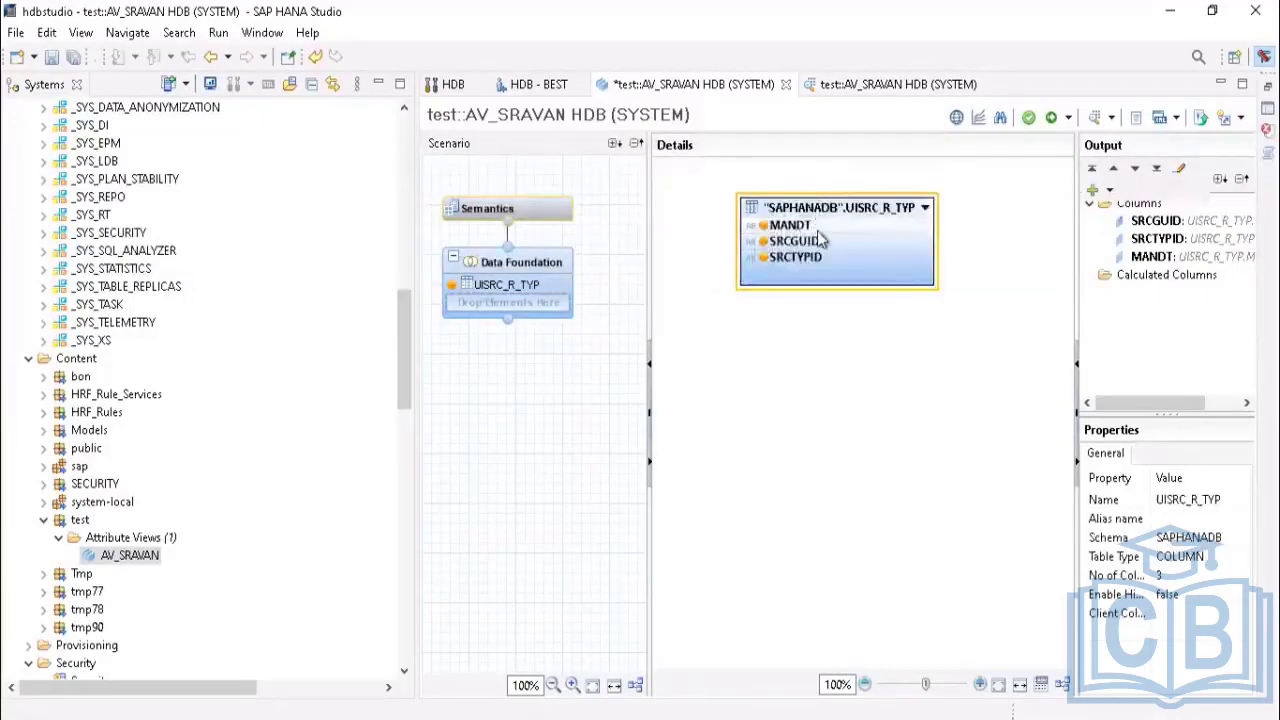
pyautogui.moveTo(817, 230)
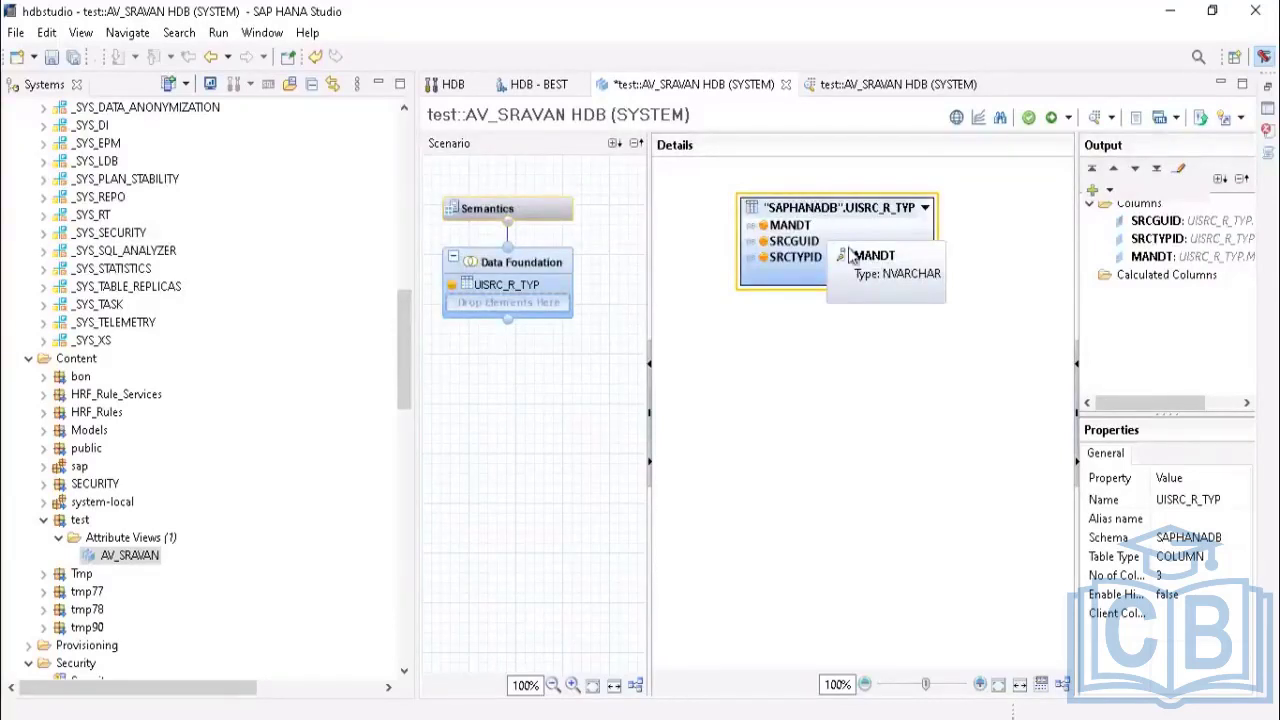
pyautogui.rightClick(848, 210)
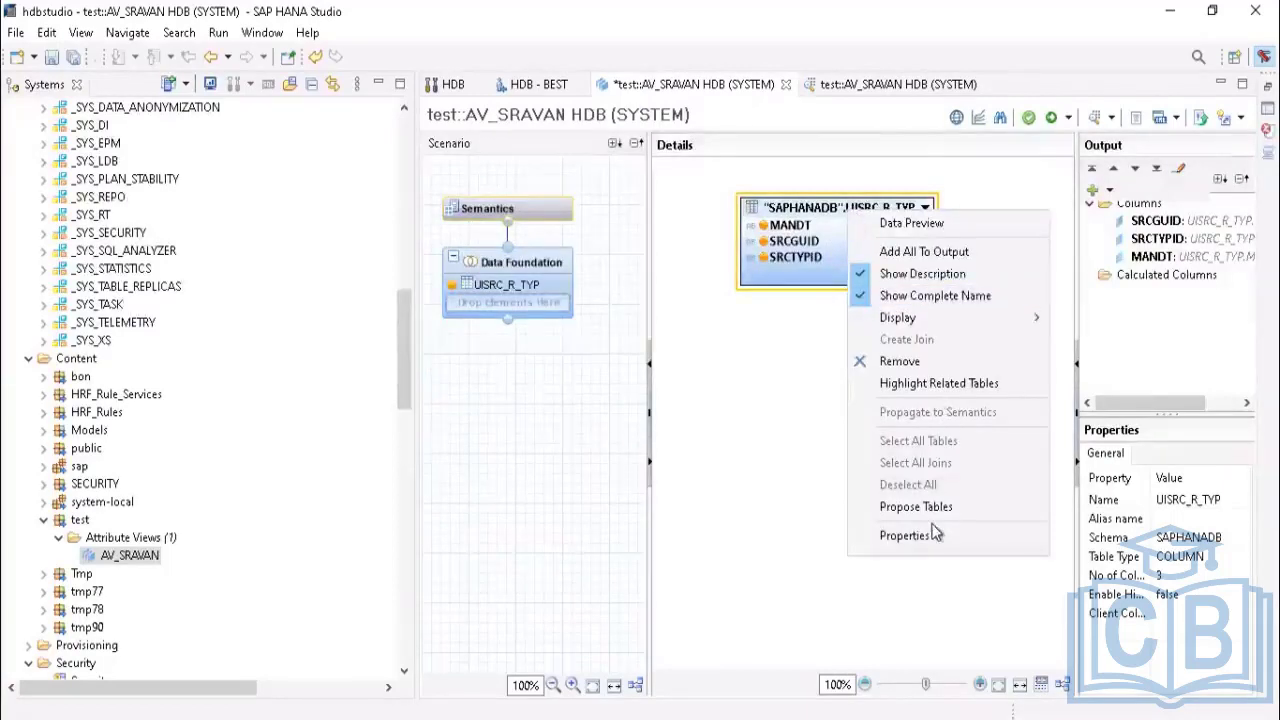
pyautogui.click(900, 361)
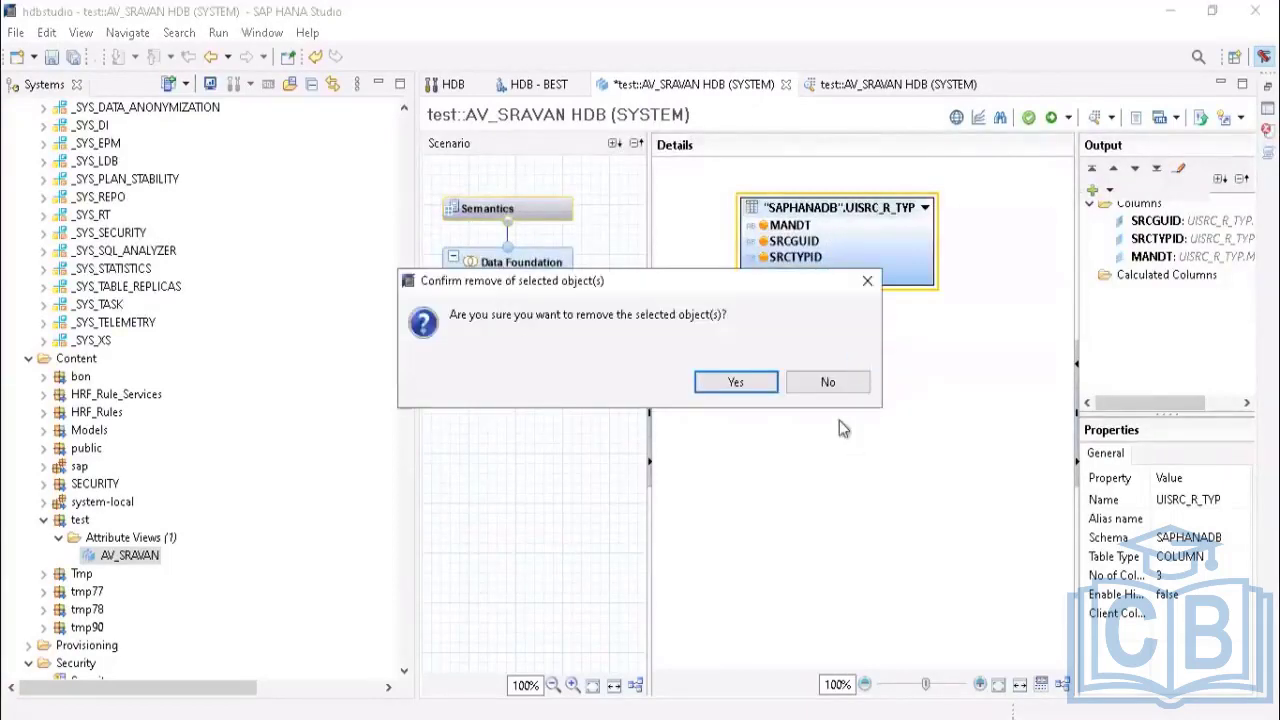
pyautogui.click(737, 382)
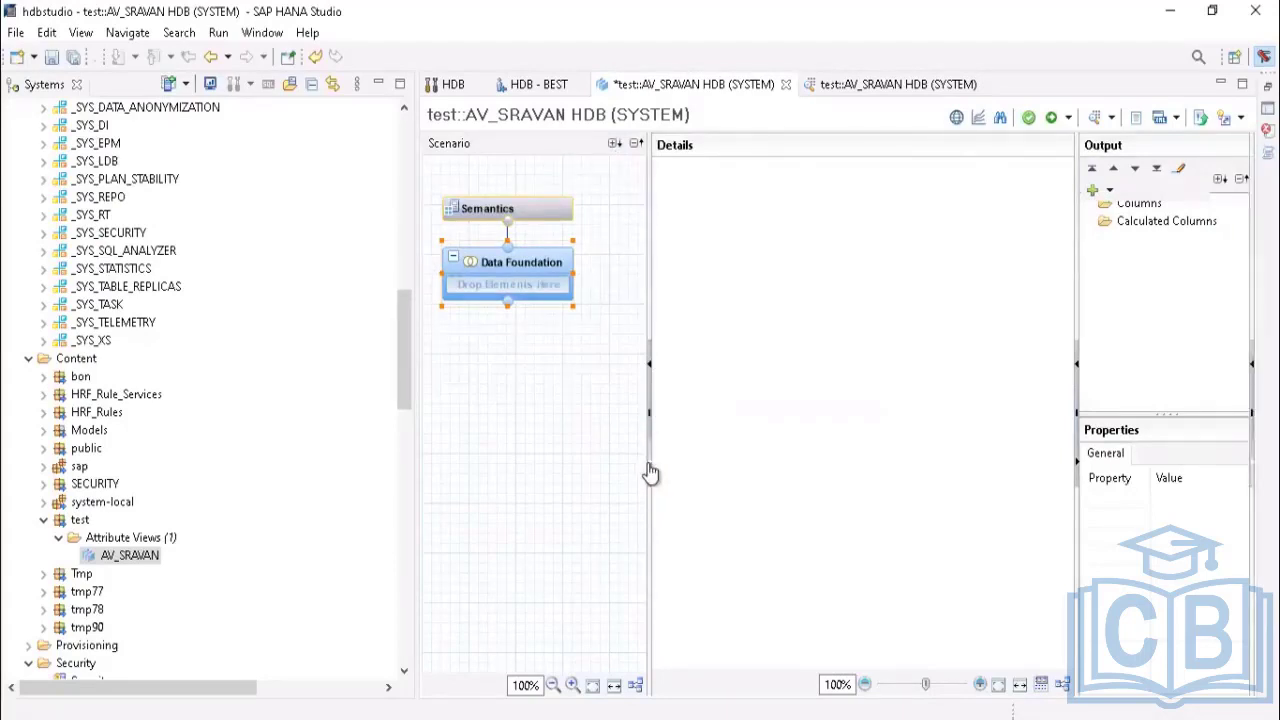
pyautogui.moveTo(650, 473); pyautogui.dragTo(1251, 411)
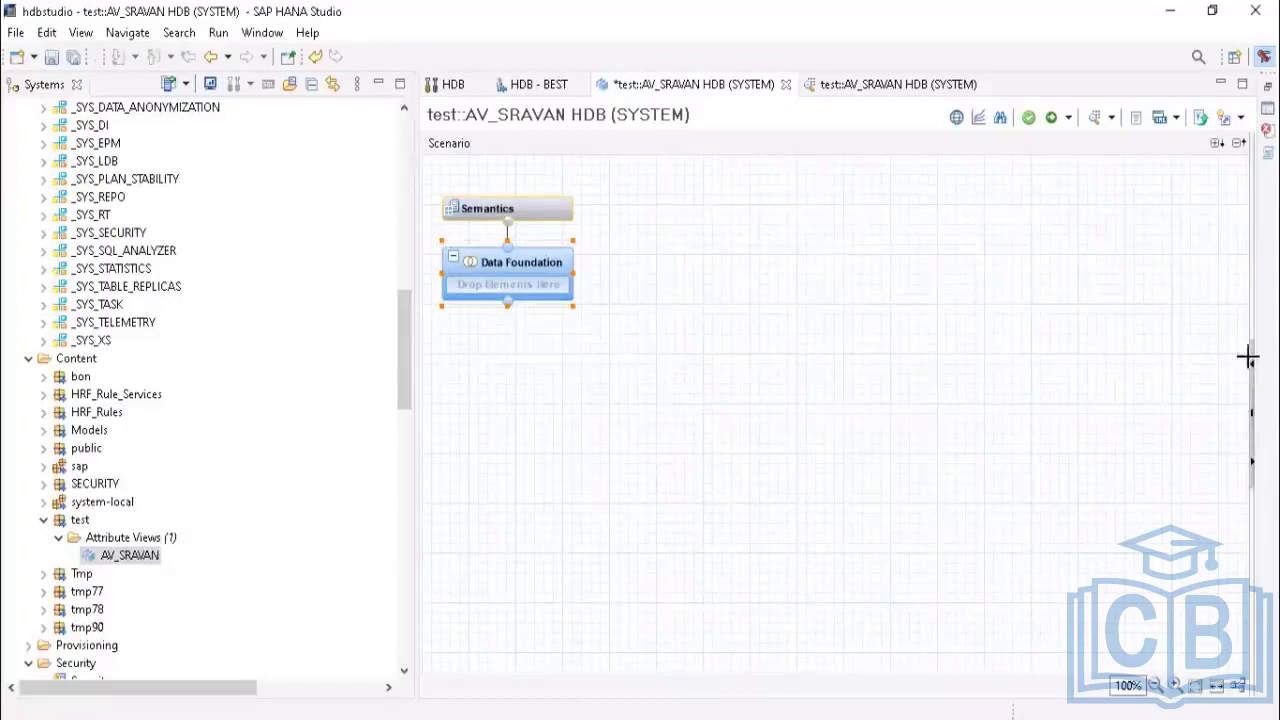
pyautogui.click(590, 257)
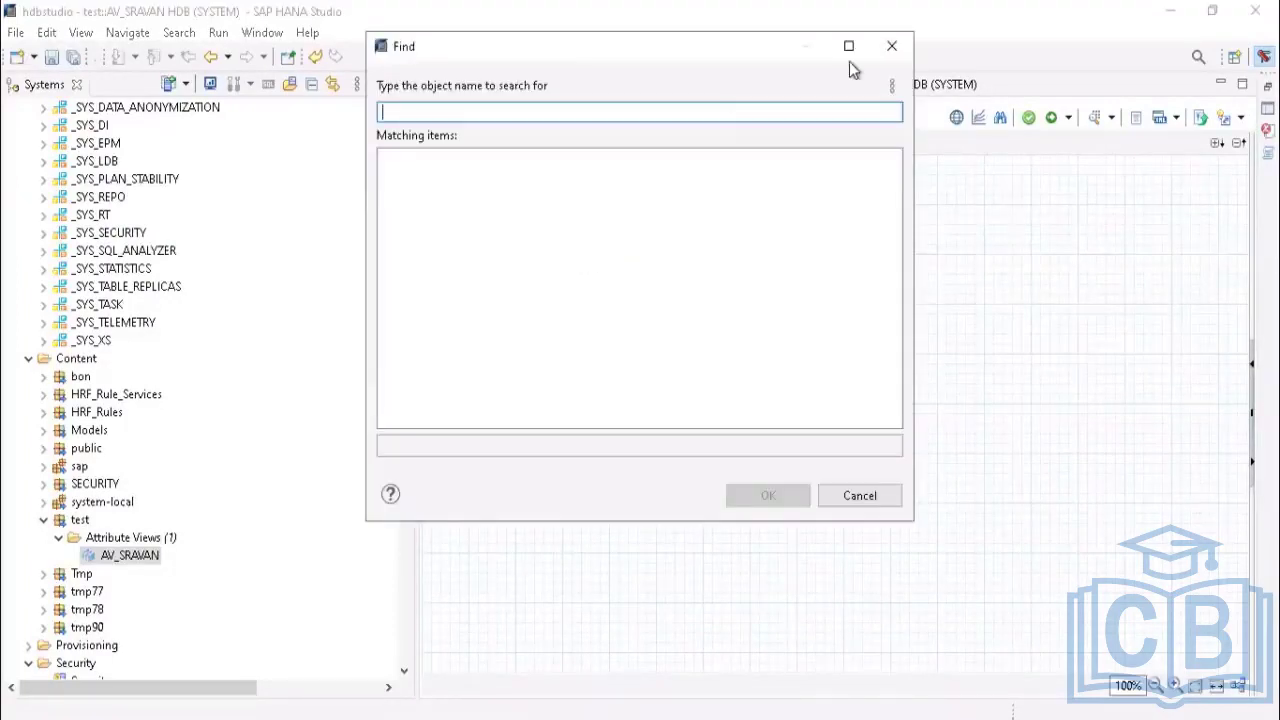
pyautogui.click(891, 46)
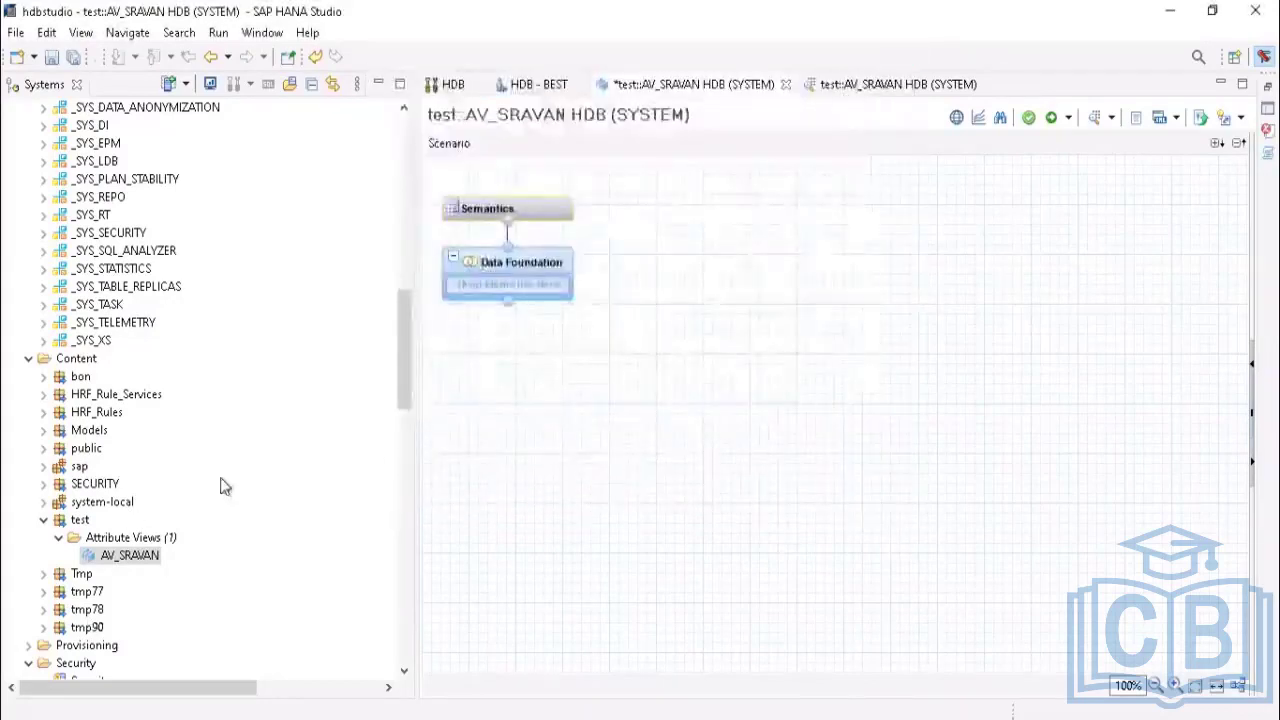
# Step: Expand the attribute views of the Tmp package and open the MDGF_0G_ACCCCDET view
pyautogui.scroll(-3, 225, 487)
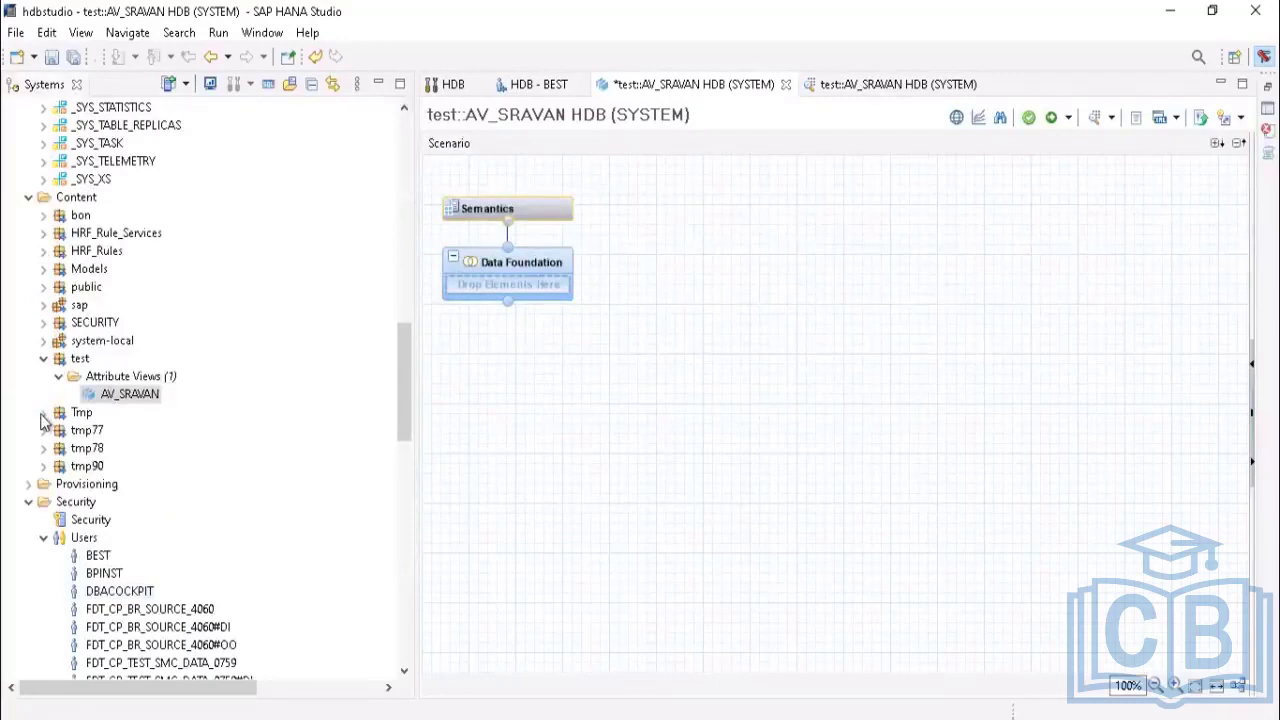
pyautogui.click(44, 413)
pyautogui.click(58, 430)
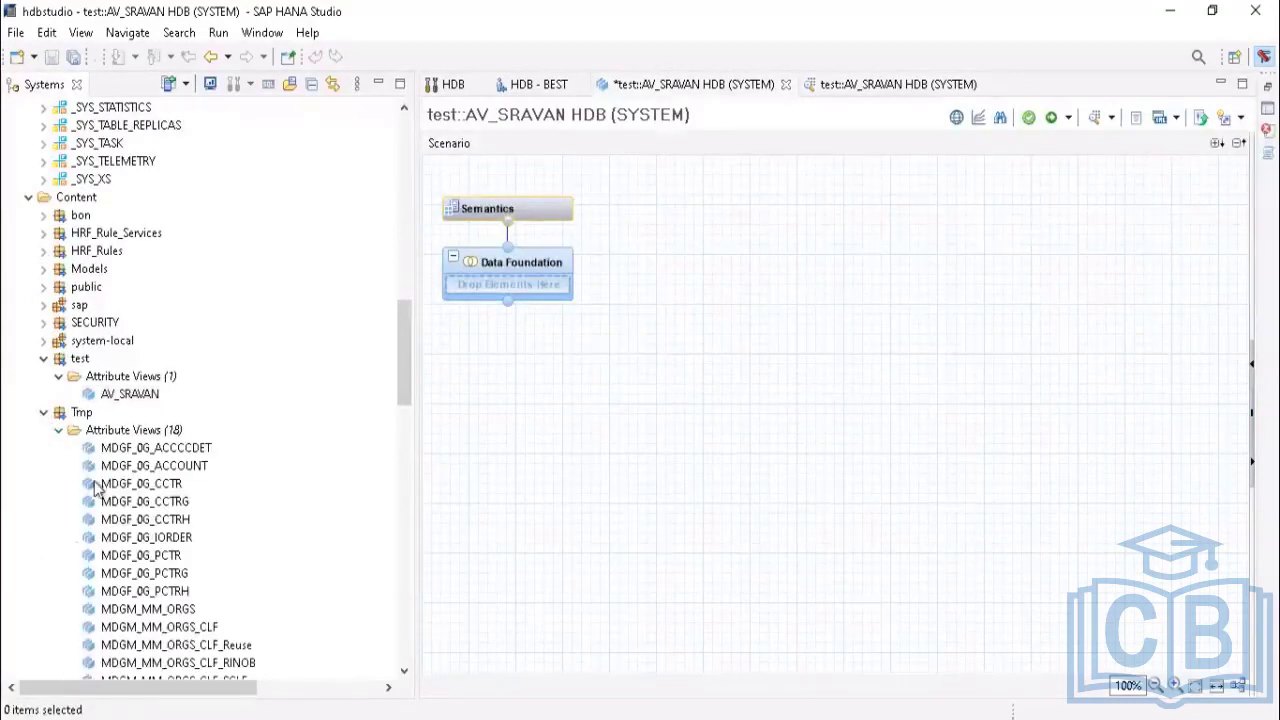
pyautogui.scroll(-2, 143, 512)
pyautogui.scroll(-1, 143, 512)
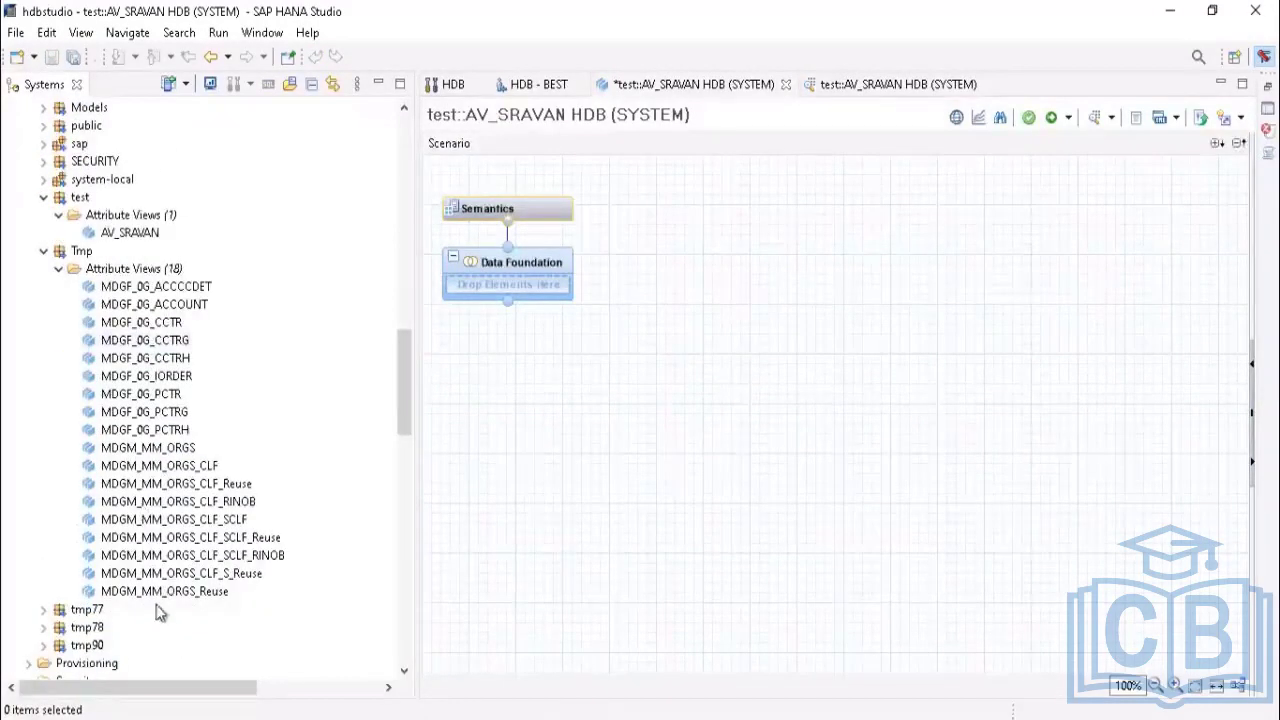
pyautogui.click(160, 289)
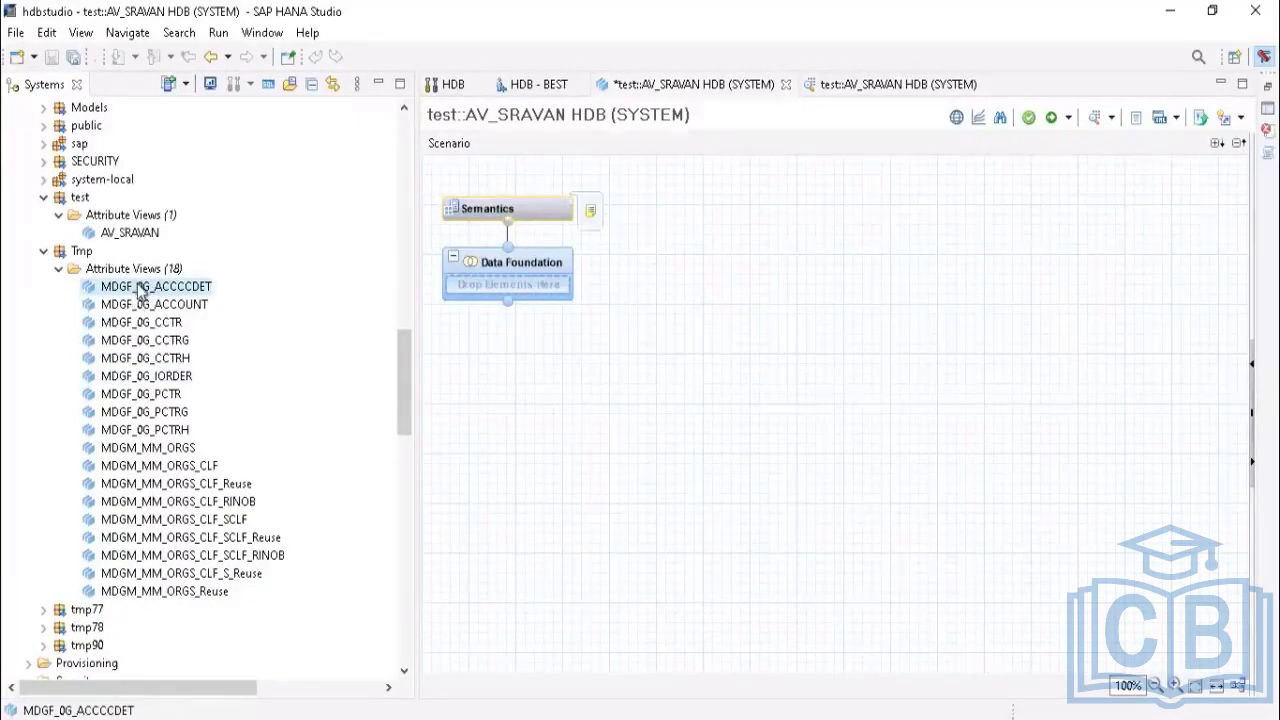
pyautogui.moveTo(140, 290); pyautogui.dragTo(508, 284)
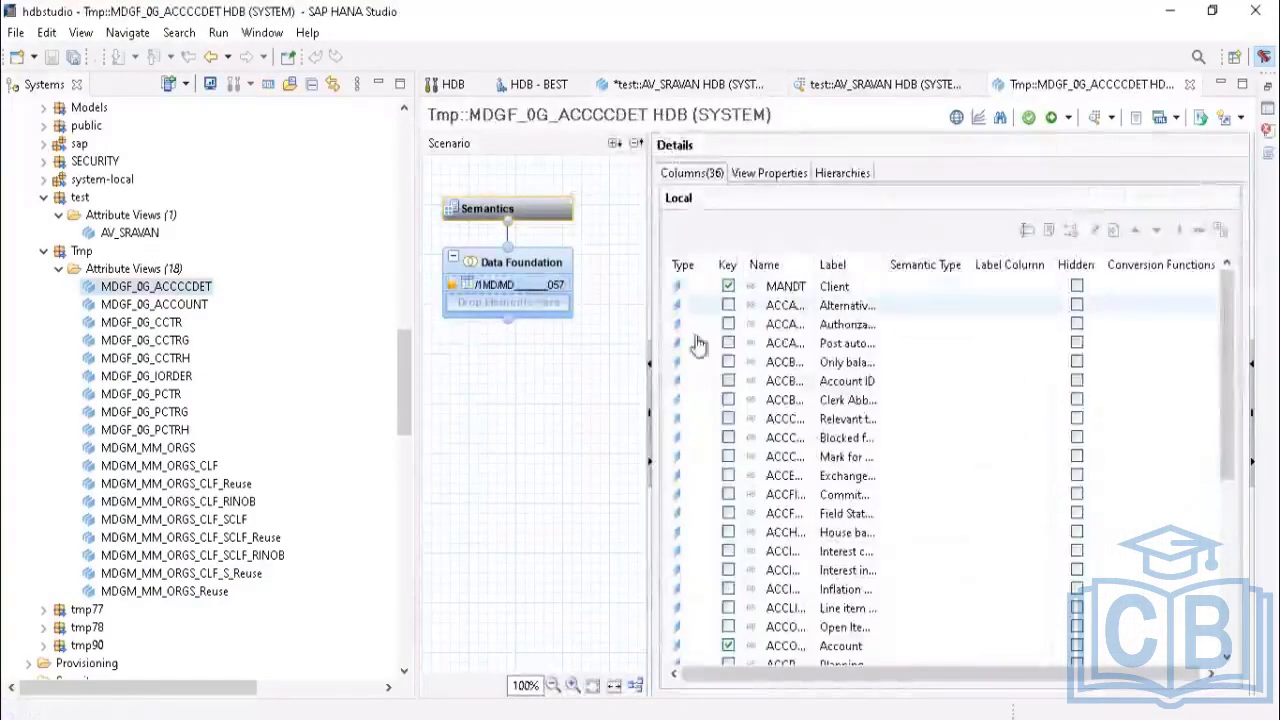
# Step: Review the columns of MDGF_0G_ACCCCDET in its Semantics node and in the source table of its Data Foundation
pyautogui.scroll(-5, 840, 392)
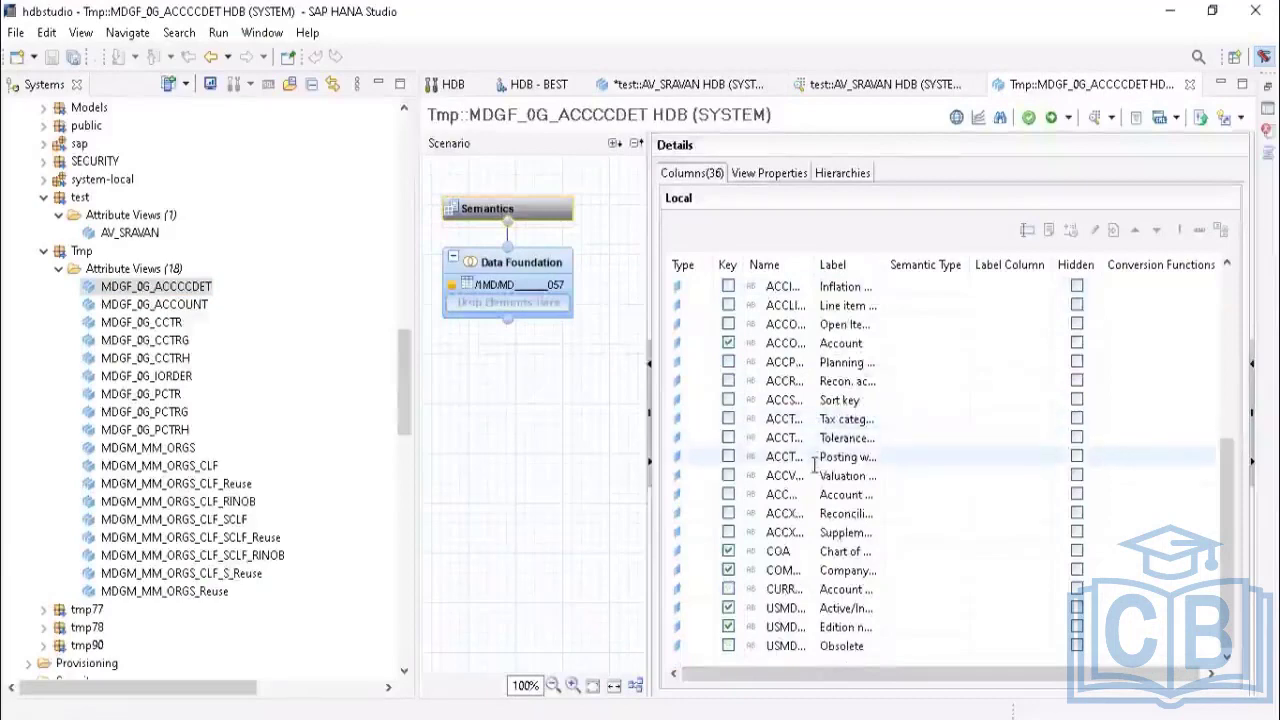
pyautogui.scroll(5, 815, 466)
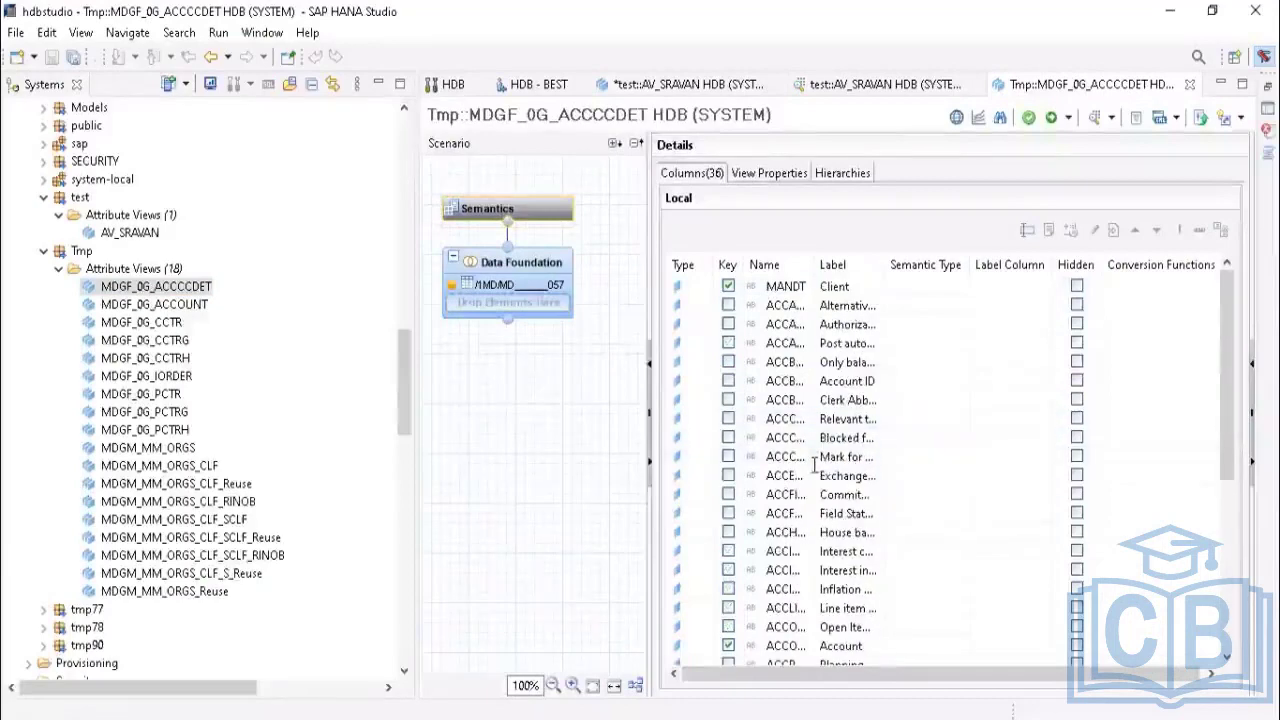
pyautogui.click(505, 288)
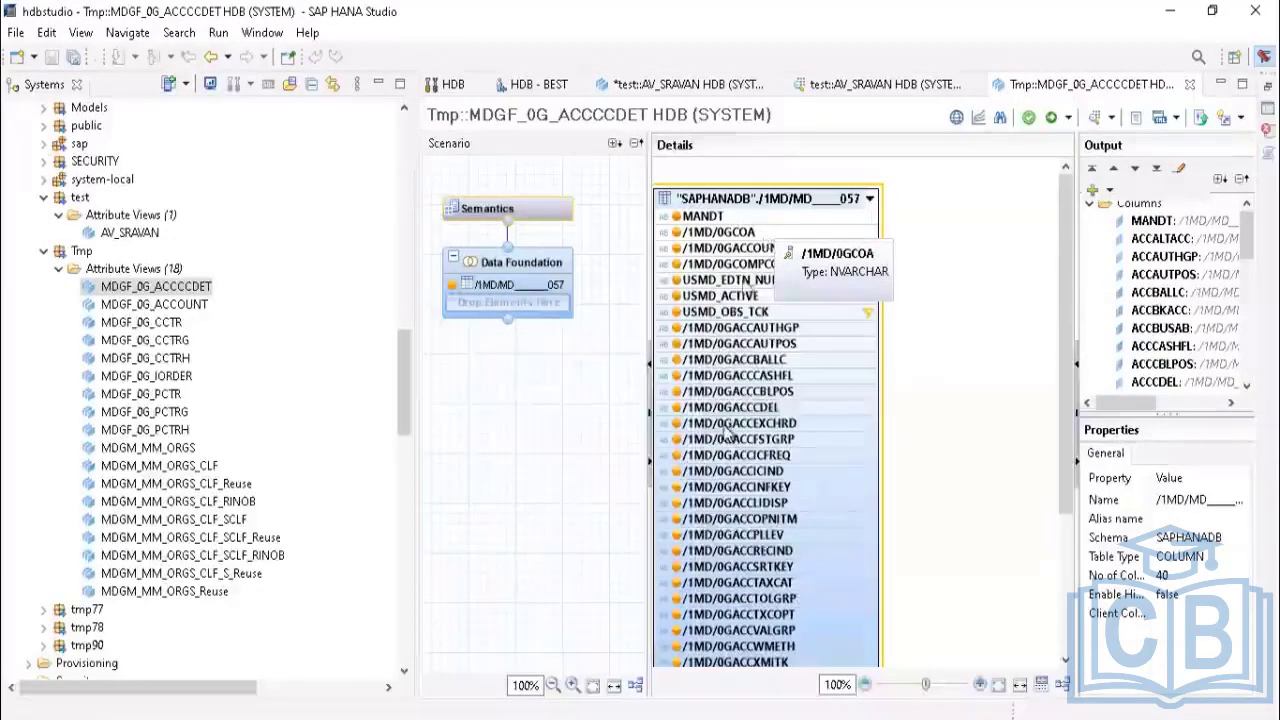
pyautogui.scroll(-5, 728, 432)
pyautogui.scroll(5, 728, 432)
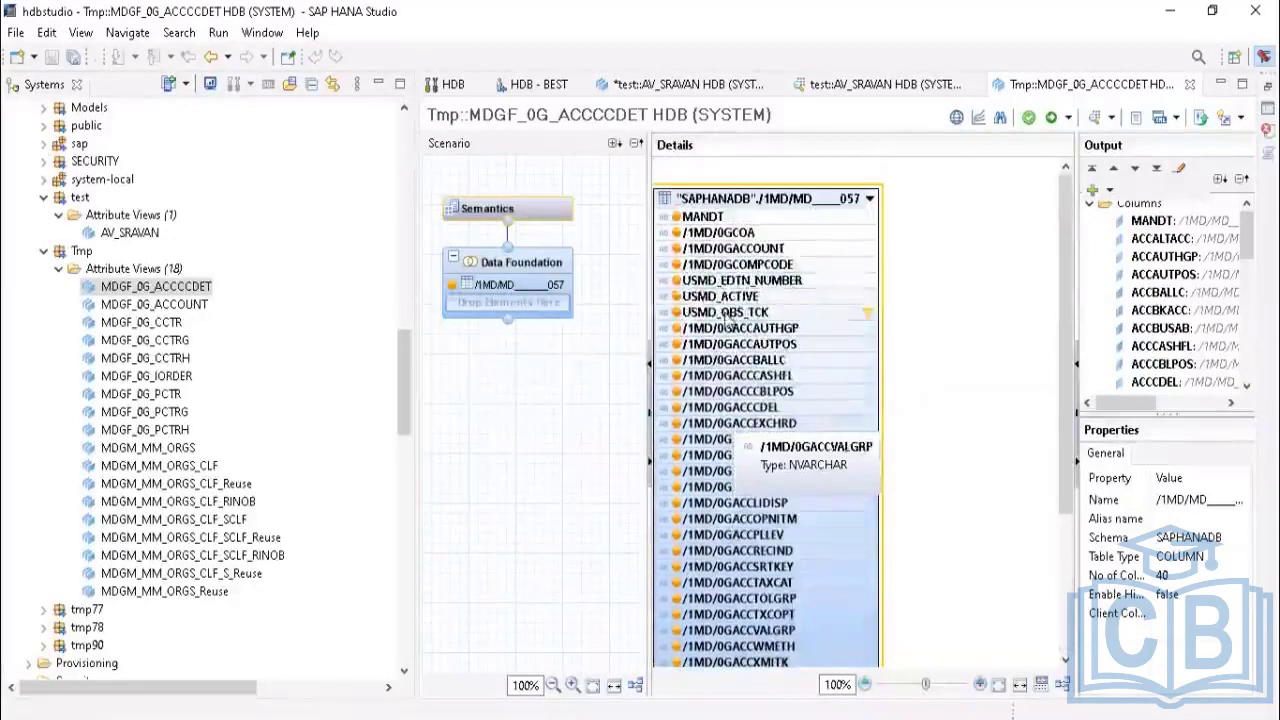
# Step: Open MDGF_0G_ACCCCDET in the Data Preview editor and chart ACCICIND as the value with ACCOPNITM and ACCLIDISP as labels
pyautogui.click(1111, 119)
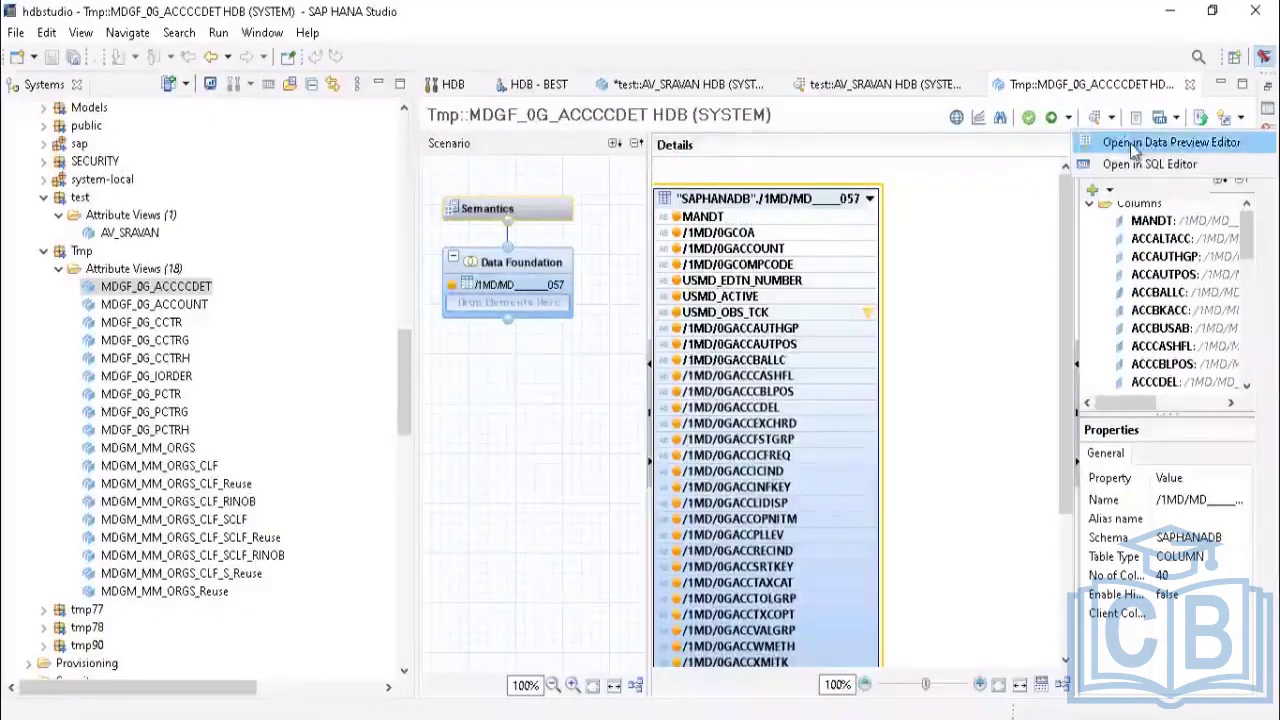
pyautogui.click(1130, 143)
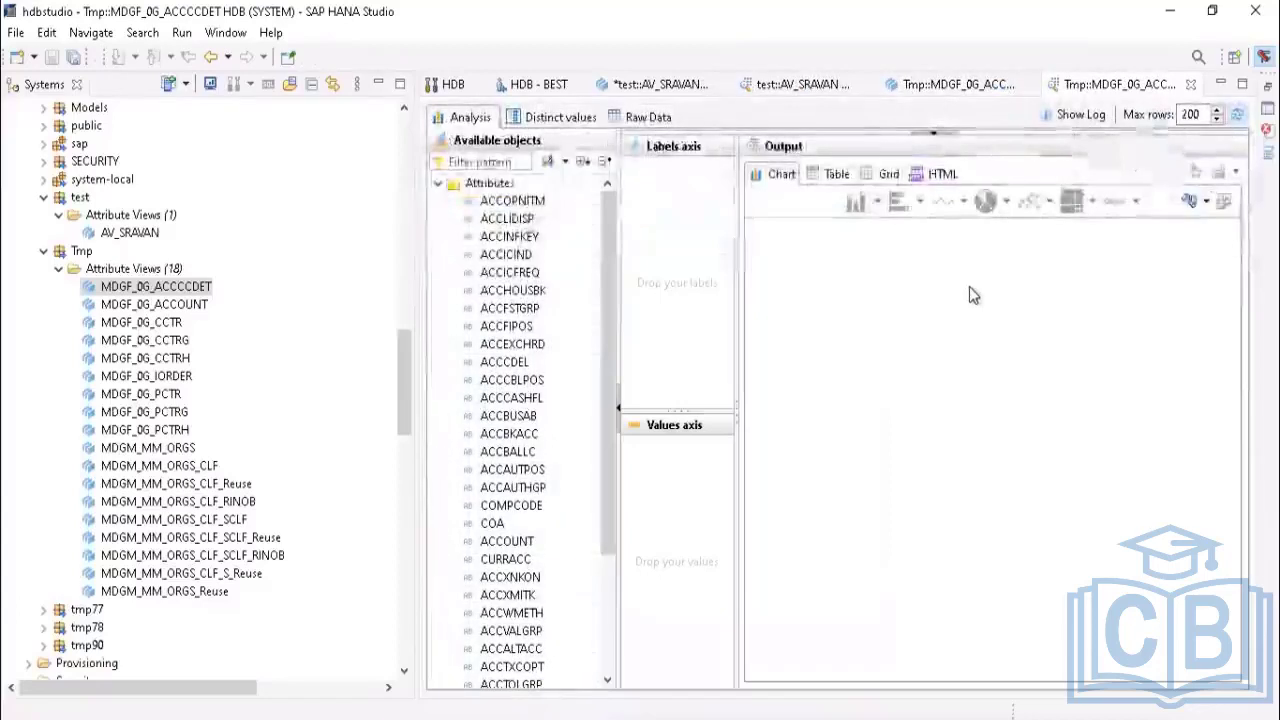
pyautogui.moveTo(508, 201); pyautogui.dragTo(665, 255)
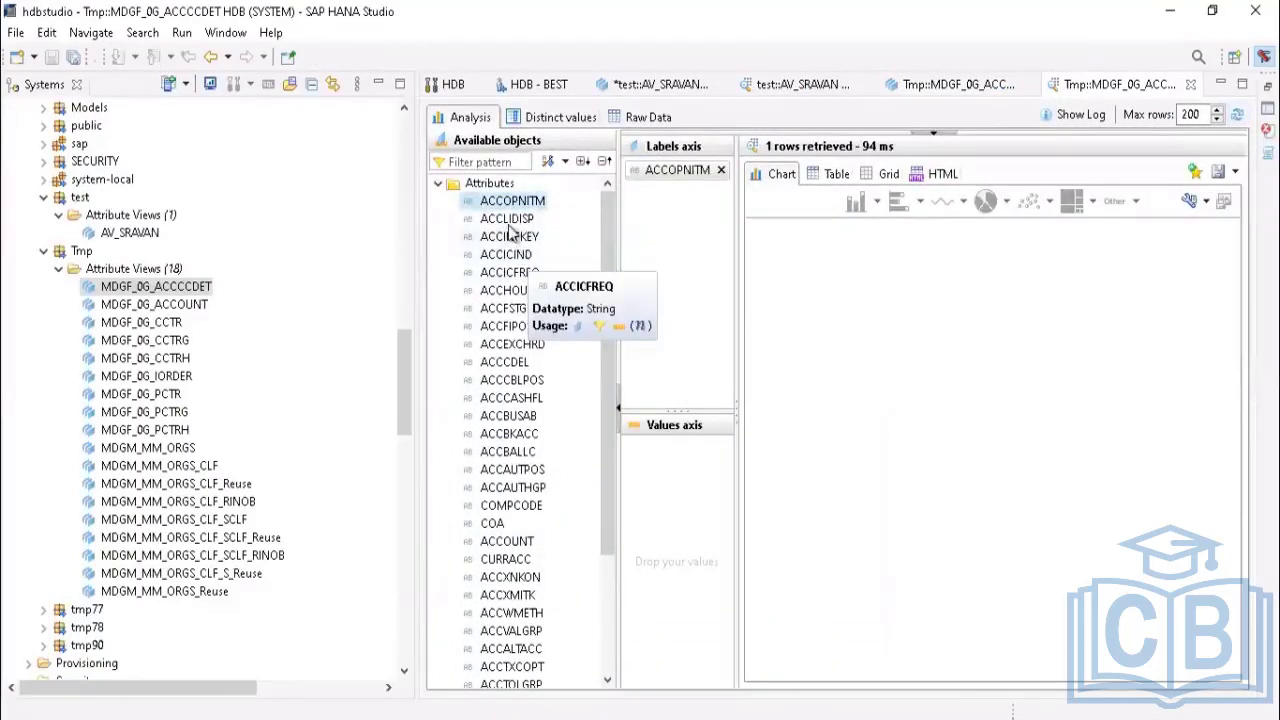
pyautogui.moveTo(506, 218); pyautogui.dragTo(675, 255)
pyautogui.moveTo(505, 256); pyautogui.dragTo(697, 516)
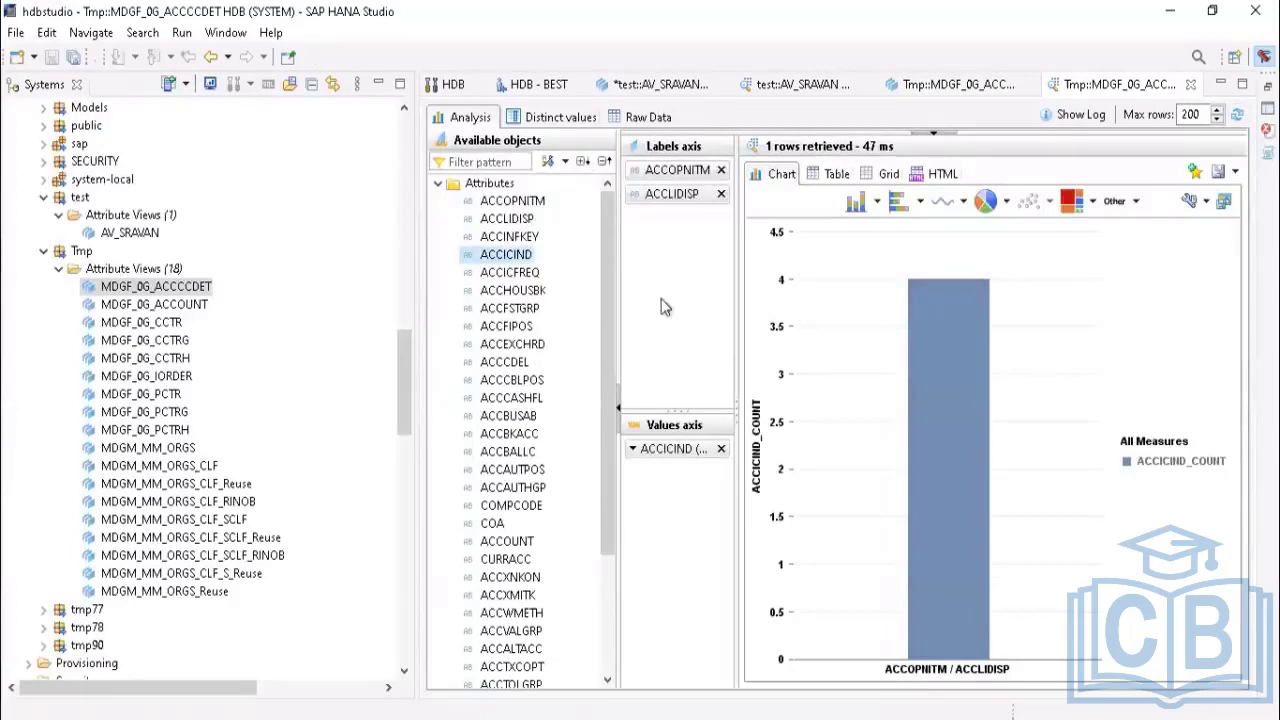
# Step: Extend the analysis with the labels ACCHOUSBK and ACCFSTGRP and the values ACCEXCHRD and ACCCBLPOS
pyautogui.moveTo(512, 290); pyautogui.dragTo(643, 294)
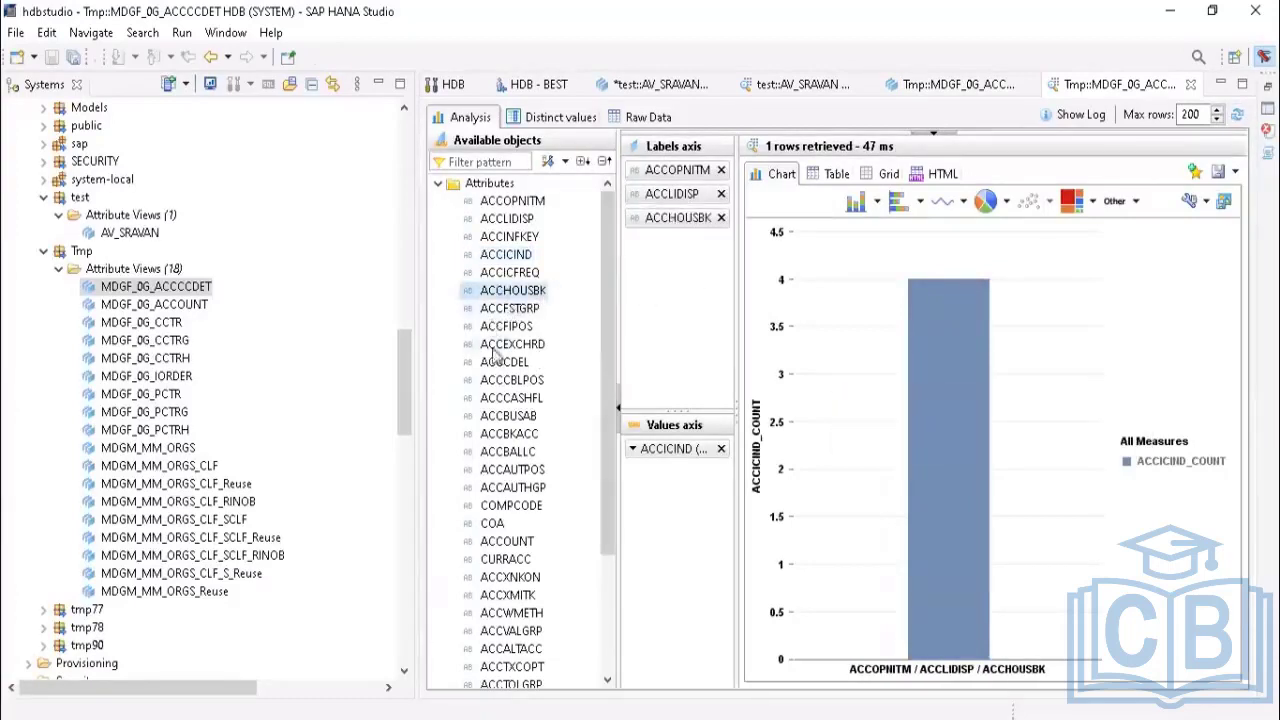
pyautogui.moveTo(508, 344); pyautogui.dragTo(674, 505)
pyautogui.moveTo(510, 308); pyautogui.dragTo(646, 280)
pyautogui.moveTo(512, 380); pyautogui.dragTo(689, 536)
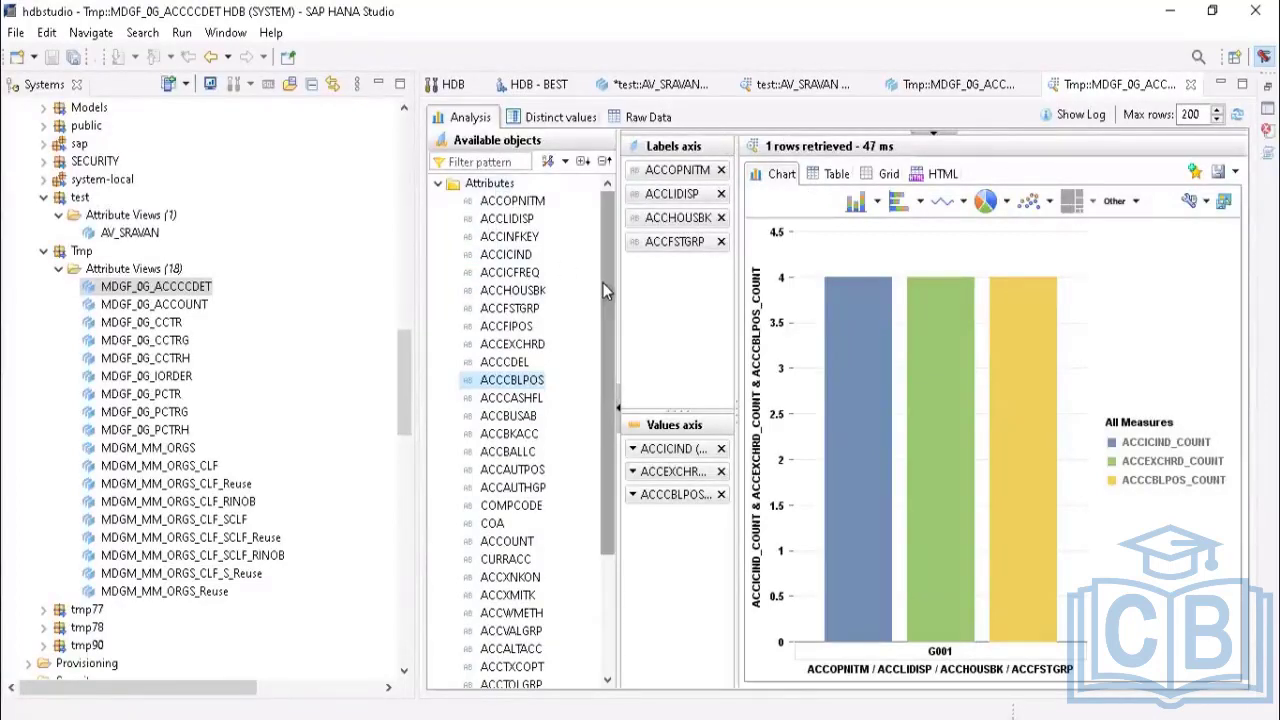
pyautogui.moveTo(603, 283); pyautogui.dragTo(606, 218)
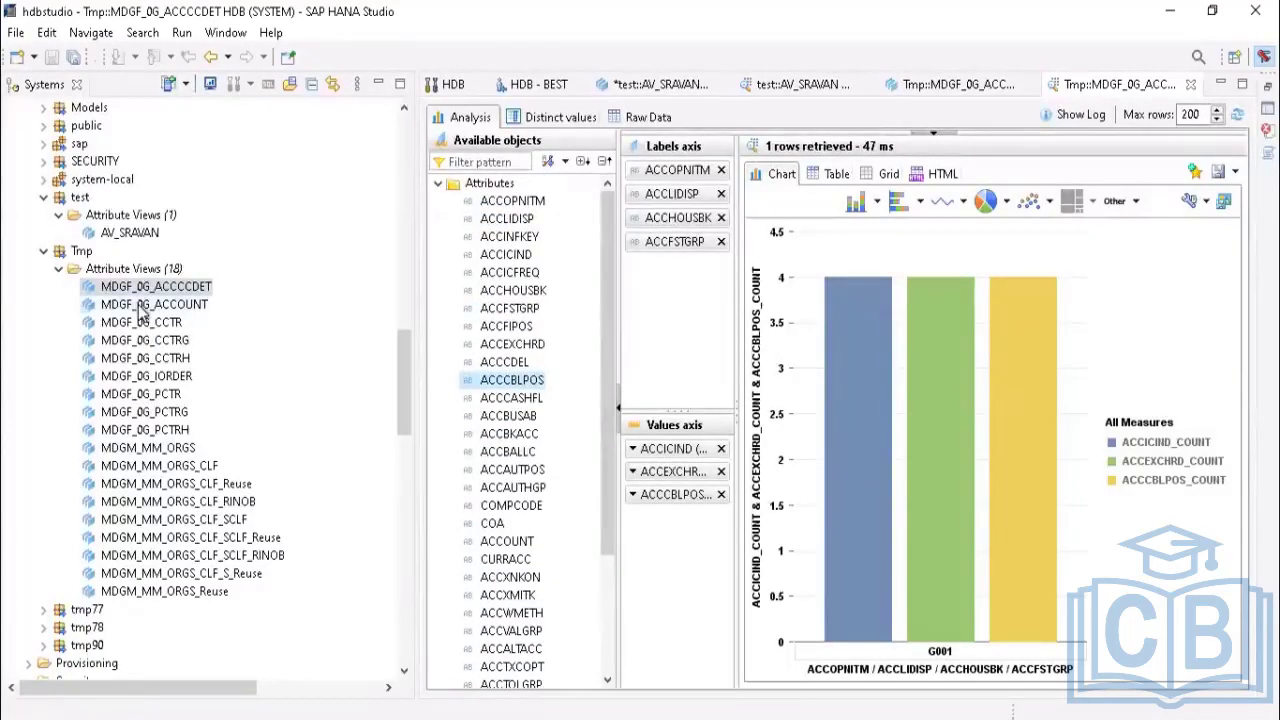
# Step: Close the MDGF_0G_ACCCCDET data preview and definition, and open the MDGF_0G_CCTR attribute view from the Tmp package
pyautogui.click(1191, 86)
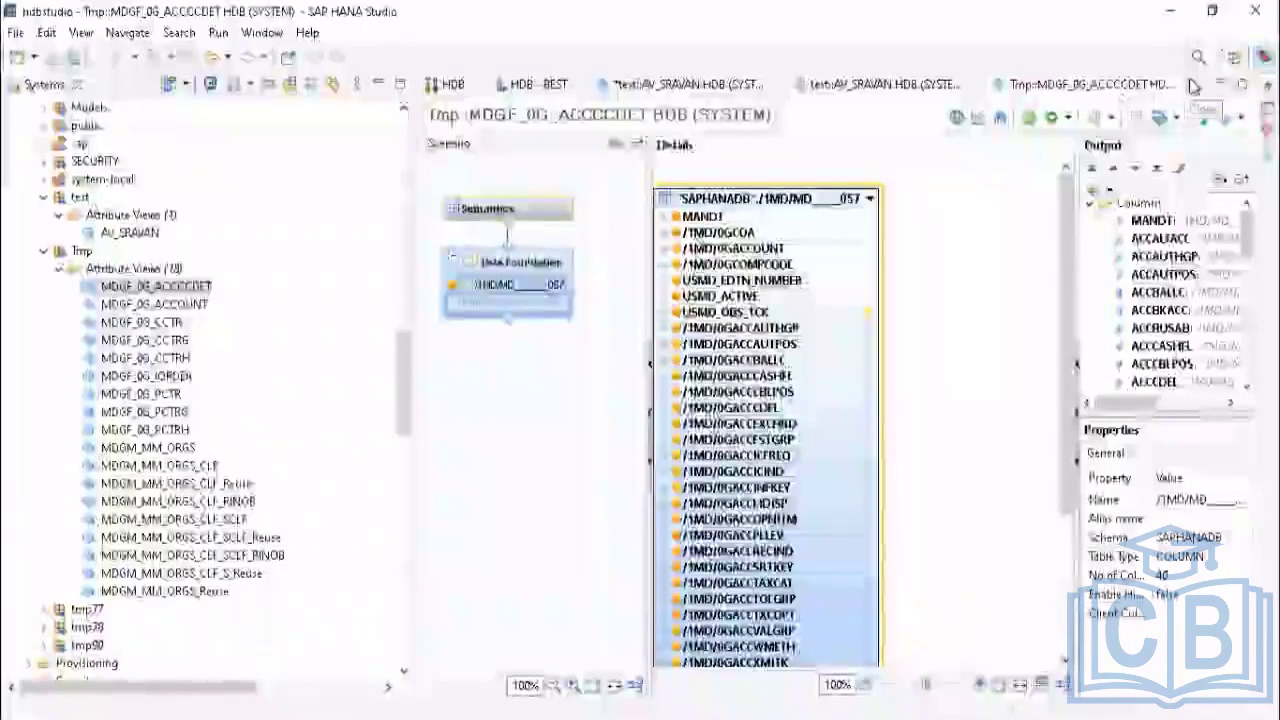
pyautogui.click(1191, 86)
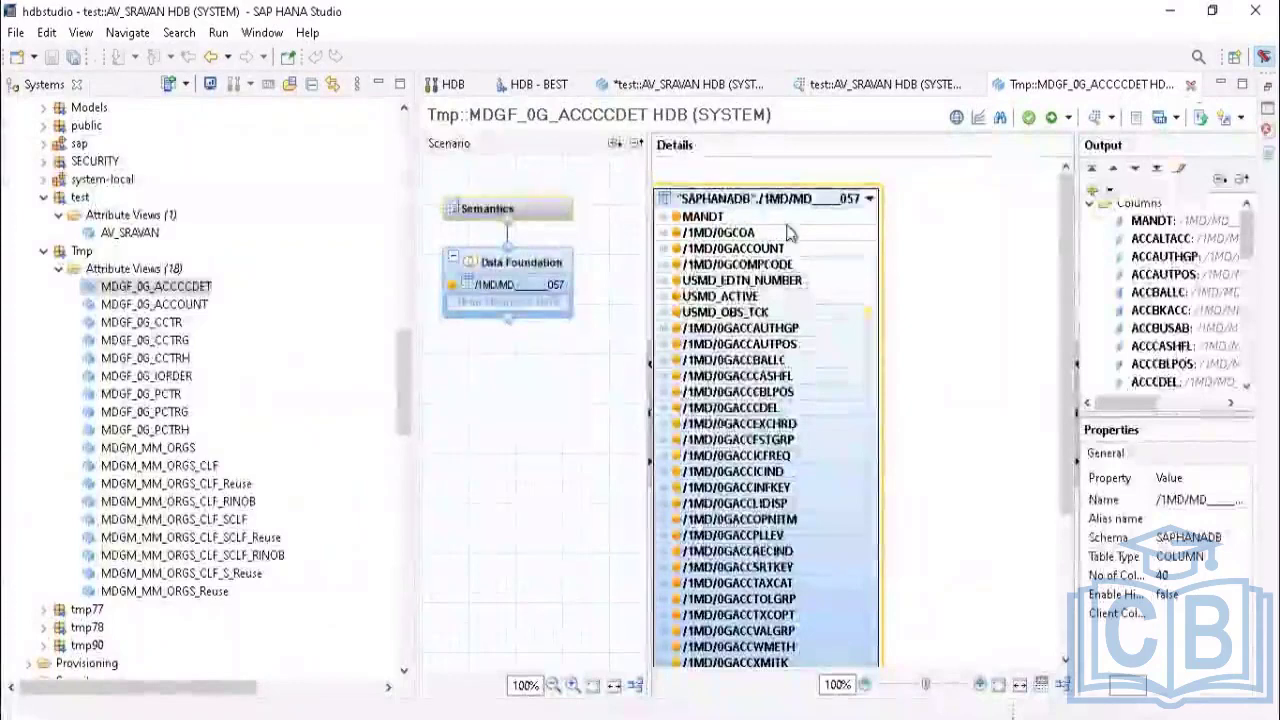
pyautogui.click(141, 323)
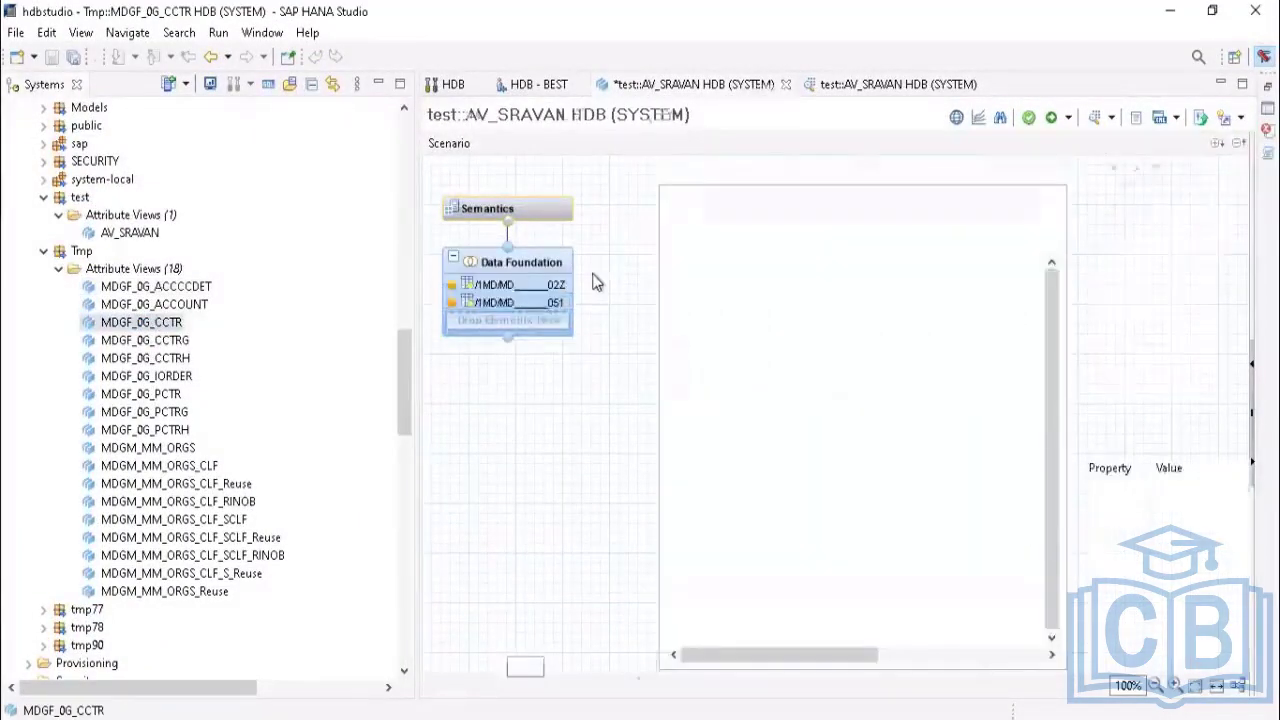
# Step: Review the columns and view properties of MDGF_0G_CCTR, widening the Label column until the full labels are readable
pyautogui.scroll(-8, 769, 447)
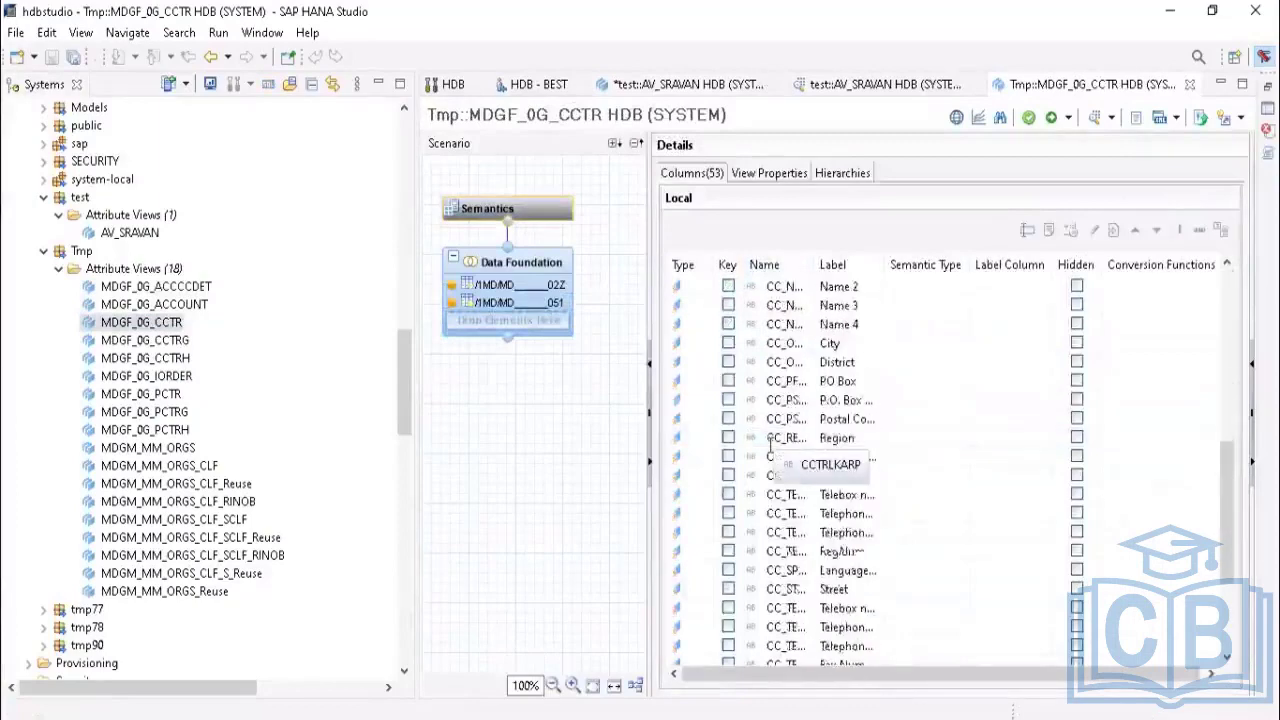
pyautogui.scroll(8, 768, 453)
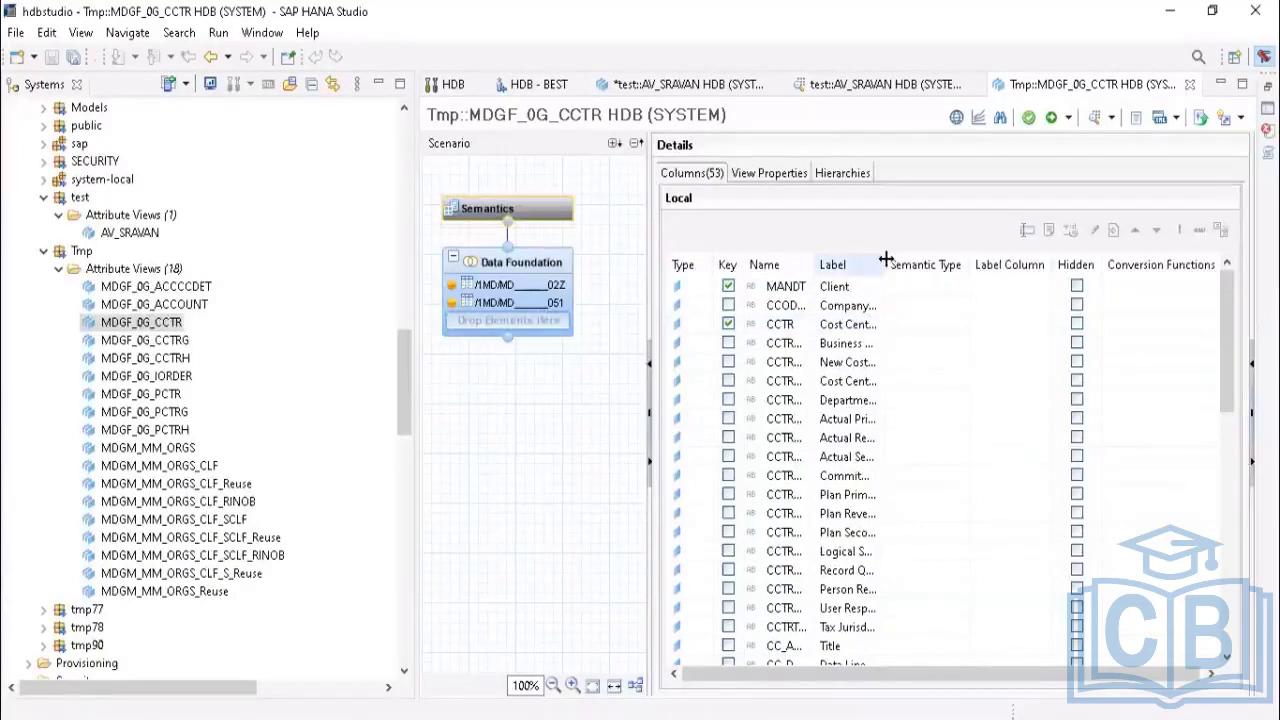
pyautogui.moveTo(886, 262); pyautogui.dragTo(928, 265)
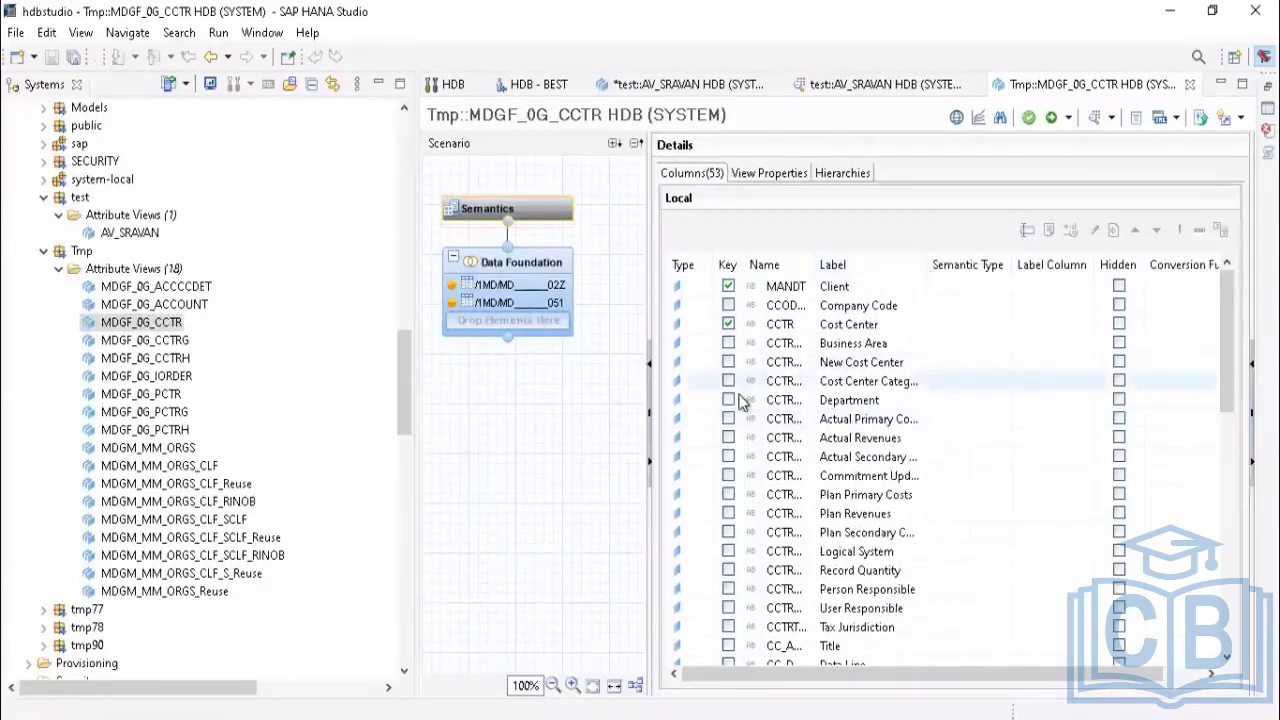
pyautogui.scroll(-5, 740, 402)
pyautogui.scroll(-6, 743, 405)
pyautogui.scroll(6, 750, 440)
pyautogui.scroll(5, 750, 440)
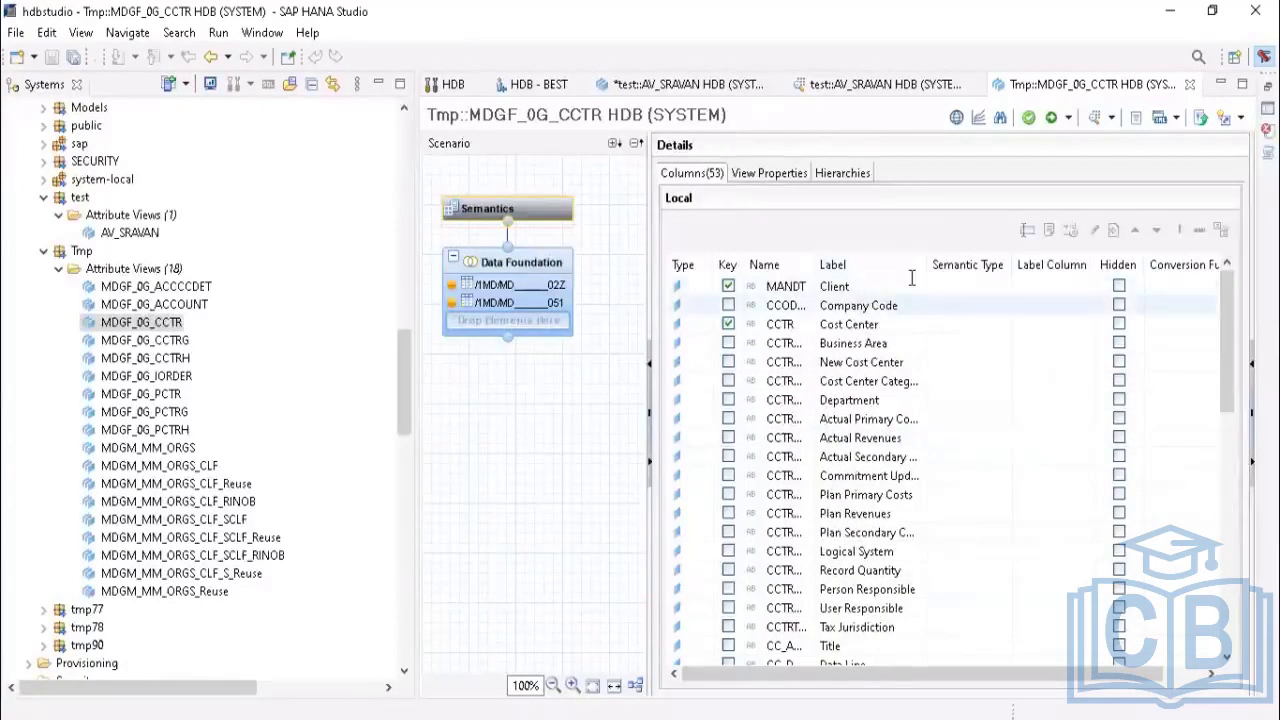
pyautogui.moveTo(927, 264); pyautogui.dragTo(971, 263)
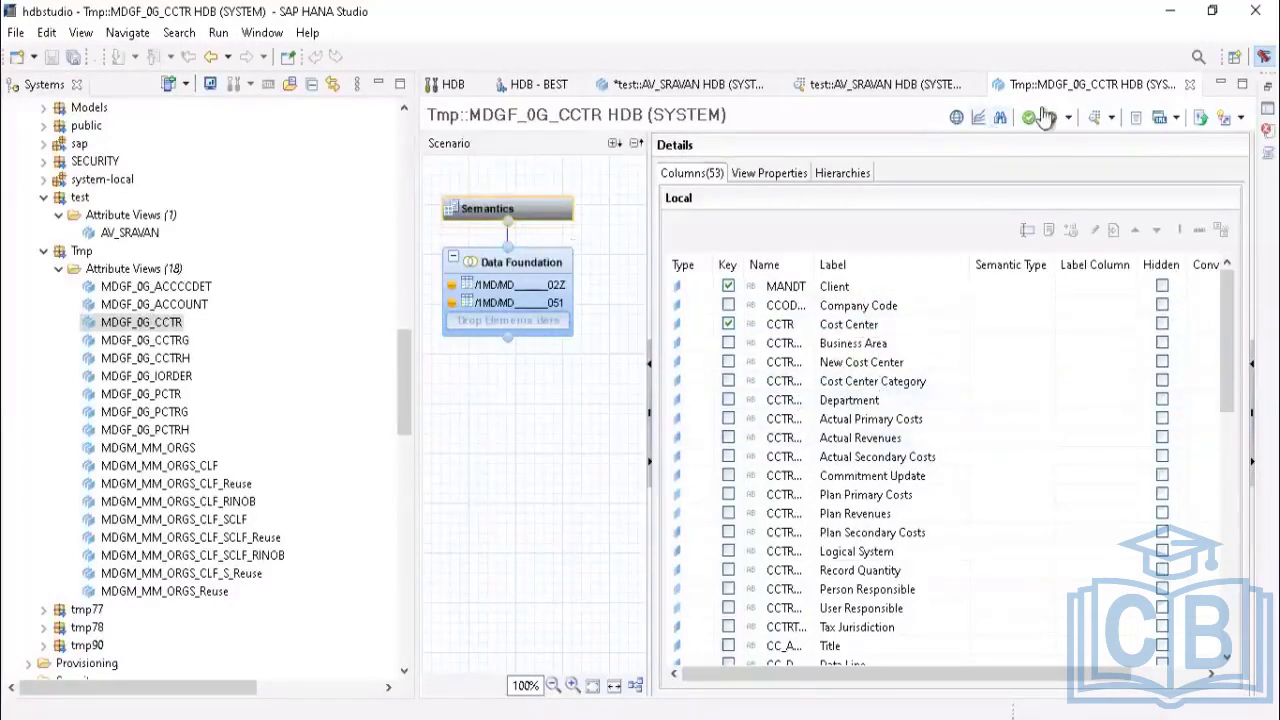
pyautogui.click(776, 173)
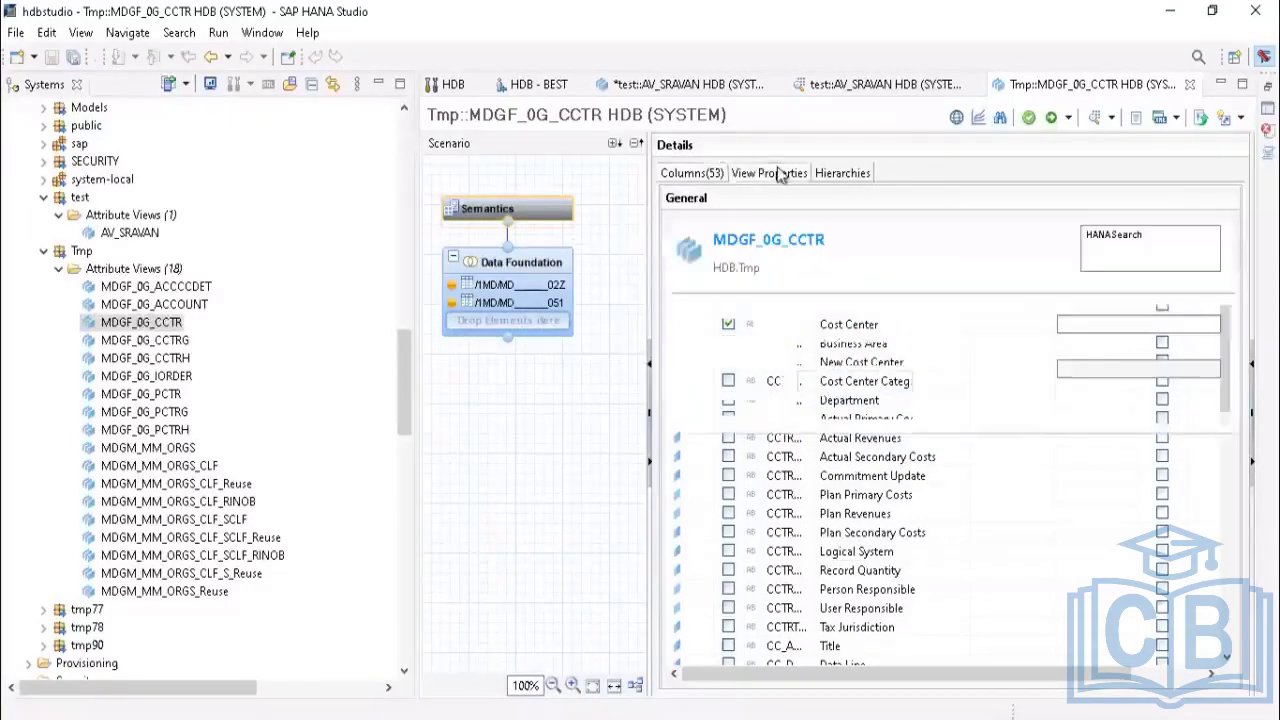
pyautogui.click(716, 176)
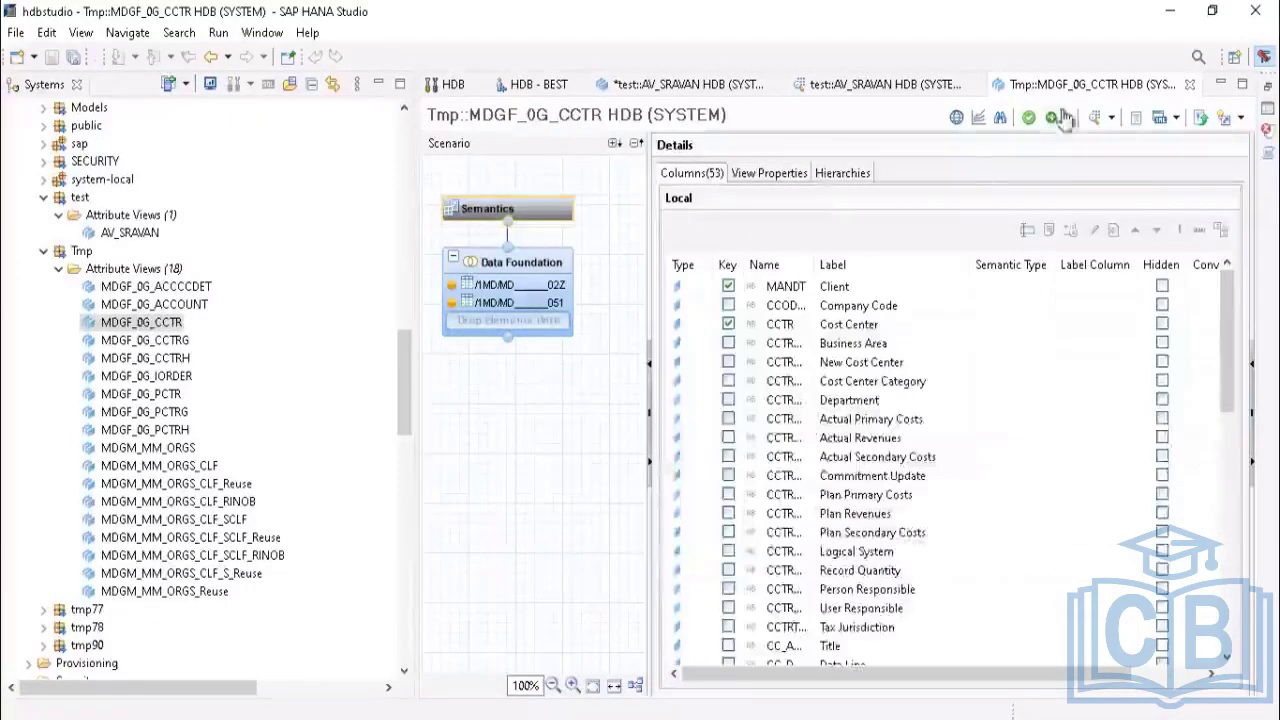
# Step: Open MDGF_0G_CCTR in the Data Preview editor and analyze CC_DRNAM as the value with CC_NAME3 and CC_NAME2 as labels
pyautogui.click(1114, 119)
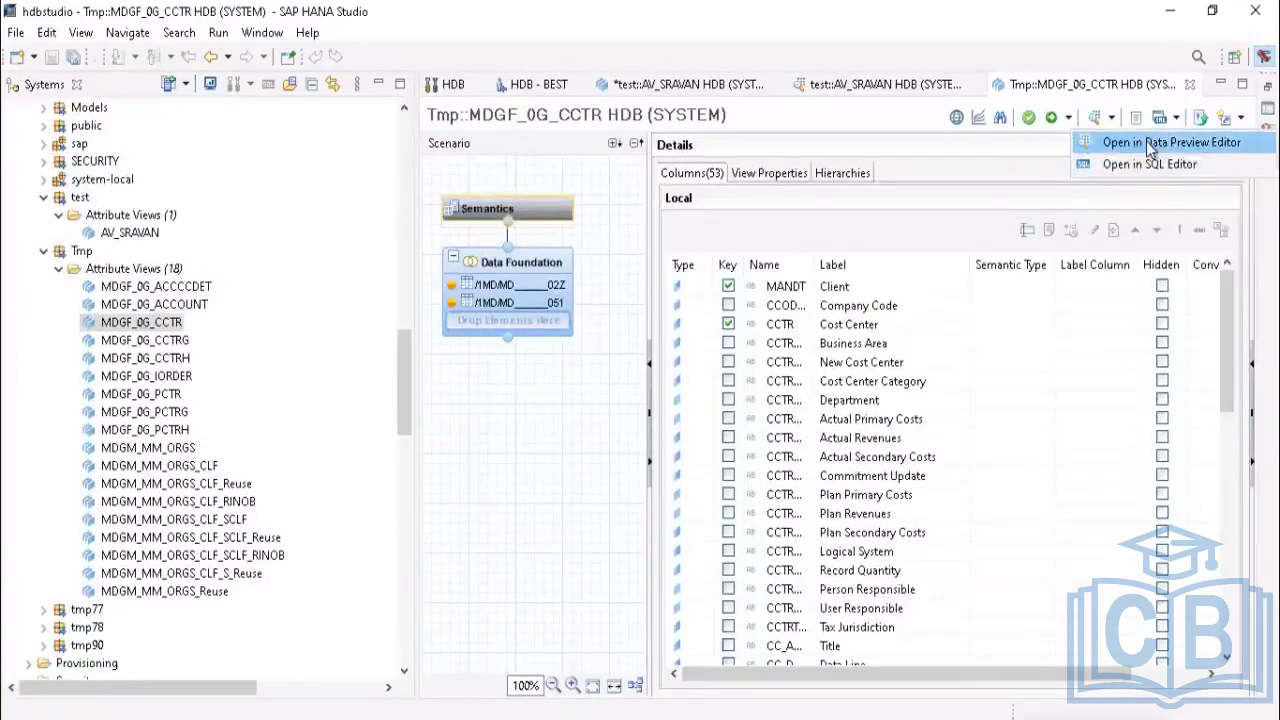
pyautogui.click(1150, 144)
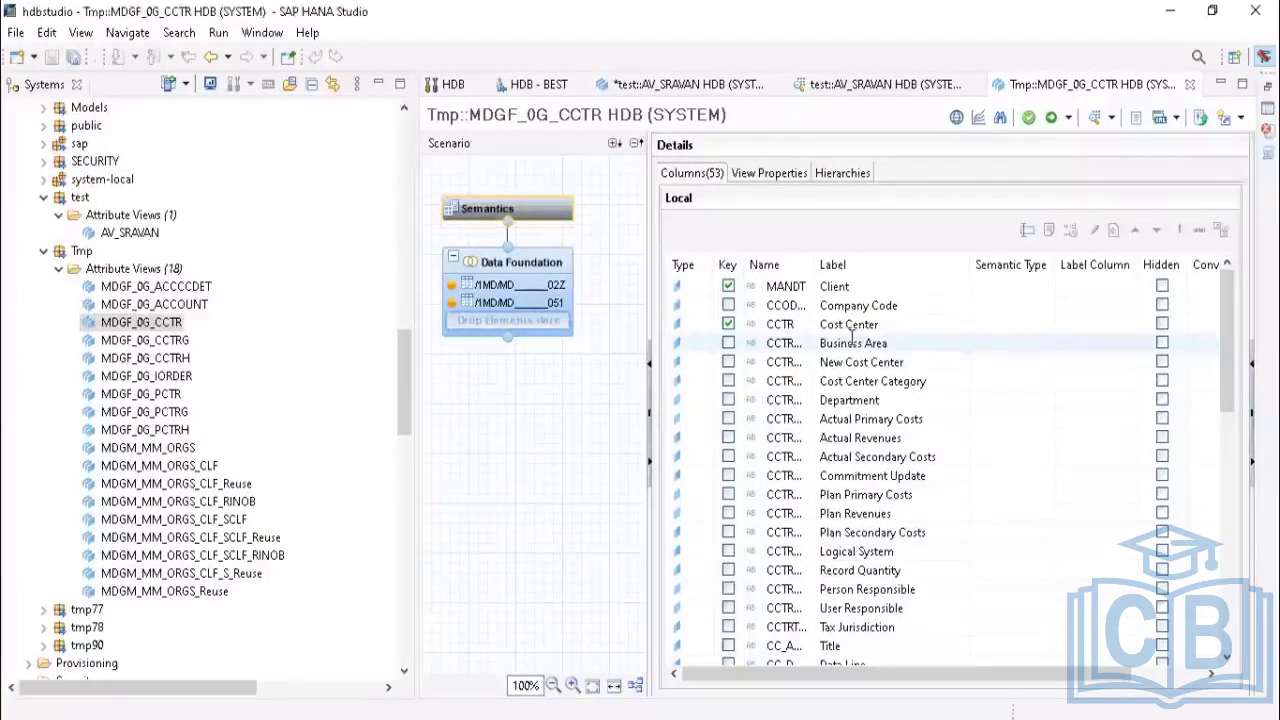
pyautogui.scroll(-5, 540, 330)
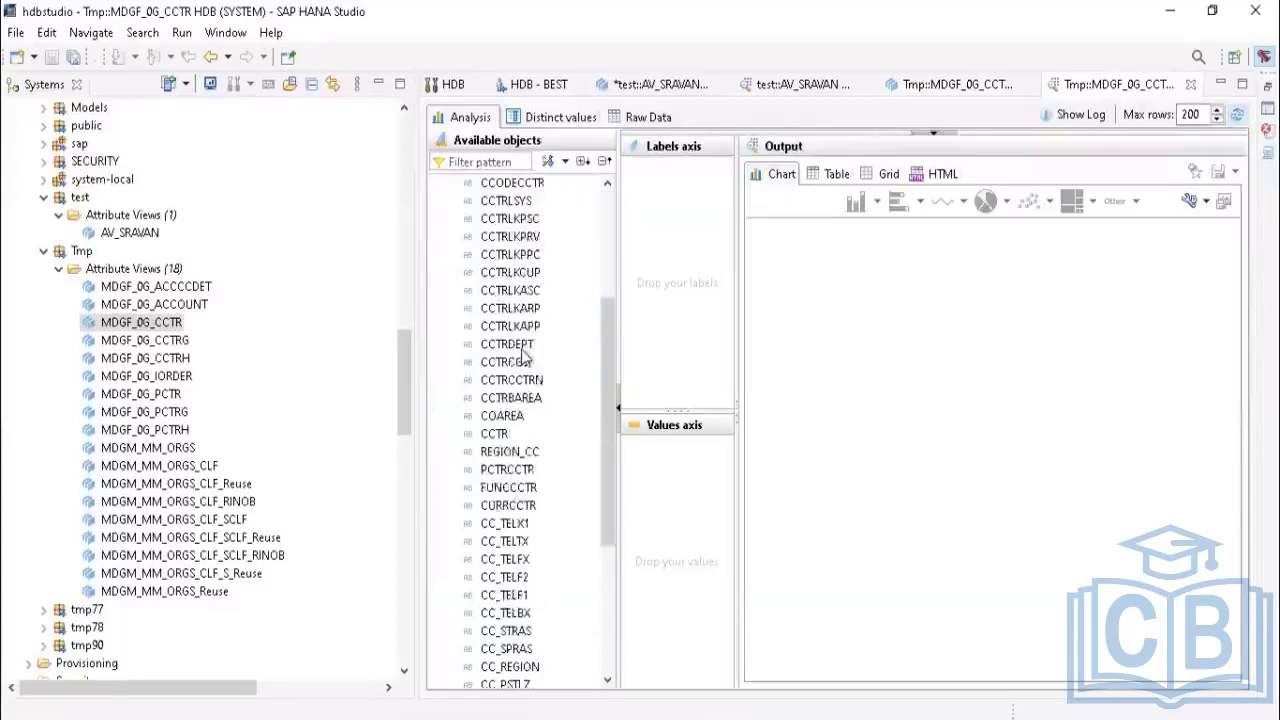
pyautogui.scroll(5, 520, 420)
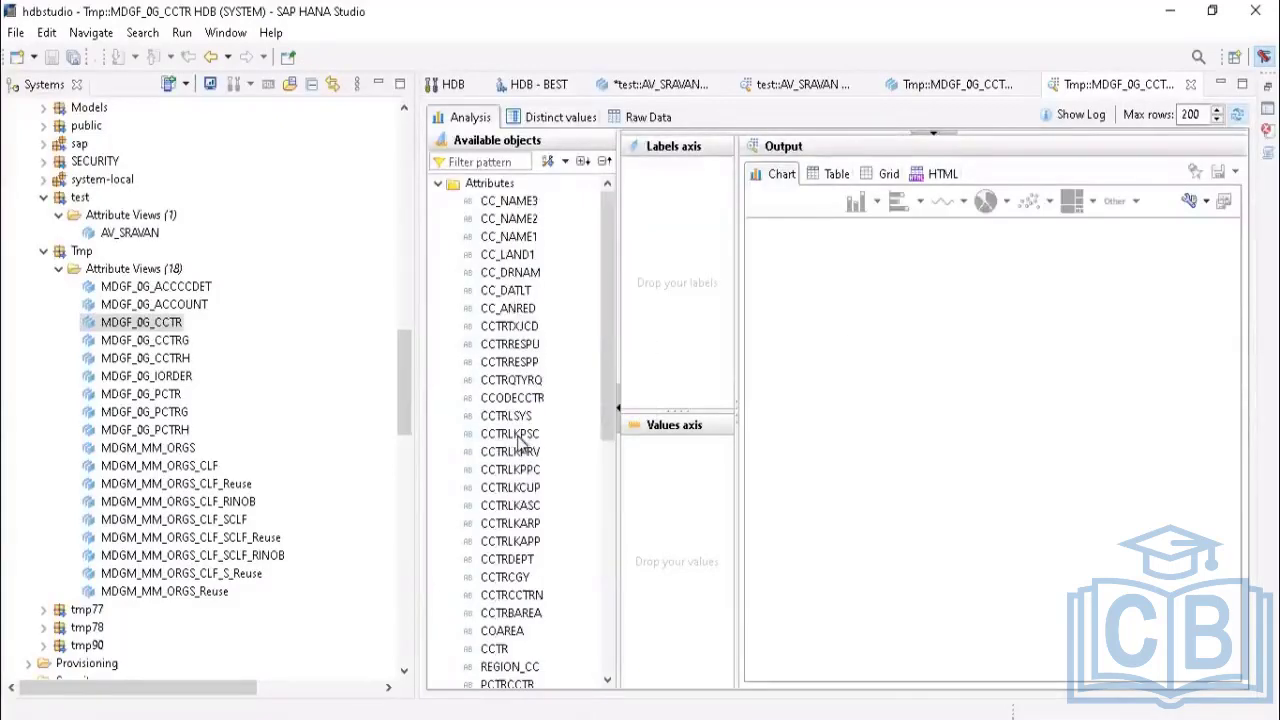
pyautogui.moveTo(550, 208); pyautogui.dragTo(670, 230)
pyautogui.moveTo(517, 220); pyautogui.dragTo(675, 250)
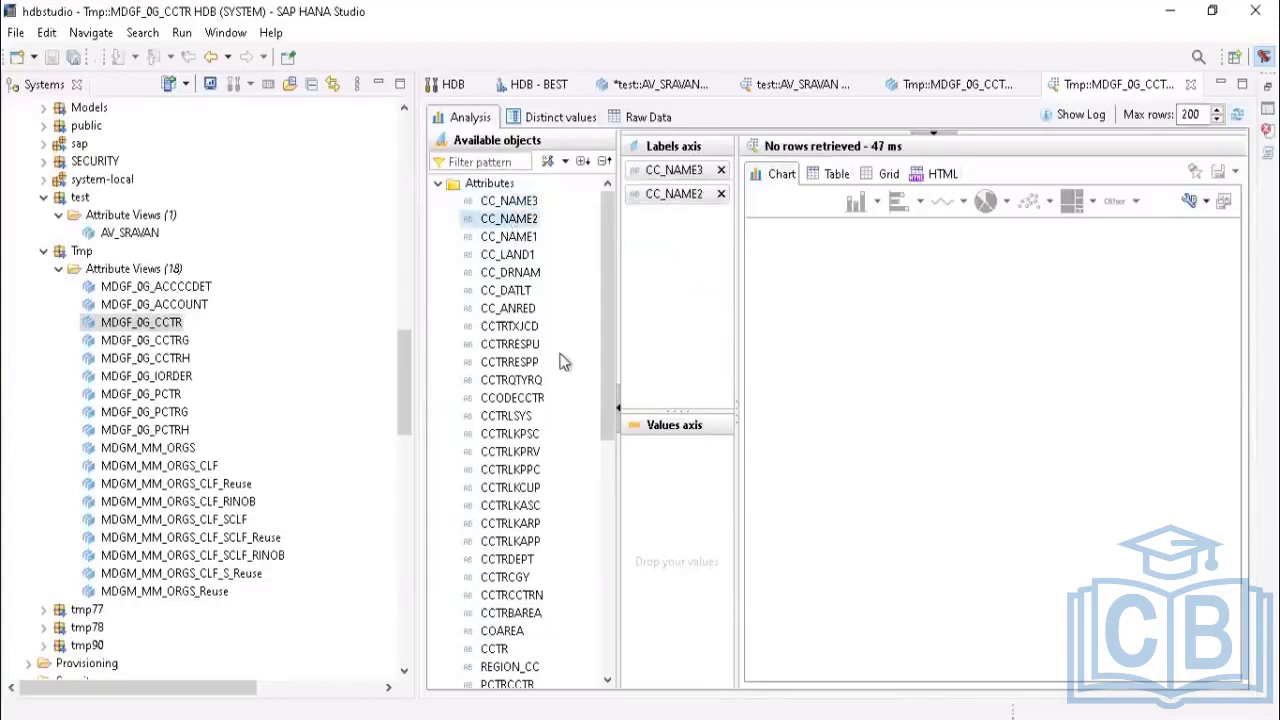
pyautogui.moveTo(512, 272); pyautogui.dragTo(665, 483)
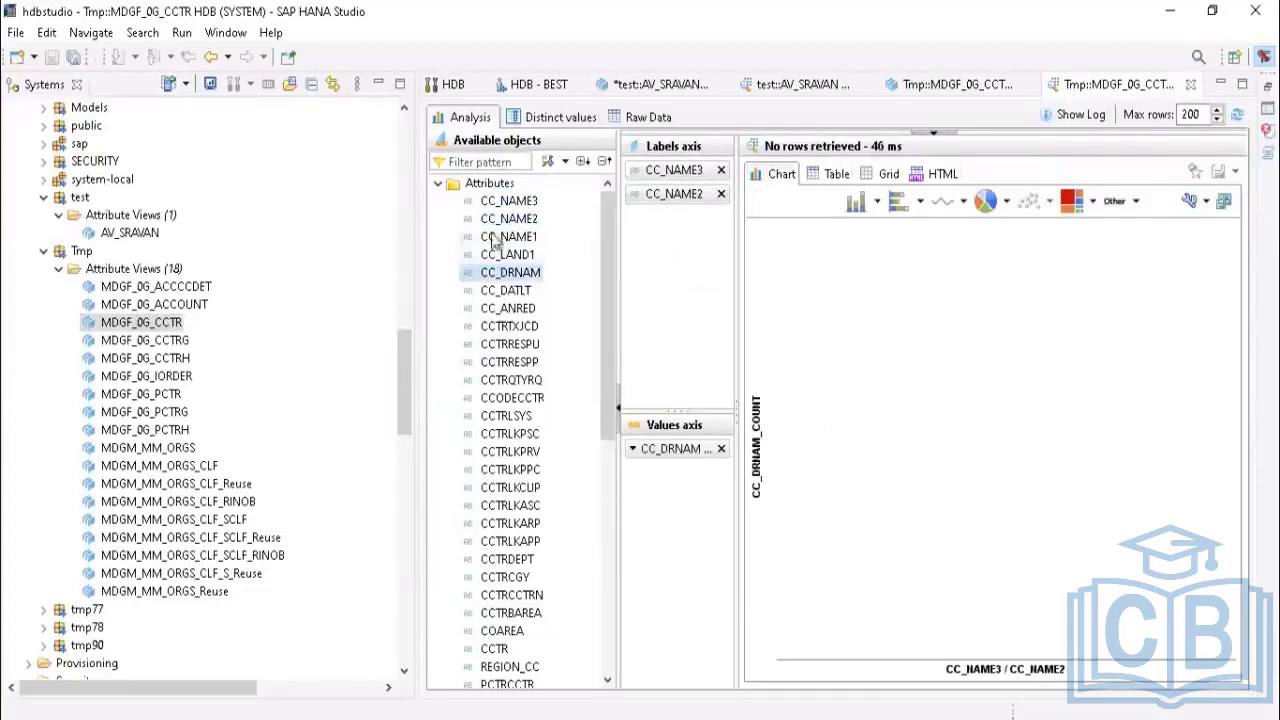
# Step: Add CC_NAME1, CCTRRESPU, CCTRDEPT, CCTRBAREA and CCTRLKPRV as values and CC_DRNAM and CCTRTXJCD as labels in the MDGF_0G_CCTR analysis
pyautogui.moveTo(508, 236); pyautogui.dragTo(690, 480)
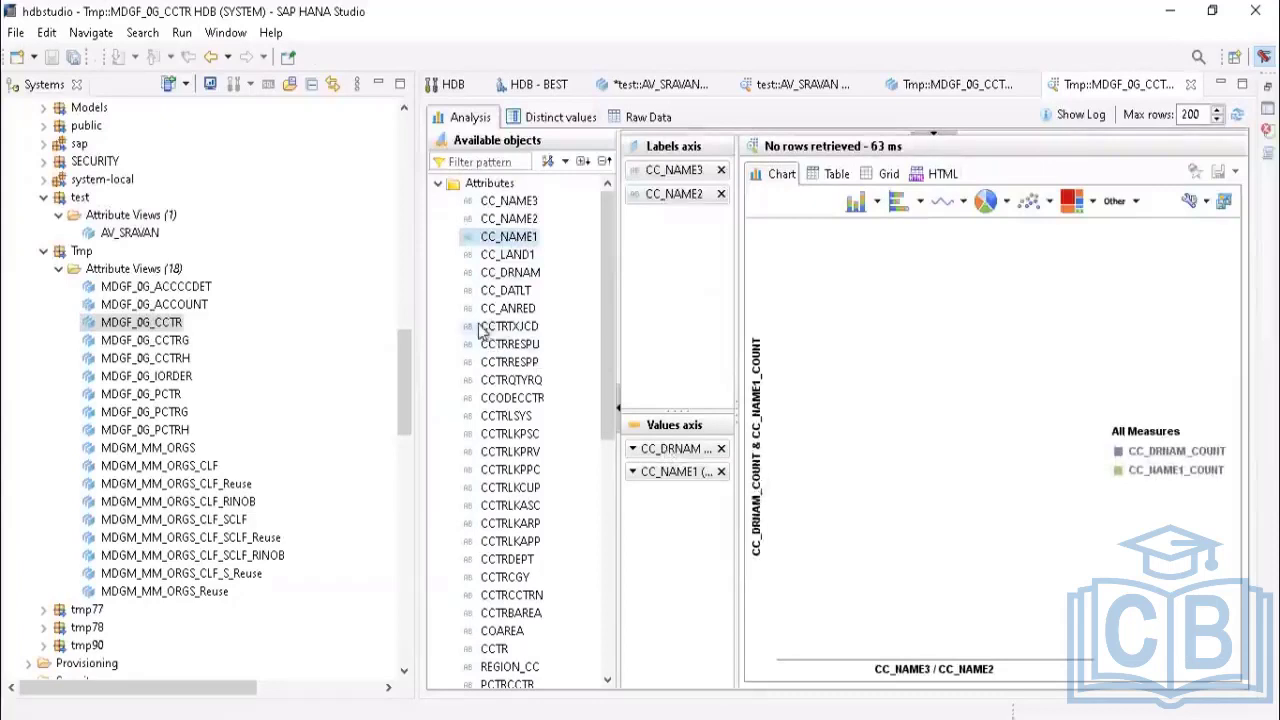
pyautogui.moveTo(505, 345); pyautogui.dragTo(684, 526)
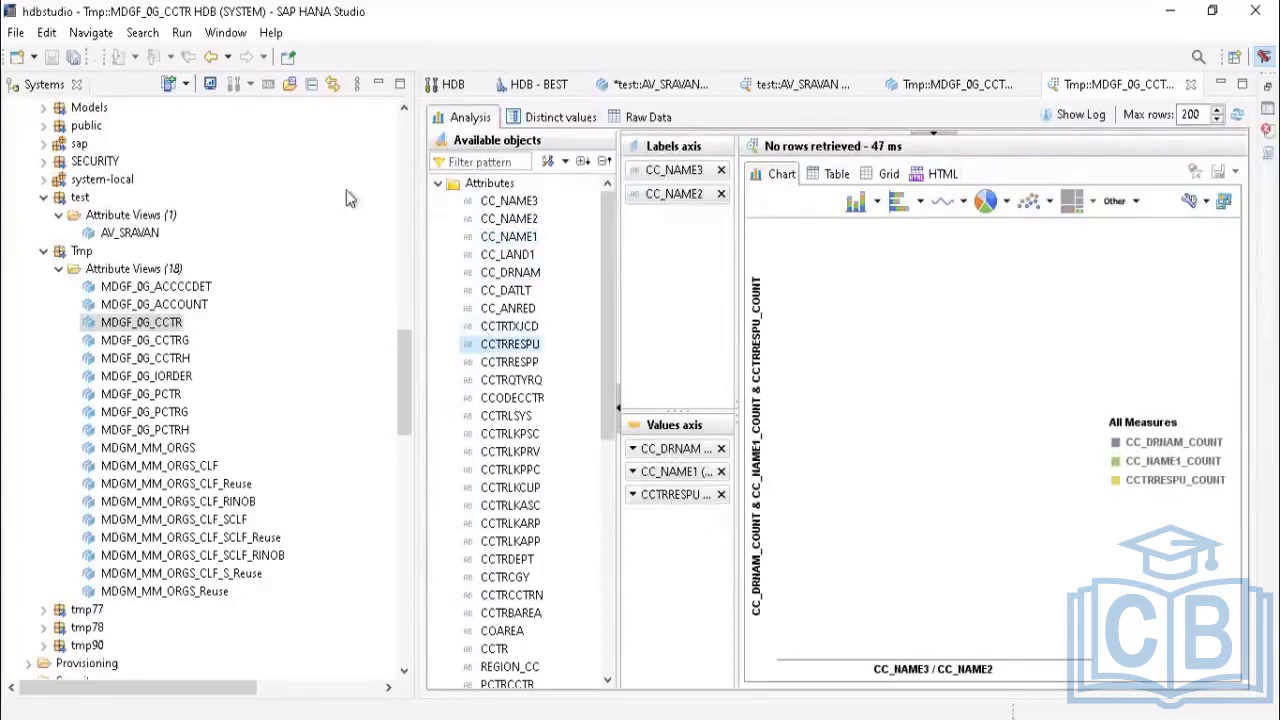
pyautogui.moveTo(510, 273); pyautogui.dragTo(650, 305)
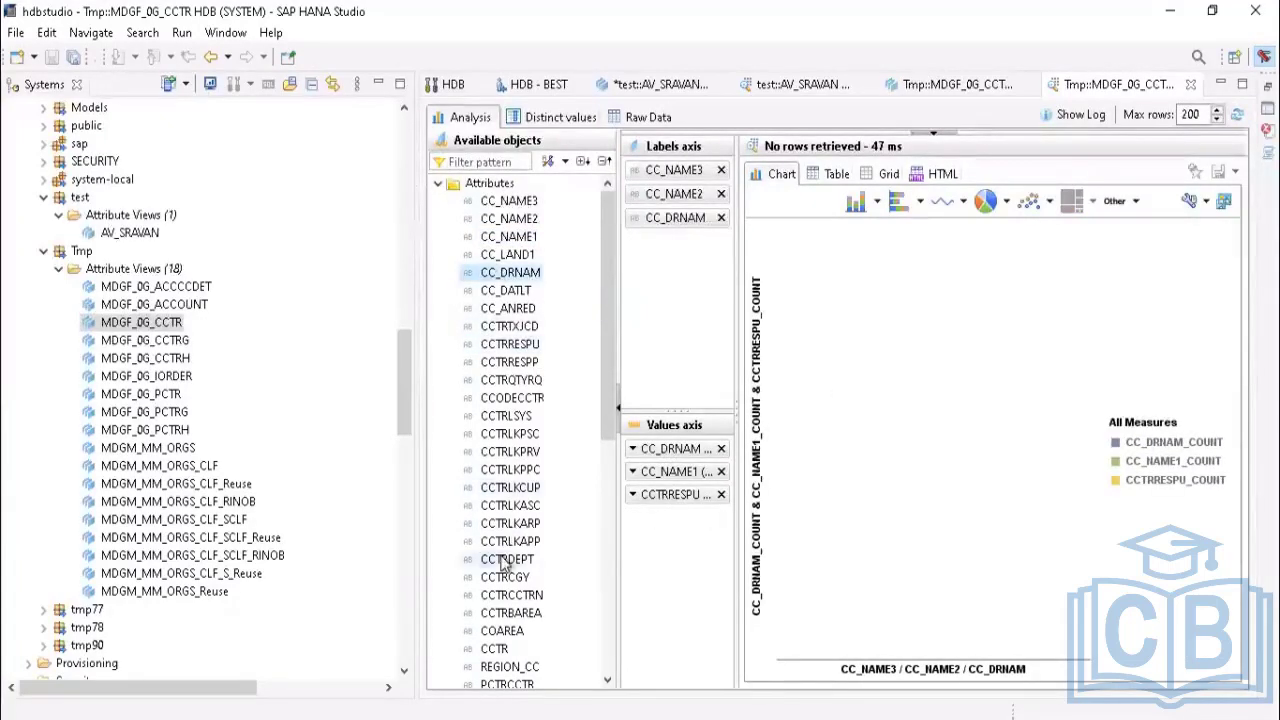
pyautogui.moveTo(505, 559); pyautogui.dragTo(675, 518)
pyautogui.moveTo(505, 613); pyautogui.dragTo(675, 540)
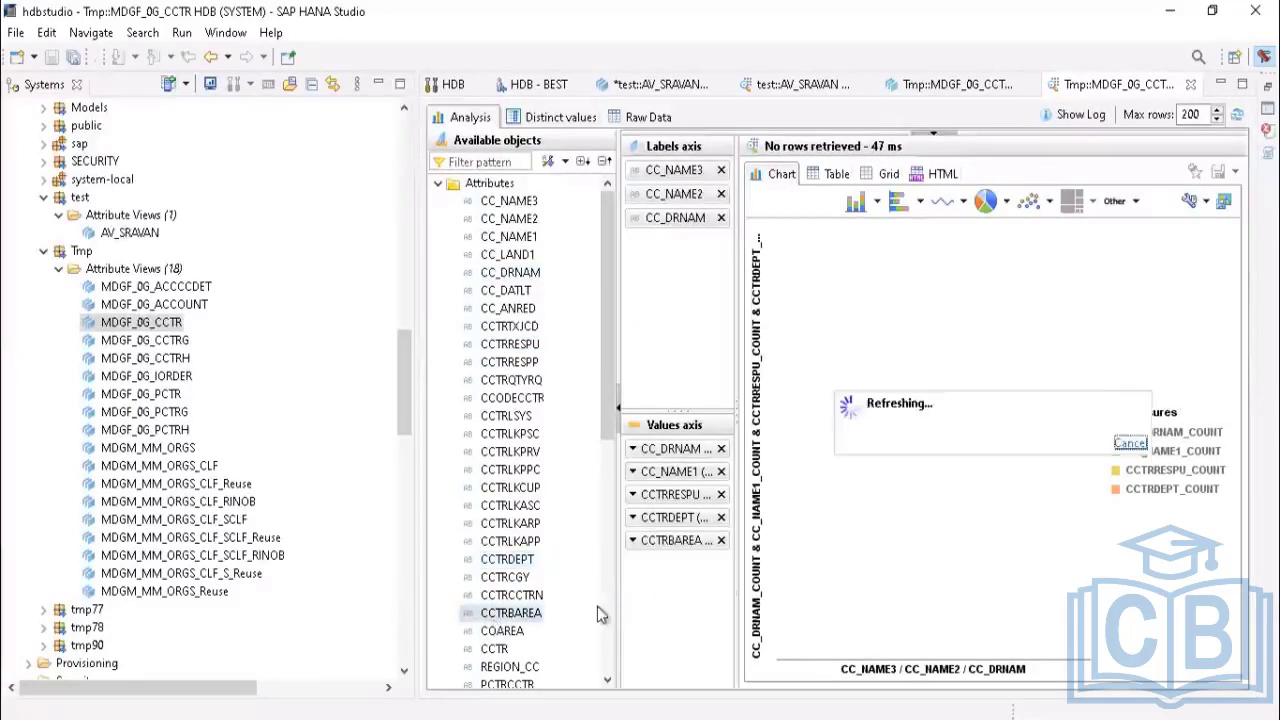
pyautogui.moveTo(505, 328); pyautogui.dragTo(642, 340)
pyautogui.moveTo(527, 367); pyautogui.dragTo(745, 354)
pyautogui.moveTo(510, 451); pyautogui.dragTo(678, 563)
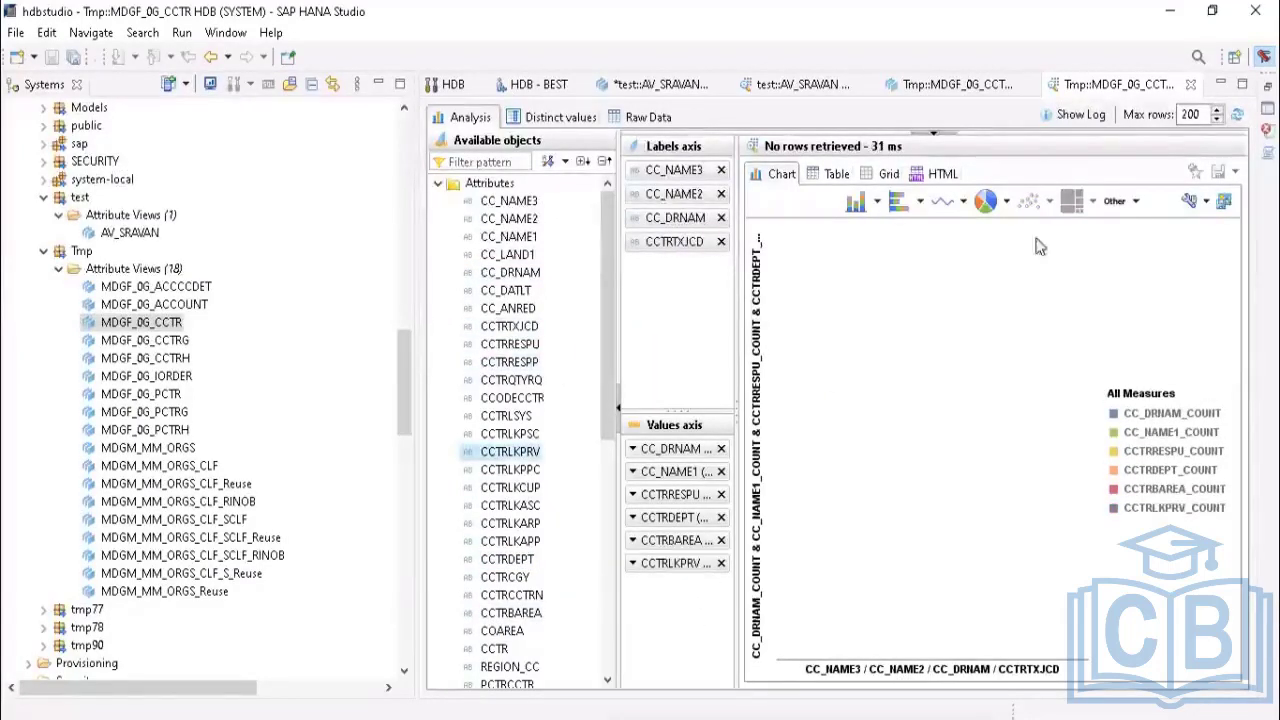
# Step: Close the MDGF_0G_CCTR data preview and definition, and reopen the MDGF_0G_ACCCCDET attribute view from the Tmp package
pyautogui.click(1191, 86)
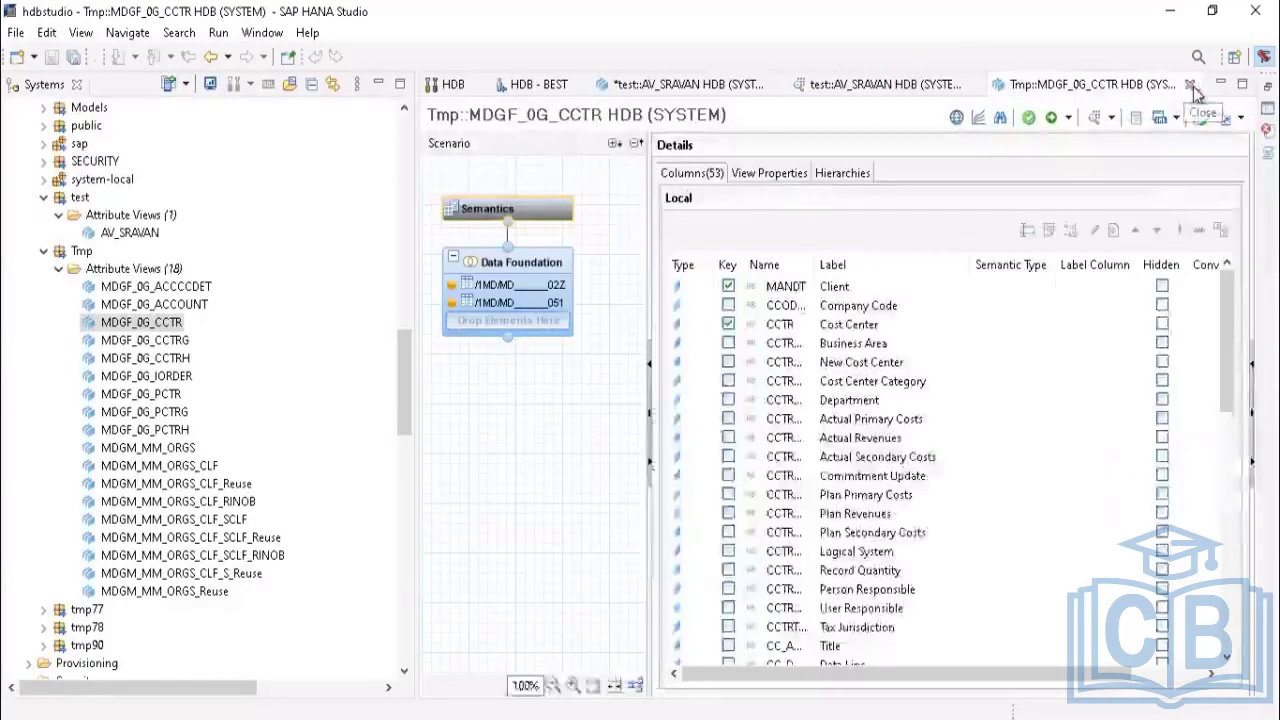
pyautogui.click(1191, 85)
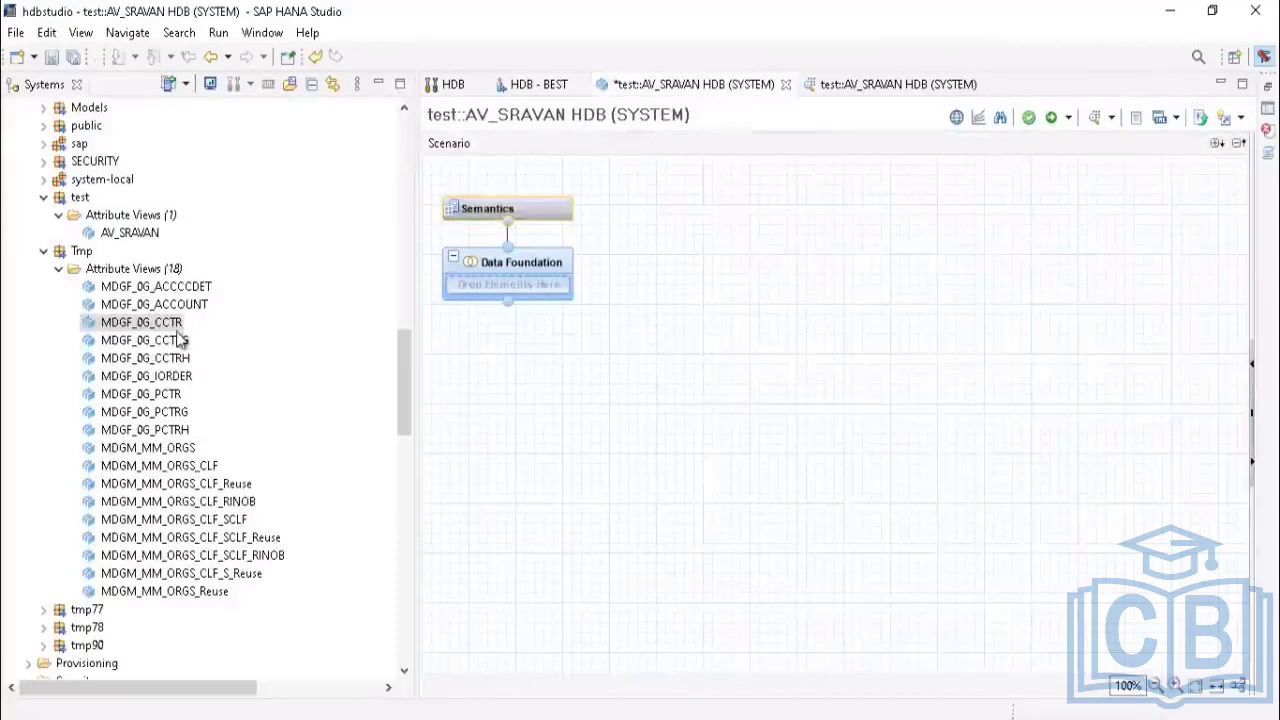
pyautogui.click(180, 288)
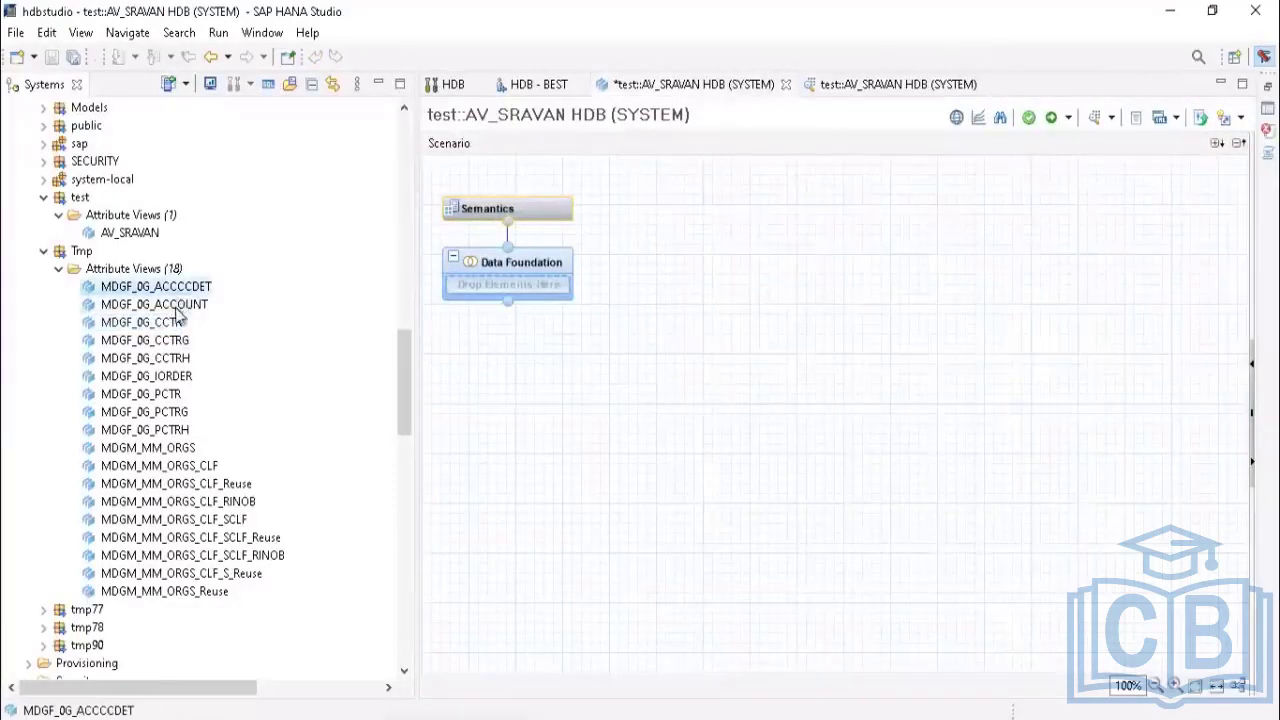
pyautogui.moveTo(171, 286); pyautogui.dragTo(466, 334)
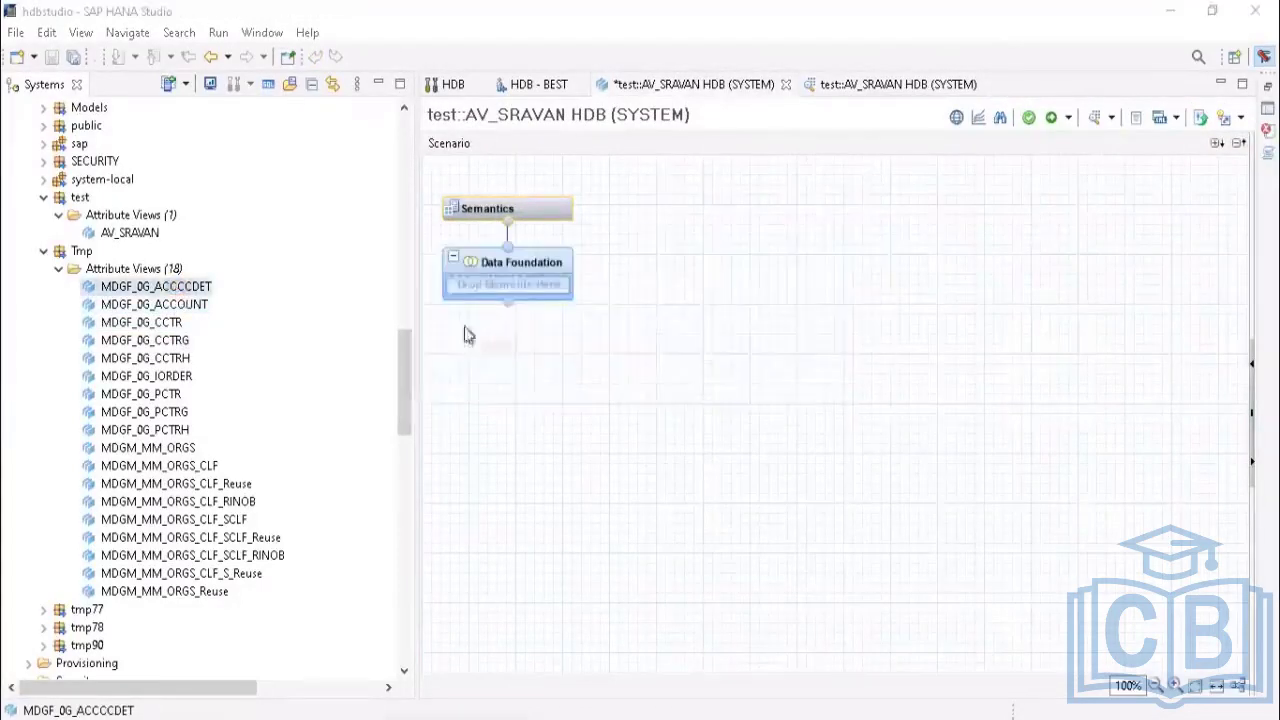
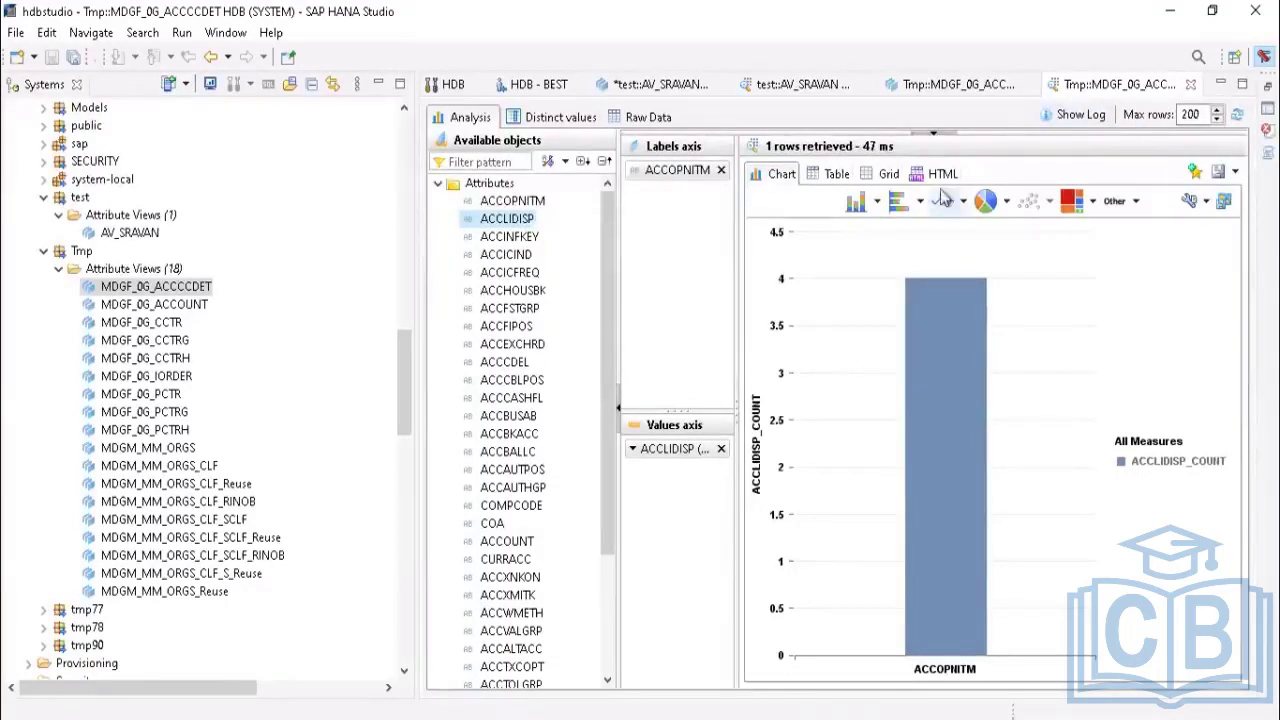
# Step: Compare the table, grid and HTML displays of the MDGF_0G_ACCCCDET analysis, ending on the table
pyautogui.click(830, 175)
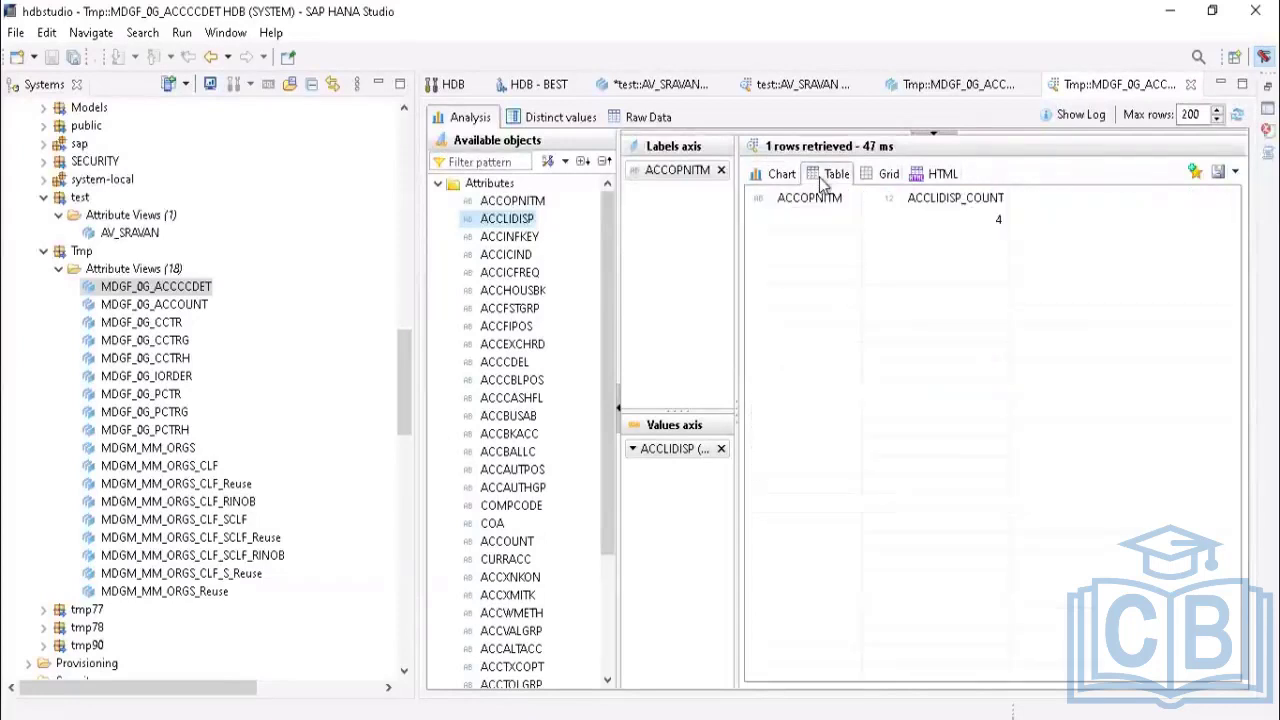
pyautogui.click(888, 176)
pyautogui.click(930, 173)
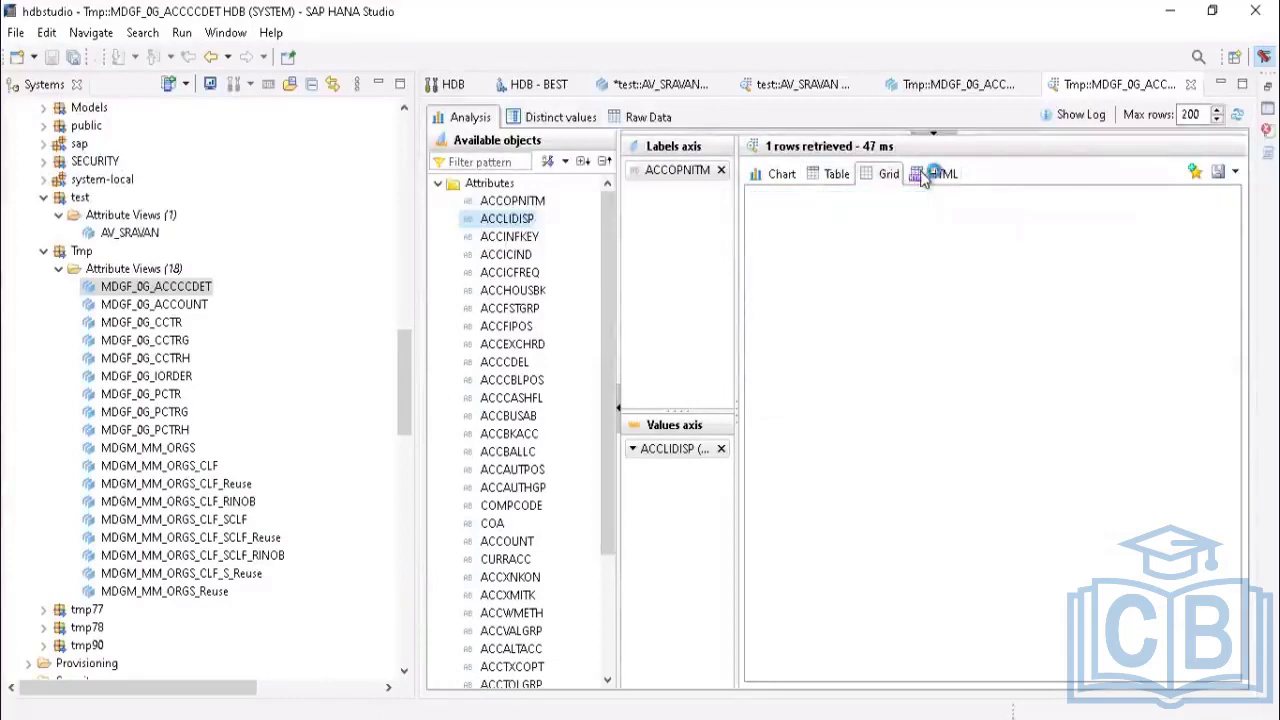
pyautogui.click(843, 178)
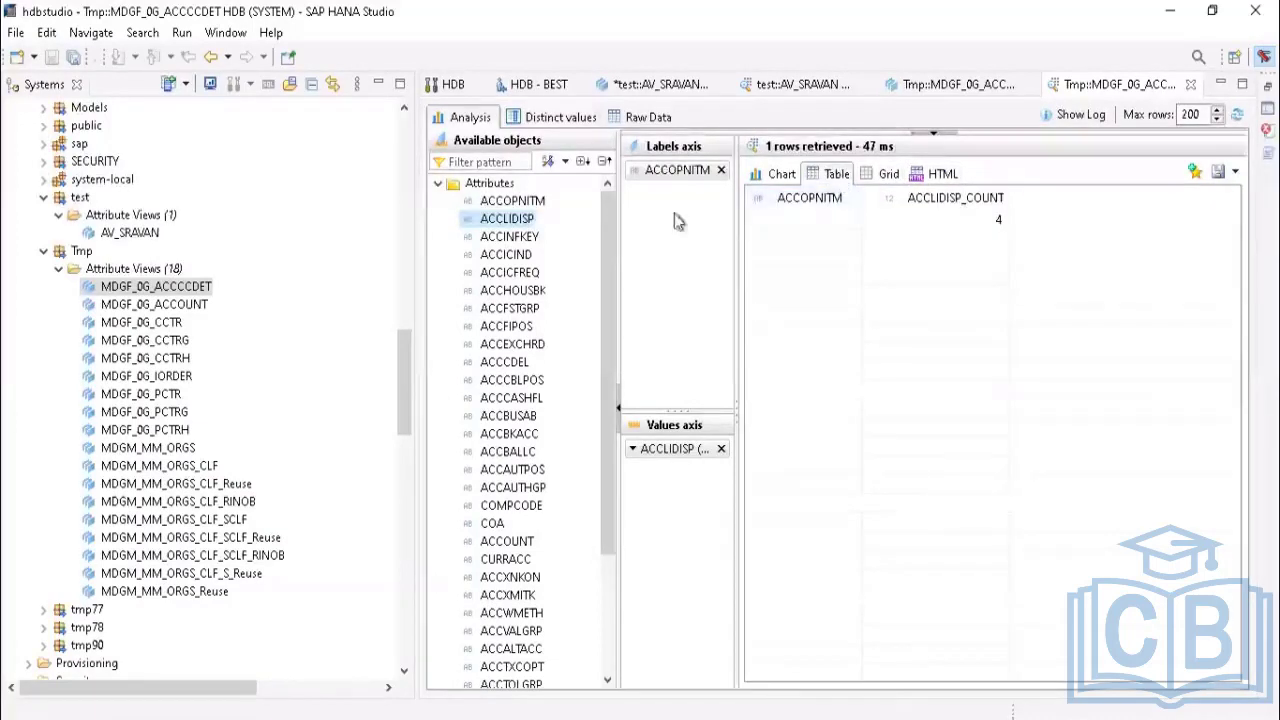
# Step: Remove the ACCOPNITM label from the analysis, and try ACCINFKEY as the label before removing it as well
pyautogui.moveTo(670, 178); pyautogui.dragTo(590, 205)
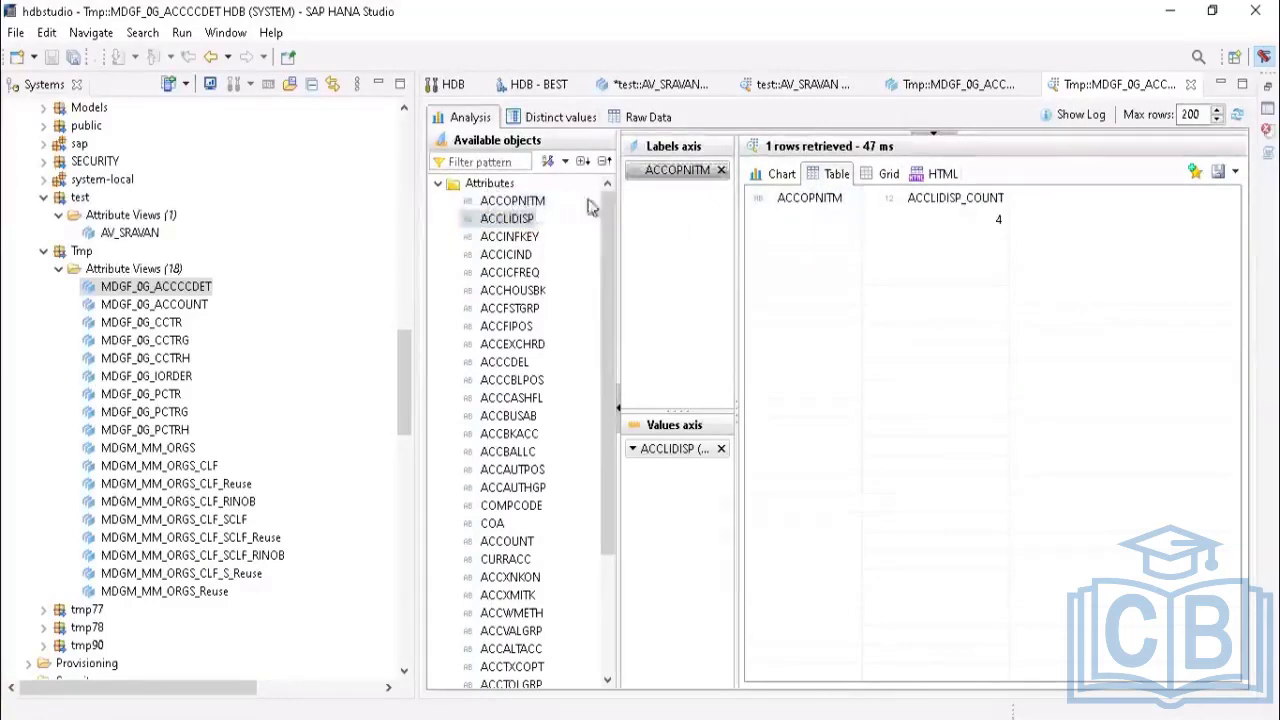
pyautogui.click(720, 171)
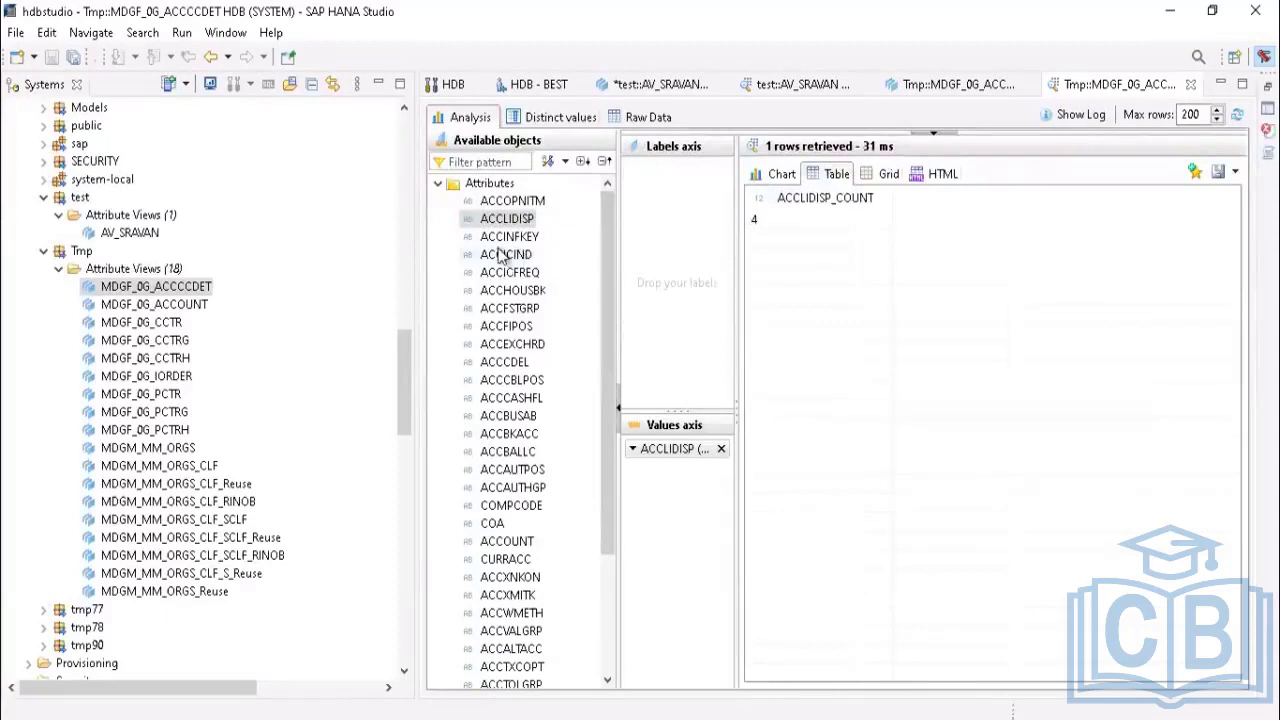
pyautogui.moveTo(508, 240); pyautogui.dragTo(657, 246)
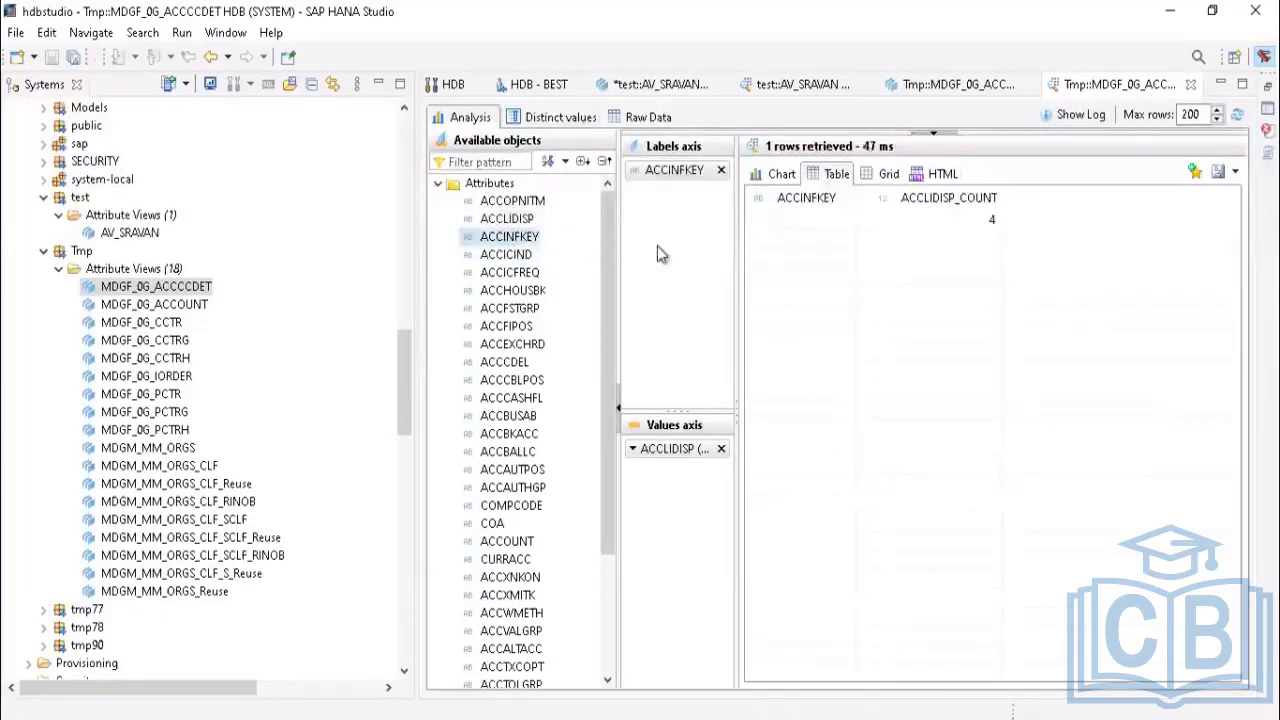
pyautogui.click(720, 171)
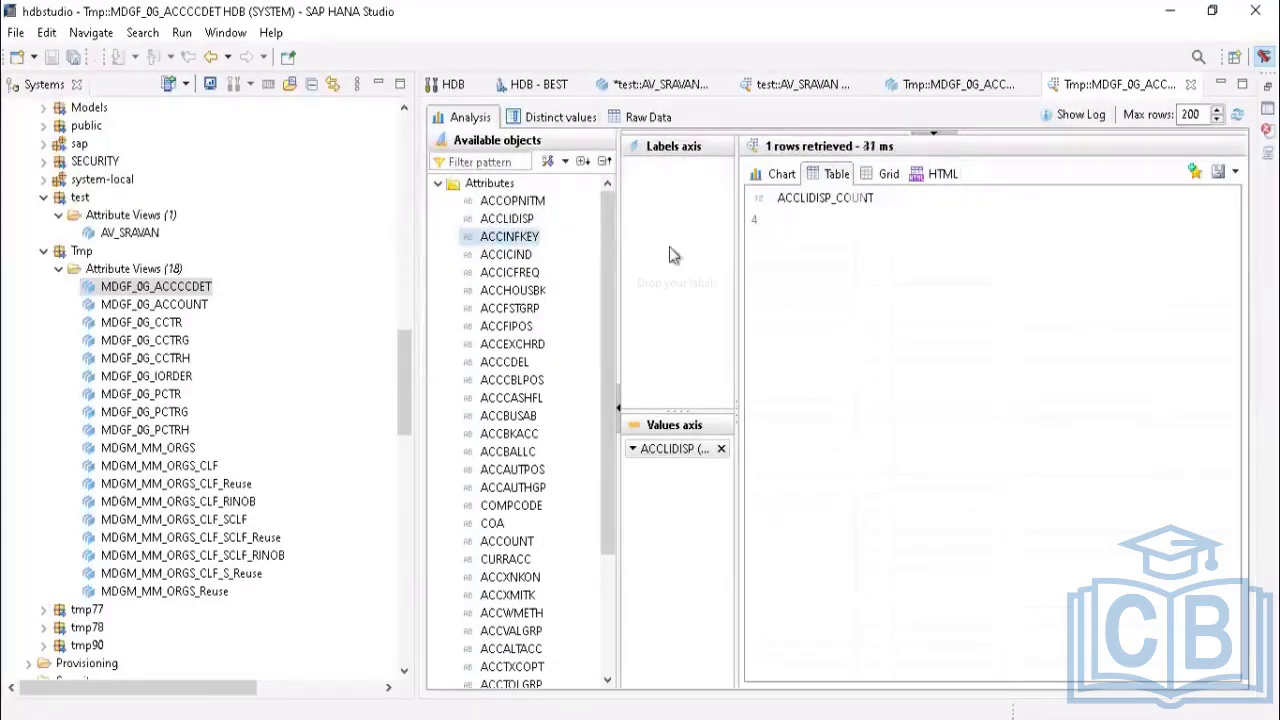
# Step: Take ACCLIDISP off the values axis, use it as the label instead, and check the resulting table
pyautogui.moveTo(668, 456); pyautogui.dragTo(675, 222)
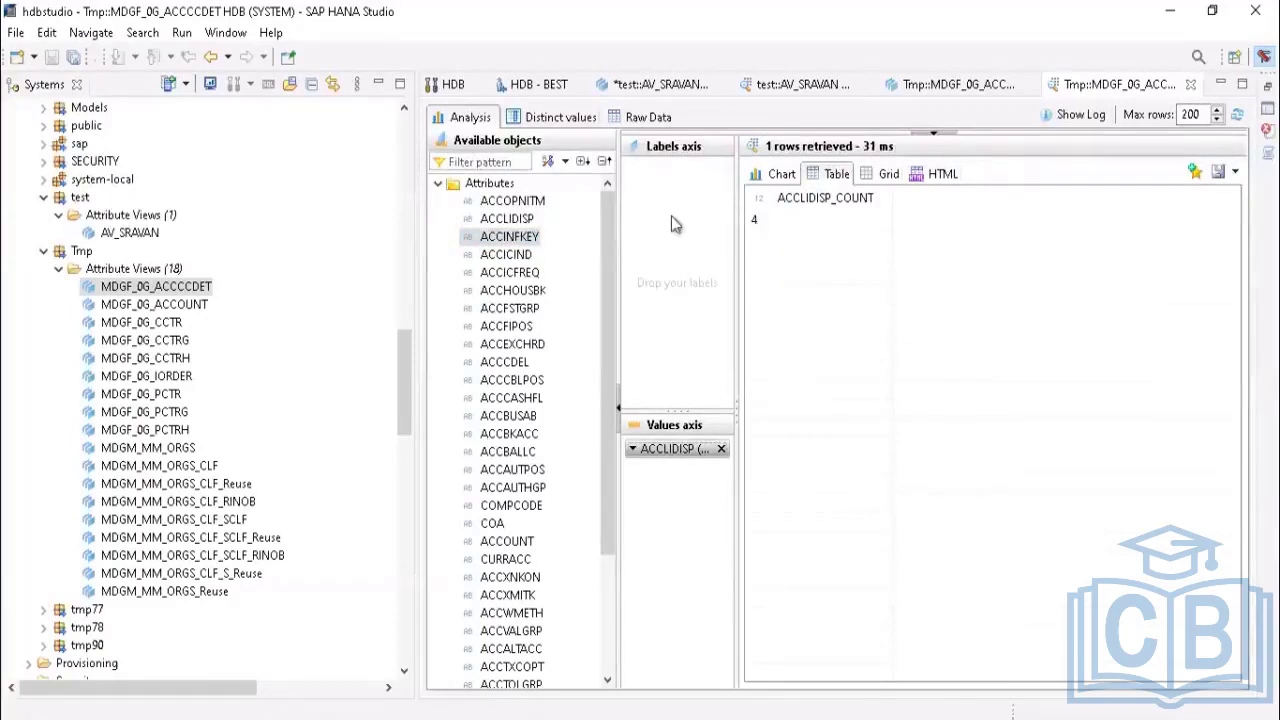
pyautogui.click(719, 448)
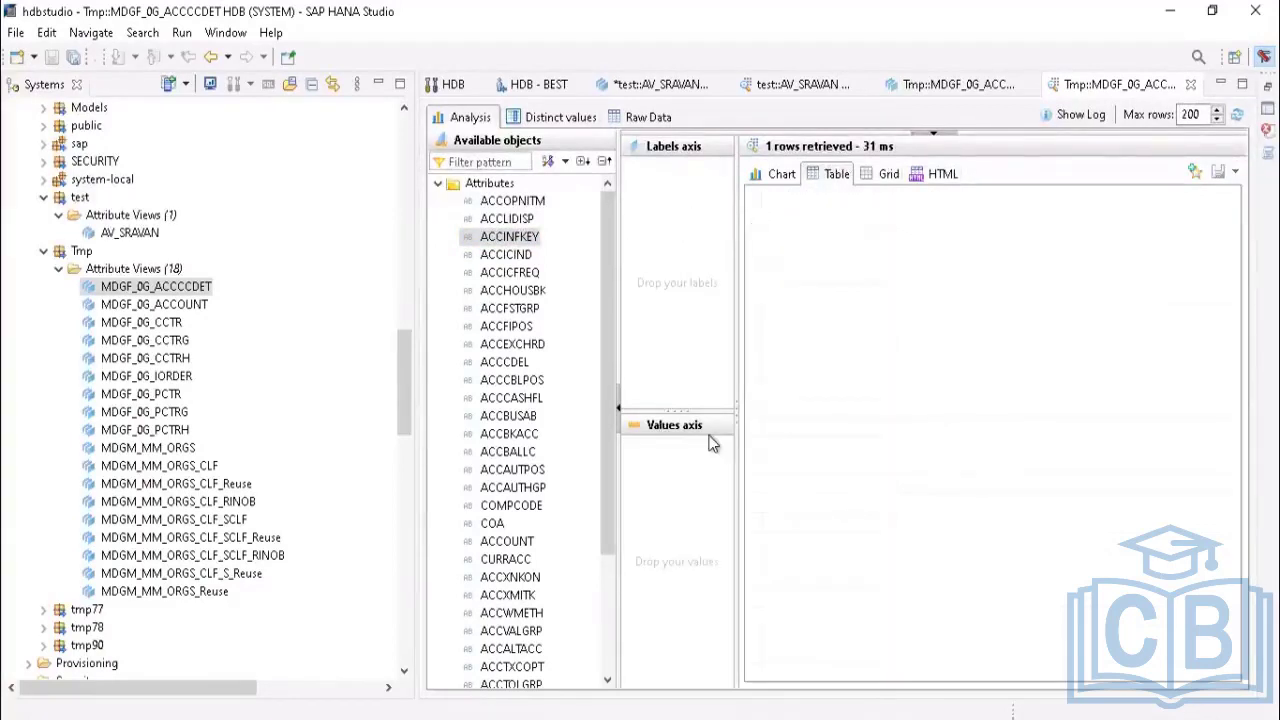
pyautogui.click(522, 222)
pyautogui.moveTo(524, 230); pyautogui.dragTo(665, 248)
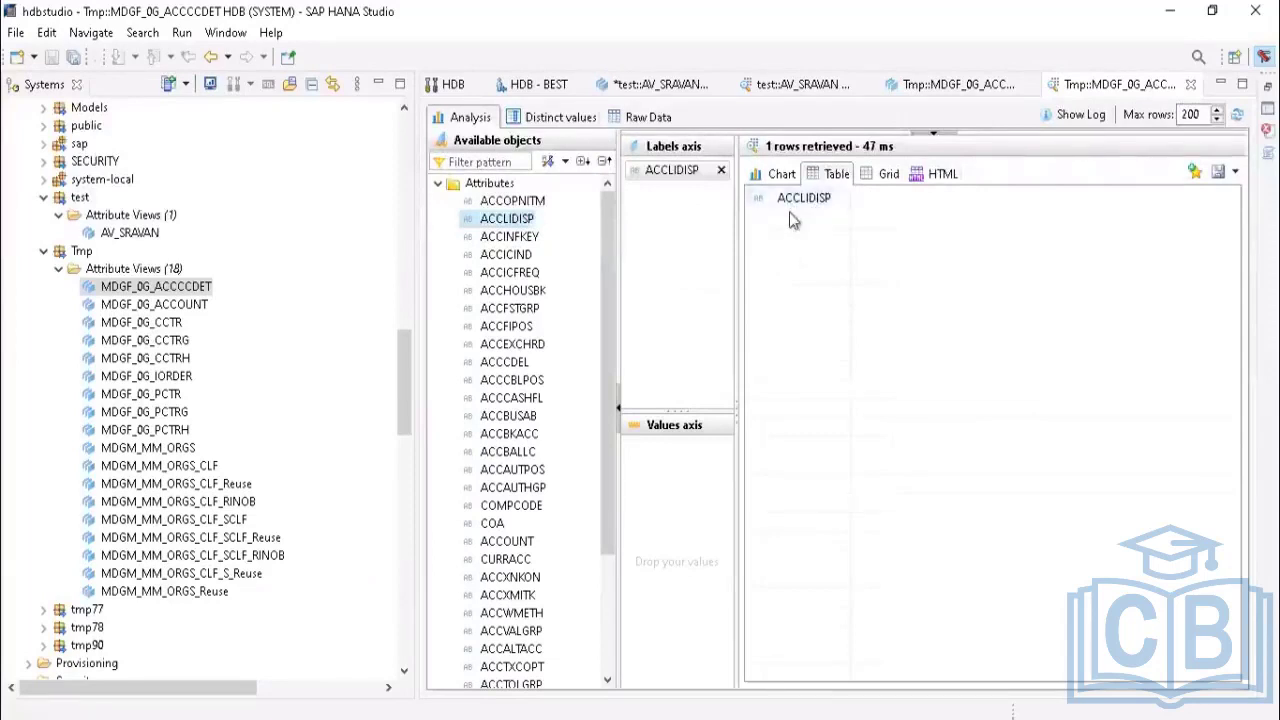
pyautogui.click(781, 186)
pyautogui.click(834, 175)
# Step: Return ACCLIDISP from the labels to the values axis, and try ACCFIPOS as the label before removing it
pyautogui.click(720, 171)
pyautogui.moveTo(514, 217); pyautogui.dragTo(668, 495)
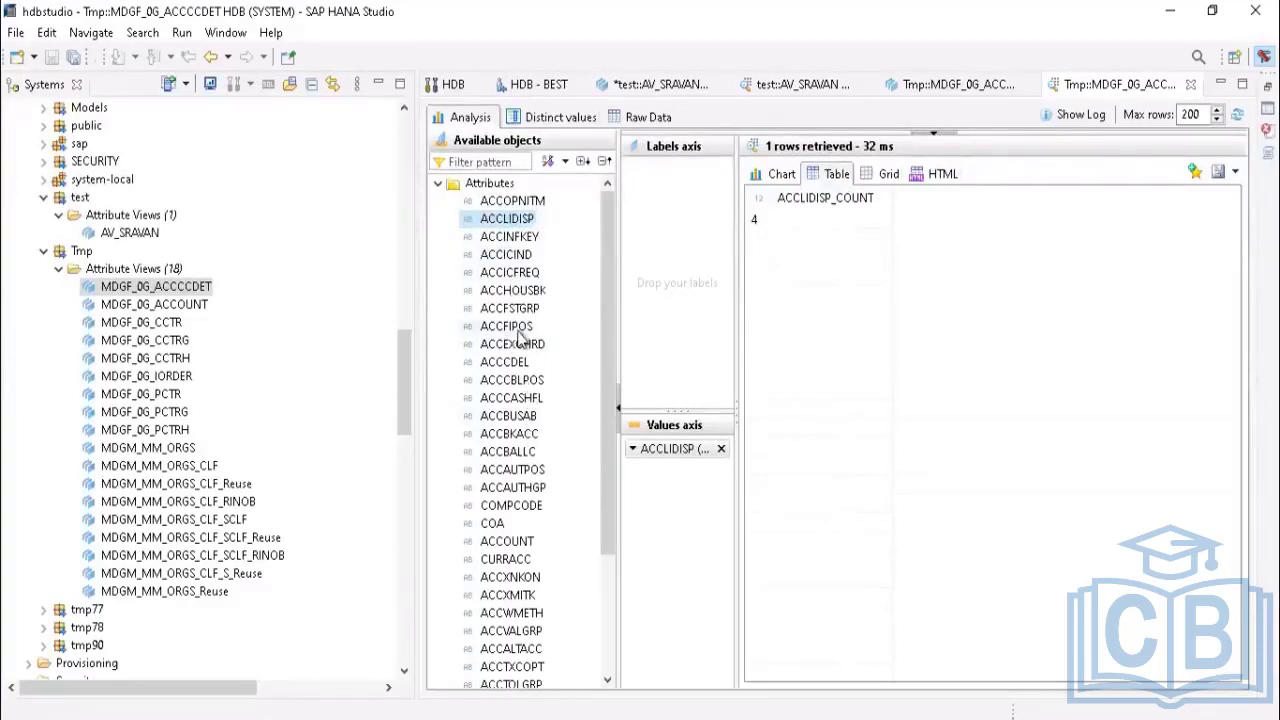
pyautogui.moveTo(518, 331); pyautogui.dragTo(676, 297)
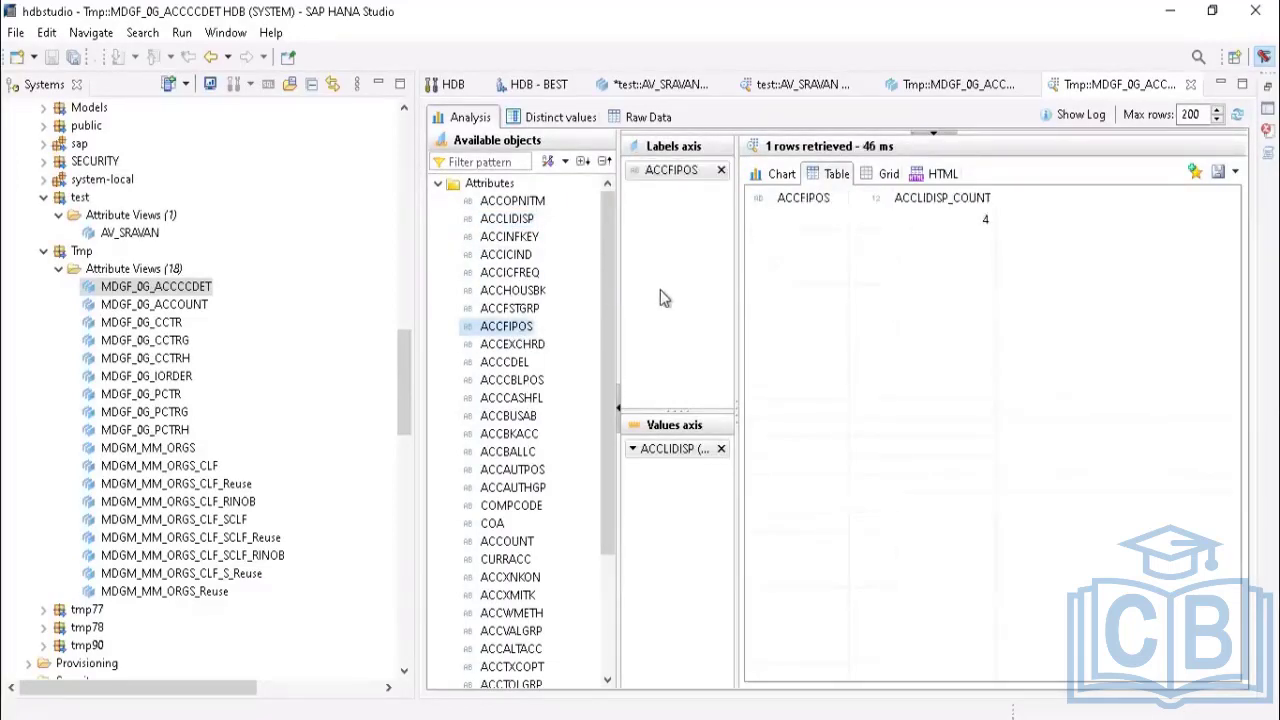
pyautogui.click(721, 171)
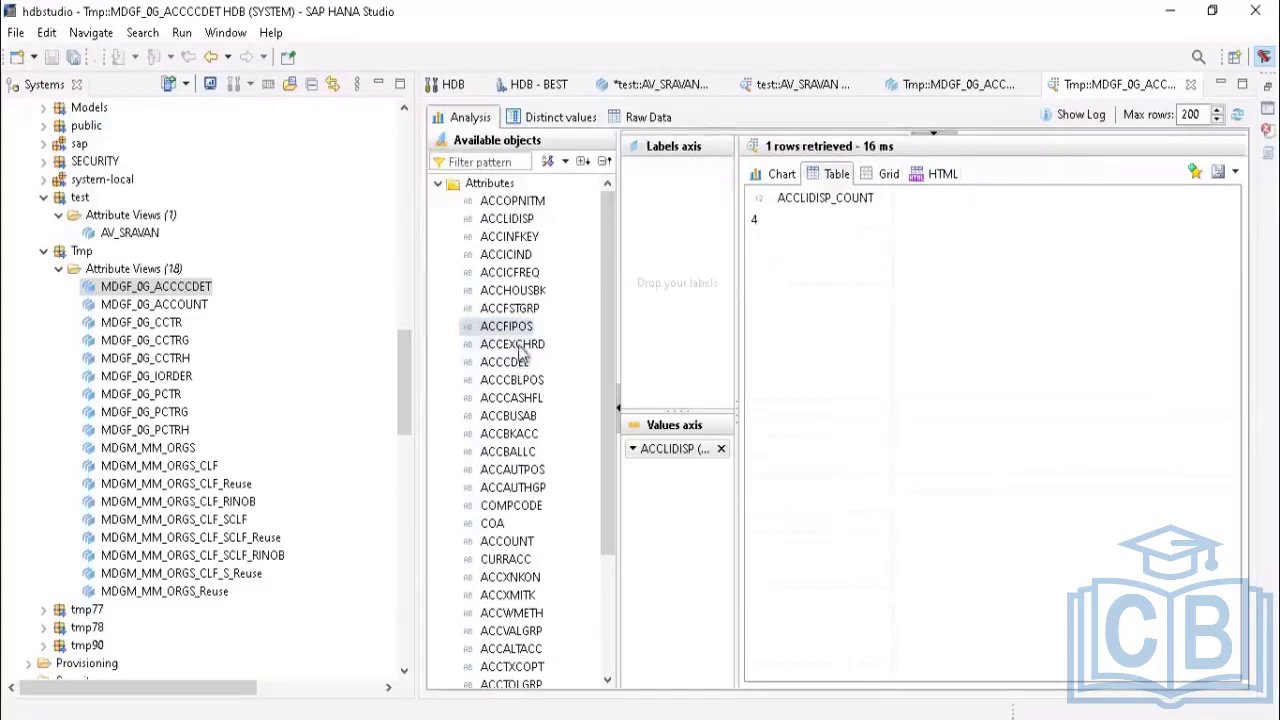
# Step: Add ACCEXCHRD and ACCBUSAB to the values axis and compare the result as a chart and a table
pyautogui.moveTo(512, 344); pyautogui.dragTo(681, 493)
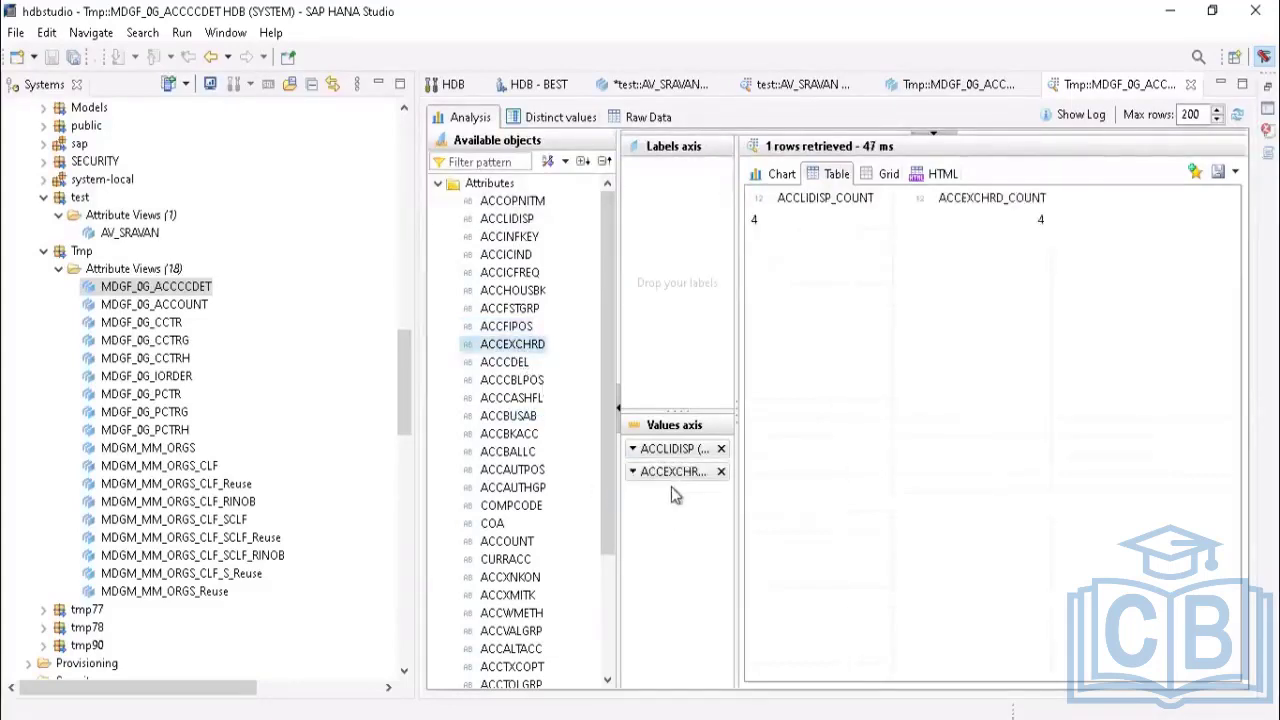
pyautogui.moveTo(505, 418); pyautogui.dragTo(680, 540)
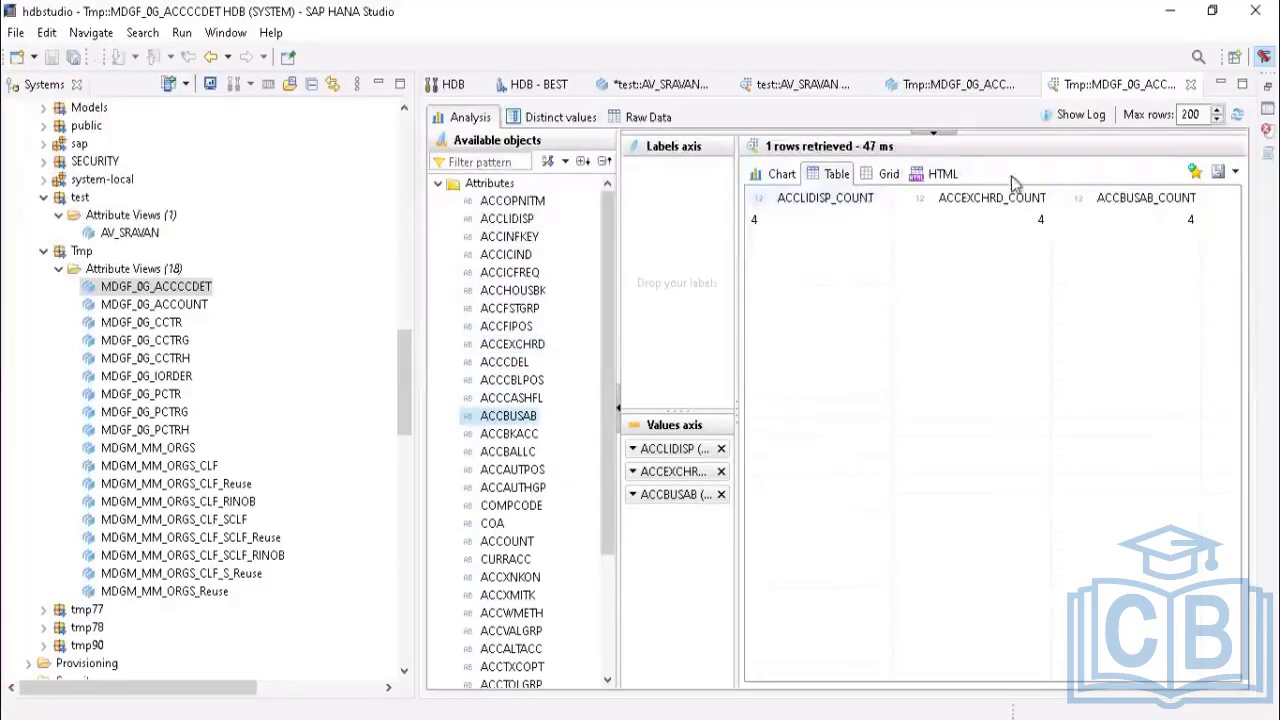
pyautogui.click(782, 176)
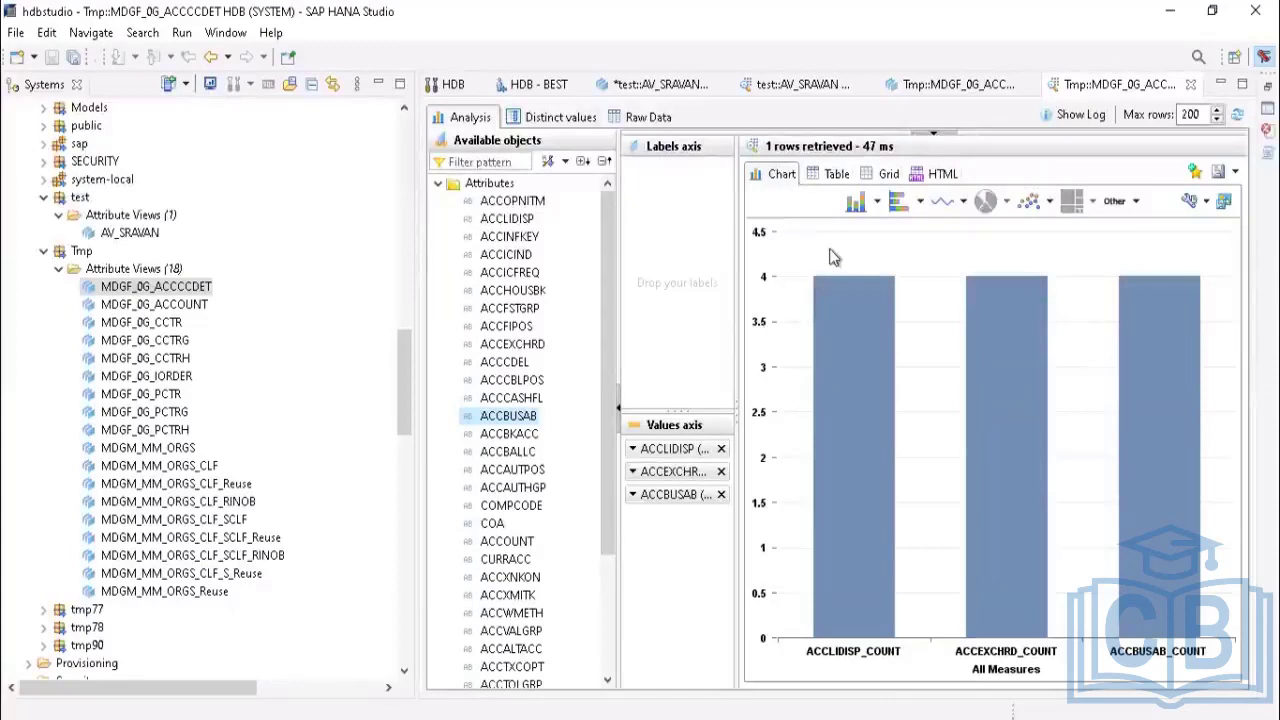
pyautogui.click(836, 174)
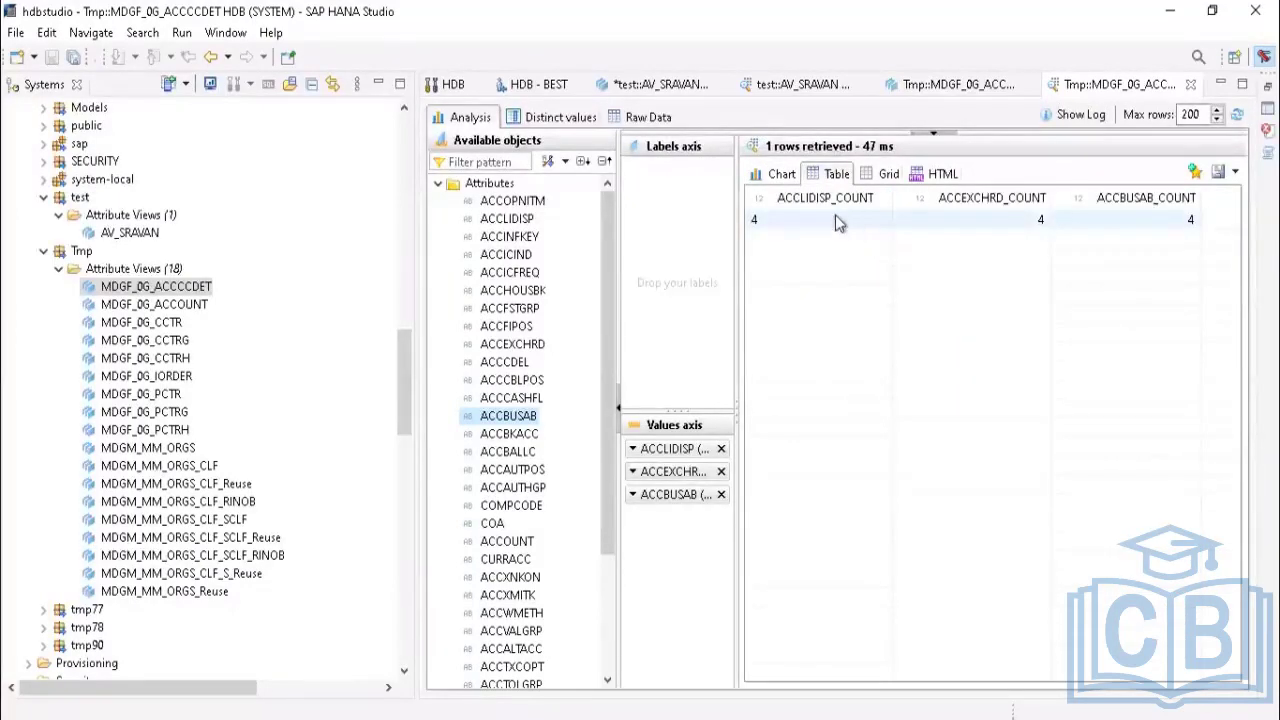
pyautogui.click(775, 175)
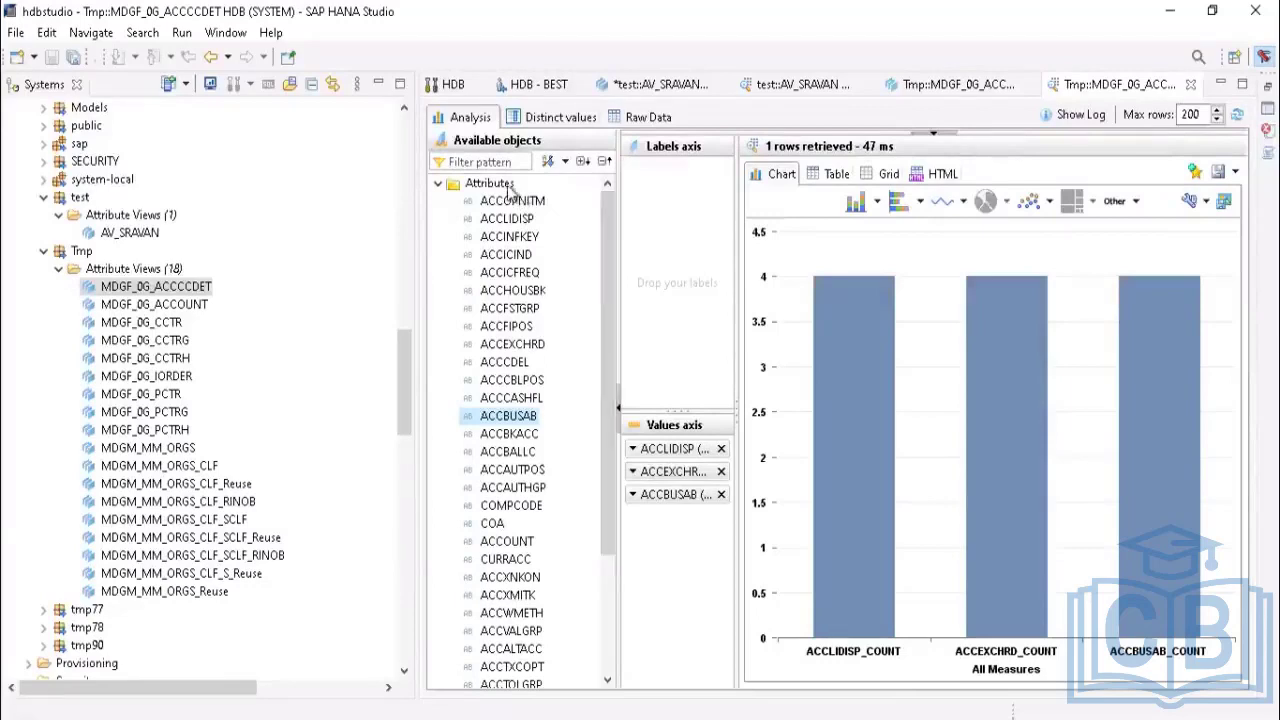
# Step: Close the MDGF_0G_ACCCCDET data preview and inspect the properties of the data foundation's source table, including its full name
pyautogui.click(1190, 84)
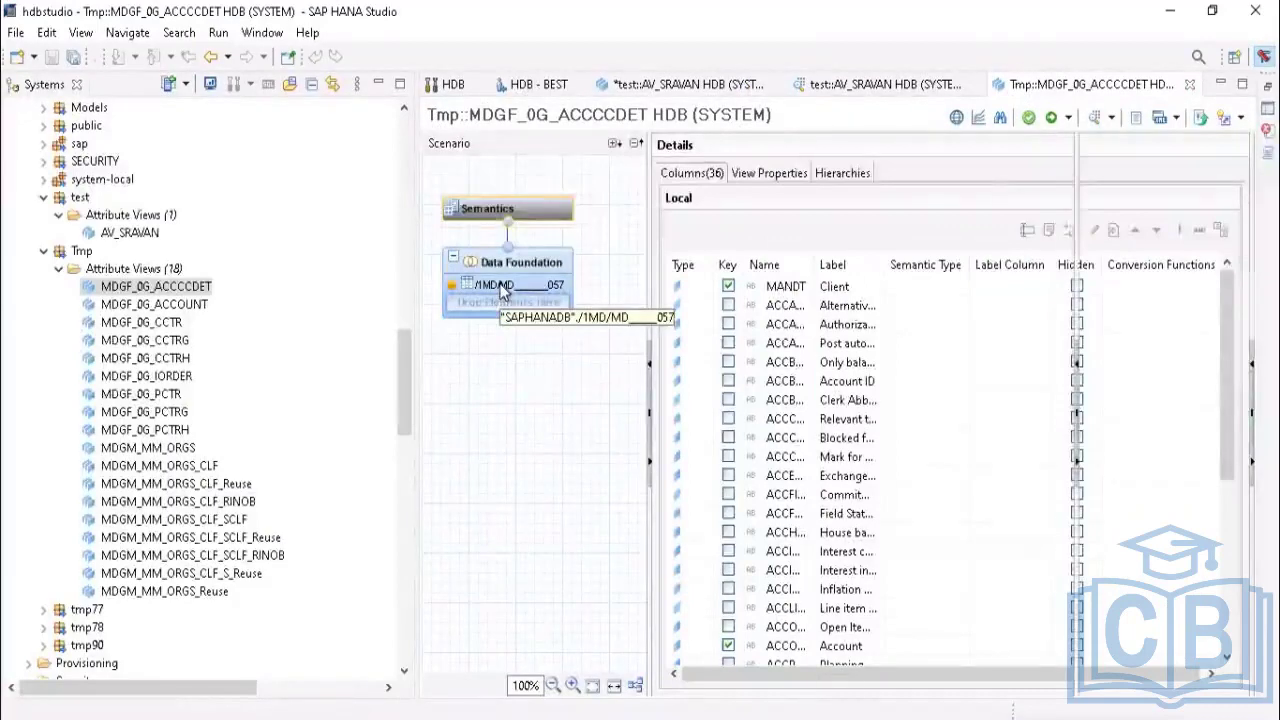
pyautogui.click(503, 287)
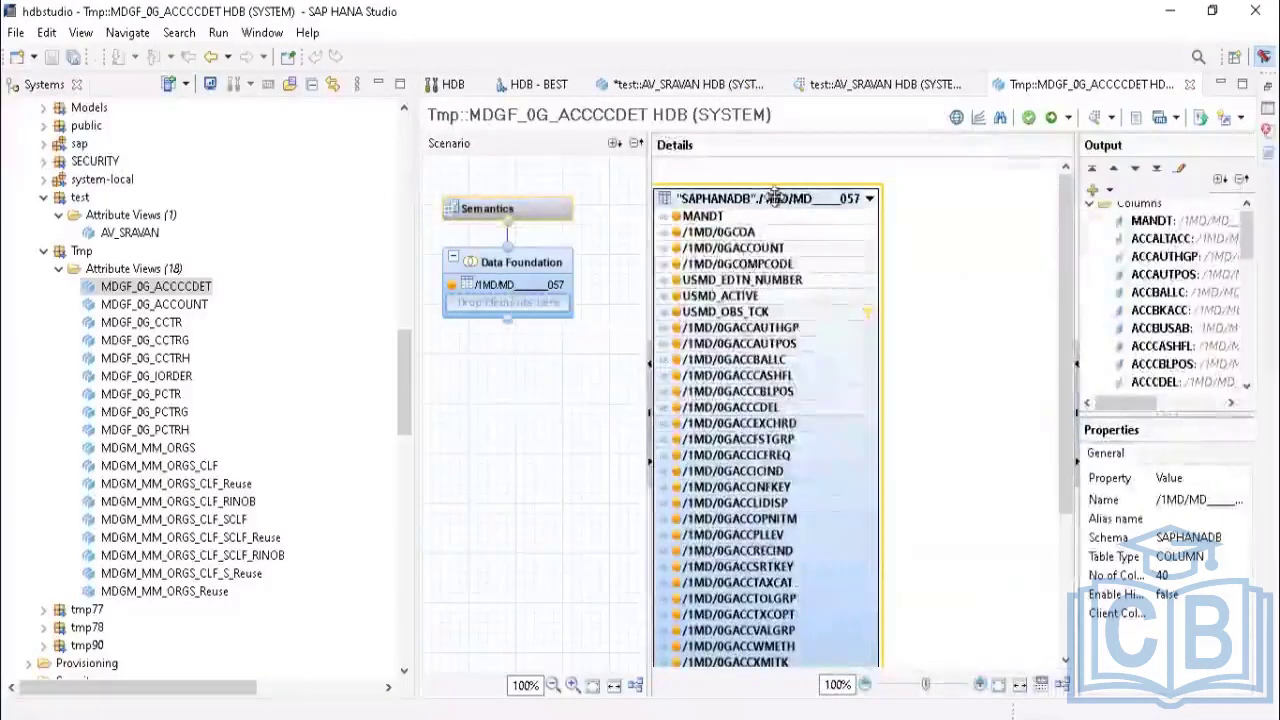
pyautogui.click(1175, 505)
pyautogui.click(1171, 506)
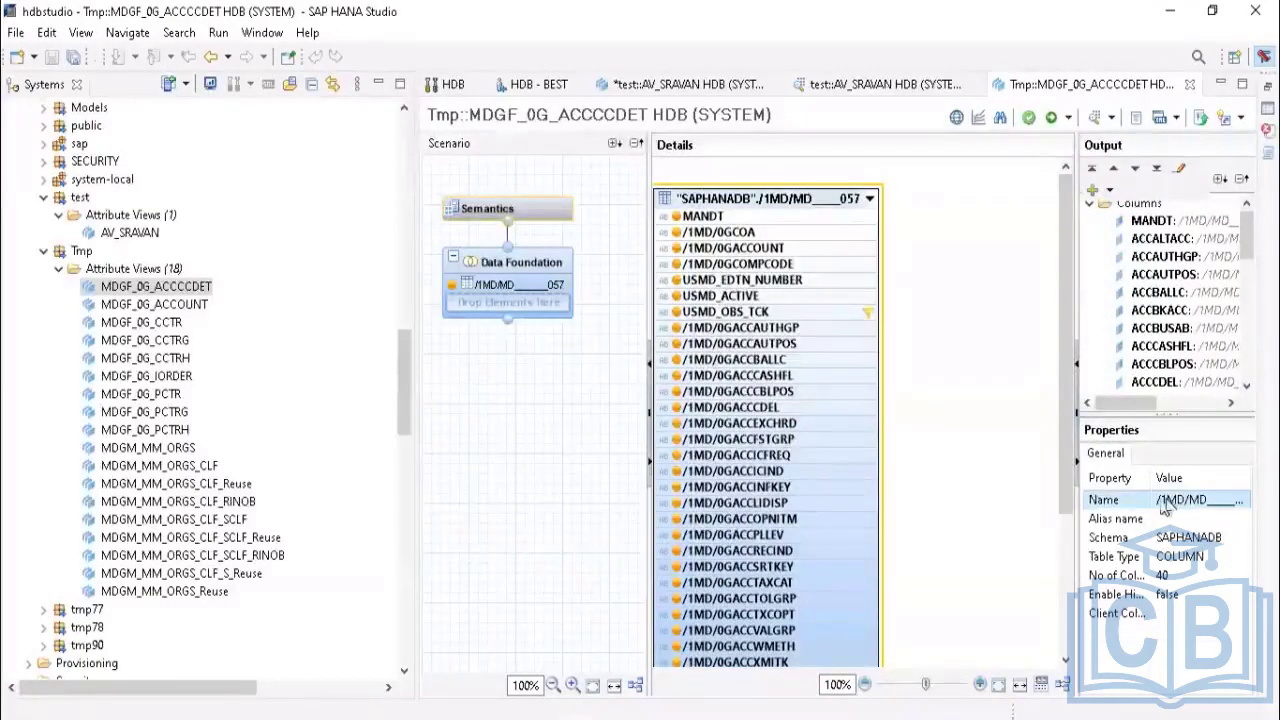
pyautogui.click(1218, 518)
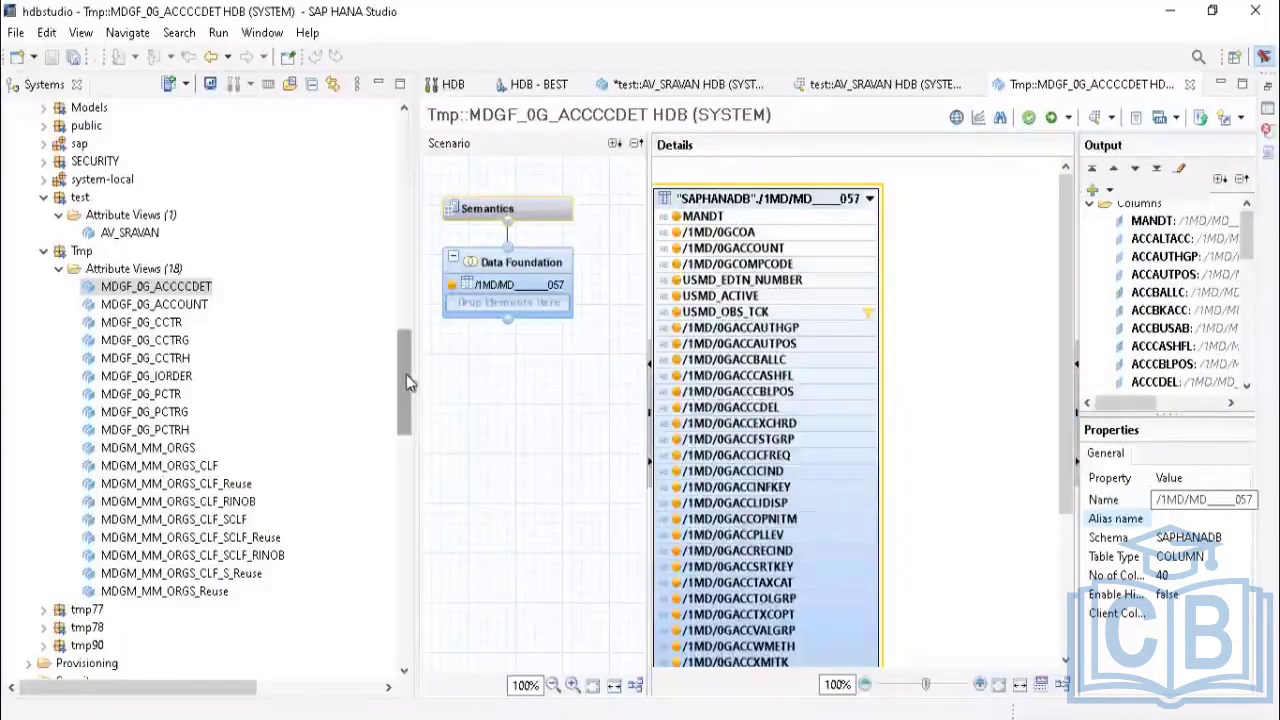
# Step: Collapse the UIS schema and its tables list in the system tree to clear the way to the SAPHANADB schema
pyautogui.moveTo(406, 374)
pyautogui.mouseDown()
pyautogui.moveTo(403, 458)
pyautogui.moveTo(408, 383)
pyautogui.mouseUp()
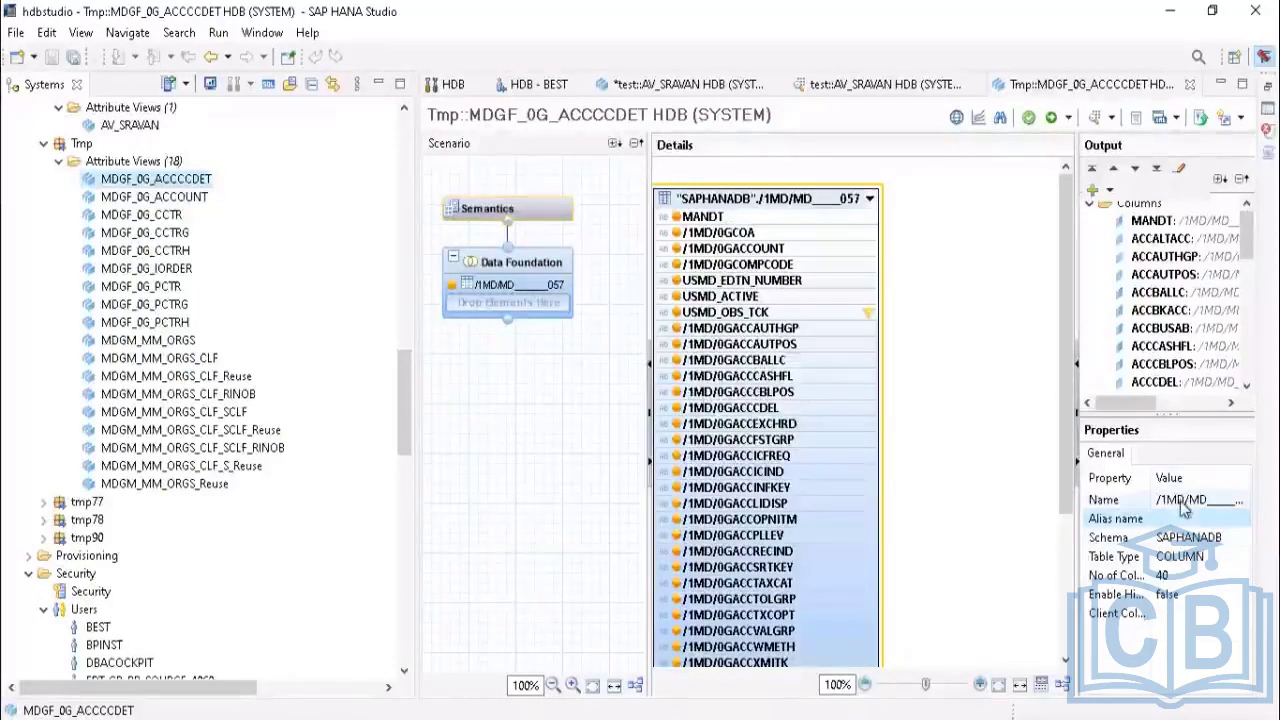
pyautogui.scroll(8, 135, 412)
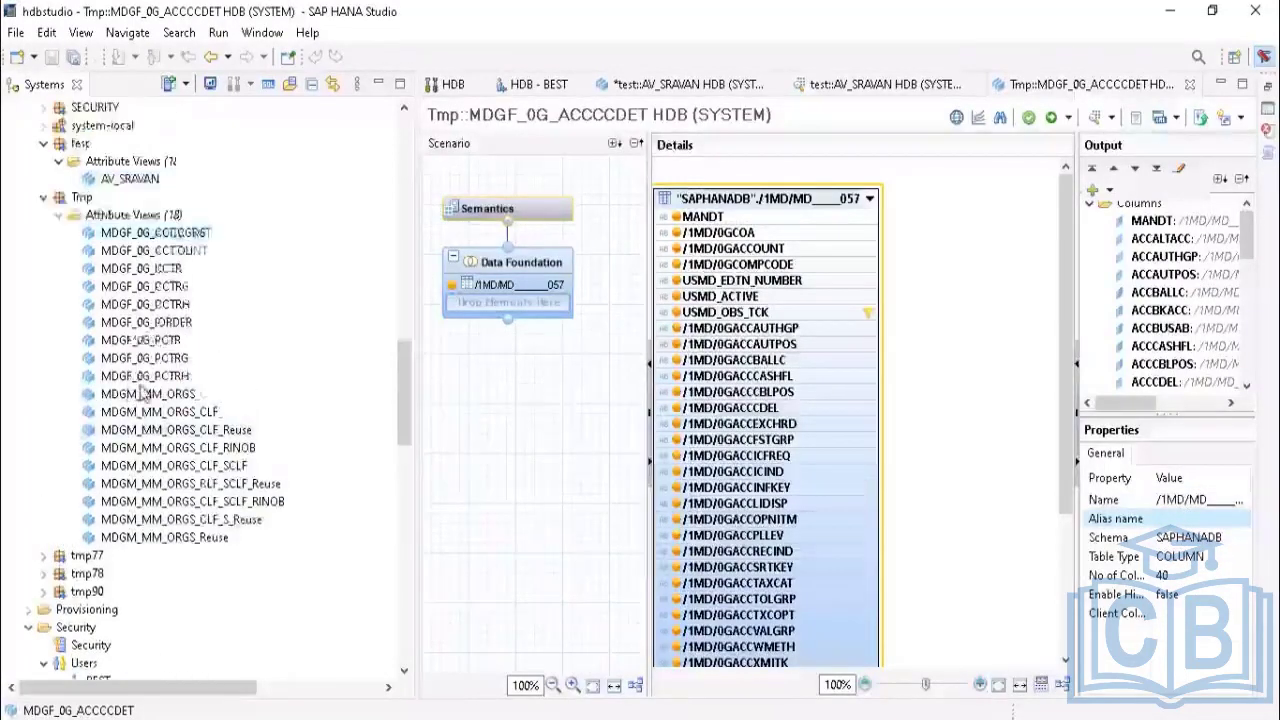
pyautogui.scroll(2, 108, 332)
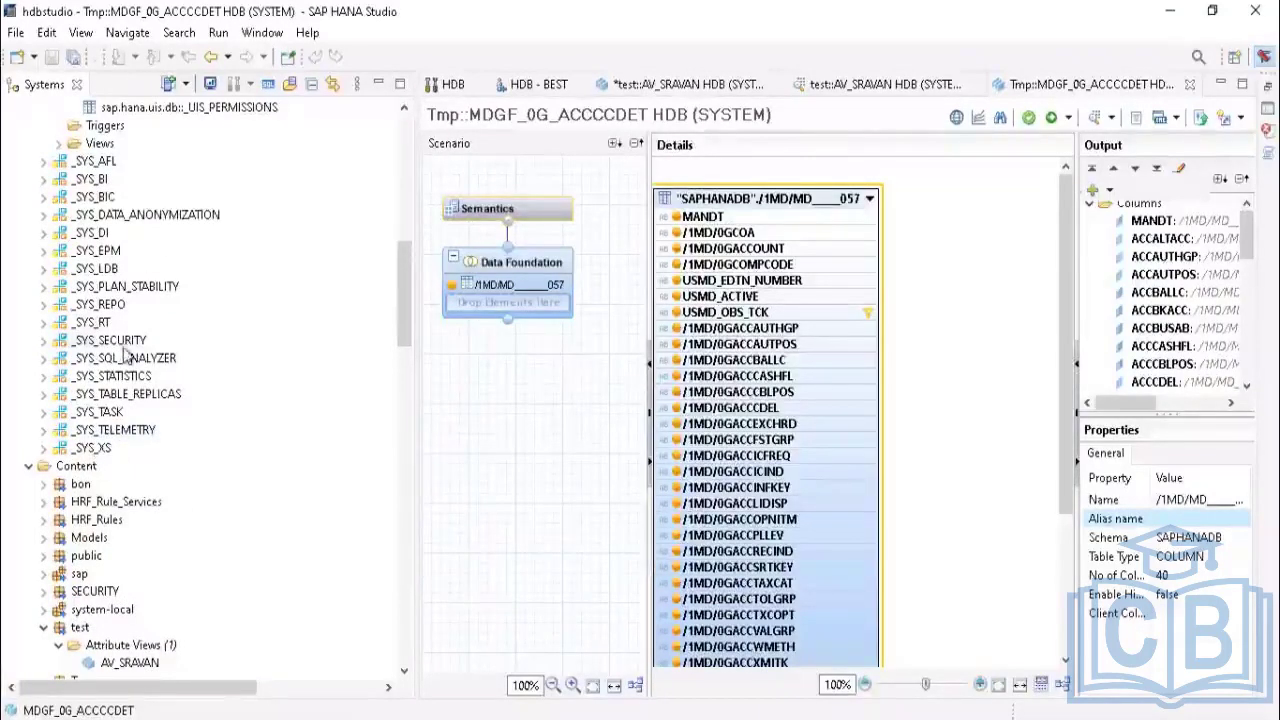
pyautogui.scroll(5, 120, 360)
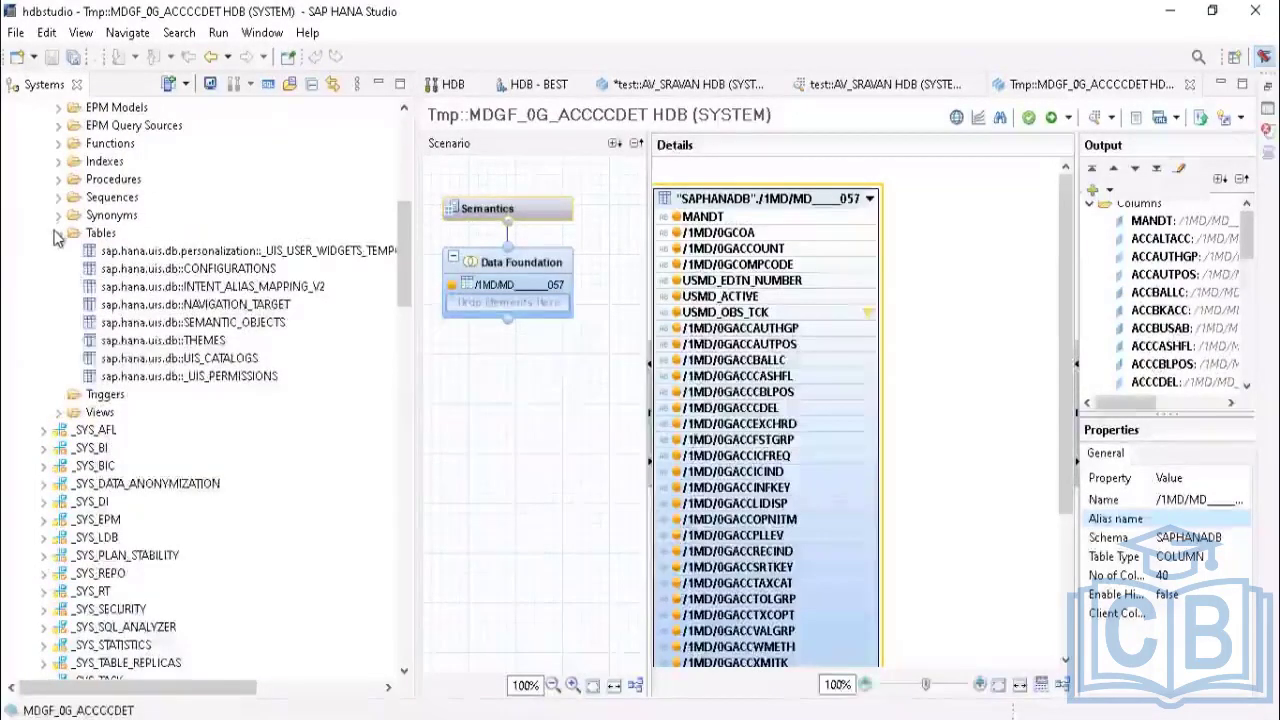
pyautogui.click(57, 233)
pyautogui.scroll(4, 52, 290)
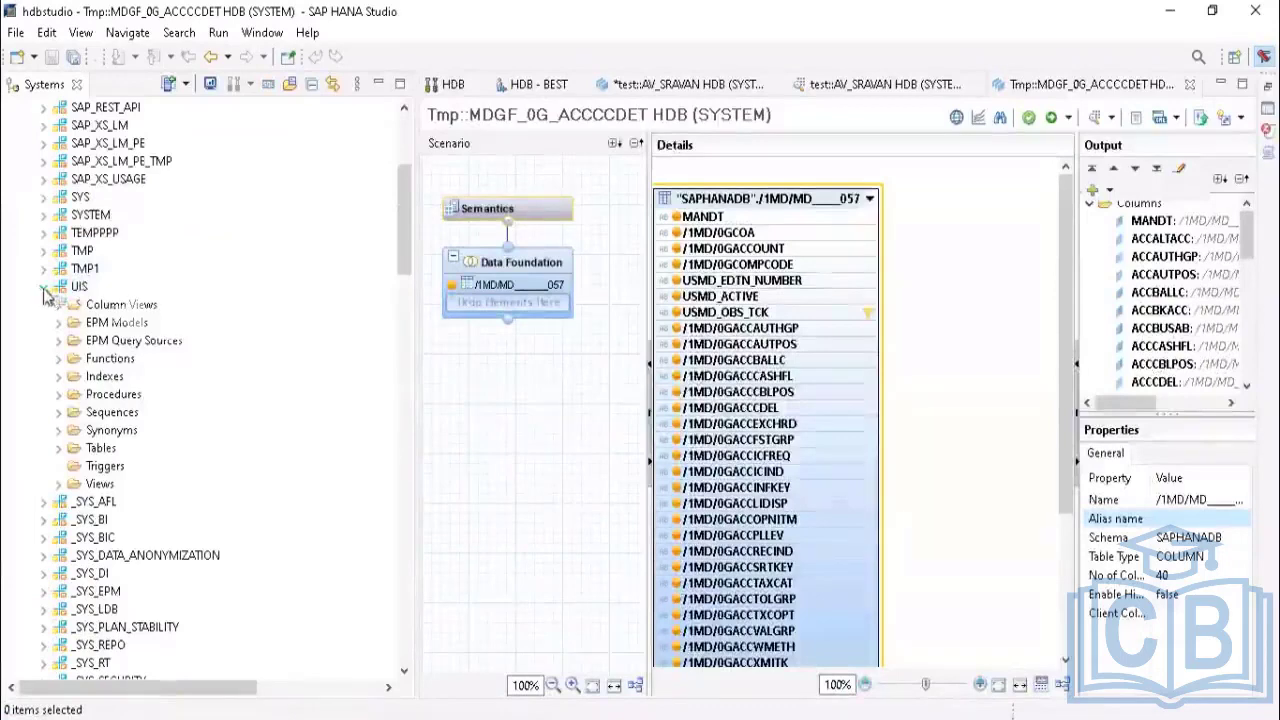
pyautogui.click(44, 288)
pyautogui.scroll(2, 100, 235)
pyautogui.scroll(1, 100, 234)
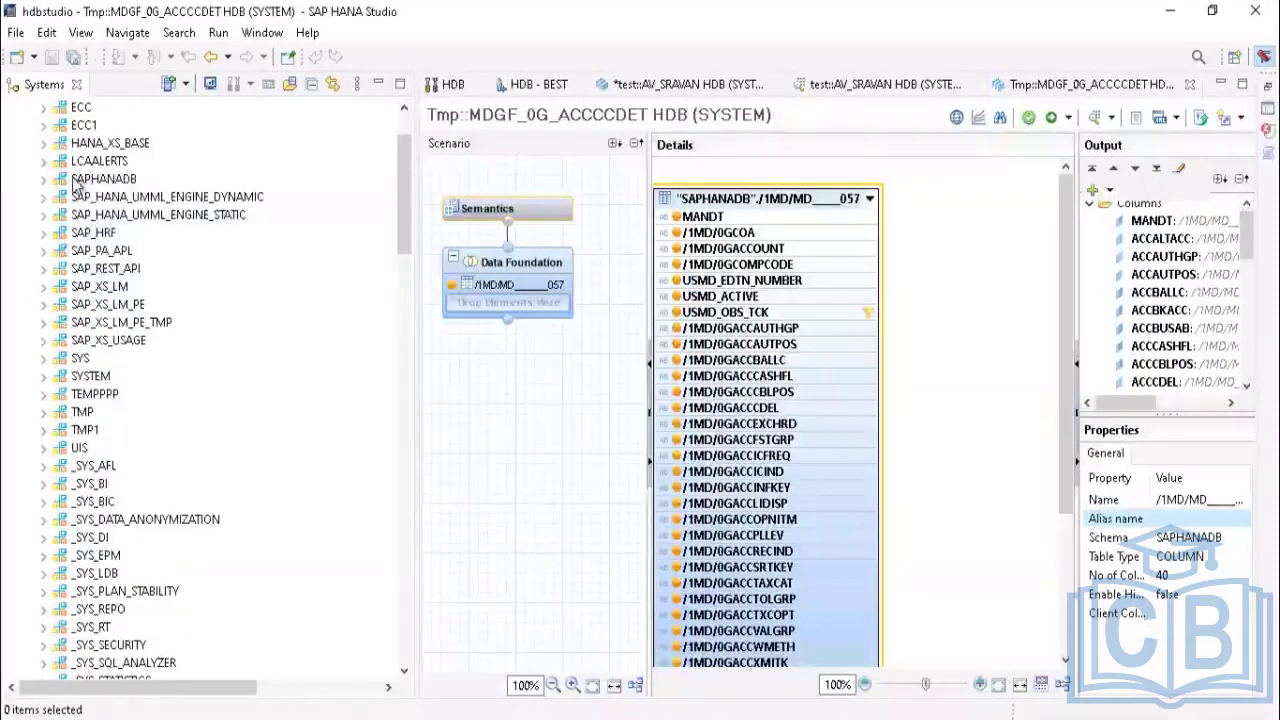
# Step: Expand the tables of the SAPHANADB schema and look through them for the /1MD/MD tables
pyautogui.click(43, 179)
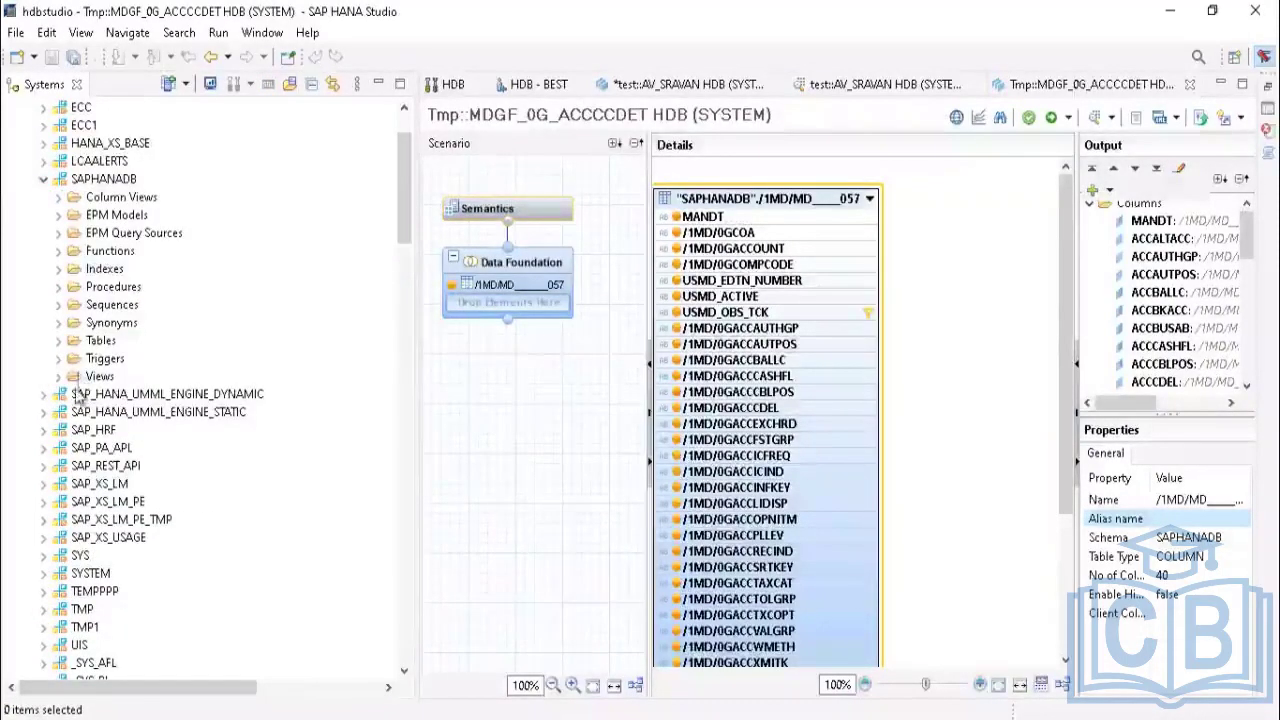
pyautogui.click(58, 341)
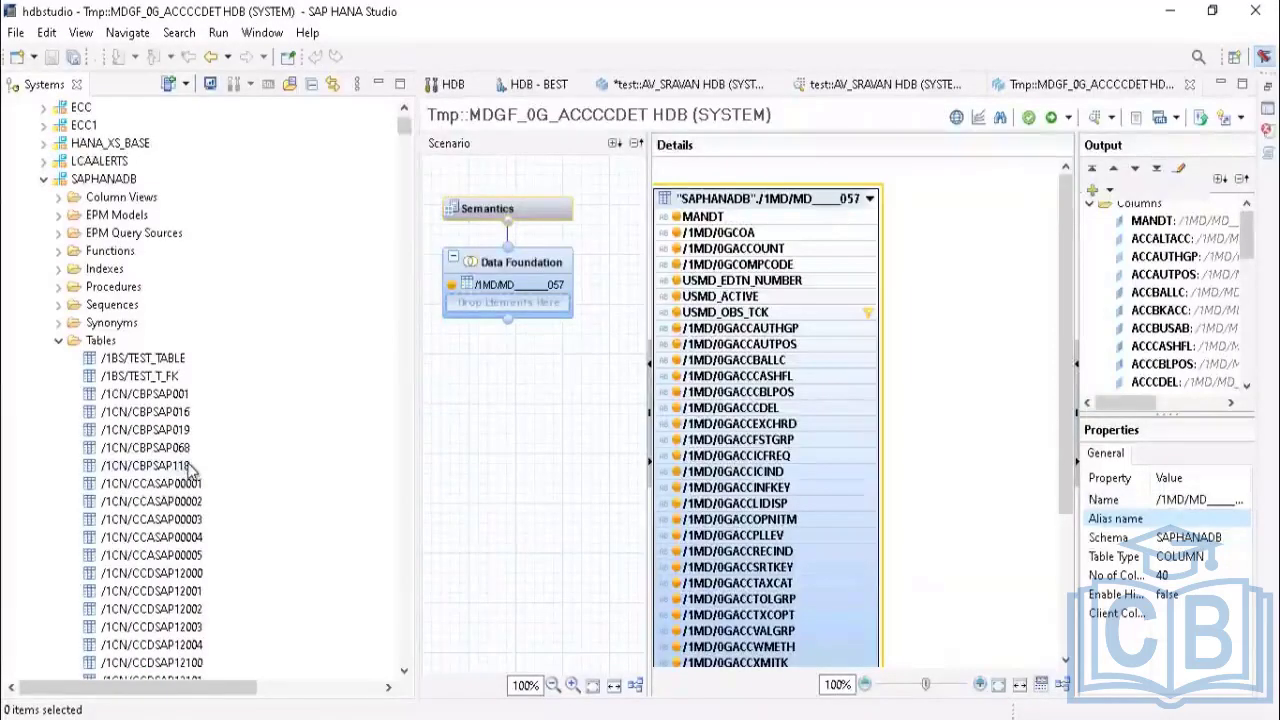
pyautogui.scroll(-12, 190, 470)
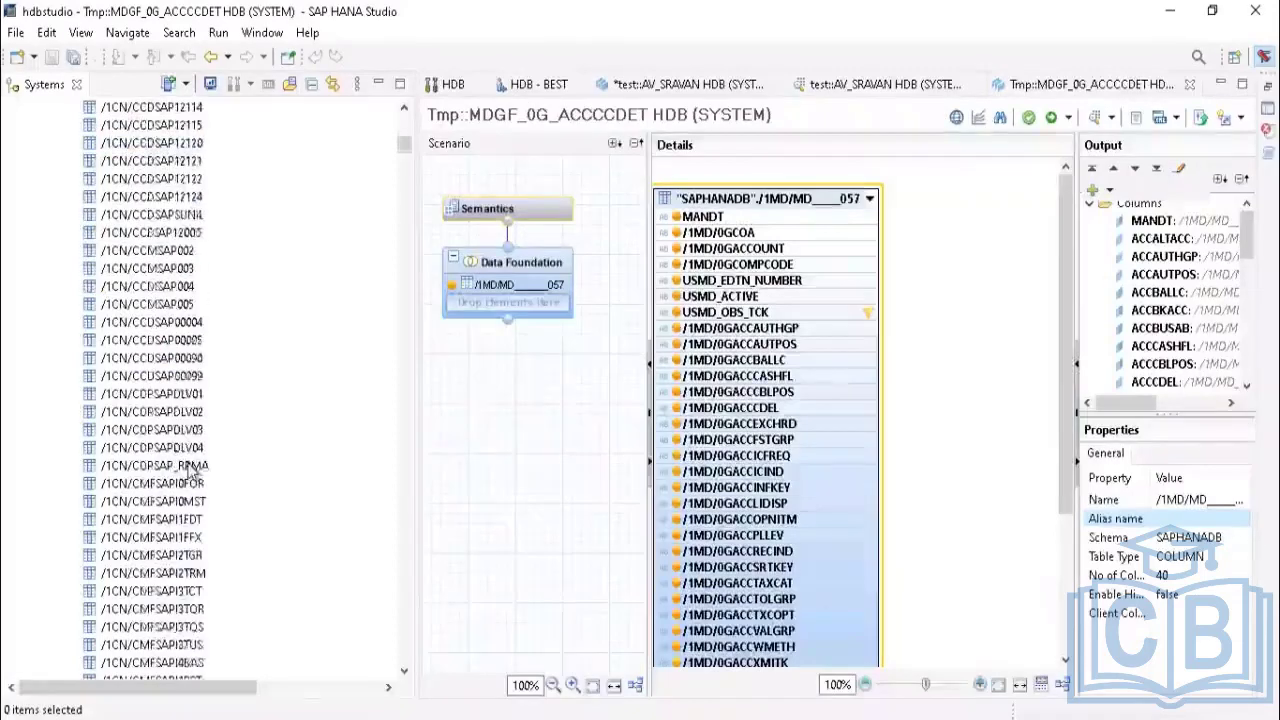
pyautogui.scroll(-20, 190, 470)
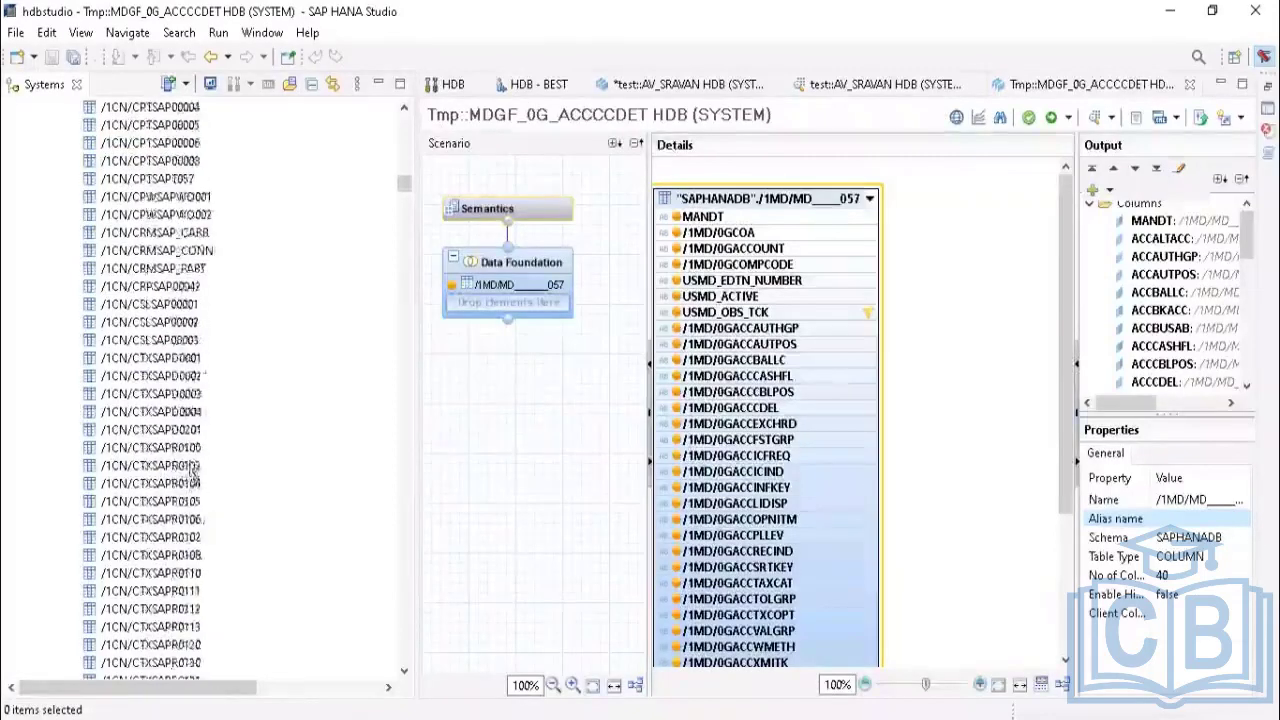
pyautogui.scroll(-20, 190, 480)
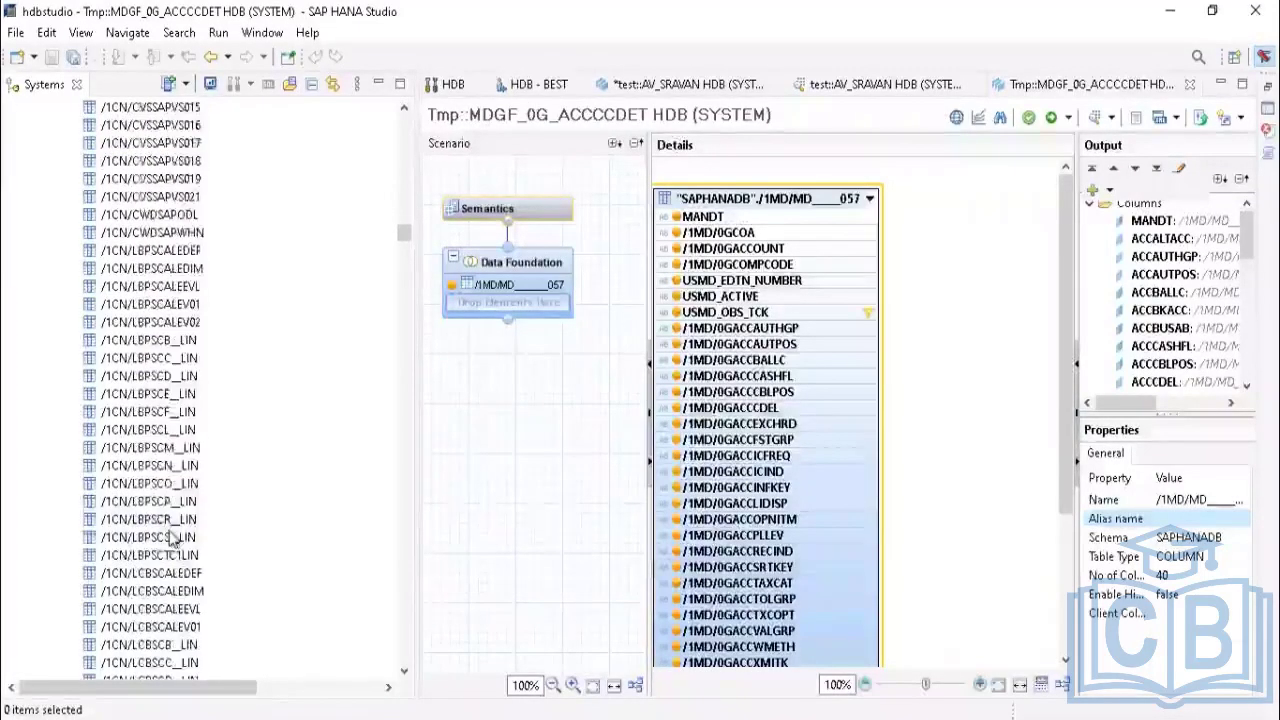
pyautogui.scroll(-20, 170, 535)
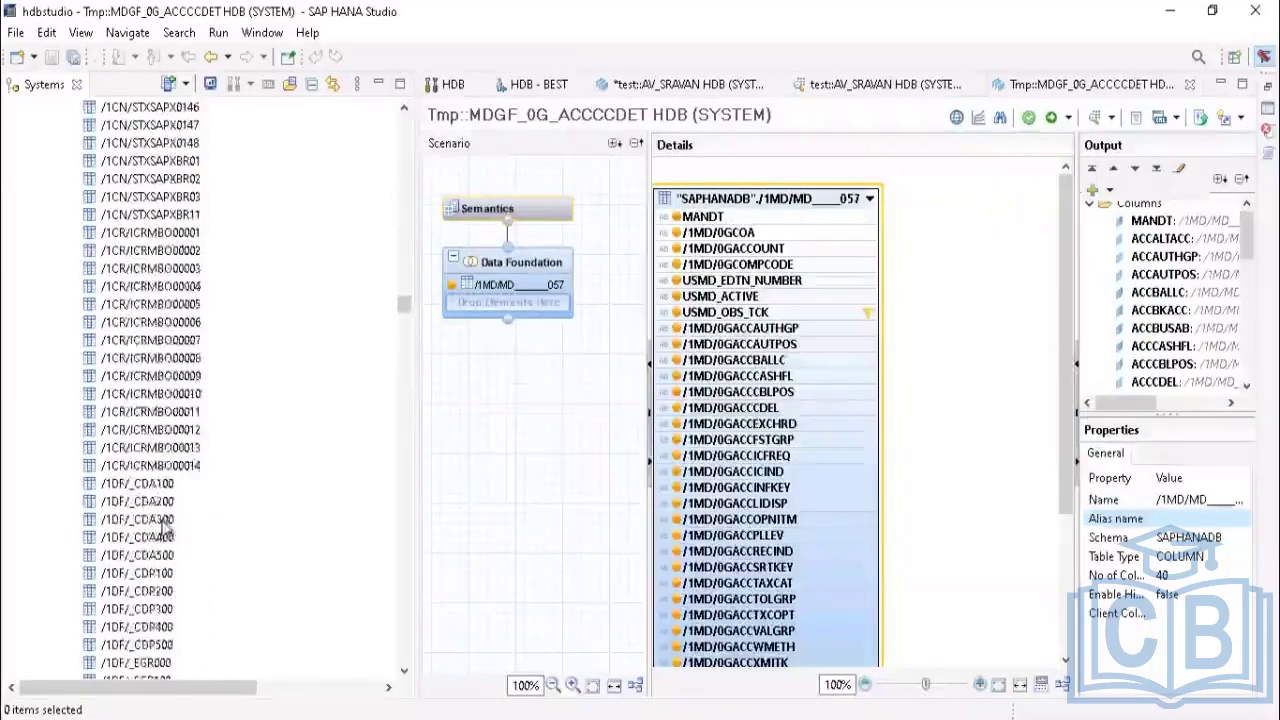
pyautogui.scroll(-20, 165, 530)
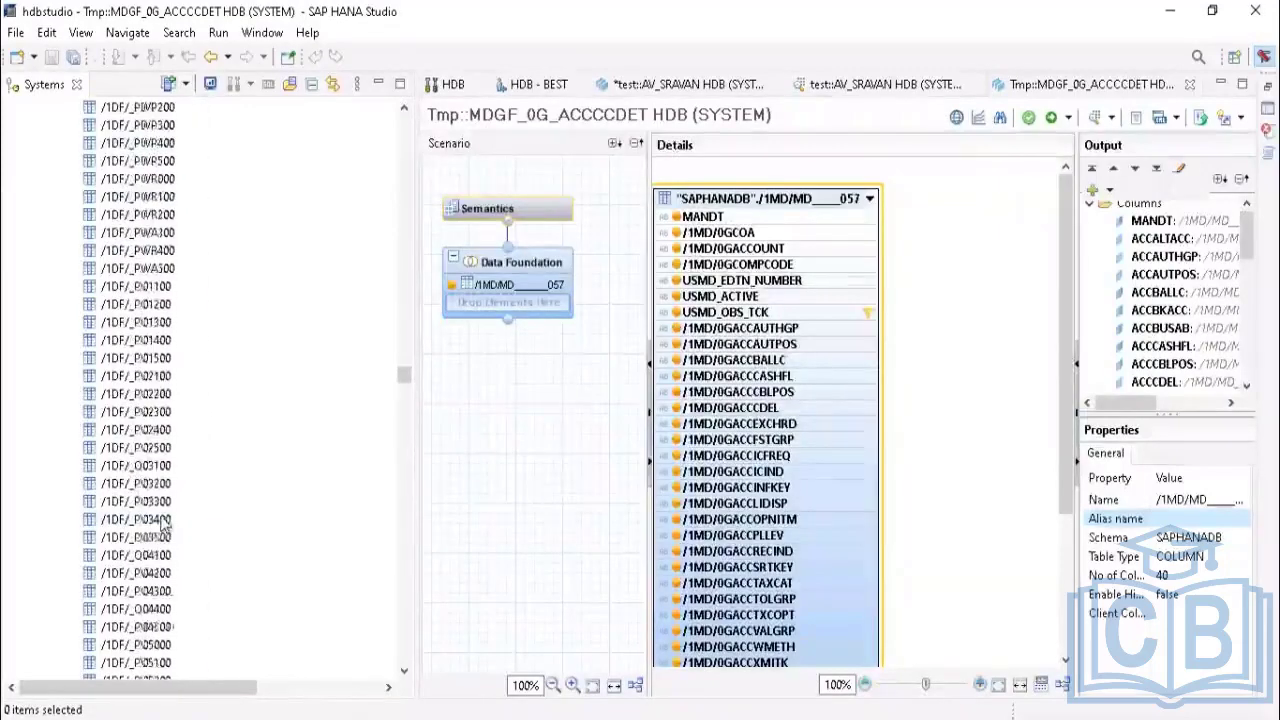
pyautogui.scroll(-20, 170, 530)
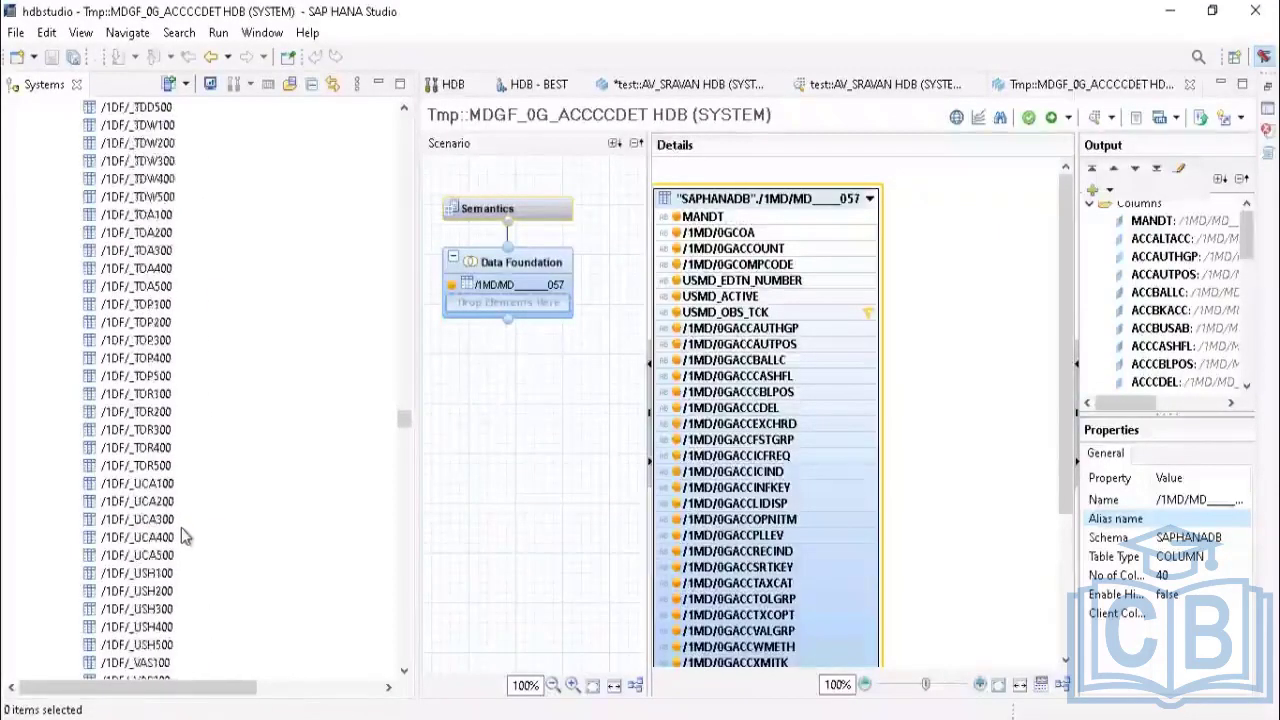
pyautogui.scroll(-20, 181, 530)
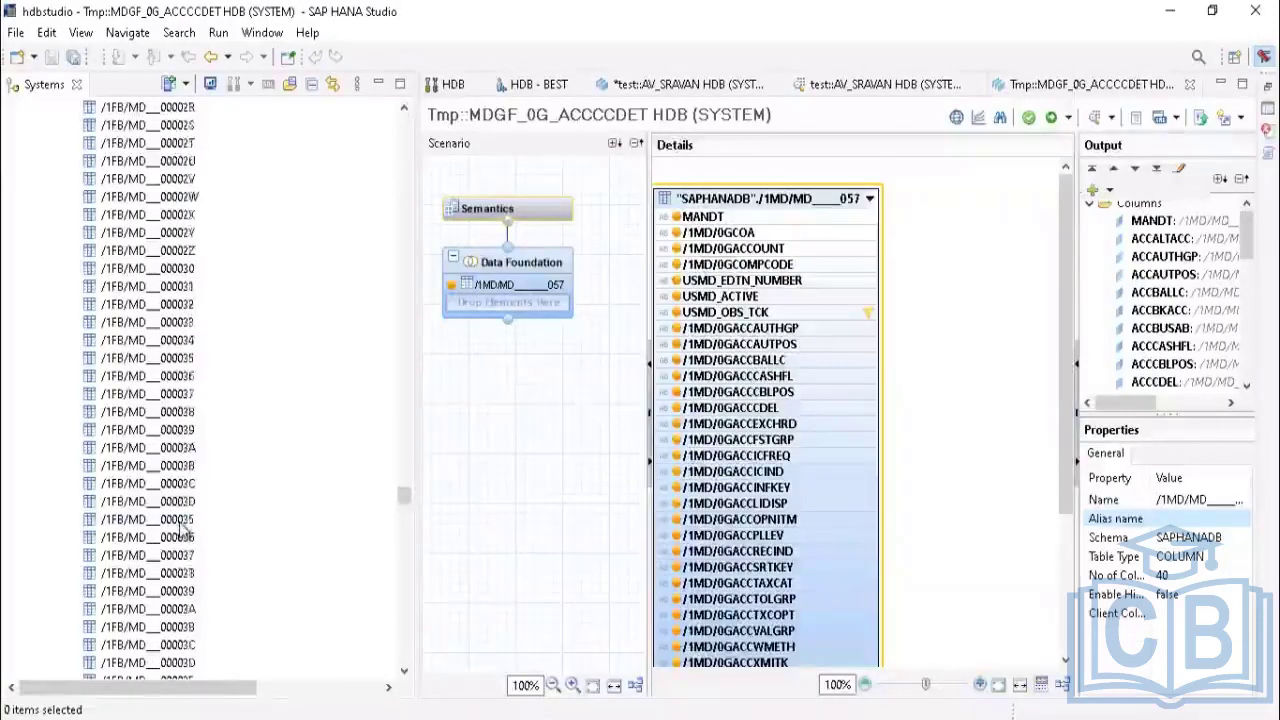
pyautogui.scroll(-20, 181, 530)
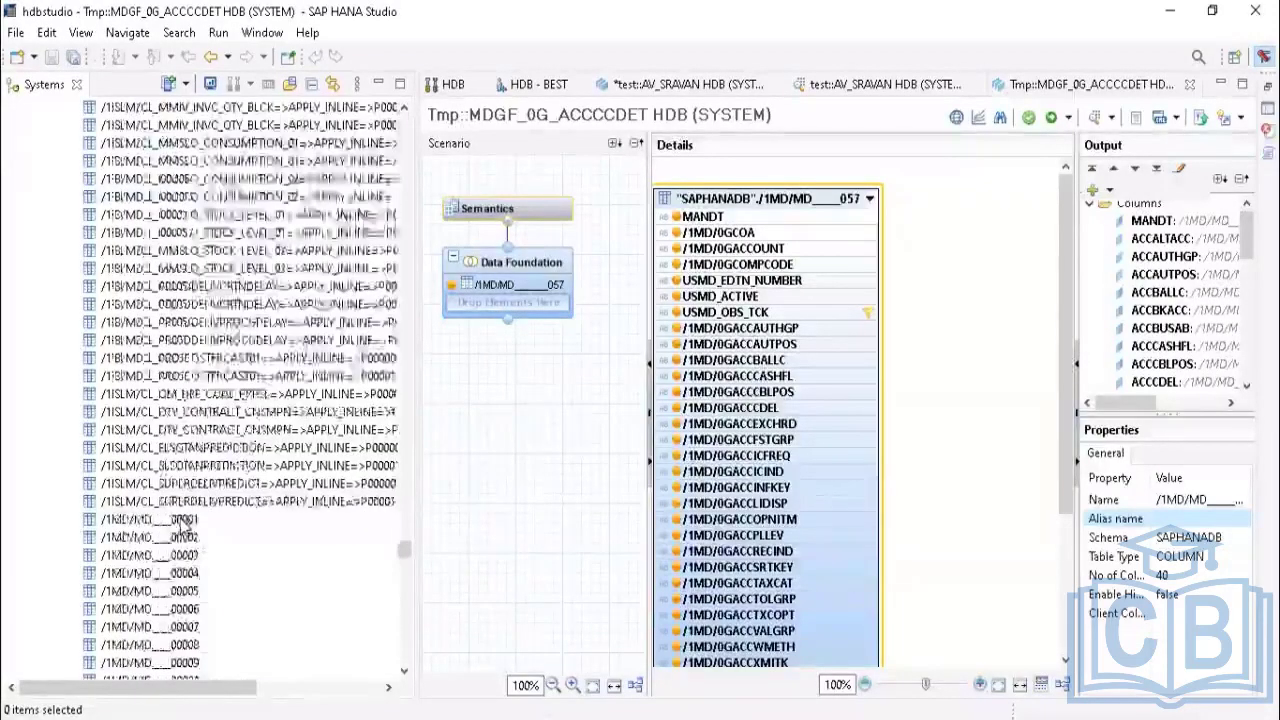
pyautogui.scroll(-12, 183, 534)
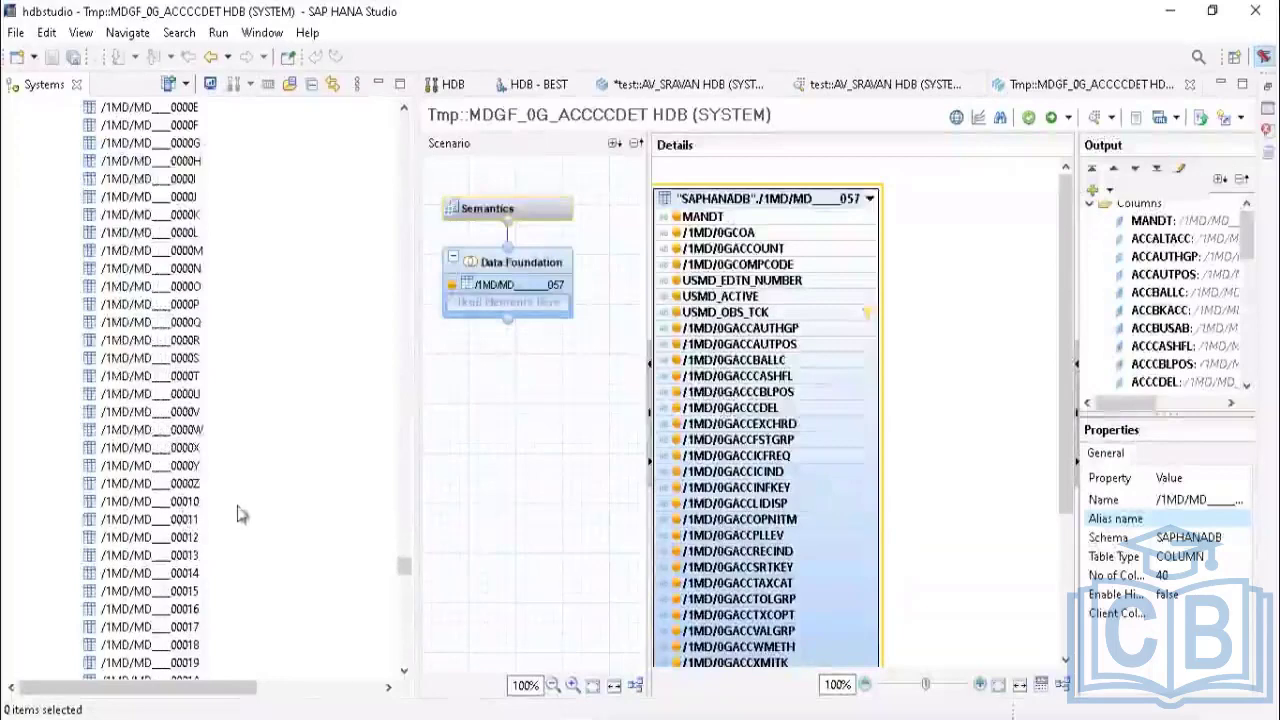
# Step: Recheck the source table's name in its properties and search the /1MD/MD and neighbouring /1FB/MD tables for the one ending in 057
pyautogui.click(1178, 503)
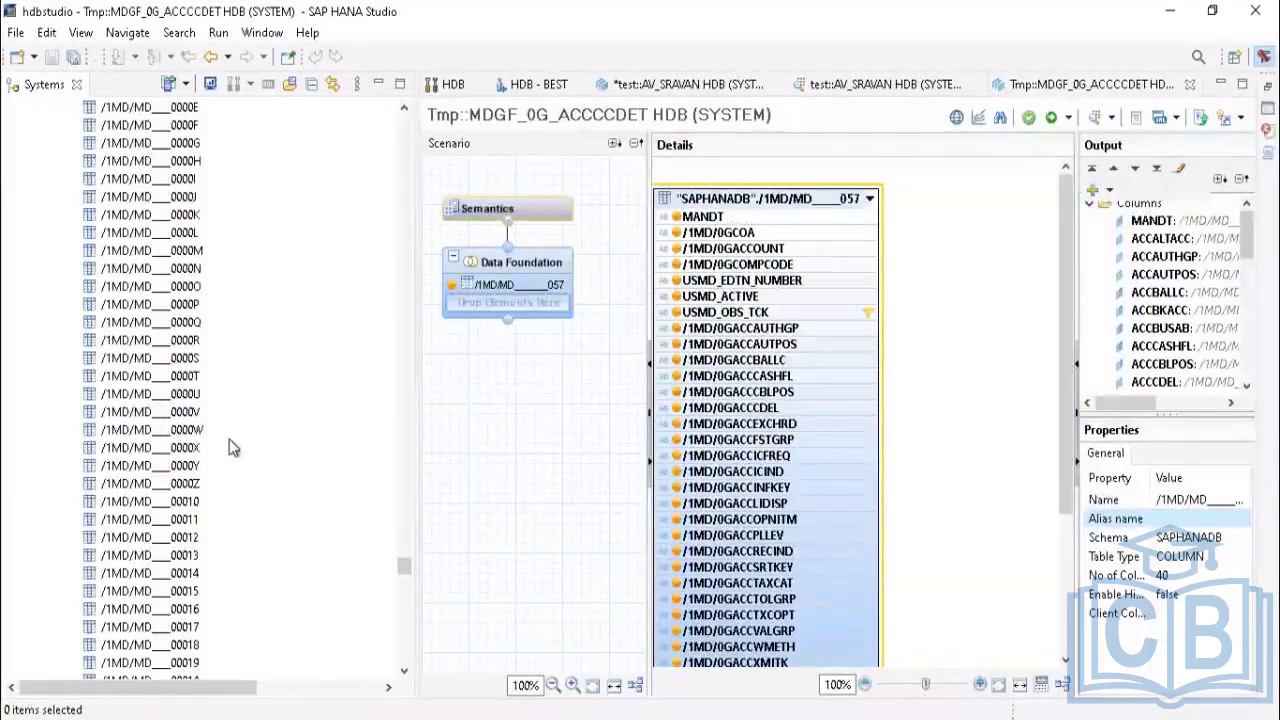
pyautogui.scroll(-4, 229, 439)
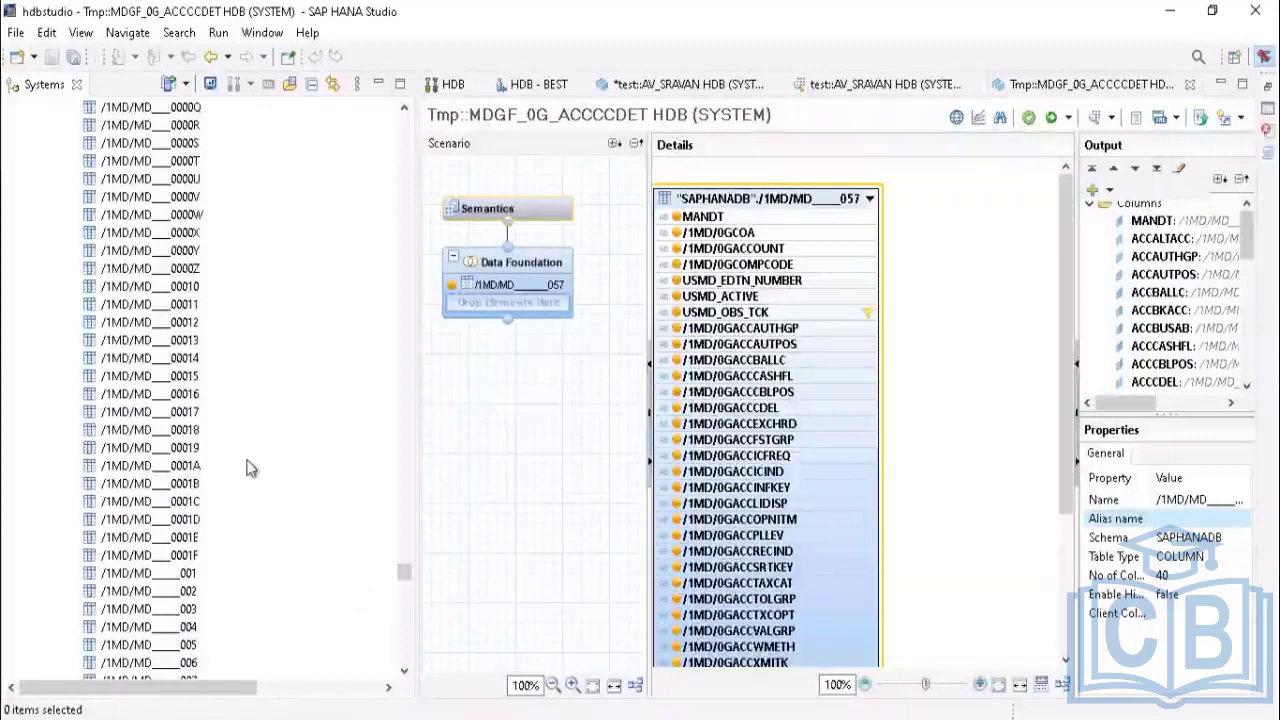
pyautogui.scroll(-3, 248, 490)
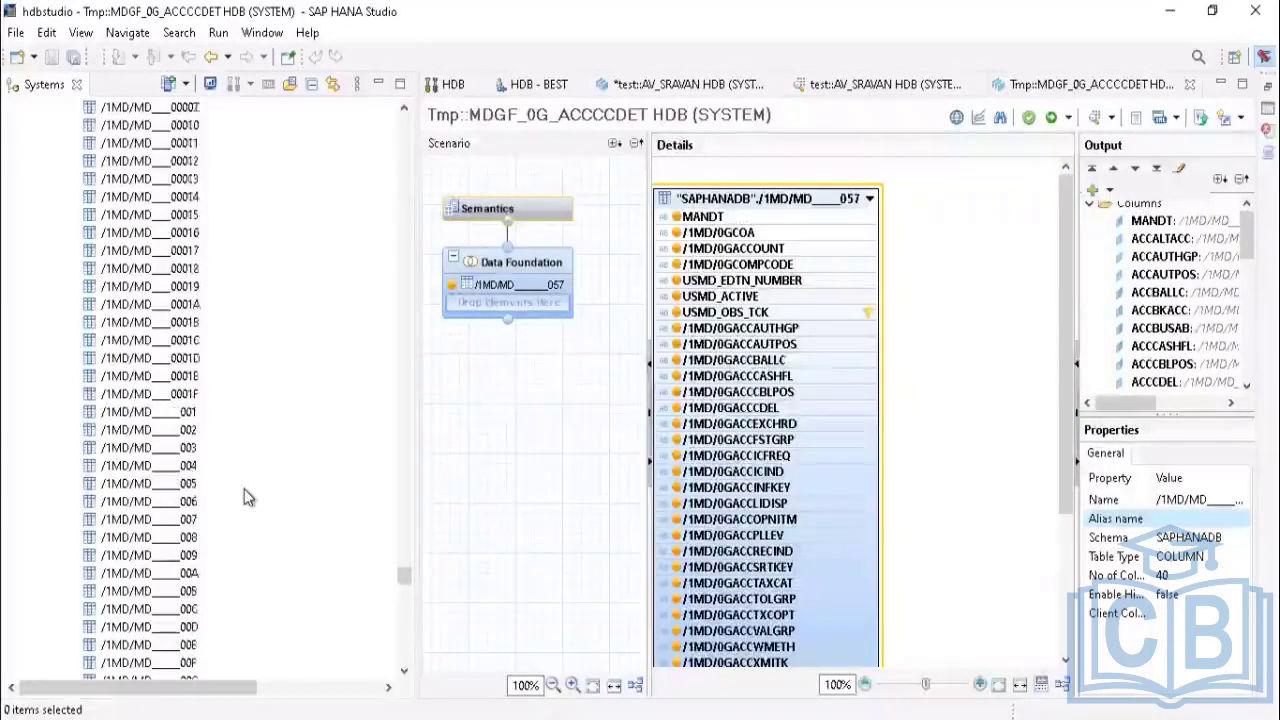
pyautogui.scroll(-8, 244, 489)
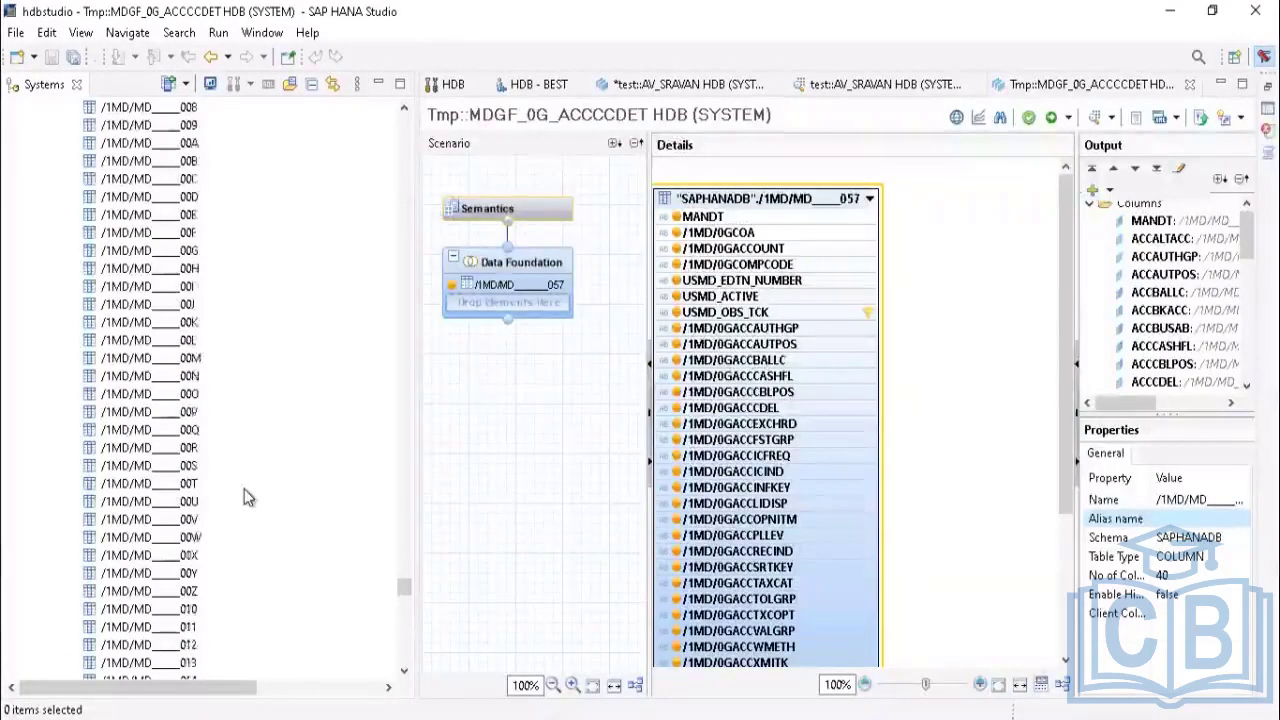
pyautogui.scroll(-6, 244, 489)
pyautogui.scroll(16, 207, 400)
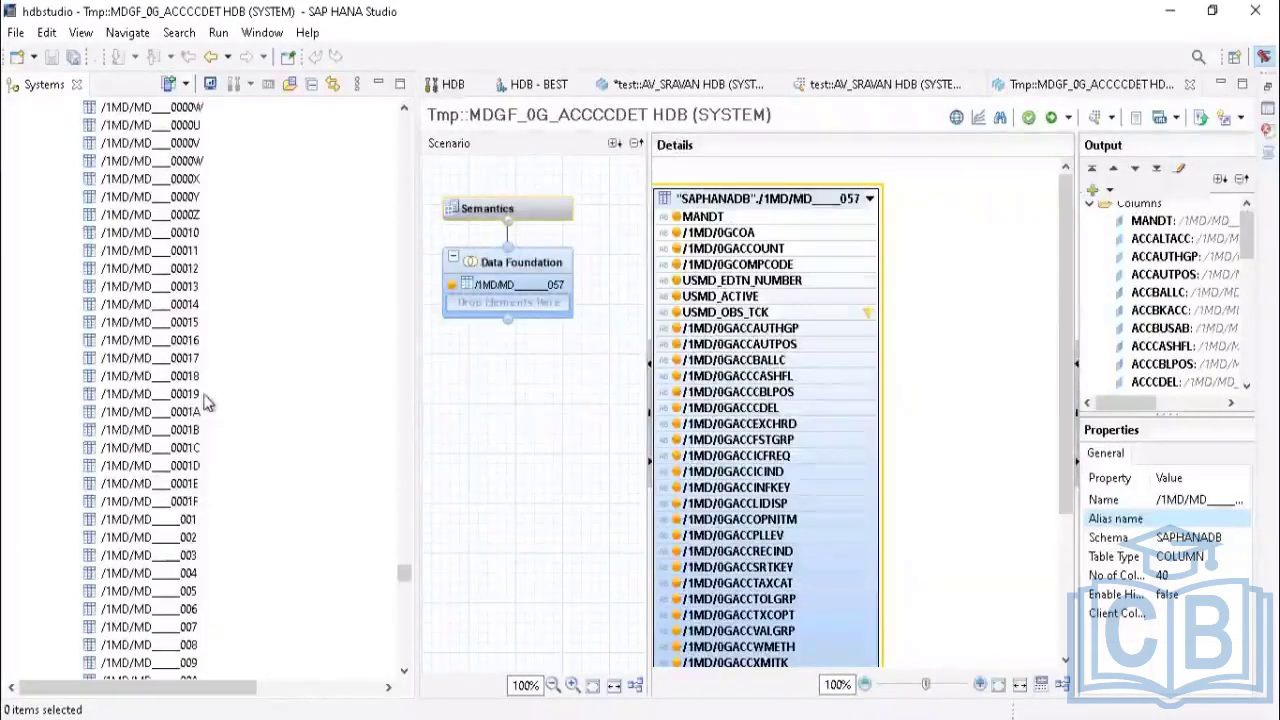
pyautogui.scroll(3, 207, 400)
pyautogui.scroll(8, 237, 427)
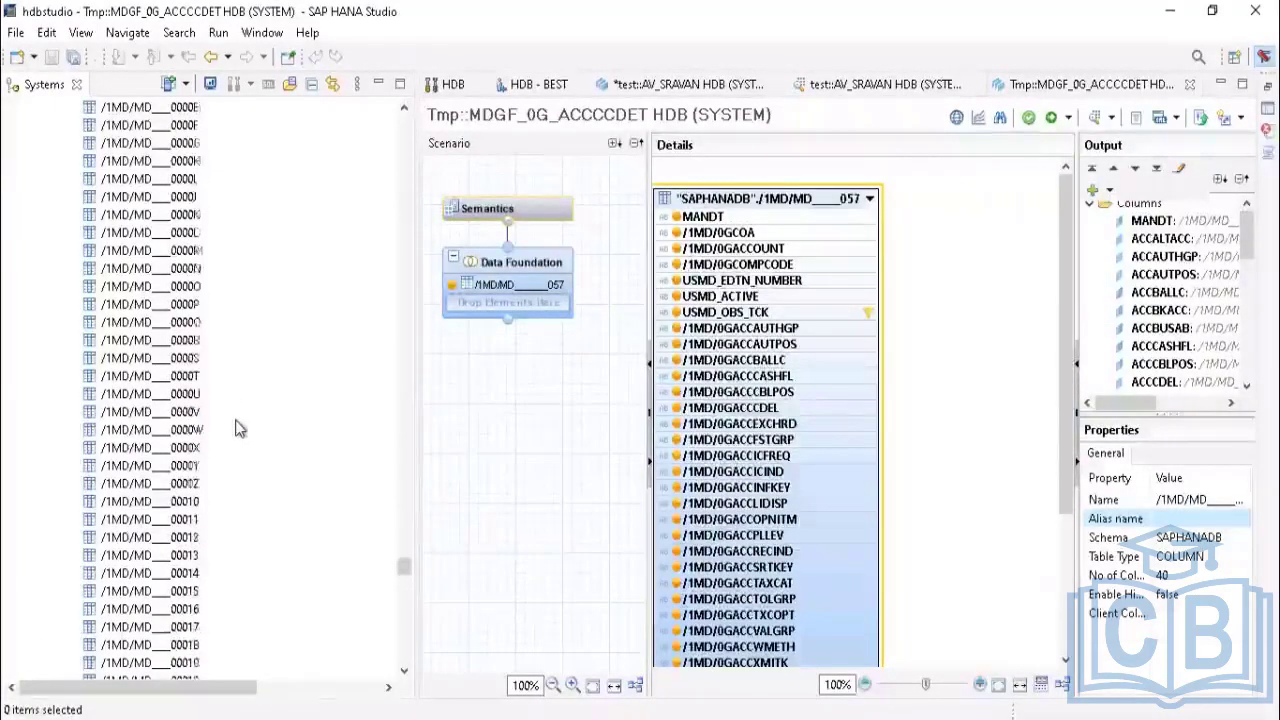
pyautogui.scroll(1, 209, 305)
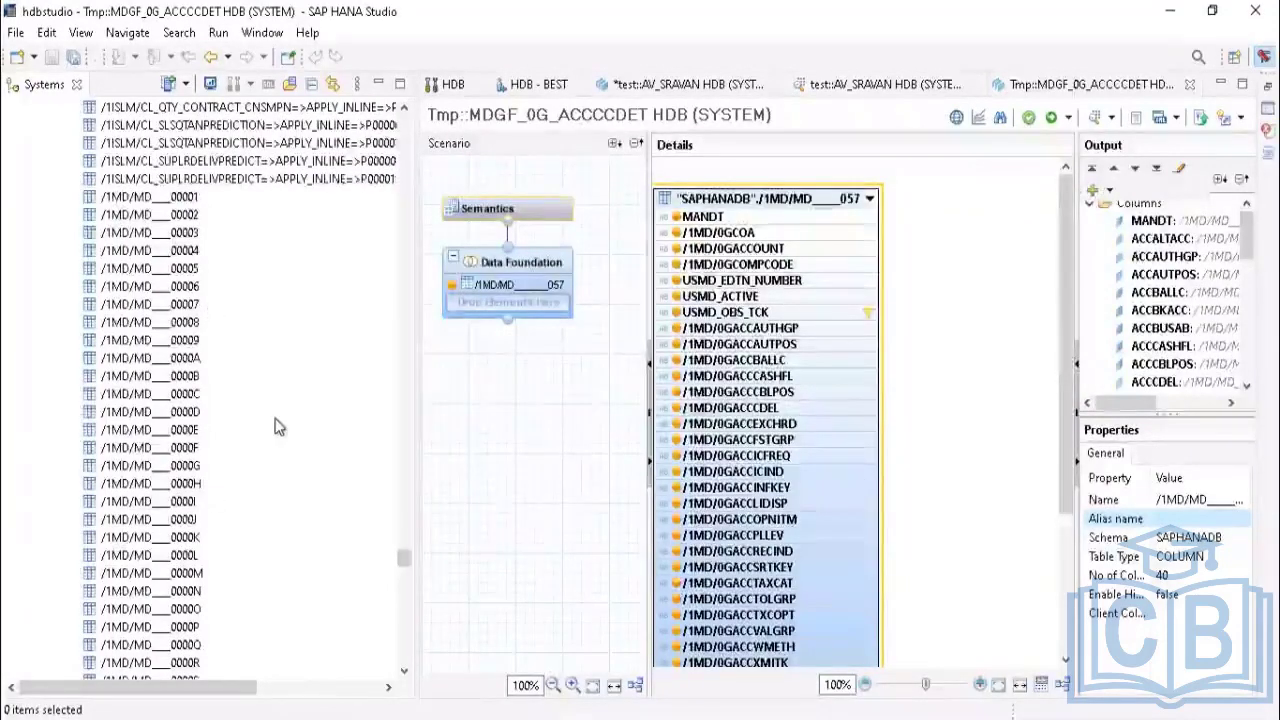
pyautogui.scroll(10, 277, 426)
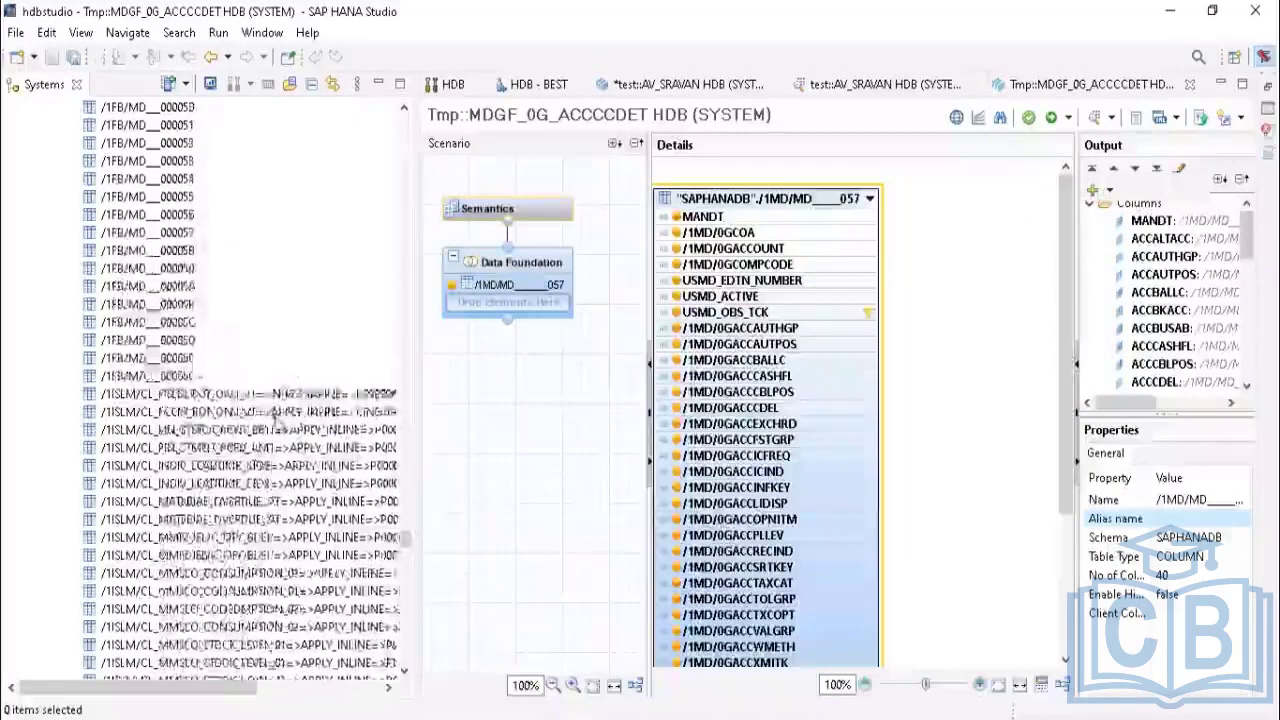
pyautogui.scroll(7, 275, 425)
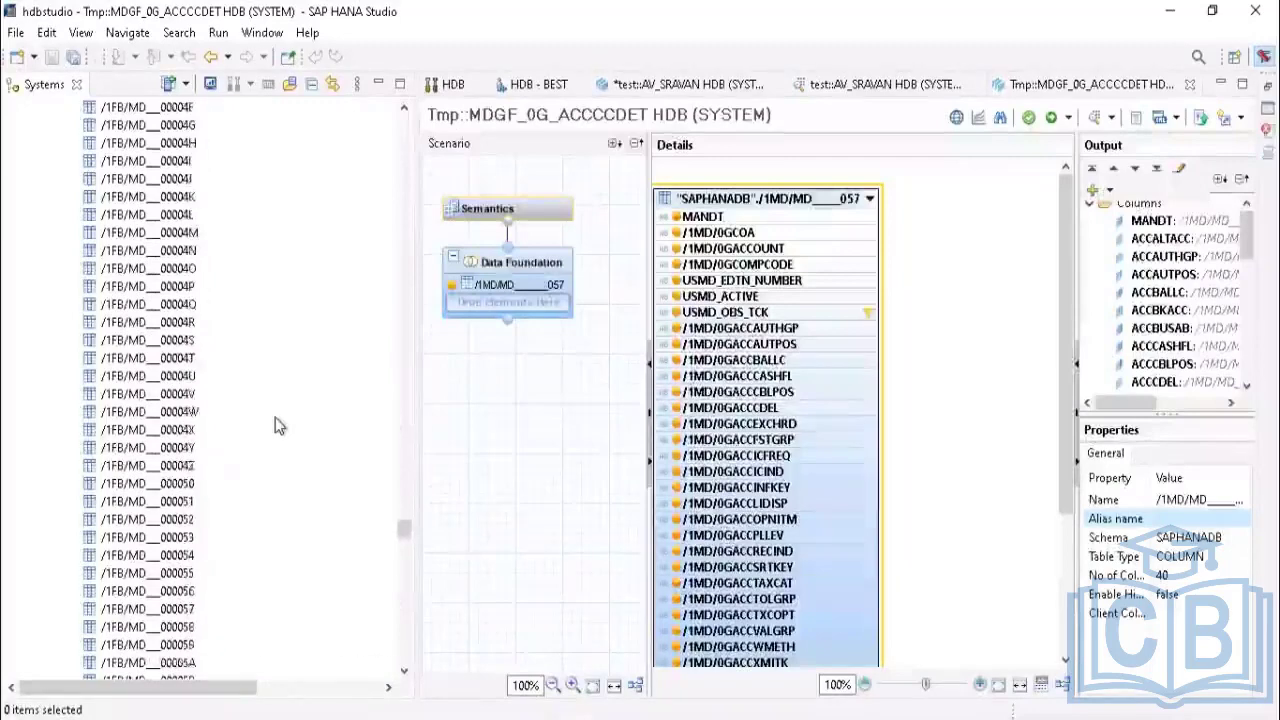
pyautogui.scroll(-4, 276, 419)
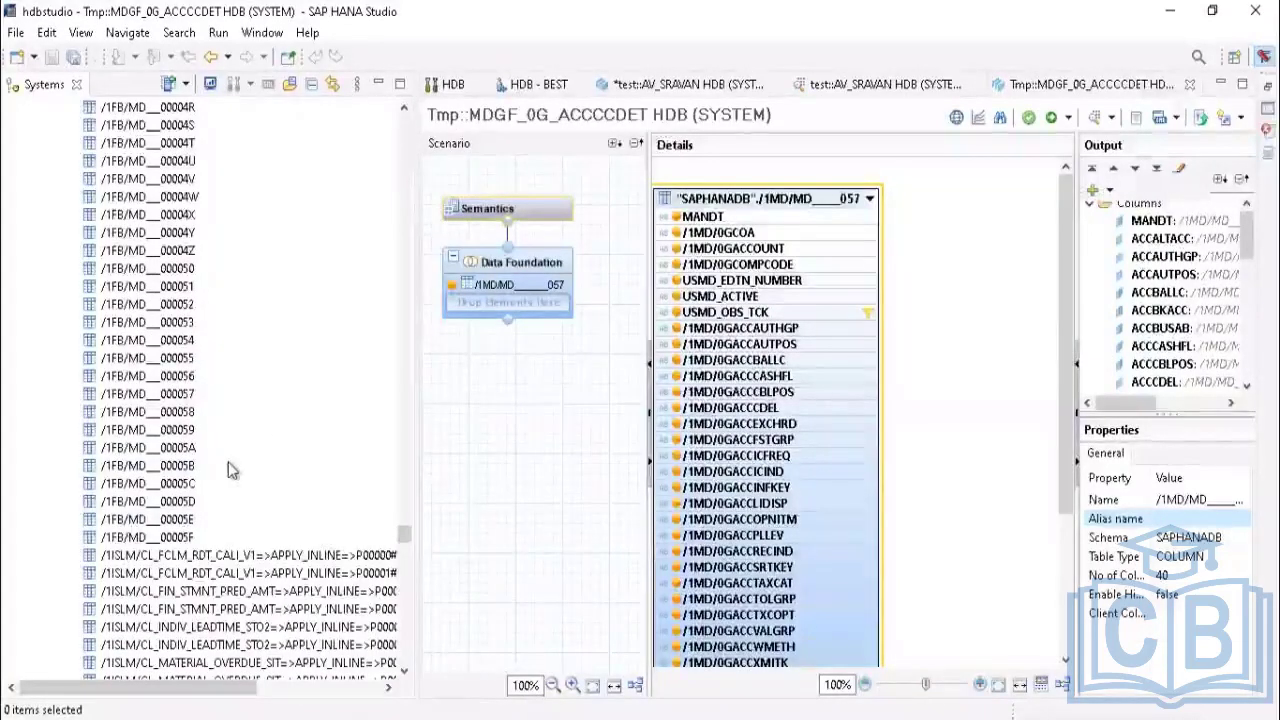
# Step: Check the source table's full name in its properties and search the SAPHANADB tables back through the /1FB/MD, /1DF and /1CN groups
pyautogui.click(1180, 504)
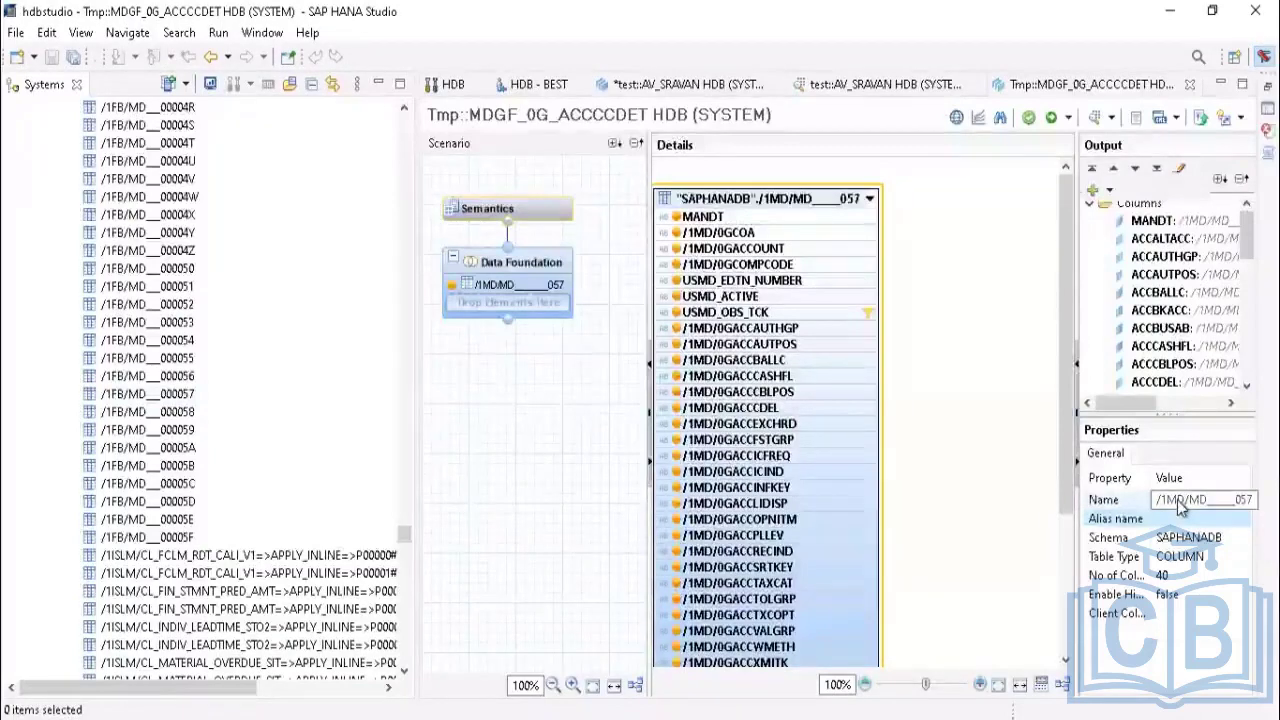
pyautogui.press('Return')
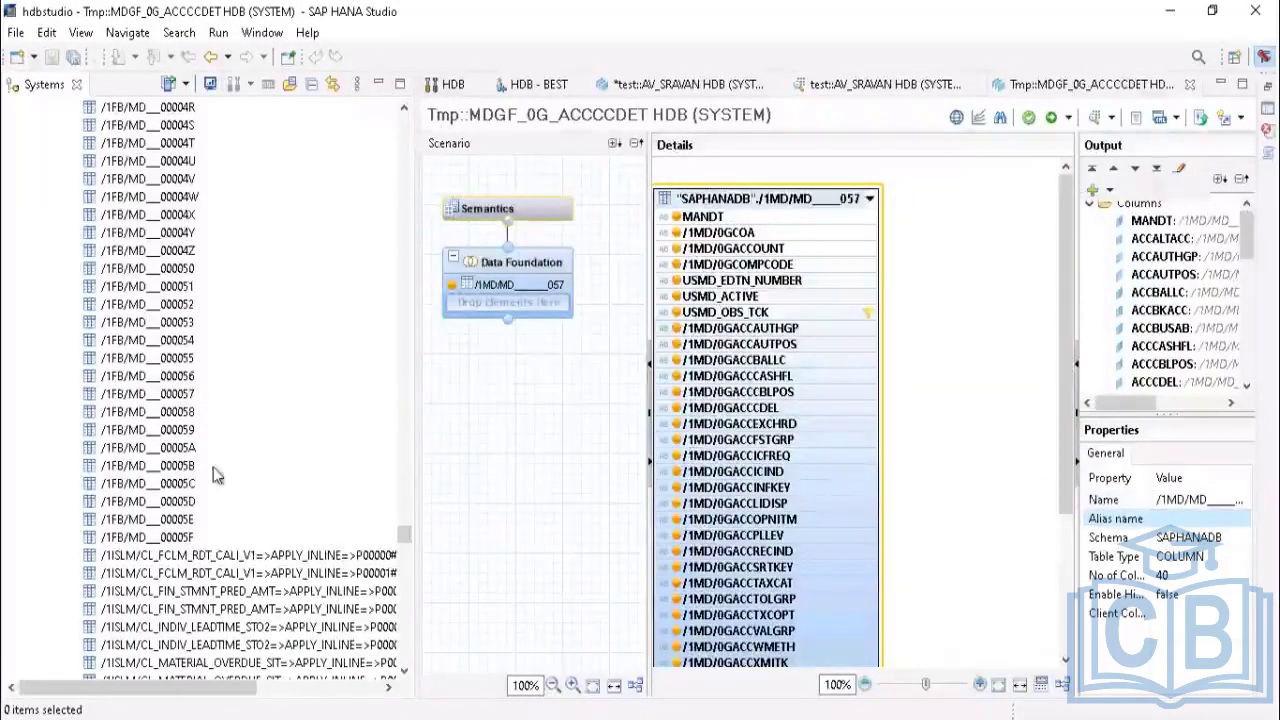
pyautogui.scroll(20, 190, 468)
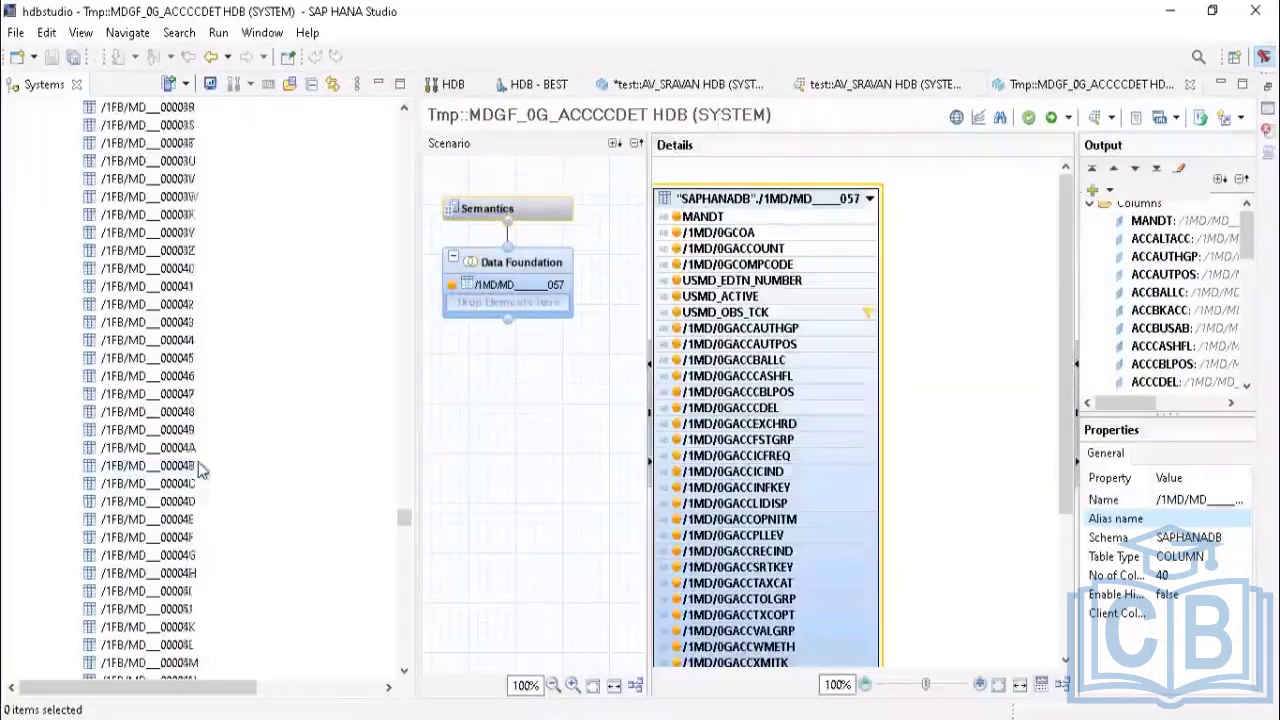
pyautogui.scroll(20, 200, 466)
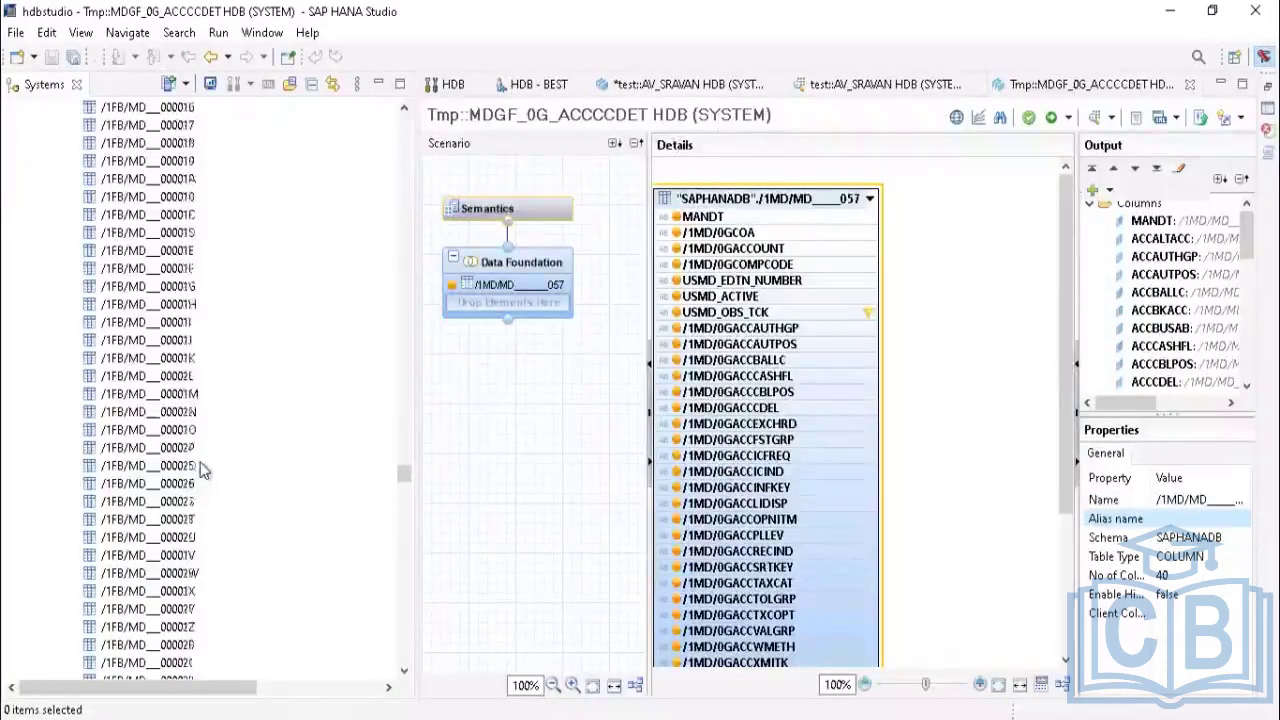
pyautogui.scroll(20, 214, 484)
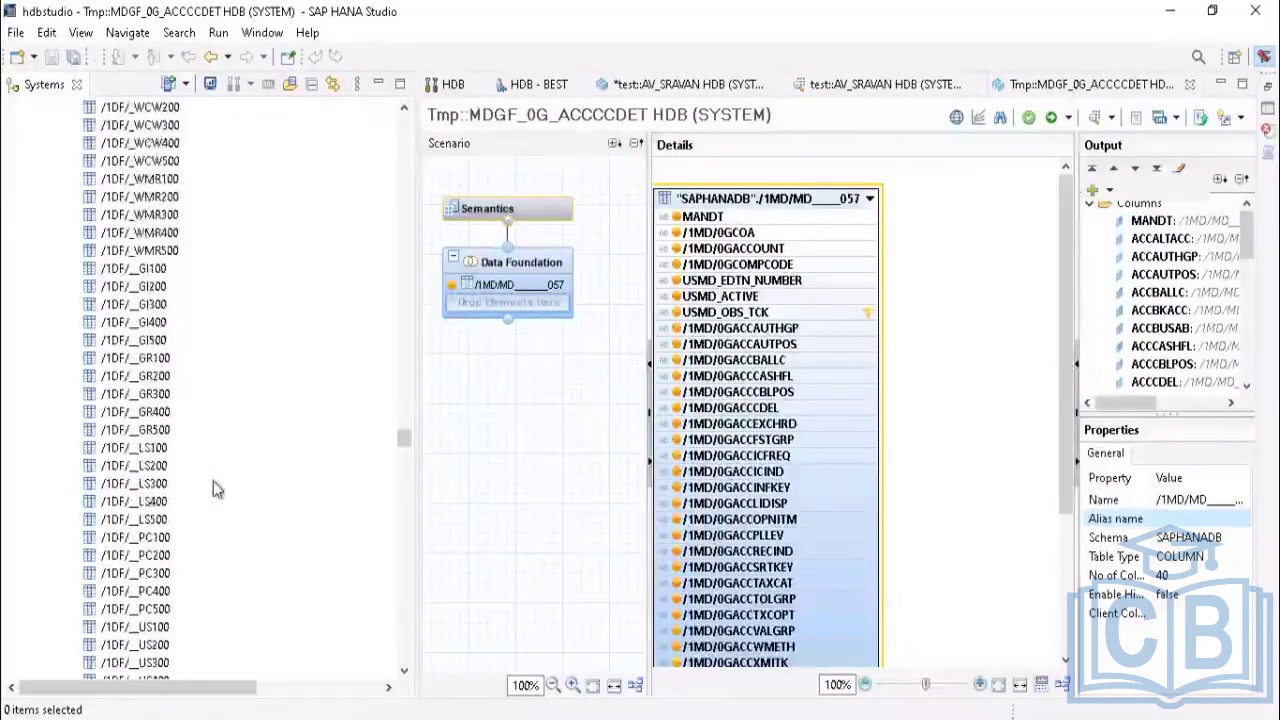
pyautogui.scroll(20, 220, 490)
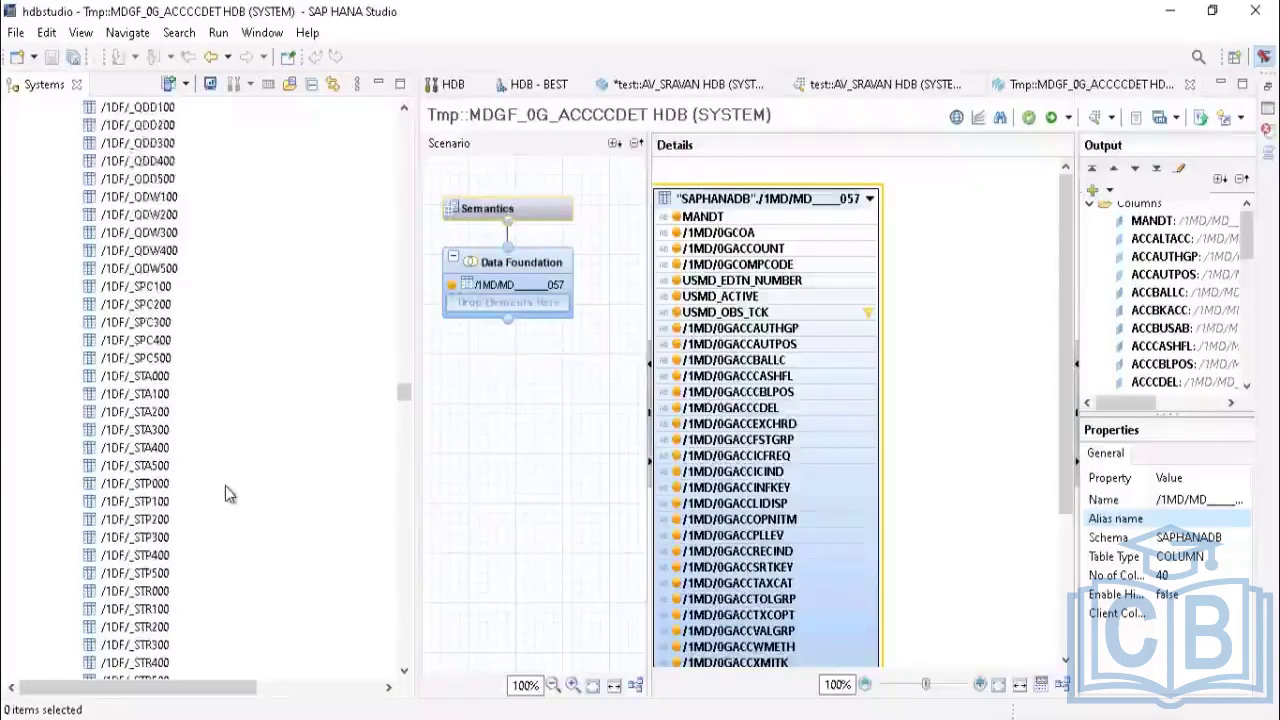
pyautogui.scroll(20, 230, 490)
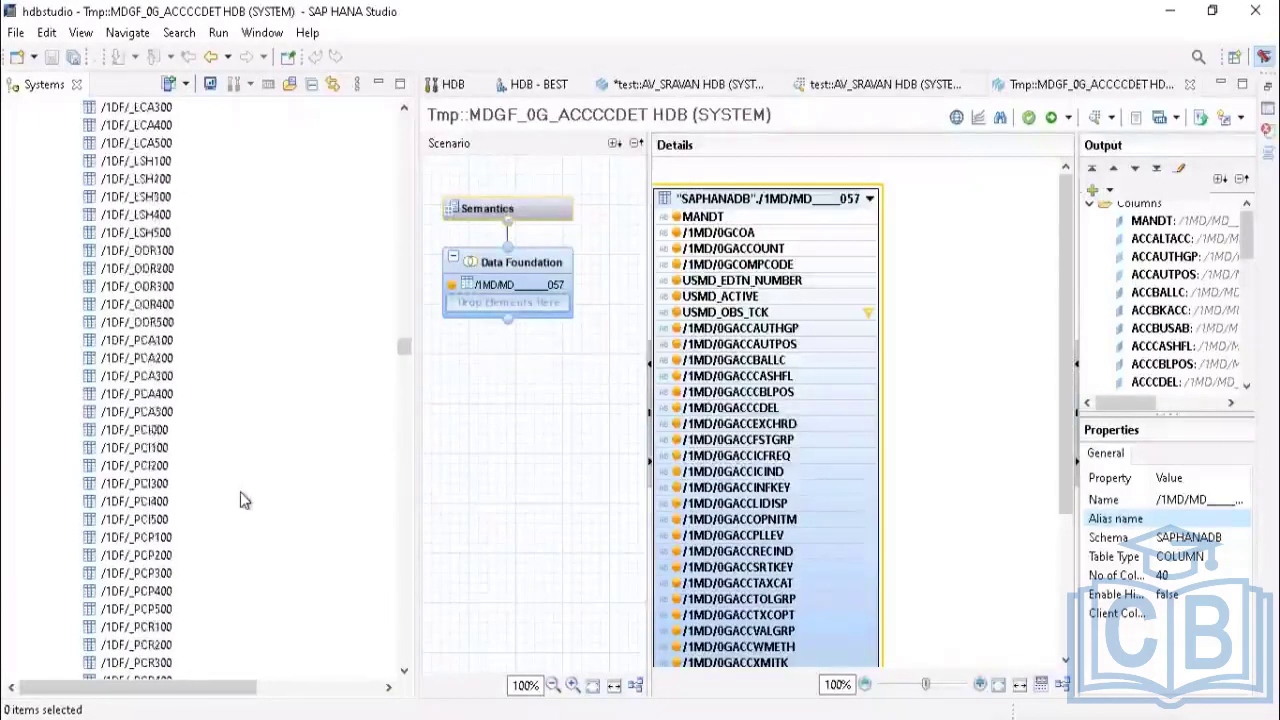
pyautogui.scroll(20, 240, 500)
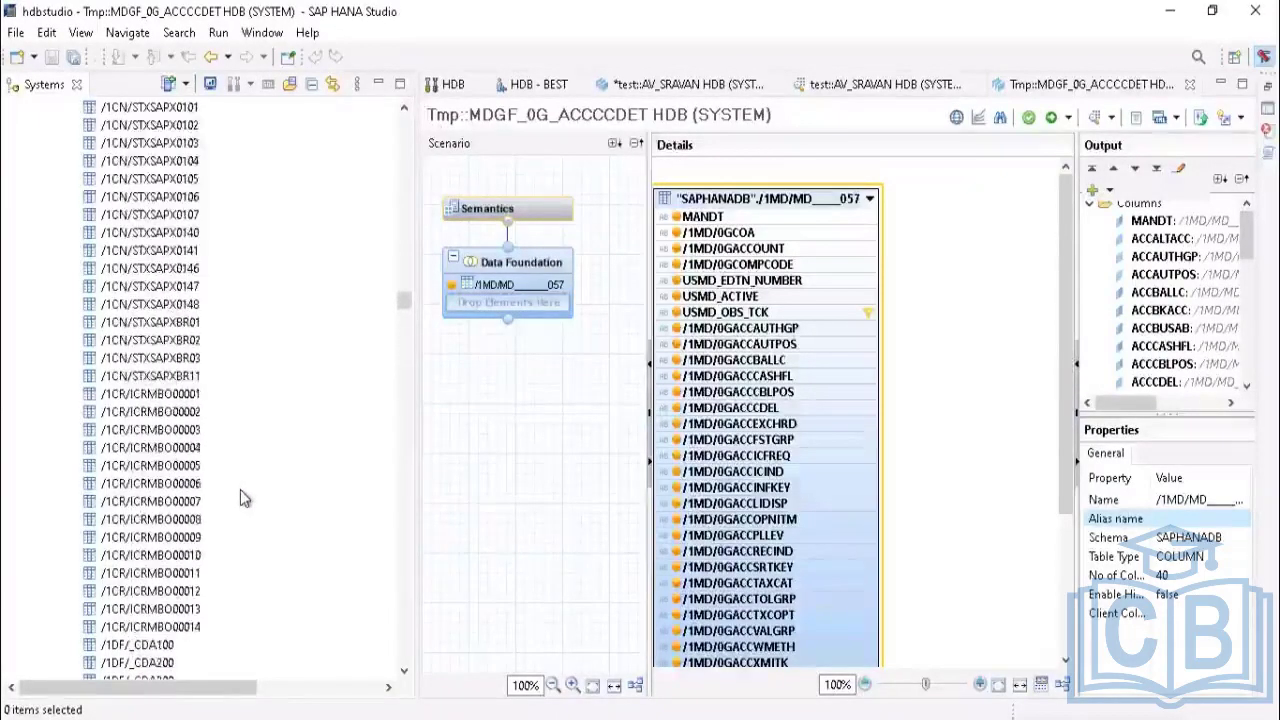
# Step: Search forward through the /1FB/MD and /1MD/MD tables for number 057, as far as the object limit note ending the list
pyautogui.scroll(-20, 240, 630)
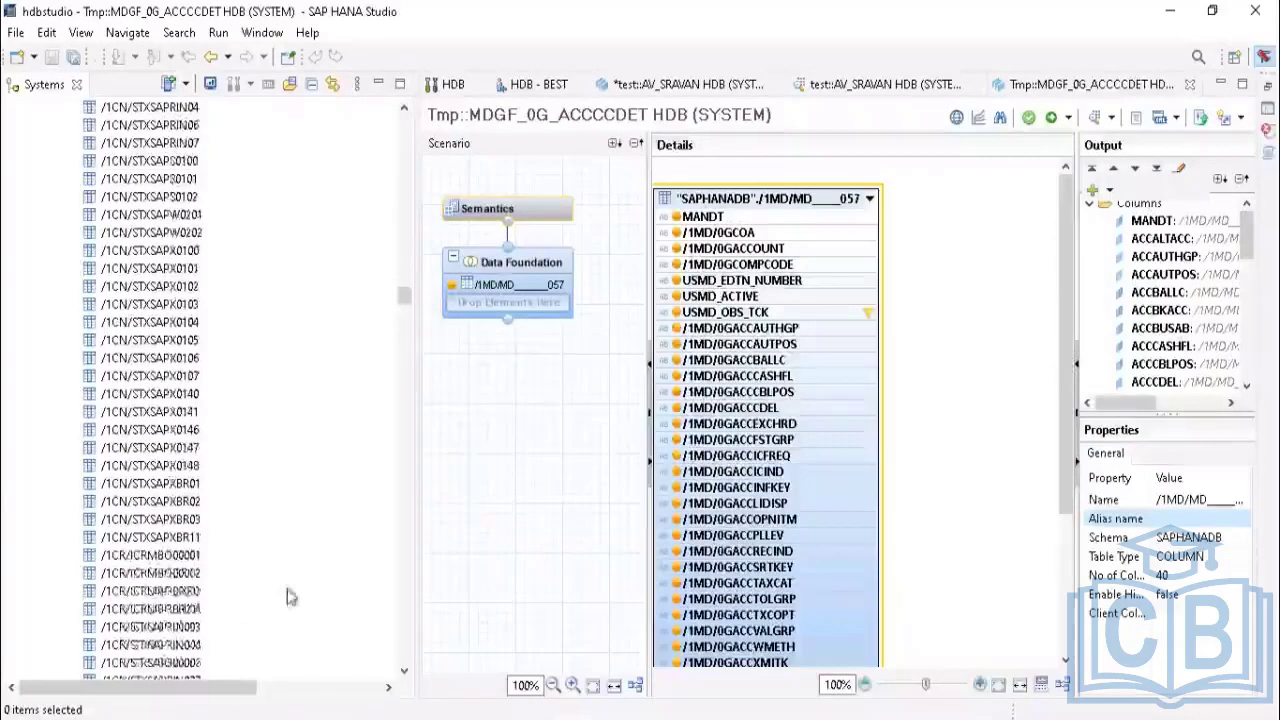
pyautogui.scroll(-15, 303, 565)
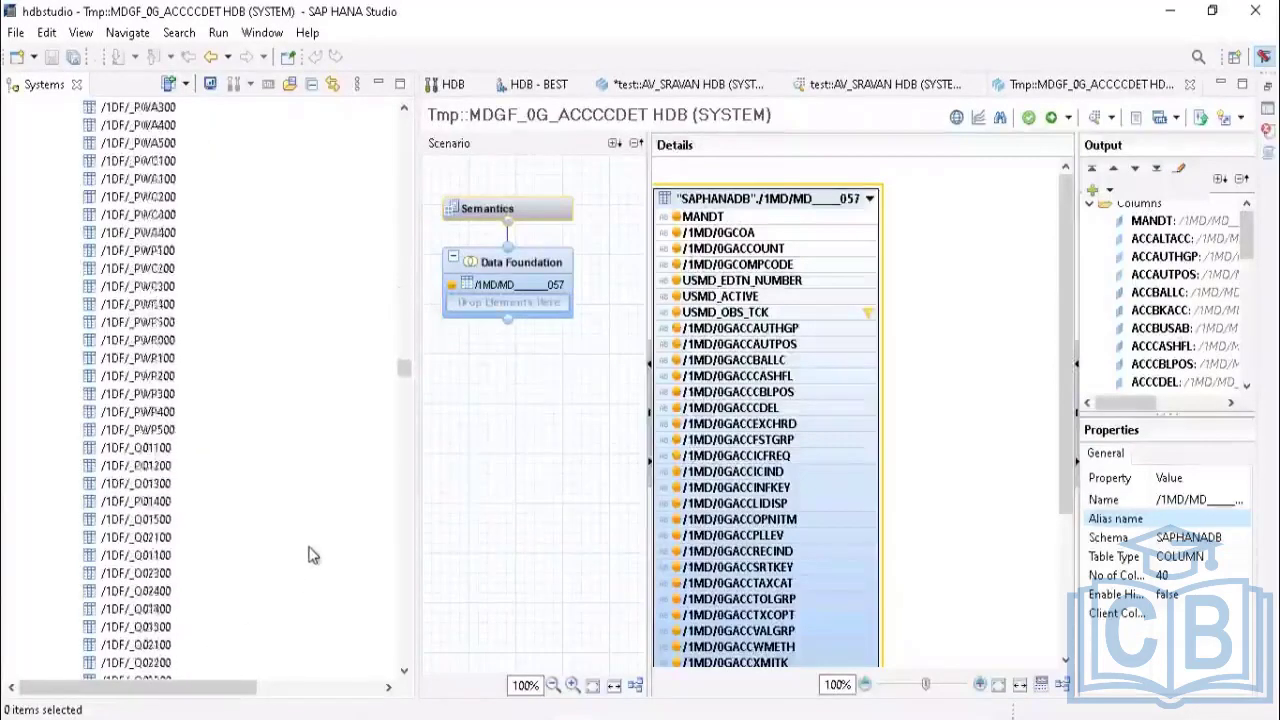
pyautogui.scroll(-20, 316, 545)
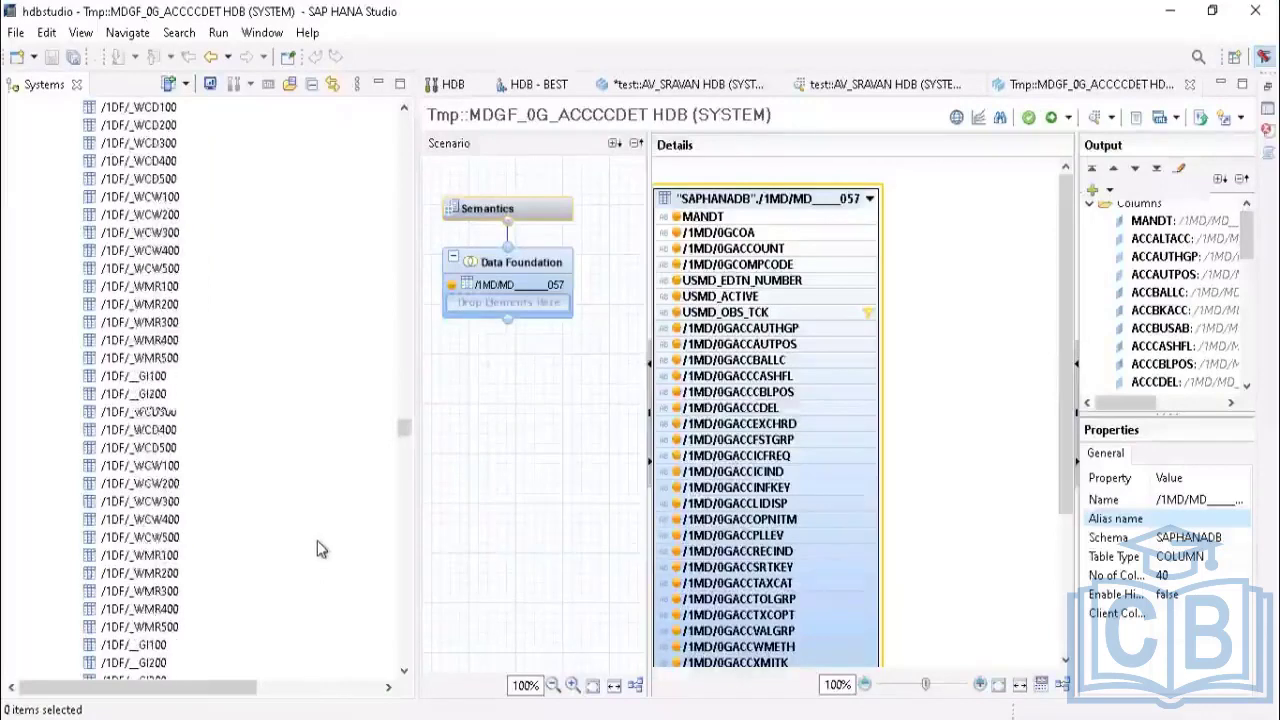
pyautogui.scroll(-20, 317, 541)
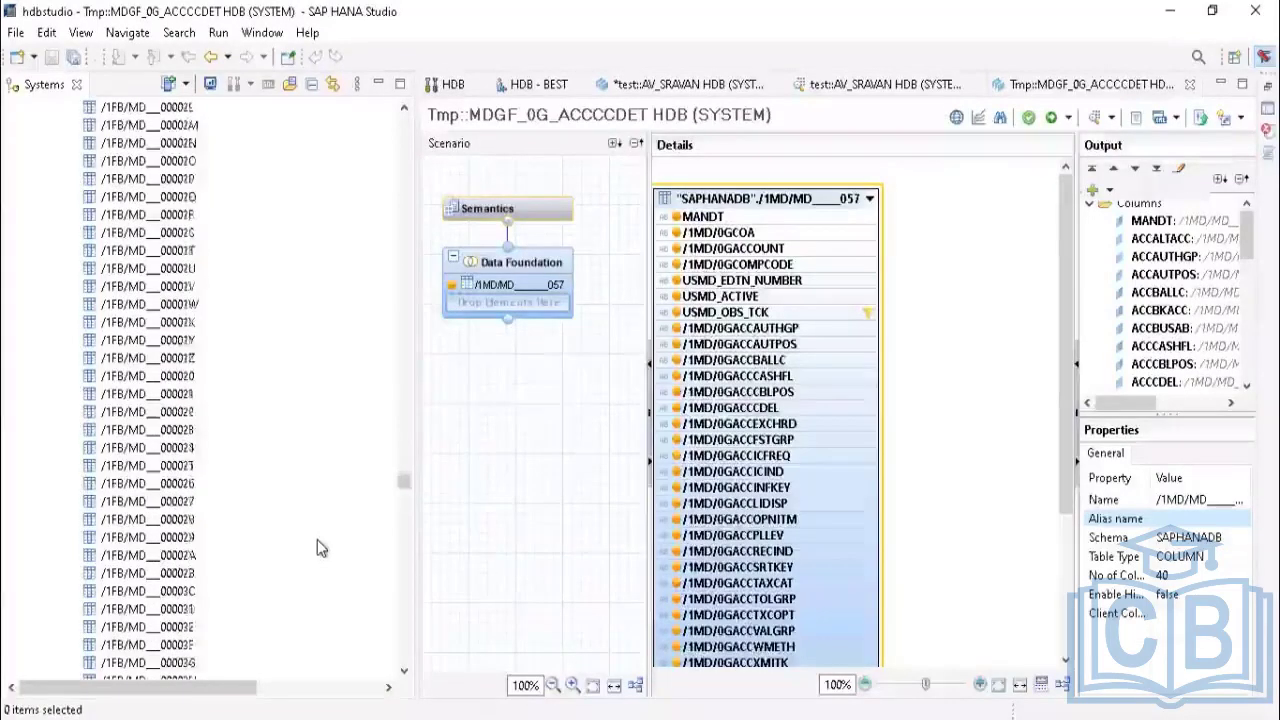
pyautogui.scroll(-15, 317, 541)
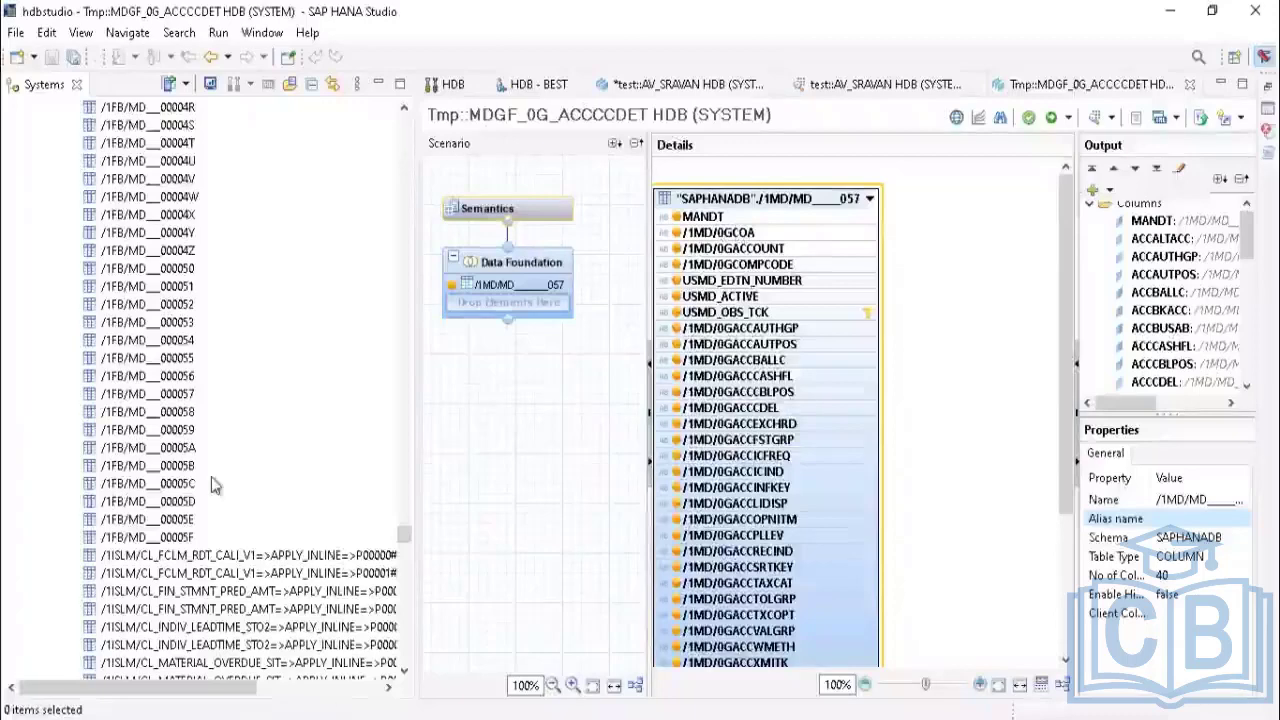
pyautogui.scroll(-20, 211, 485)
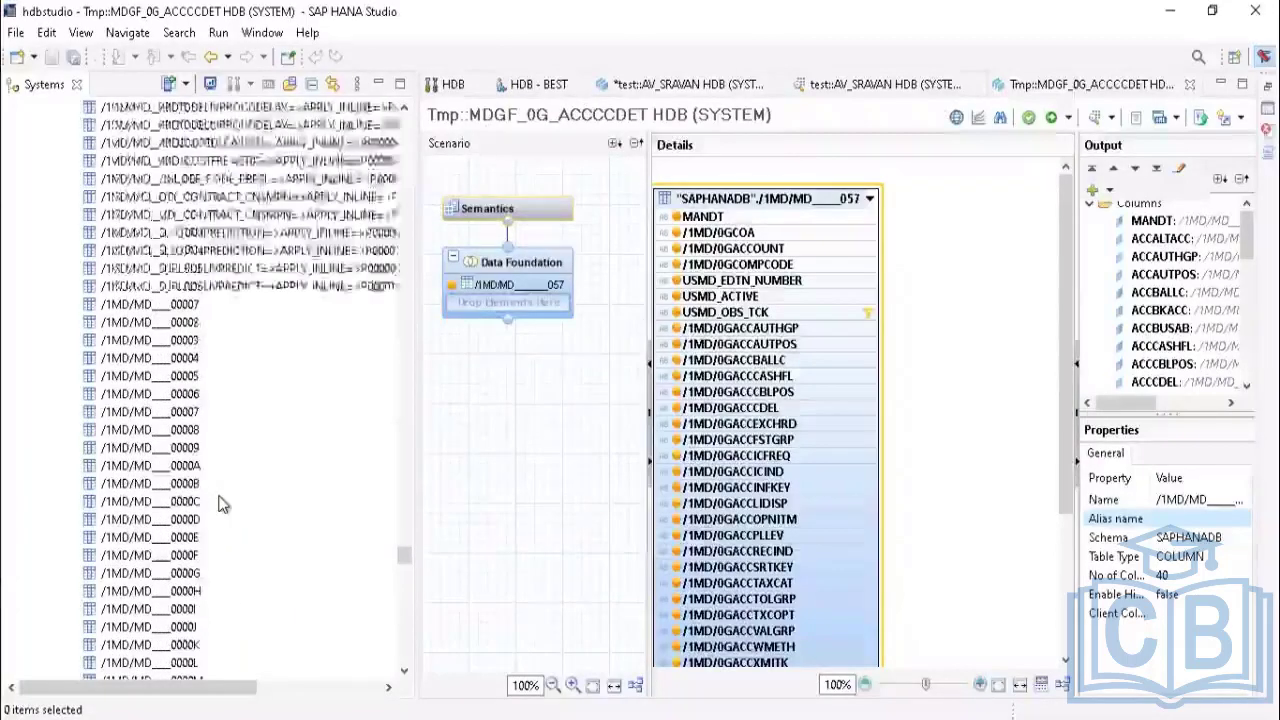
pyautogui.scroll(-3, 222, 503)
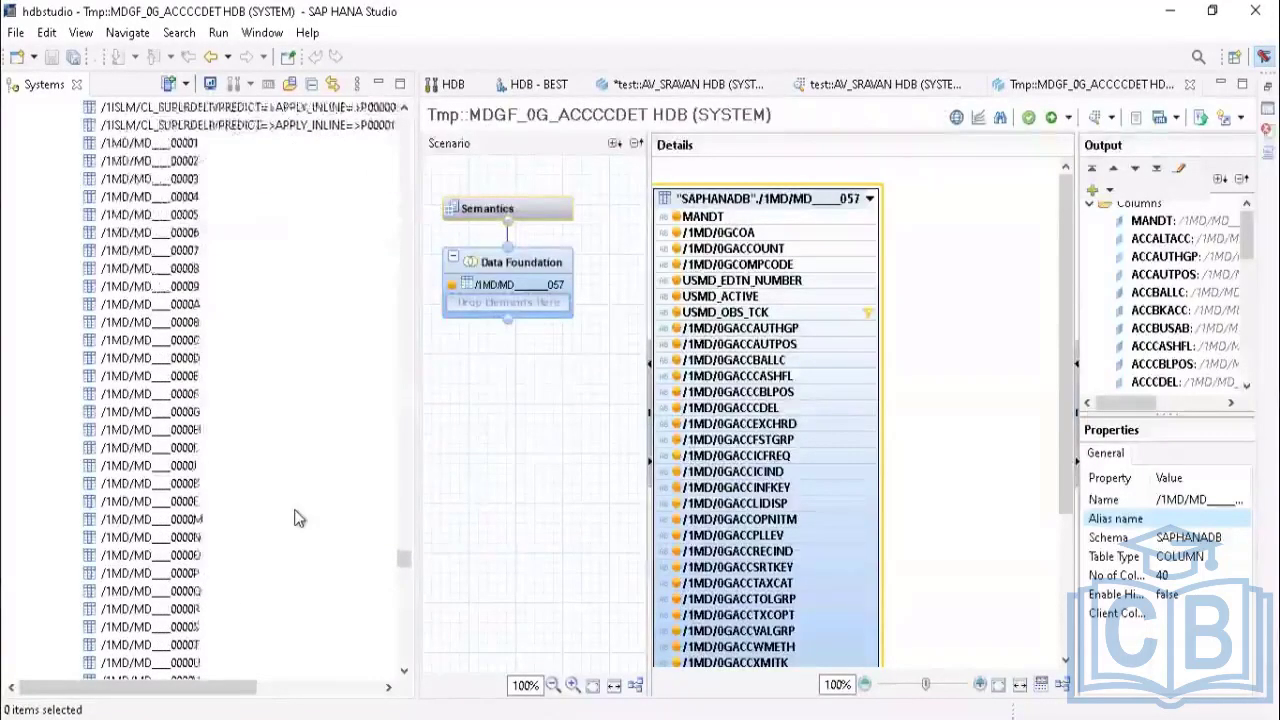
pyautogui.scroll(-8, 296, 518)
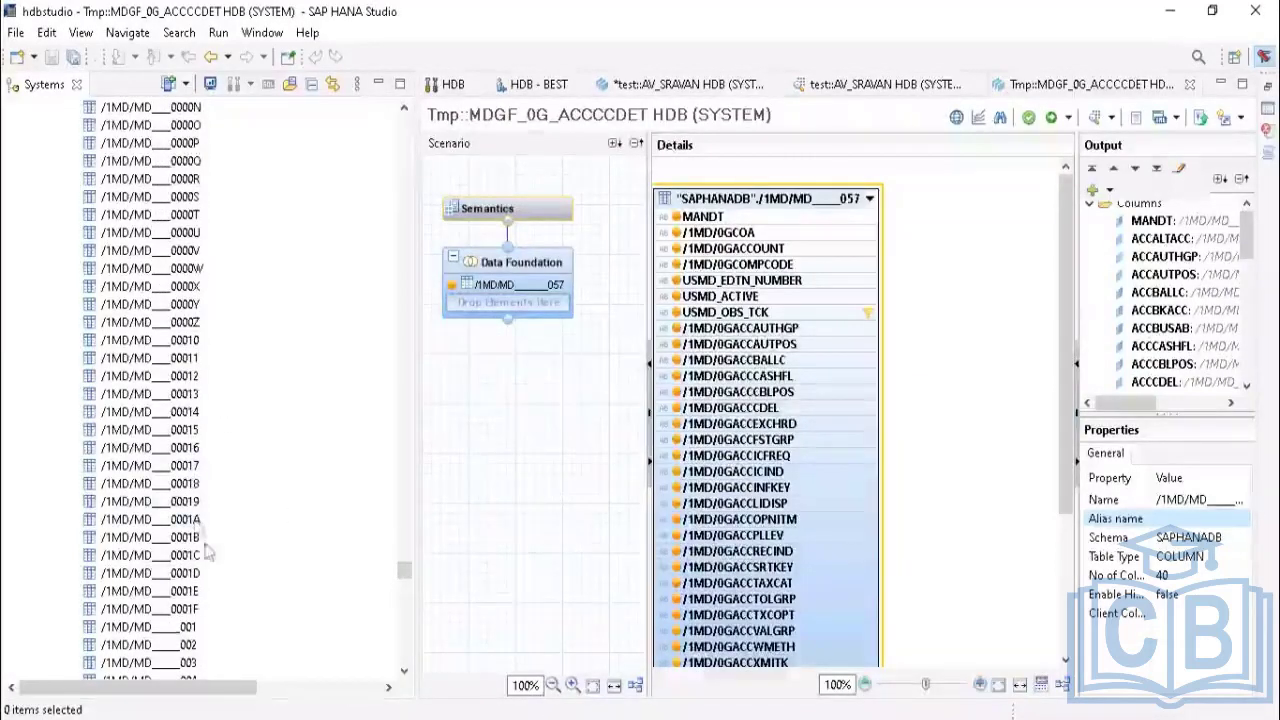
pyautogui.scroll(-2, 226, 540)
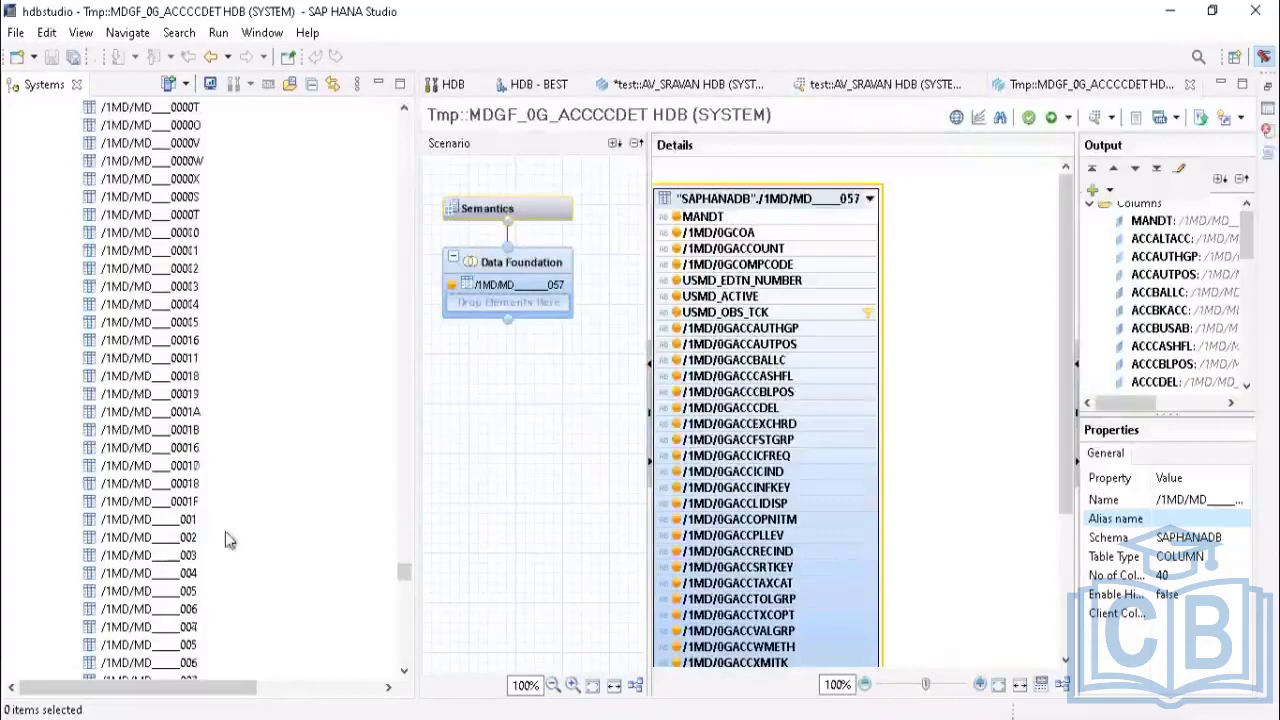
pyautogui.scroll(-3, 228, 545)
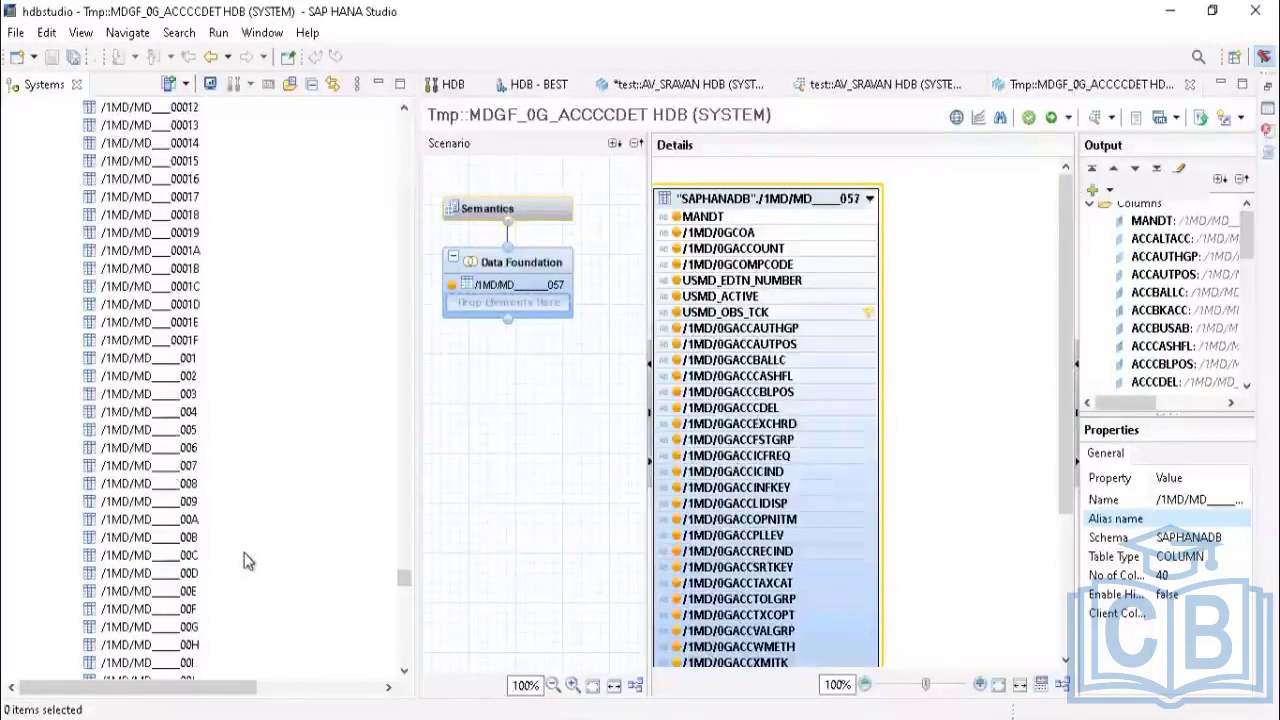
pyautogui.scroll(-8, 248, 565)
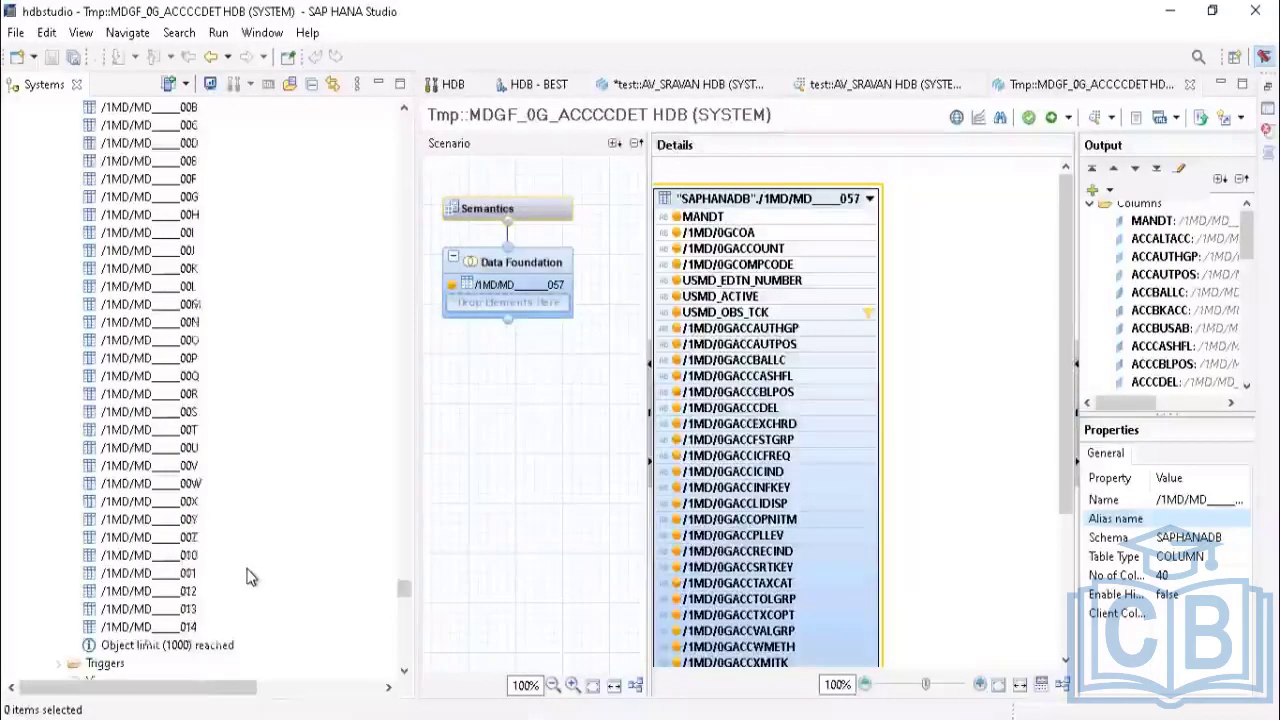
pyautogui.scroll(-1, 250, 575)
pyautogui.scroll(3, 242, 560)
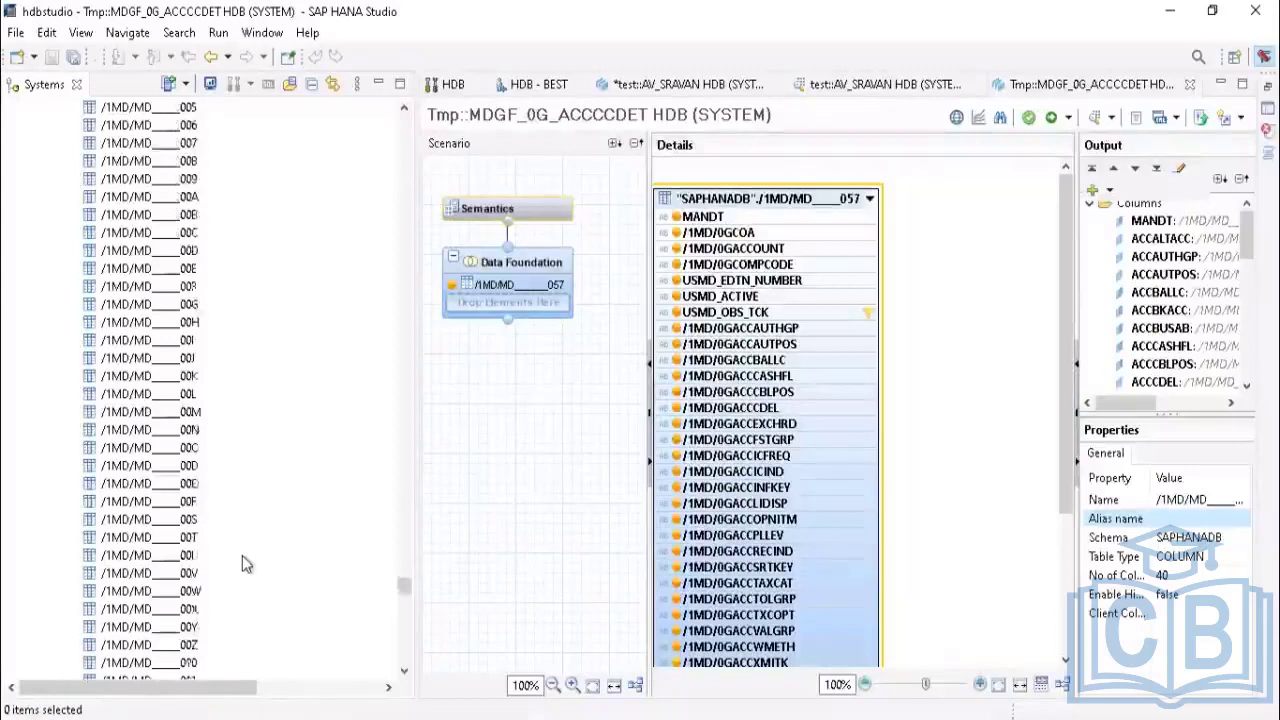
pyautogui.scroll(-5, 242, 558)
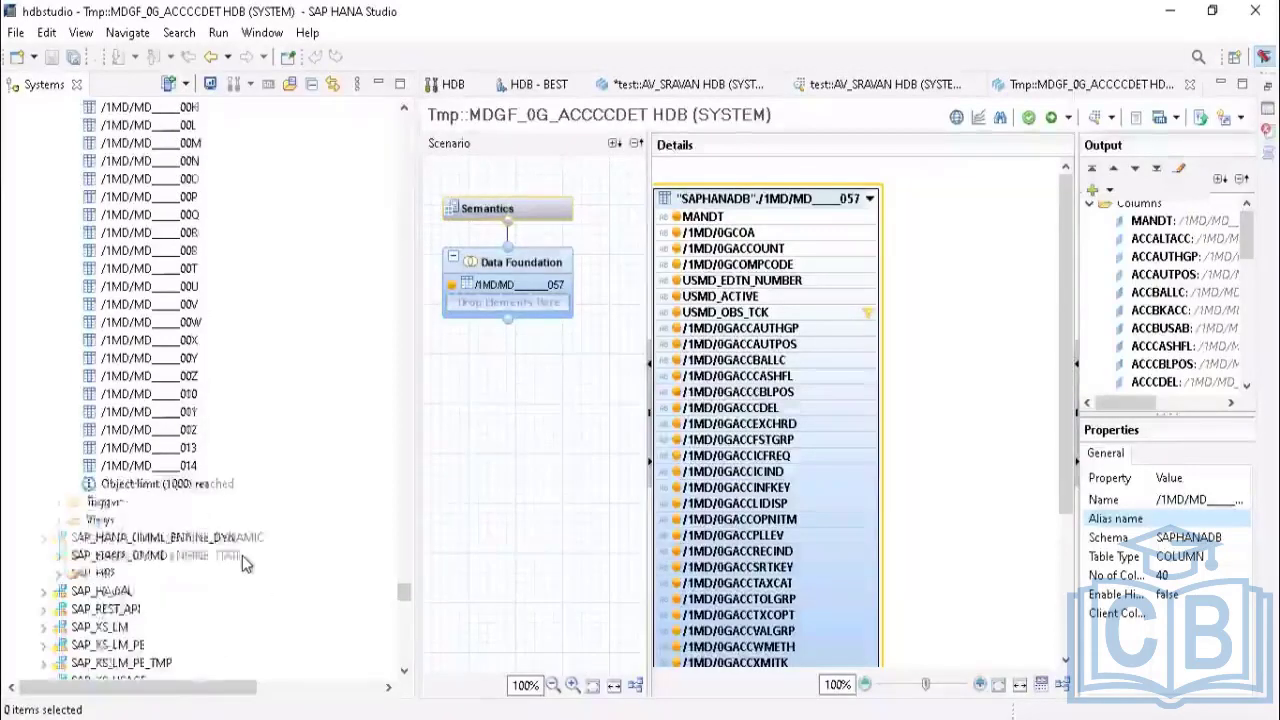
pyautogui.click(185, 485)
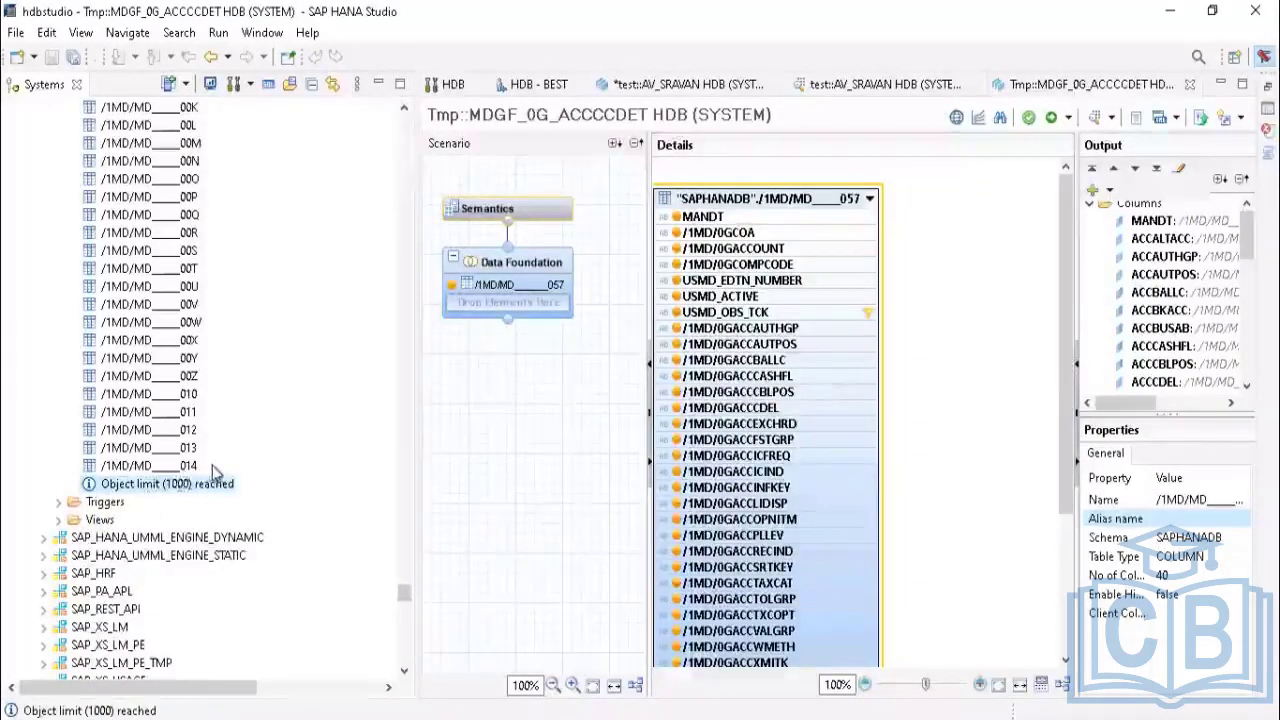
# Step: Open the content of the SAPHANADB table /1MD/MD ending in 014, the last one listed
pyautogui.scroll(3, 212, 465)
pyautogui.scroll(-2, 213, 468)
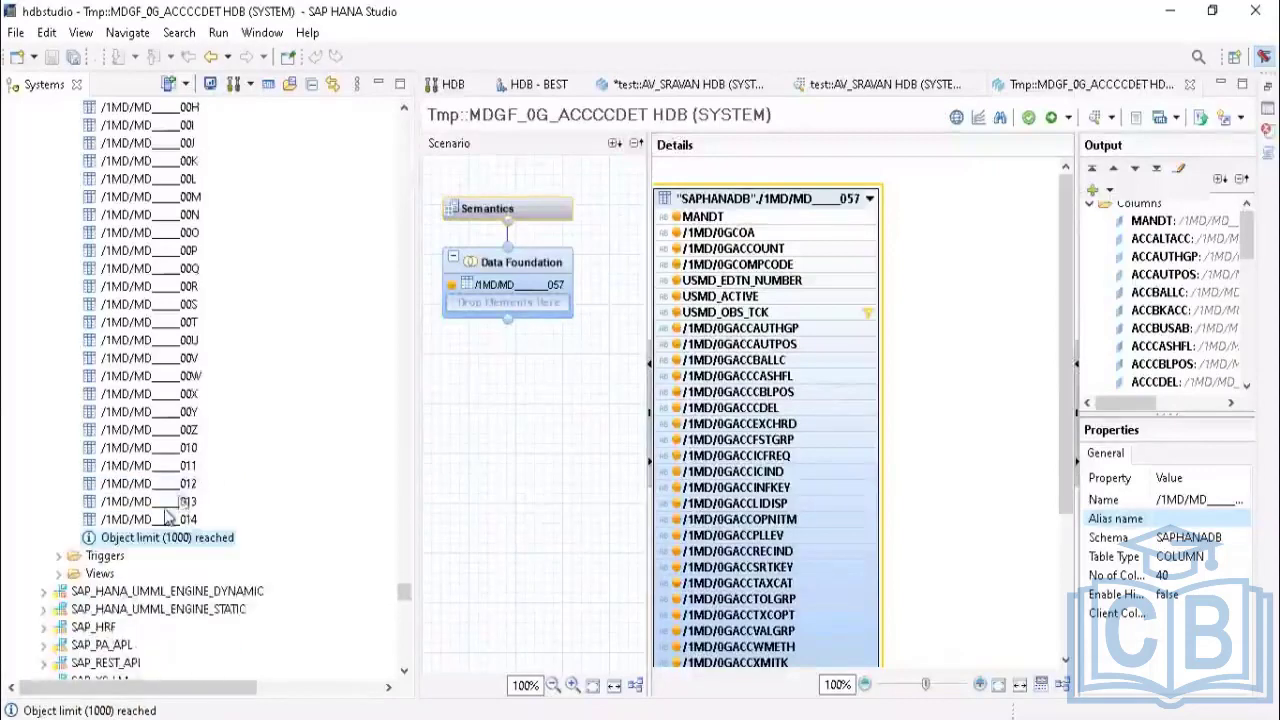
pyautogui.rightClick(173, 517)
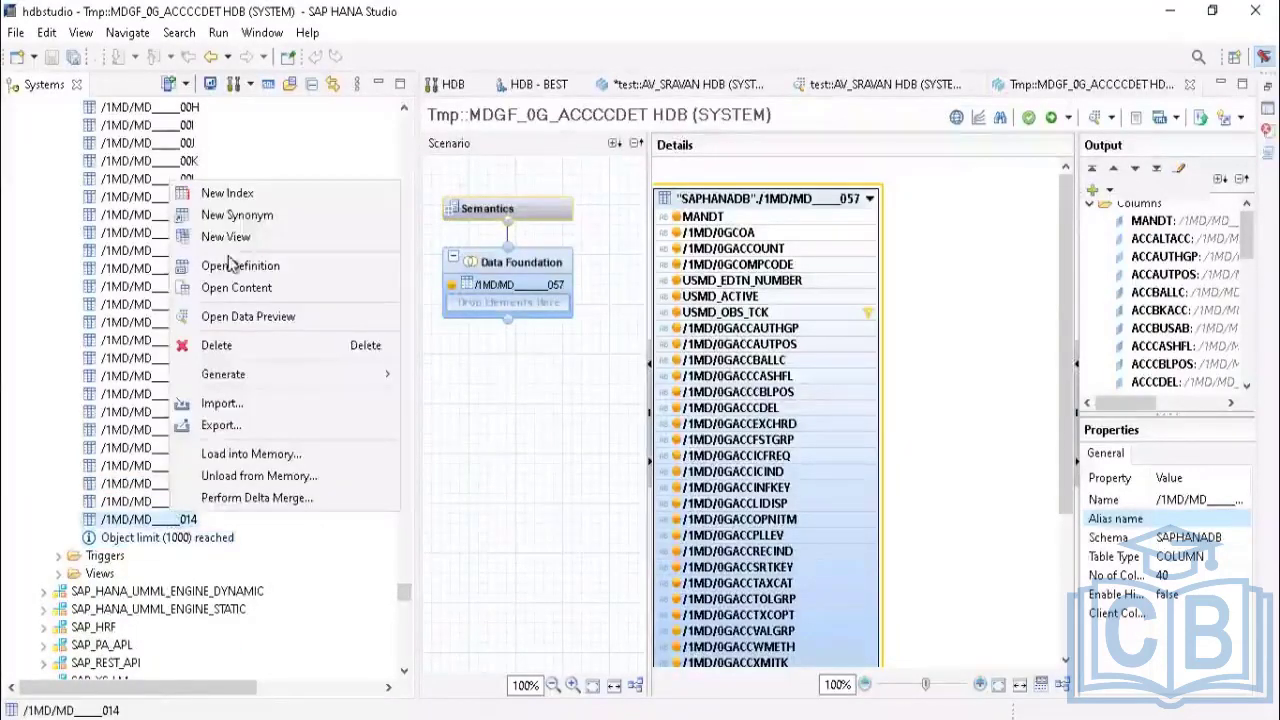
pyautogui.click(248, 288)
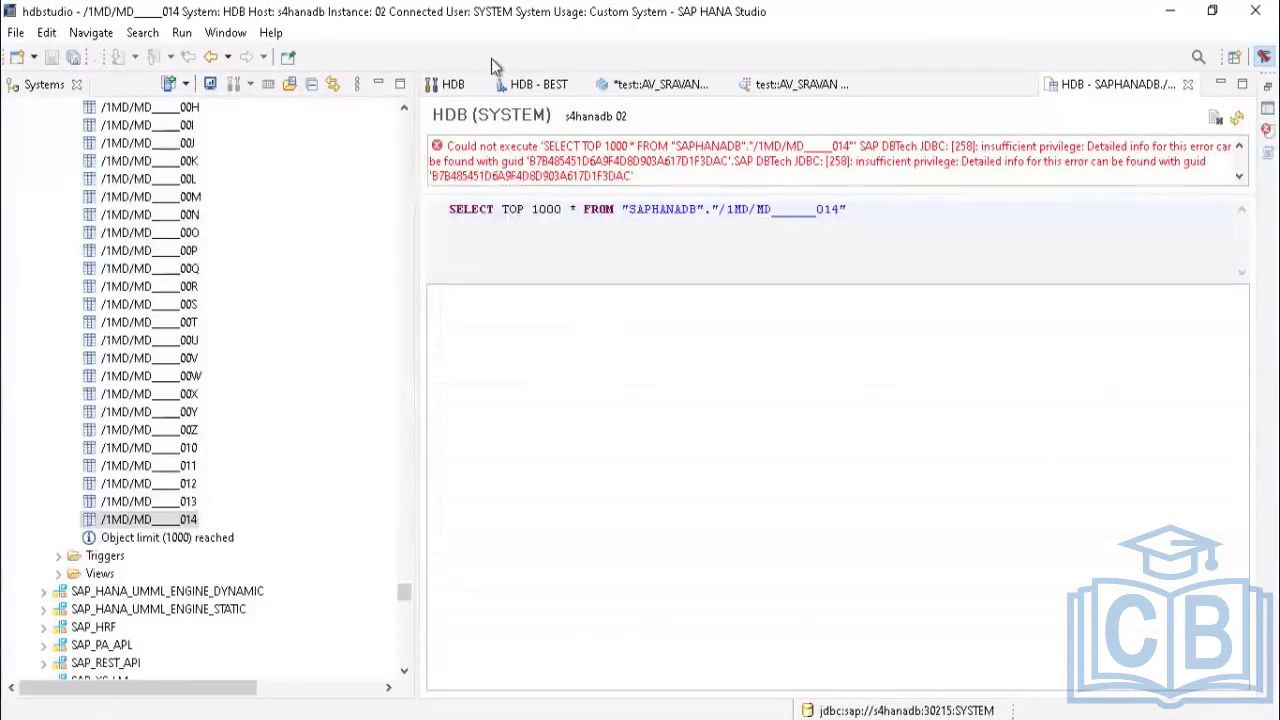
# Step: Look through the system tree's packages and /1MD/MD tables, and examine the error message of the table 014 content query
pyautogui.scroll(-8, 160, 450)
pyautogui.scroll(-15, 165, 455)
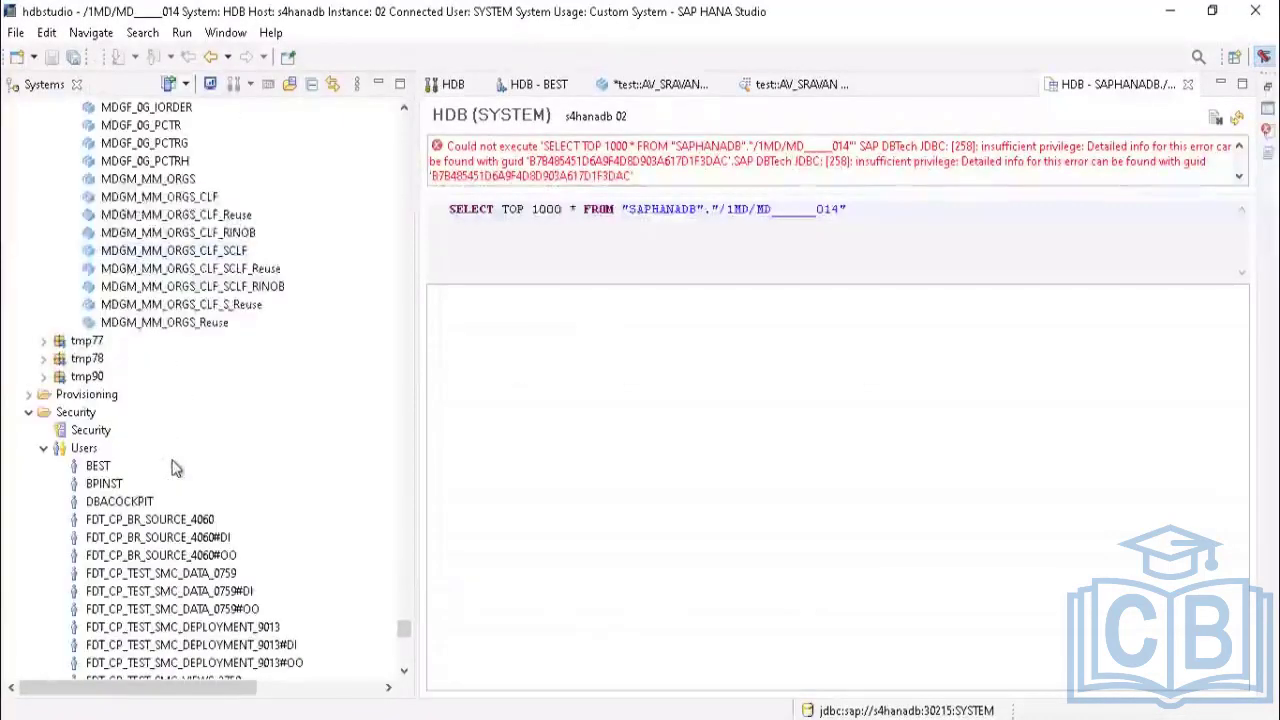
pyautogui.scroll(14, 172, 478)
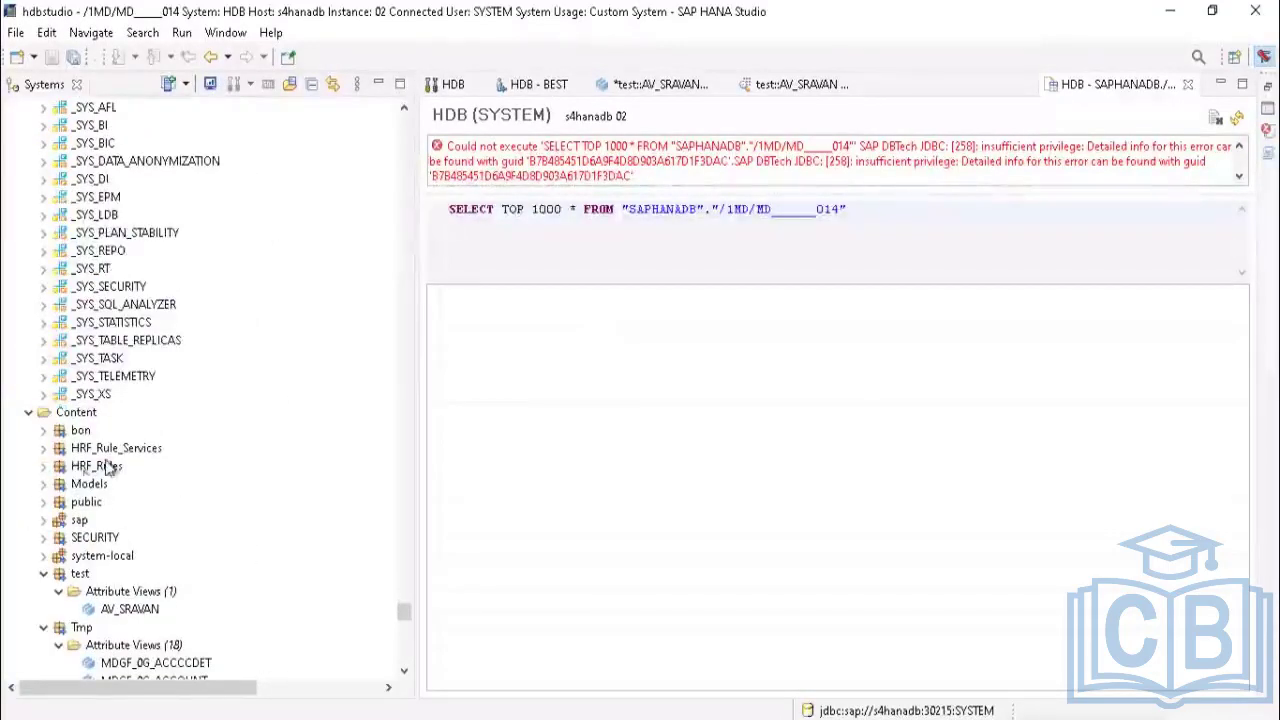
pyautogui.scroll(10, 137, 469)
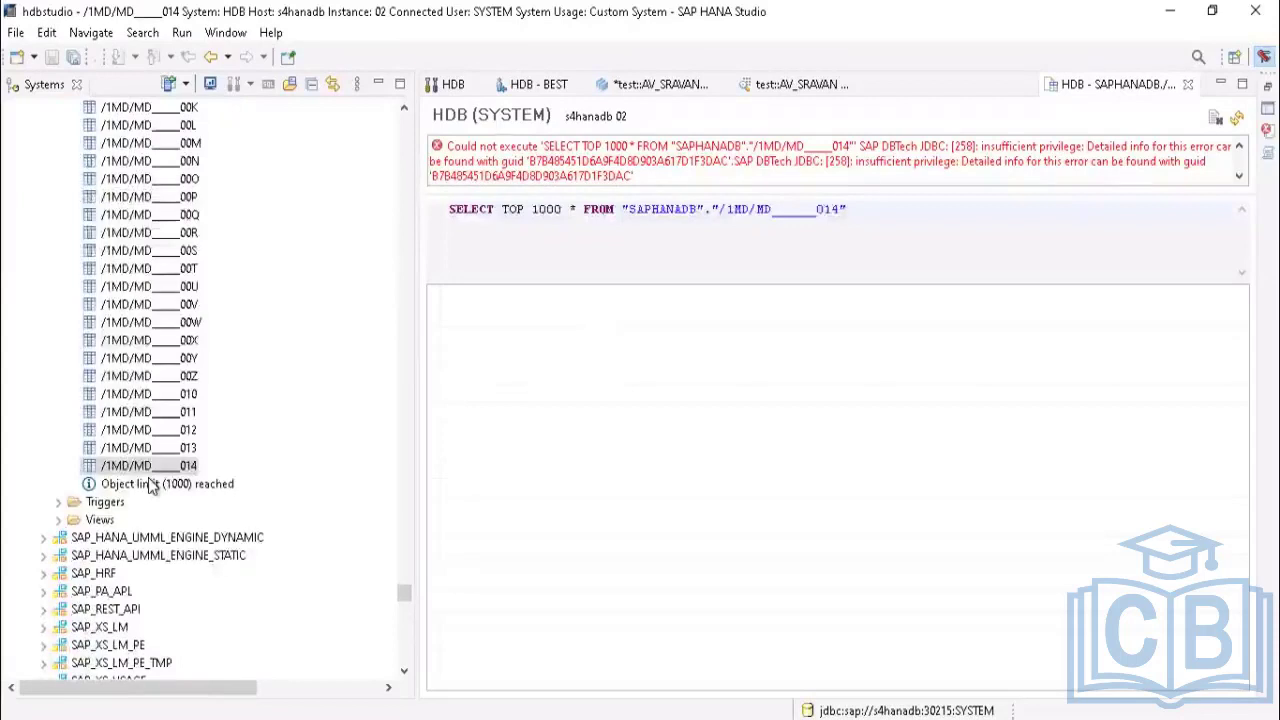
pyautogui.scroll(12, 372, 565)
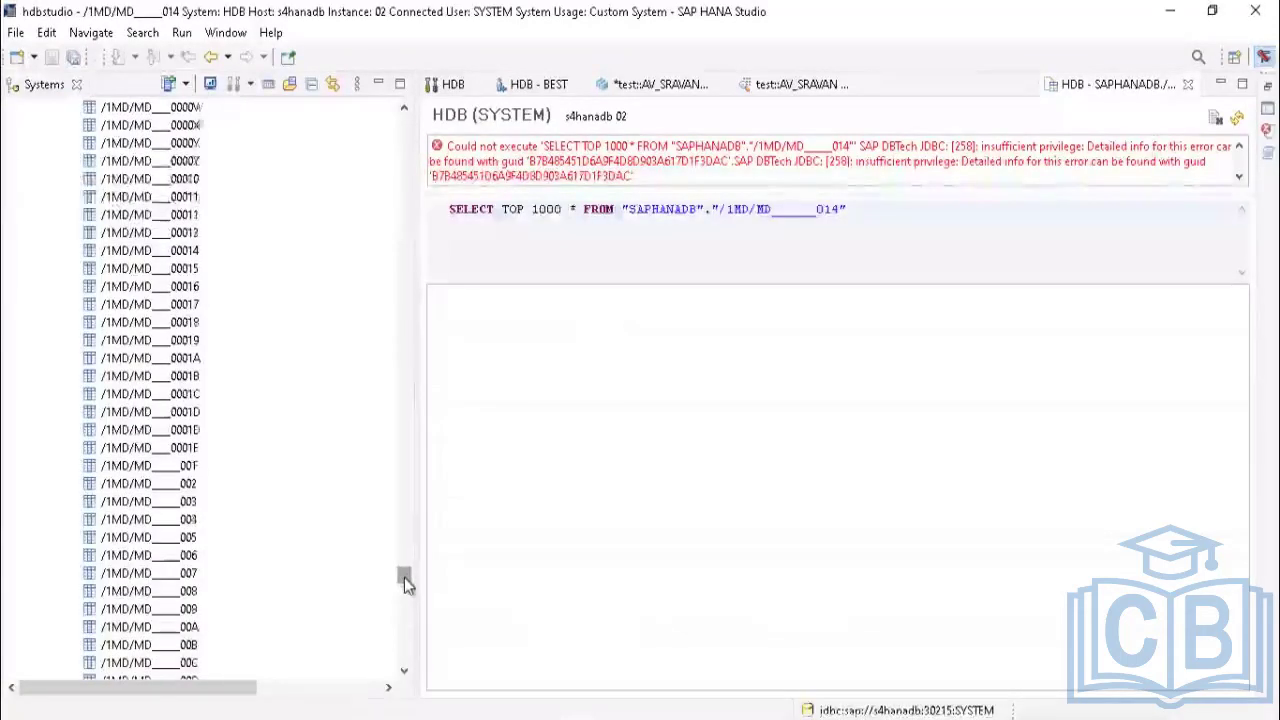
pyautogui.moveTo(404, 578); pyautogui.dragTo(408, 567)
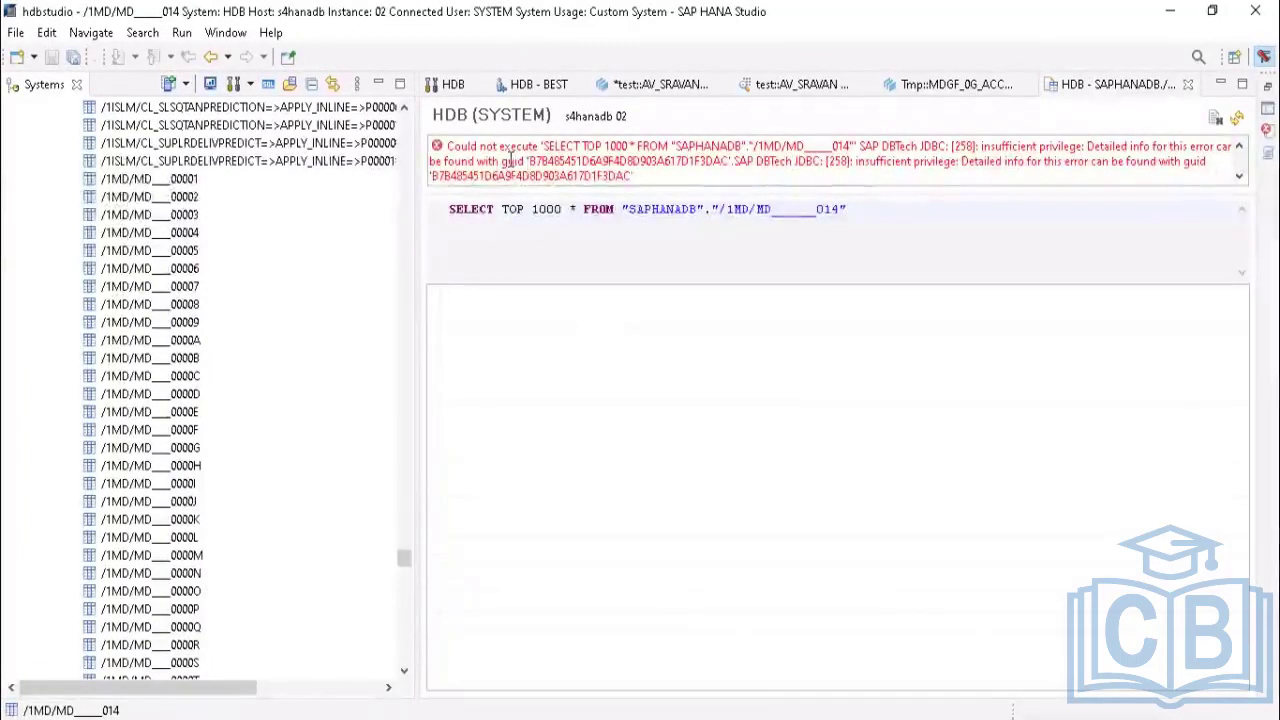
pyautogui.moveTo(937, 179); pyautogui.dragTo(425, 150)
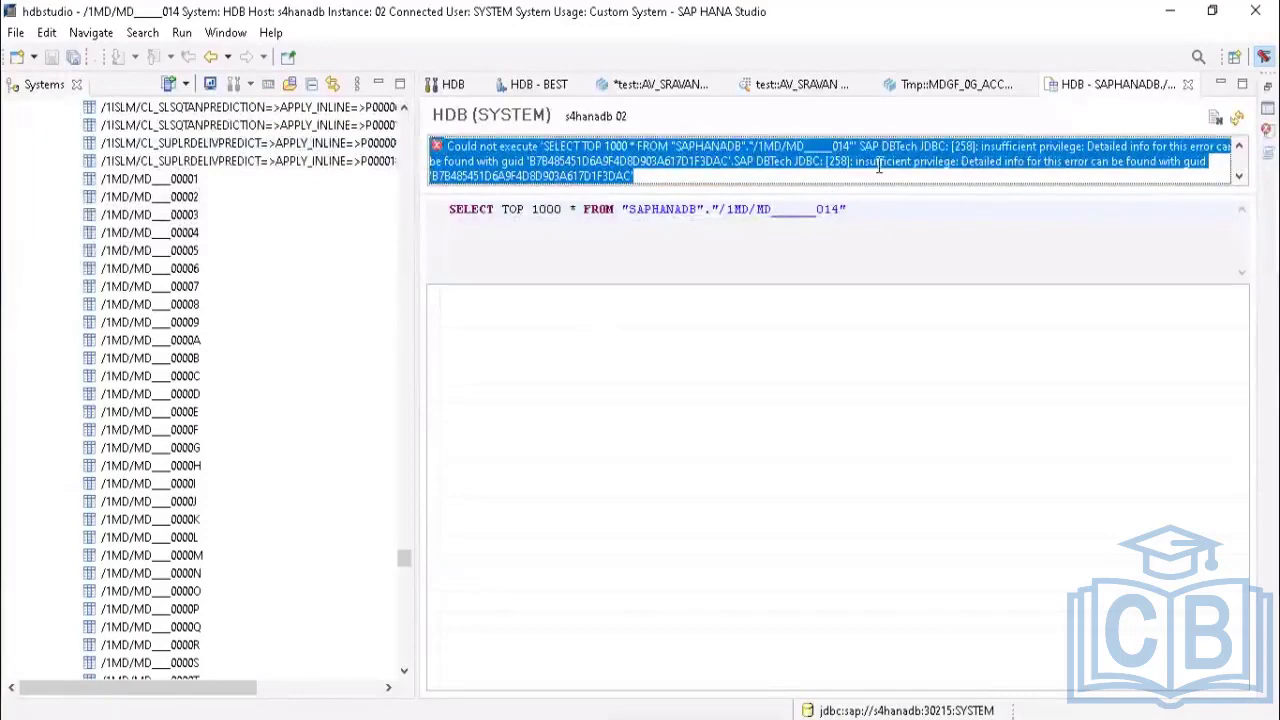
pyautogui.click(680, 184)
# Step: Find the SYSTEM user in the Users list of the security section and open its user definition
pyautogui.moveTo(404, 557); pyautogui.dragTo(403, 651)
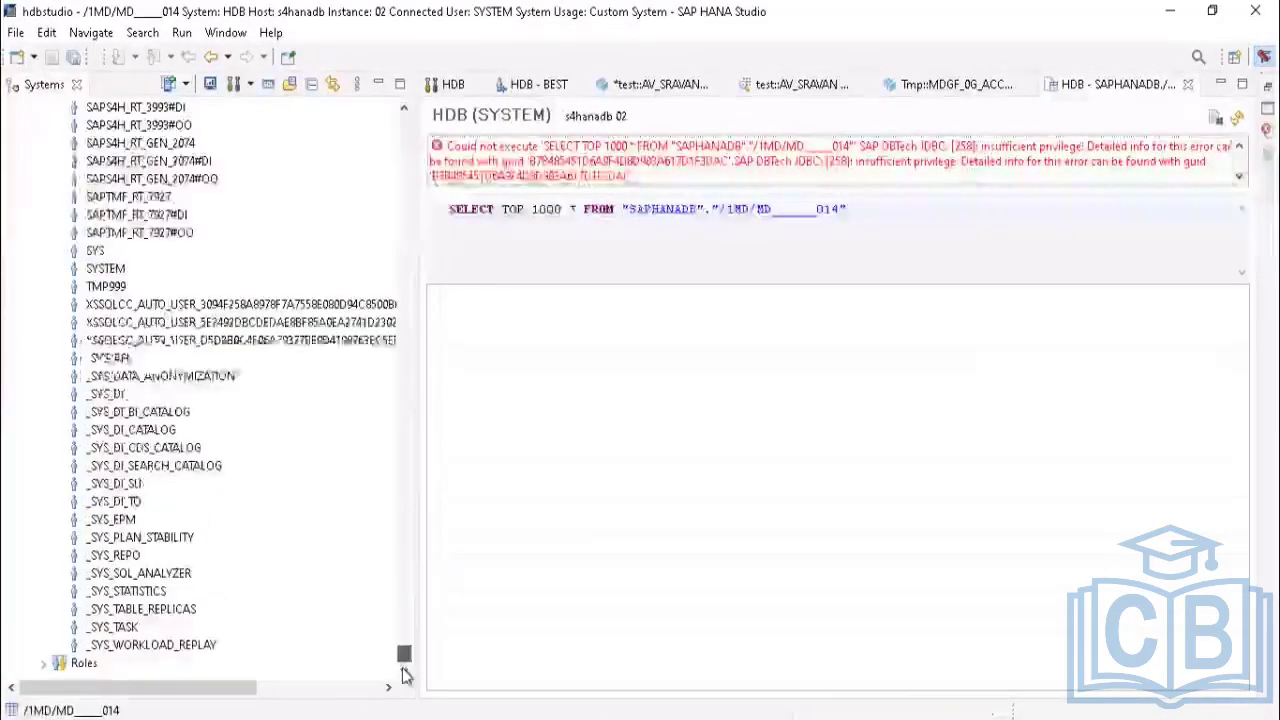
pyautogui.scroll(5, 150, 468)
pyautogui.scroll(12, 150, 468)
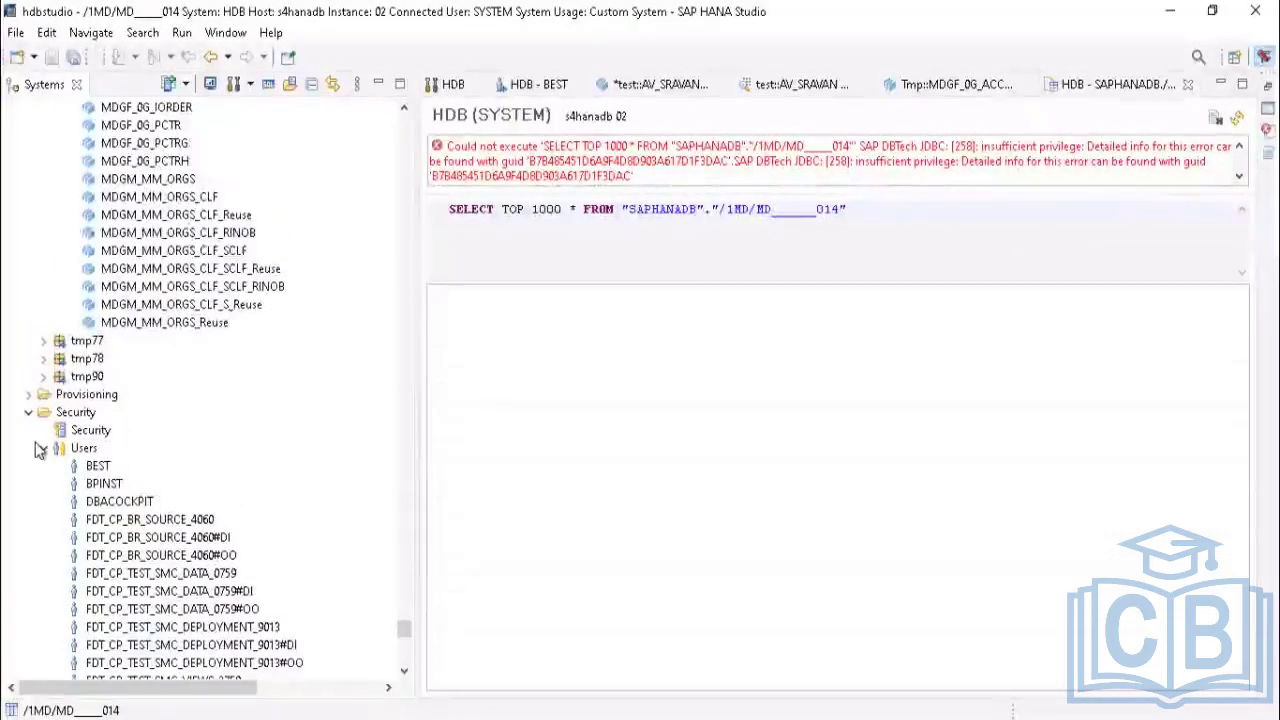
pyautogui.scroll(-8, 168, 550)
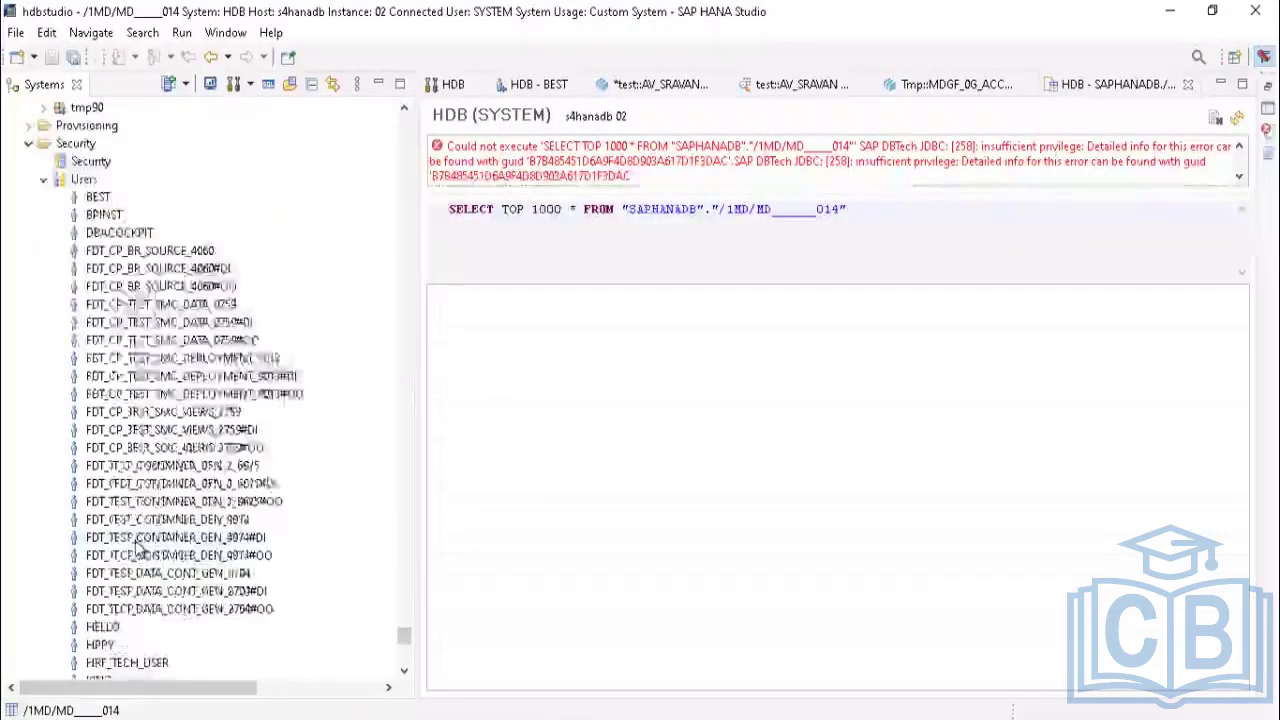
pyautogui.scroll(-6, 140, 548)
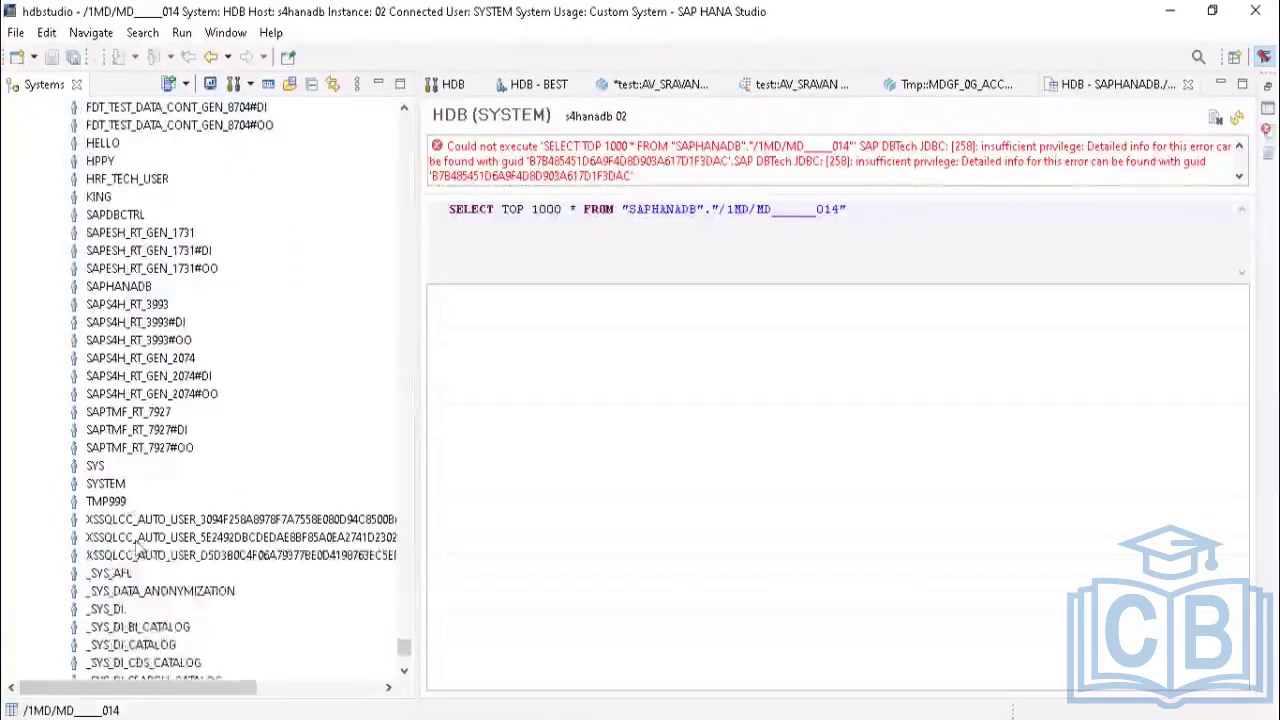
pyautogui.click(118, 483)
pyautogui.doubleClick(118, 483)
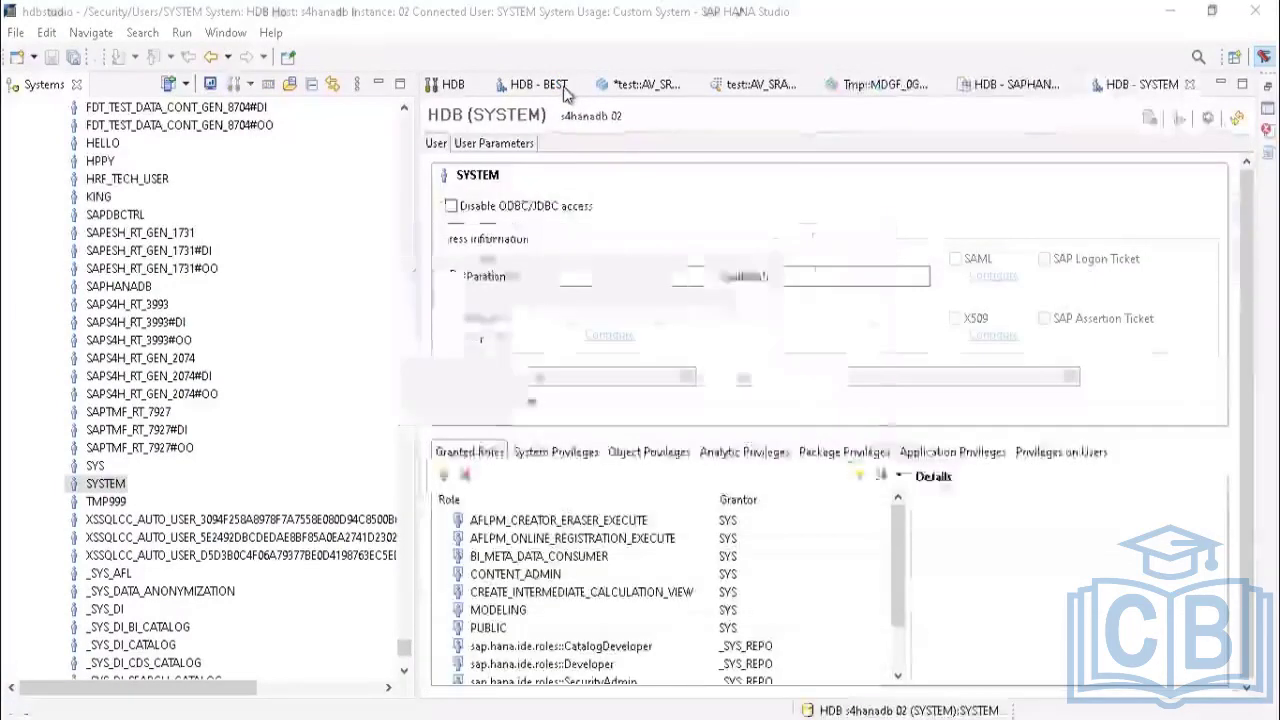
# Step: Close the BEST user, AV_SRAVAN, its data preview, the Tmp view and the table 014 query, discarding the unsaved AV_SRAVAN changes
pyautogui.click(582, 85)
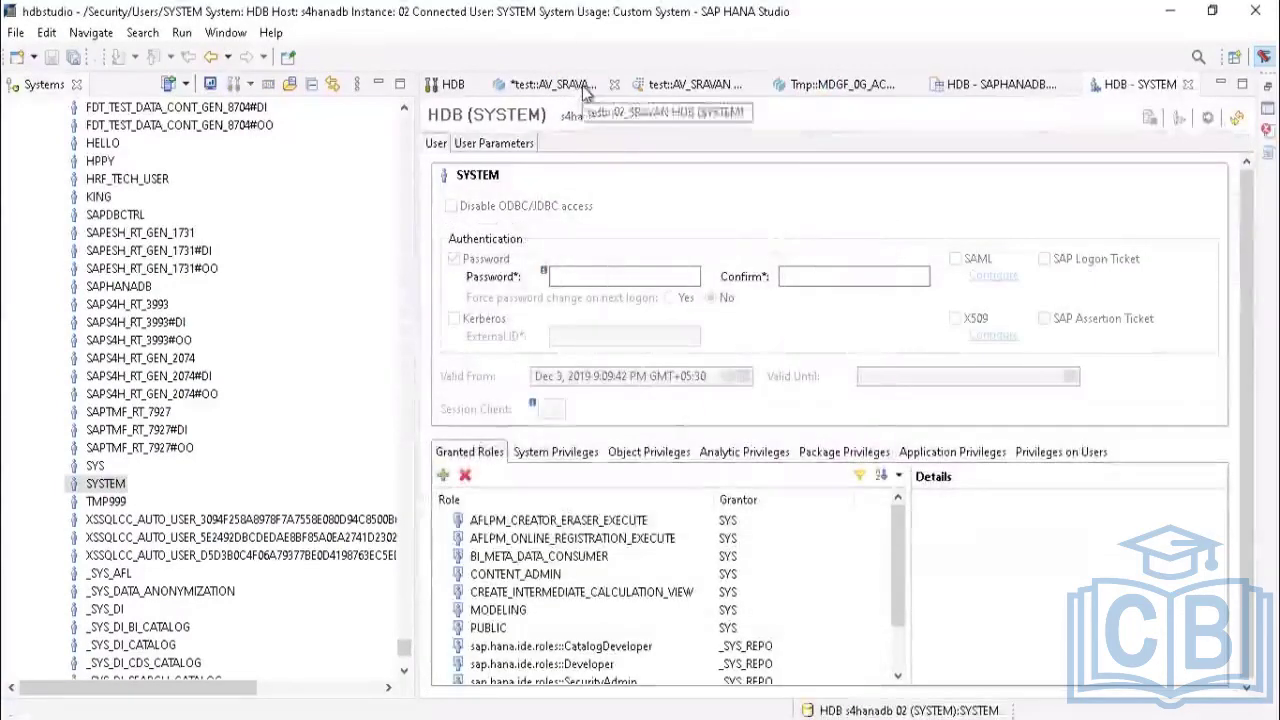
pyautogui.click(585, 90)
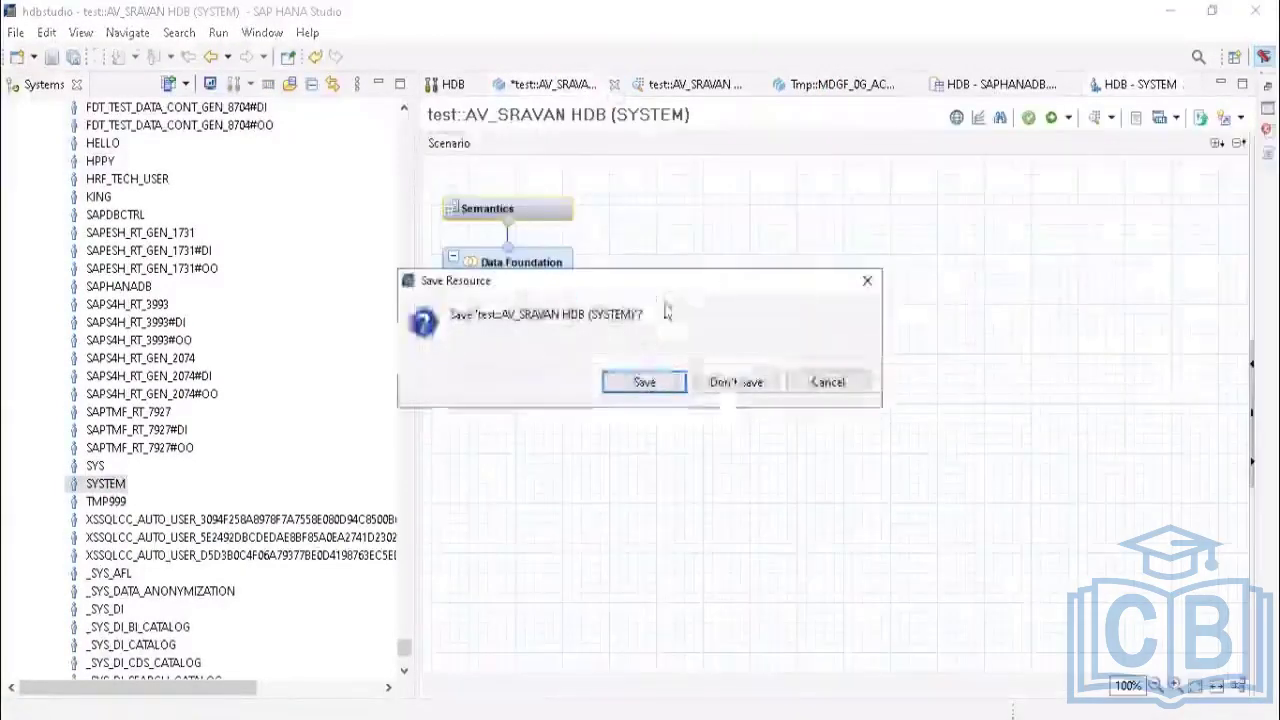
pyautogui.click(730, 382)
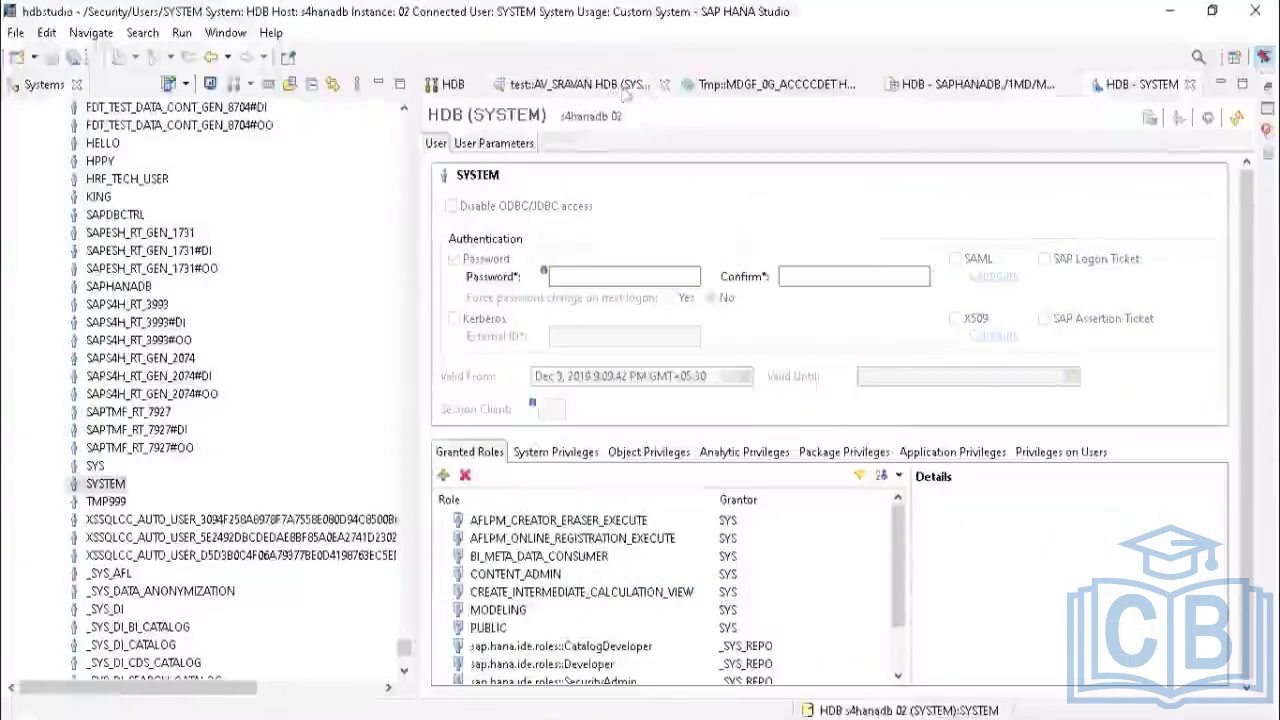
pyautogui.click(664, 84)
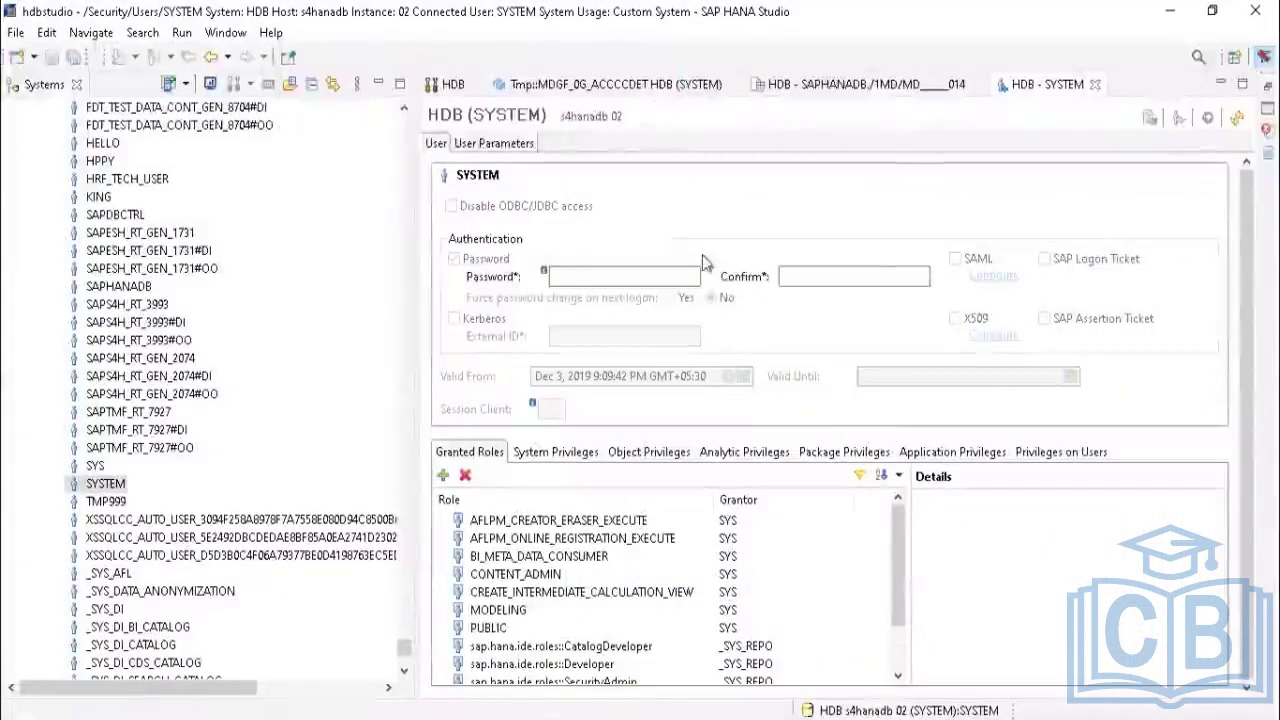
pyautogui.click(730, 85)
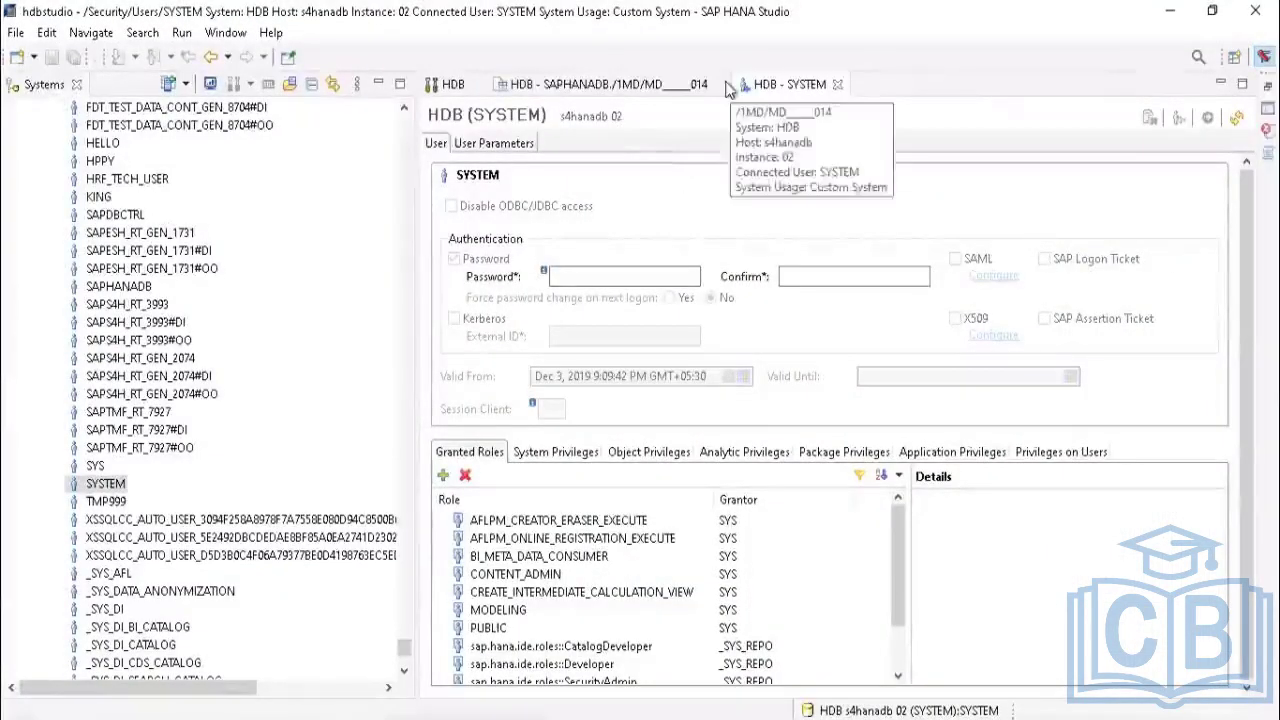
pyautogui.click(721, 85)
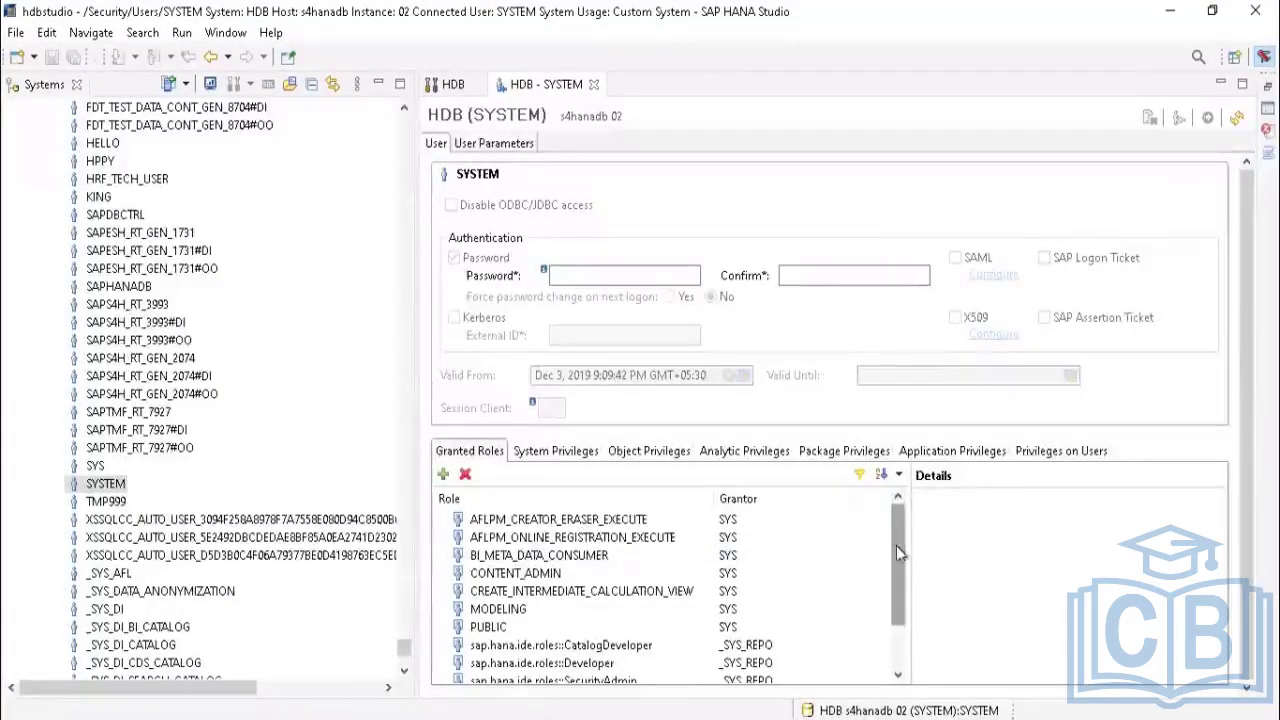
# Step: Review the SYSTEM user's granted roles and its system, object, analytic, package and application privileges
pyautogui.moveTo(896, 545); pyautogui.dragTo(903, 491)
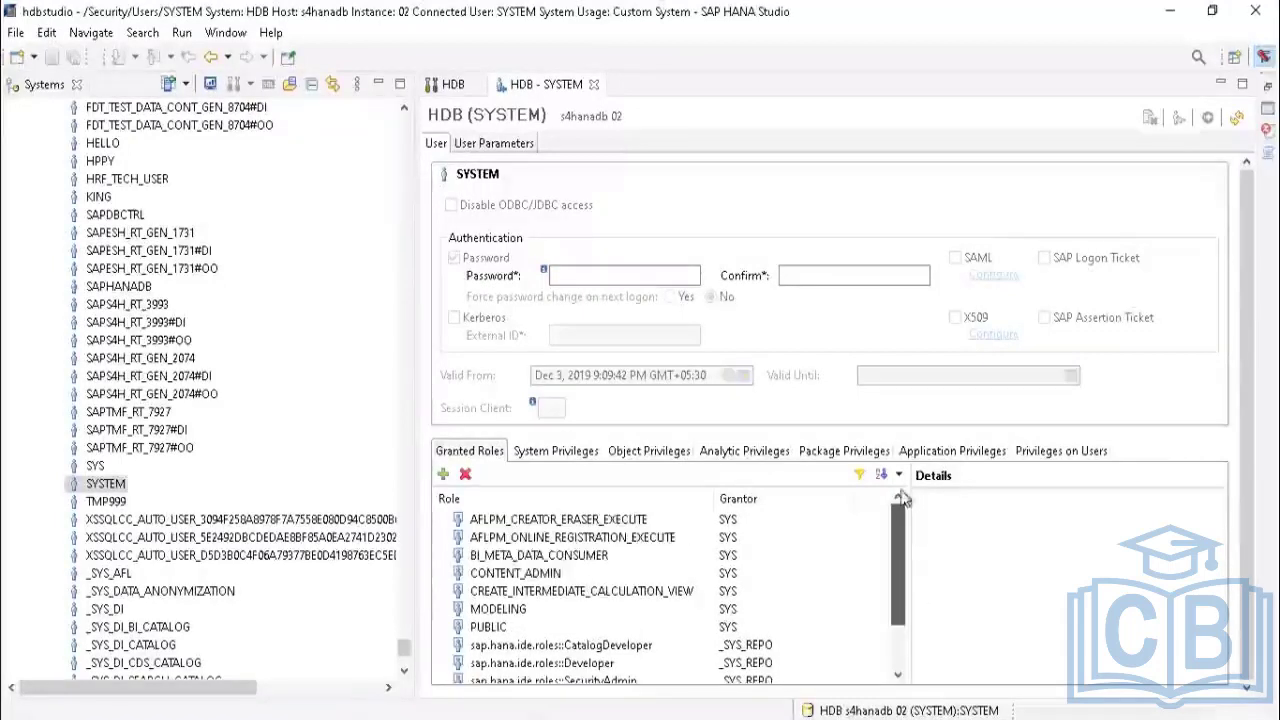
pyautogui.click(540, 451)
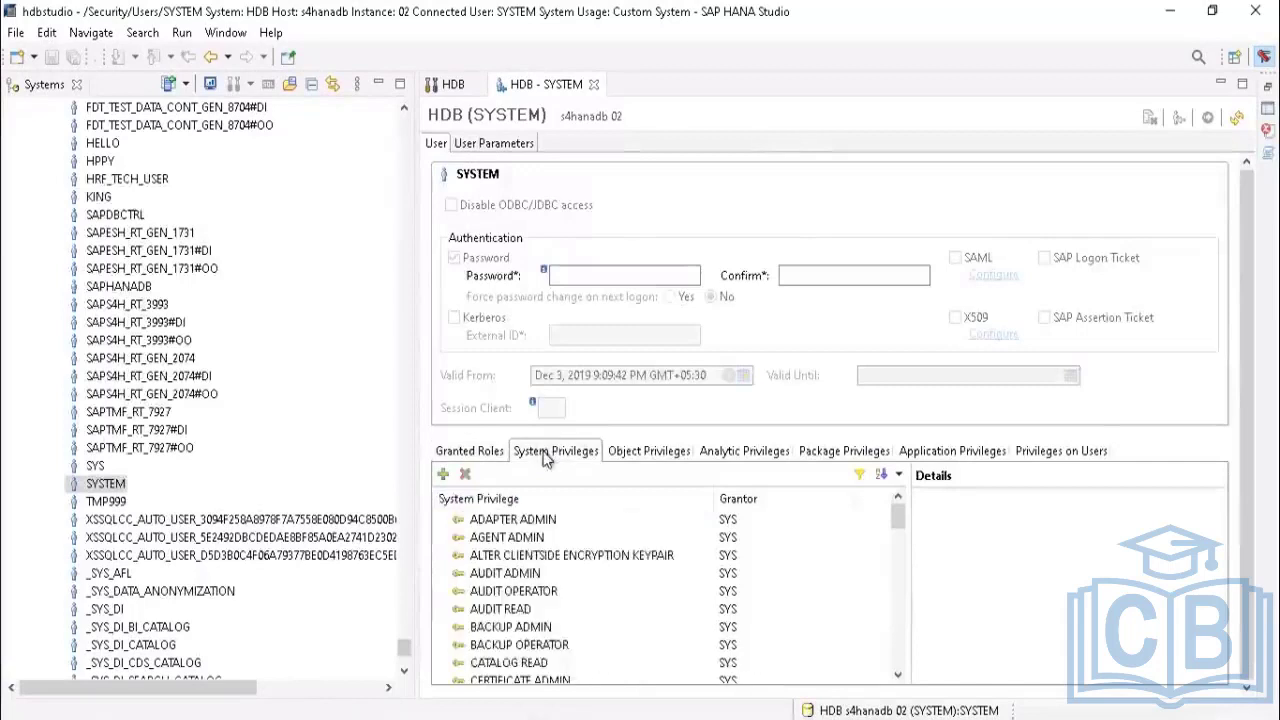
pyautogui.click(651, 457)
pyautogui.click(760, 457)
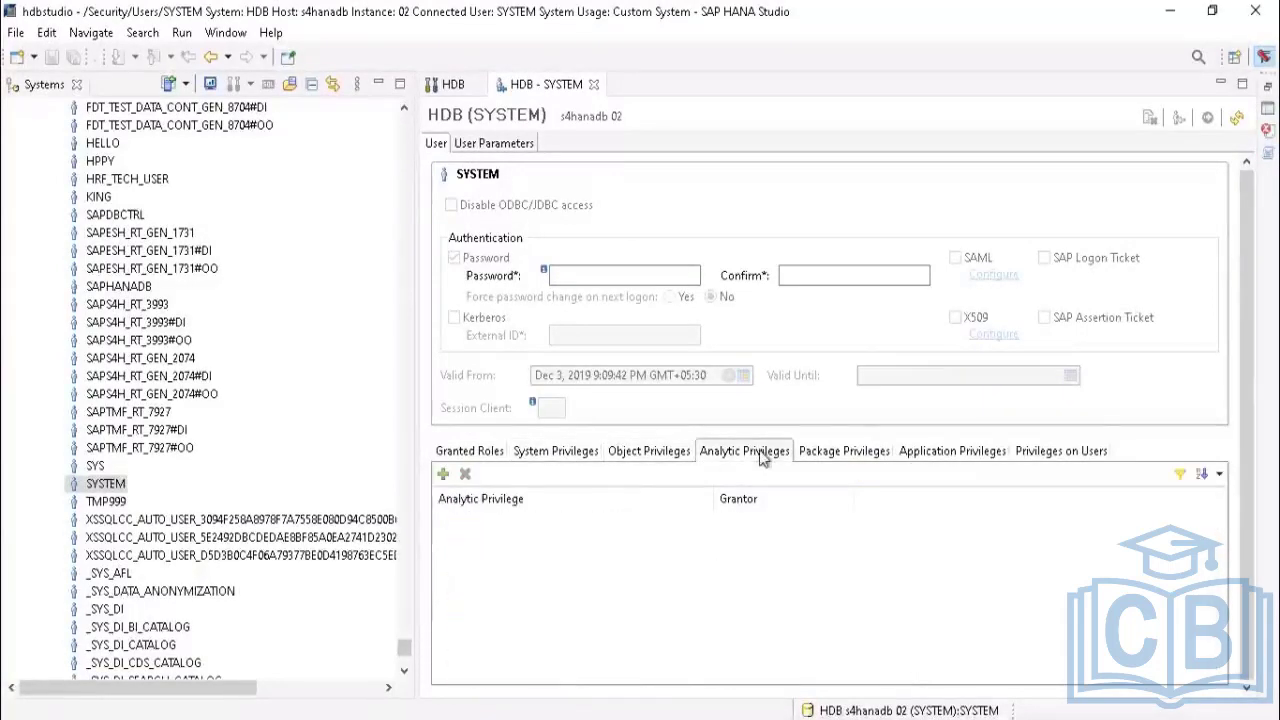
pyautogui.click(828, 456)
pyautogui.click(938, 457)
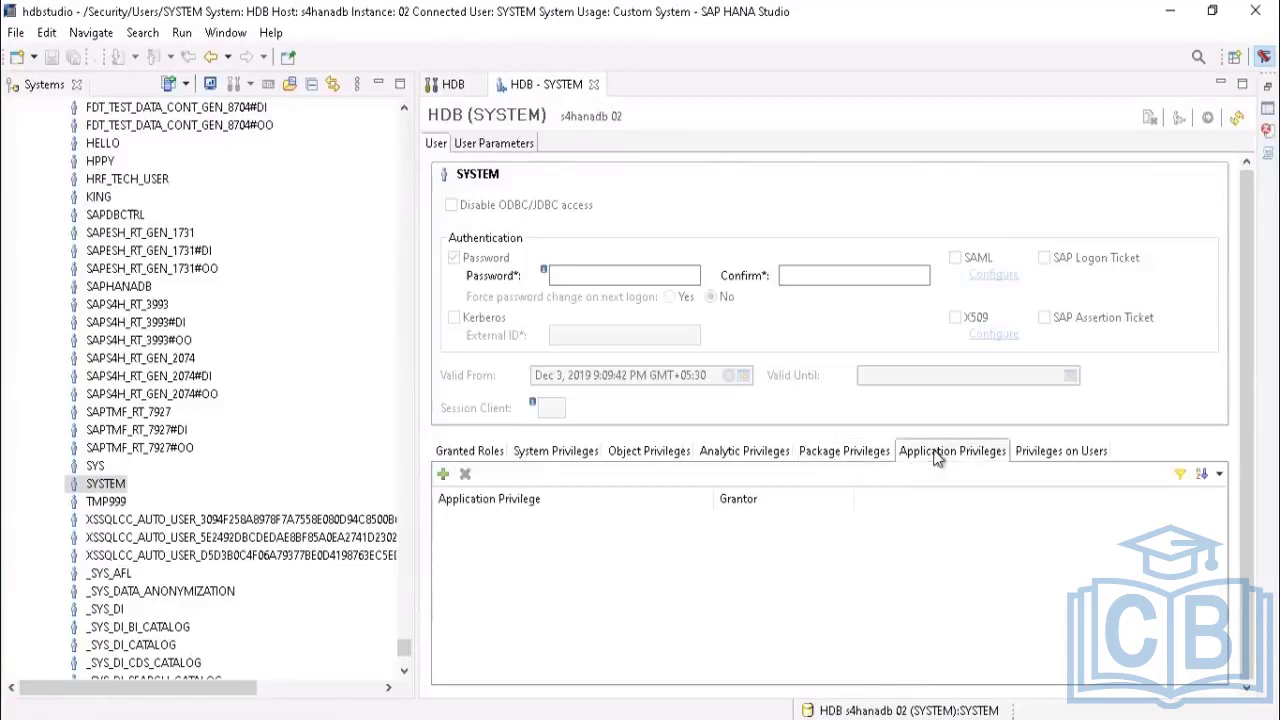
# Step: Look through the full catalog object list of the SYSTEM user's object privileges for SAPHANADB entries and return to its start
pyautogui.click(632, 456)
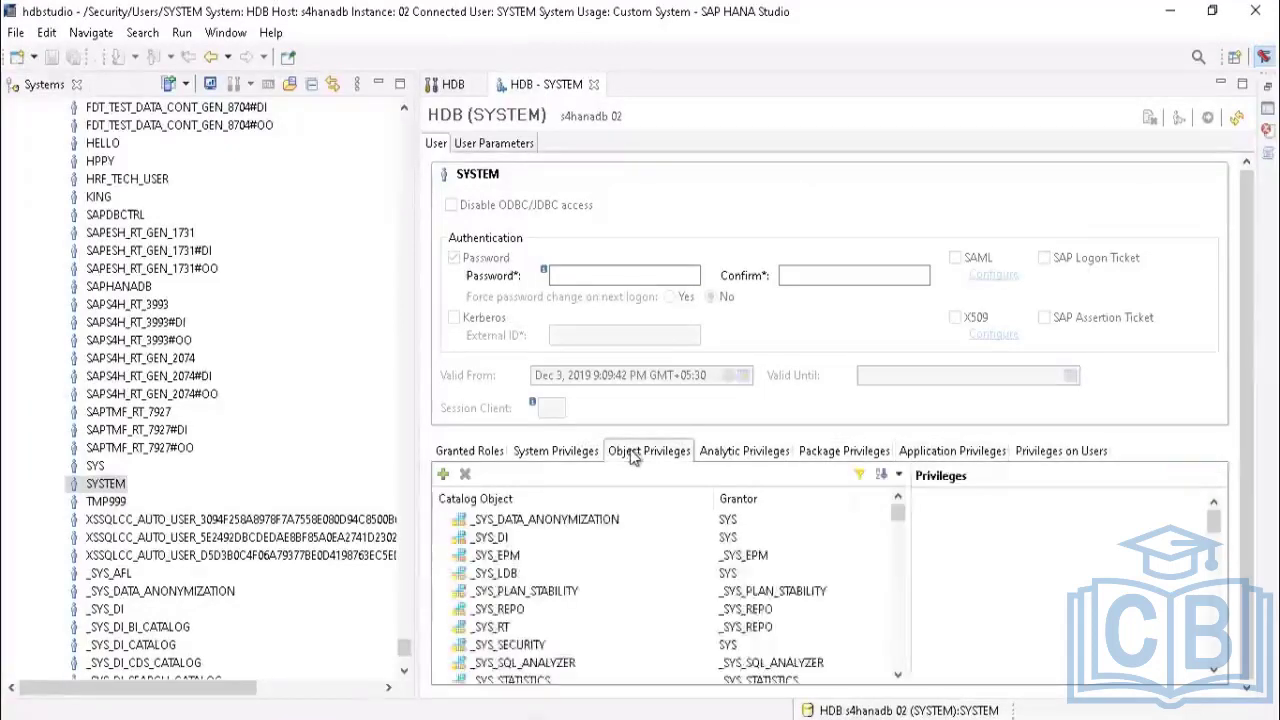
pyautogui.click(541, 594)
pyautogui.scroll(-1, 540, 600)
pyautogui.scroll(-1, 541, 598)
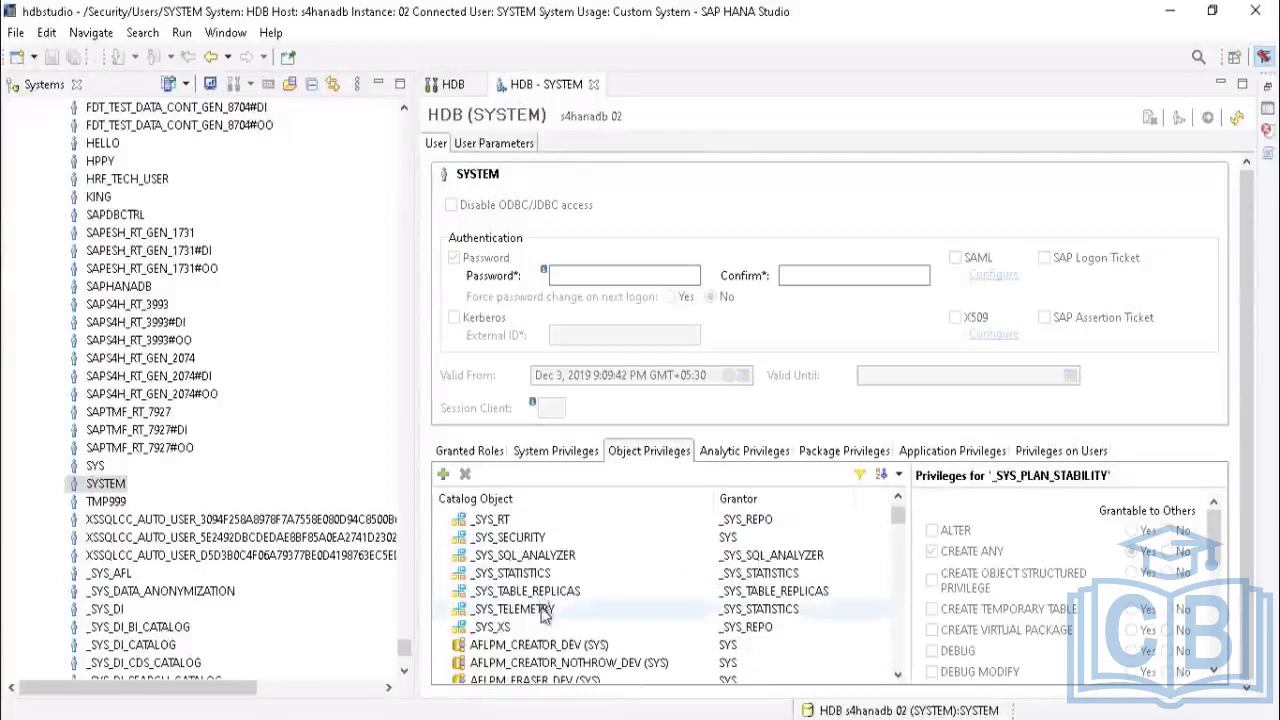
pyautogui.scroll(2, 543, 610)
pyautogui.scroll(-1, 545, 617)
pyautogui.scroll(-15, 541, 615)
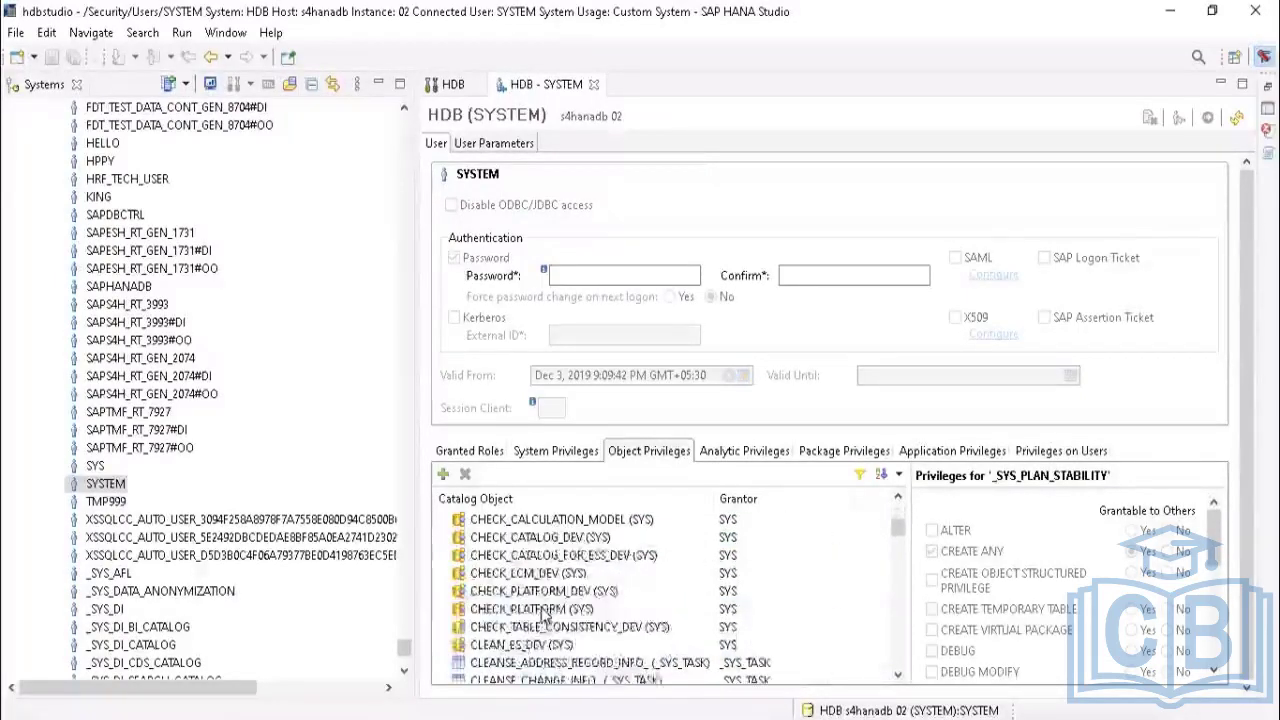
pyautogui.scroll(-15, 543, 619)
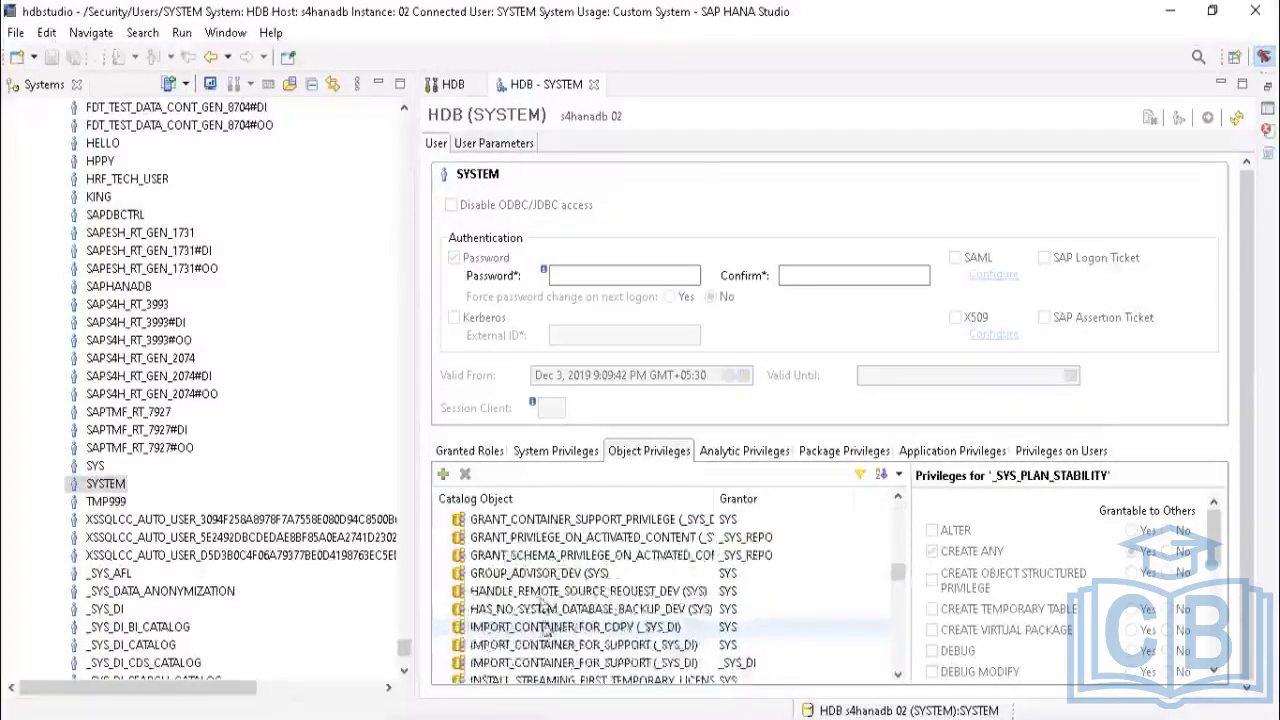
pyautogui.scroll(-15, 545, 606)
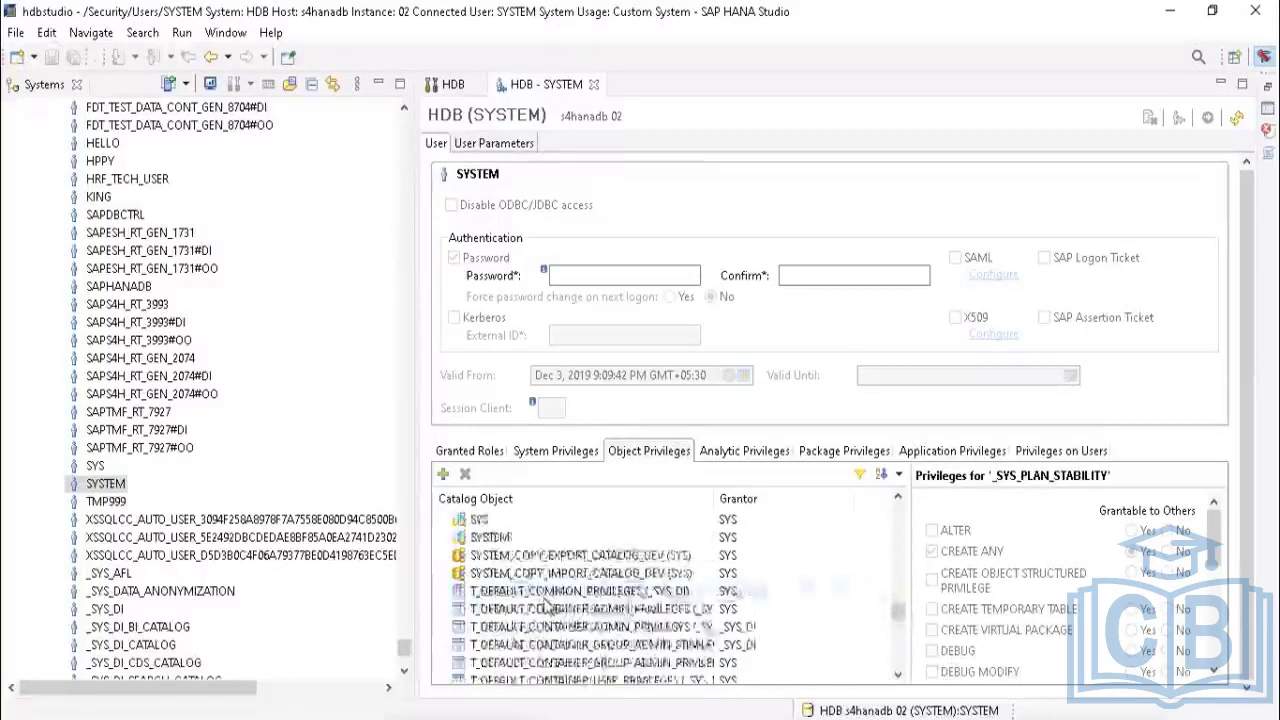
pyautogui.scroll(-15, 545, 610)
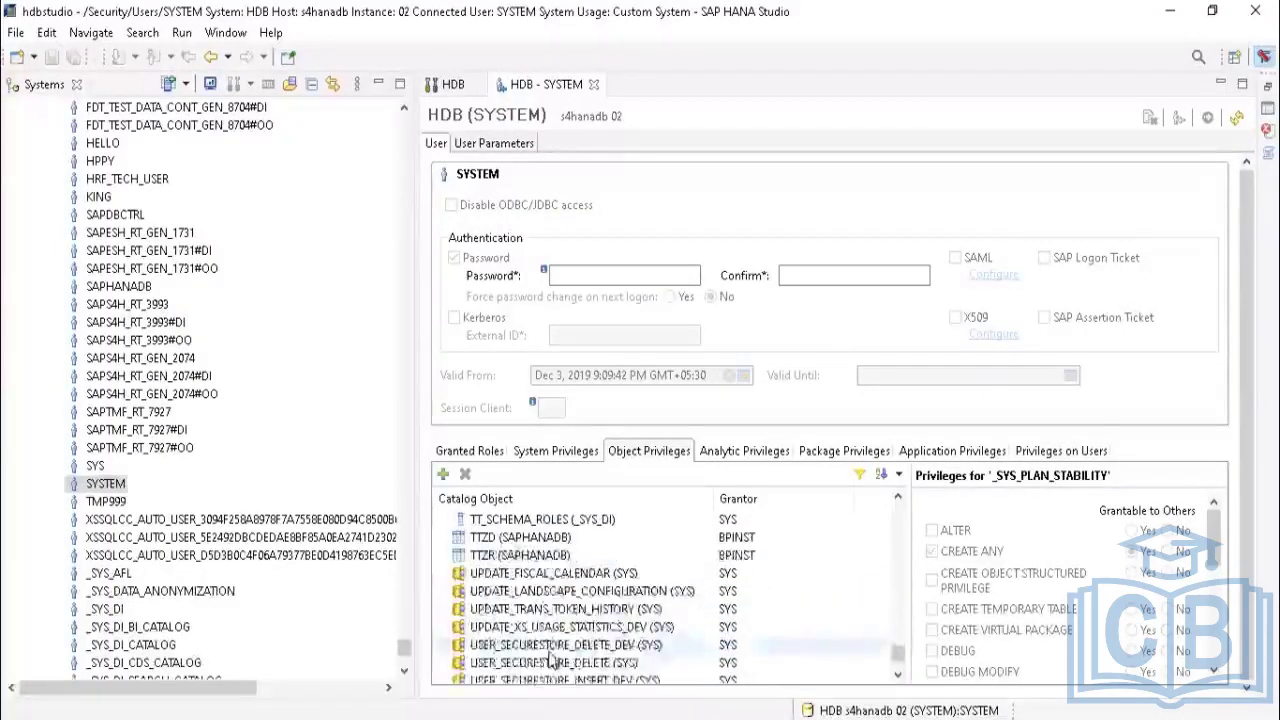
pyautogui.scroll(5, 557, 553)
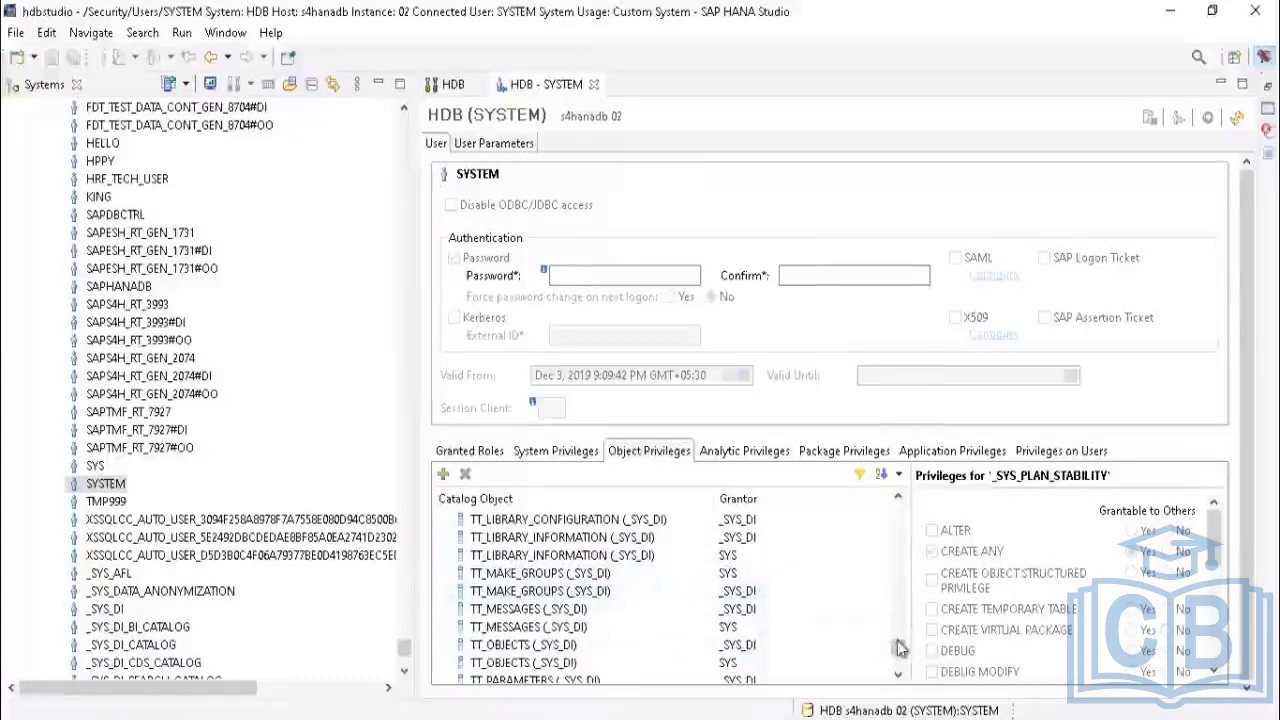
pyautogui.moveTo(898, 648); pyautogui.dragTo(914, 474)
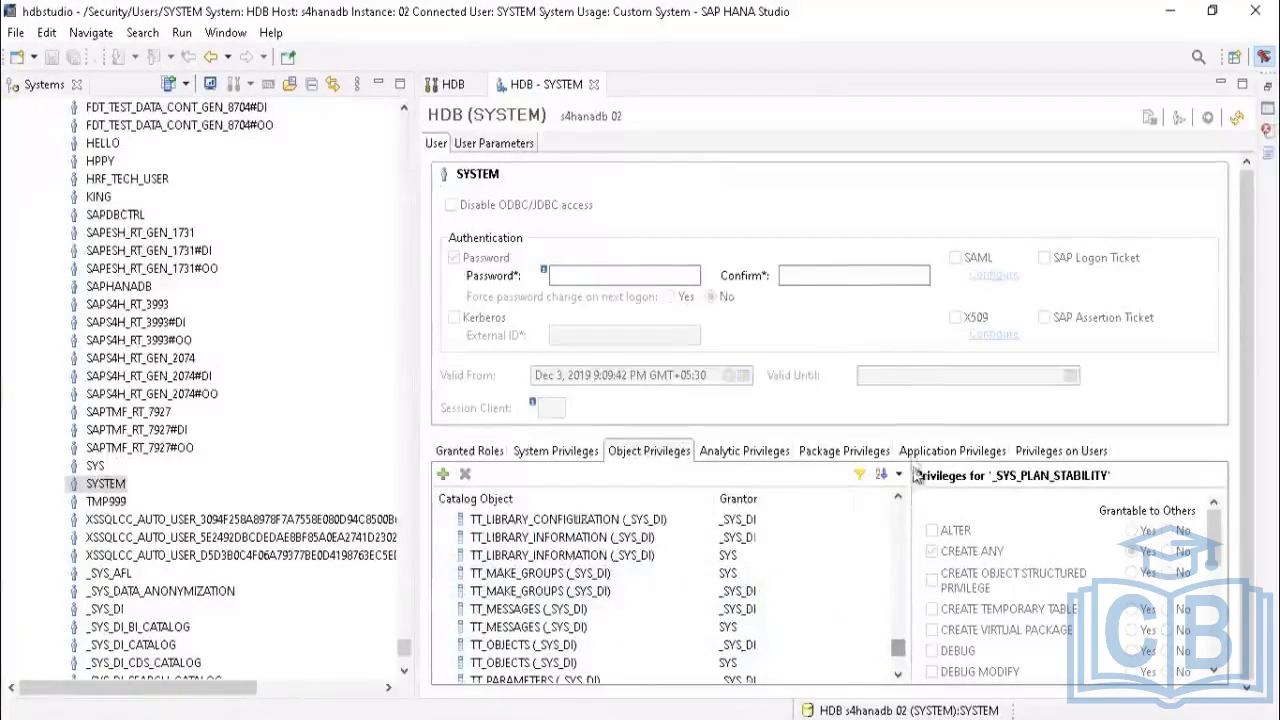
pyautogui.click(540, 519)
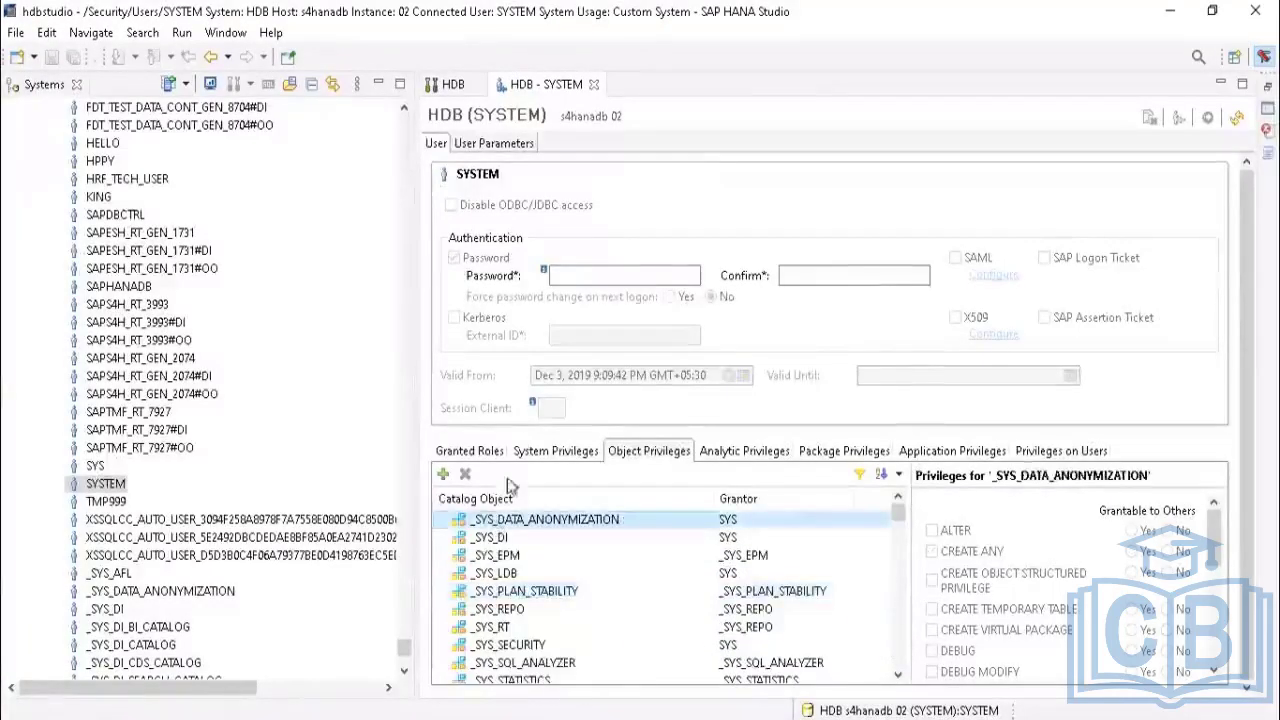
# Step: Start adding an object privilege for the SYSTEM user and search the catalog objects for SAPHANADB
pyautogui.click(443, 476)
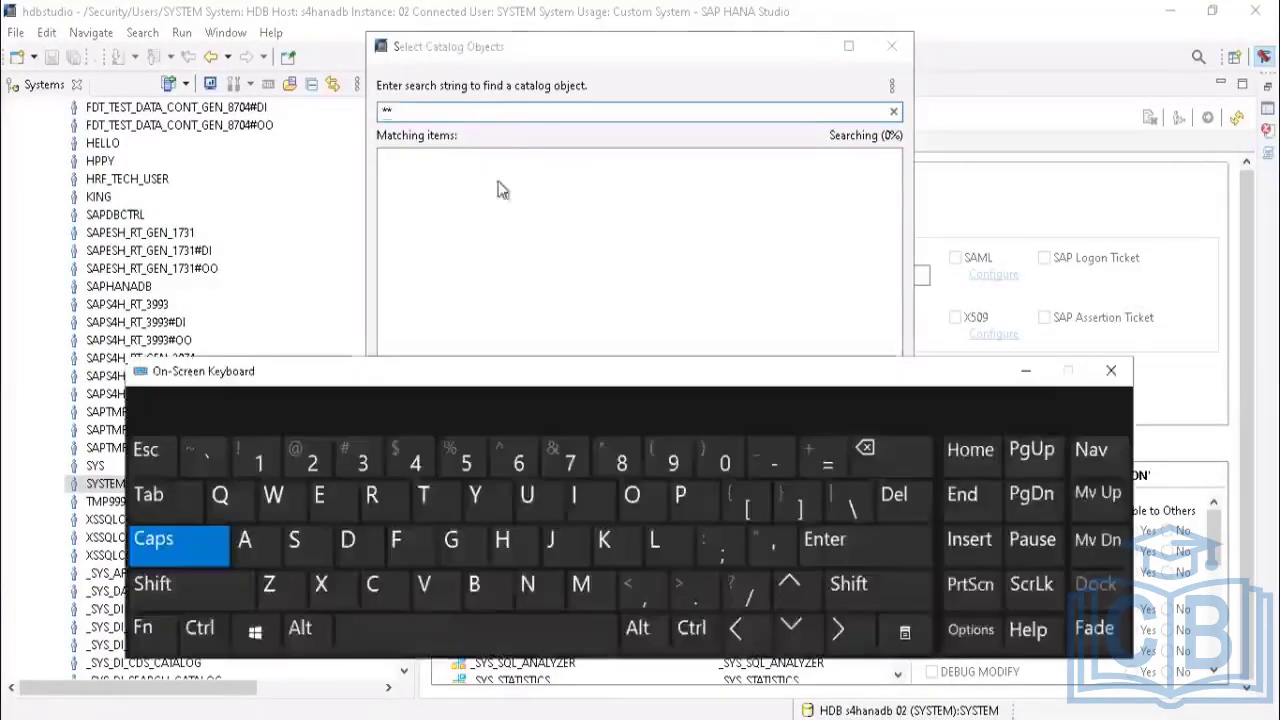
pyautogui.click(465, 113)
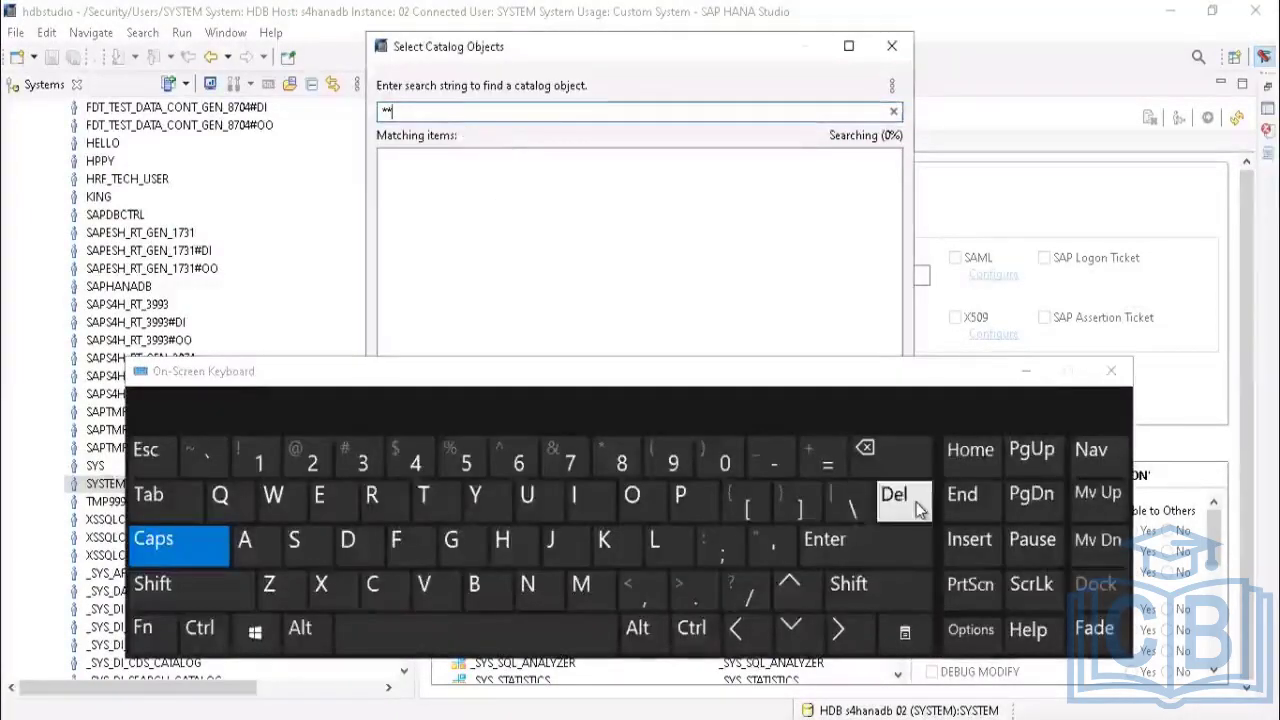
pyautogui.click(911, 442)
pyautogui.click(911, 442)
pyautogui.click(305, 565)
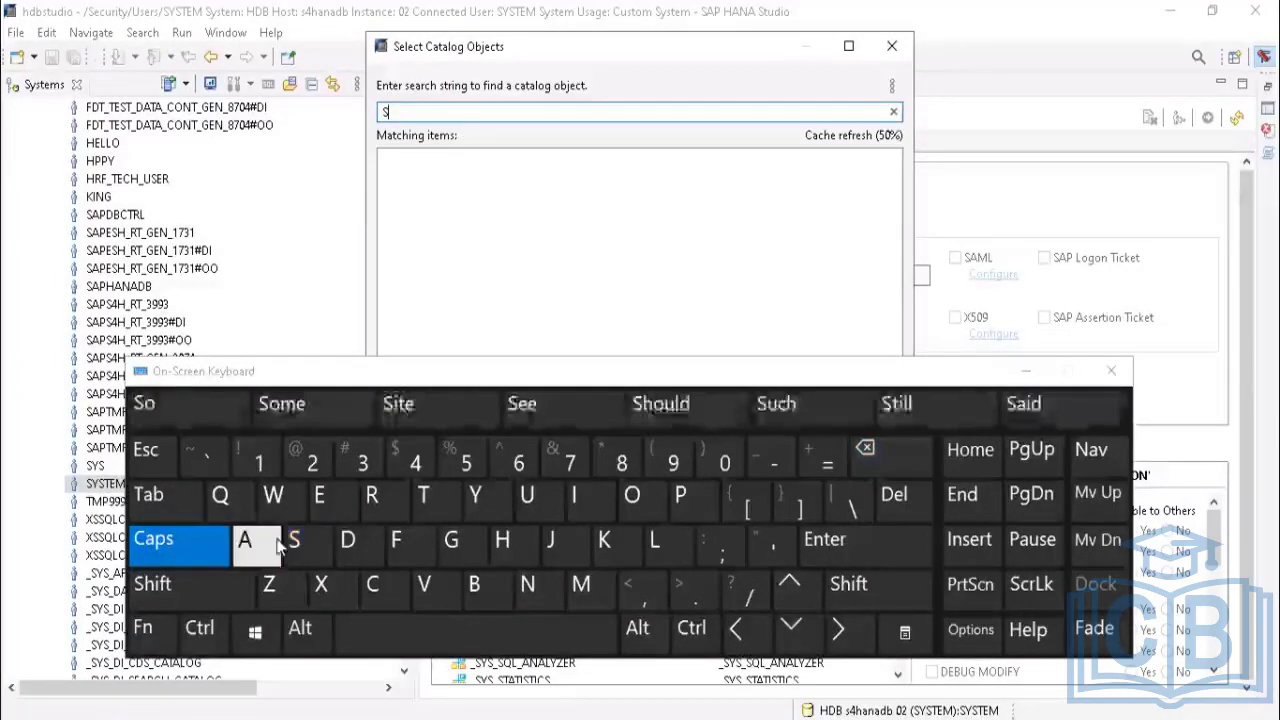
pyautogui.click(248, 545)
pyautogui.click(680, 500)
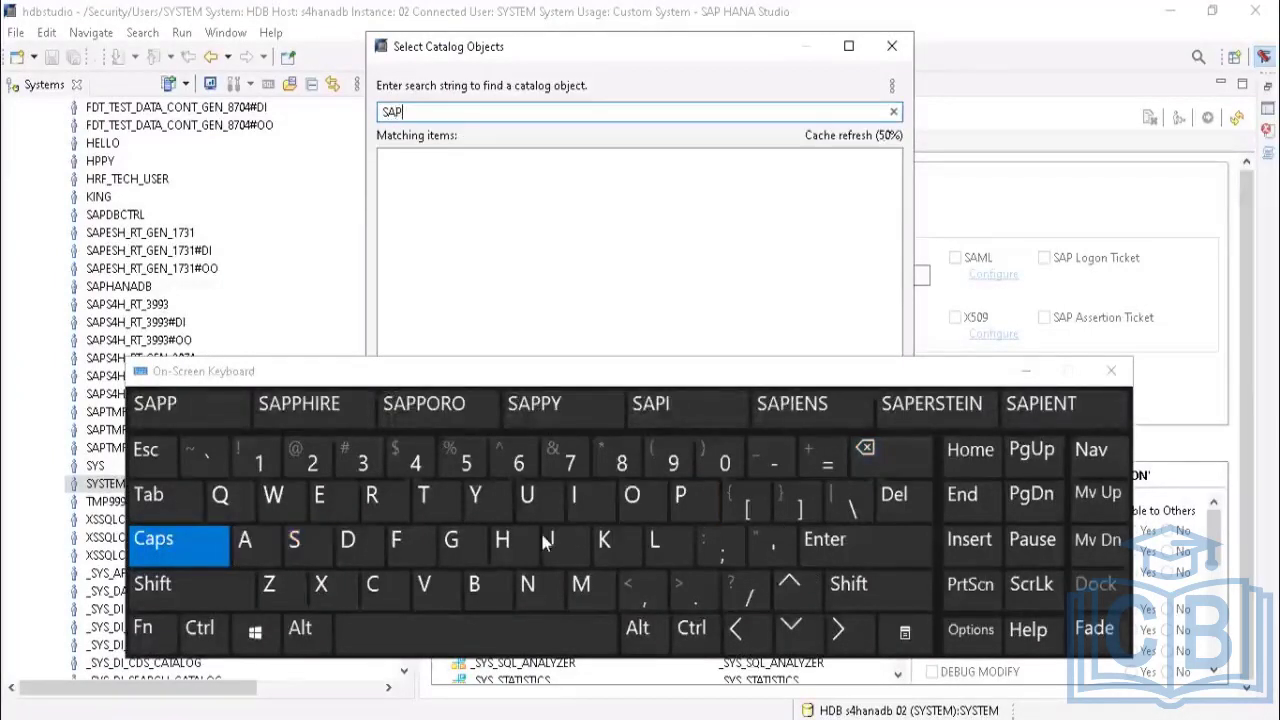
pyautogui.click(502, 541)
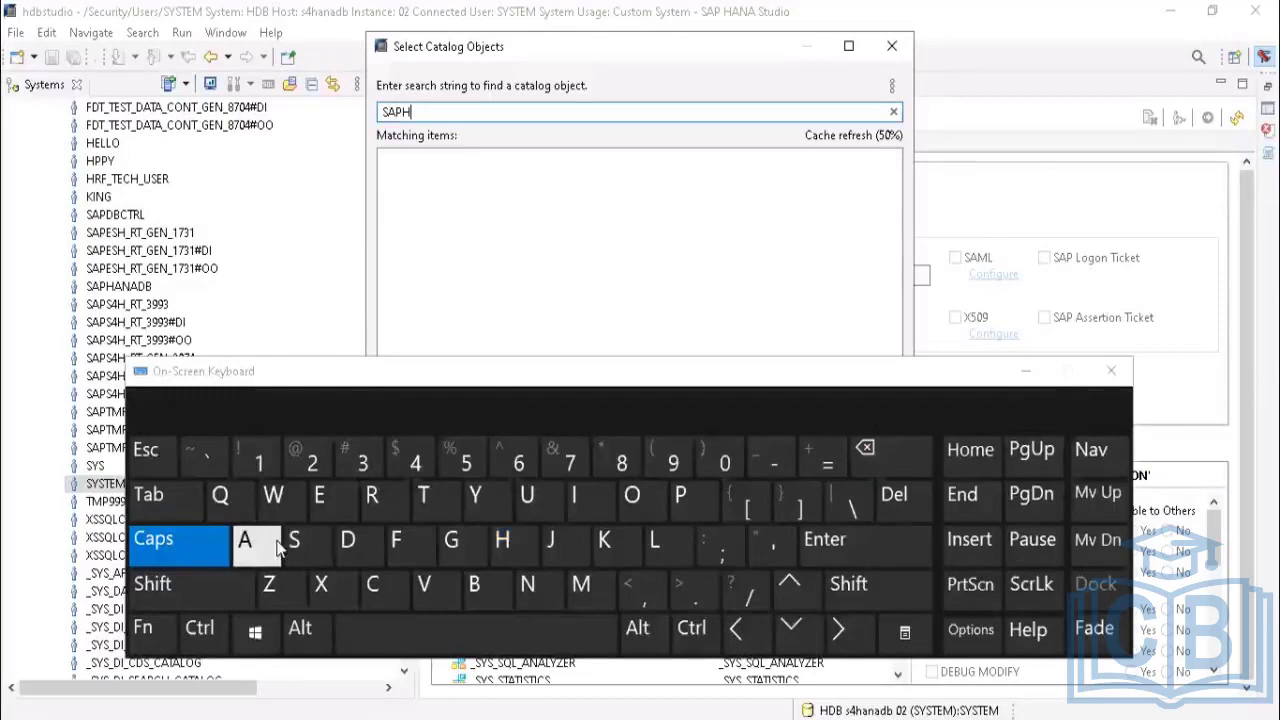
pyautogui.click(527, 584)
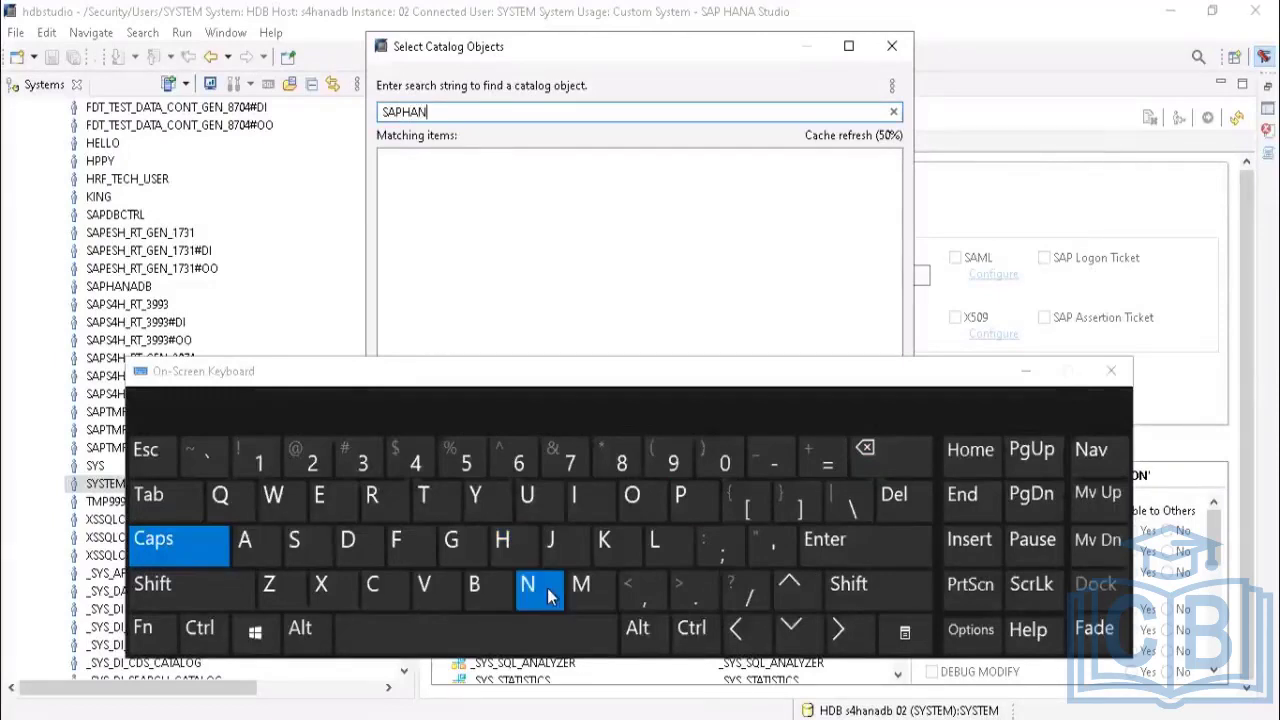
pyautogui.click(245, 542)
pyautogui.click(347, 540)
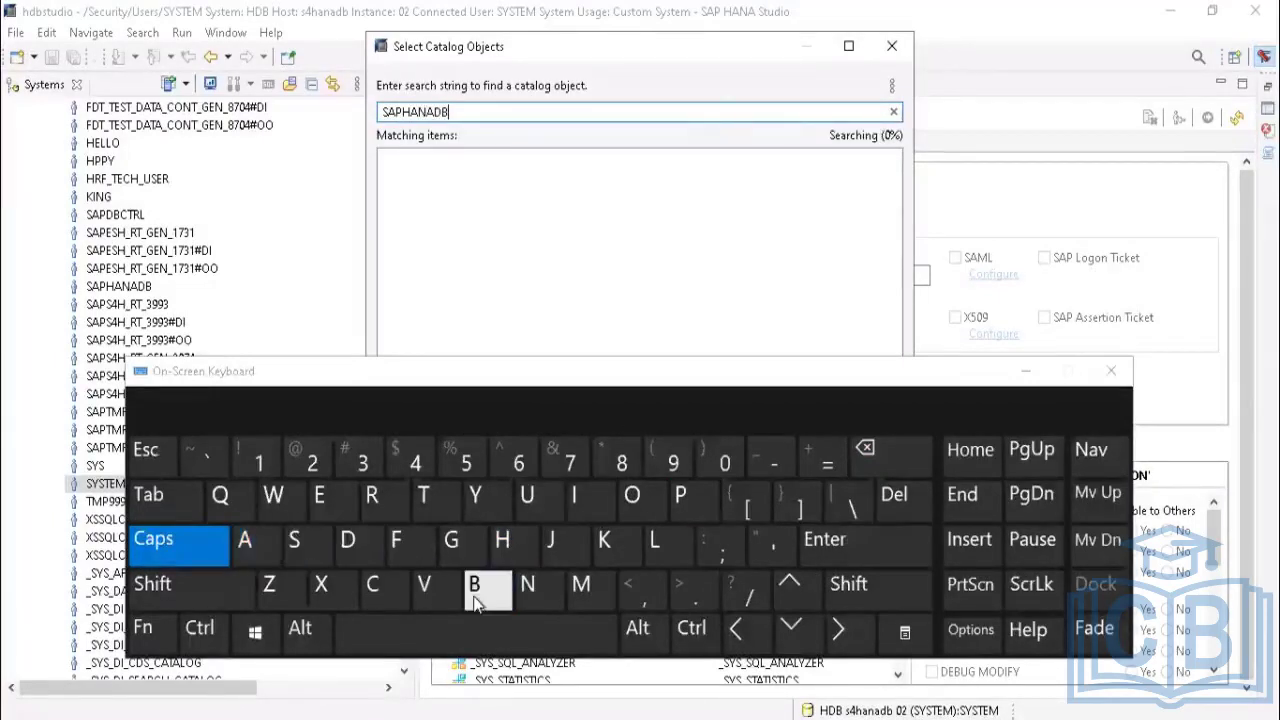
pyautogui.click(474, 584)
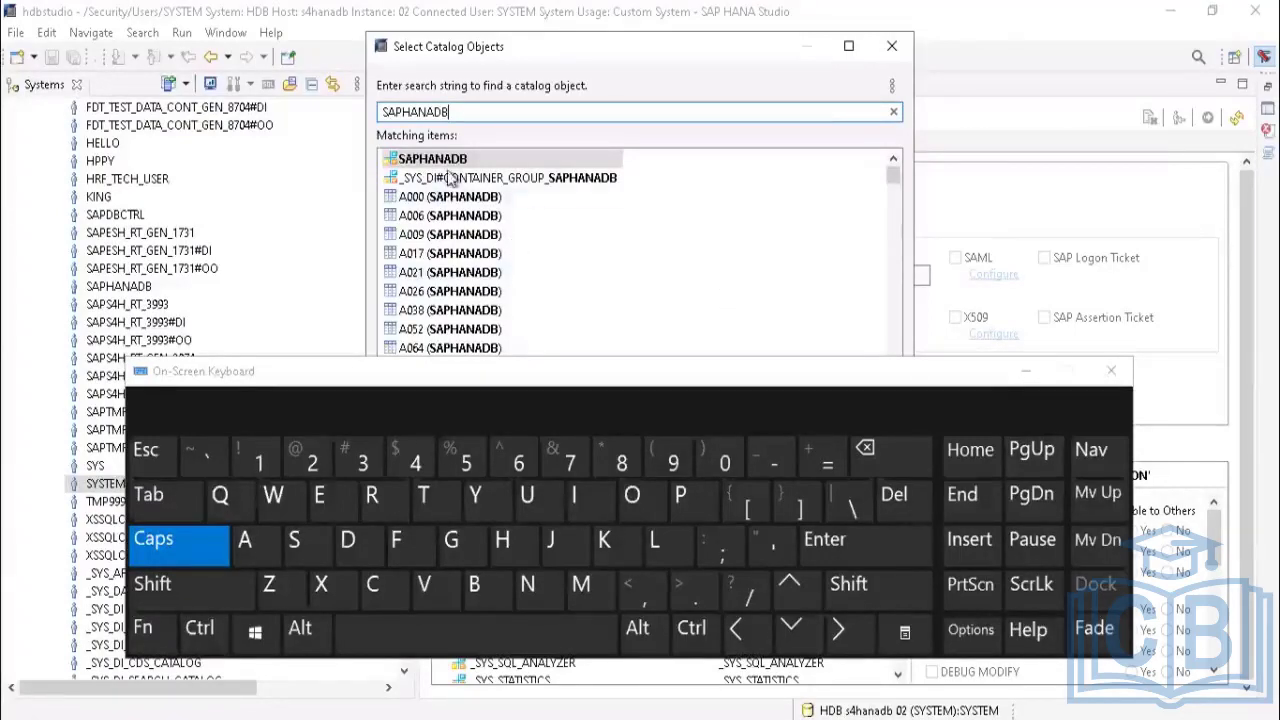
# Step: Add the SAPHANADB schema to the SYSTEM user's object privileges and look through the privileges that can be granted on it
pyautogui.click(1025, 371)
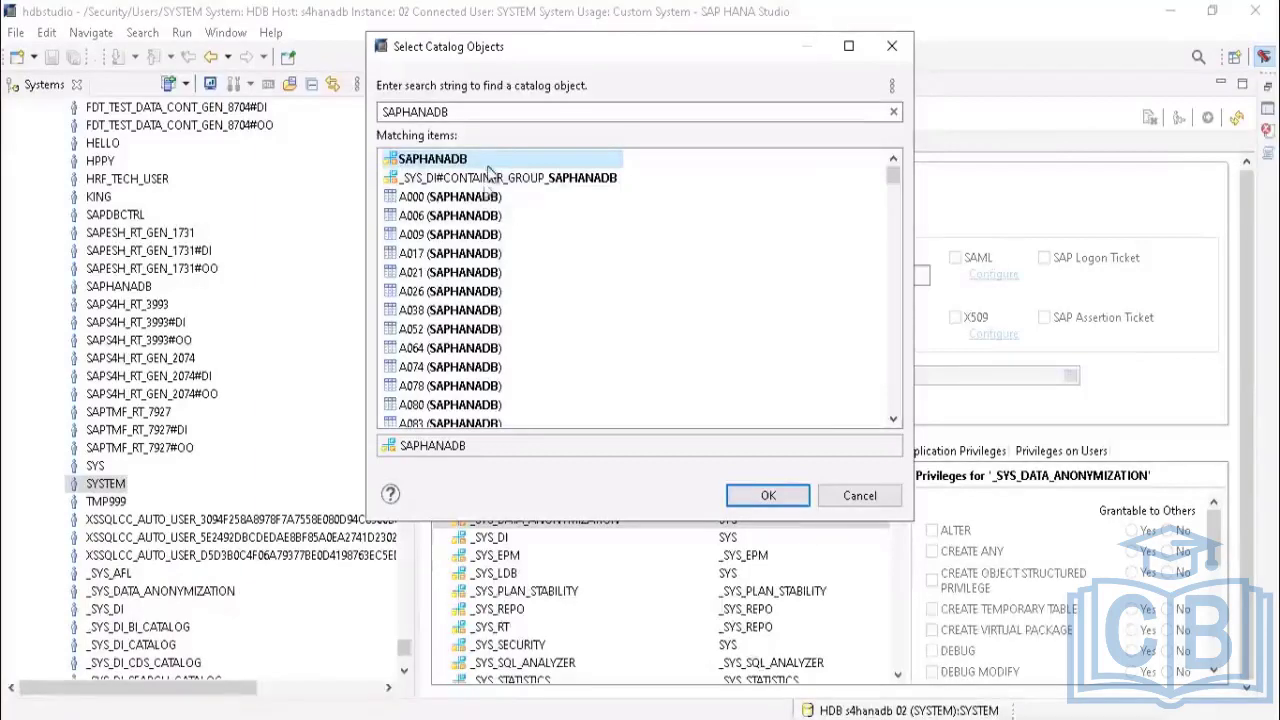
pyautogui.click(768, 495)
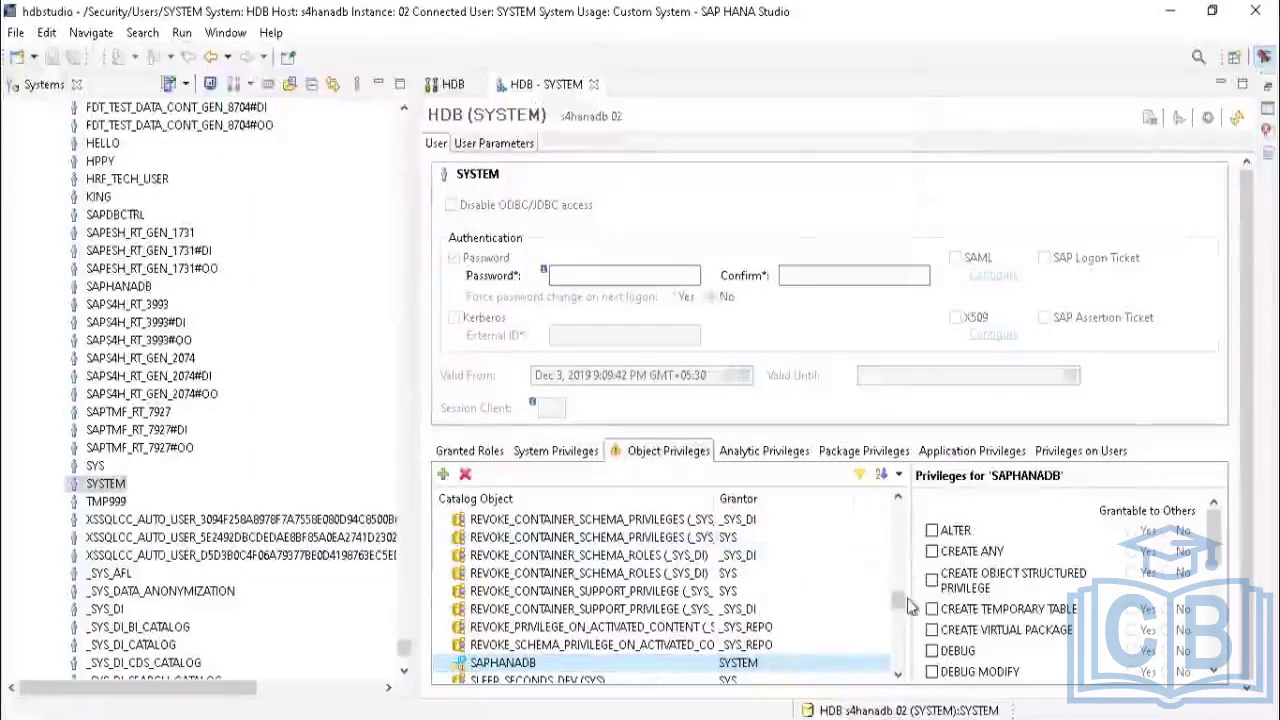
pyautogui.moveTo(1210, 553); pyautogui.dragTo(1040, 610)
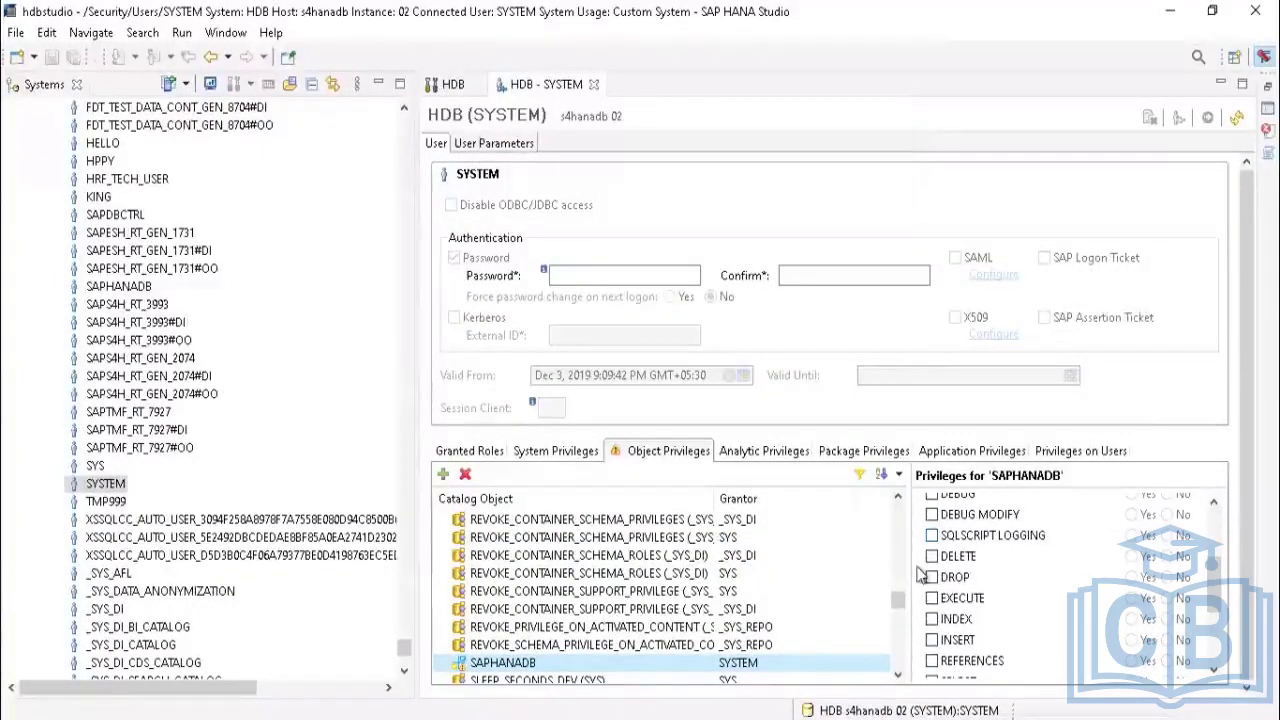
# Step: Try to grant the SYSTEM user the SELECT and EXECUTE privileges on the SAPHANADB schema, not grantable to others, and deploy the change
pyautogui.scroll(1, 1160, 591)
pyautogui.scroll(1, 1157, 591)
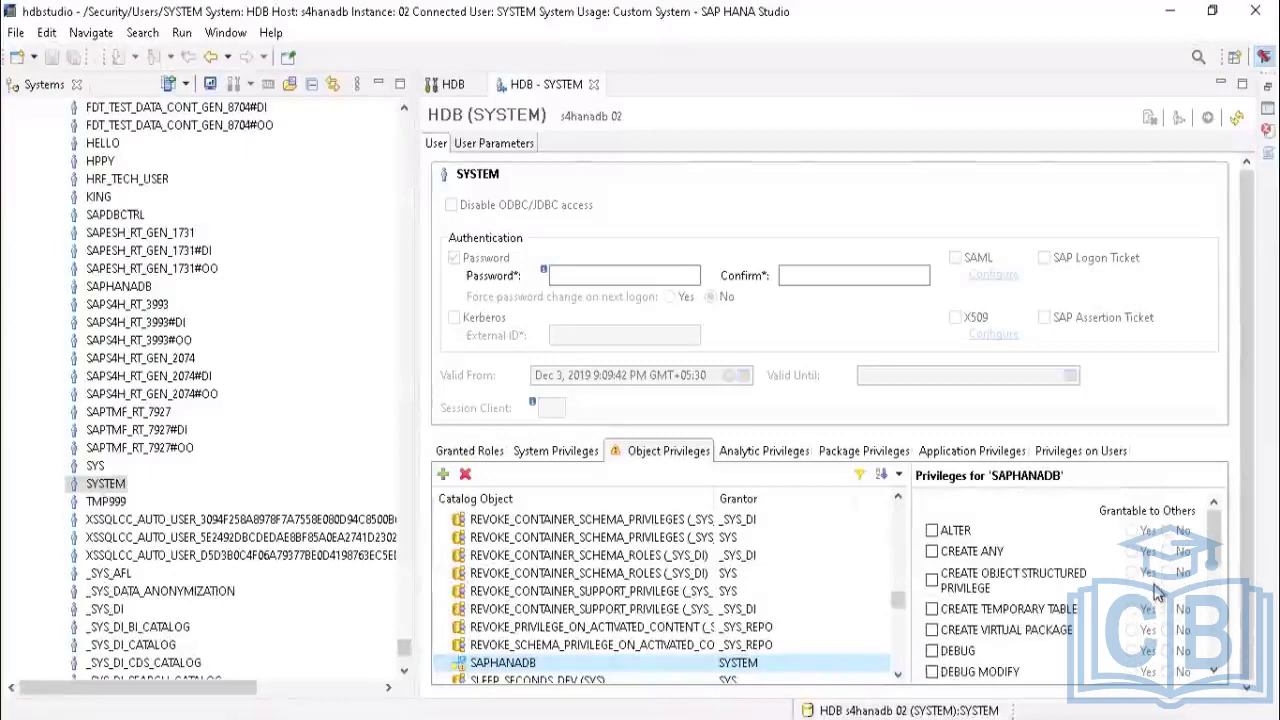
pyautogui.scroll(-4, 1157, 591)
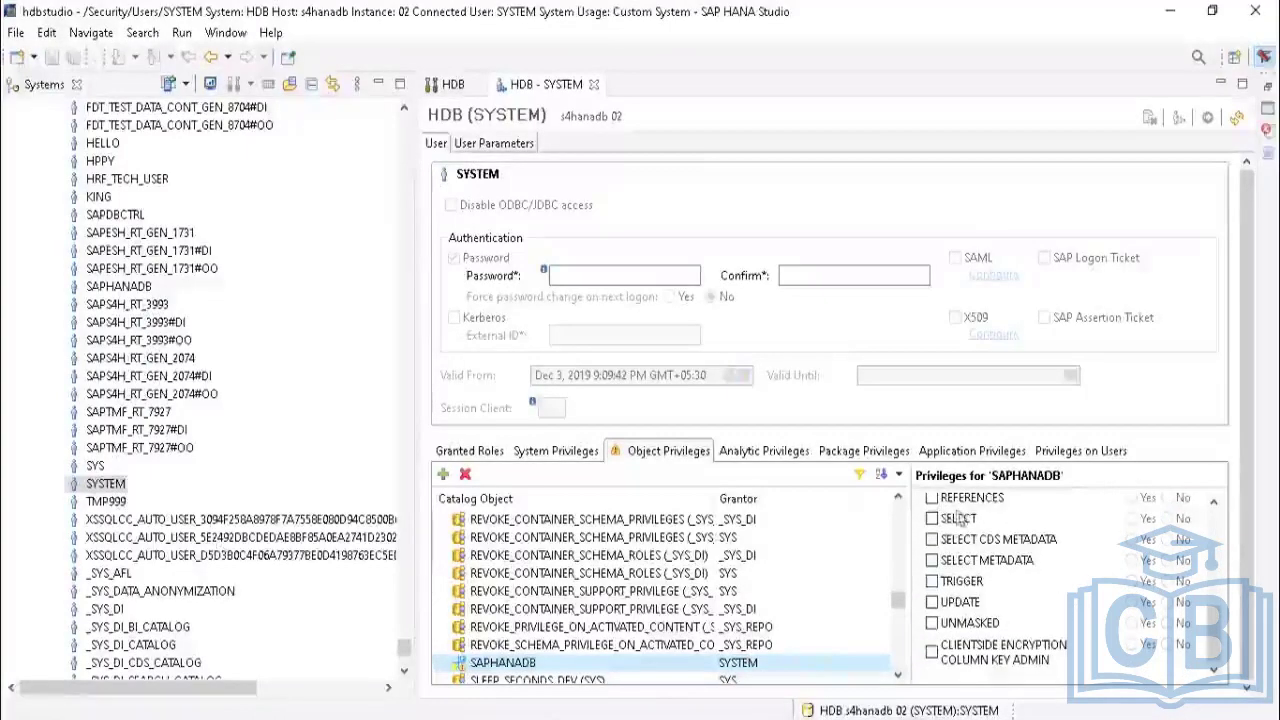
pyautogui.click(932, 519)
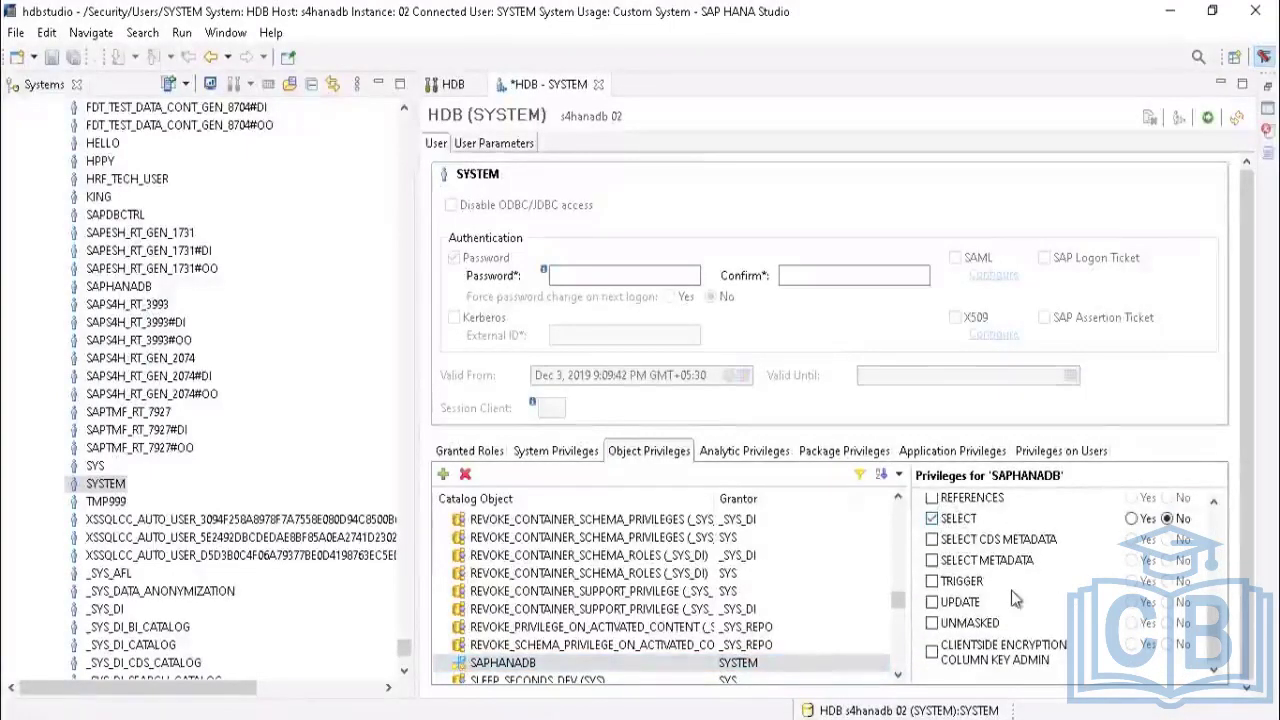
pyautogui.scroll(3, 1012, 598)
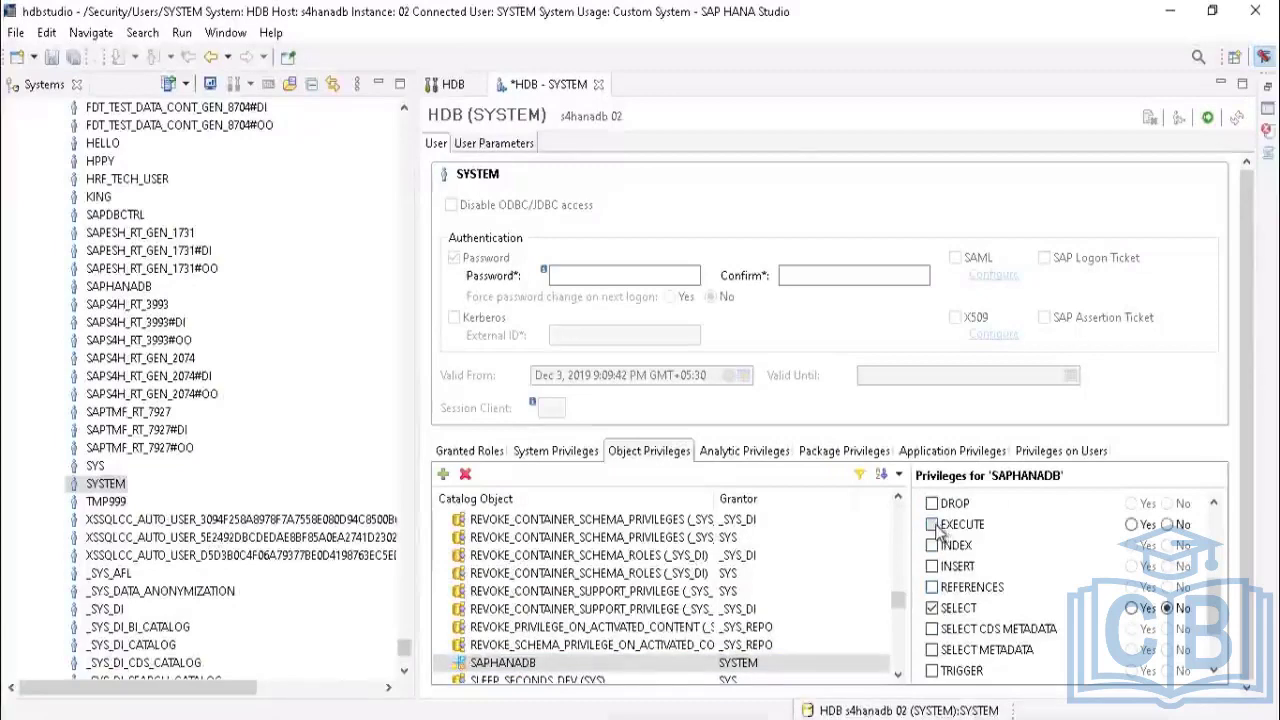
pyautogui.scroll(5, 1075, 590)
pyautogui.scroll(-5, 1075, 590)
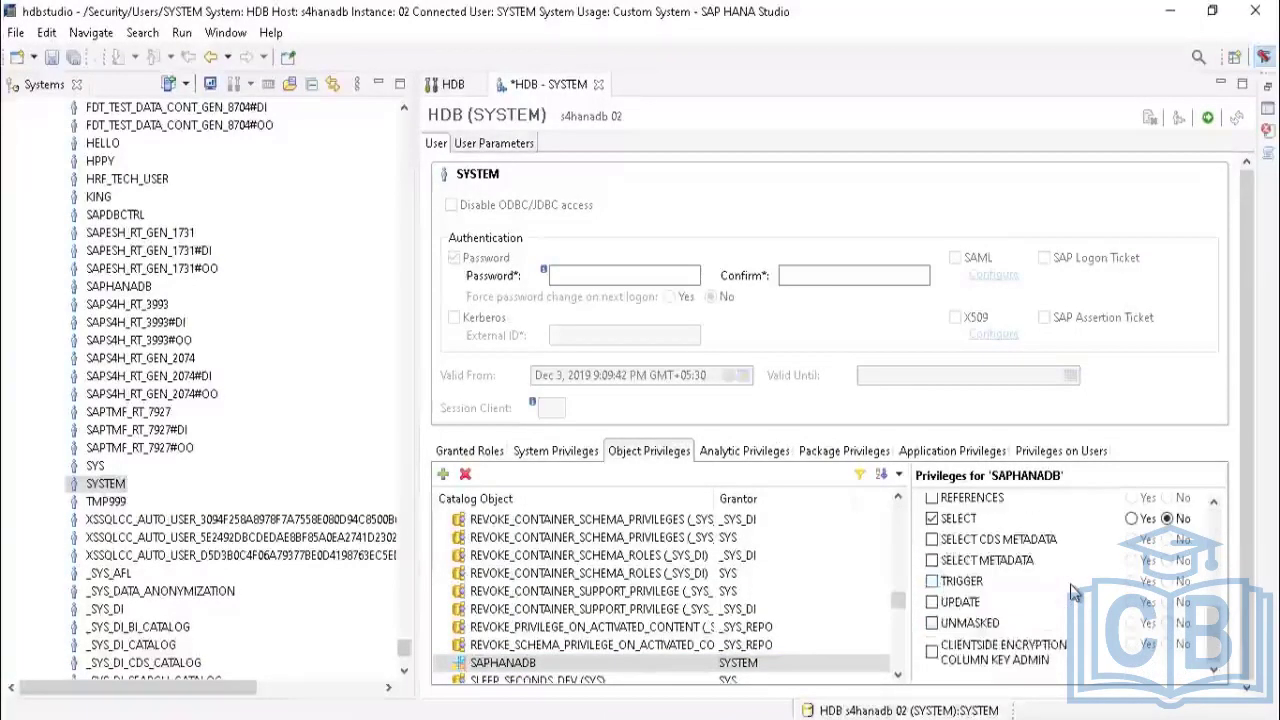
pyautogui.scroll(2, 1075, 590)
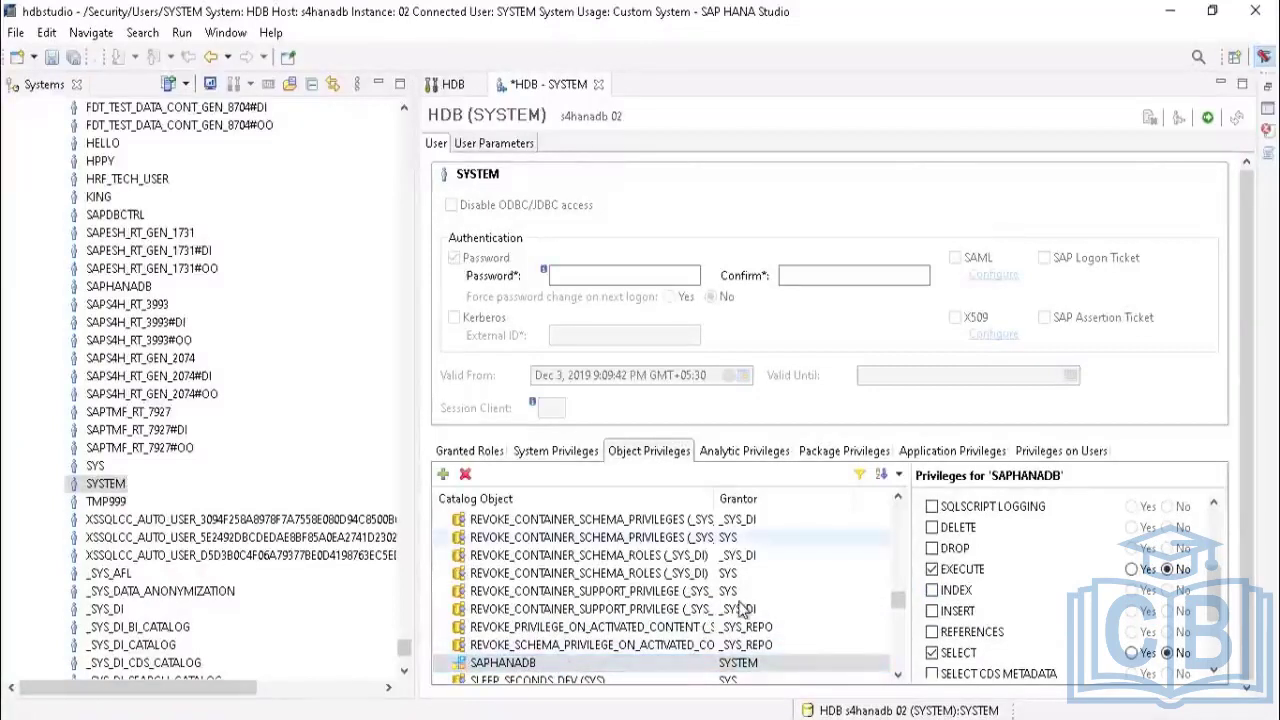
pyautogui.click(652, 458)
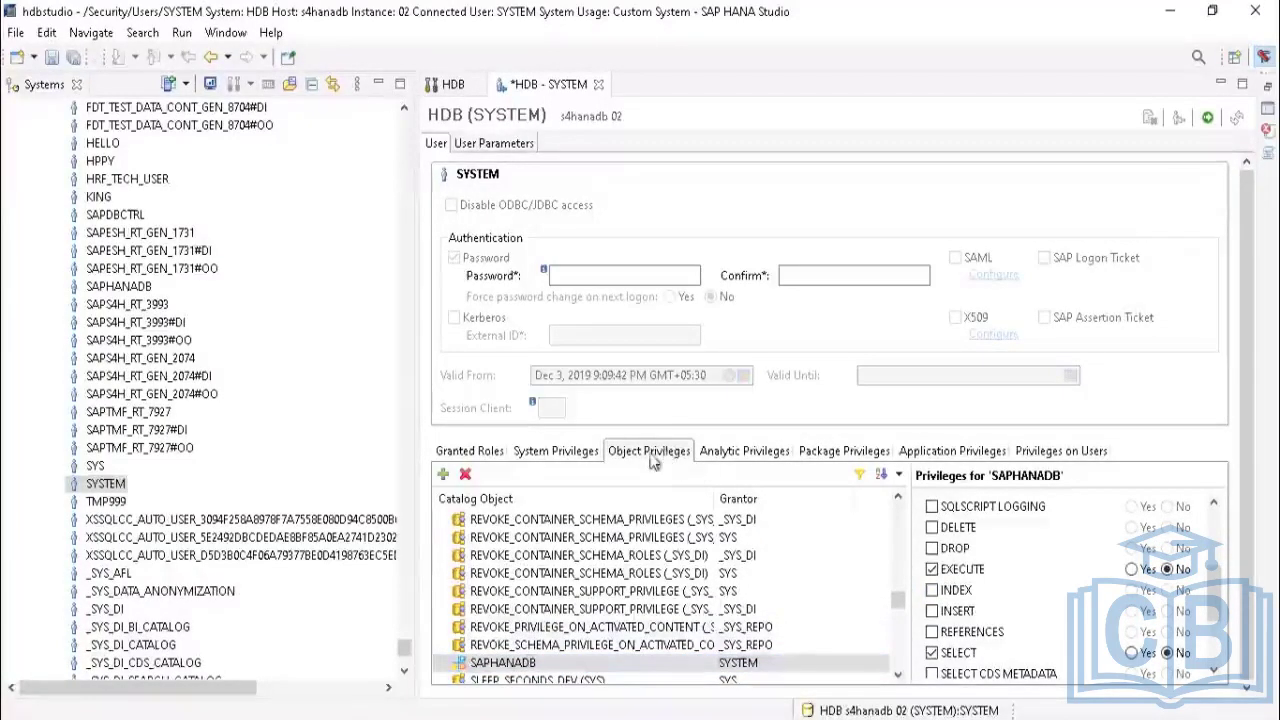
pyautogui.click(1207, 118)
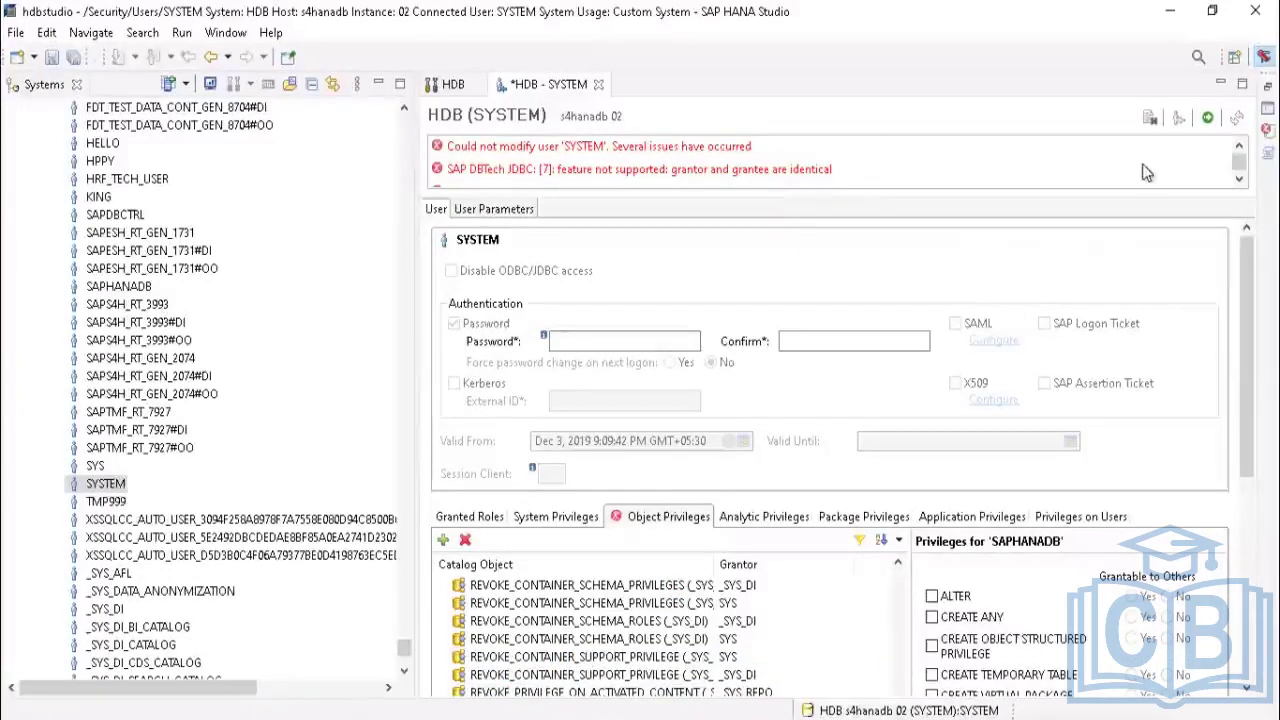
# Step: Read through the error messages shown for the attempted modification of the SYSTEM user
pyautogui.click(1239, 181)
pyautogui.click(1239, 181)
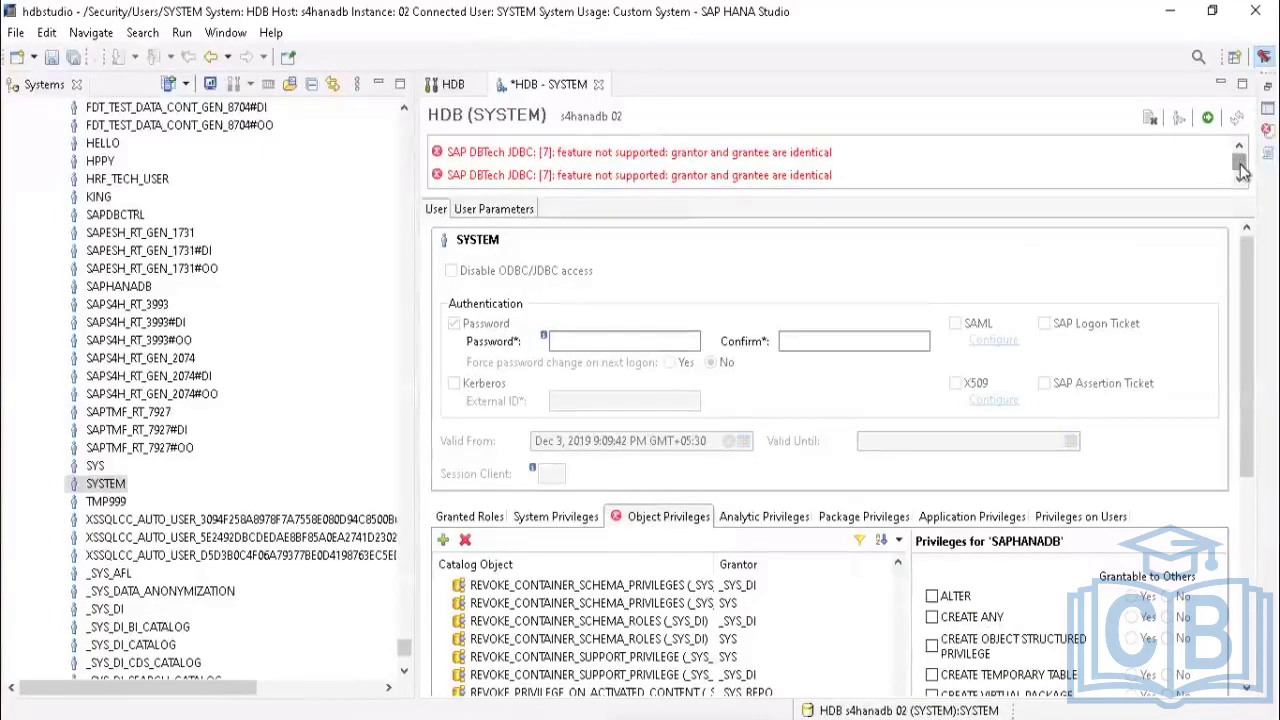
pyautogui.scroll(1, 1239, 160)
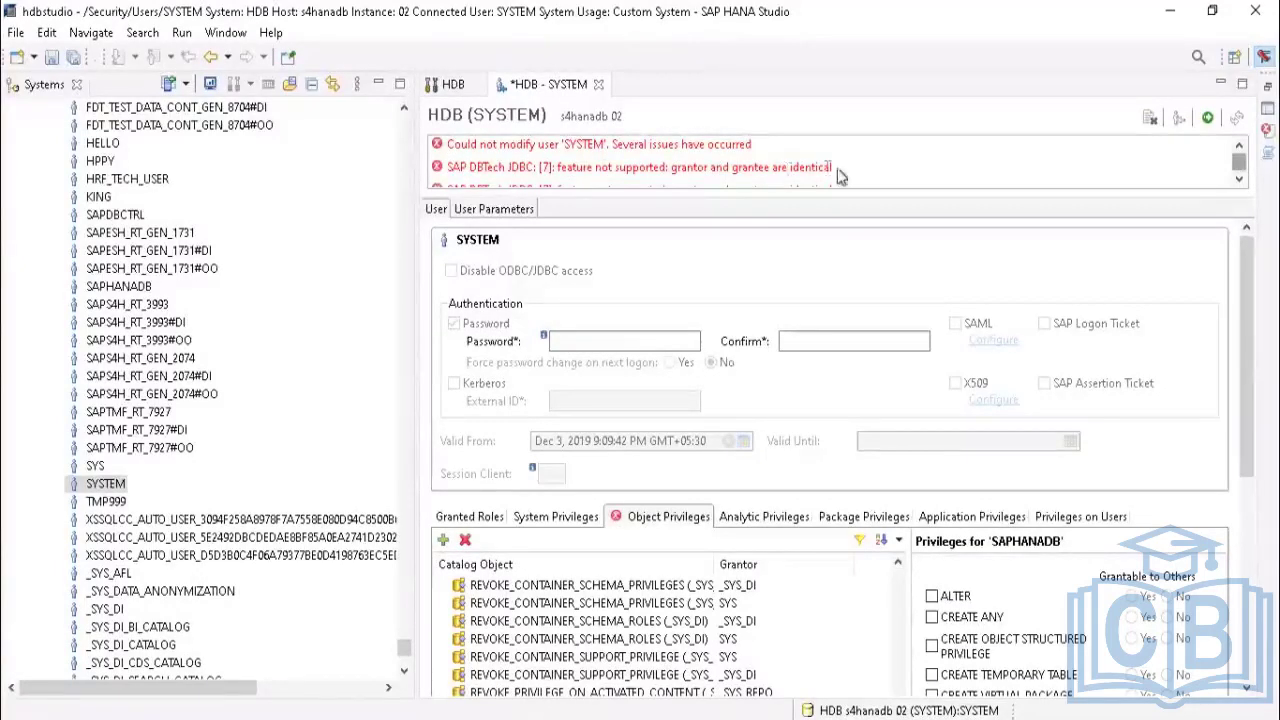
pyautogui.moveTo(838, 176); pyautogui.dragTo(445, 175)
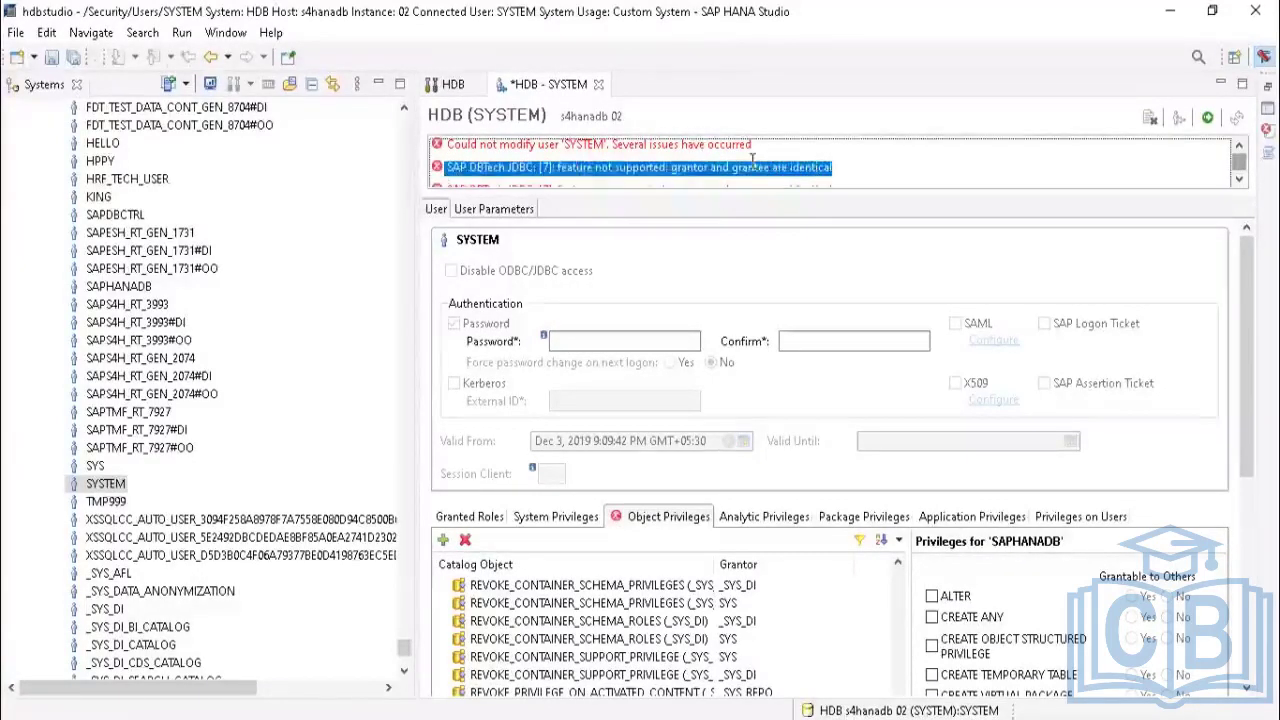
pyautogui.moveTo(774, 150); pyautogui.dragTo(386, 150)
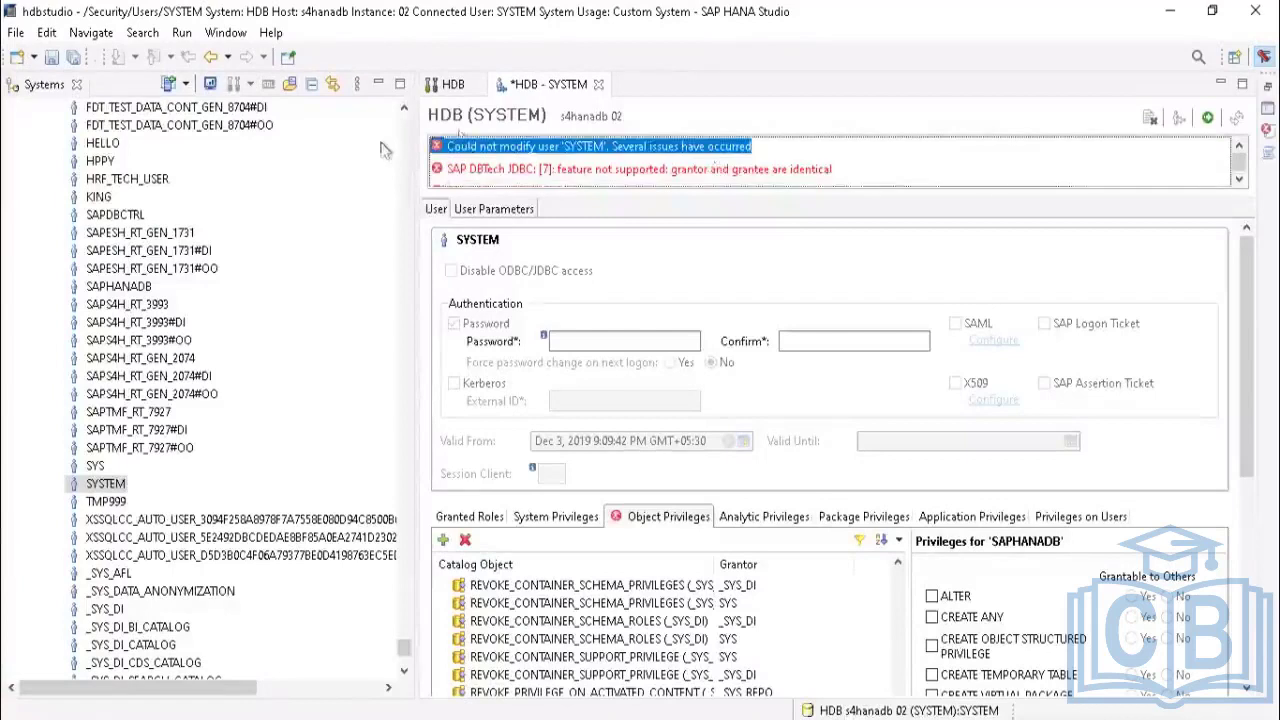
pyautogui.click(862, 182)
pyautogui.moveTo(842, 174); pyautogui.dragTo(424, 157)
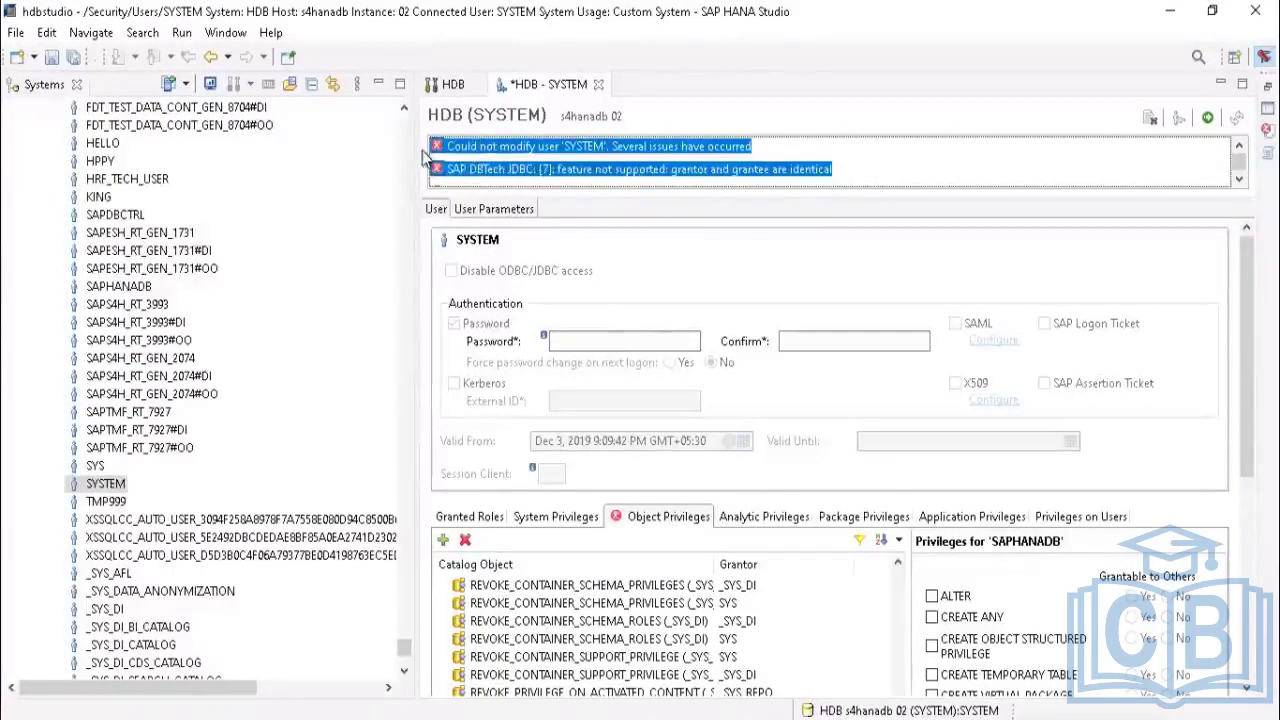
pyautogui.click(852, 184)
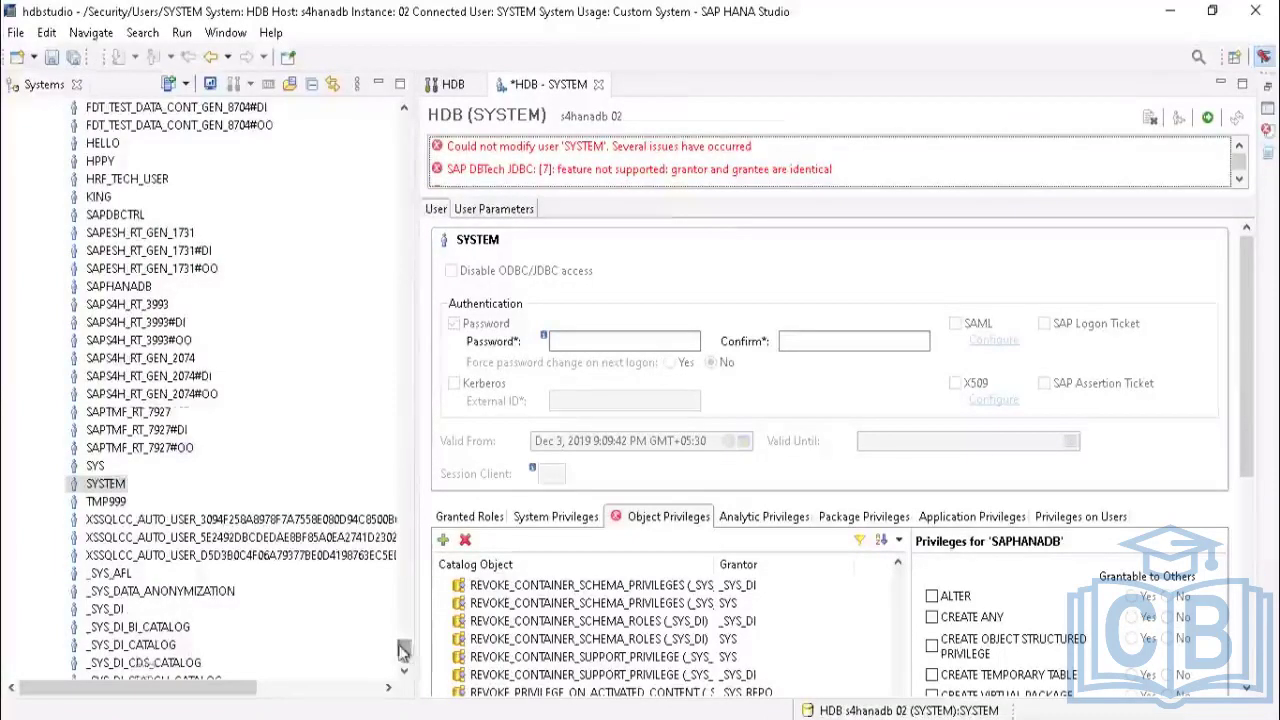
# Step: Collapse the HDB (SYSTEM) tree and remove the HDB (HELLO) system connection from the systems list
pyautogui.moveTo(404, 648); pyautogui.dragTo(405, 115)
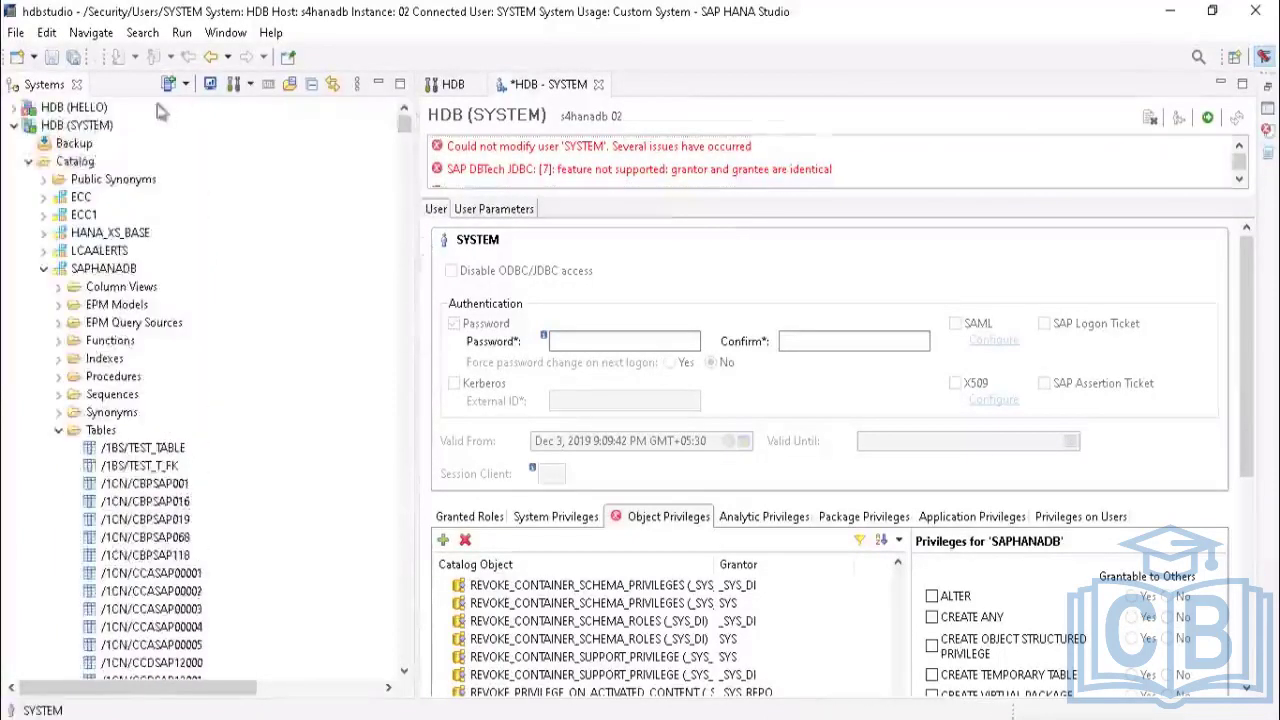
pyautogui.click(13, 127)
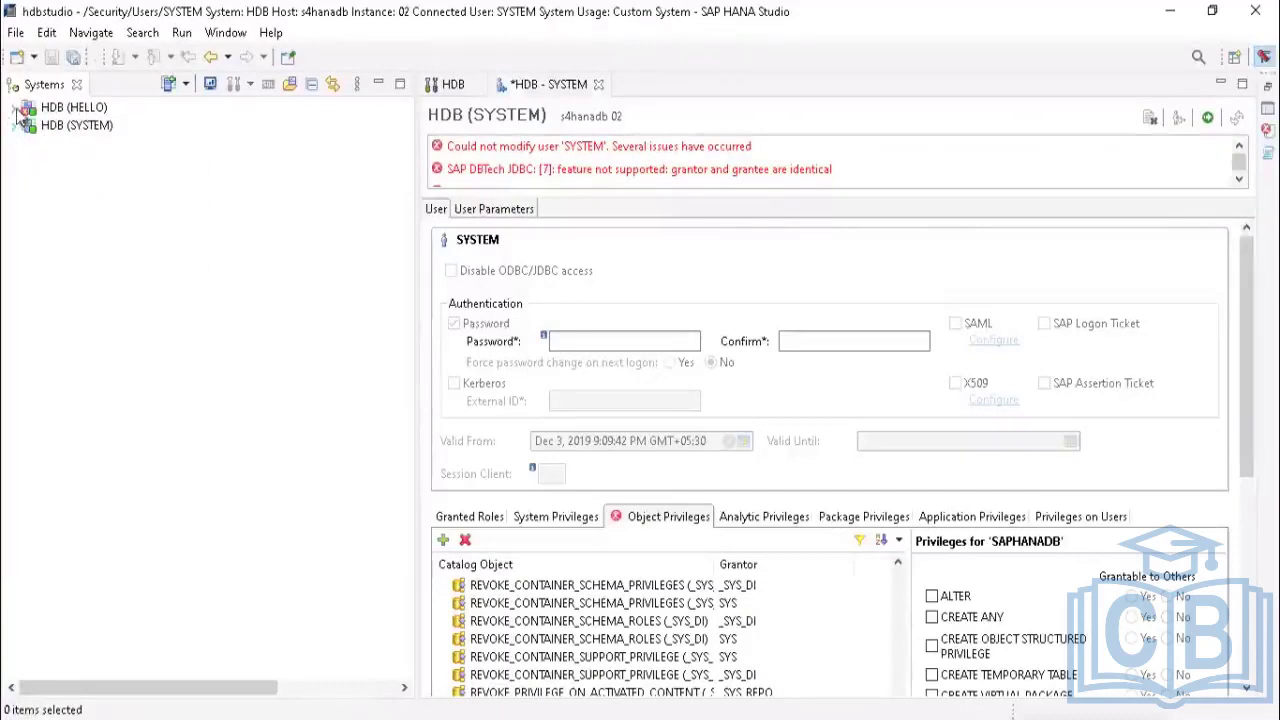
pyautogui.click(58, 110)
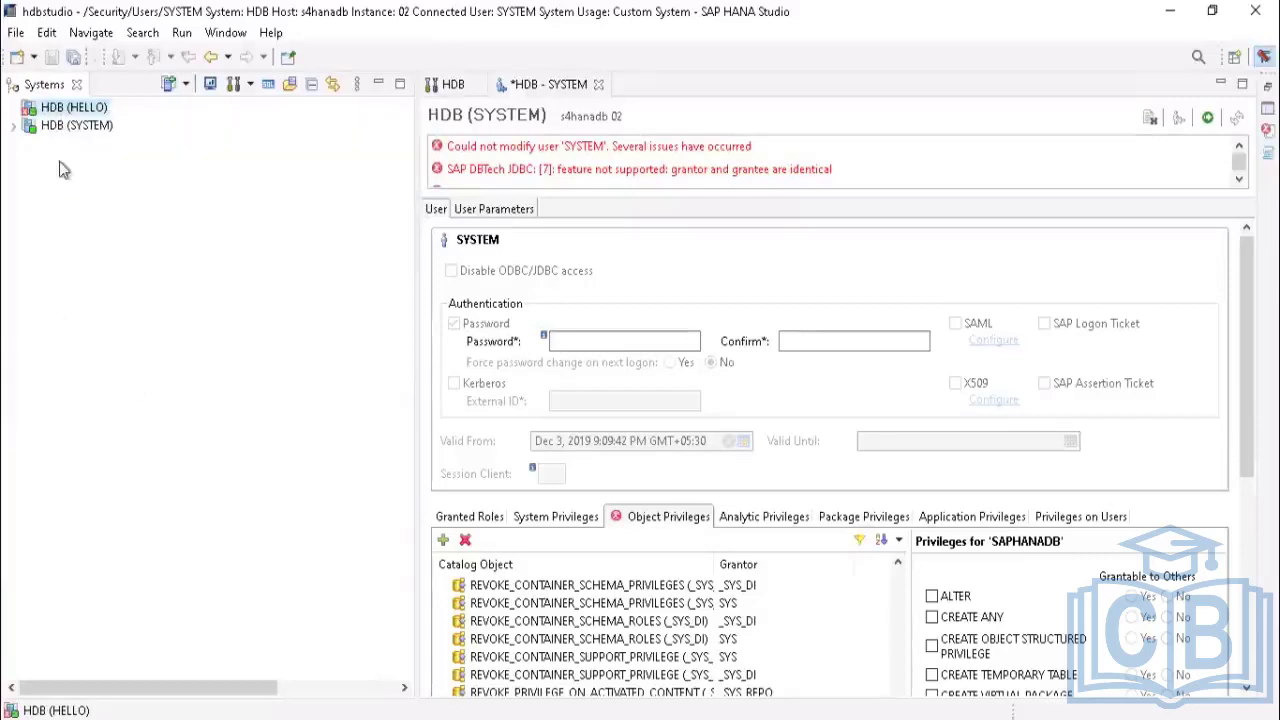
pyautogui.rightClick(68, 107)
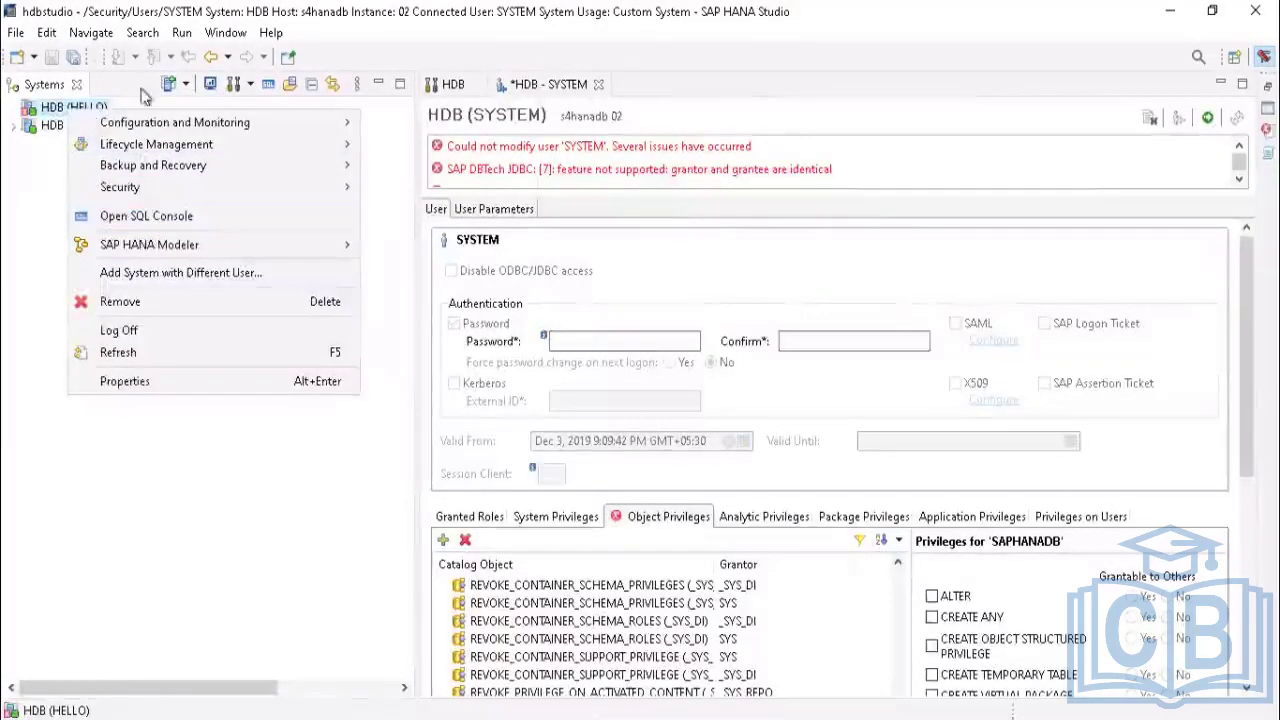
pyautogui.click(107, 305)
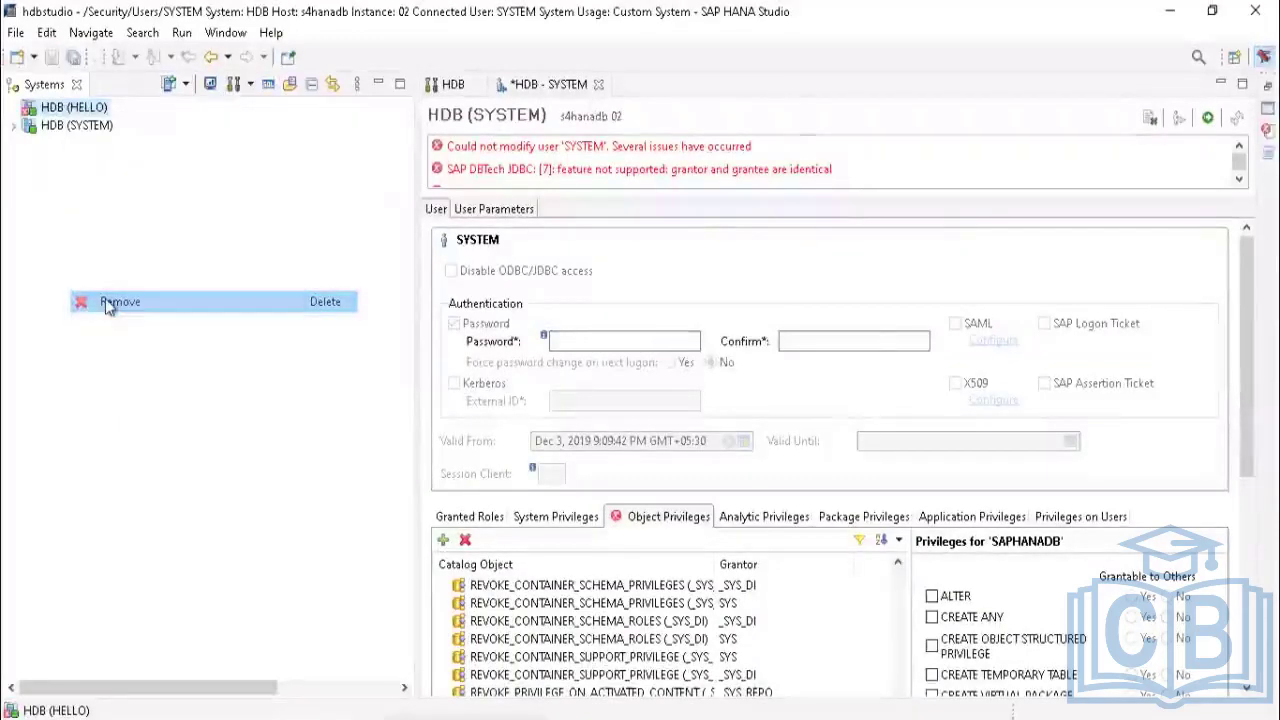
pyautogui.click(736, 384)
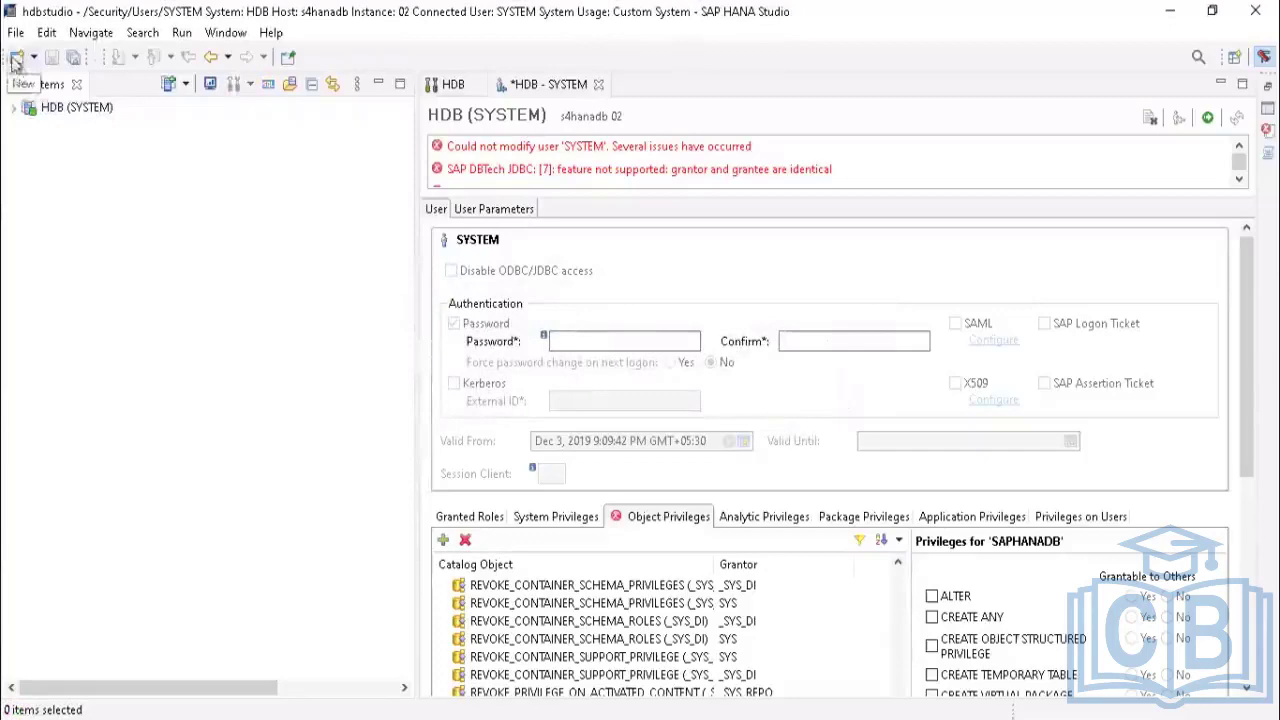
# Step: Start adding the HDB system with a different user and enter HELLO as the database user name
pyautogui.rightClick(98, 108)
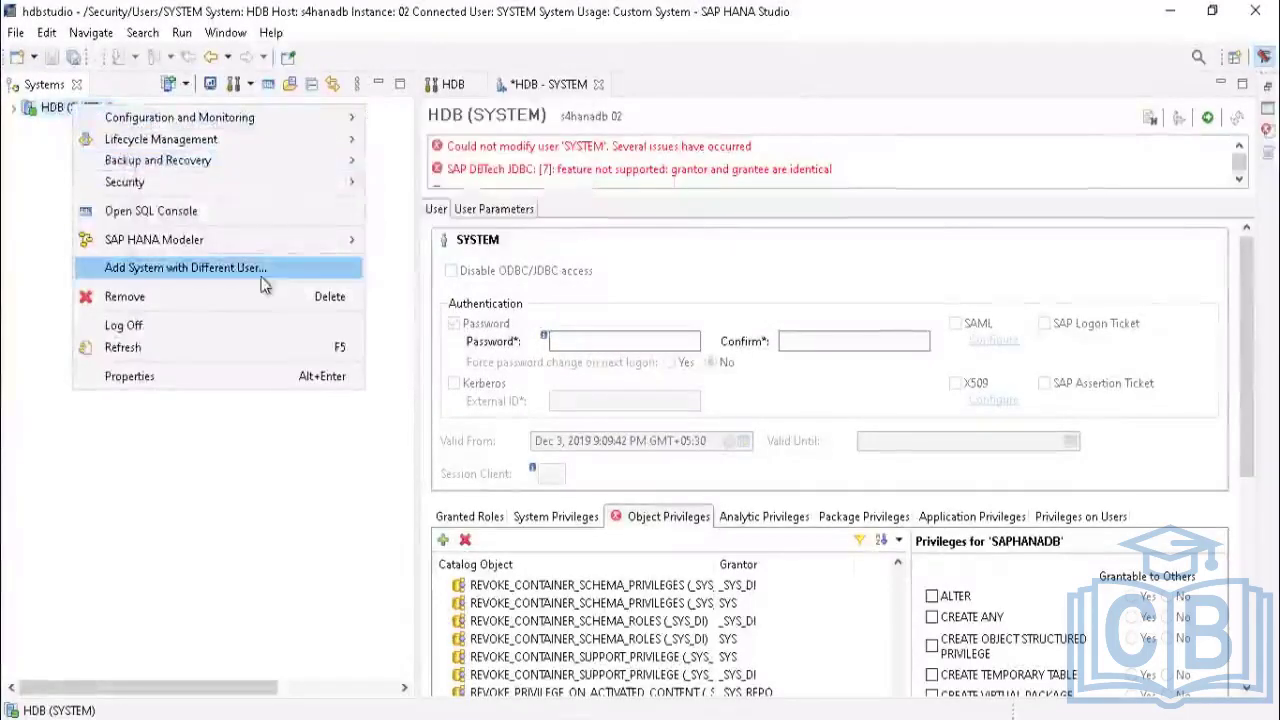
pyautogui.click(276, 279)
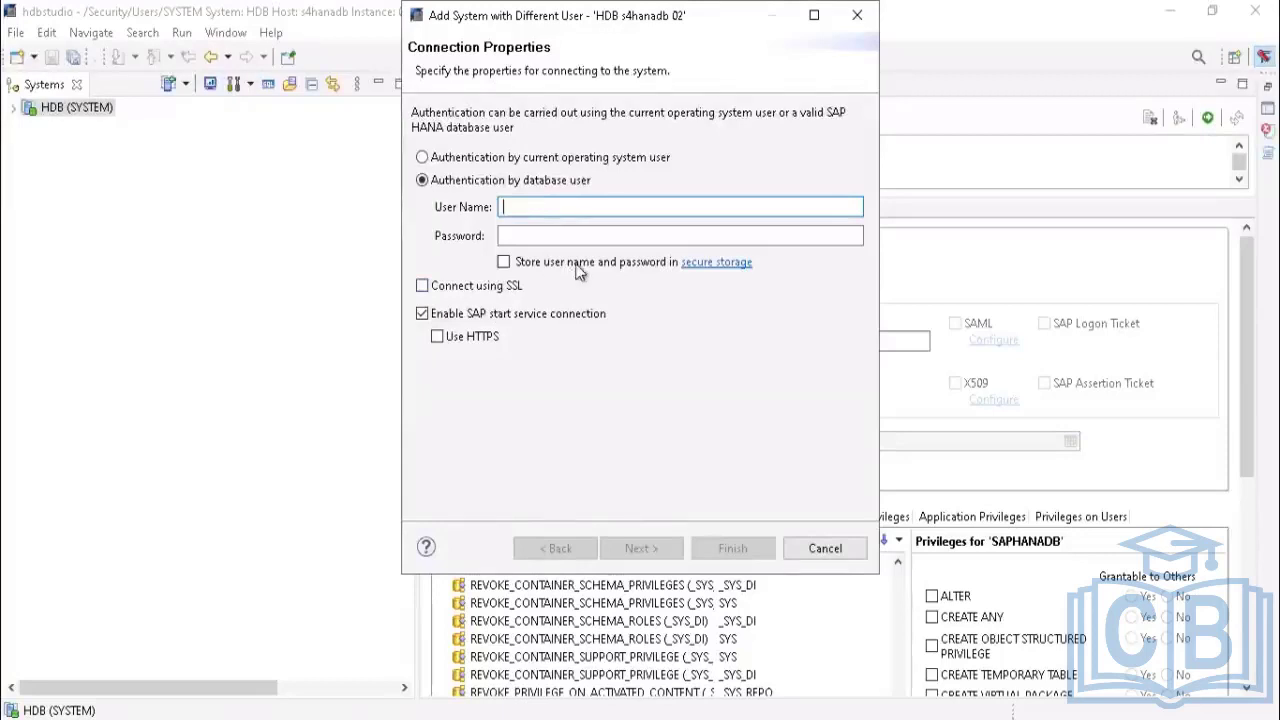
pyautogui.click(621, 718)
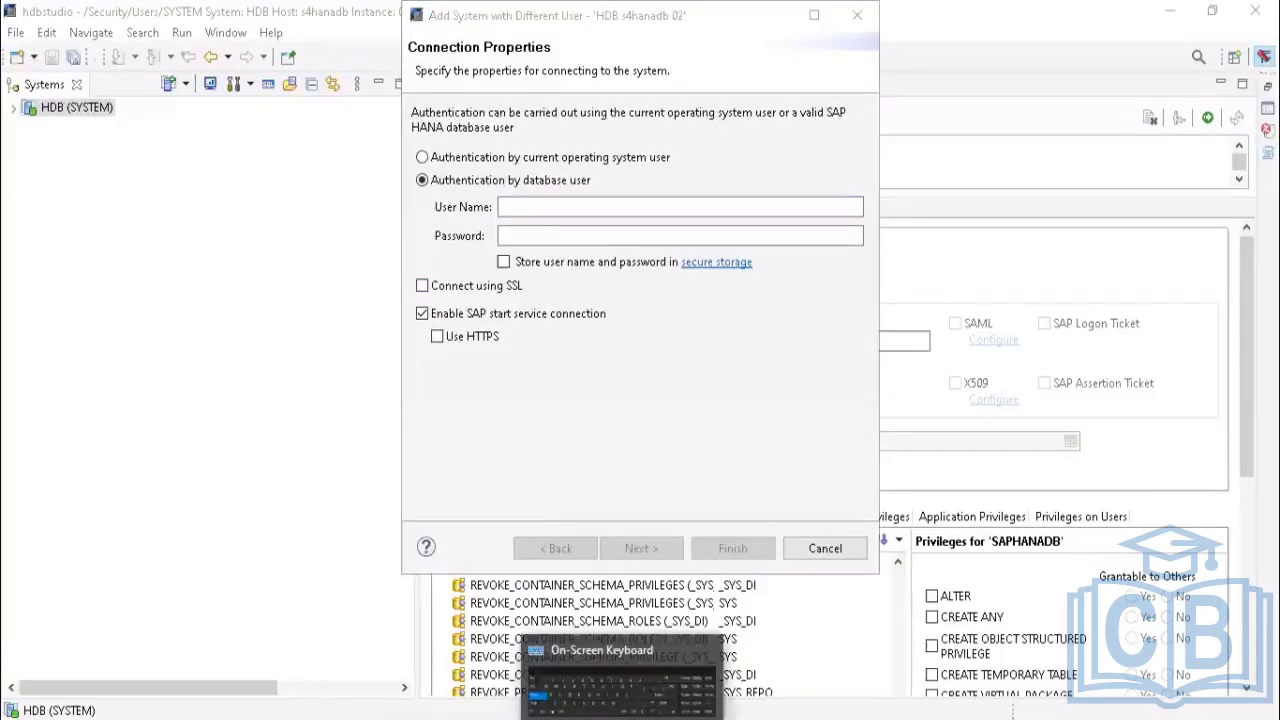
pyautogui.click(617, 688)
pyautogui.click(508, 538)
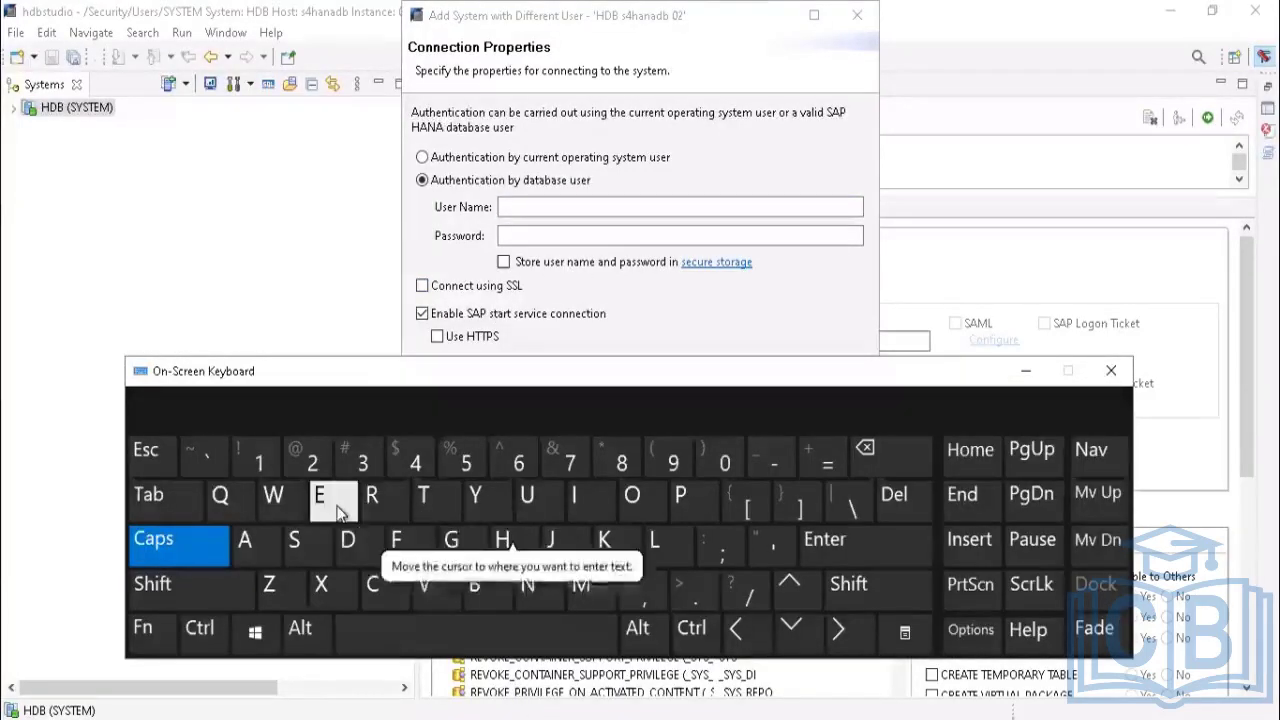
pyautogui.click(338, 512)
pyautogui.click(663, 543)
pyautogui.click(645, 510)
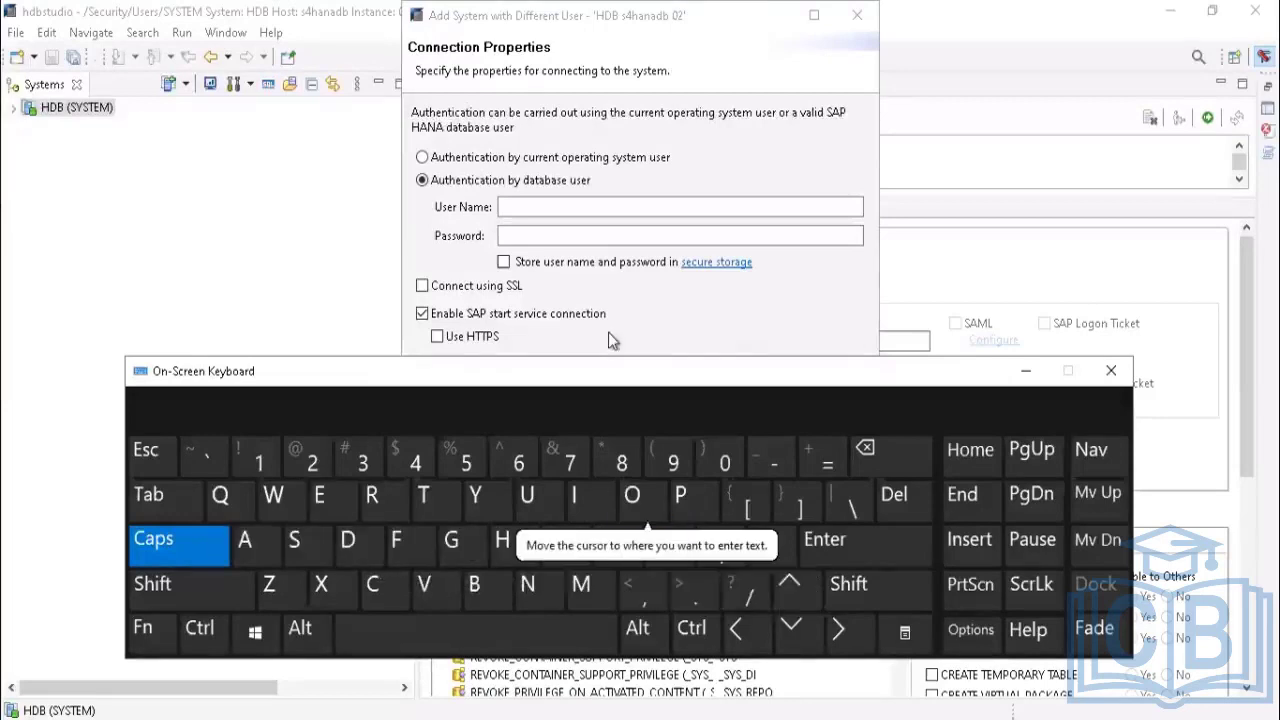
pyautogui.click(587, 207)
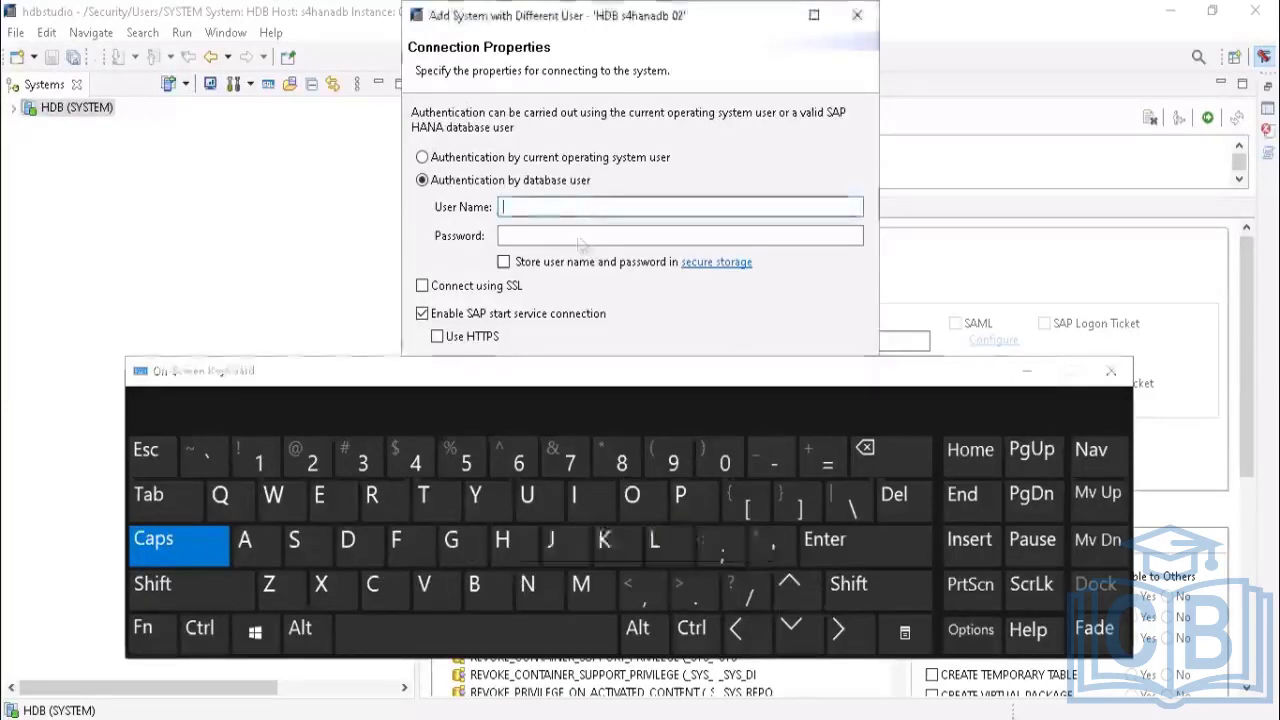
pyautogui.click(501, 542)
pyautogui.click(340, 506)
pyautogui.click(656, 541)
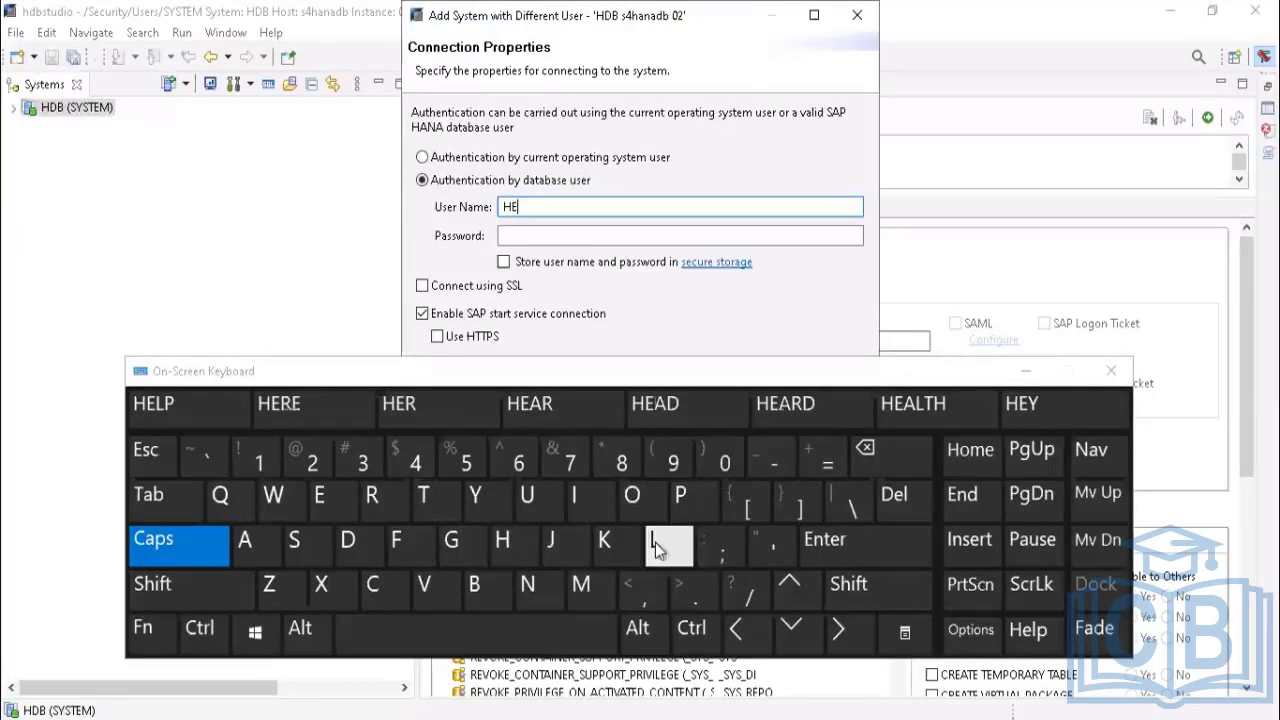
pyautogui.click(656, 541)
pyautogui.click(648, 518)
# Step: Enter the HELLO database user's password in the connection properties
pyautogui.click(594, 237)
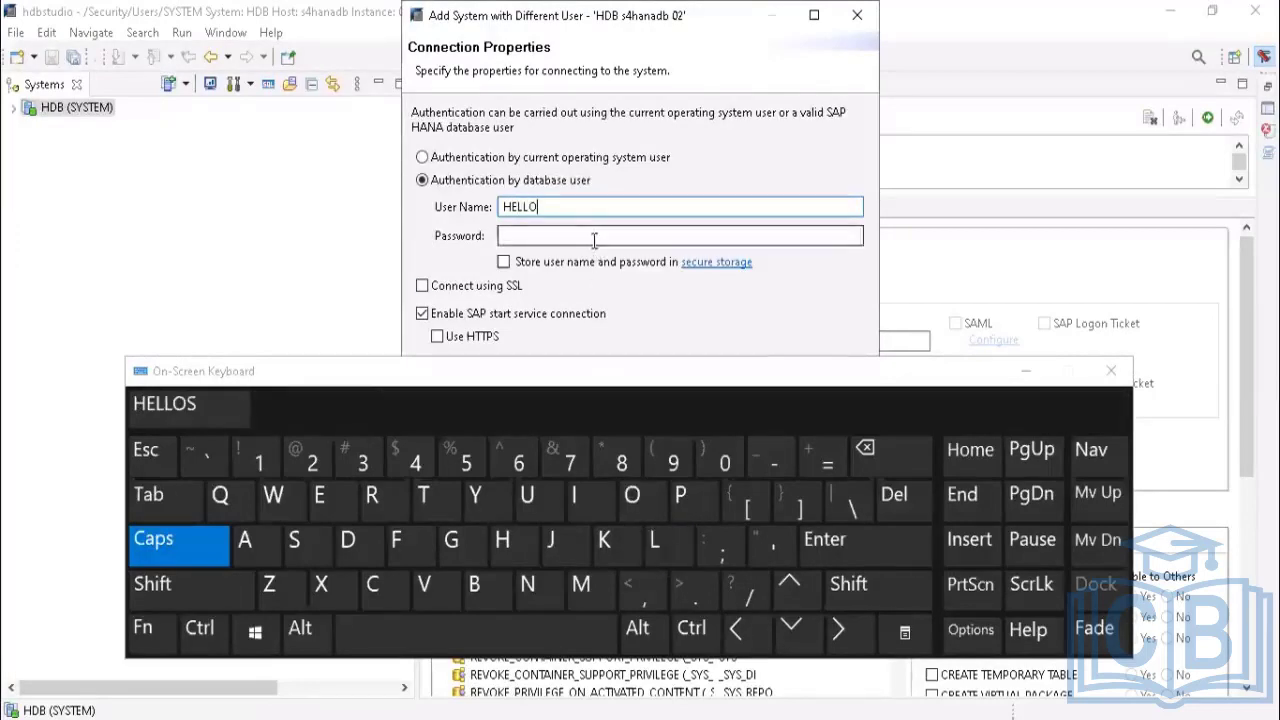
pyautogui.click(178, 552)
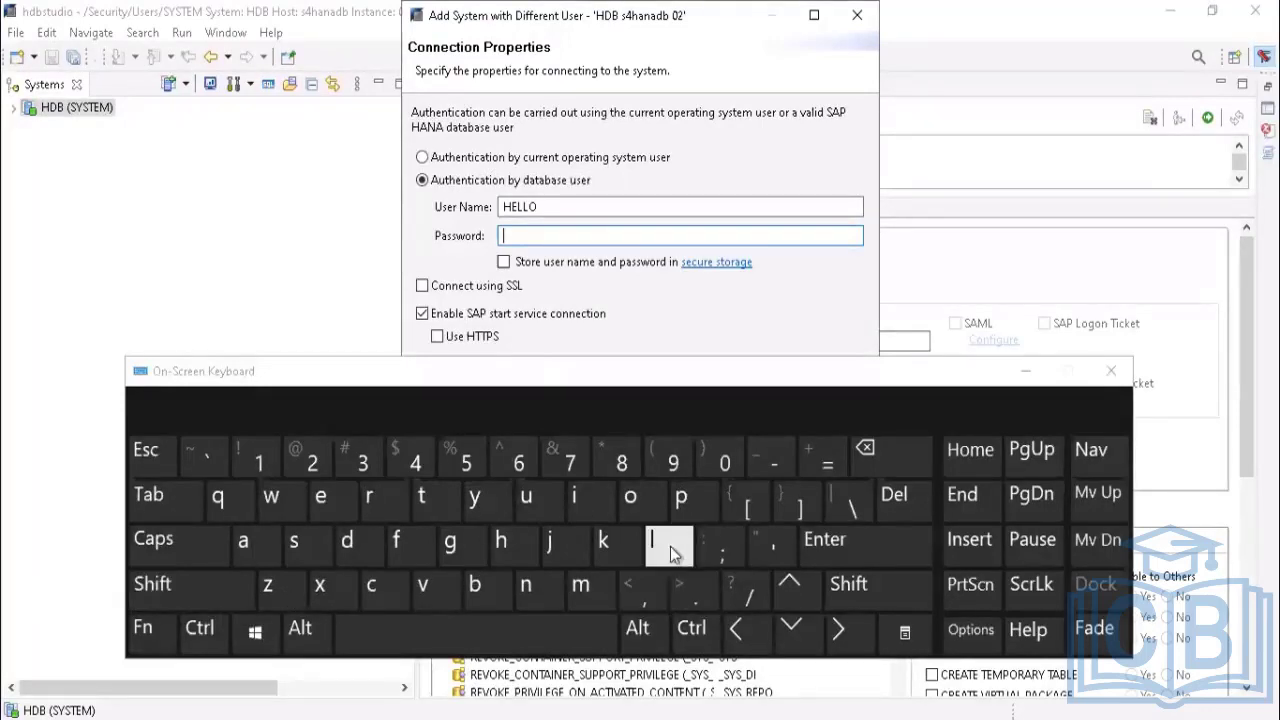
pyautogui.click(651, 498)
pyautogui.click(550, 540)
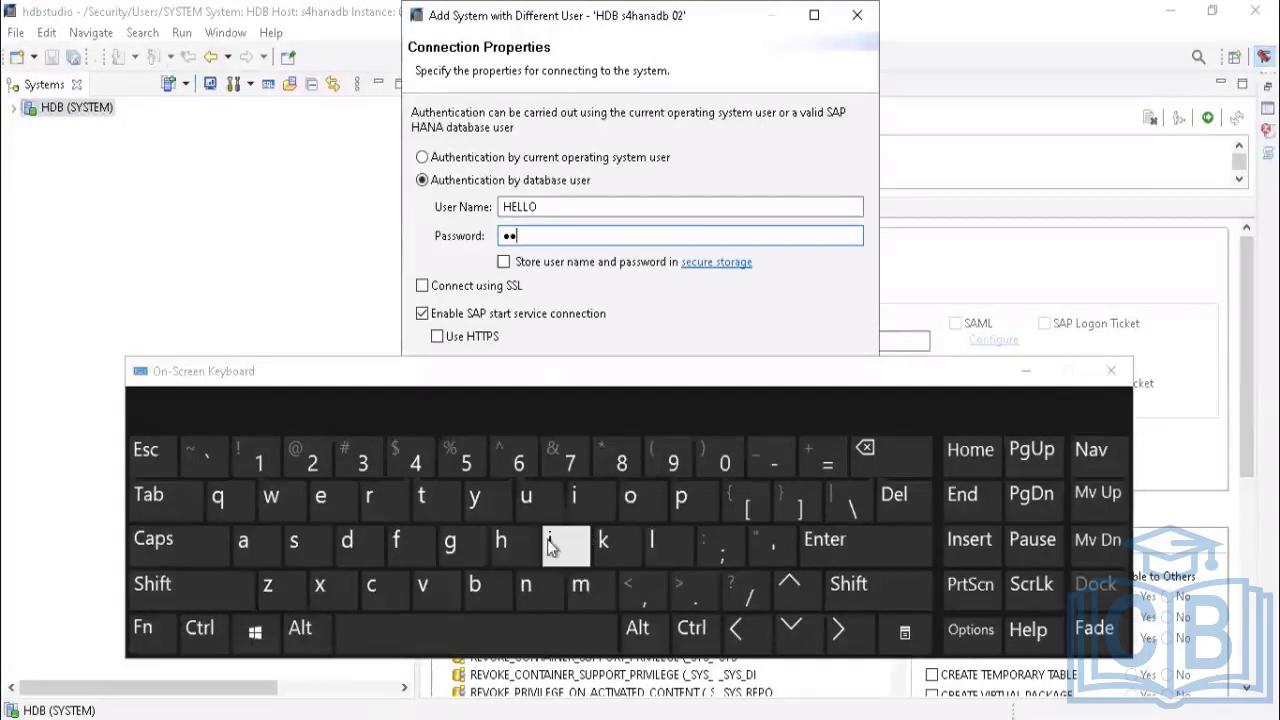
pyautogui.click(886, 447)
pyautogui.click(891, 447)
pyautogui.click(650, 505)
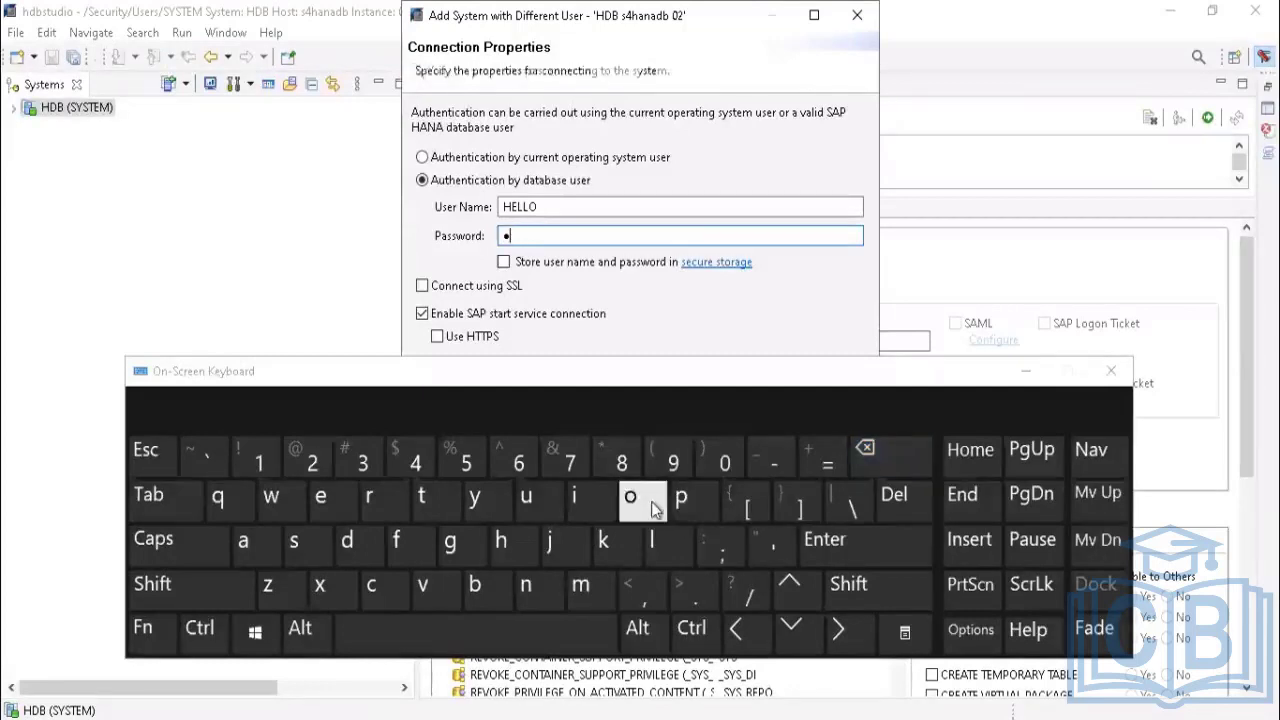
pyautogui.click(648, 502)
pyautogui.click(660, 540)
pyautogui.click(650, 502)
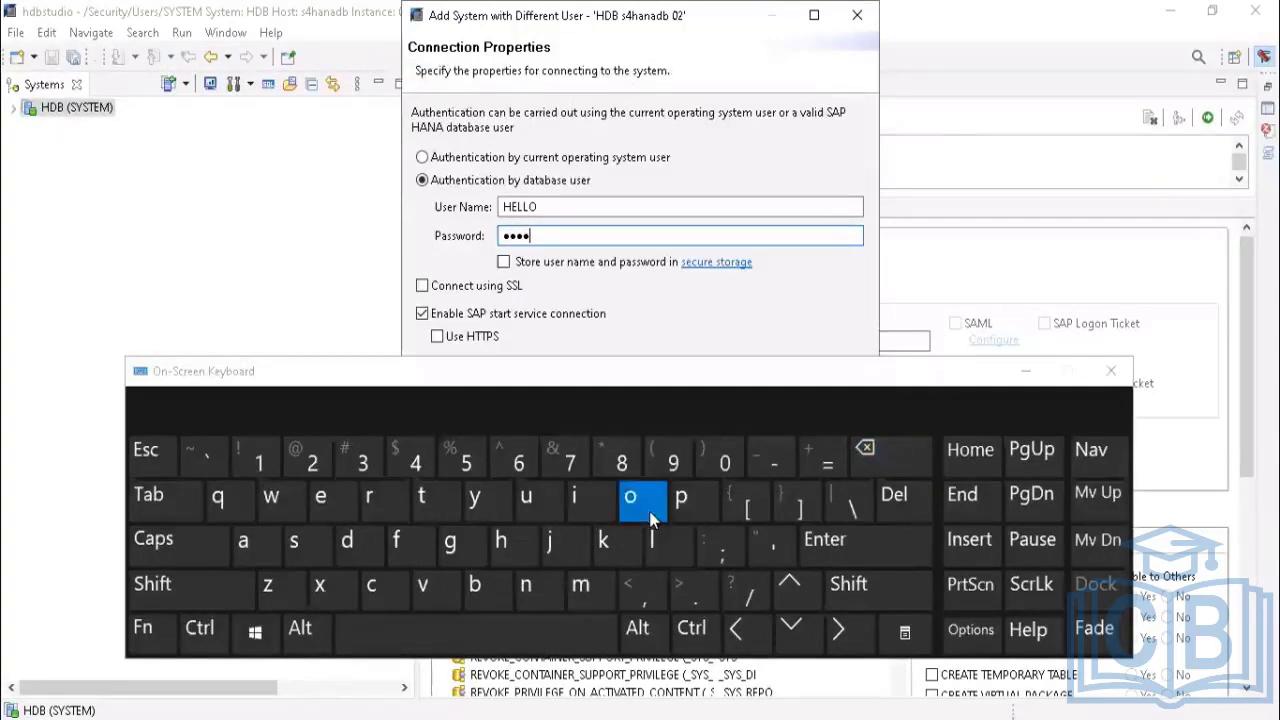
pyautogui.click(726, 470)
pyautogui.click(673, 465)
pyautogui.click(621, 465)
pyautogui.click(570, 465)
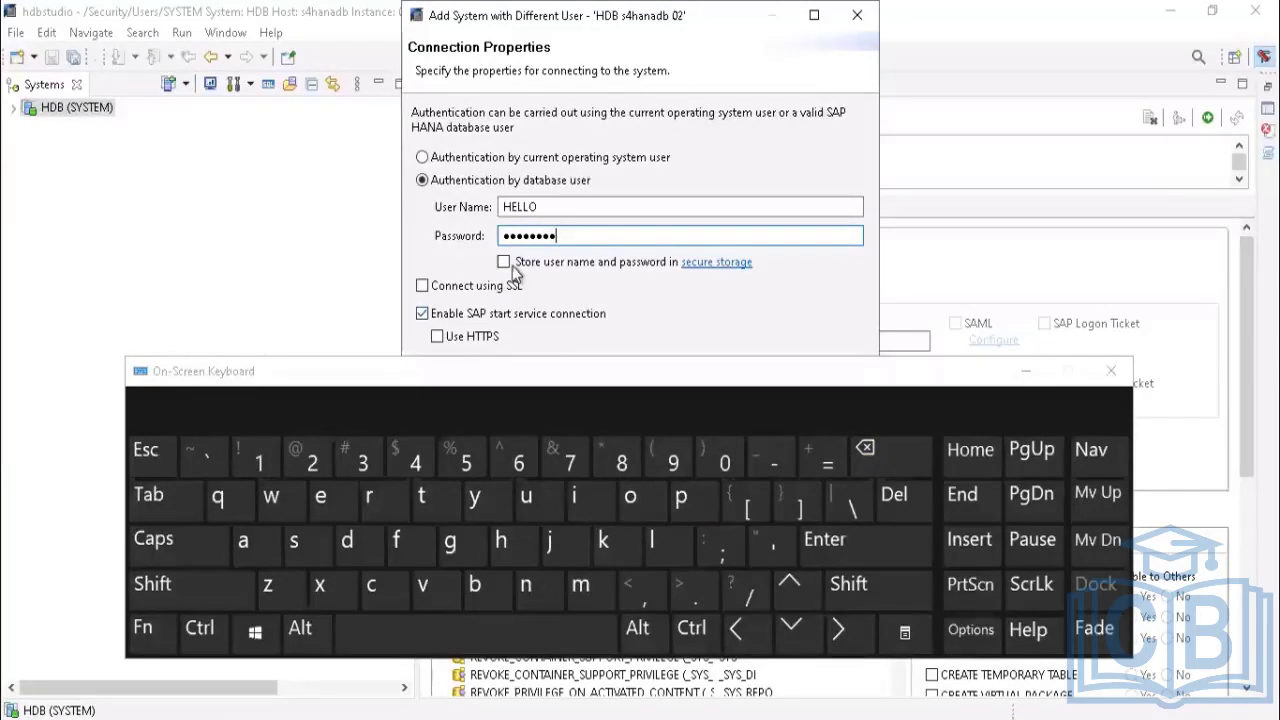
# Step: Try to connect with the credentials kept in secure storage, decline the operating system user connection and cancel adding the system
pyautogui.click(865, 540)
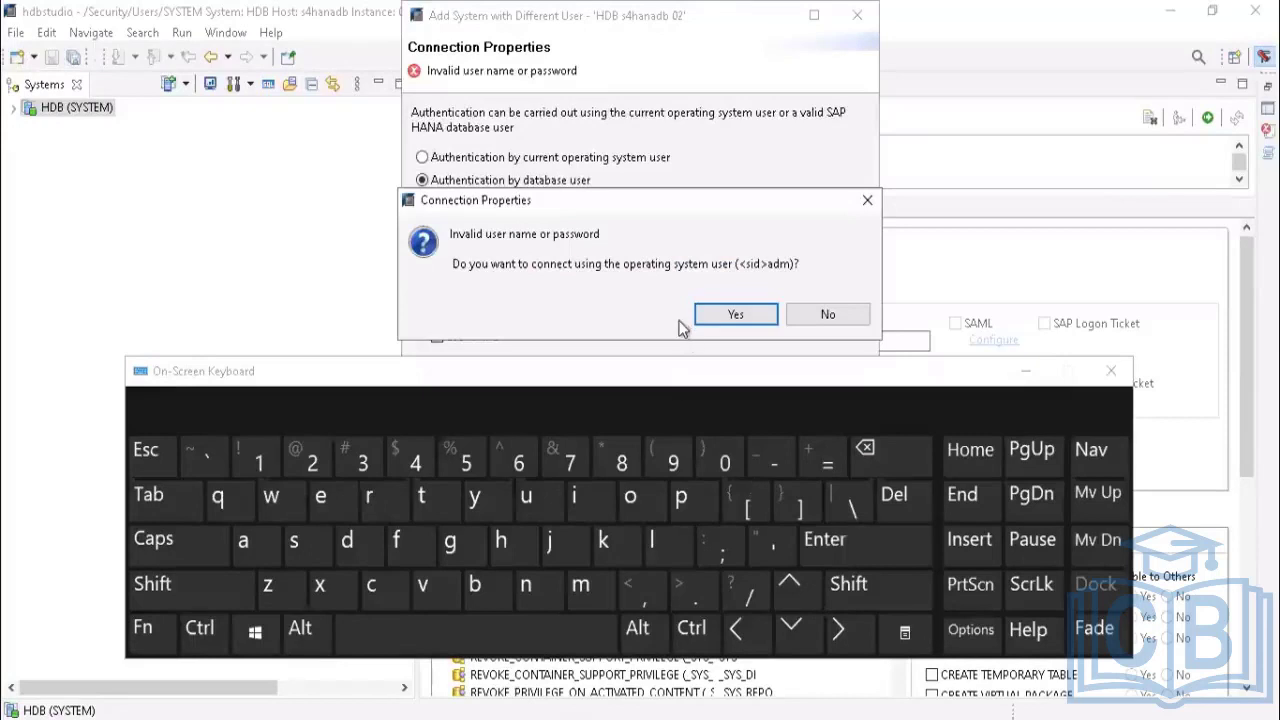
pyautogui.click(833, 316)
pyautogui.click(1026, 371)
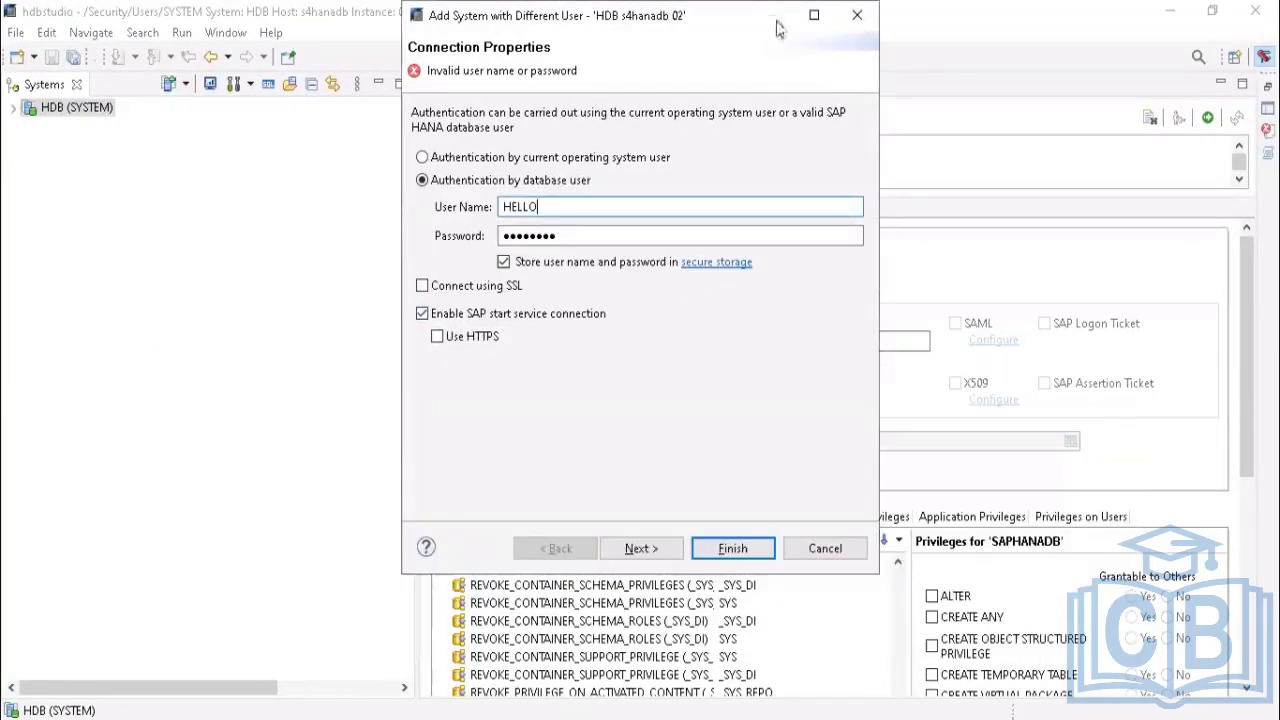
pyautogui.click(857, 15)
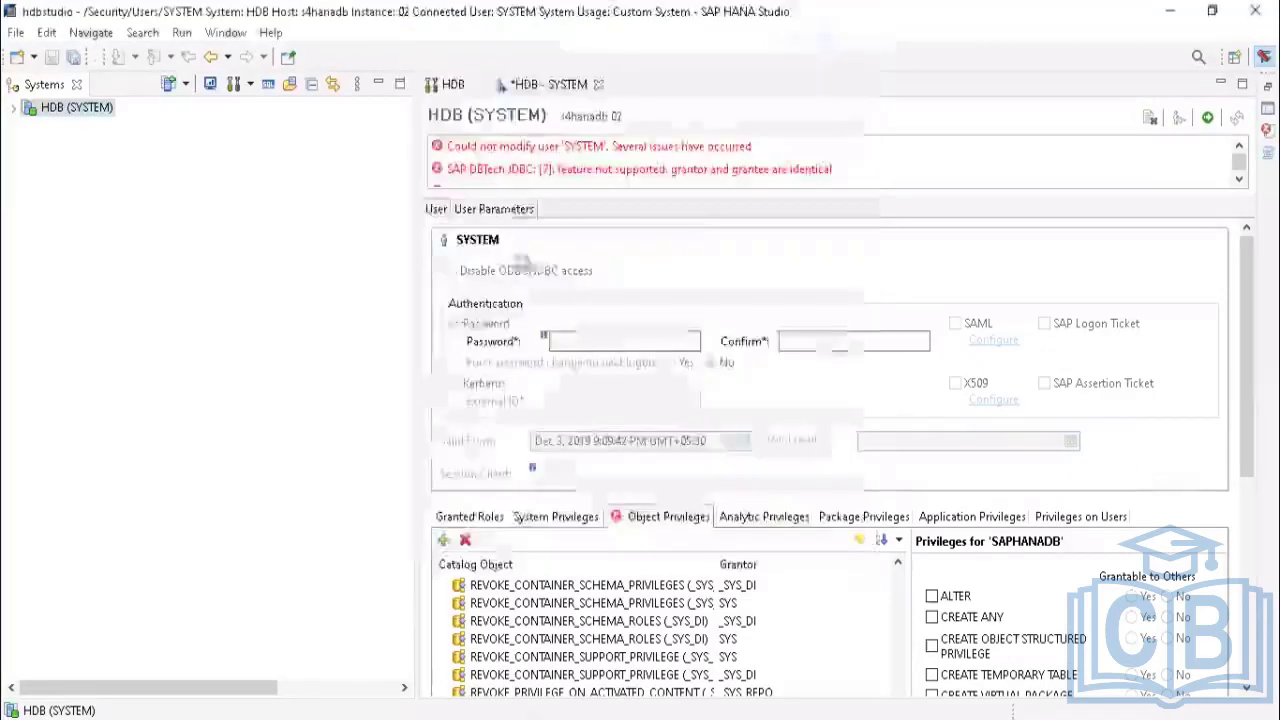
# Step: Expand the Security users of the HDB (SYSTEM) system and look through the user list around HELLO
pyautogui.click(12, 108)
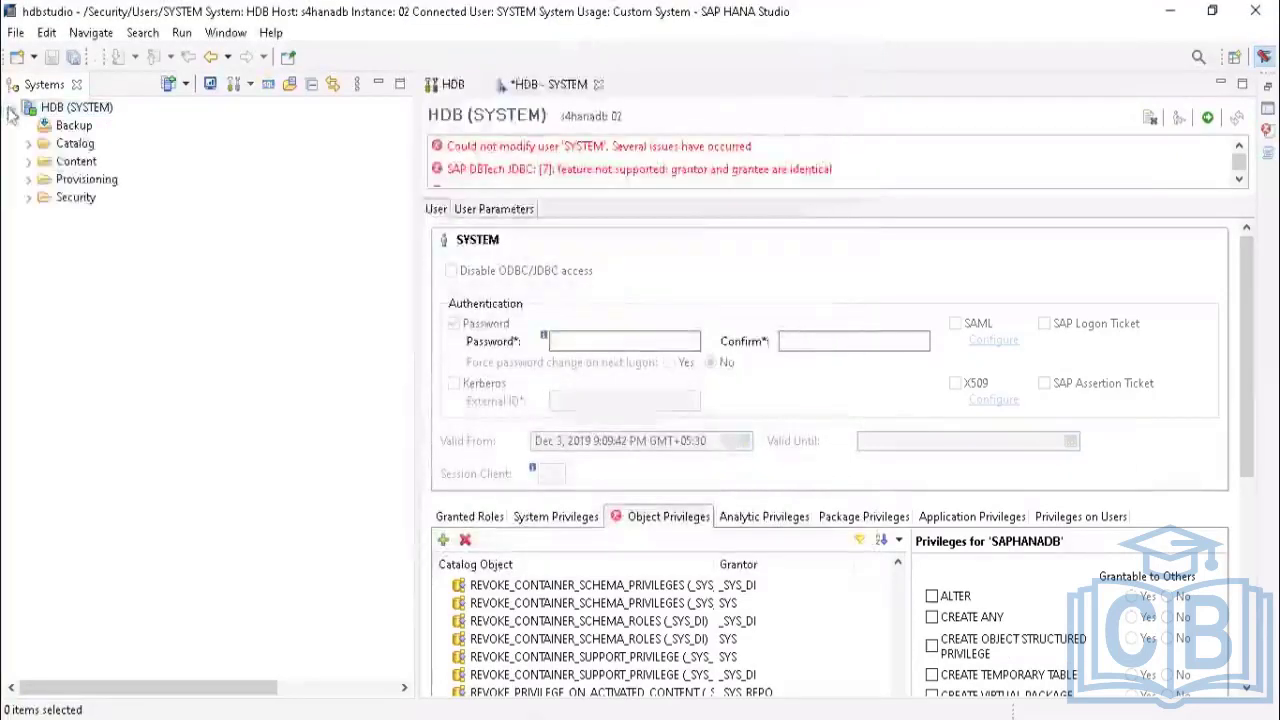
pyautogui.click(28, 198)
pyautogui.click(41, 235)
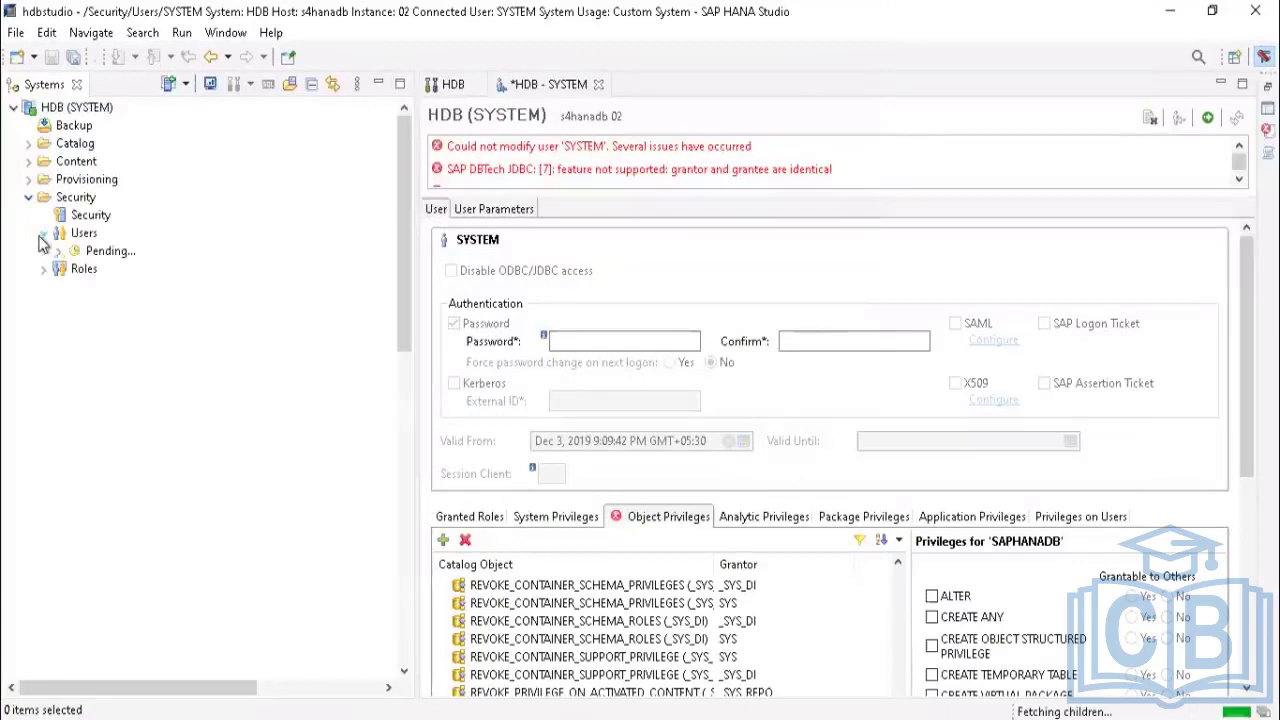
pyautogui.scroll(-4, 160, 430)
pyautogui.scroll(-3, 160, 430)
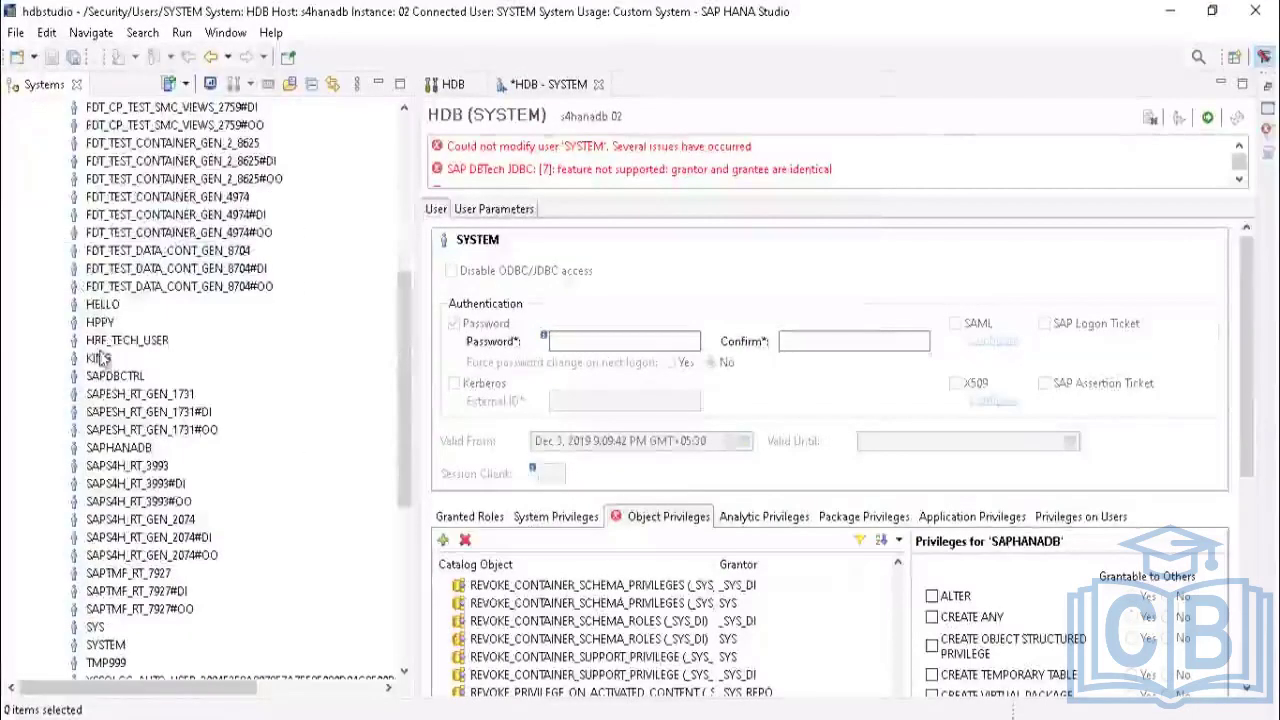
# Step: Open the database user HELLO and enter a new password for it
pyautogui.doubleClick(102, 305)
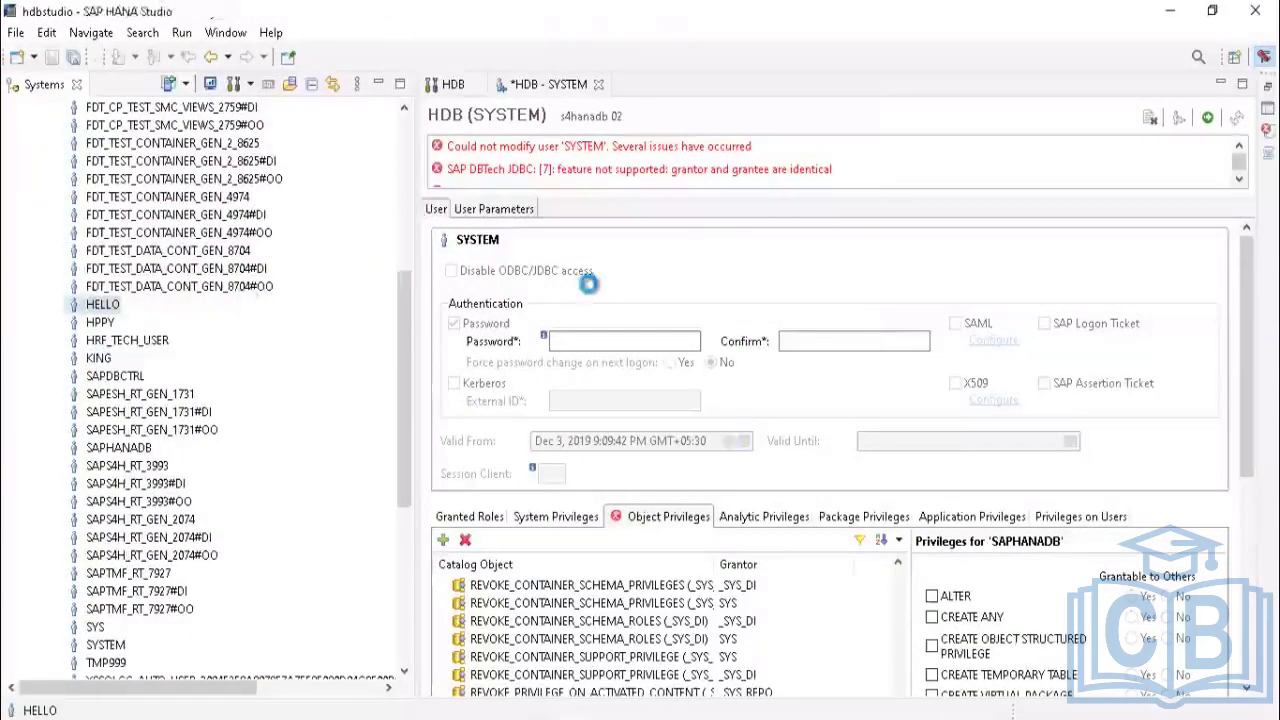
pyautogui.click(454, 258)
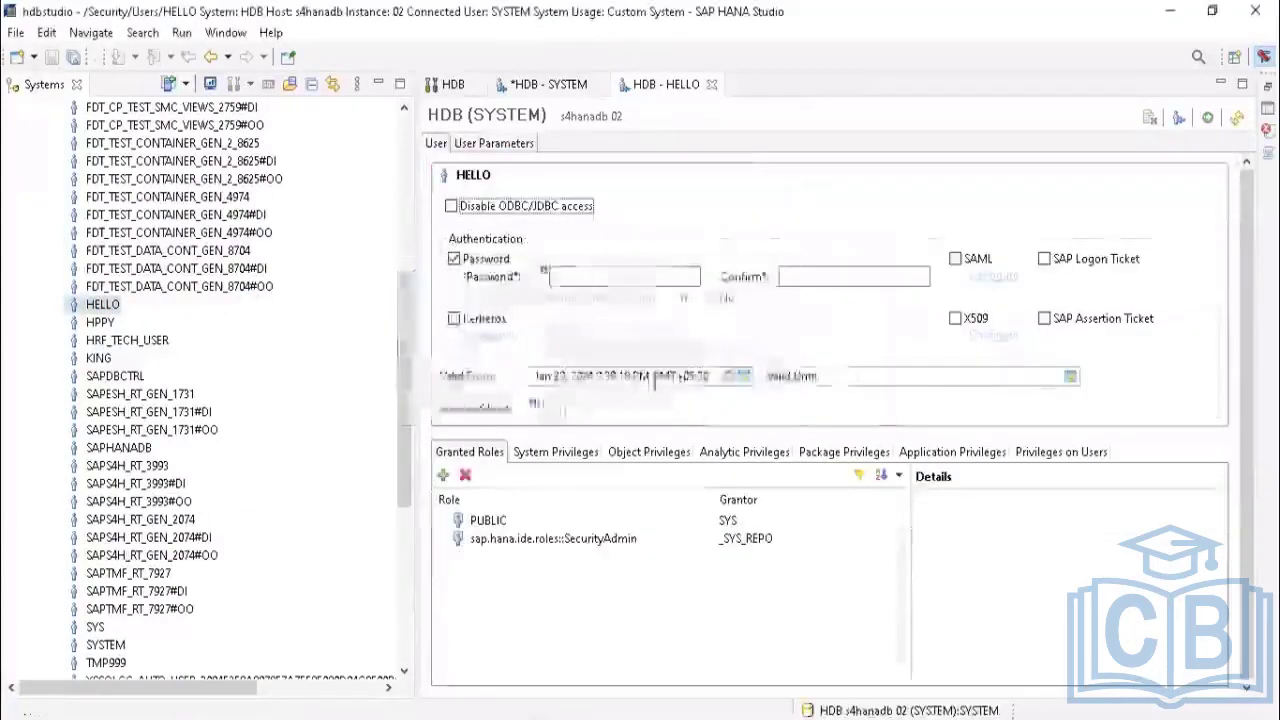
pyautogui.click(565, 277)
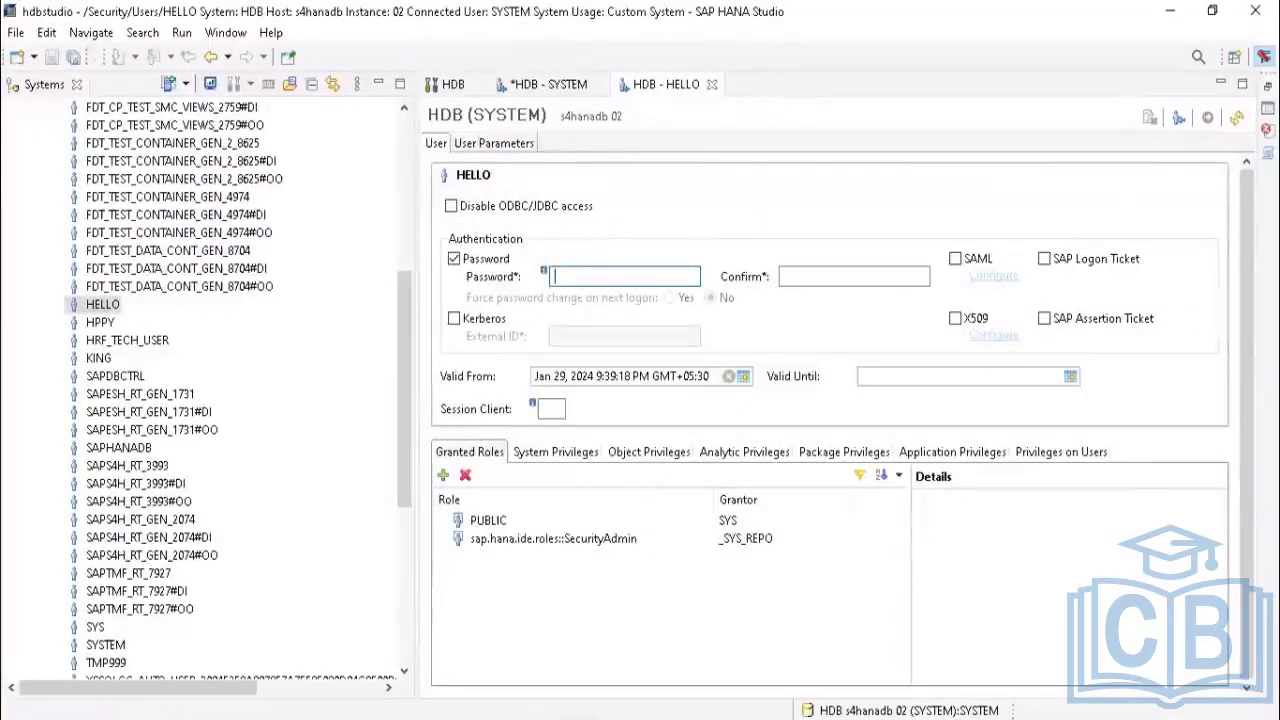
pyautogui.press('ctrl+super+o')
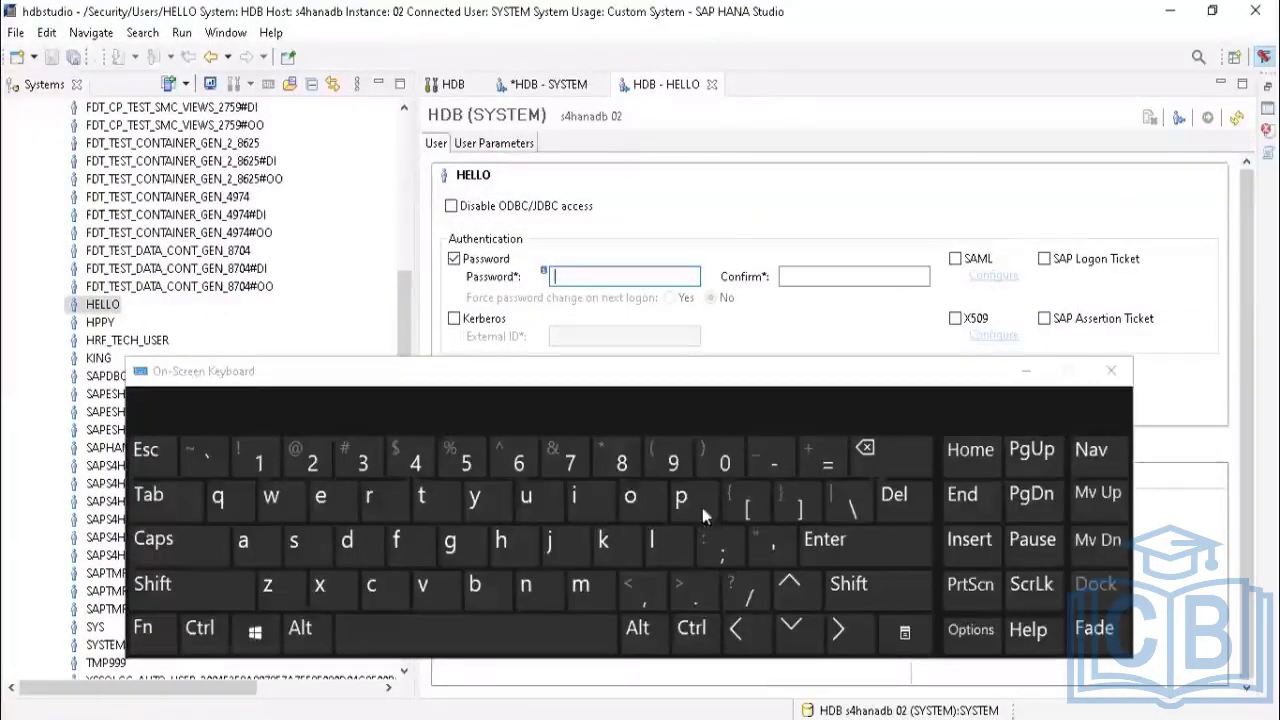
pyautogui.click(681, 496)
pyautogui.click(630, 496)
pyautogui.click(664, 548)
pyautogui.click(632, 494)
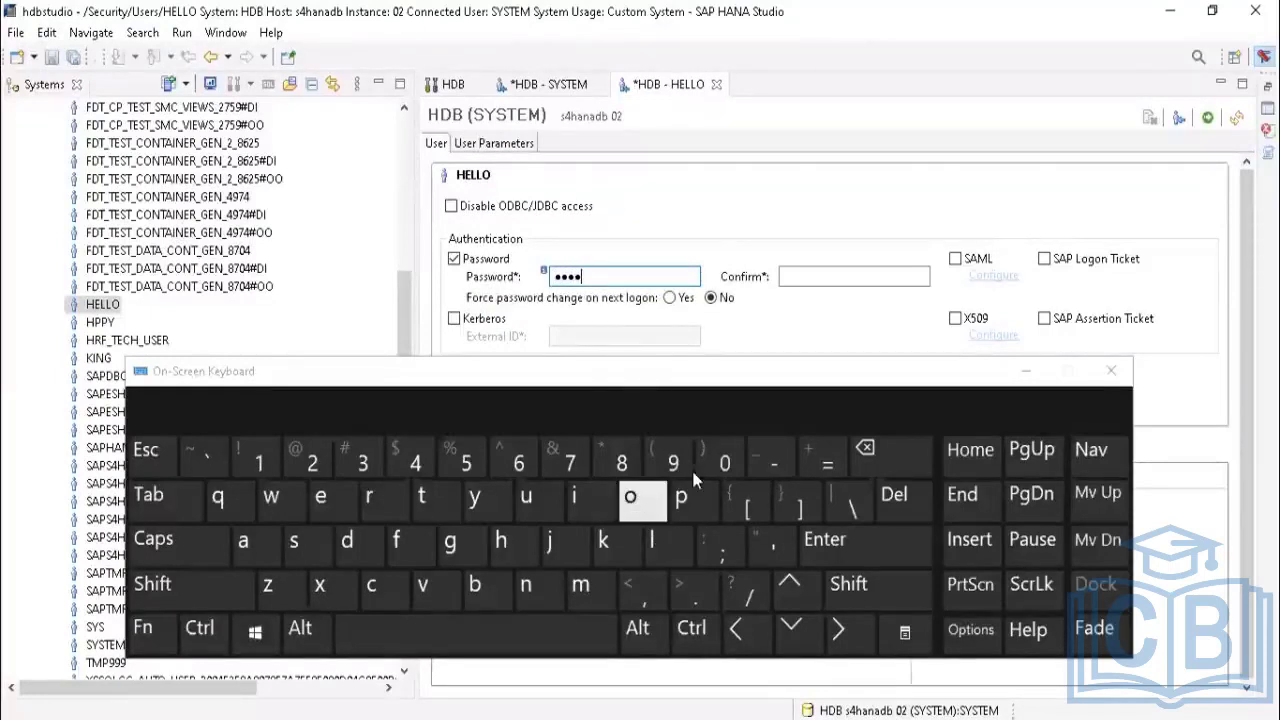
pyautogui.click(724, 460)
pyautogui.click(672, 460)
pyautogui.click(614, 464)
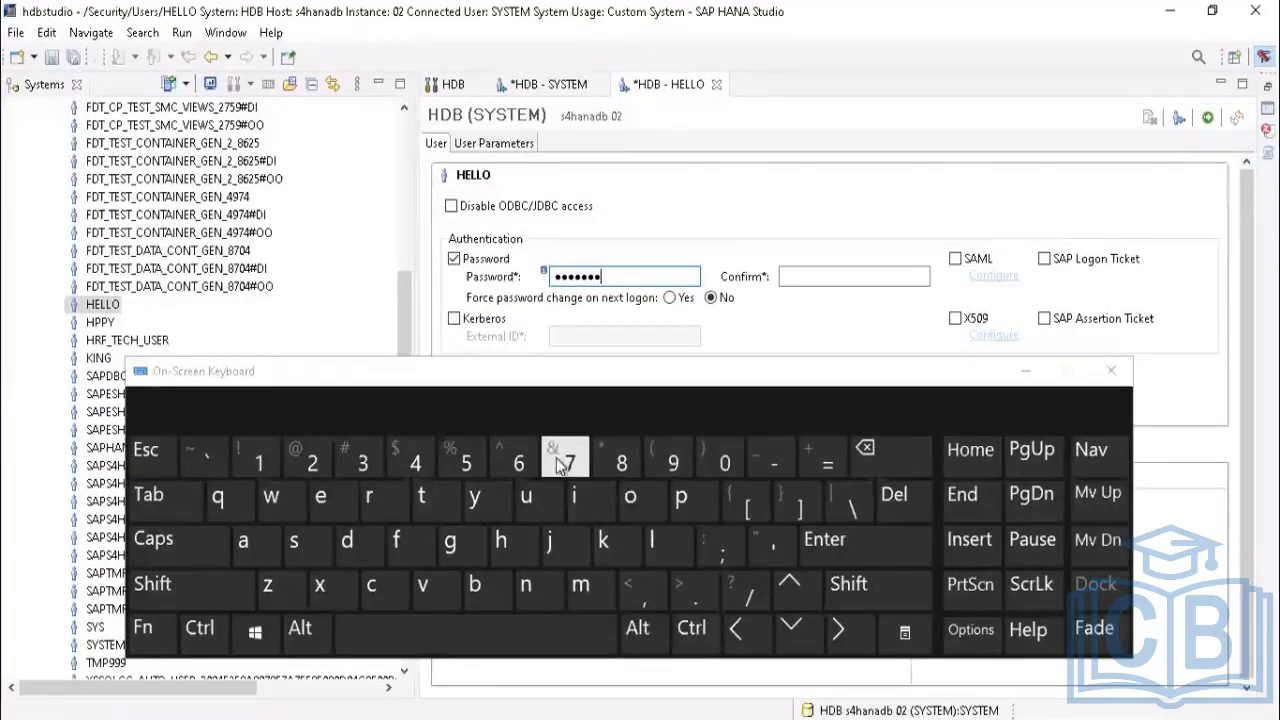
pyautogui.click(567, 459)
# Step: Re-enter the new password in HELLO's confirmation field and deploy the user change
pyautogui.click(829, 279)
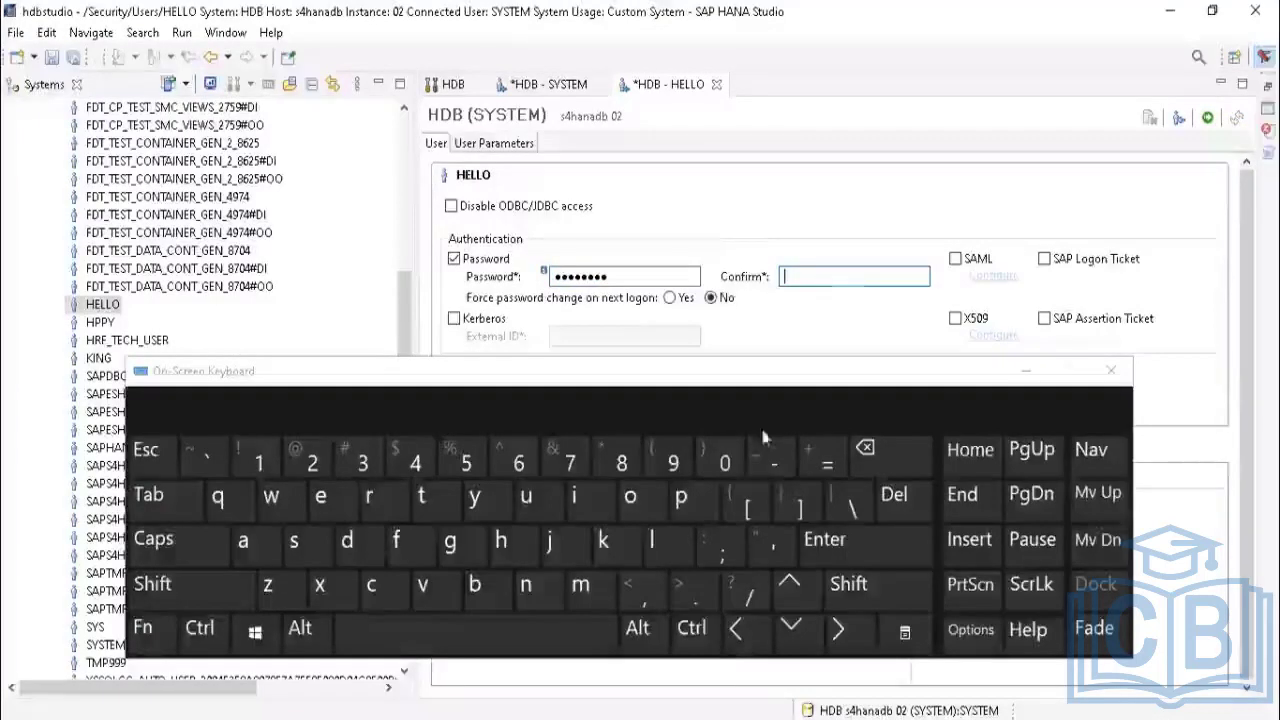
pyautogui.click(632, 497)
pyautogui.click(651, 540)
pyautogui.click(651, 540)
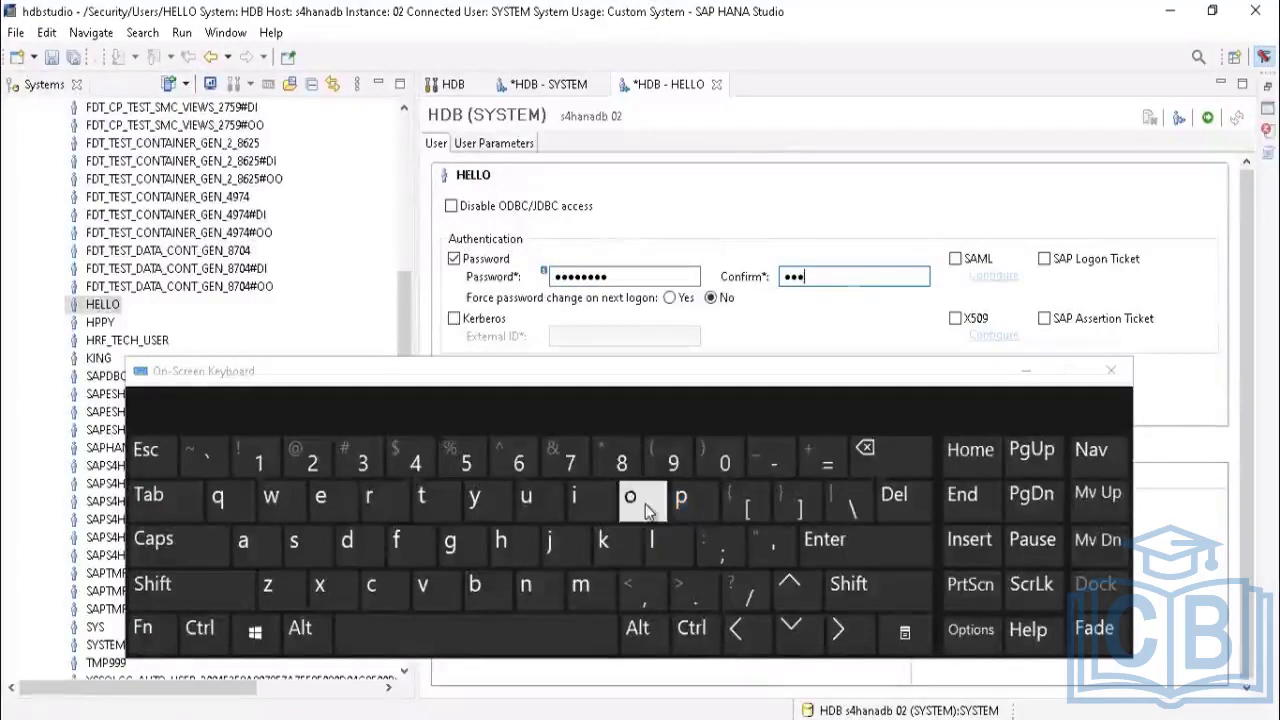
pyautogui.click(632, 497)
pyautogui.click(720, 460)
pyautogui.click(673, 462)
pyautogui.click(621, 462)
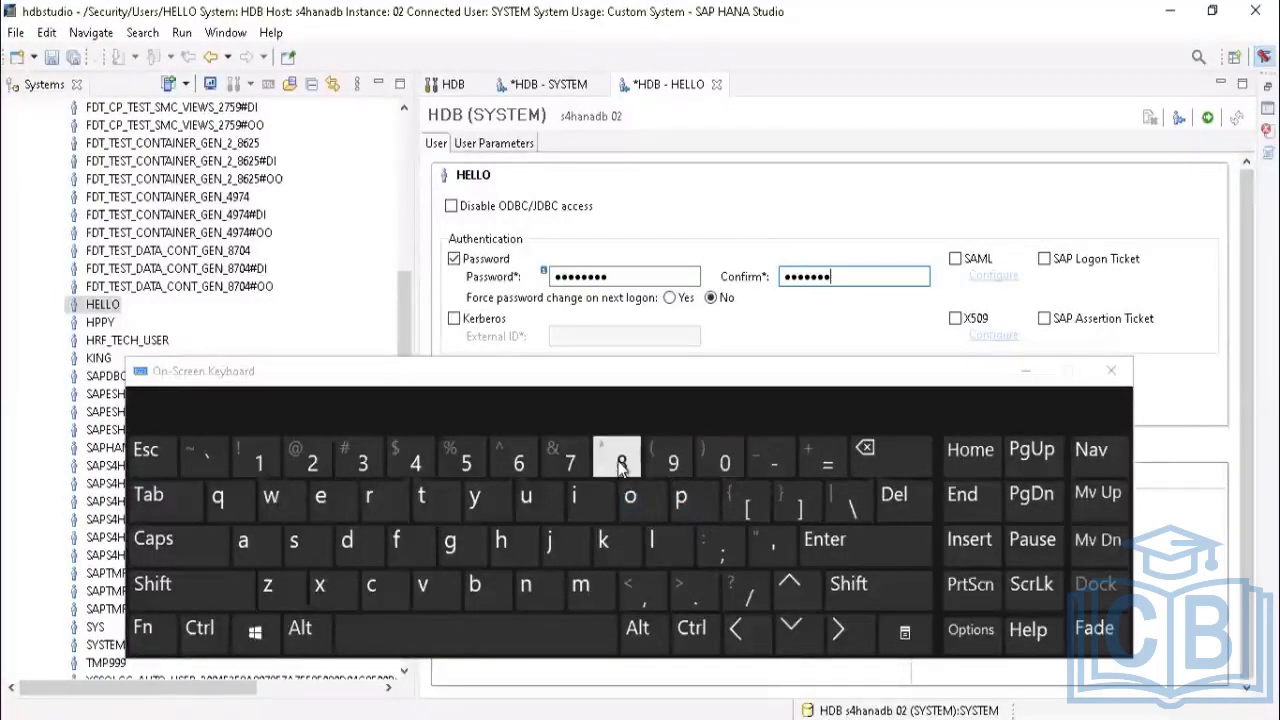
pyautogui.click(569, 462)
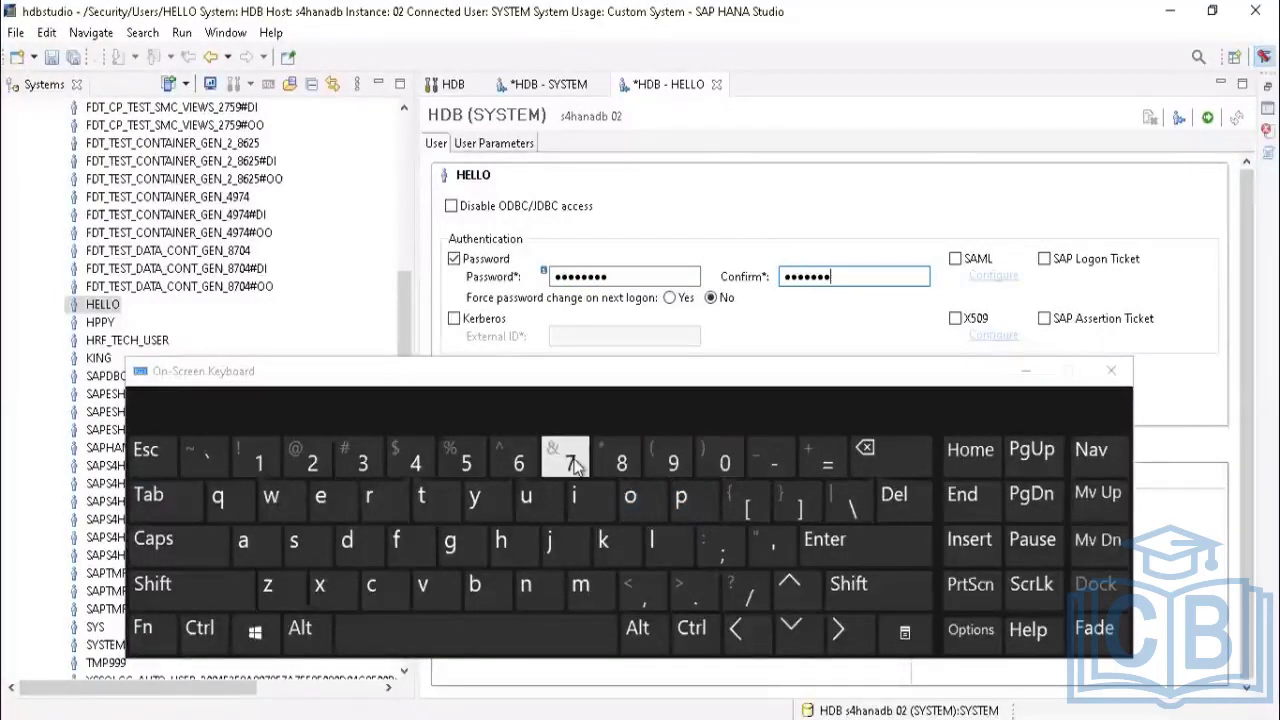
pyautogui.click(1024, 372)
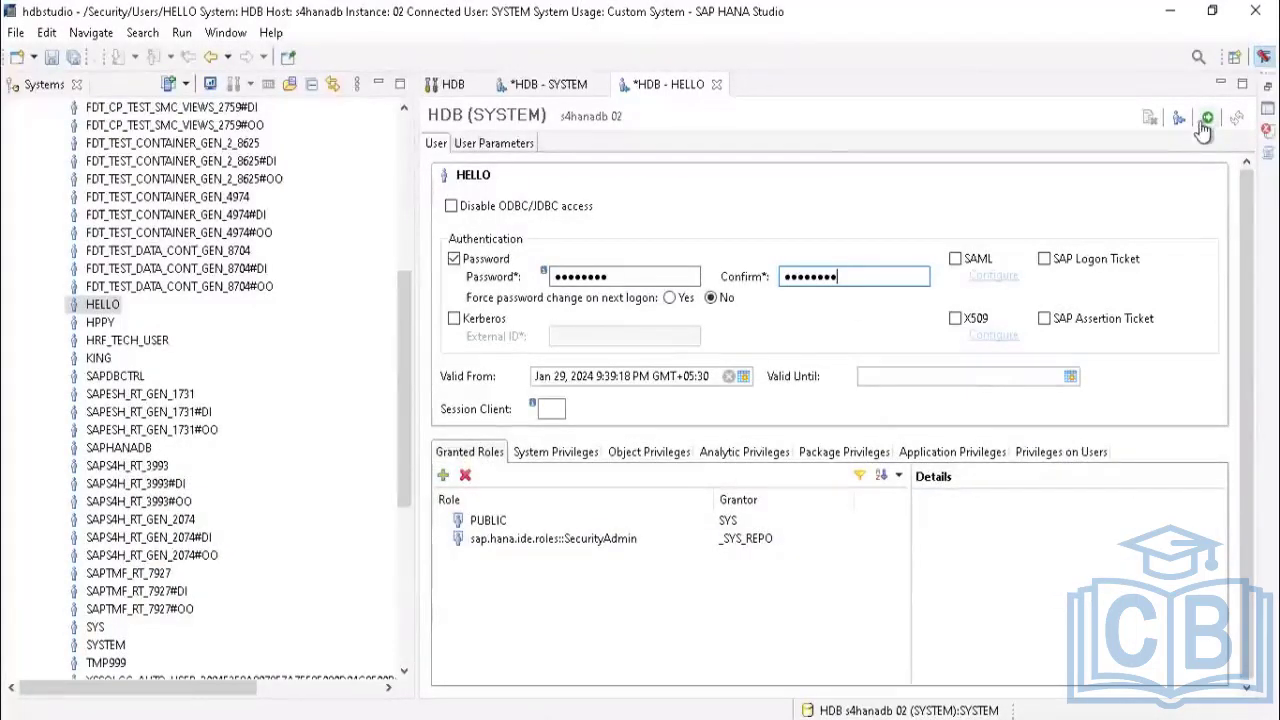
pyautogui.click(1207, 120)
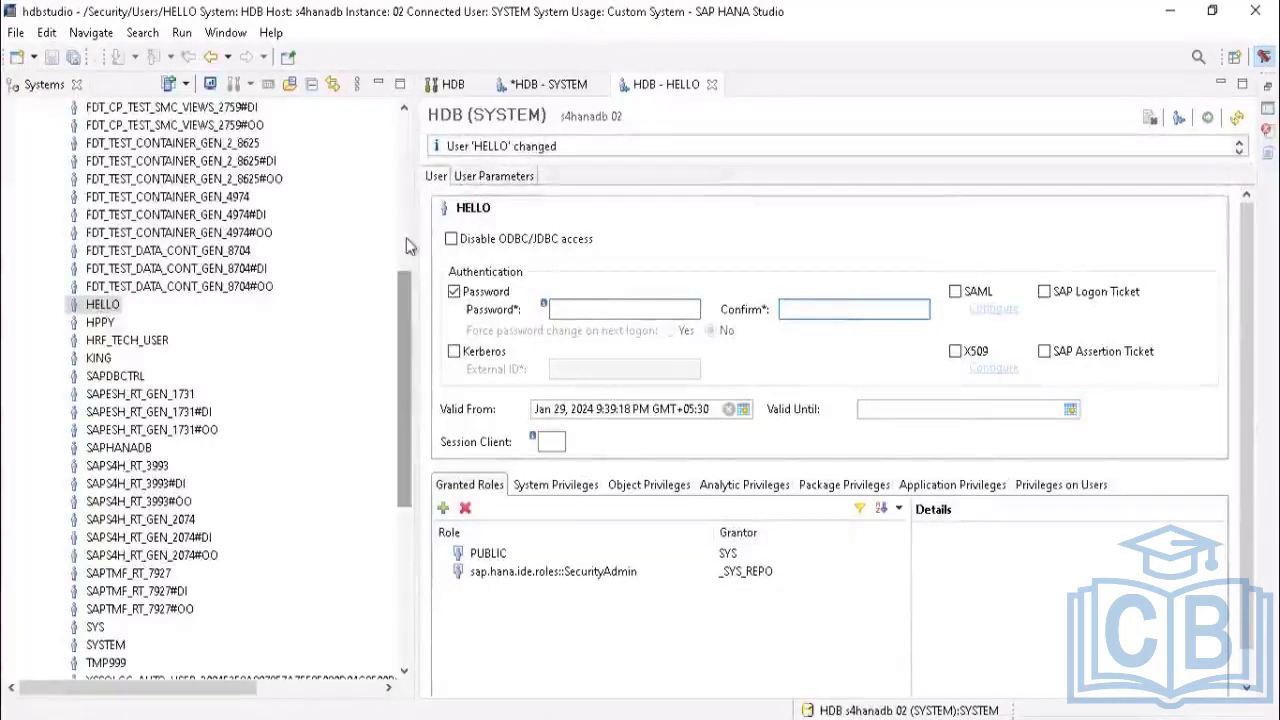
# Step: Start adding the HDB (SYSTEM) system with a different user and enter HELLO as the database user name
pyautogui.moveTo(404, 303); pyautogui.dragTo(404, 133)
pyautogui.rightClick(64, 112)
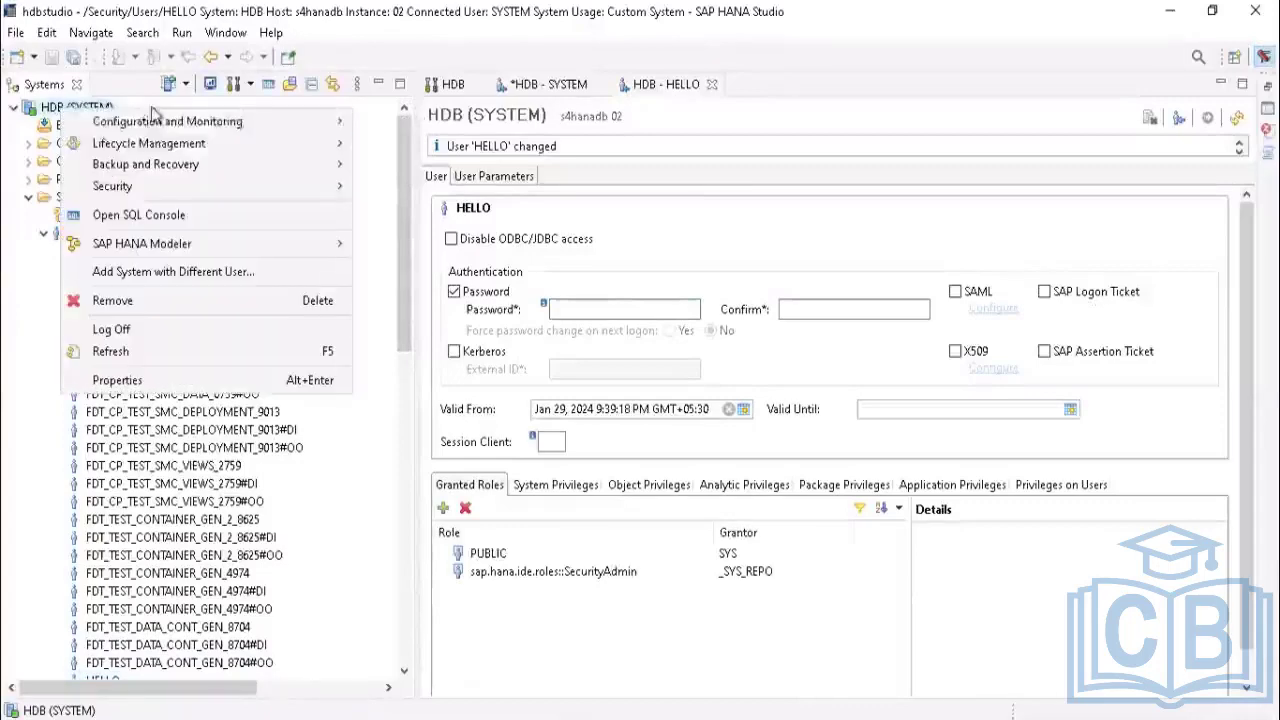
pyautogui.click(224, 277)
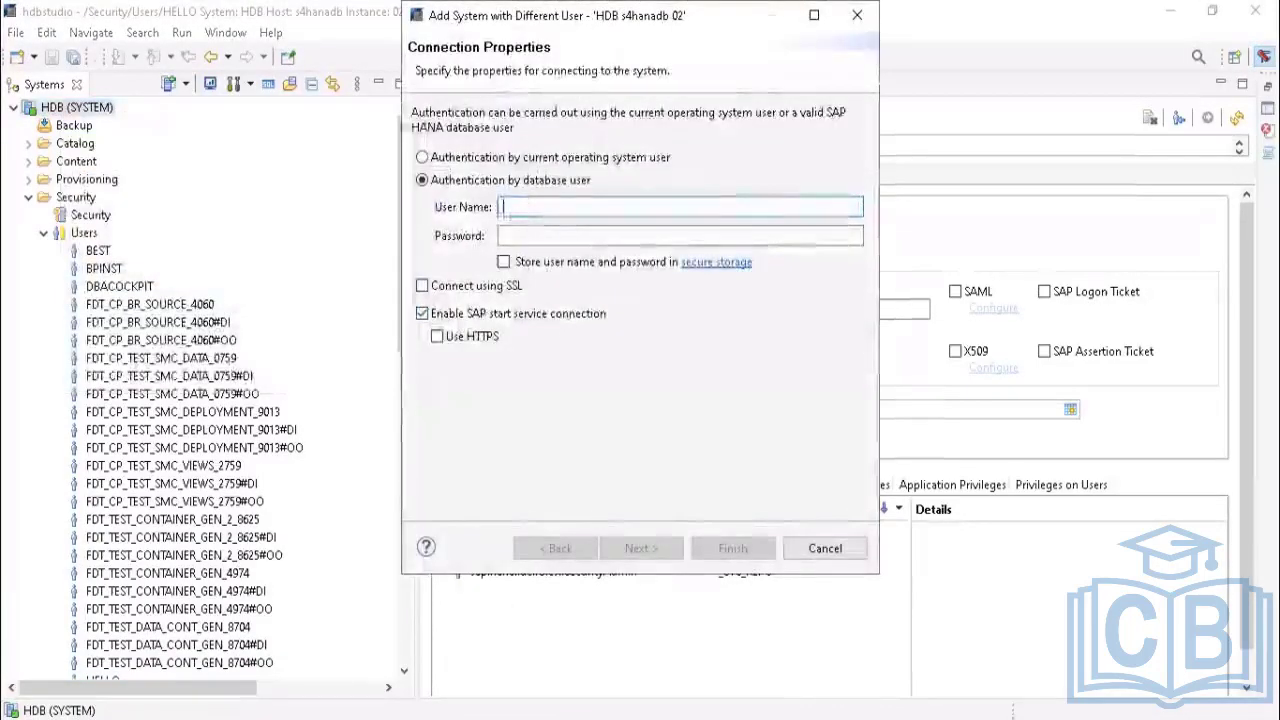
pyautogui.press('ctrl+super+o')
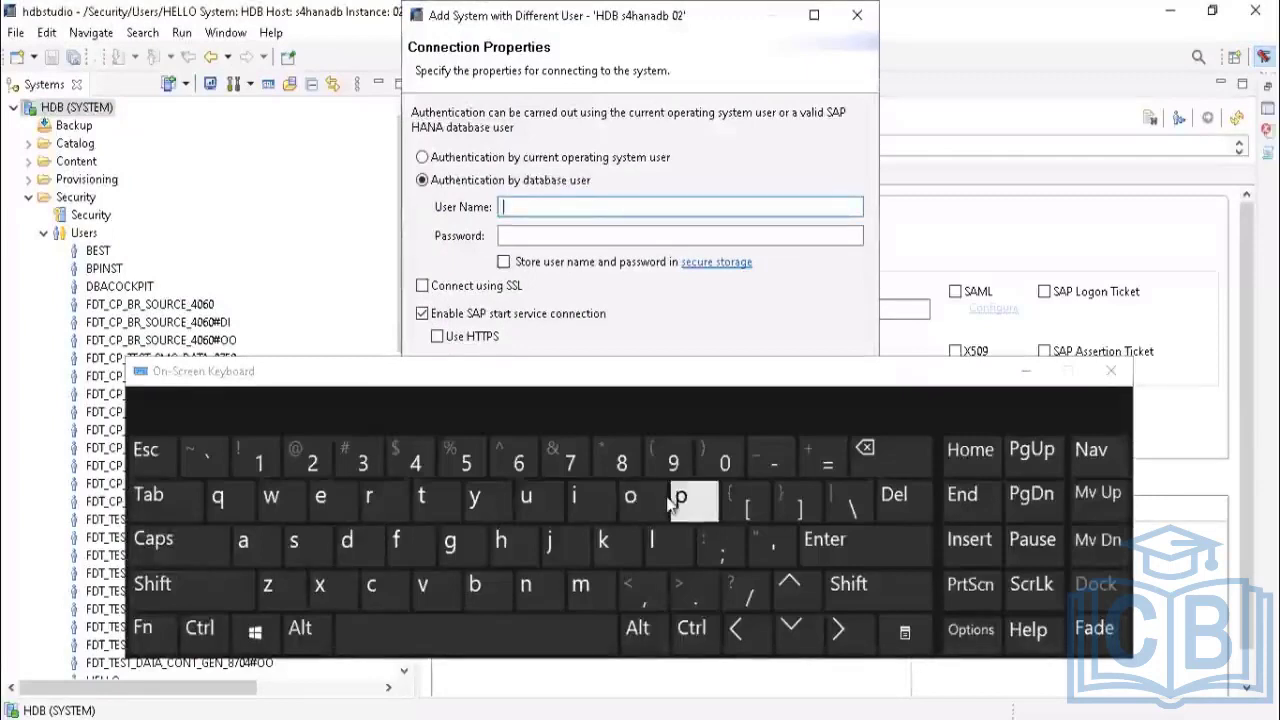
pyautogui.click(501, 541)
pyautogui.click(335, 498)
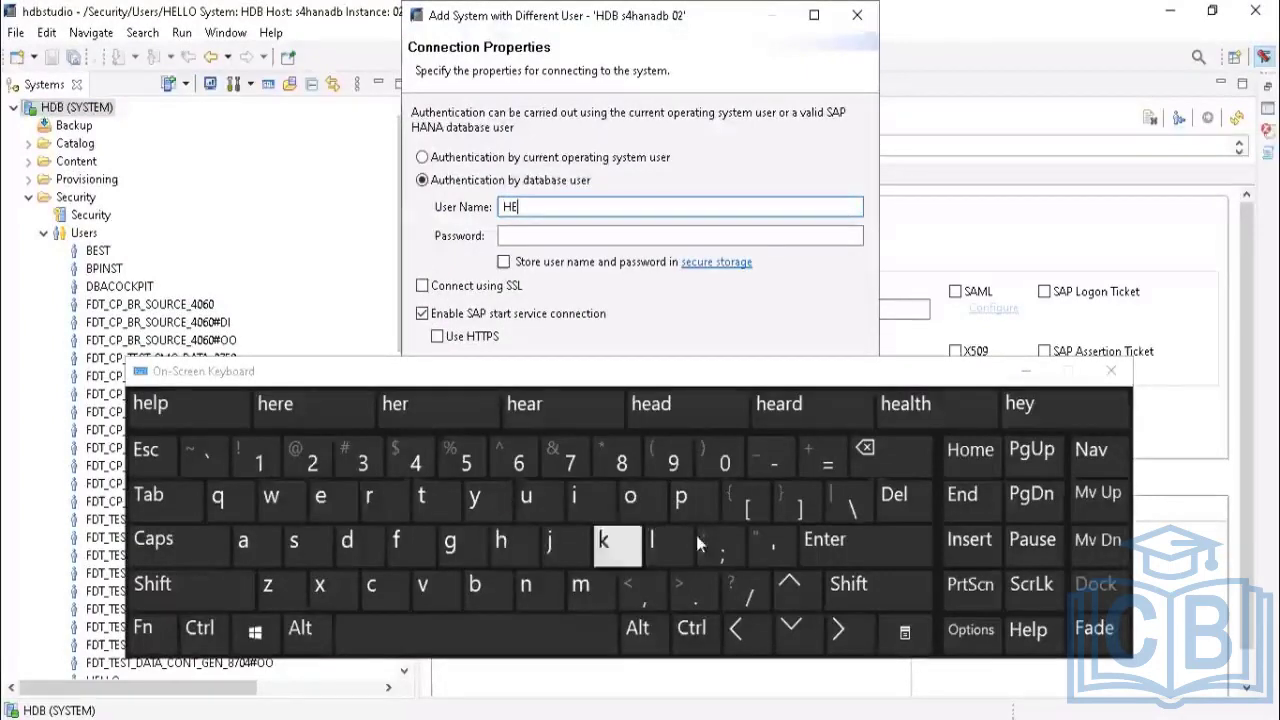
pyautogui.click(651, 540)
pyautogui.click(651, 540)
pyautogui.click(632, 498)
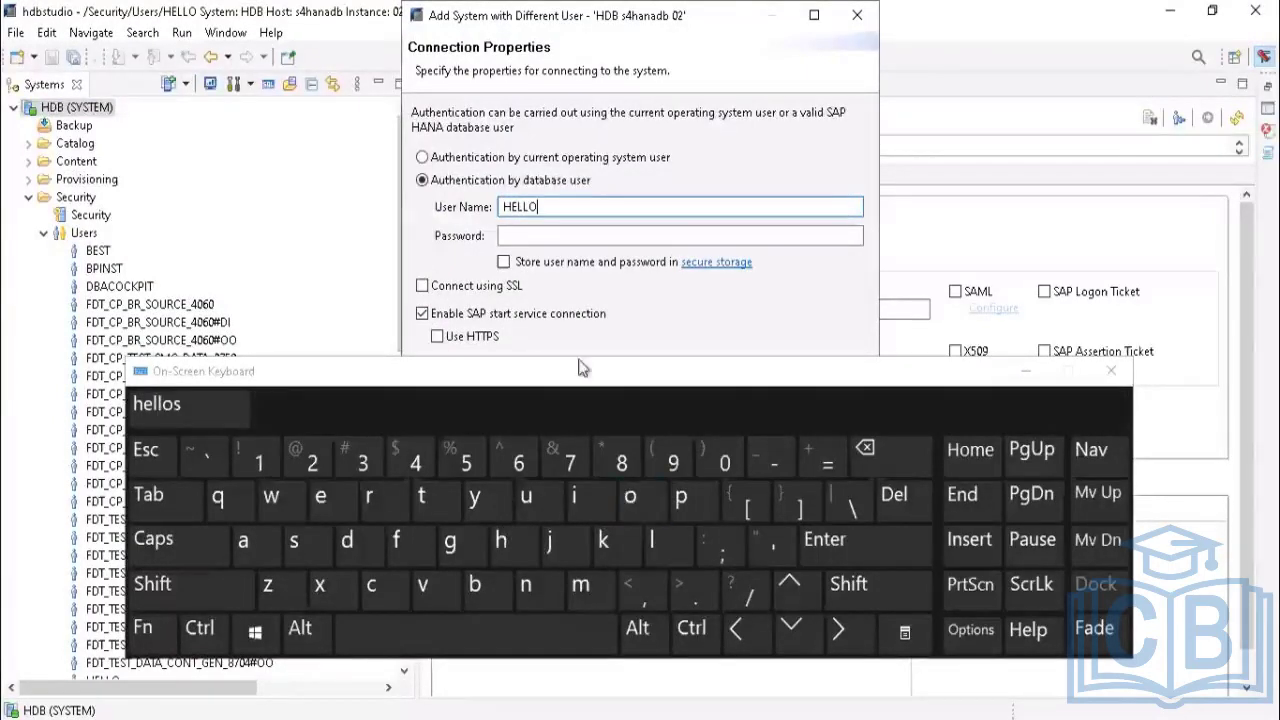
# Step: Enter HELLO's password, store the credentials in secure storage, and finish adding the system connection
pyautogui.click(563, 246)
pyautogui.click(681, 497)
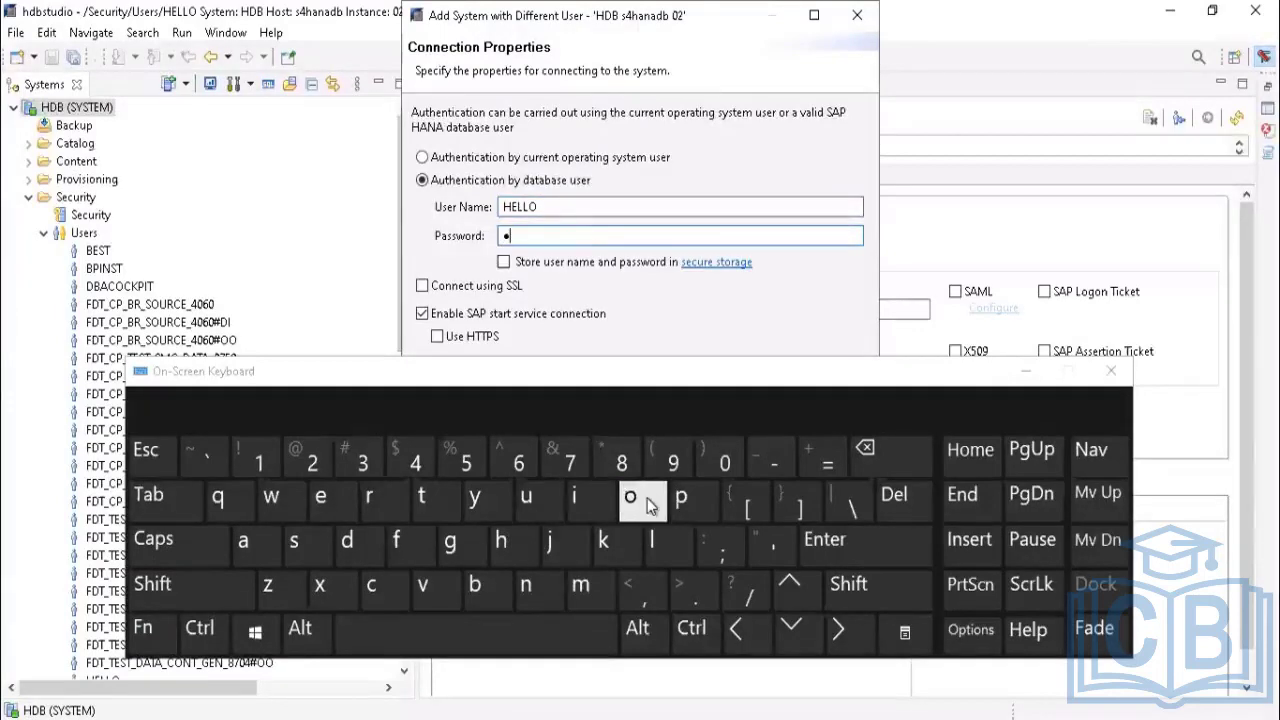
pyautogui.click(630, 497)
pyautogui.click(681, 497)
pyautogui.click(673, 461)
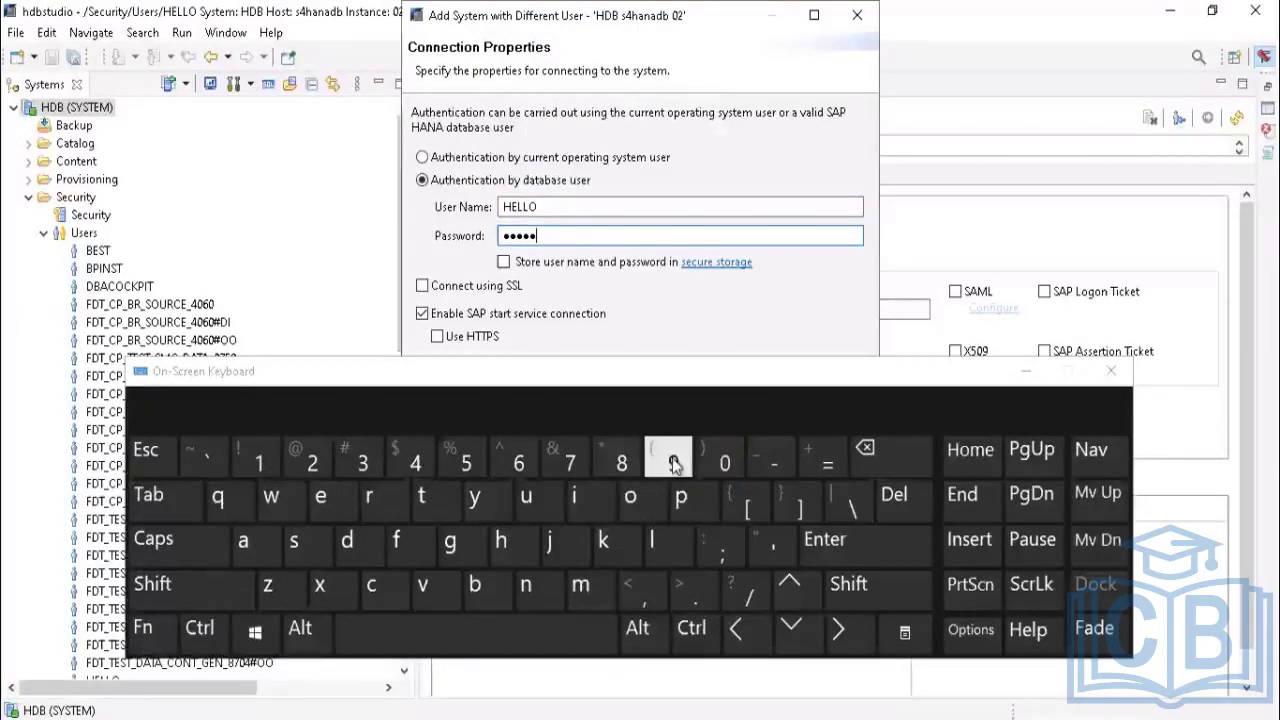
pyautogui.click(510, 458)
pyautogui.click(565, 459)
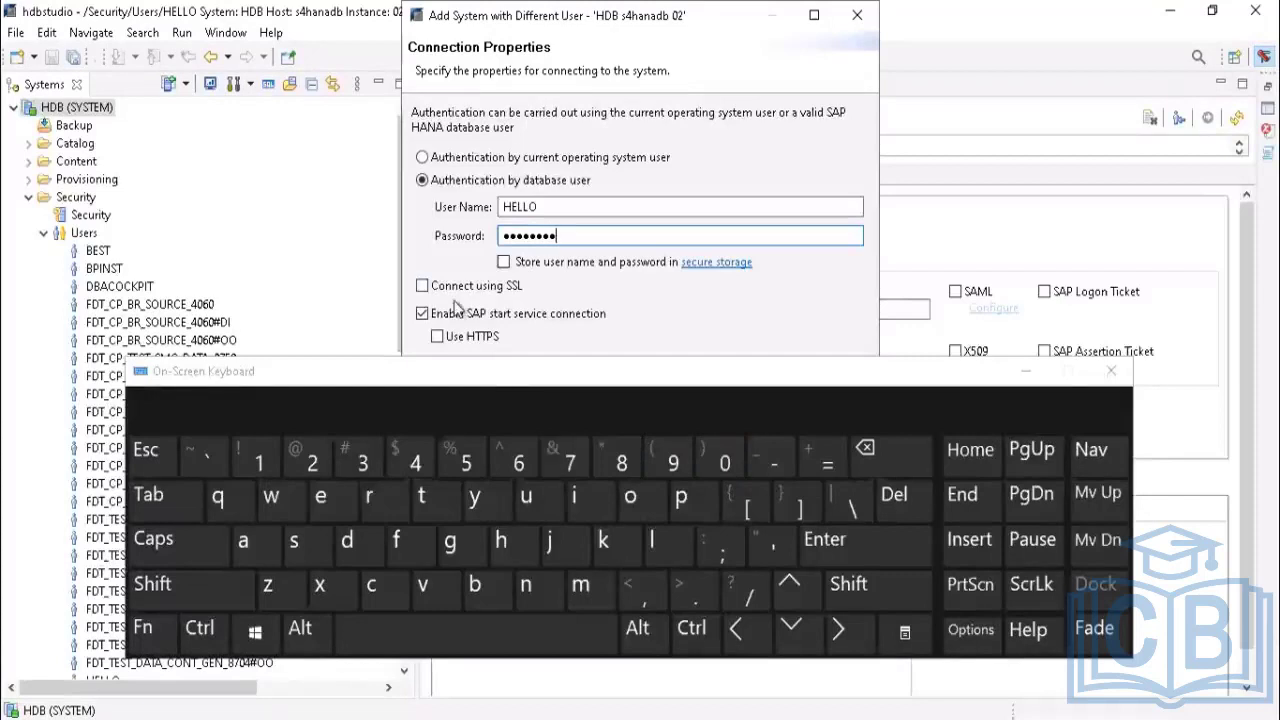
pyautogui.click(503, 262)
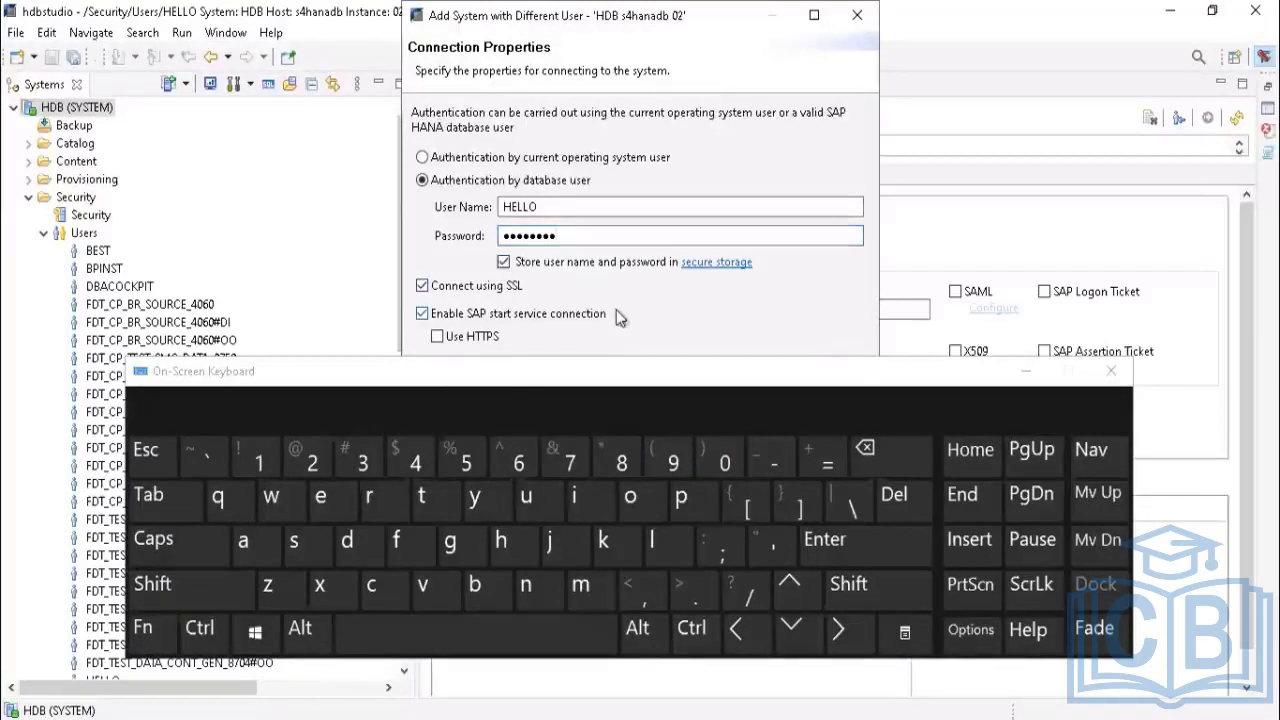
pyautogui.click(1025, 371)
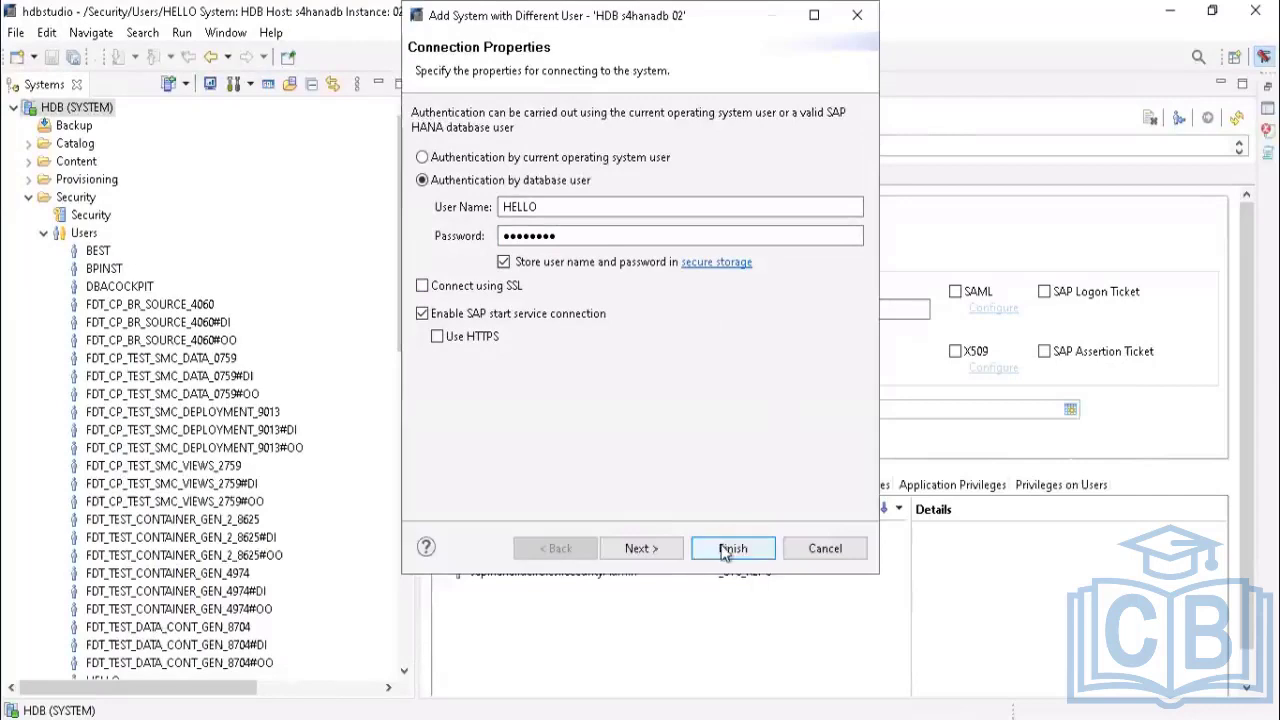
pyautogui.click(730, 550)
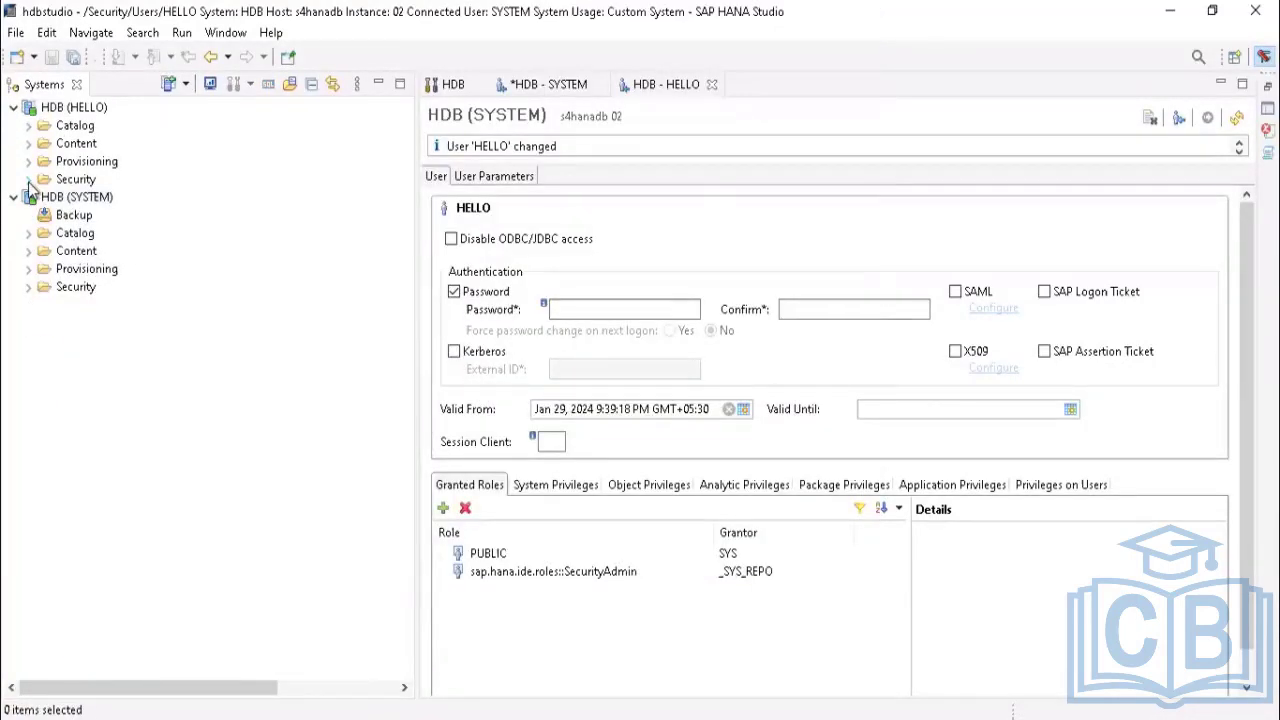
# Step: Expand the Security folder of HDB (HELLO) and close both user editors, discarding the changes to SYSTEM
pyautogui.click(28, 180)
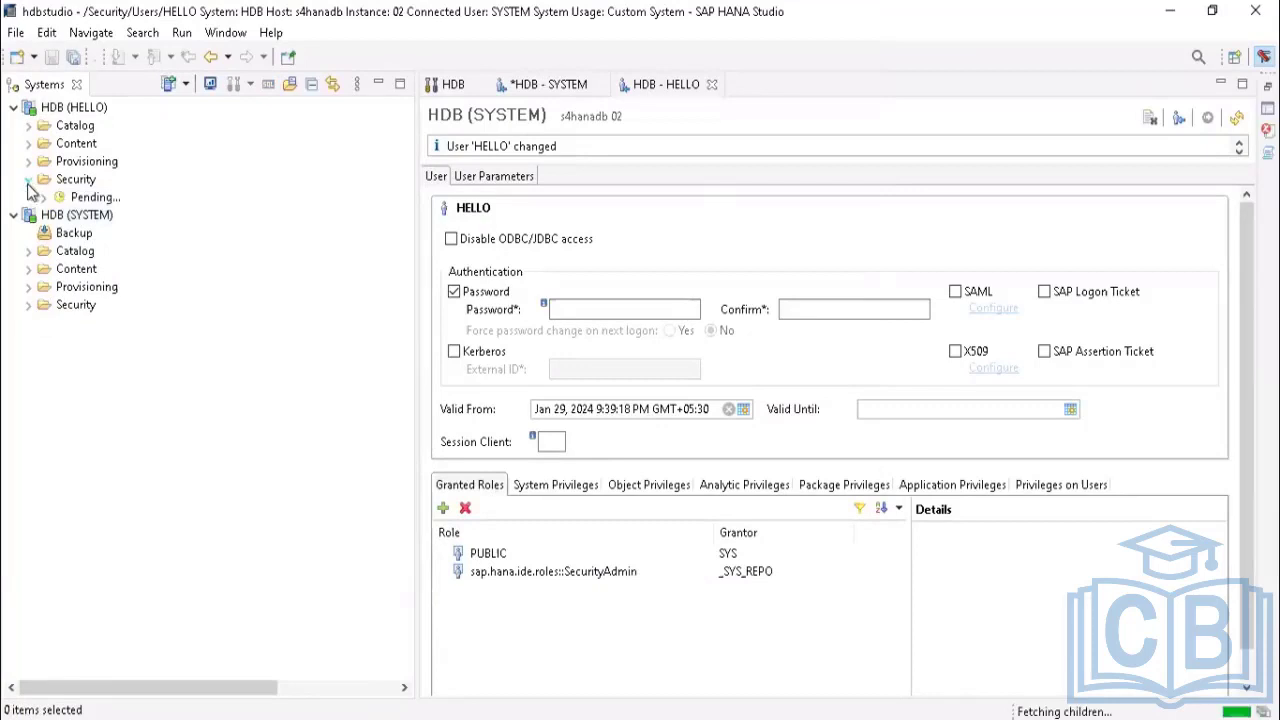
pyautogui.click(712, 84)
pyautogui.click(598, 84)
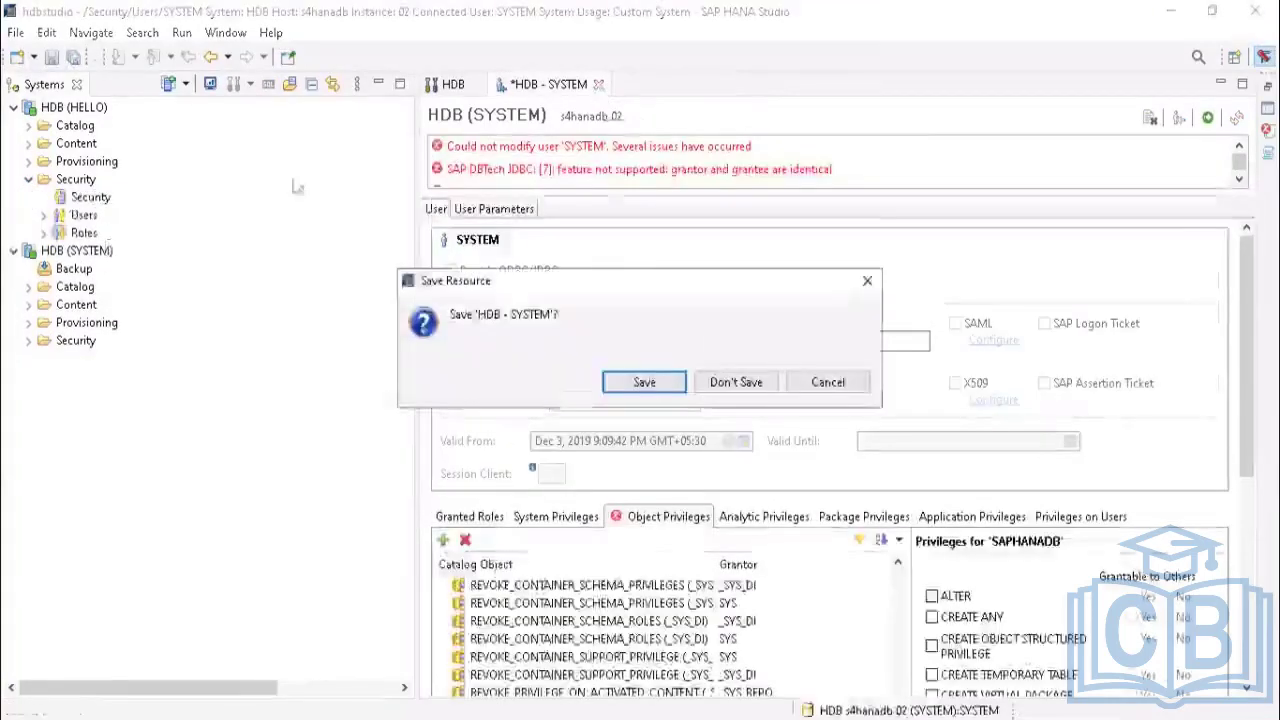
pyautogui.click(733, 380)
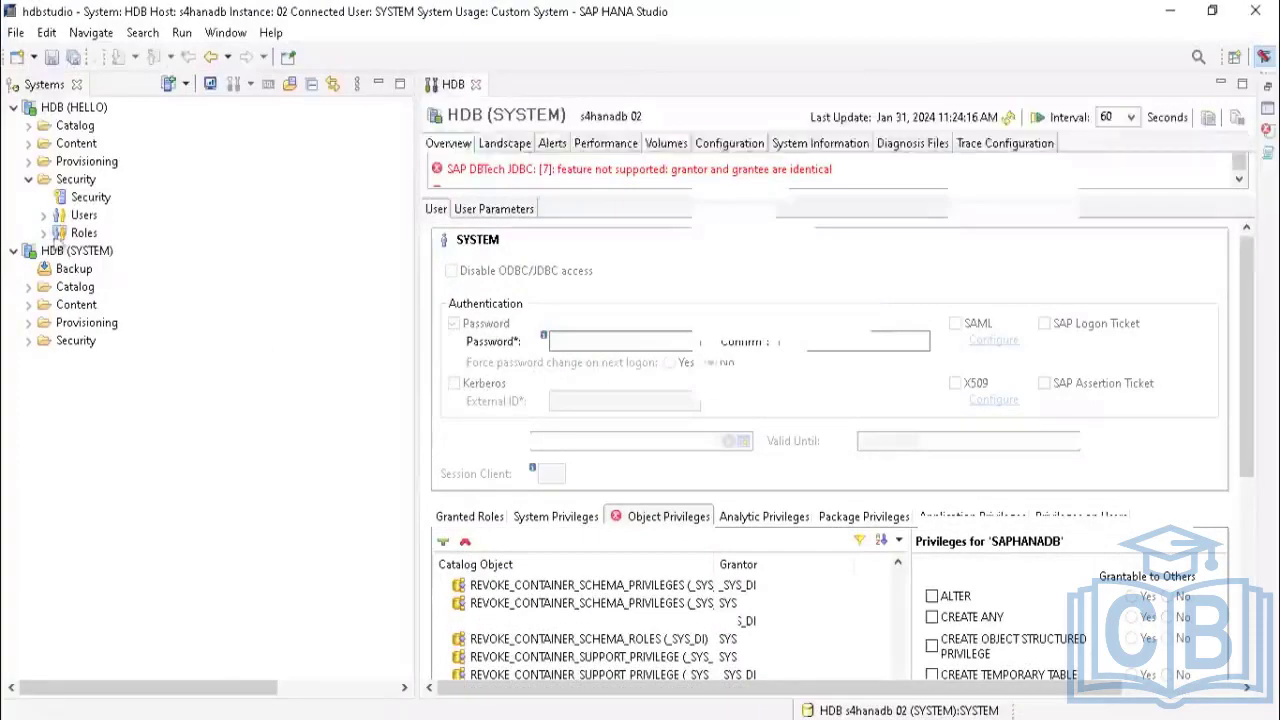
# Step: Open the SYSTEM user from the HDB (HELLO) user list and show its object privileges
pyautogui.click(44, 217)
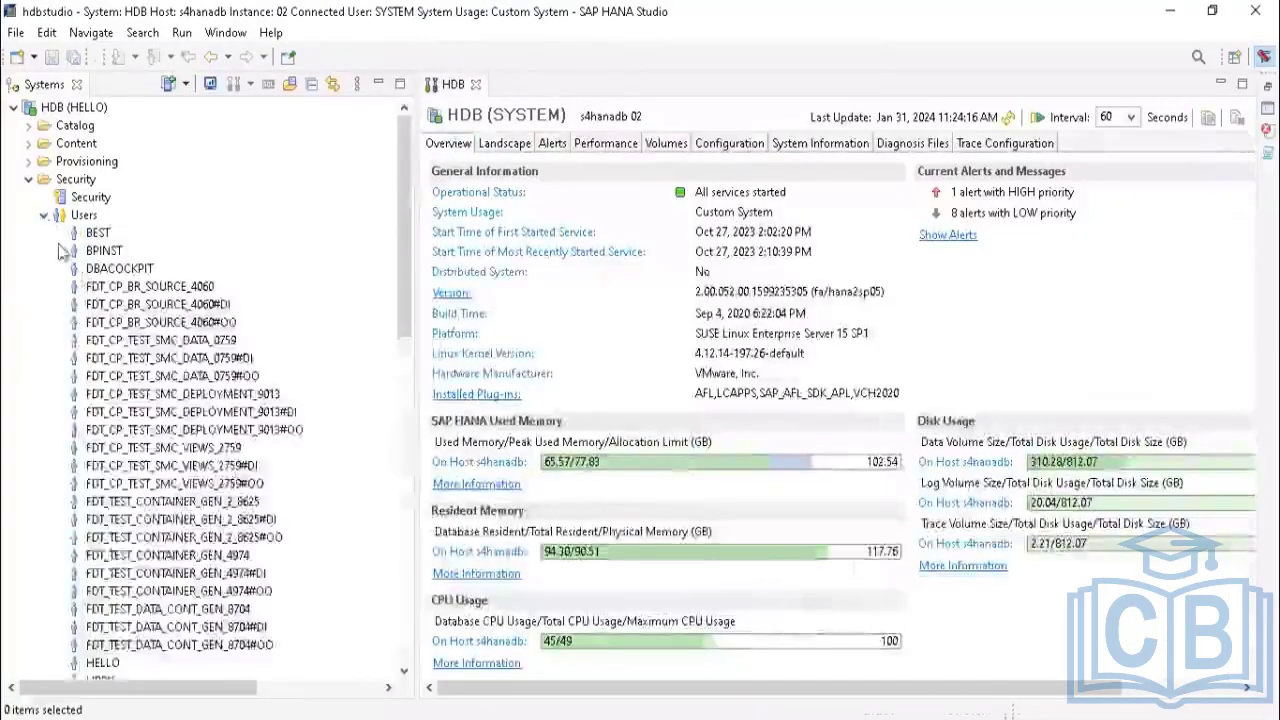
pyautogui.scroll(-7, 145, 428)
pyautogui.scroll(5, 145, 428)
pyautogui.scroll(-9, 145, 428)
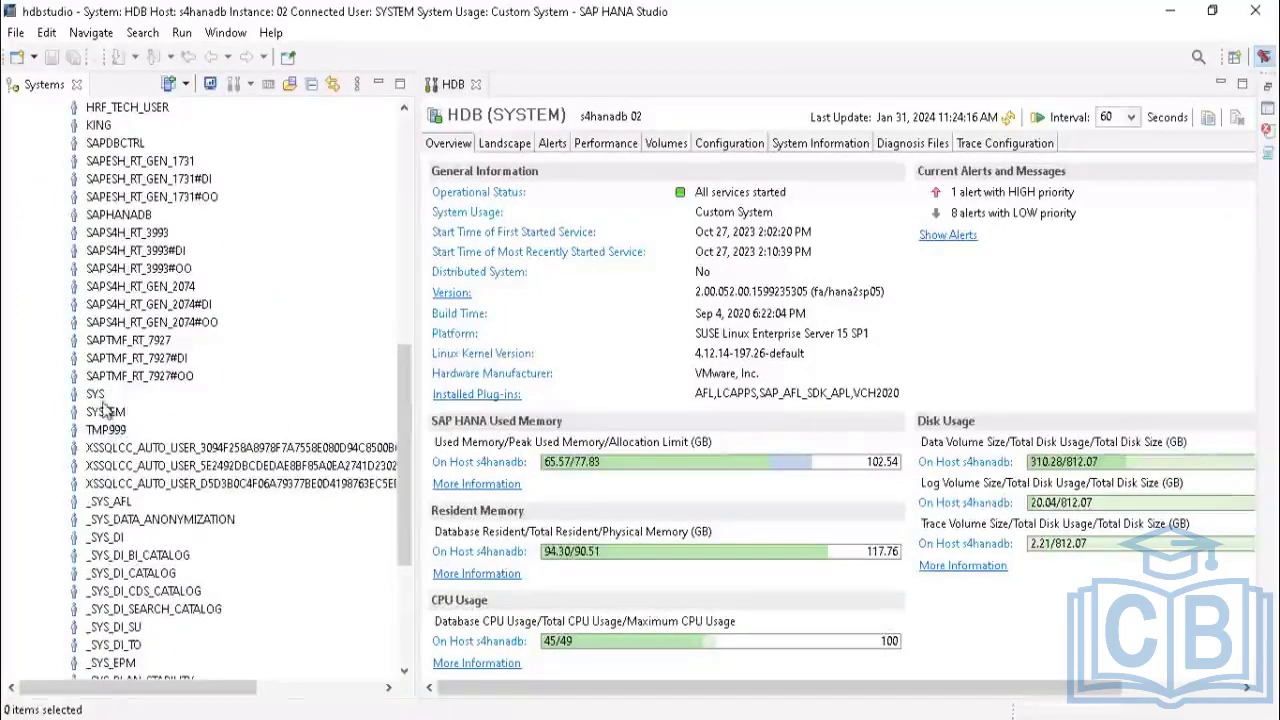
pyautogui.doubleClick(108, 413)
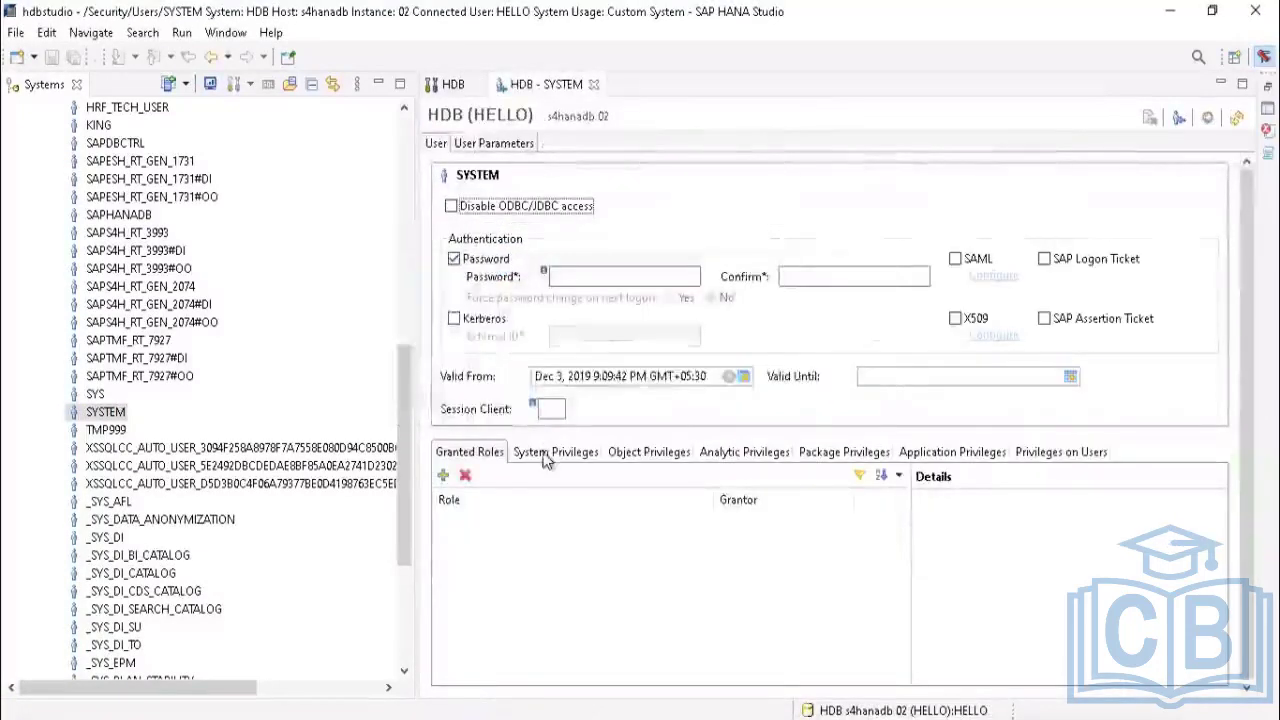
pyautogui.click(558, 452)
pyautogui.click(626, 458)
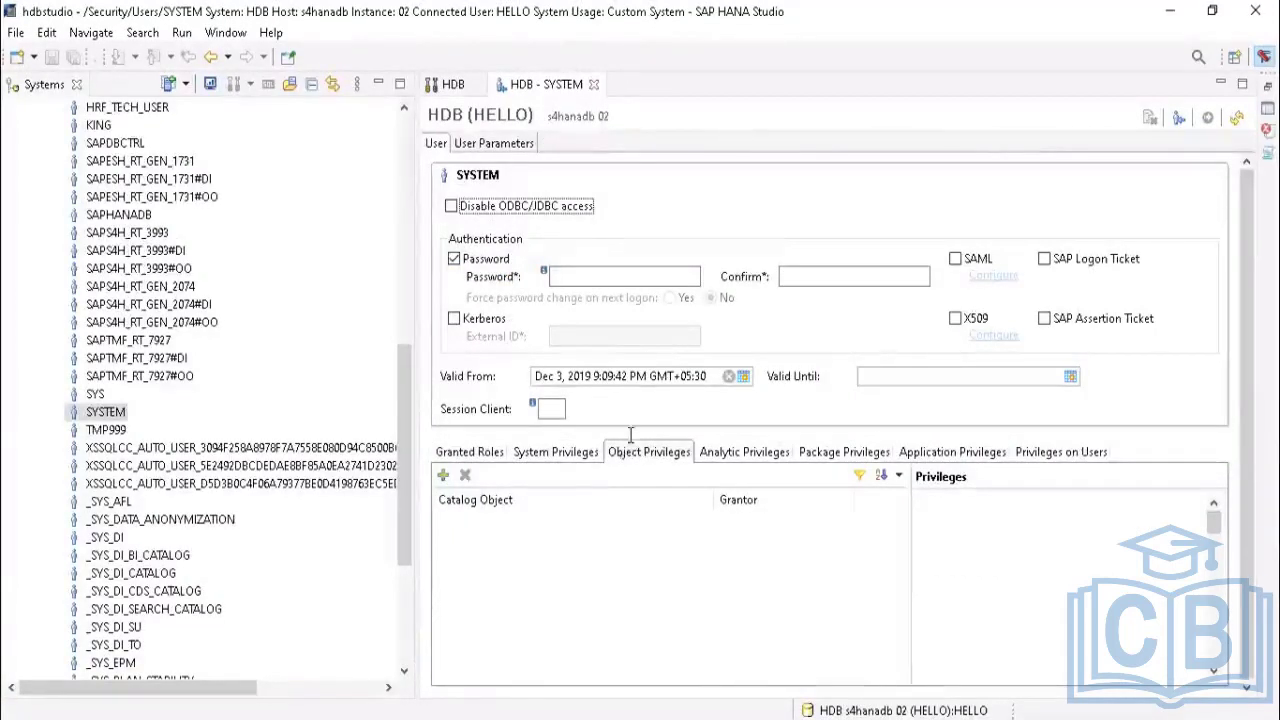
pyautogui.click(560, 455)
pyautogui.click(615, 456)
# Step: Search the catalog objects for saphanadb from SYSTEM's object privileges, and close the selection without adding anything
pyautogui.click(443, 477)
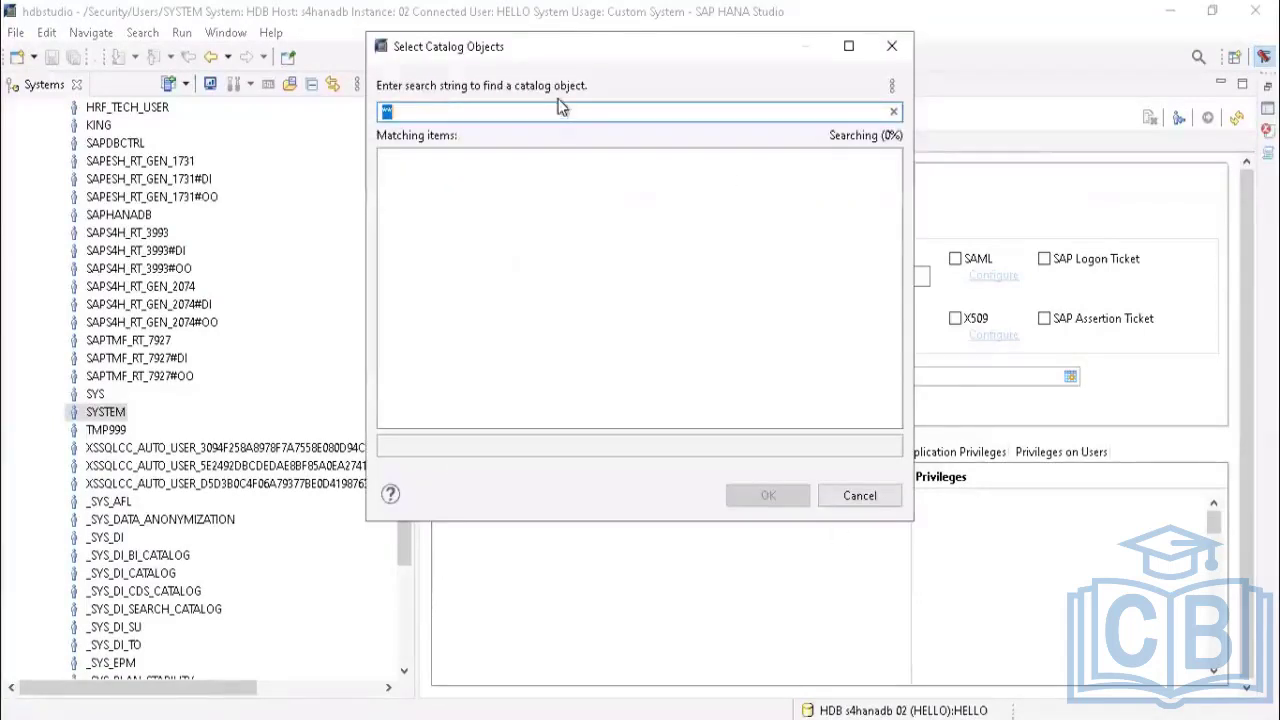
pyautogui.write('**')
pyautogui.press('ctrl+super+o')
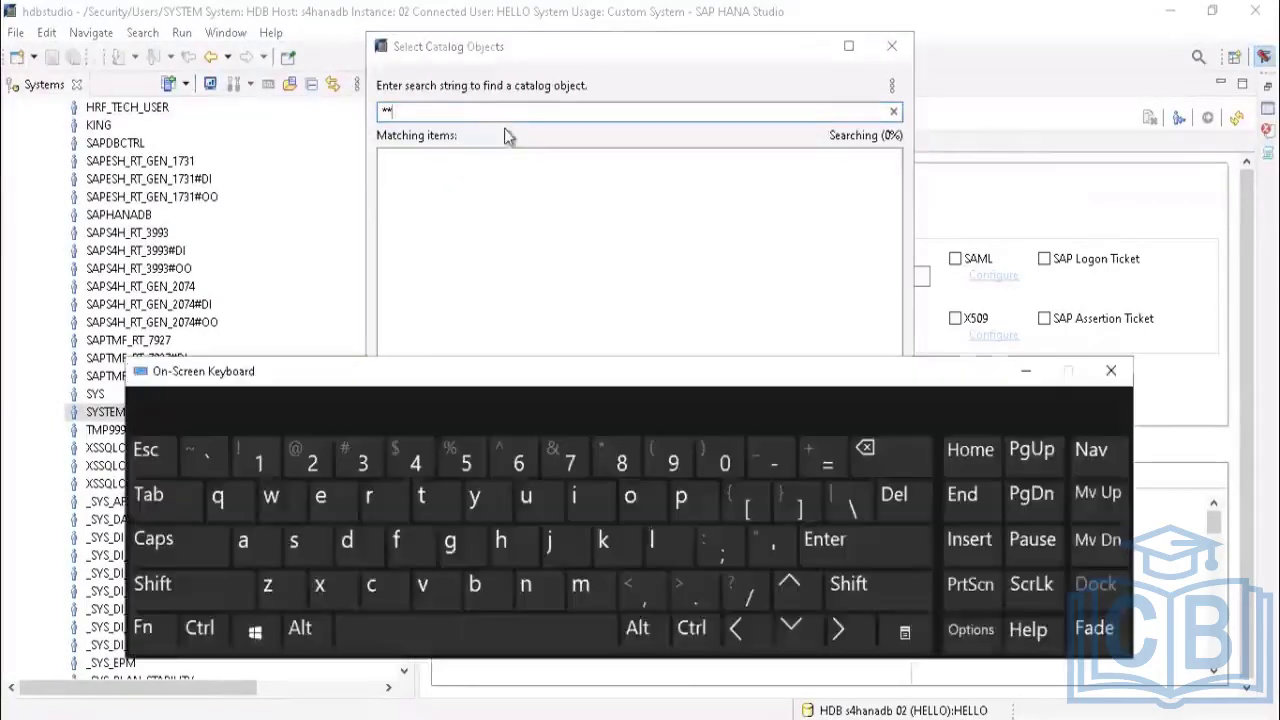
pyautogui.click(868, 450)
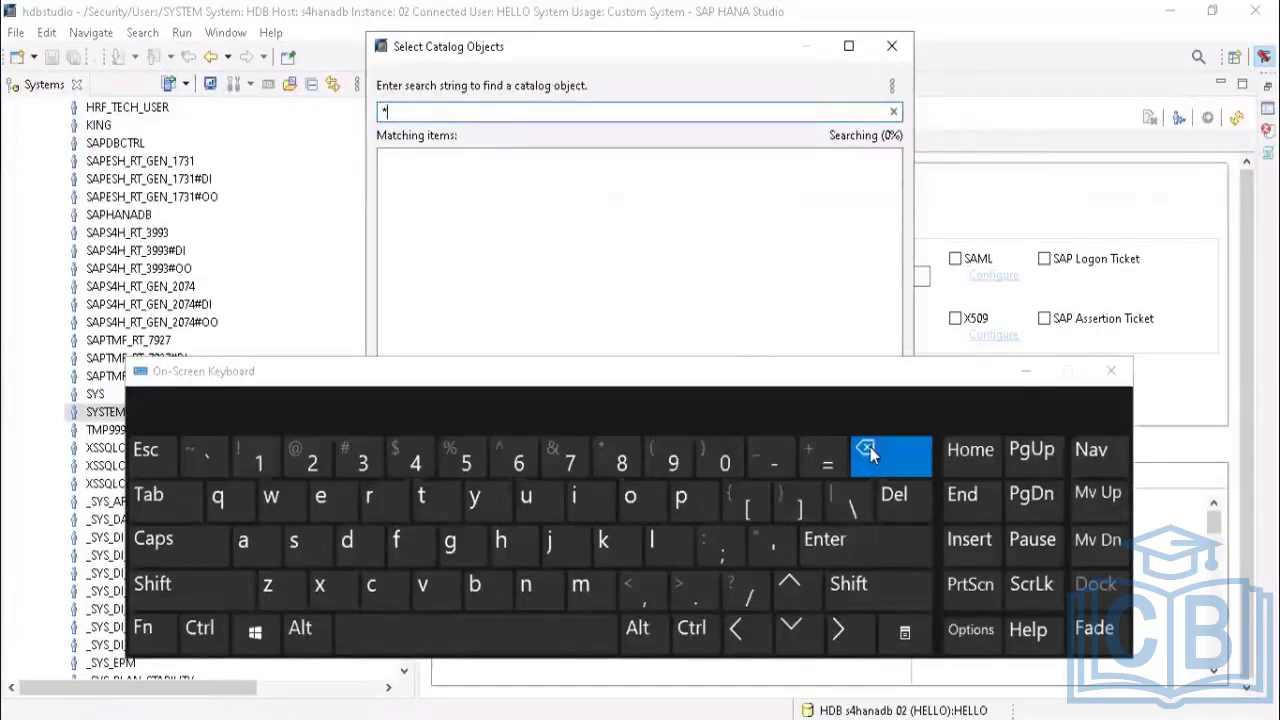
pyautogui.click(868, 450)
pyautogui.click(294, 540)
pyautogui.click(262, 553)
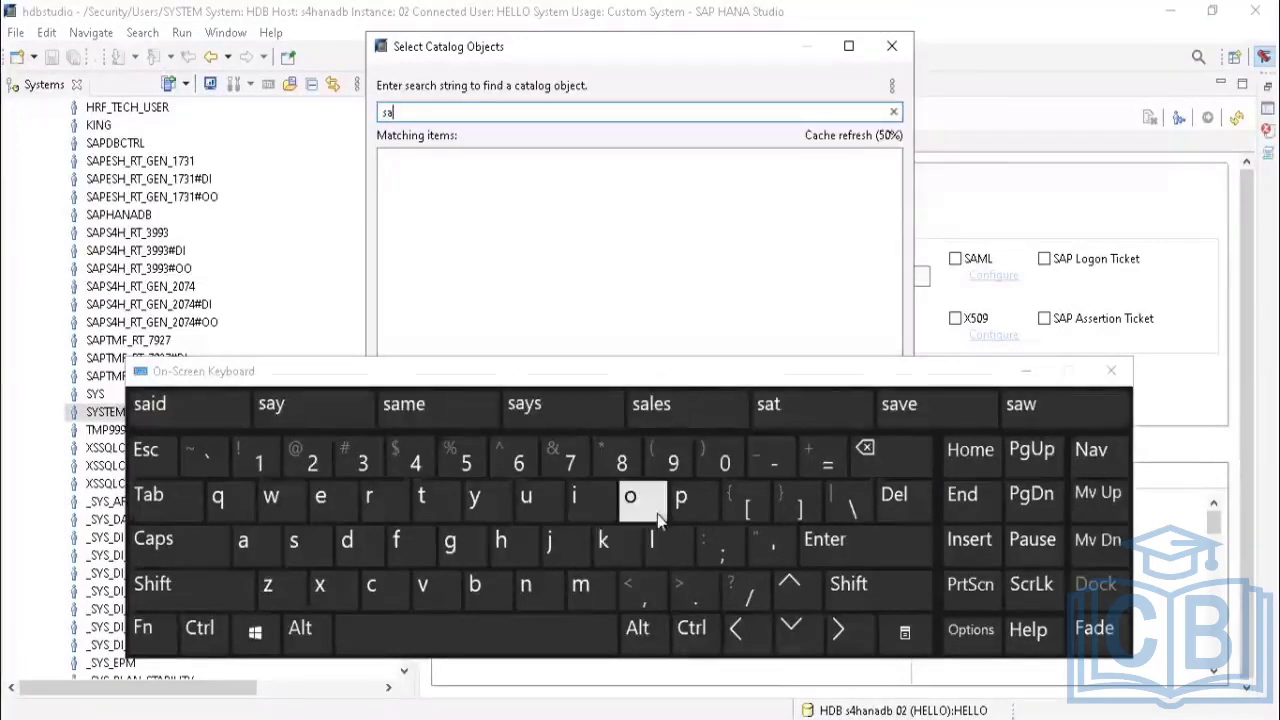
pyautogui.click(684, 498)
pyautogui.click(495, 541)
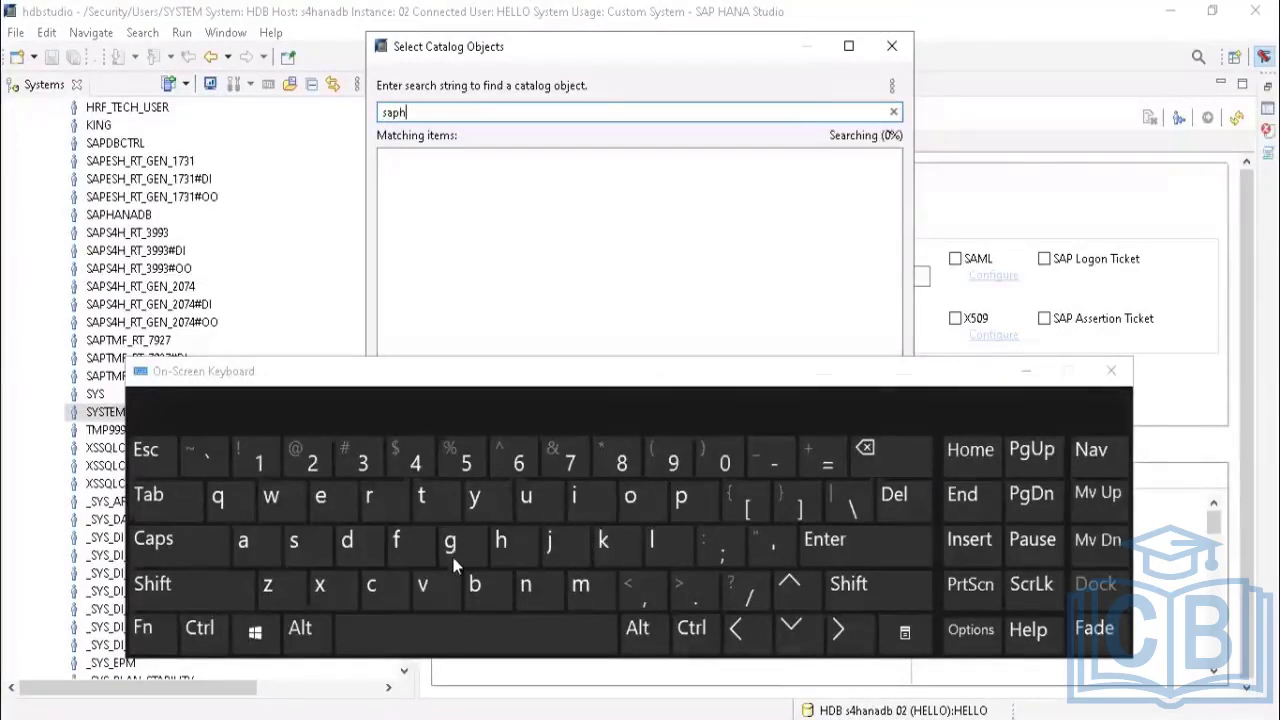
pyautogui.click(243, 540)
pyautogui.click(525, 585)
pyautogui.click(243, 540)
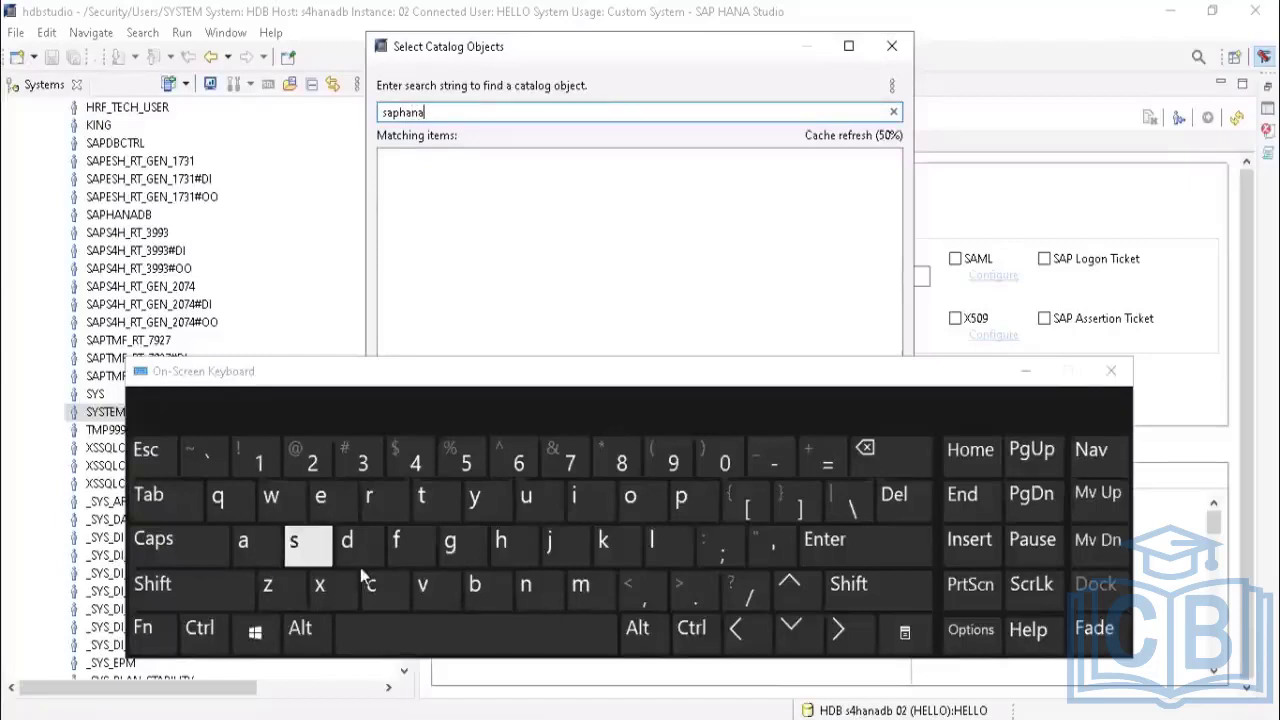
pyautogui.click(347, 540)
pyautogui.click(475, 590)
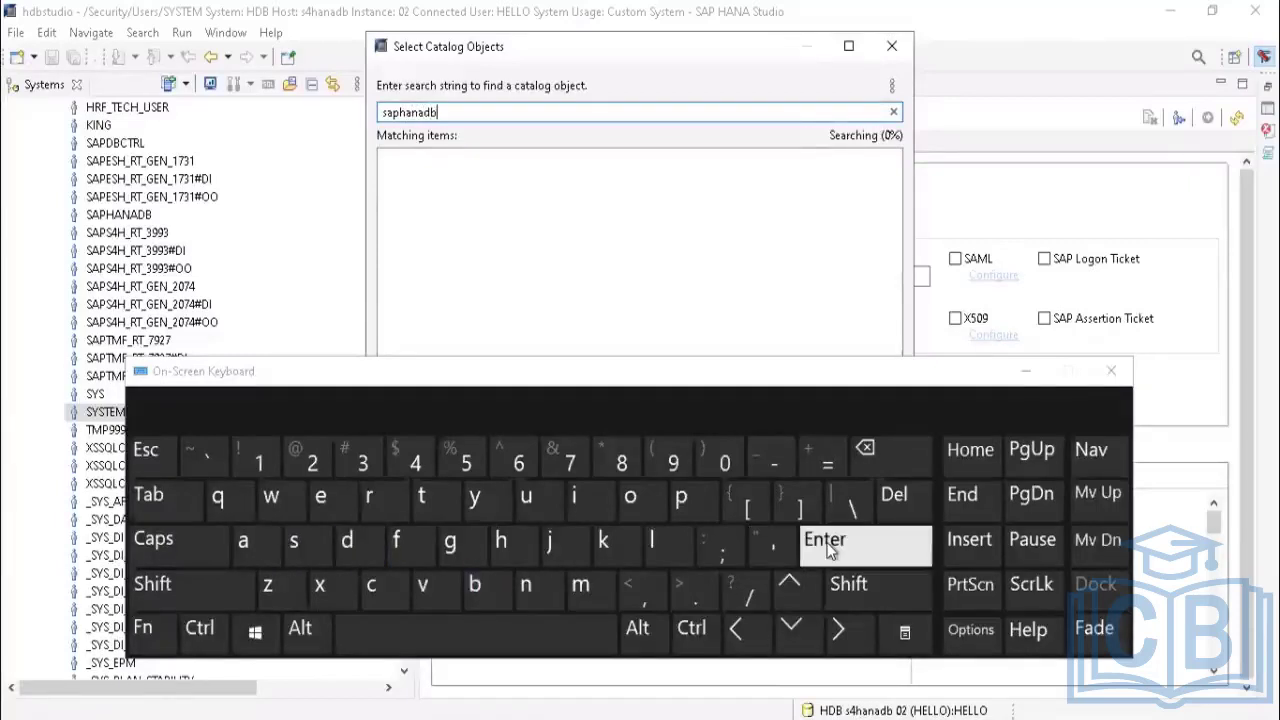
pyautogui.click(1024, 375)
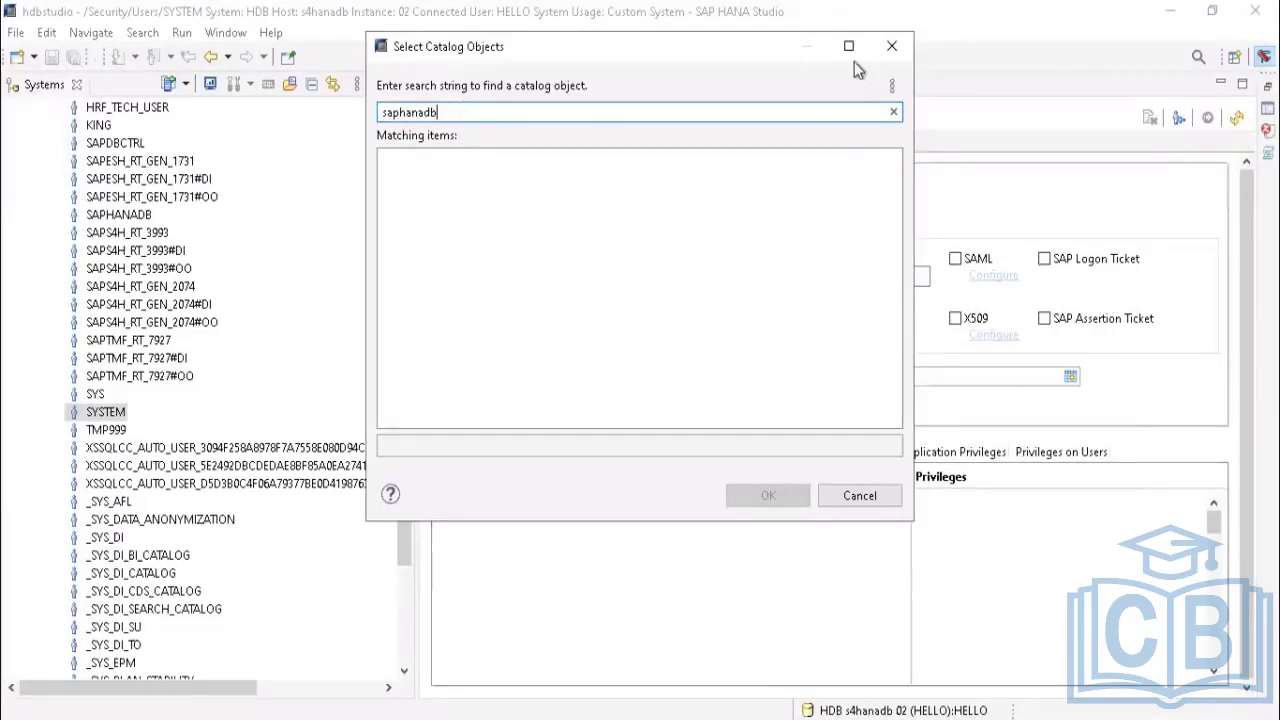
pyautogui.click(889, 47)
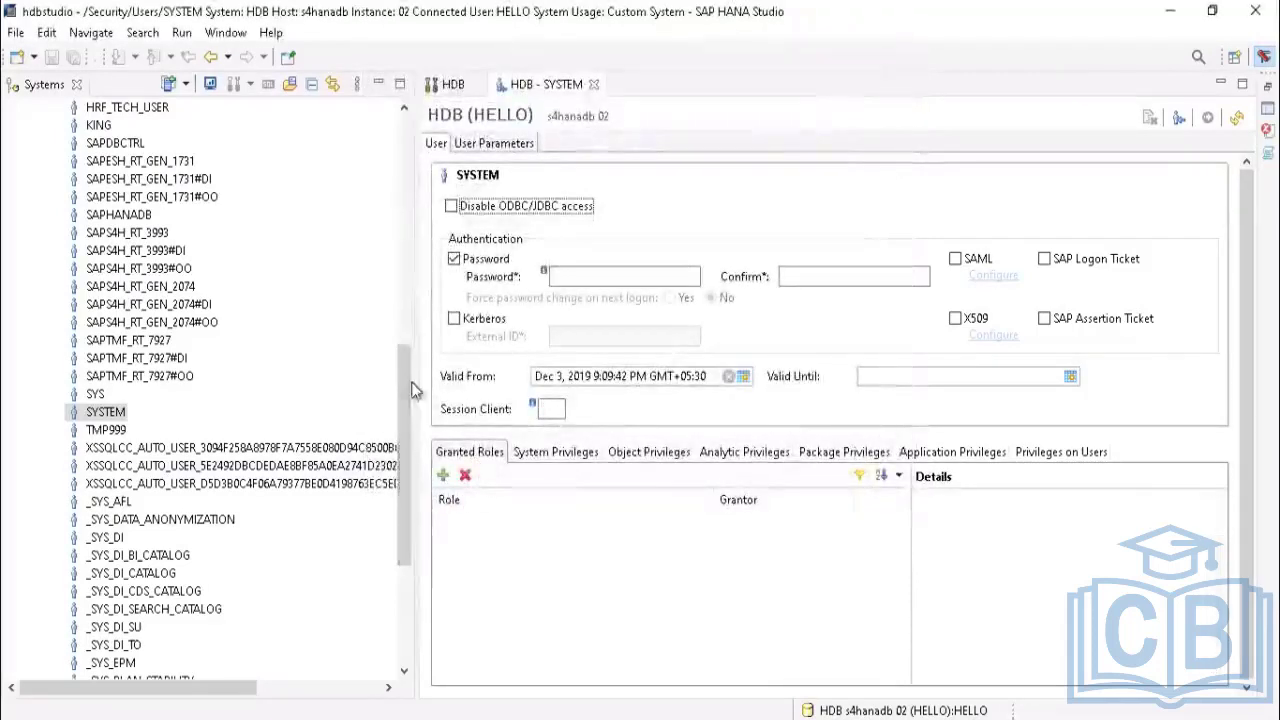
# Step: Close the SYSTEM user editor and open the HELLO user from the Users list of HDB (SYSTEM)
pyautogui.moveTo(405, 376); pyautogui.dragTo(403, 608)
pyautogui.click(28, 663)
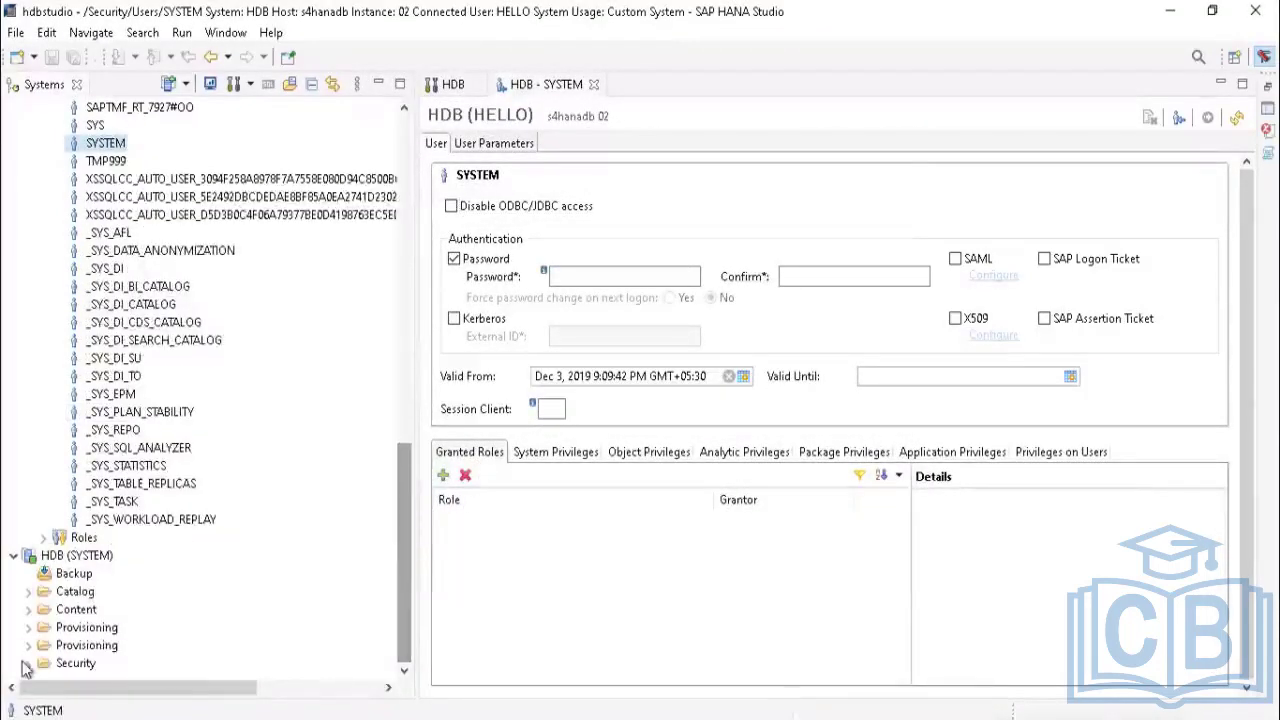
pyautogui.scroll(-1, 409, 486)
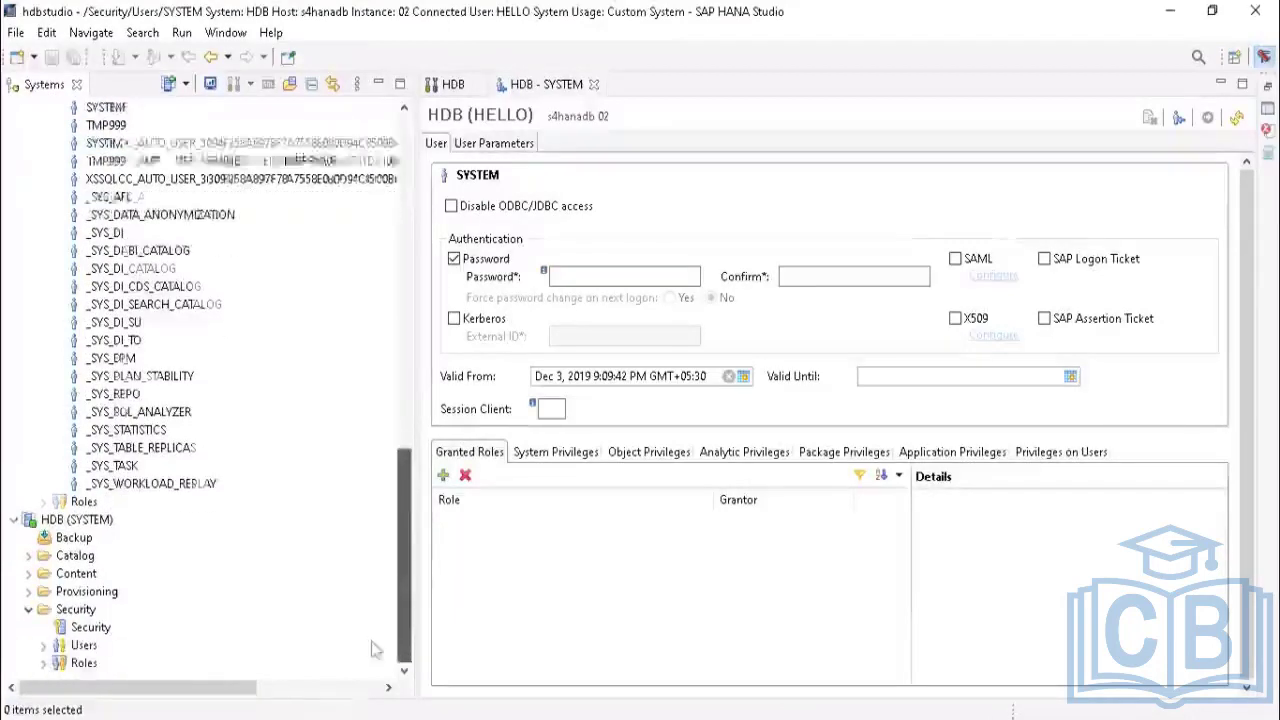
pyautogui.click(593, 84)
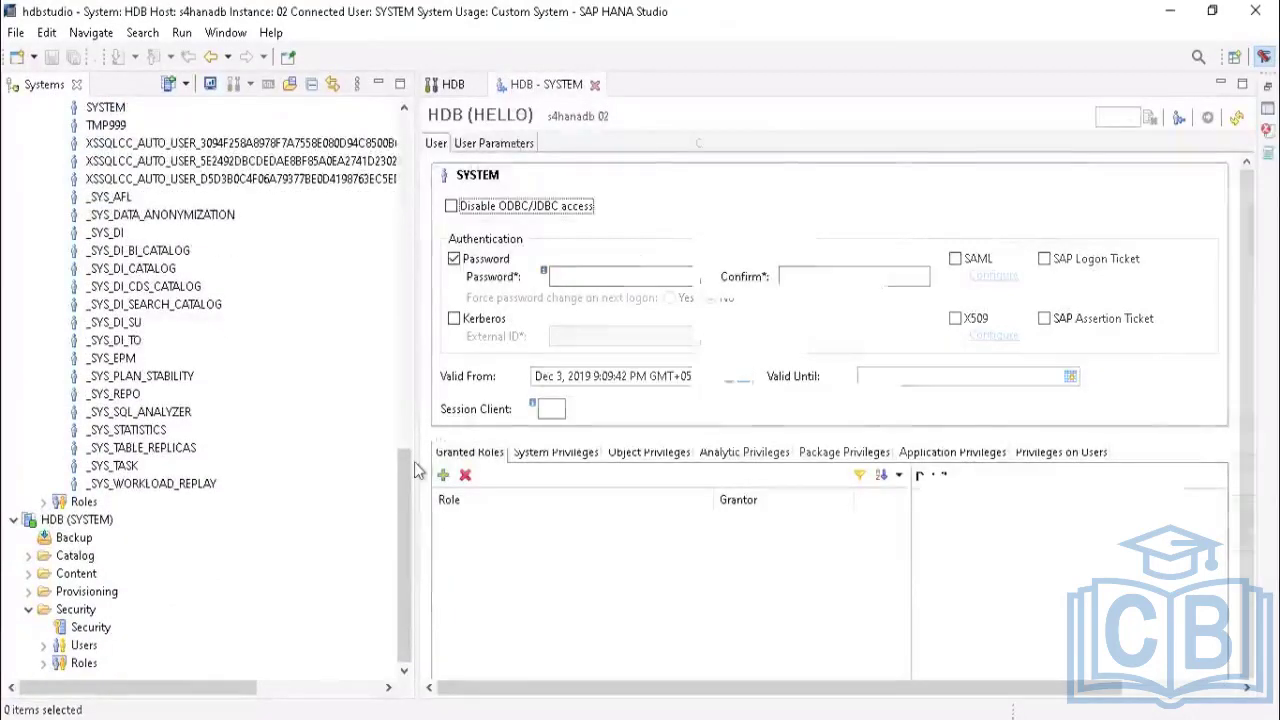
pyautogui.click(44, 646)
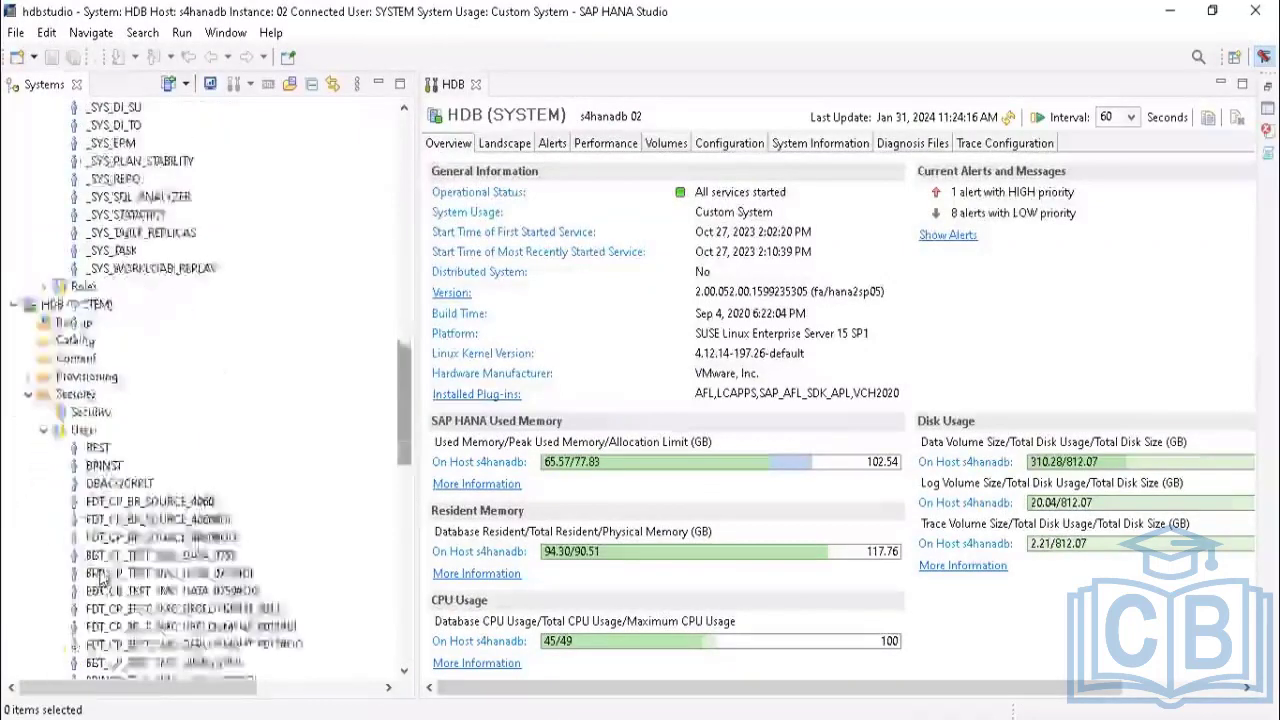
pyautogui.scroll(-2, 100, 575)
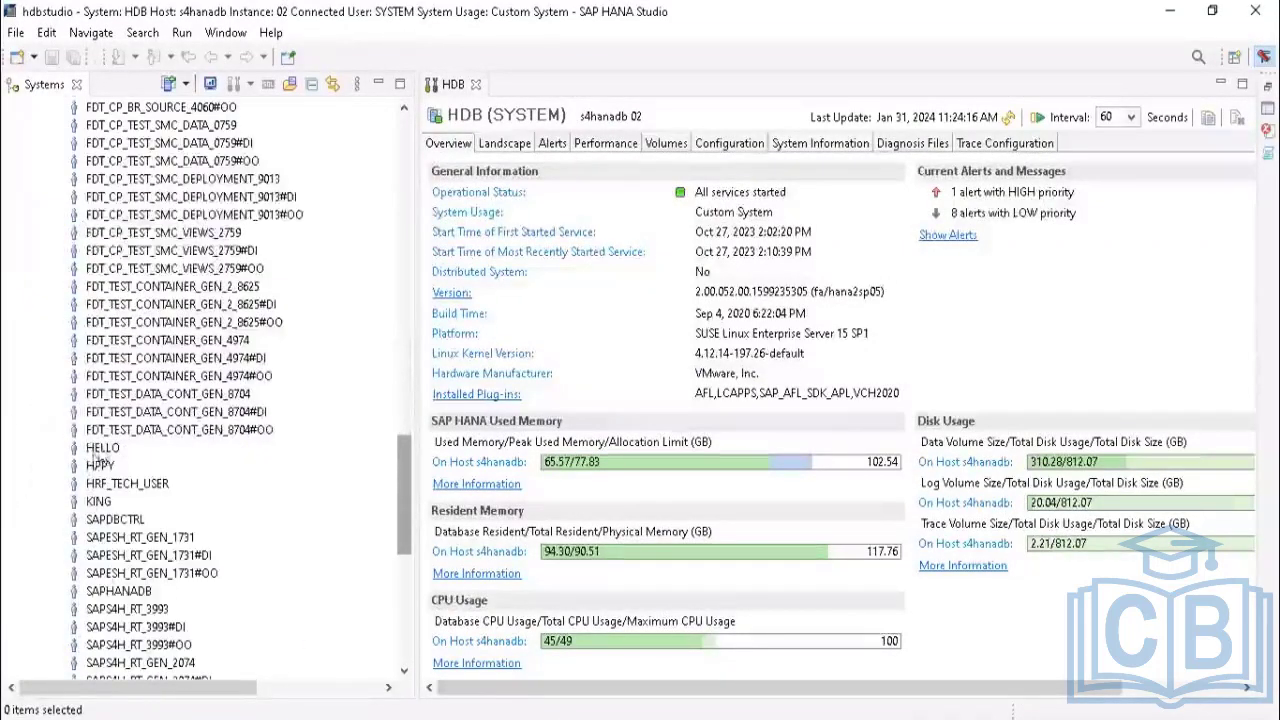
pyautogui.click(101, 449)
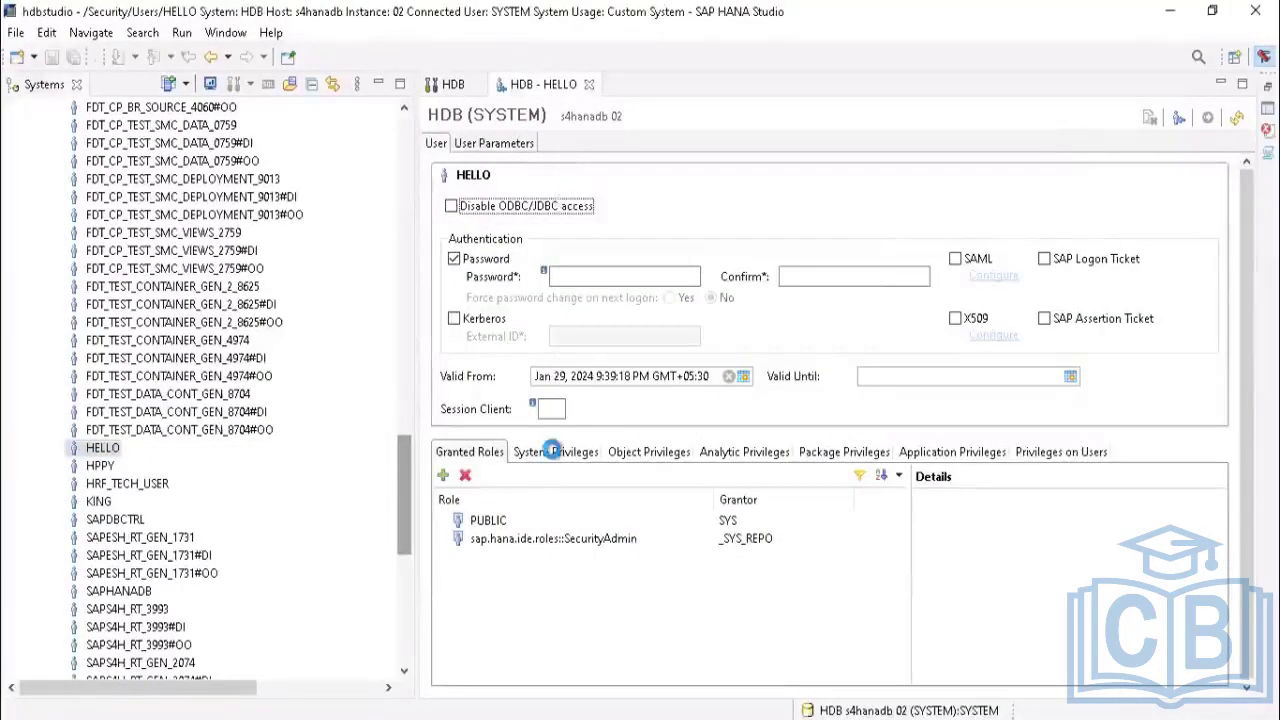
# Step: Review HELLO's system, object, analytic, package and application privileges and its privileges on users
pyautogui.click(554, 451)
pyautogui.click(470, 452)
pyautogui.click(557, 458)
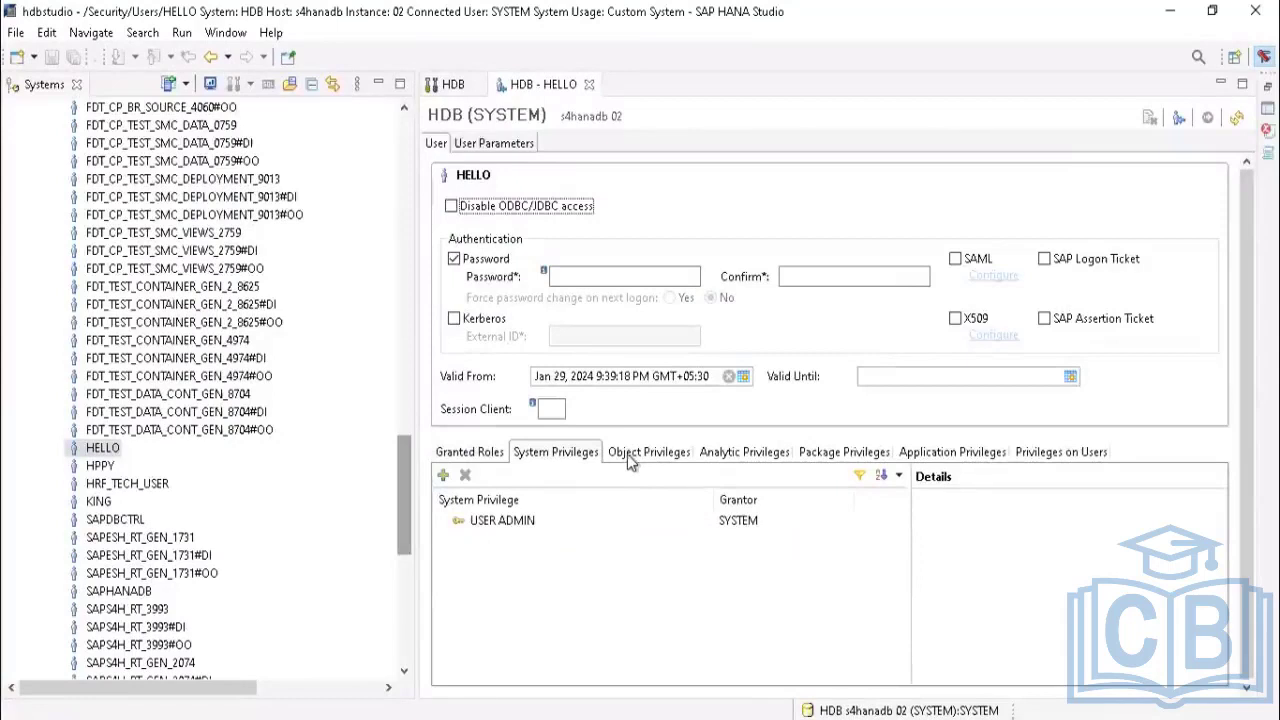
pyautogui.click(632, 458)
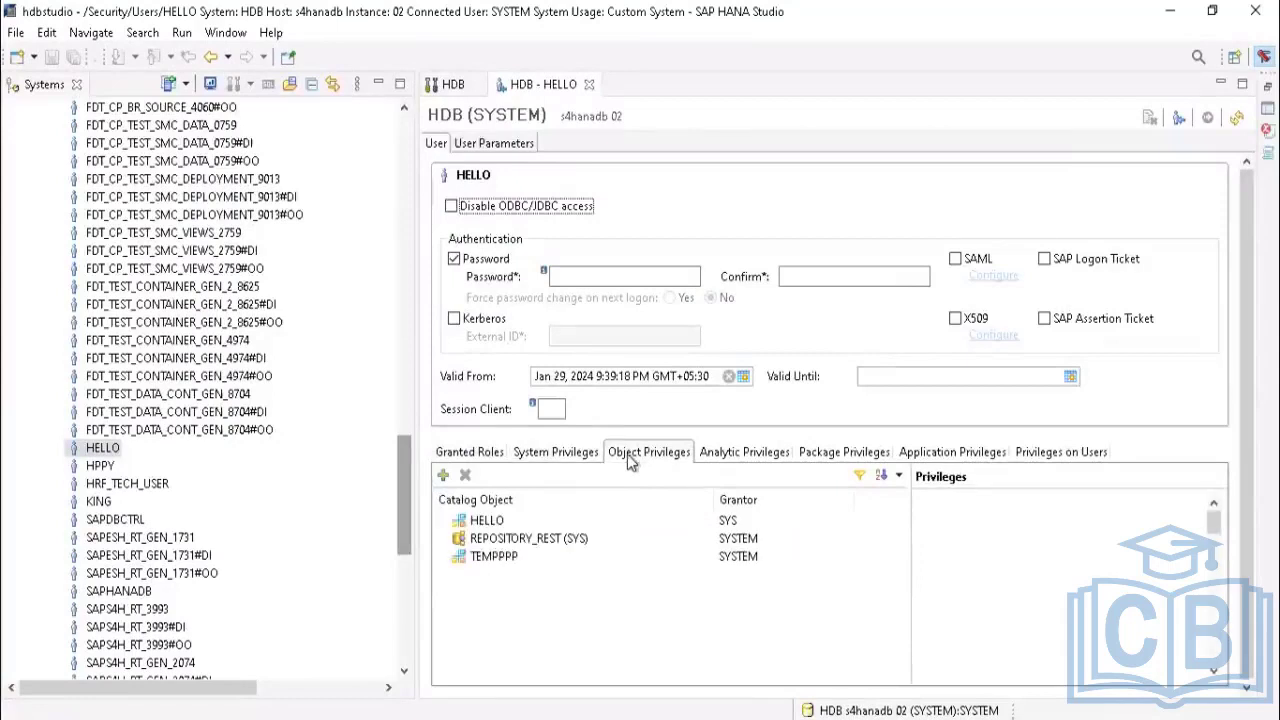
pyautogui.click(730, 453)
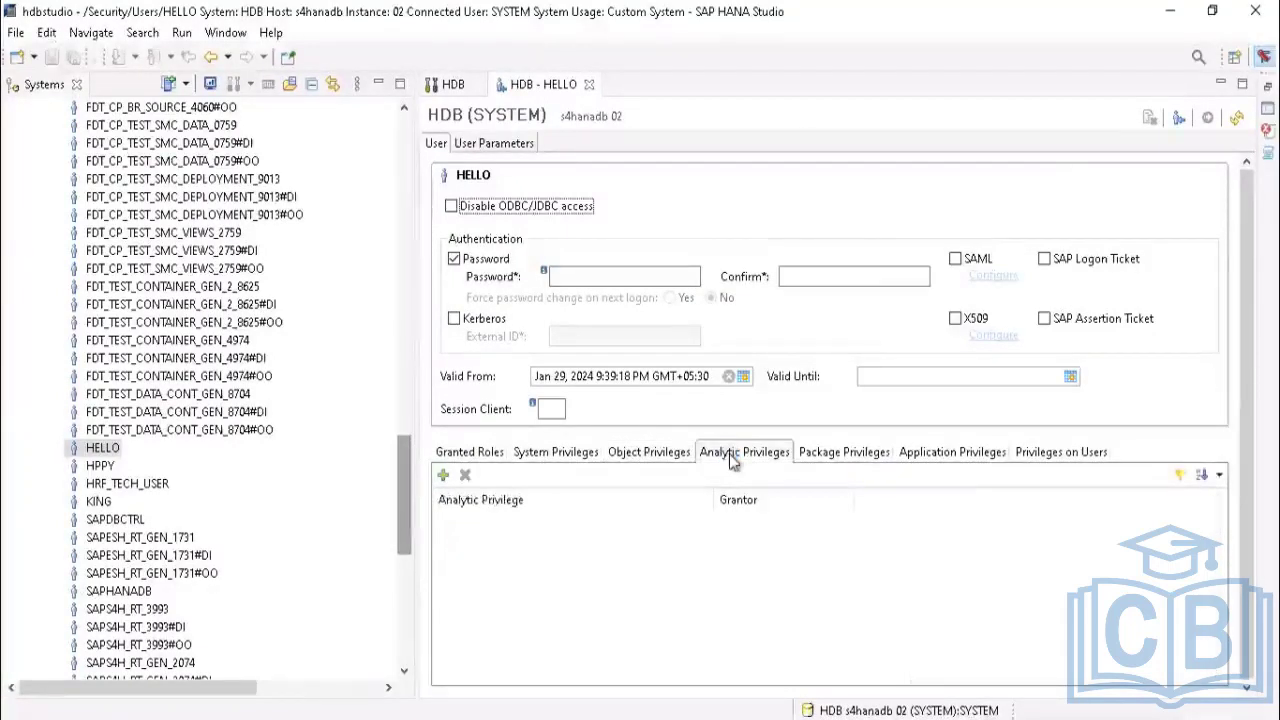
pyautogui.click(868, 455)
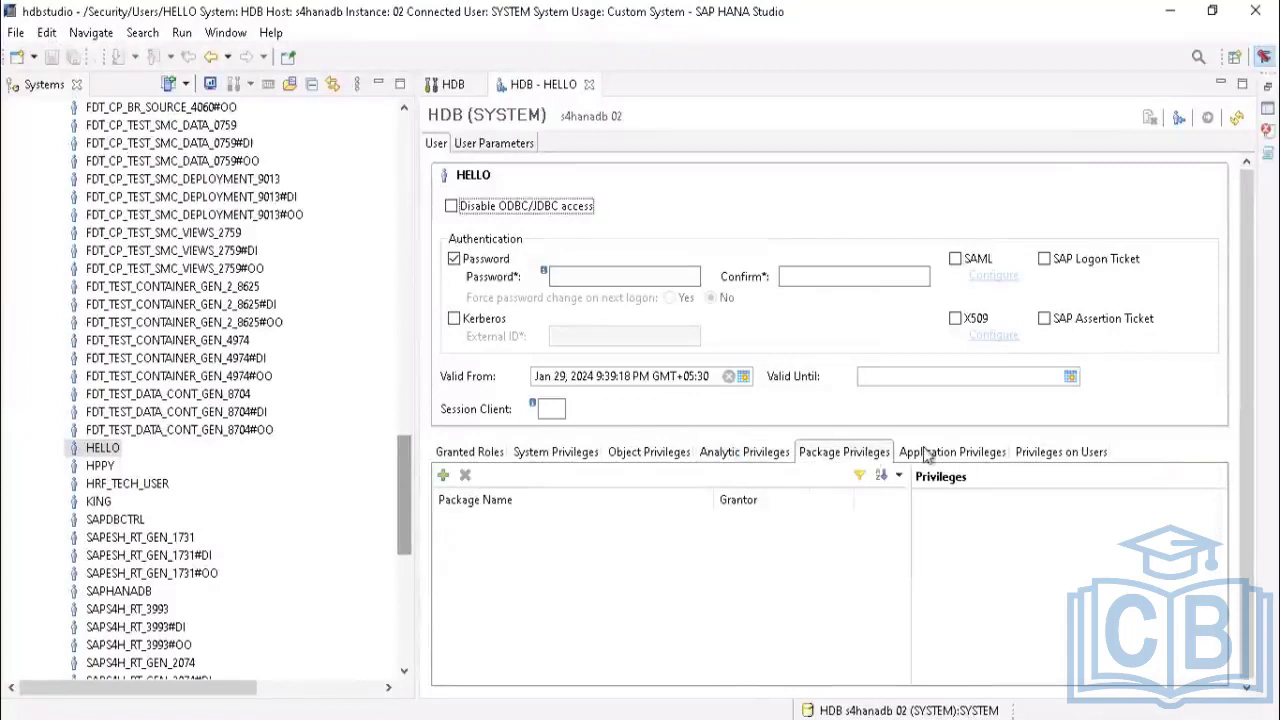
pyautogui.click(955, 453)
pyautogui.click(1074, 458)
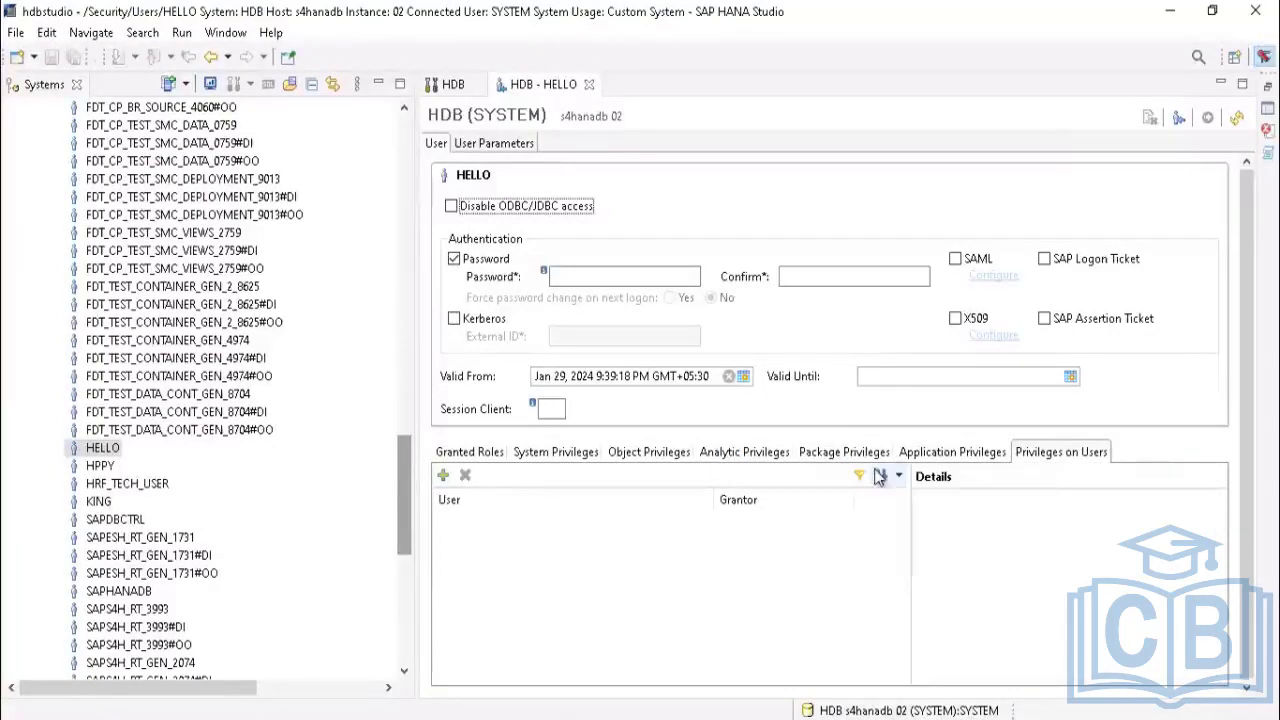
# Step: Search the repository packages for saphanadb from HELLO's package privileges, and cancel the selection
pyautogui.click(838, 459)
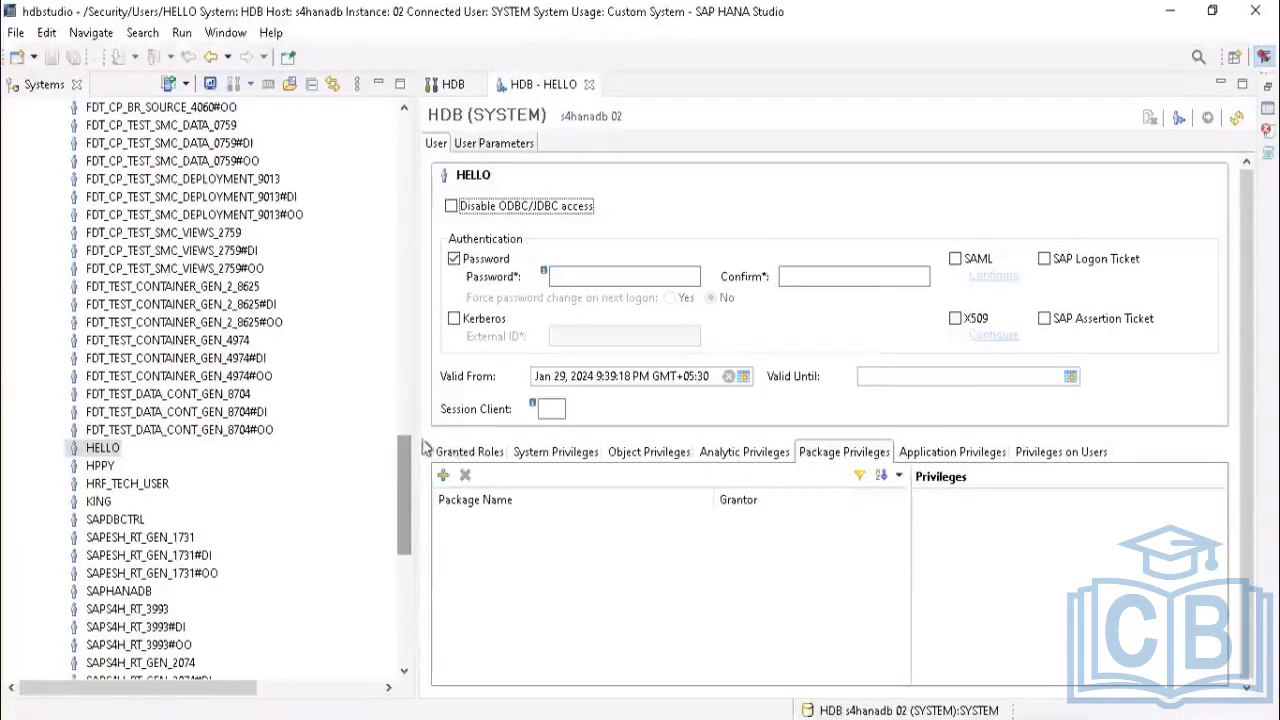
pyautogui.click(443, 475)
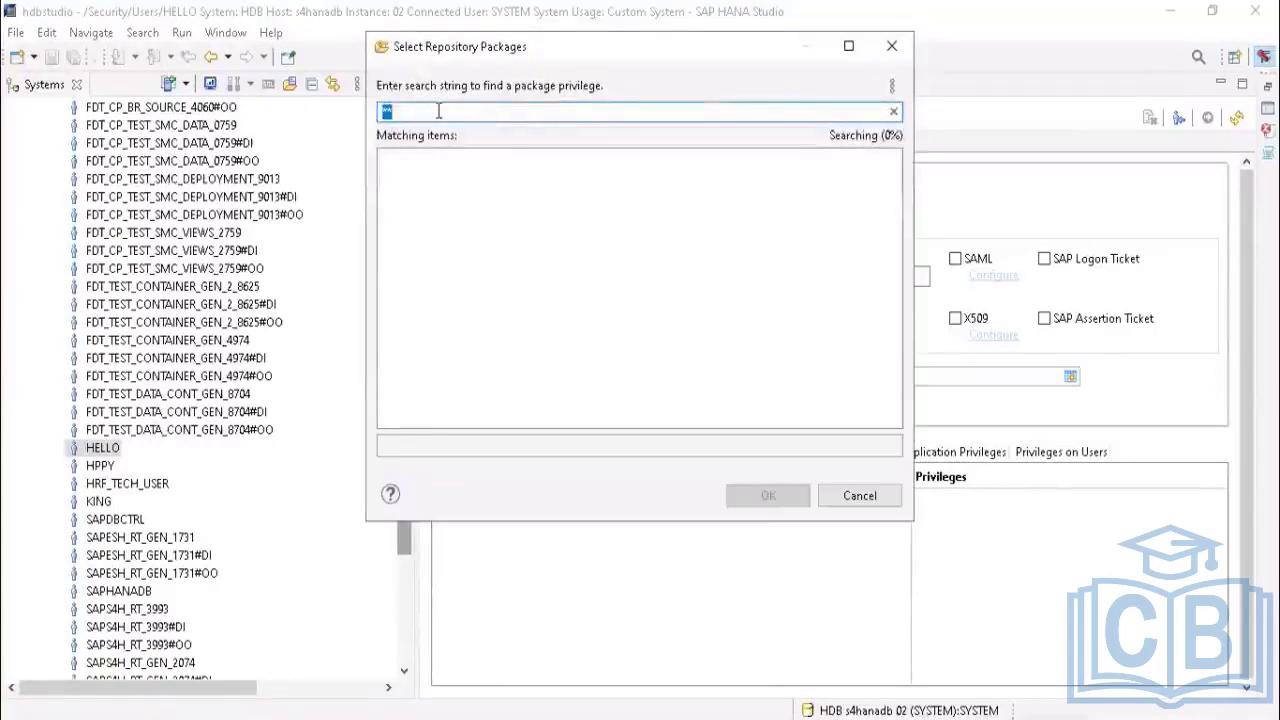
pyautogui.write('*')
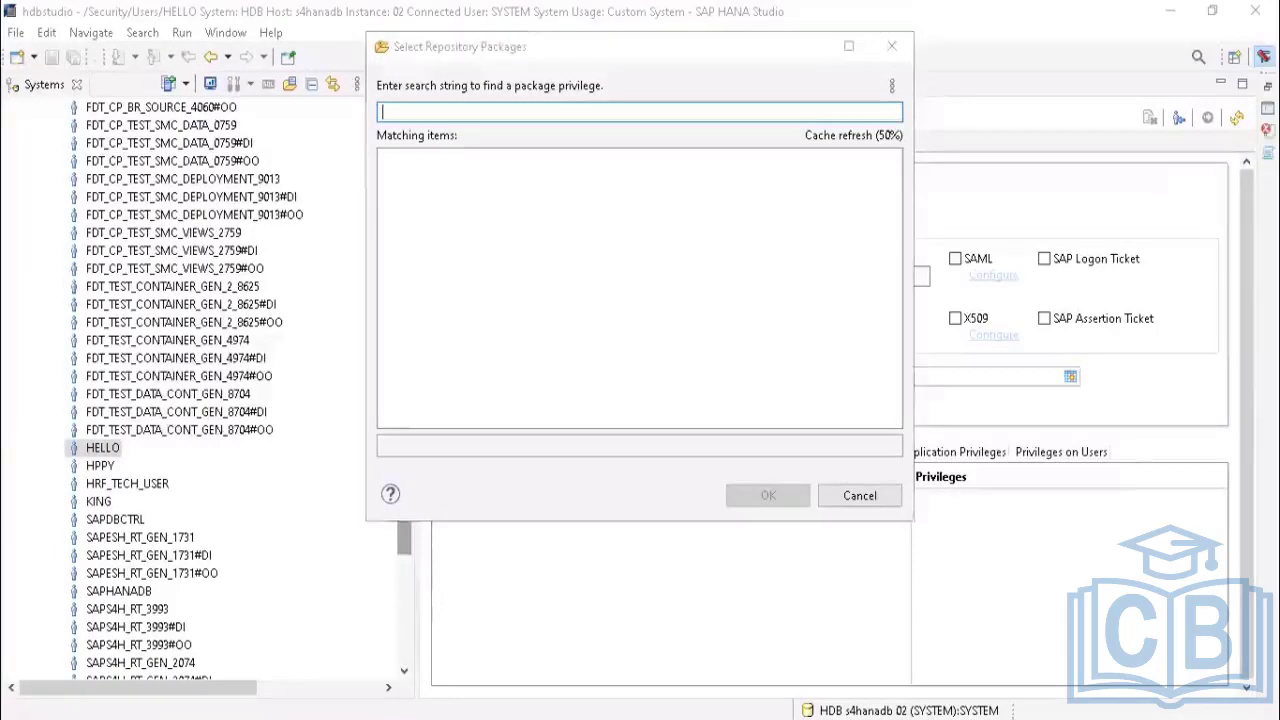
pyautogui.press('ctrl+super+o')
pyautogui.click(290, 545)
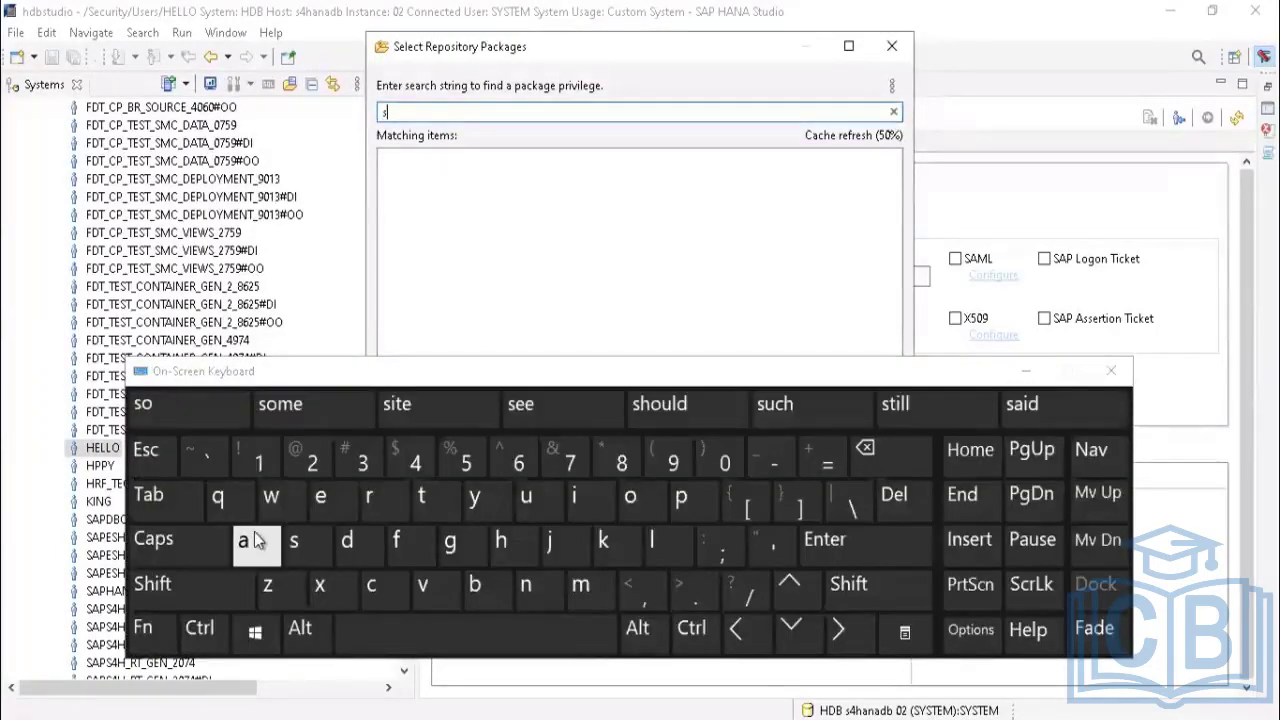
pyautogui.click(251, 540)
pyautogui.click(686, 497)
pyautogui.click(501, 541)
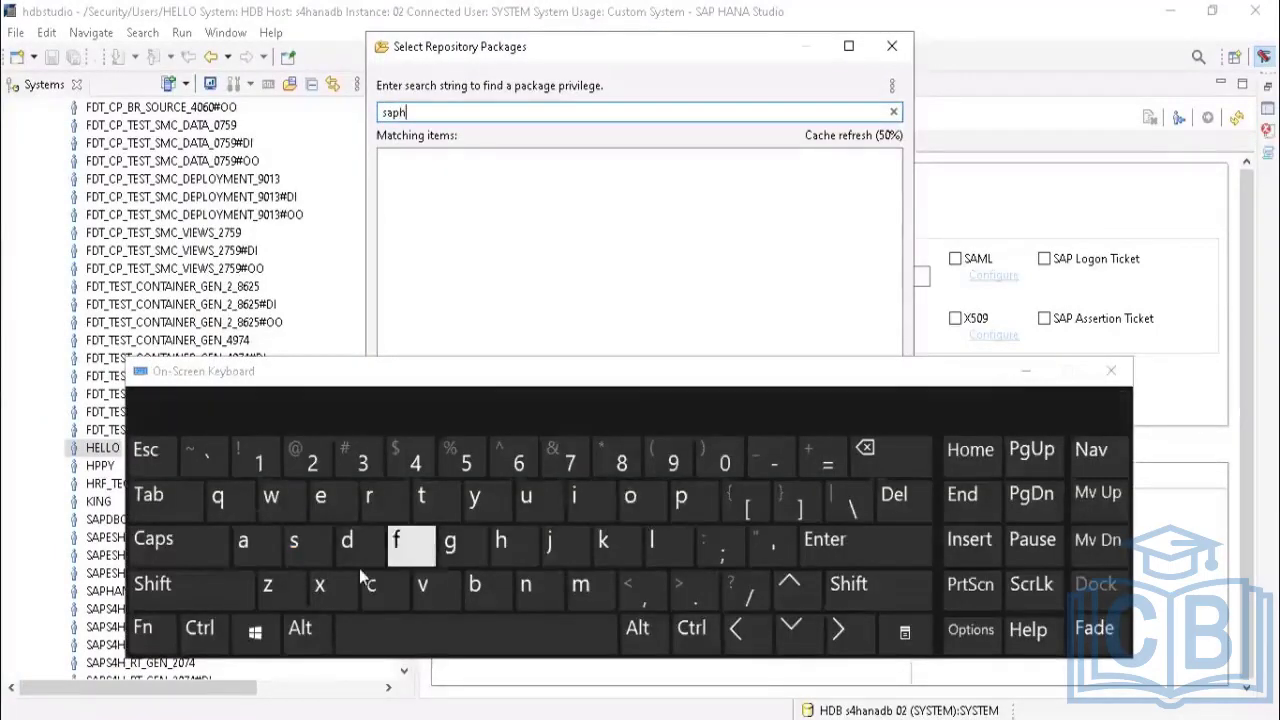
pyautogui.click(245, 542)
pyautogui.click(532, 595)
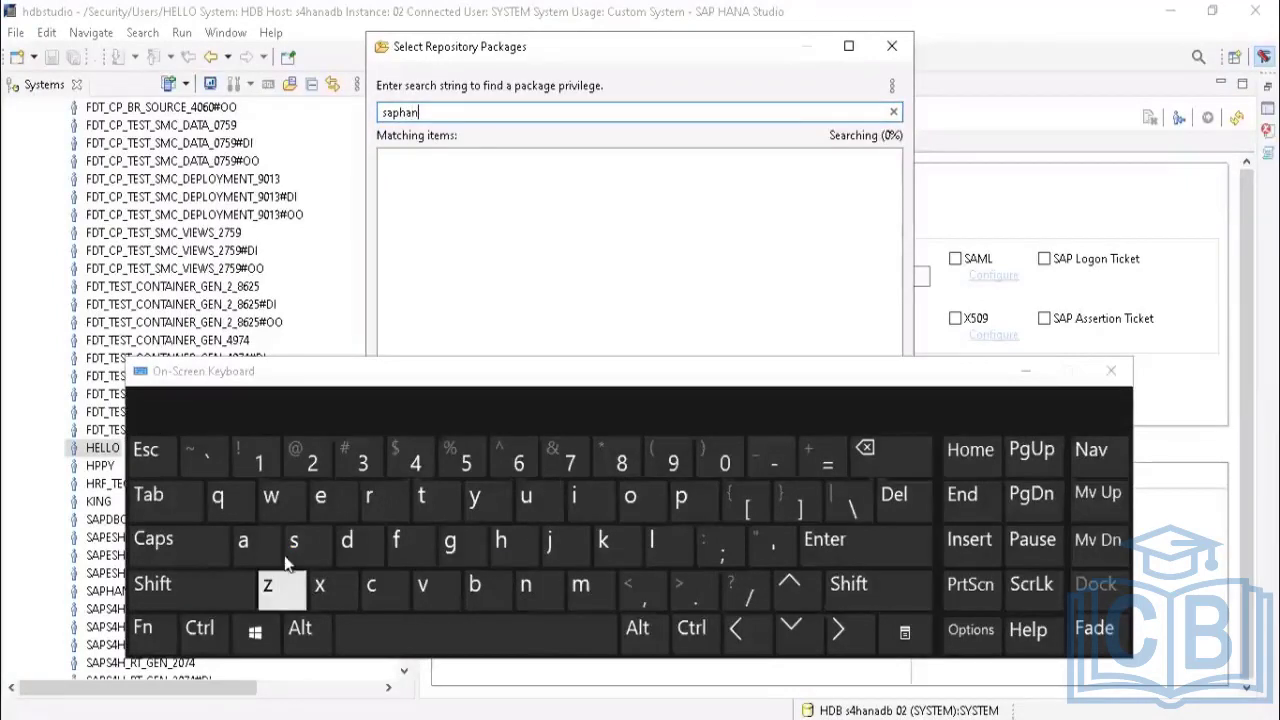
pyautogui.click(247, 542)
pyautogui.click(345, 541)
pyautogui.click(474, 585)
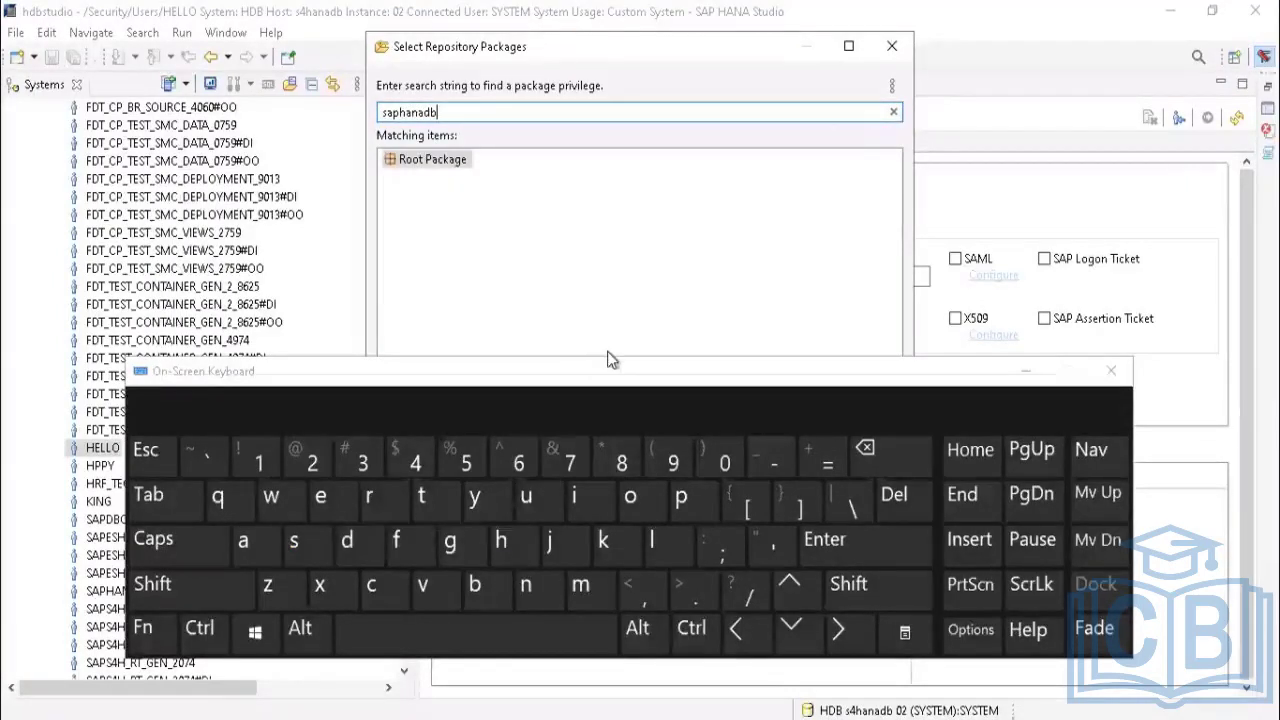
pyautogui.click(1025, 371)
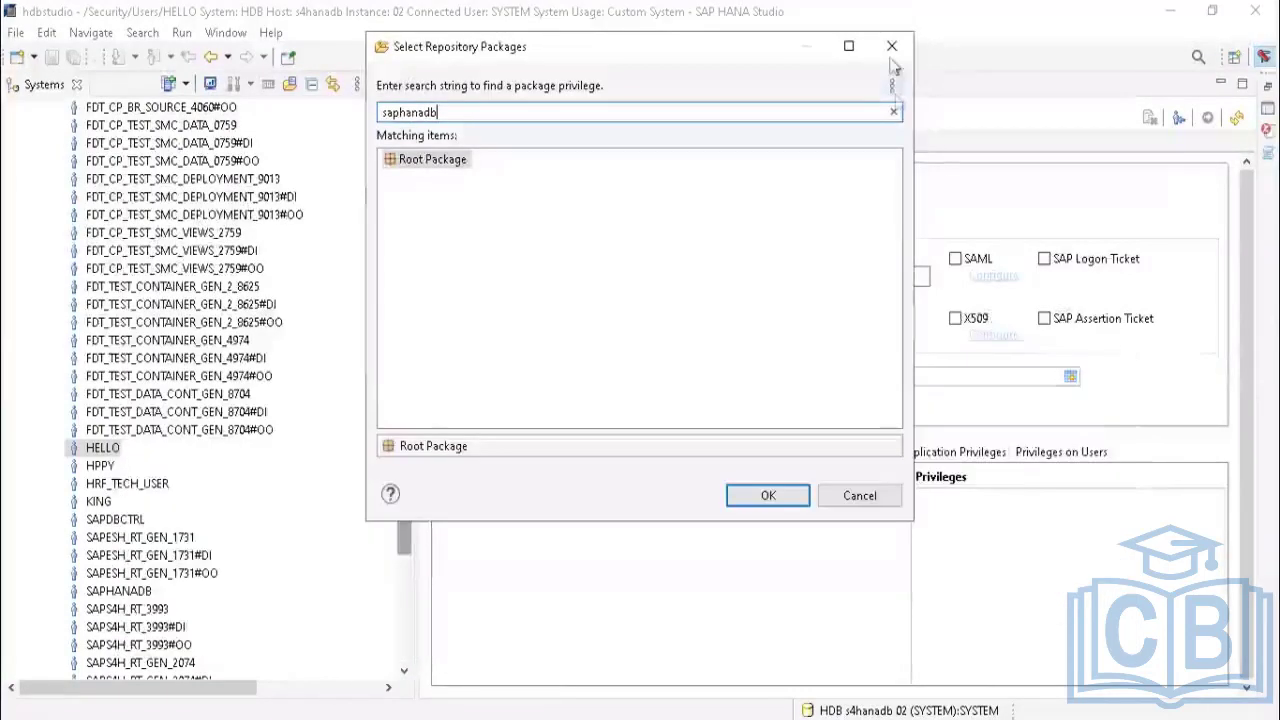
pyautogui.click(891, 46)
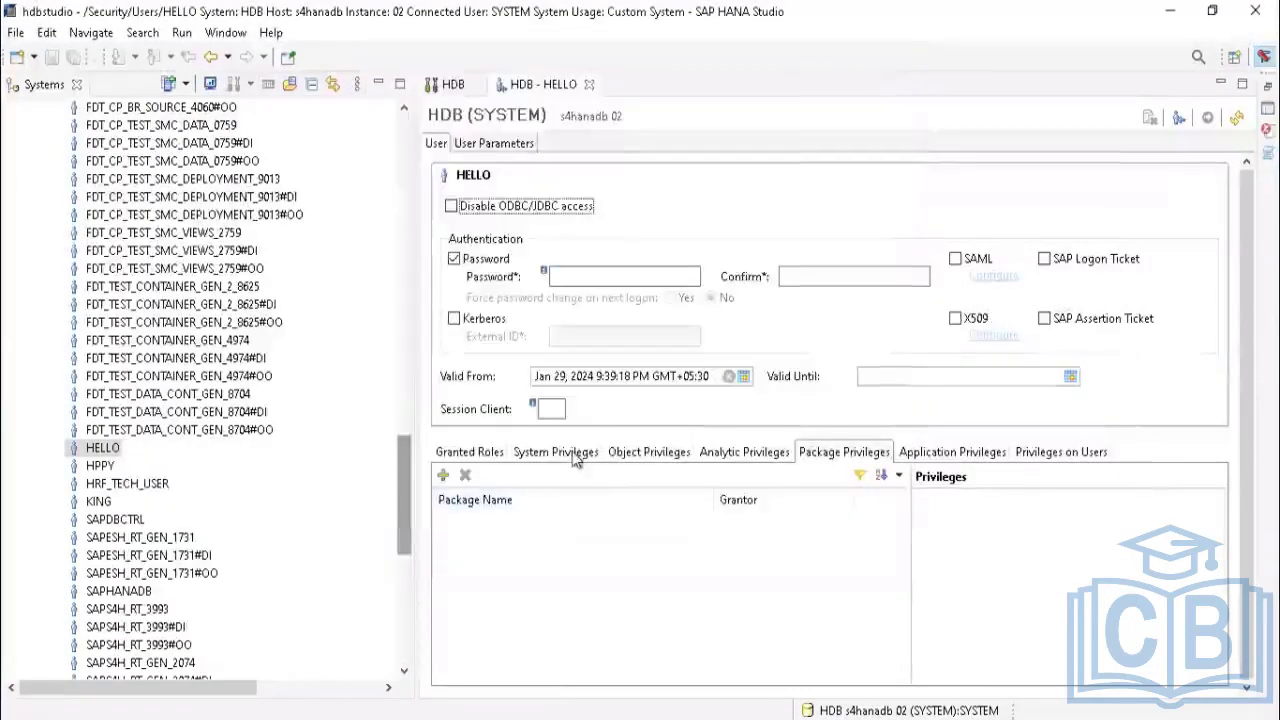
# Step: Search the catalog objects for saphanadb from HELLO's object privileges and look through the matching items
pyautogui.click(645, 455)
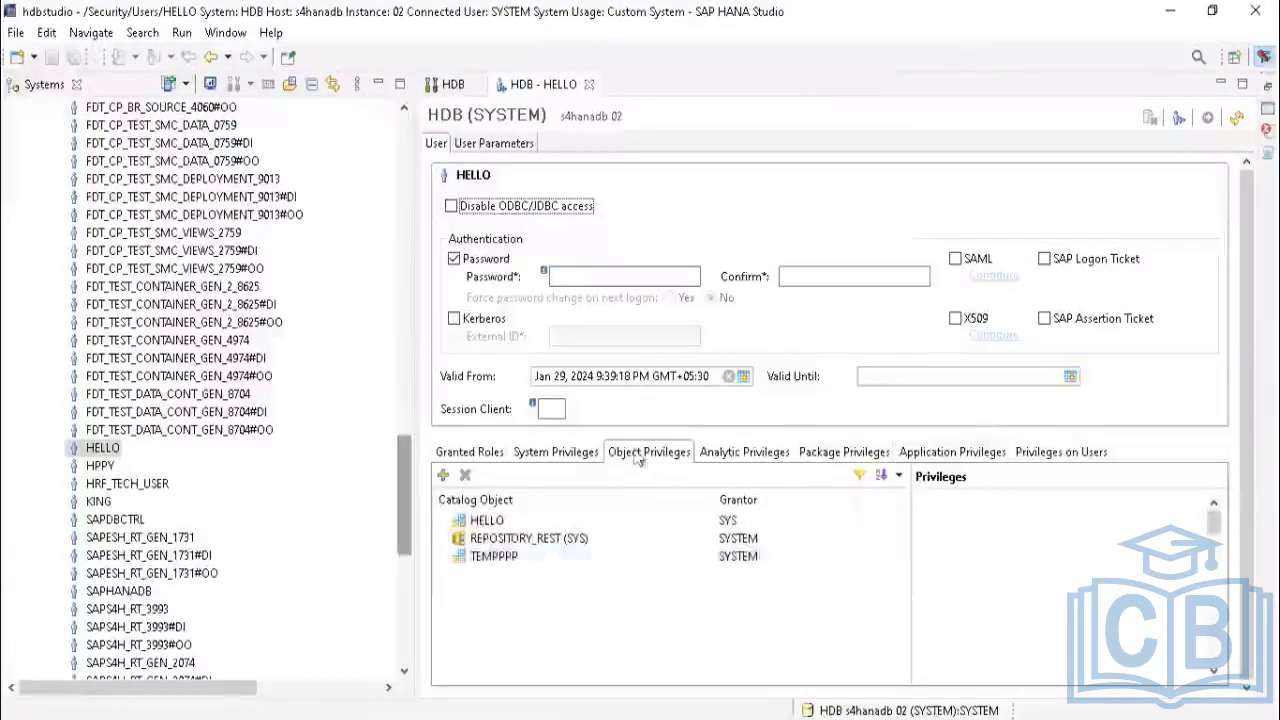
pyautogui.click(444, 479)
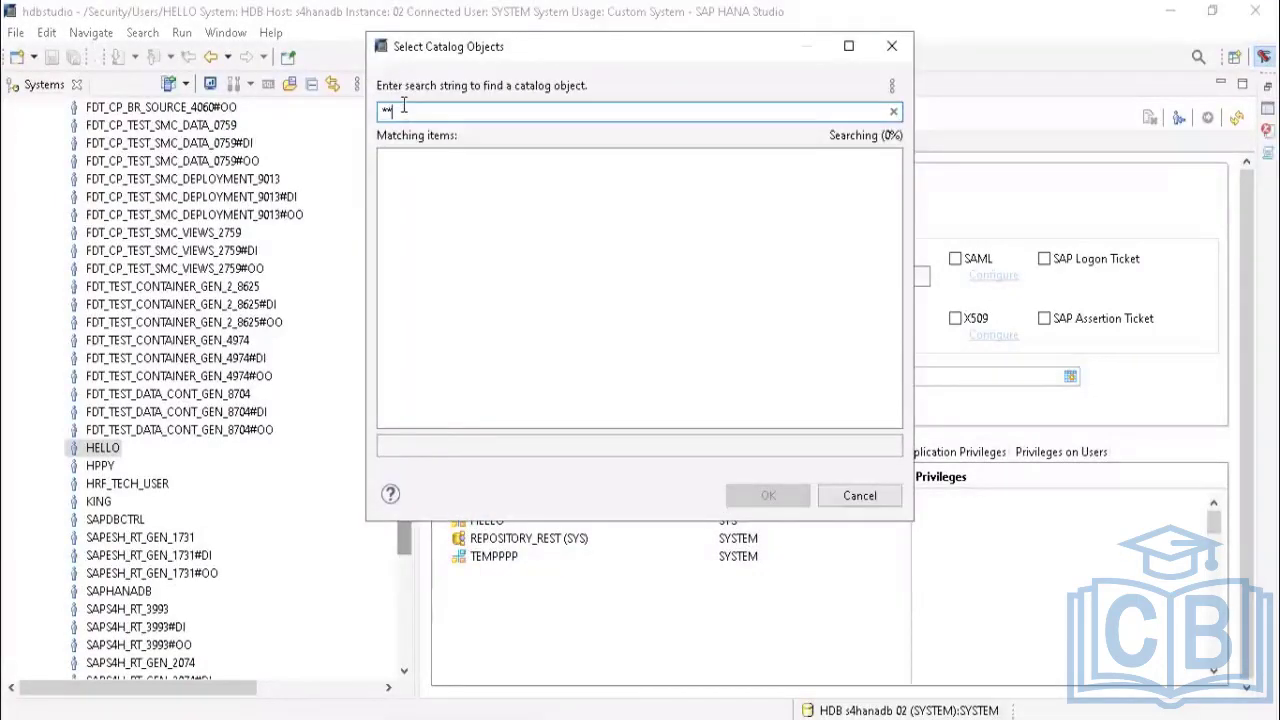
pyautogui.click(632, 717)
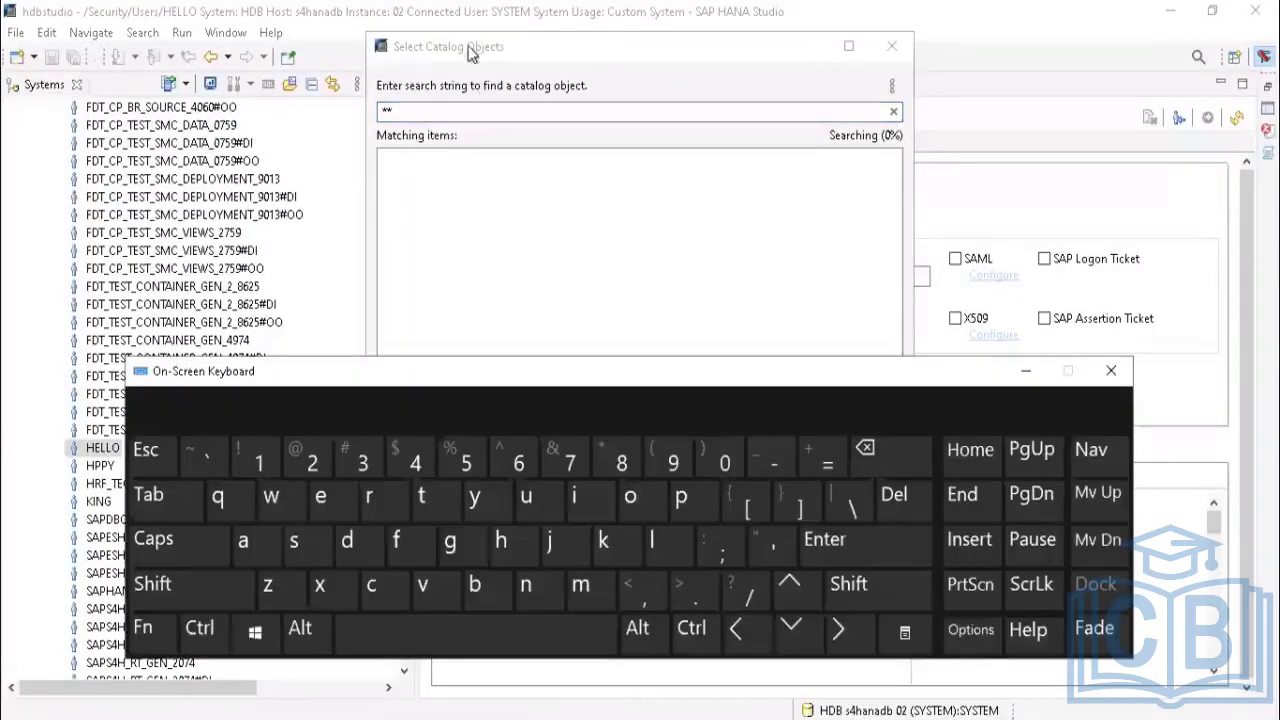
pyautogui.click(480, 112)
pyautogui.click(867, 447)
pyautogui.click(867, 447)
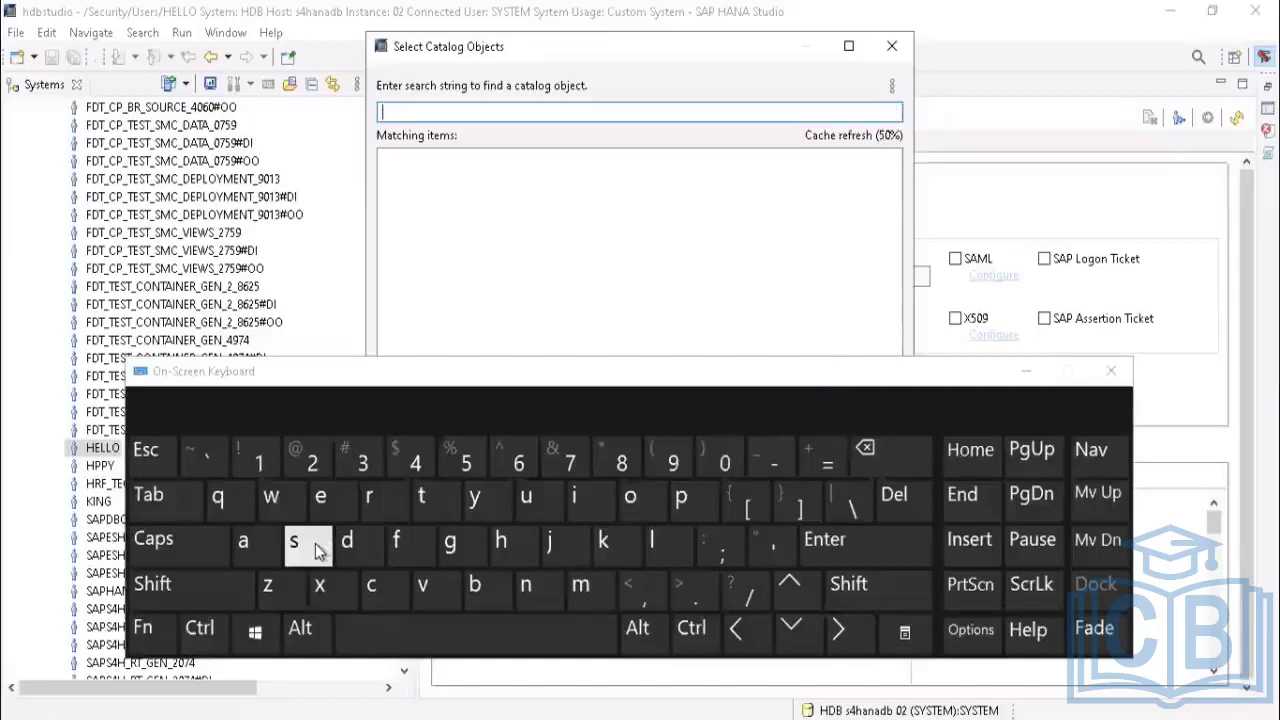
pyautogui.click(294, 541)
pyautogui.click(257, 541)
pyautogui.click(681, 497)
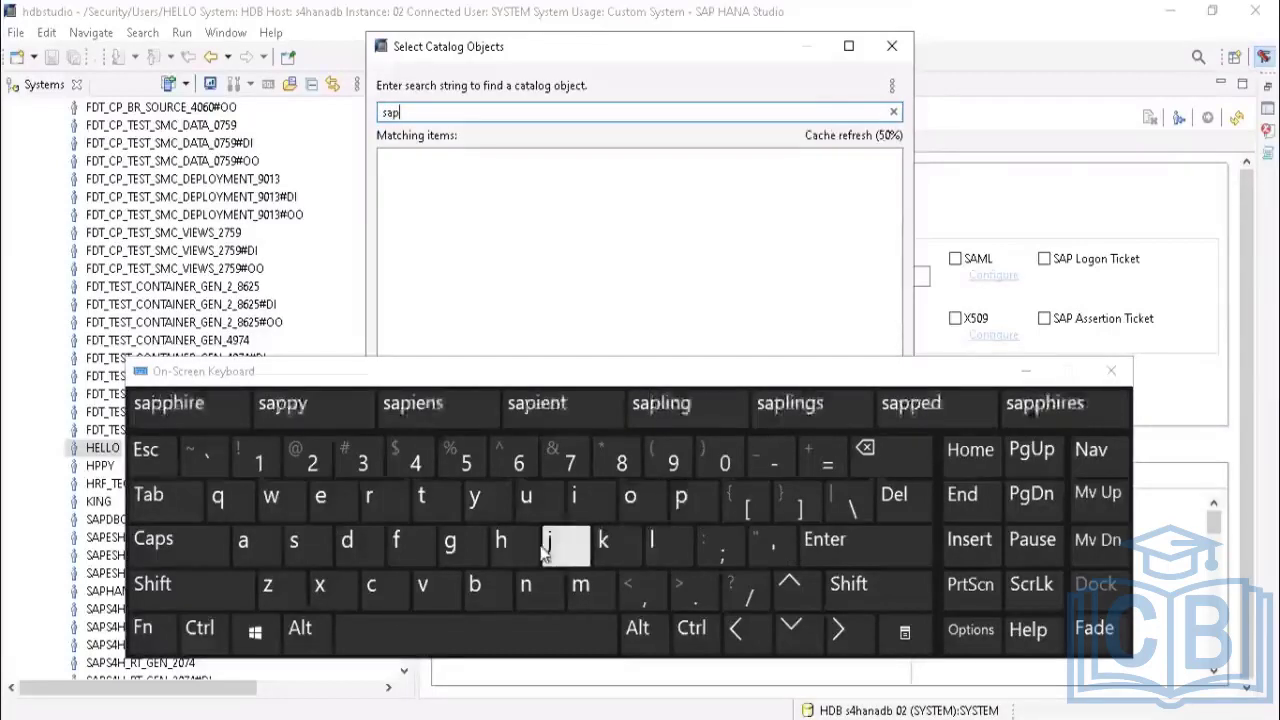
pyautogui.click(496, 558)
pyautogui.click(257, 545)
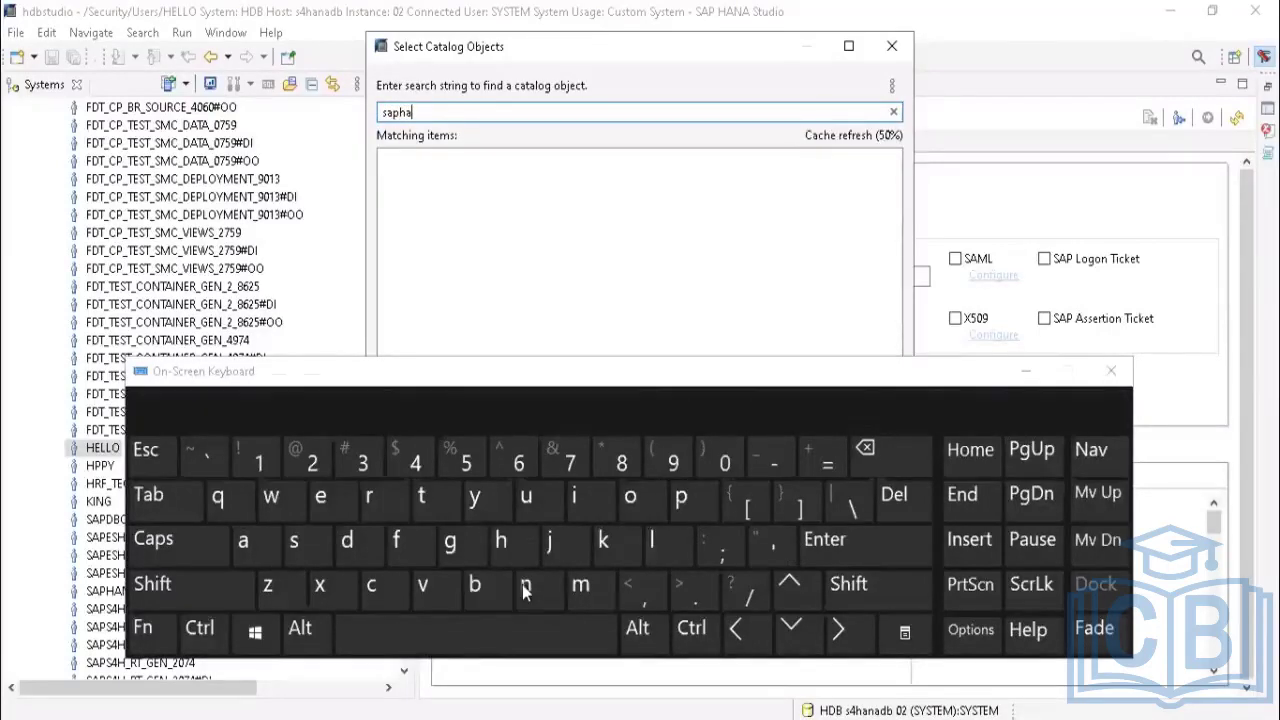
pyautogui.click(530, 590)
pyautogui.click(243, 541)
pyautogui.click(347, 541)
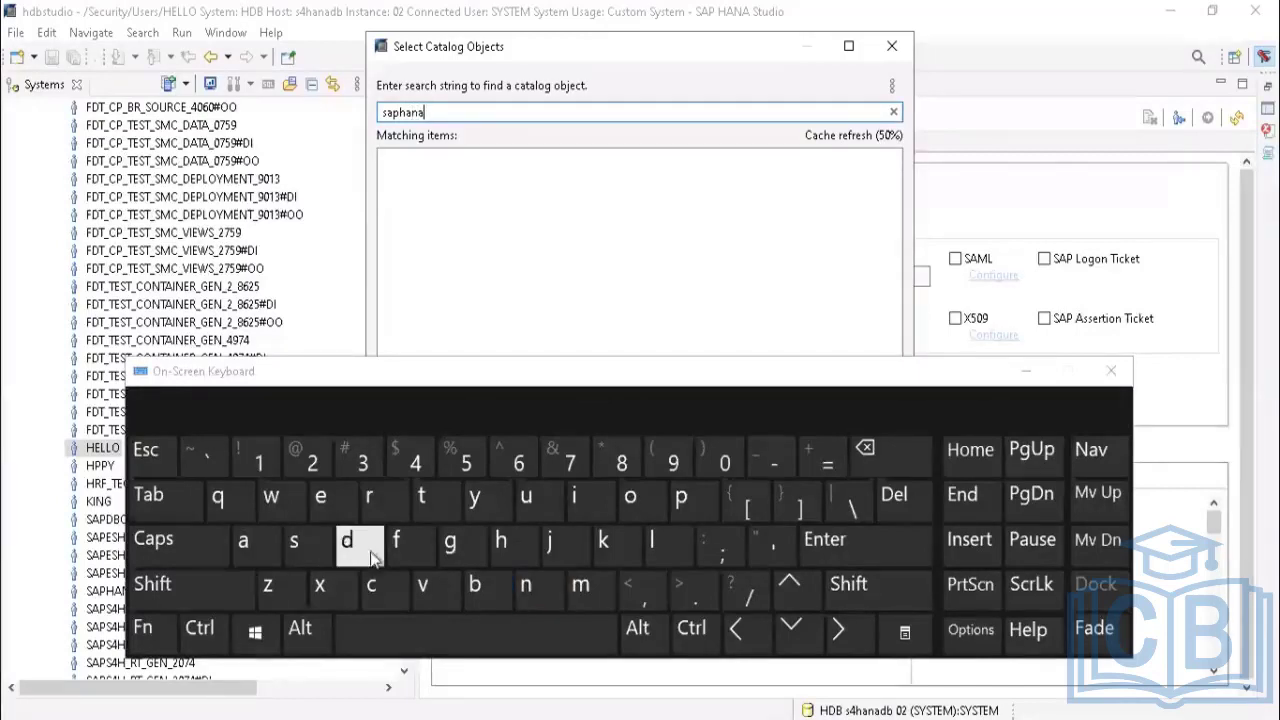
pyautogui.click(474, 585)
pyautogui.click(1025, 371)
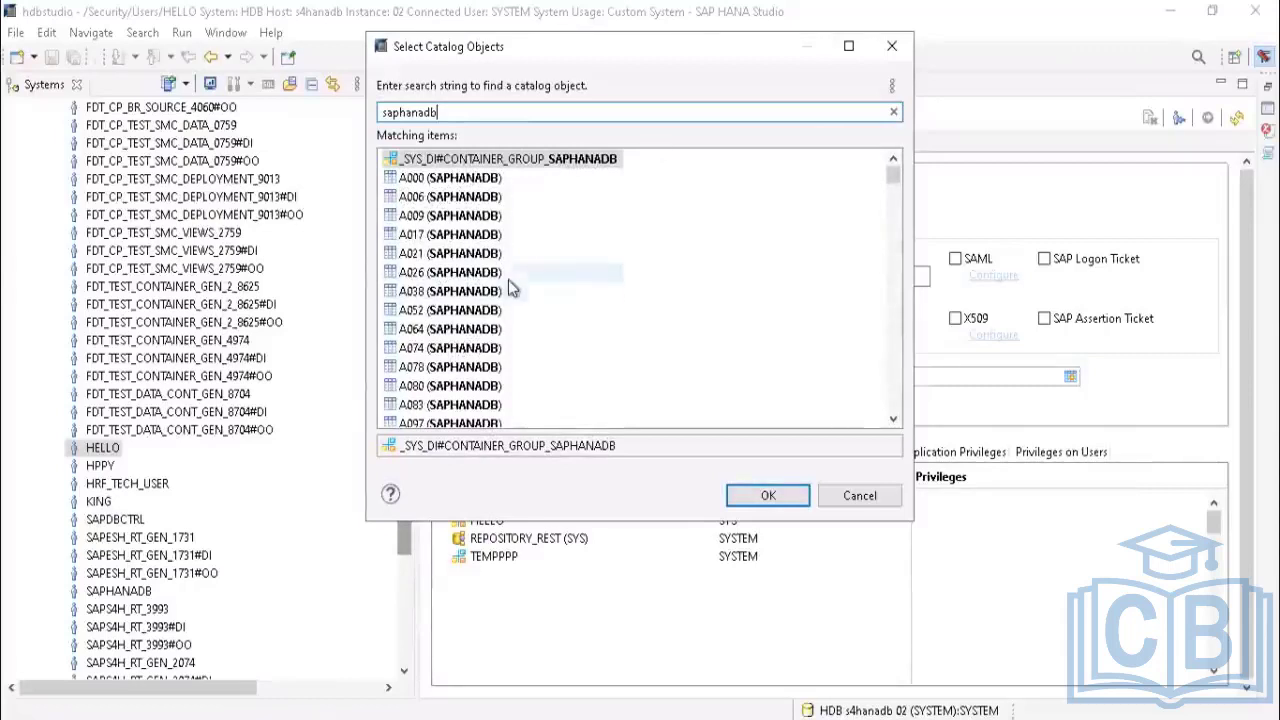
pyautogui.scroll(-6, 510, 285)
pyautogui.scroll(6, 509, 285)
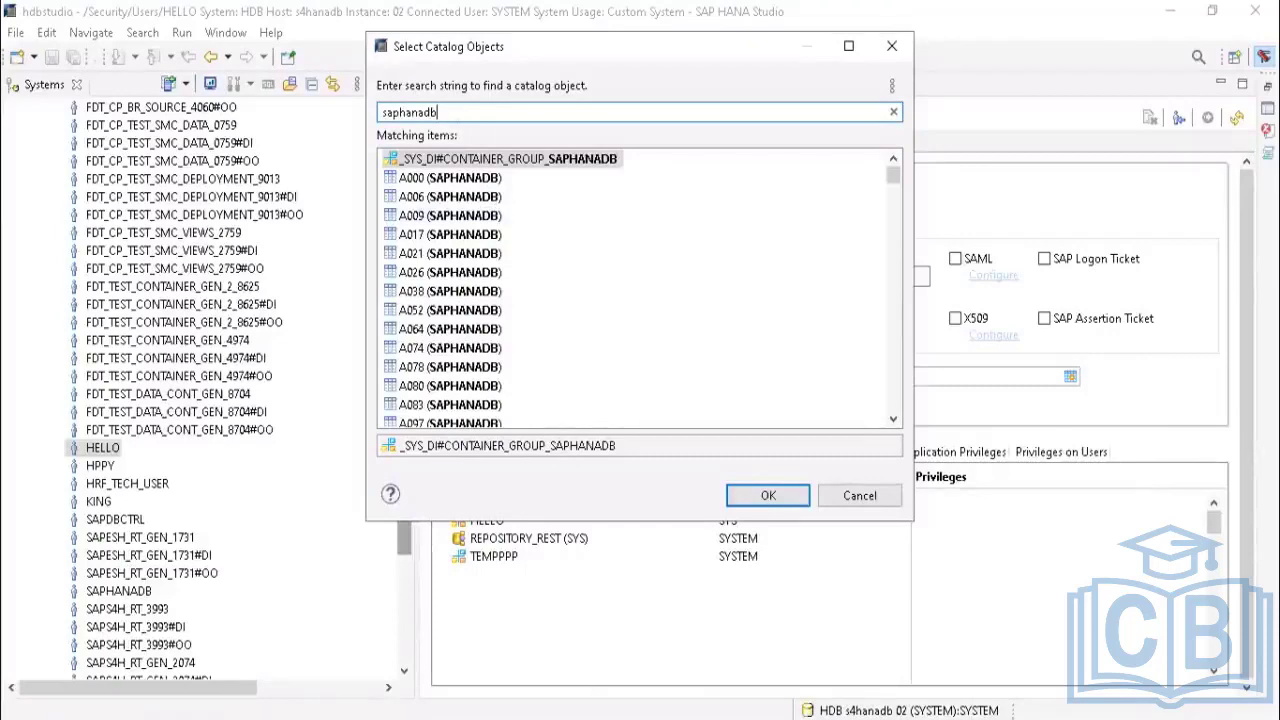
# Step: Replace the catalog object search string with SAPHANA in capital letters
pyautogui.press('ctrl+super+o')
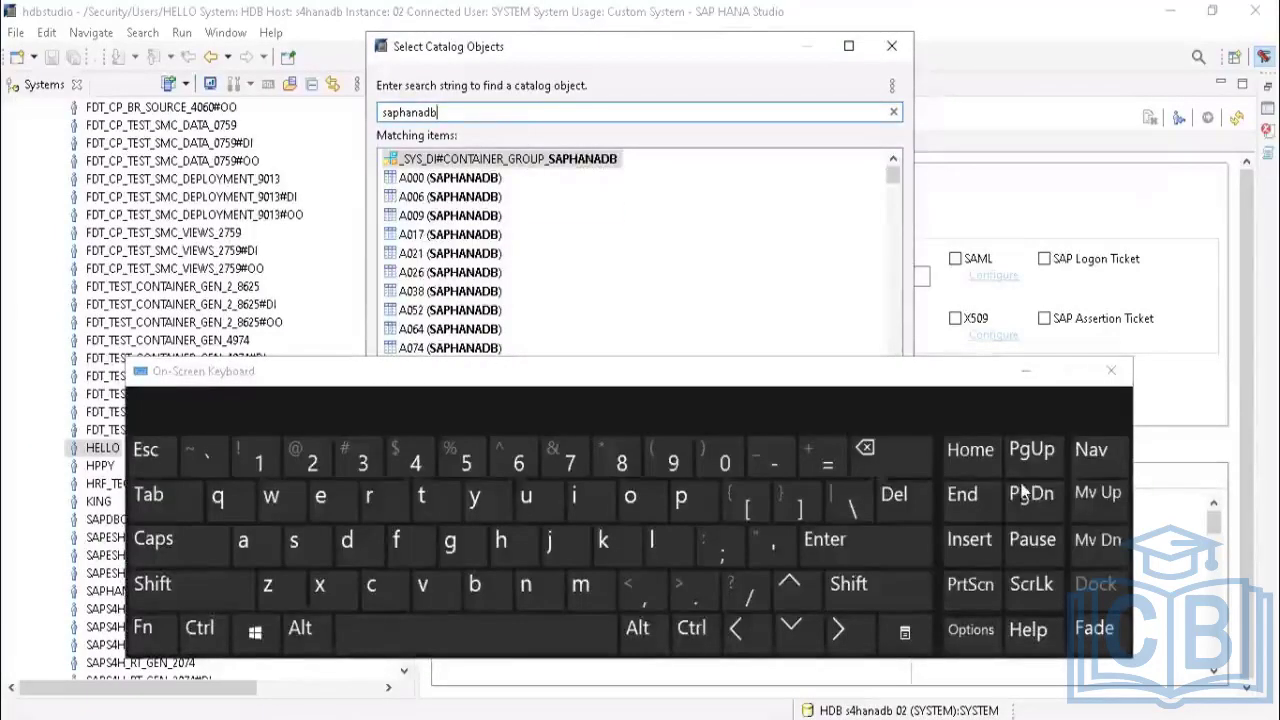
pyautogui.moveTo(906, 455); pyautogui.dragTo(906, 455)
pyautogui.click(164, 550)
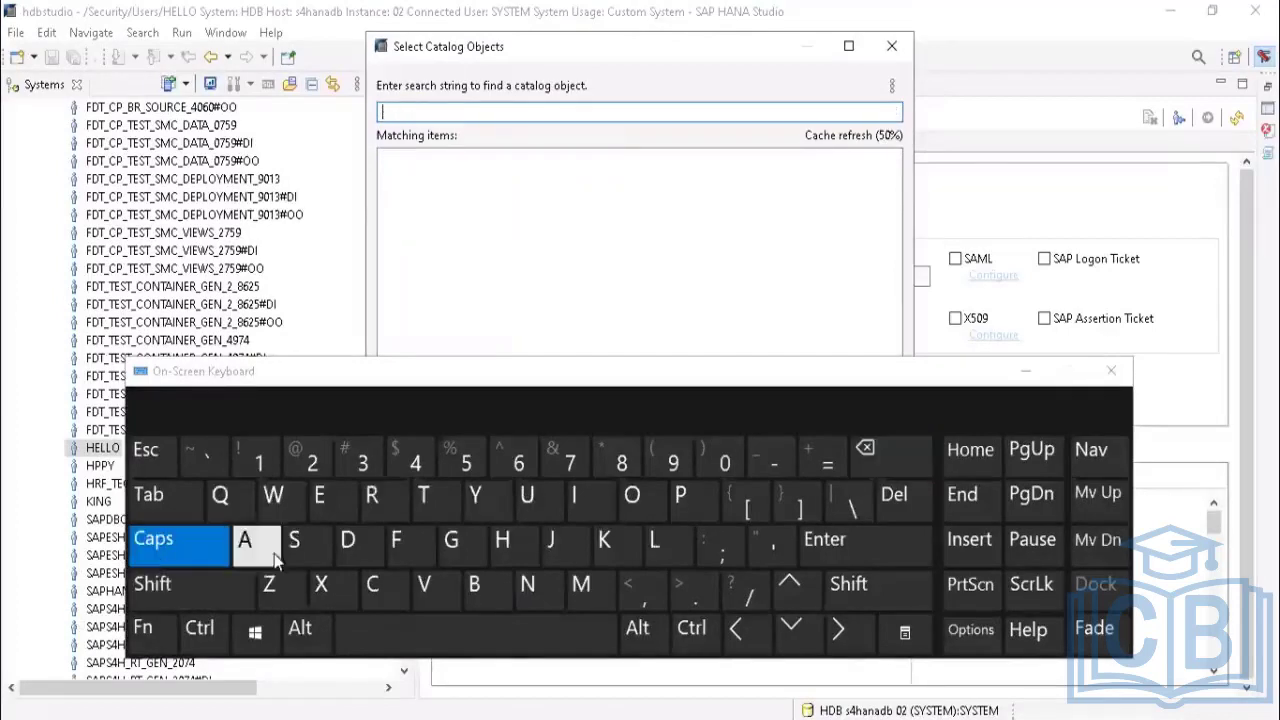
pyautogui.click(294, 543)
pyautogui.click(245, 543)
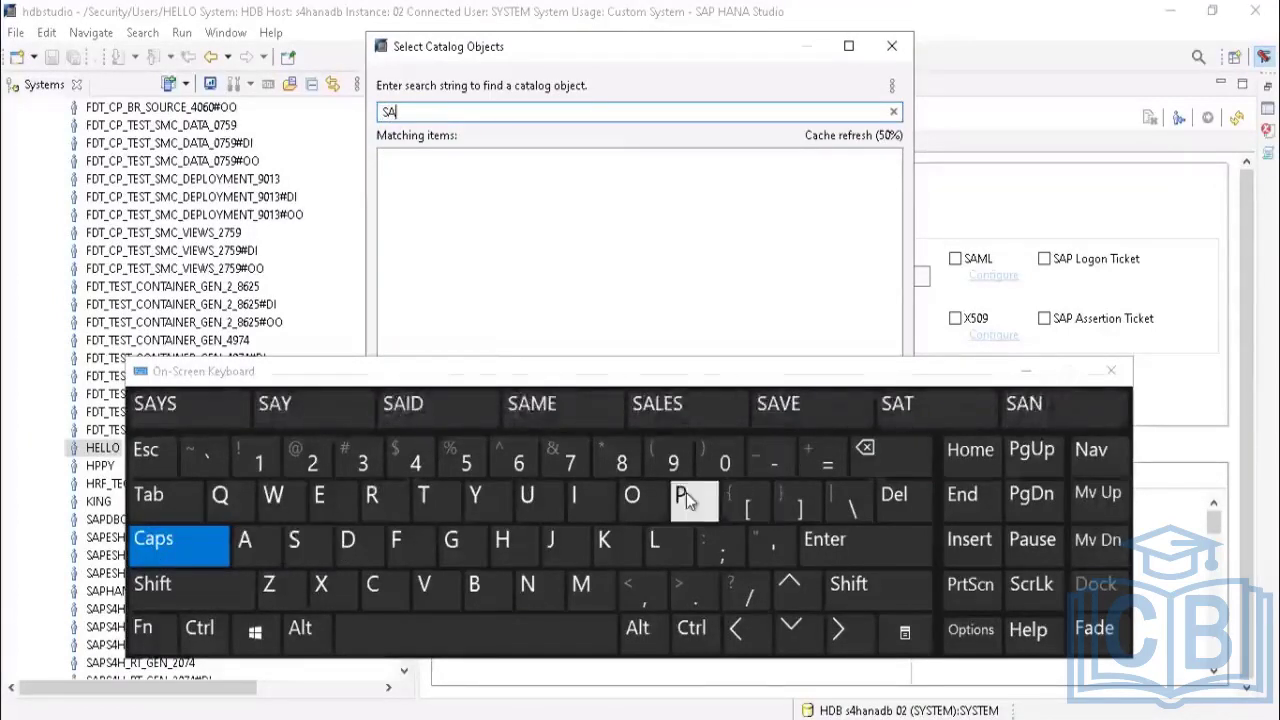
pyautogui.click(685, 498)
pyautogui.click(503, 541)
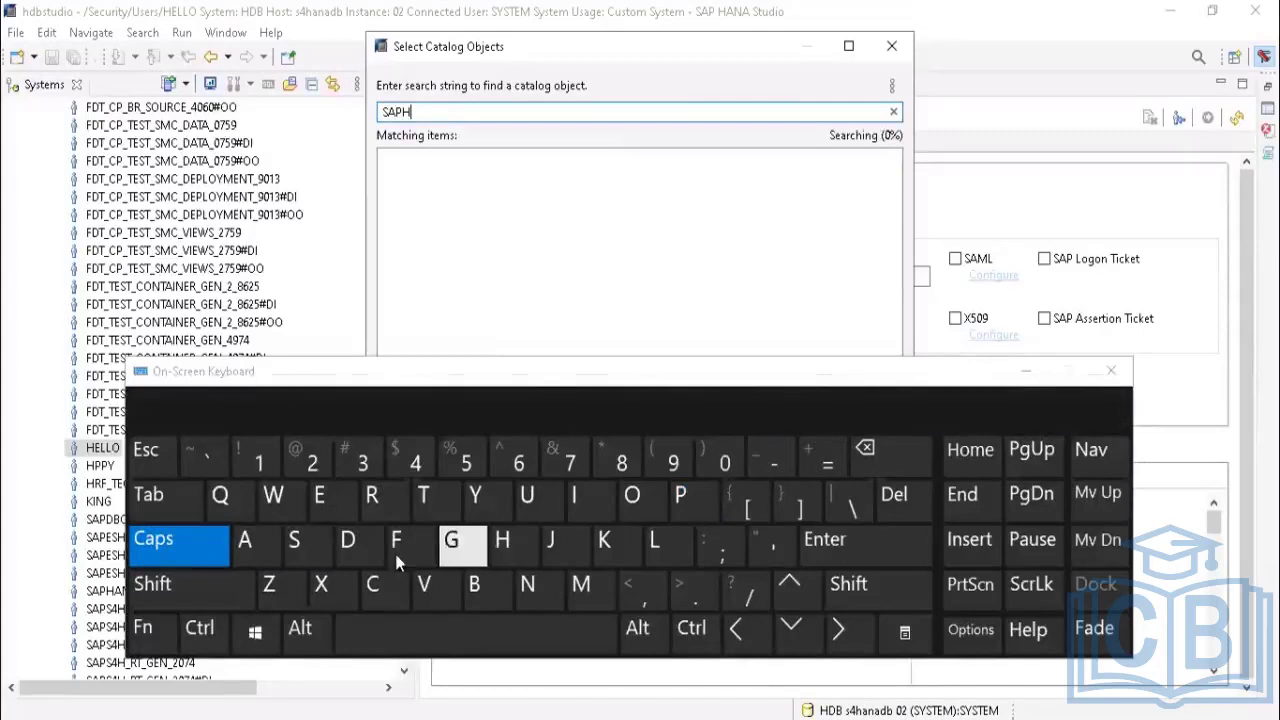
pyautogui.click(250, 545)
pyautogui.click(528, 587)
pyautogui.click(247, 543)
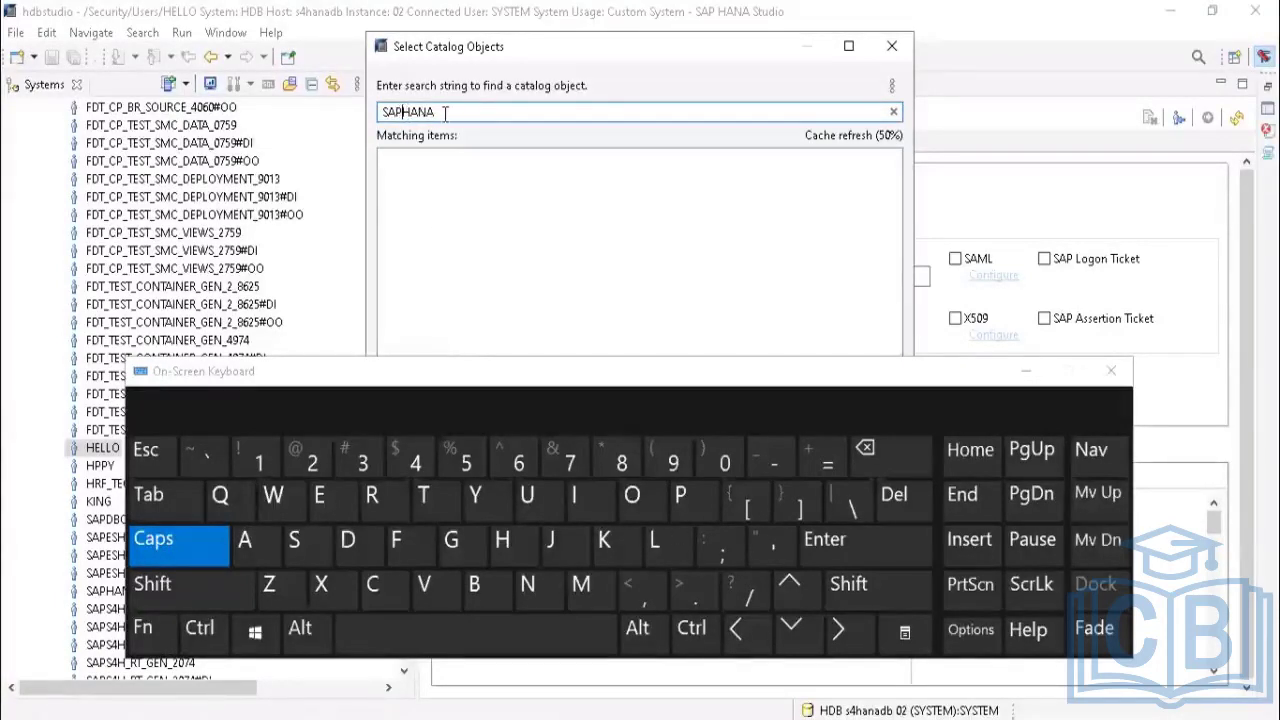
# Step: Search the catalog objects for SYSTEMDB instead, and close the selection without adding anything
pyautogui.moveTo(423, 112); pyautogui.dragTo(381, 113)
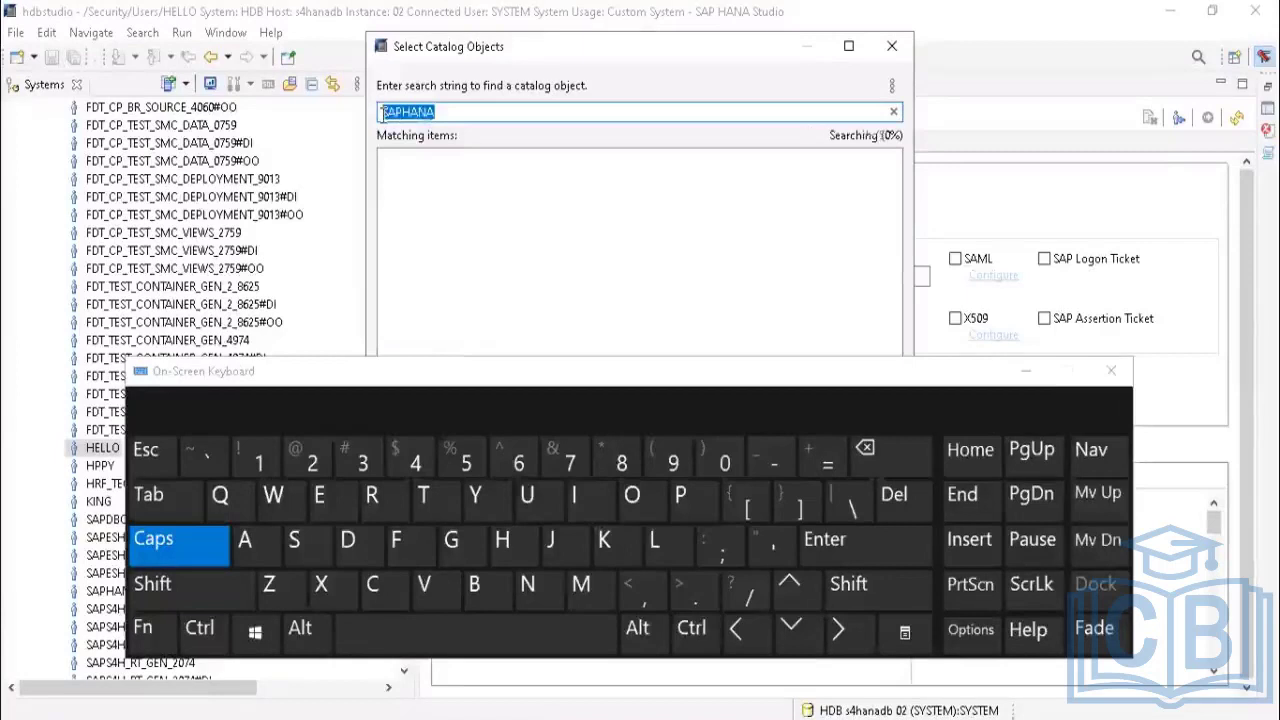
pyautogui.click(866, 449)
pyautogui.click(304, 542)
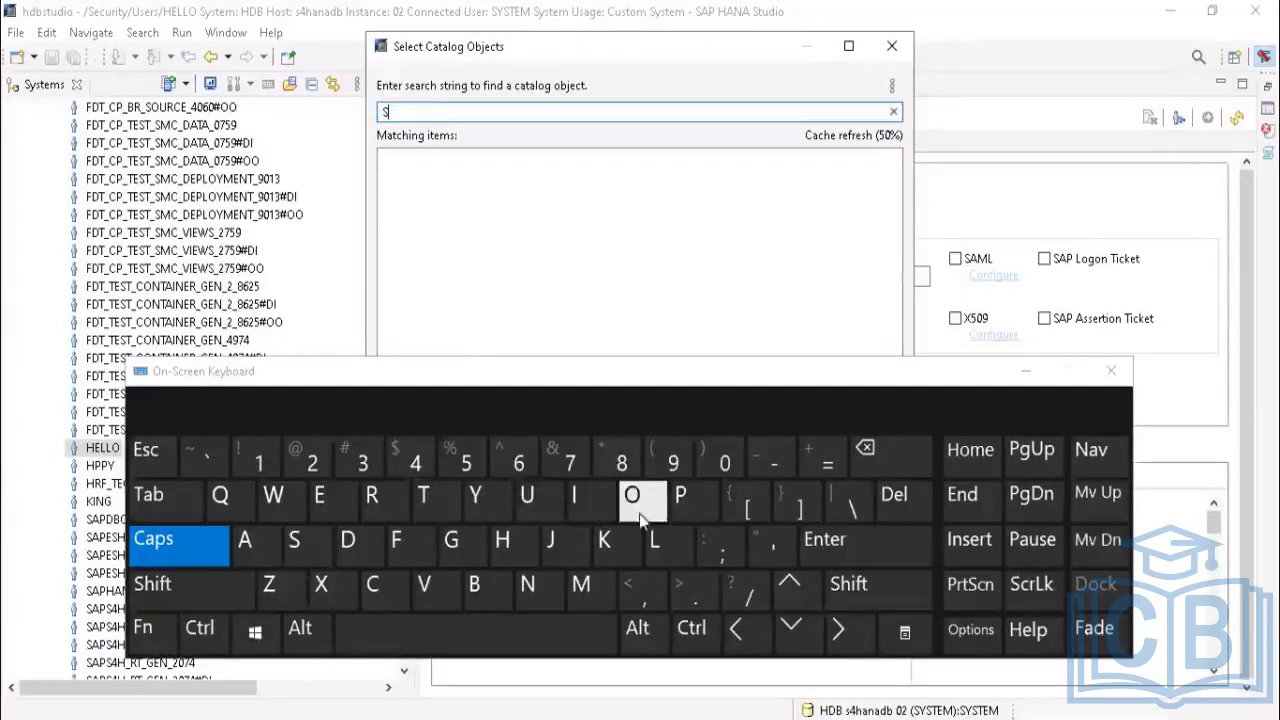
pyautogui.click(475, 495)
pyautogui.click(310, 548)
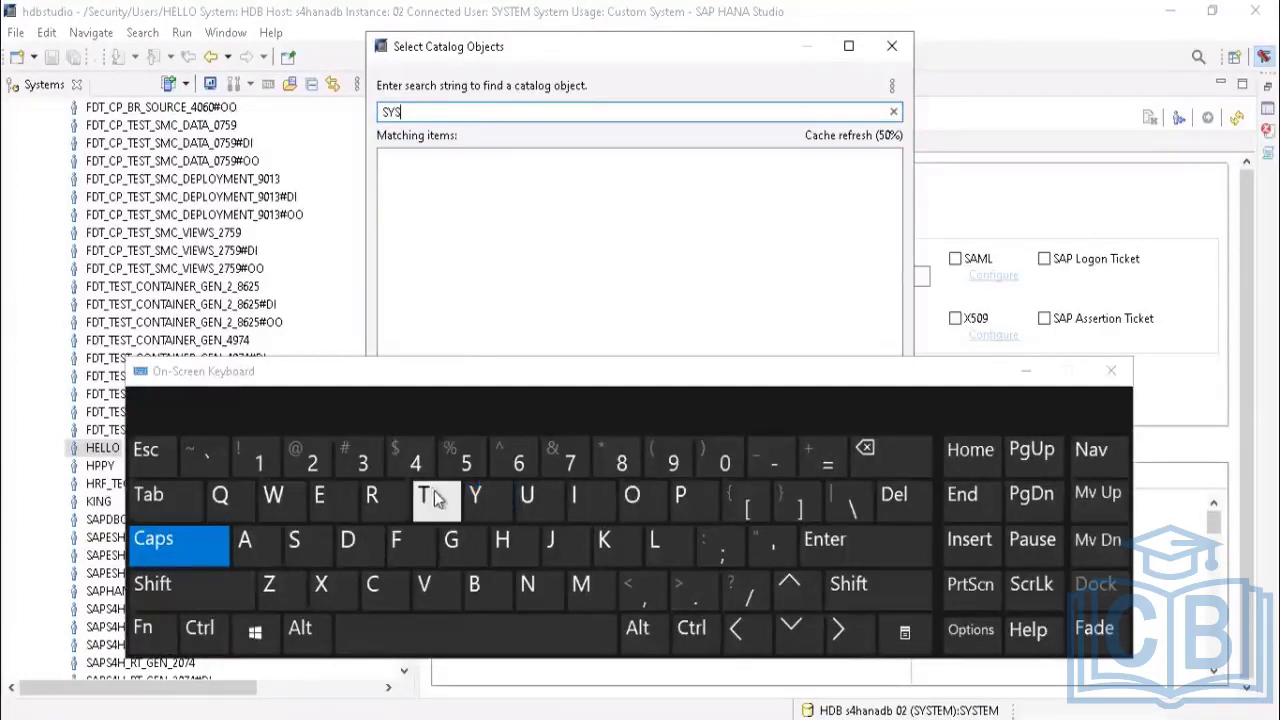
pyautogui.click(430, 497)
pyautogui.click(335, 500)
pyautogui.click(581, 584)
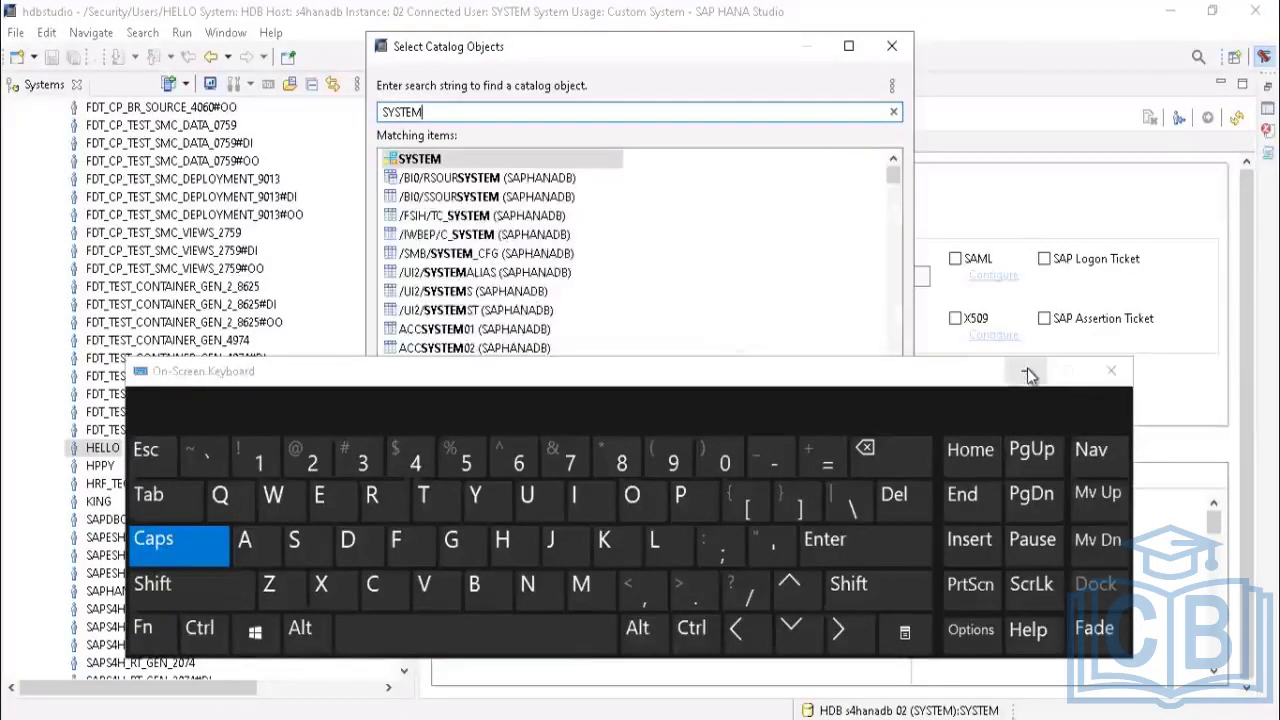
pyautogui.click(347, 539)
pyautogui.click(470, 585)
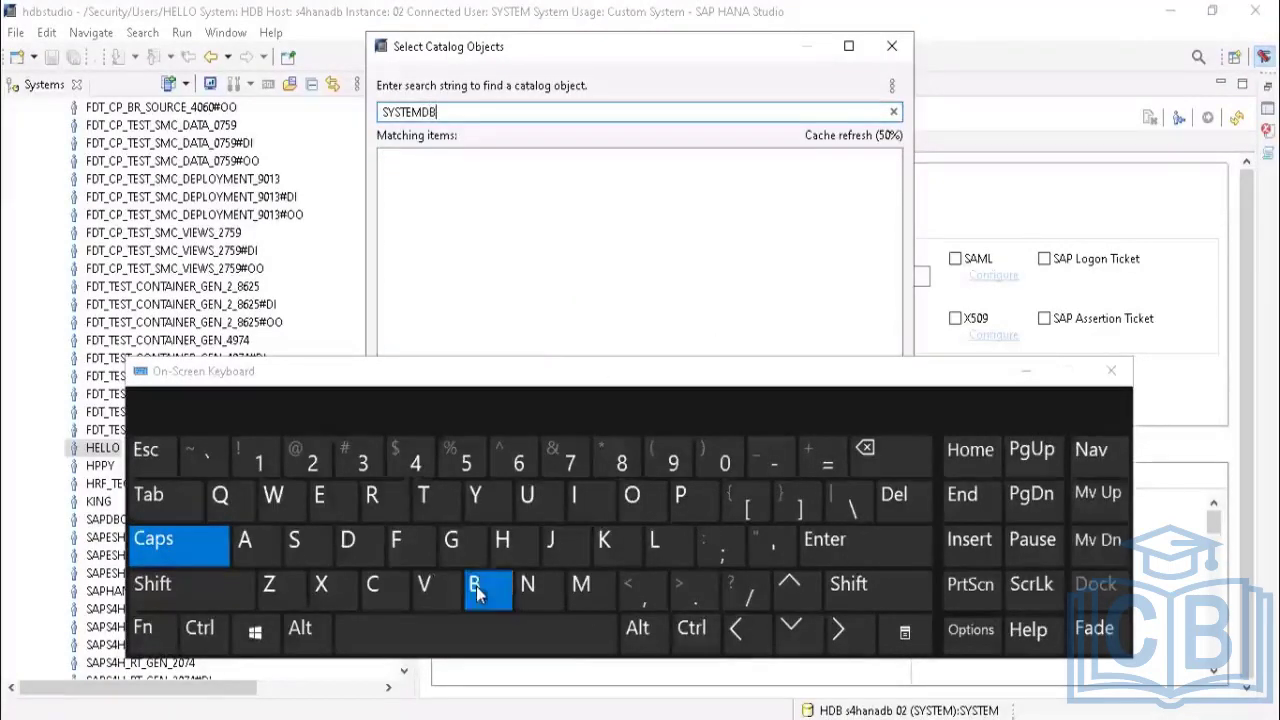
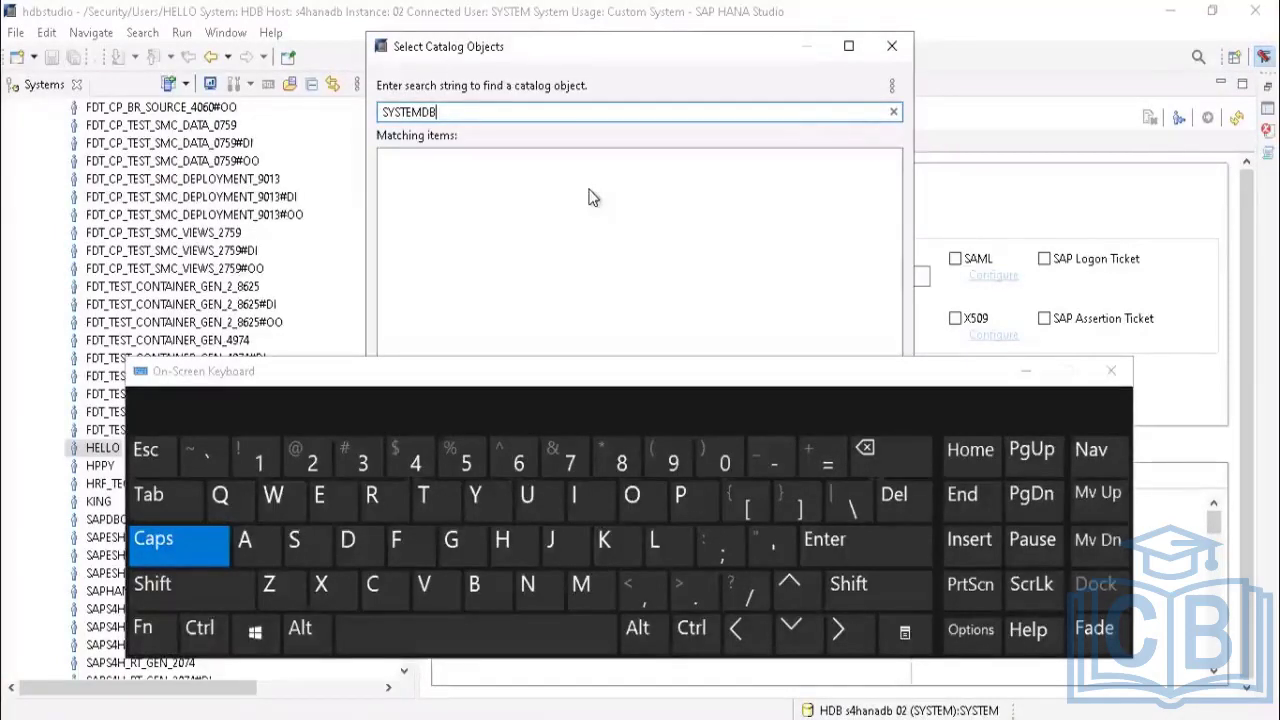
pyautogui.click(1026, 374)
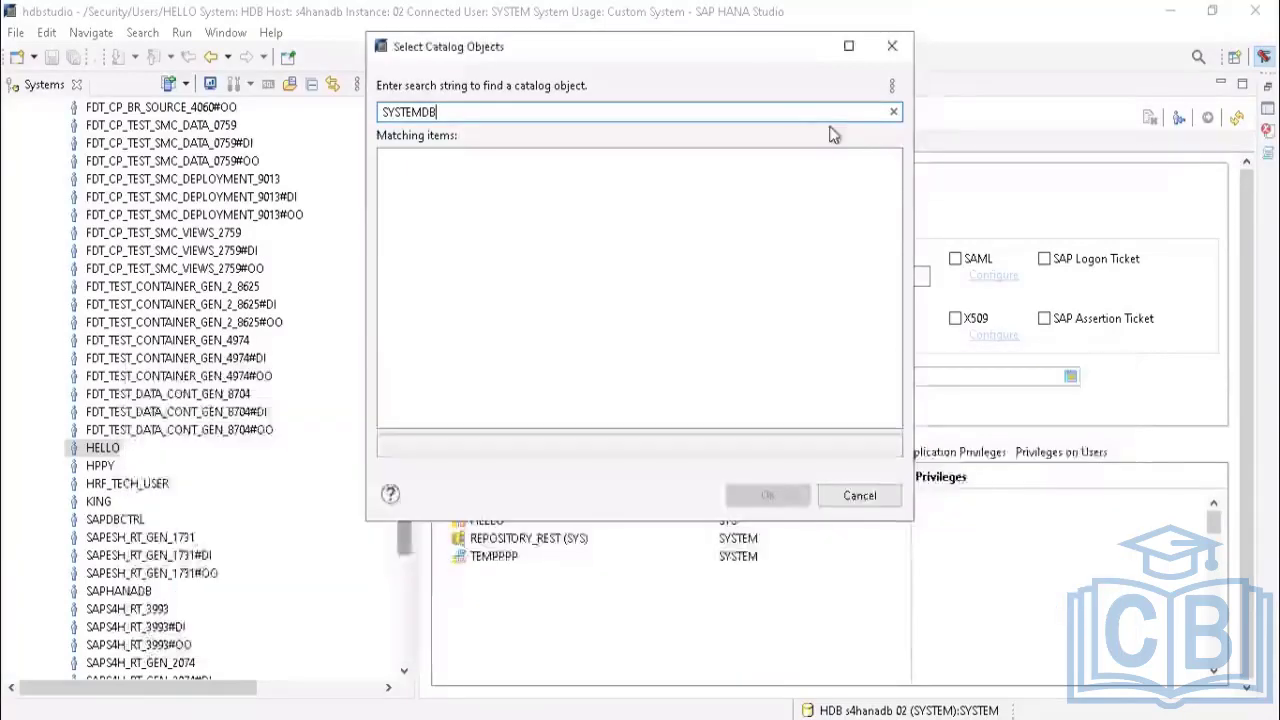
pyautogui.click(892, 46)
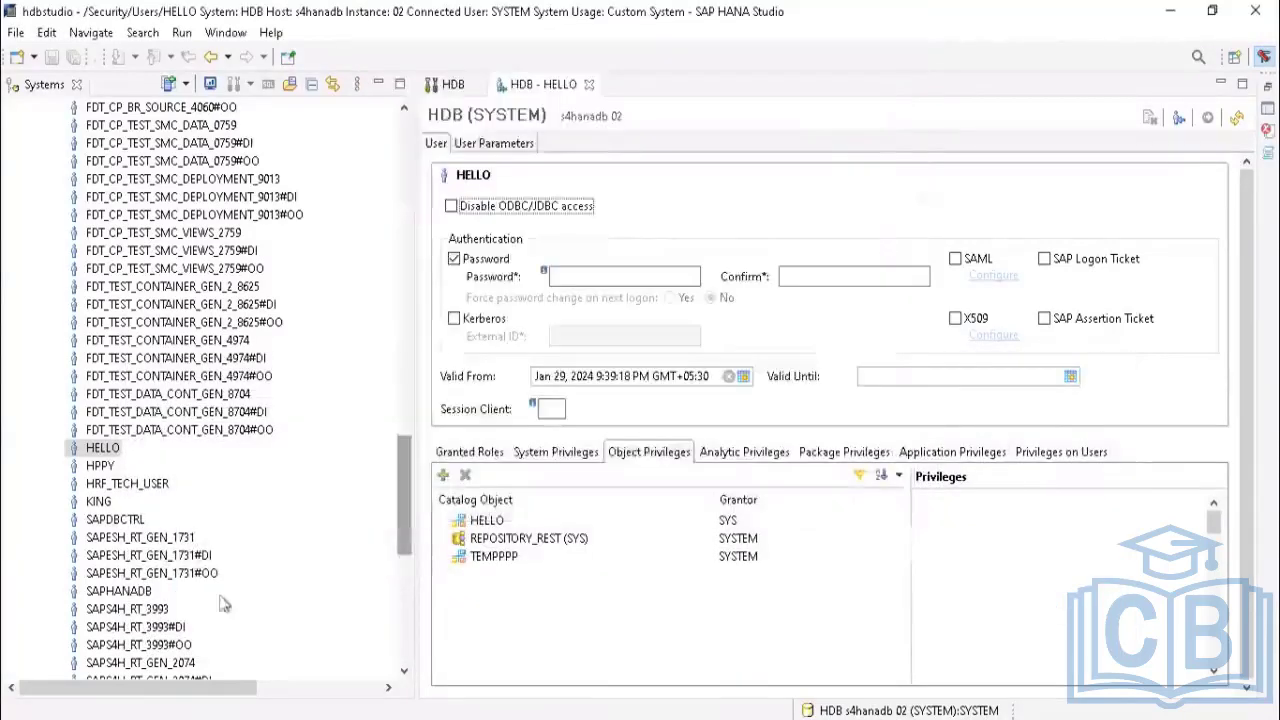
# Step: Locate the SAPHANADB schema in the catalog of HDB (SYSTEM) and expand it down to its tables
pyautogui.moveTo(405, 462); pyautogui.dragTo(405, 374)
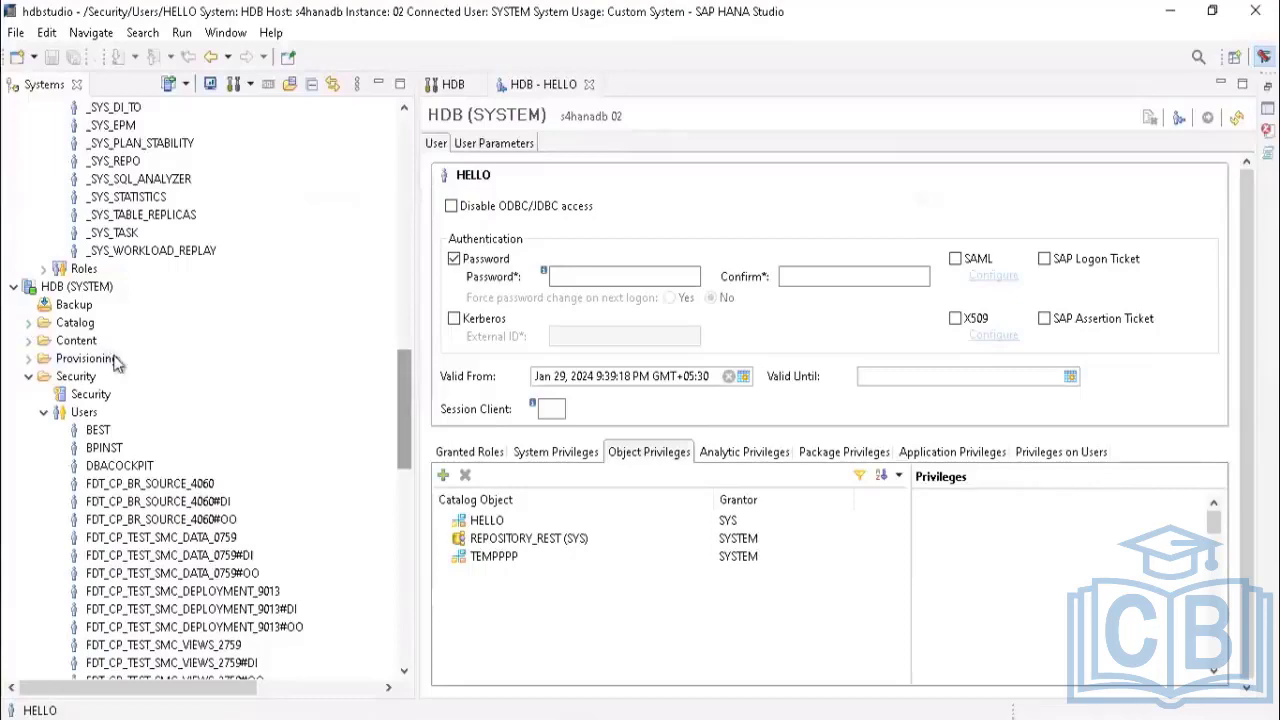
pyautogui.scroll(20, 118, 368)
pyautogui.scroll(4, 118, 368)
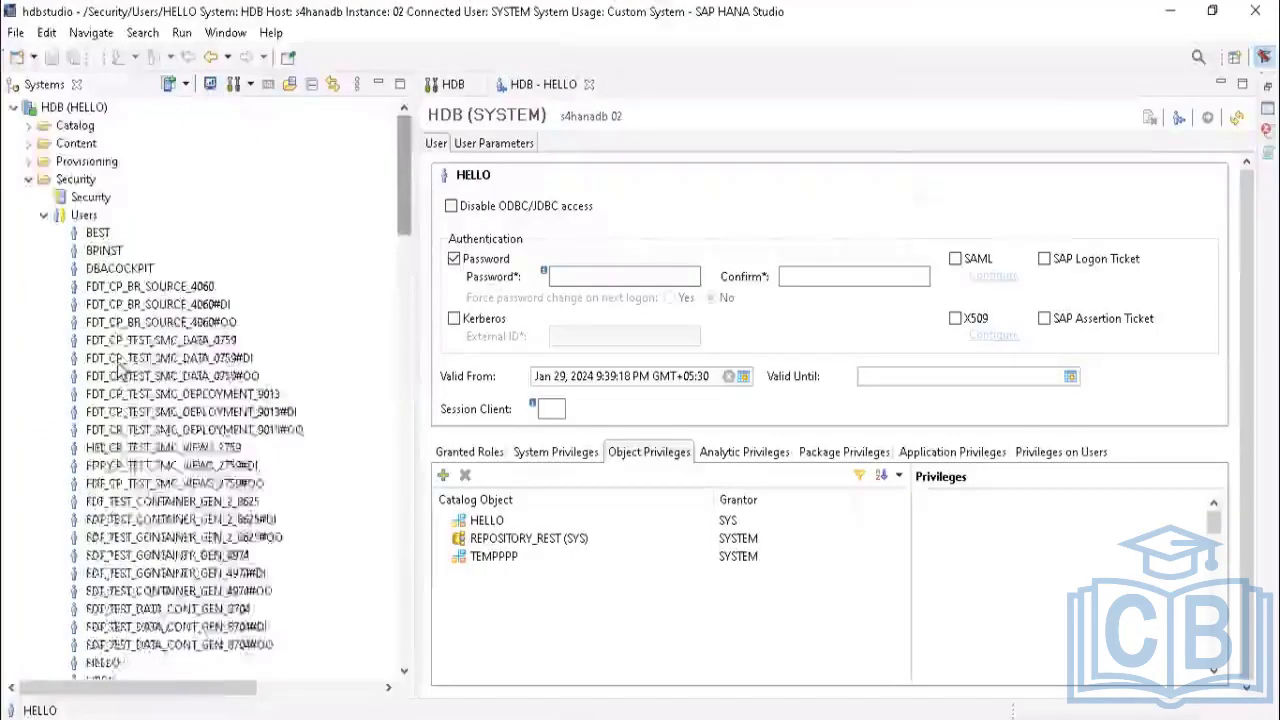
pyautogui.scroll(-15, 122, 385)
pyautogui.scroll(-5, 128, 403)
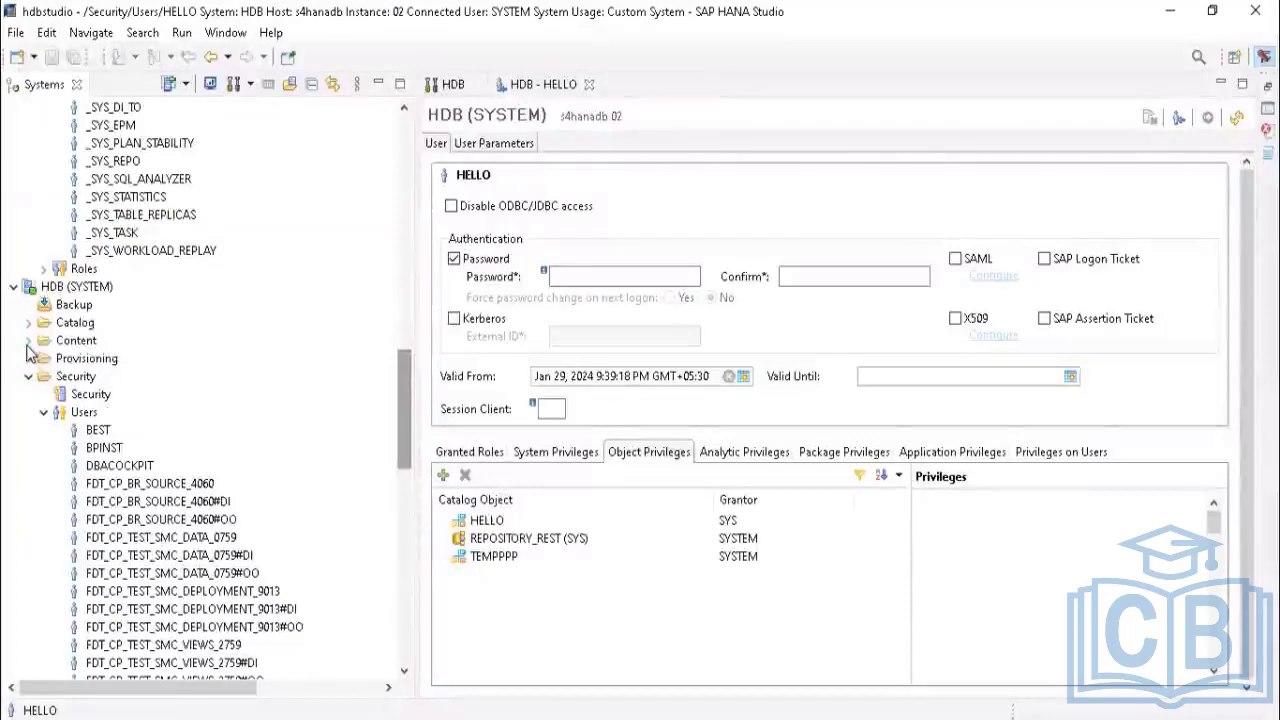
pyautogui.click(26, 325)
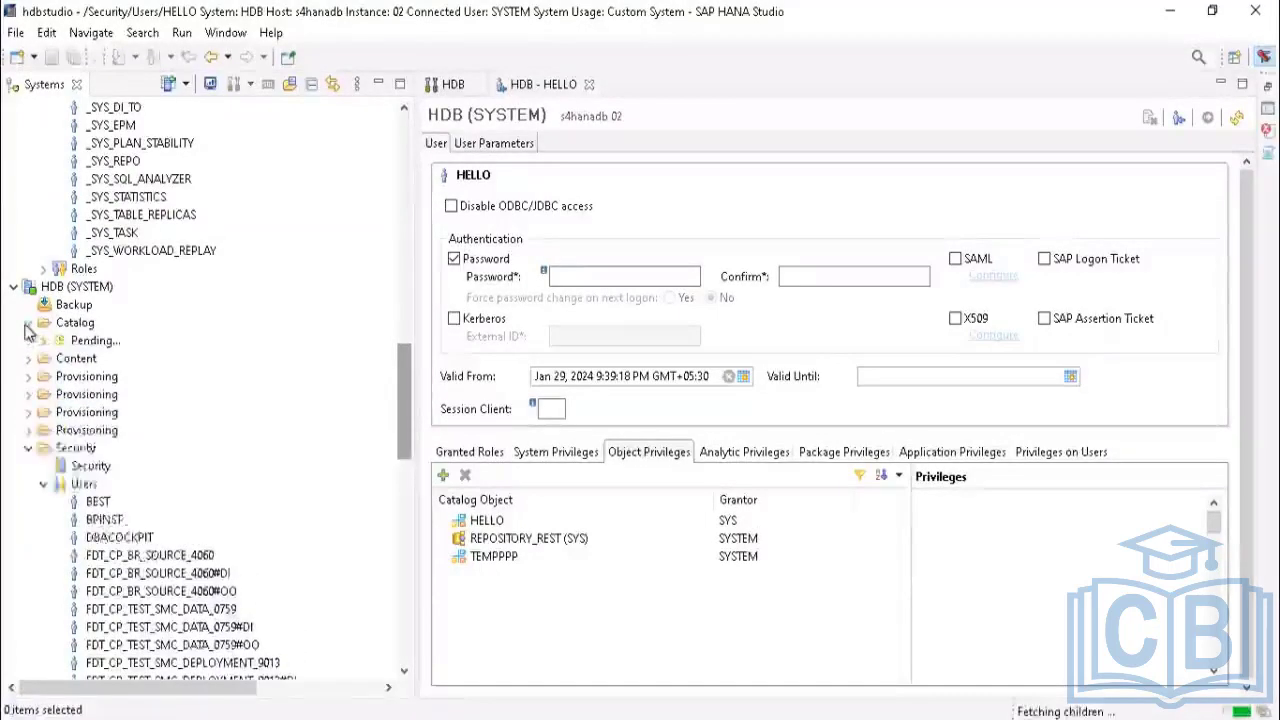
pyautogui.scroll(-3, 95, 455)
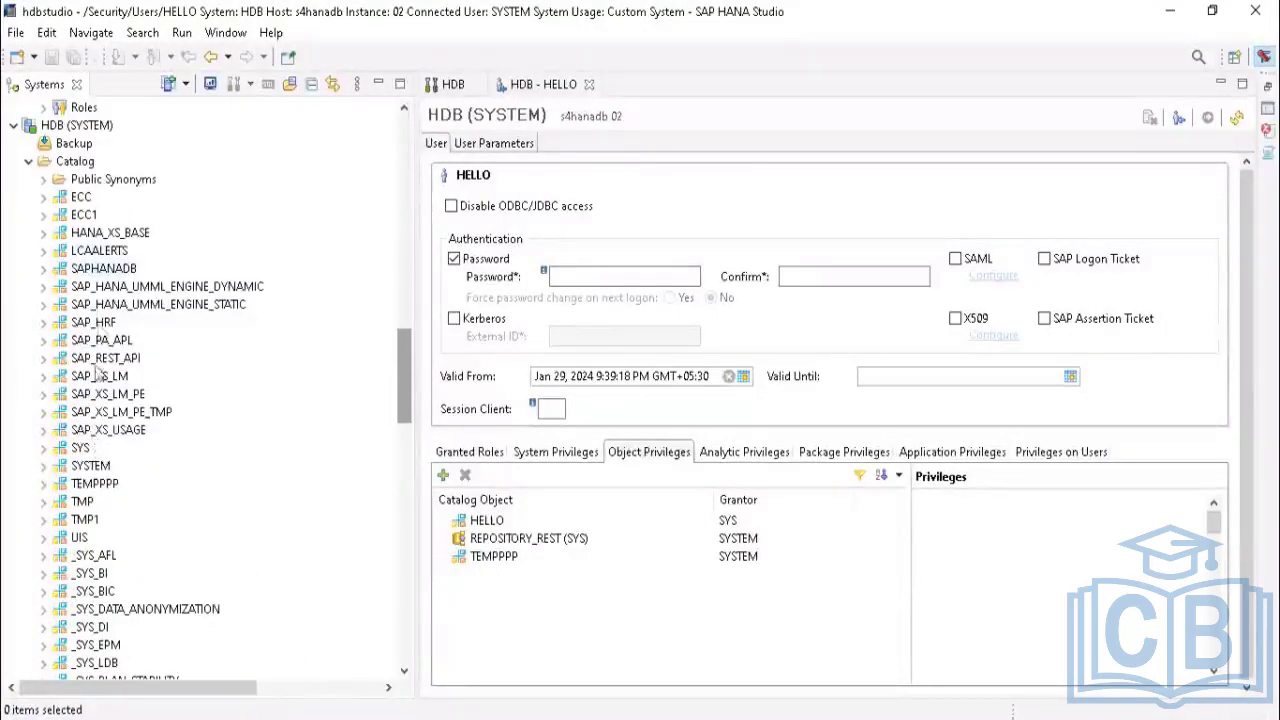
pyautogui.click(108, 270)
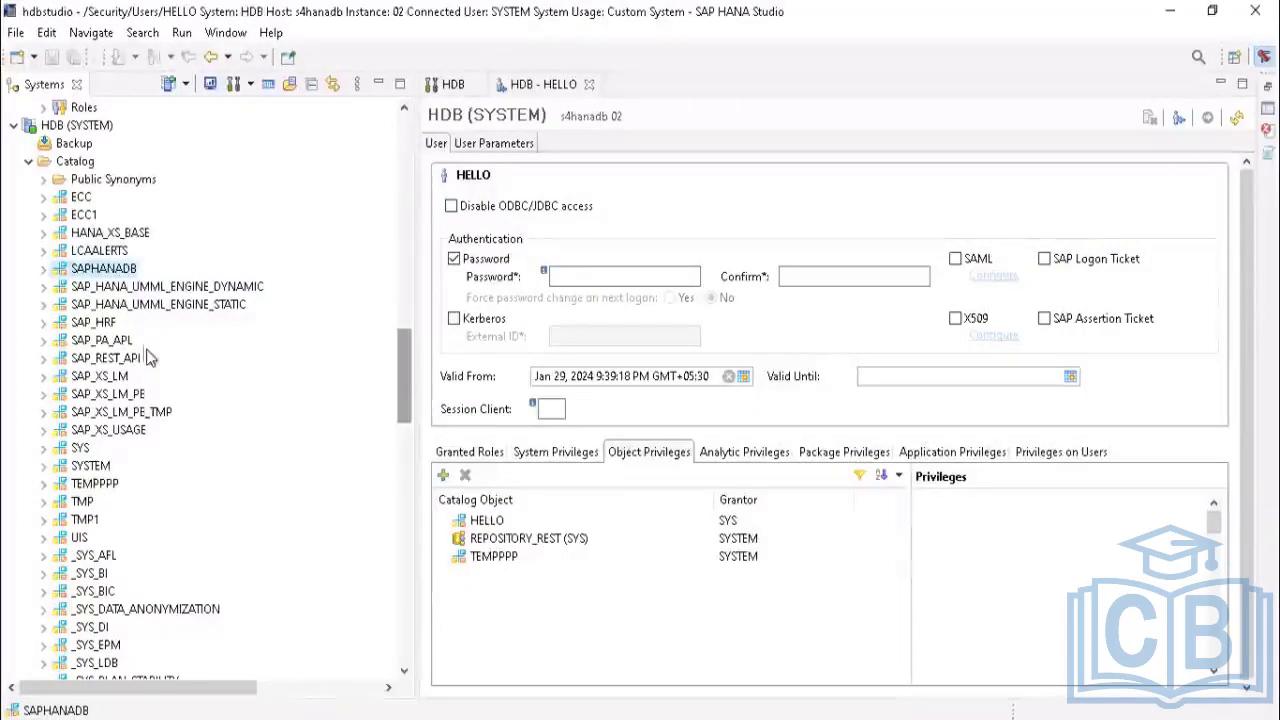
pyautogui.click(44, 270)
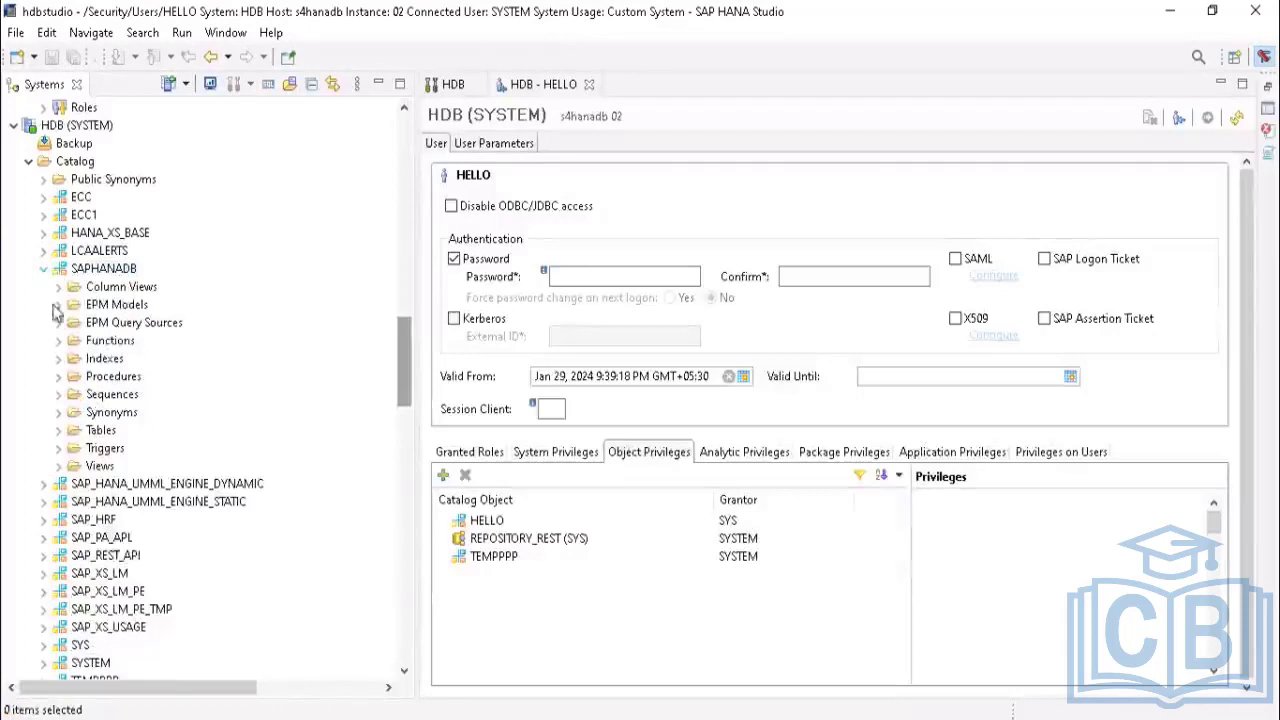
pyautogui.click(59, 430)
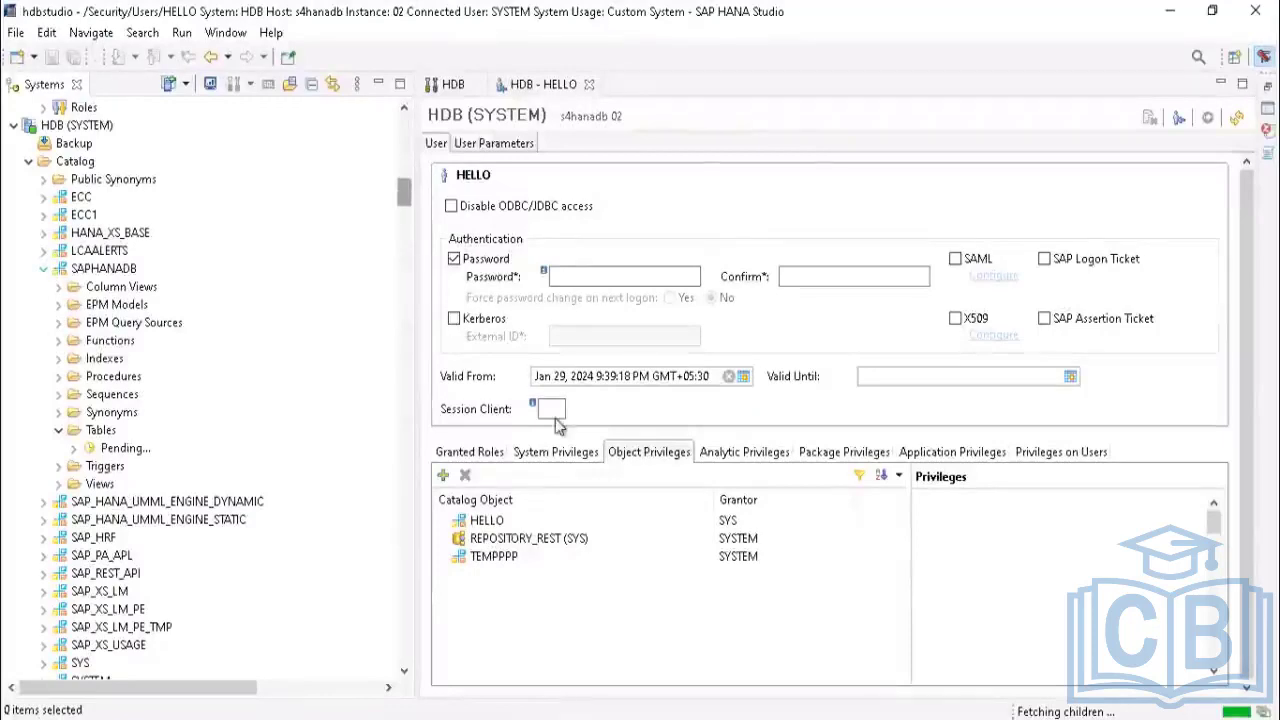
# Step: Search the catalog objects for SAPHANADB in capital letters from HELLO's object privileges
pyautogui.click(443, 476)
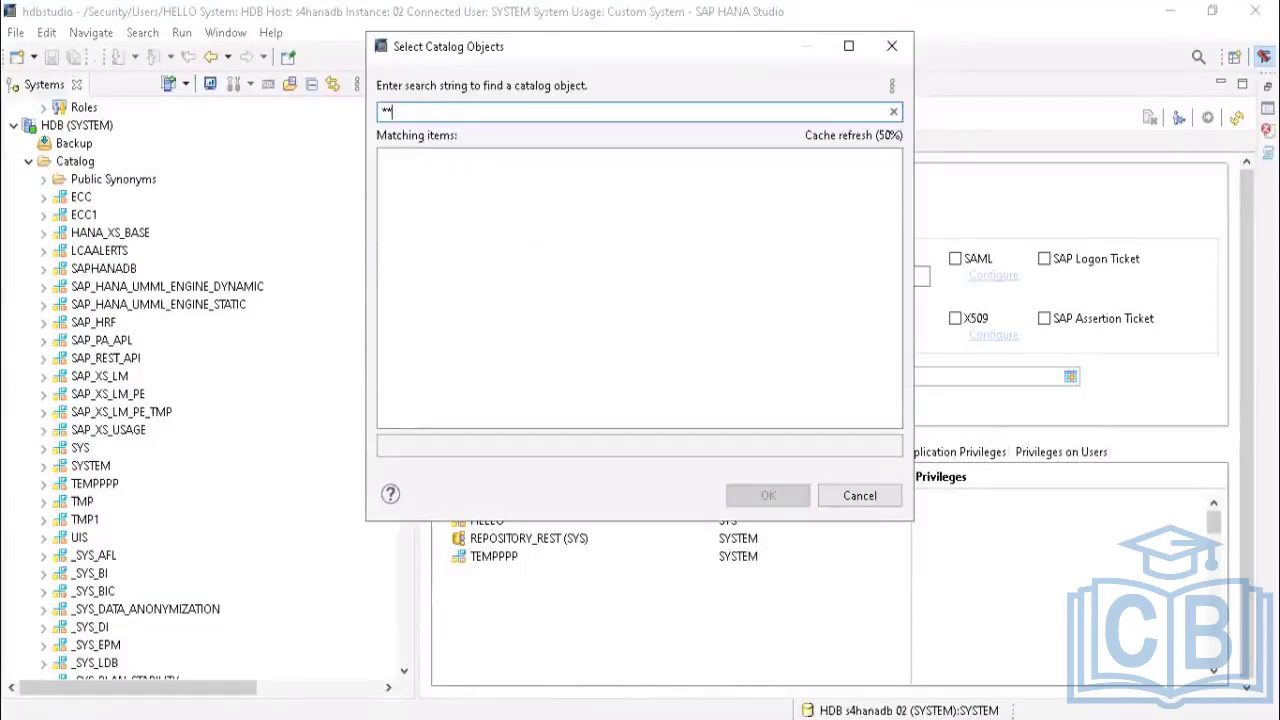
pyautogui.press('ctrl+super+o')
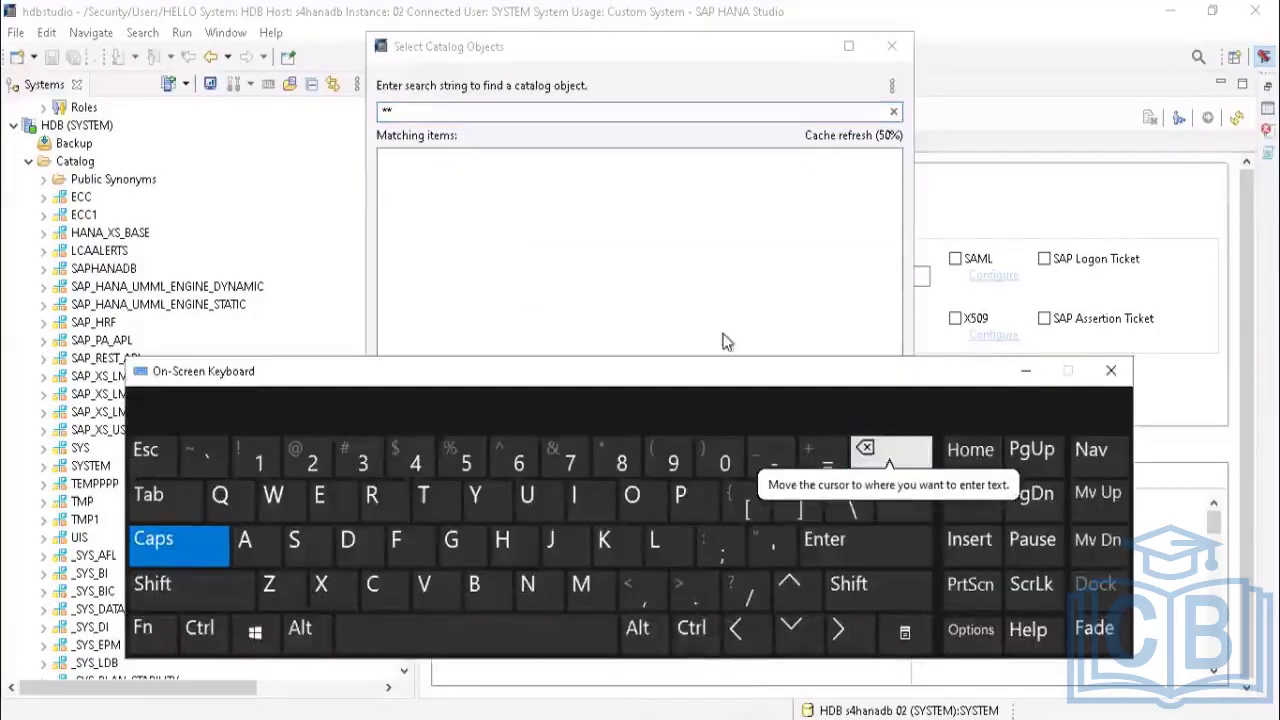
pyautogui.click(727, 342)
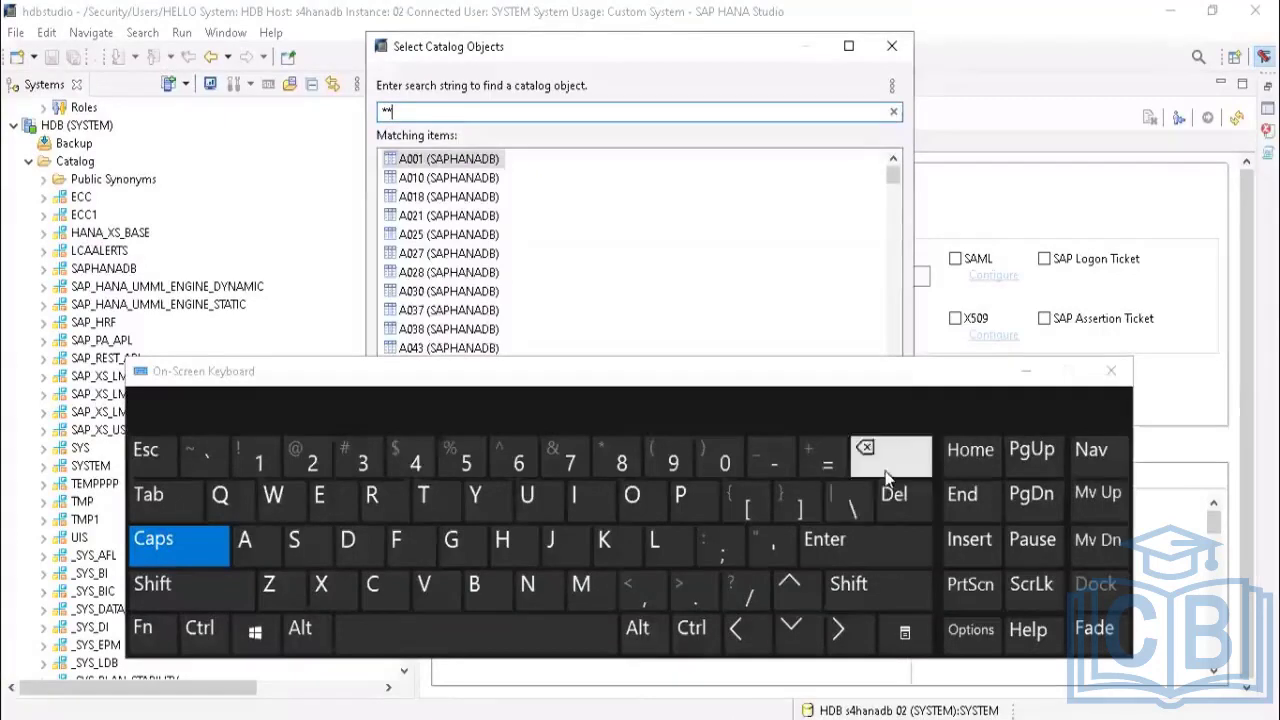
pyautogui.click(885, 455)
pyautogui.click(294, 540)
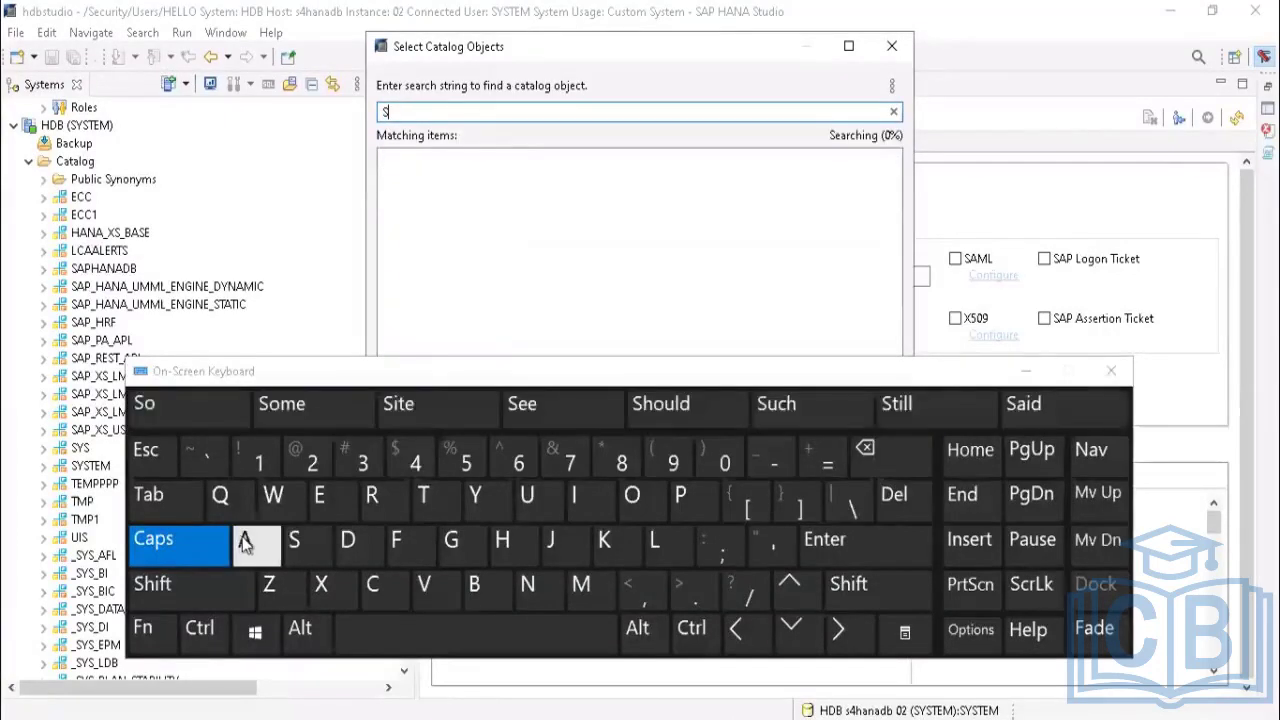
pyautogui.click(245, 540)
pyautogui.click(682, 497)
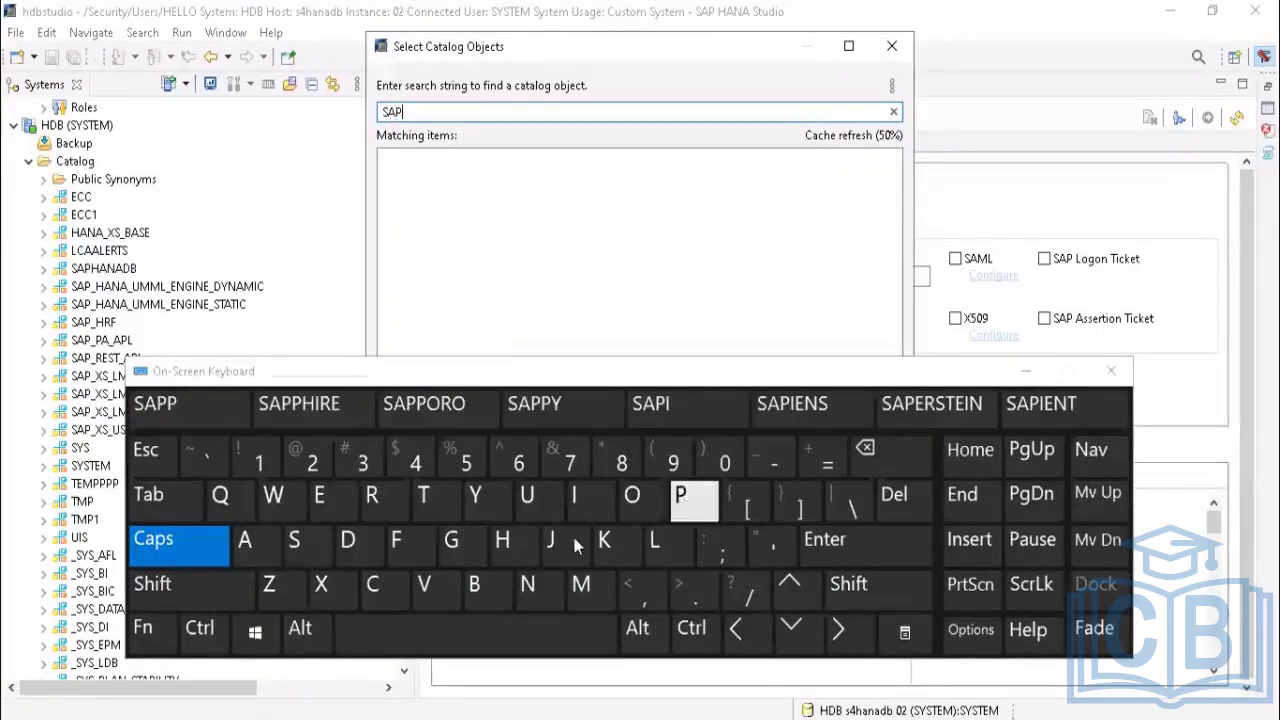
pyautogui.click(503, 541)
pyautogui.click(245, 540)
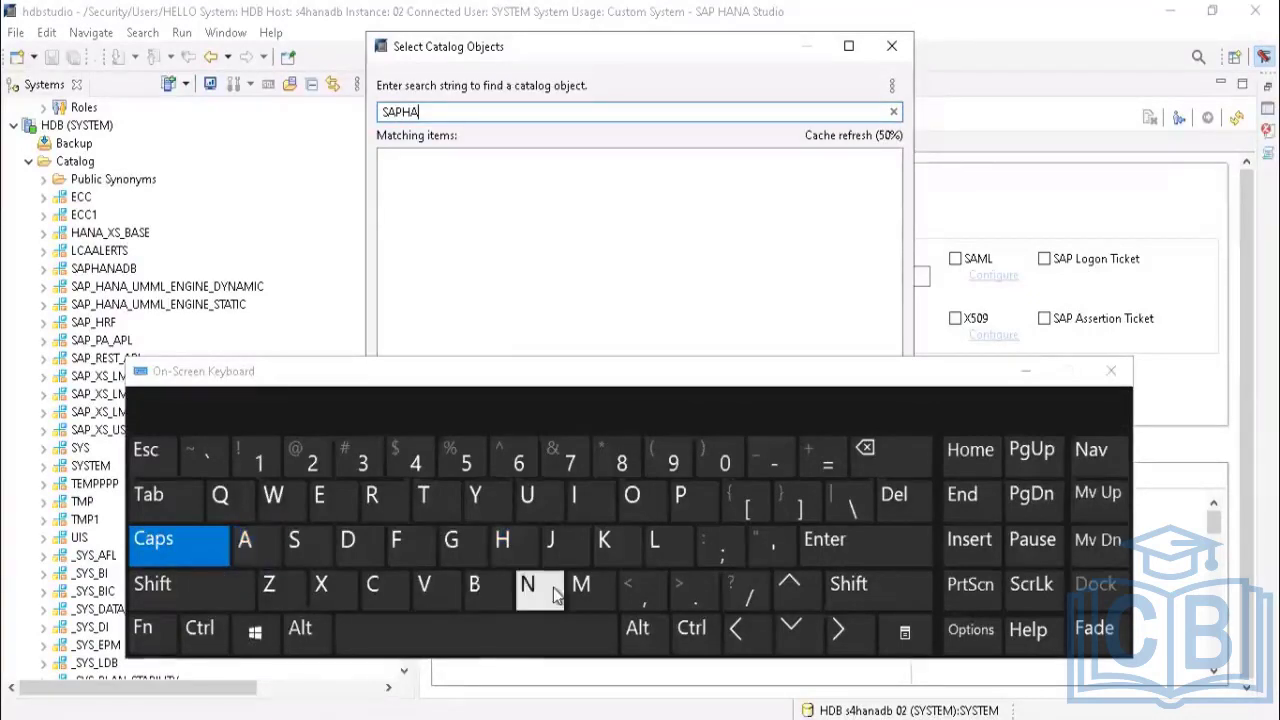
pyautogui.click(245, 540)
pyautogui.click(348, 540)
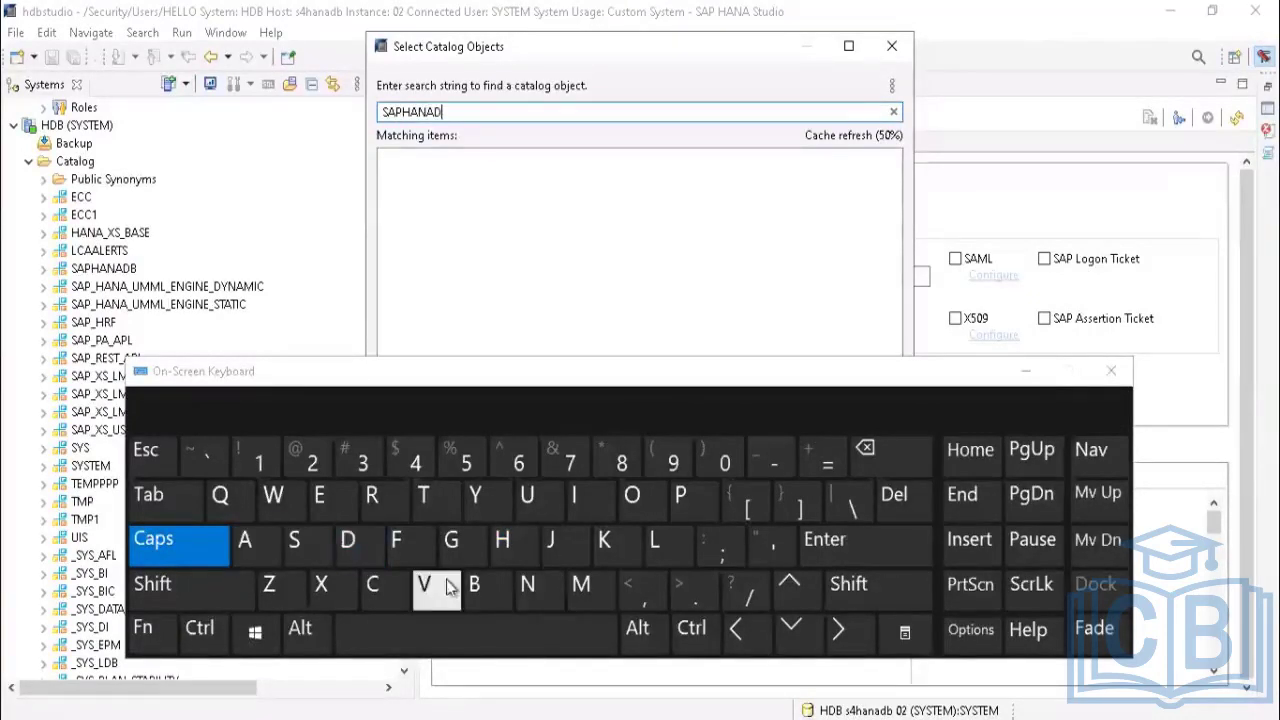
pyautogui.click(474, 594)
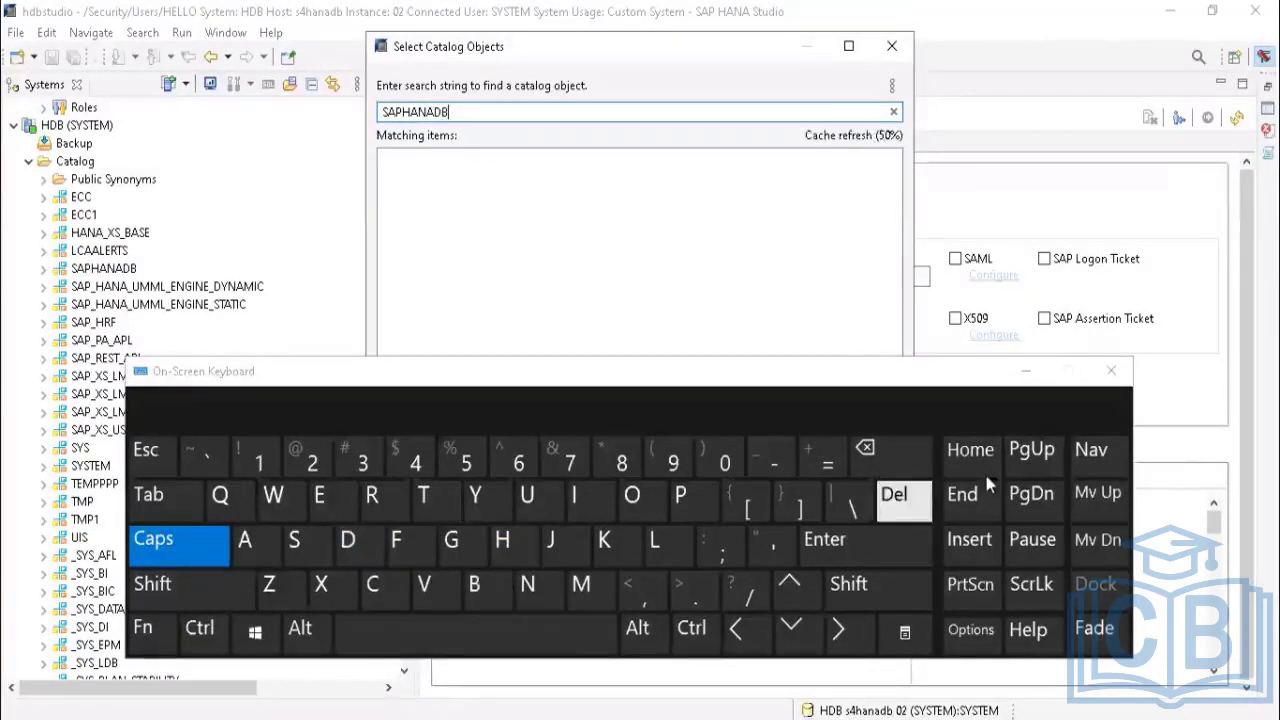
# Step: Add the SAPHANADB schema from the matching items to HELLO's object privileges
pyautogui.click(1020, 374)
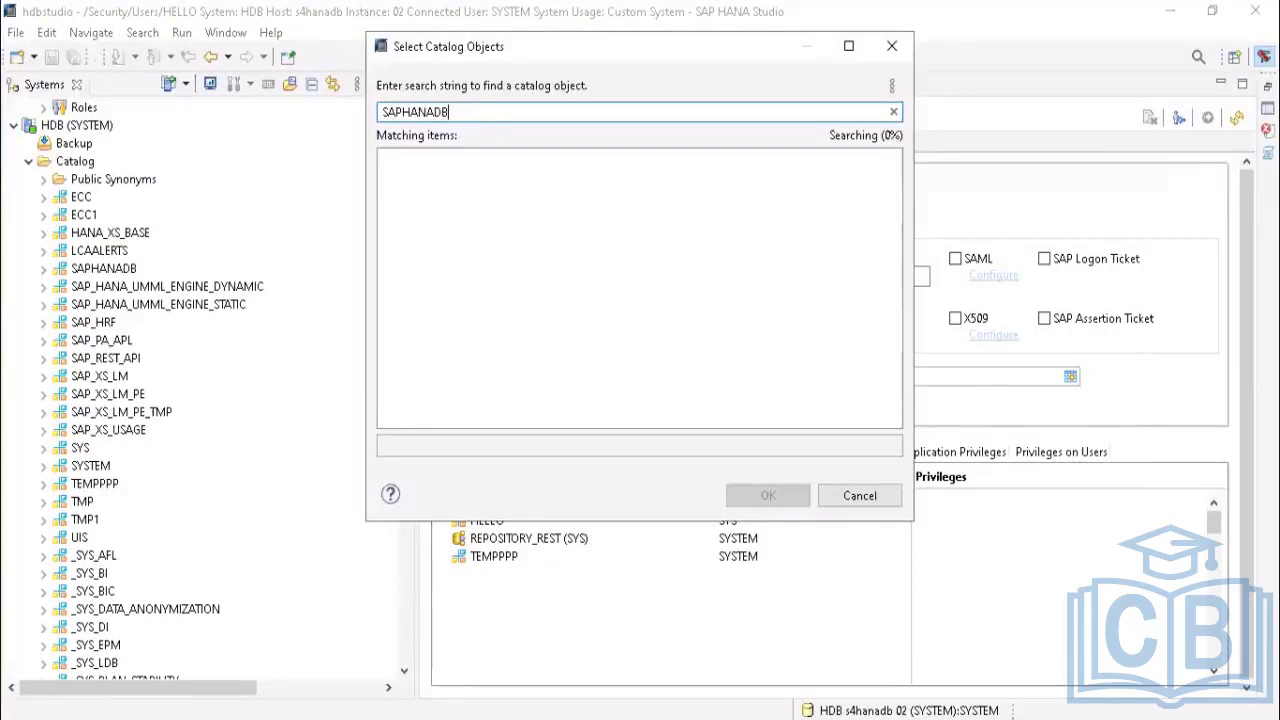
pyautogui.click(820, 718)
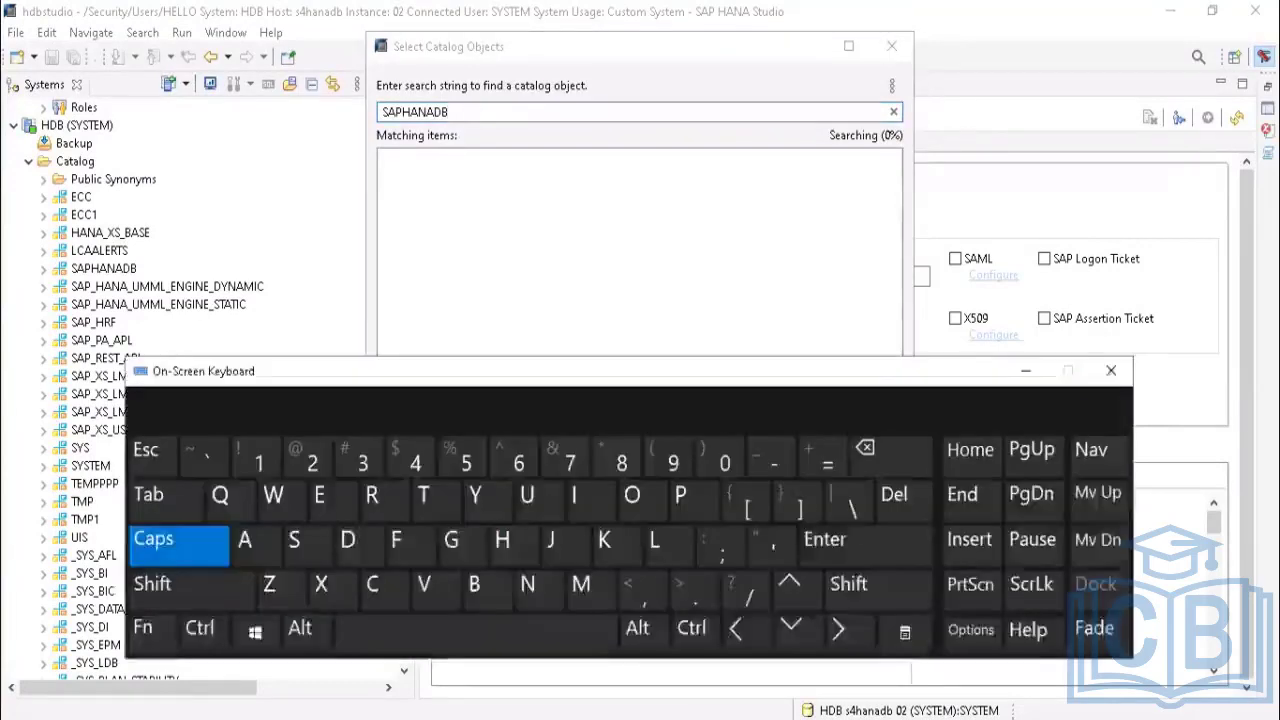
pyautogui.click(857, 558)
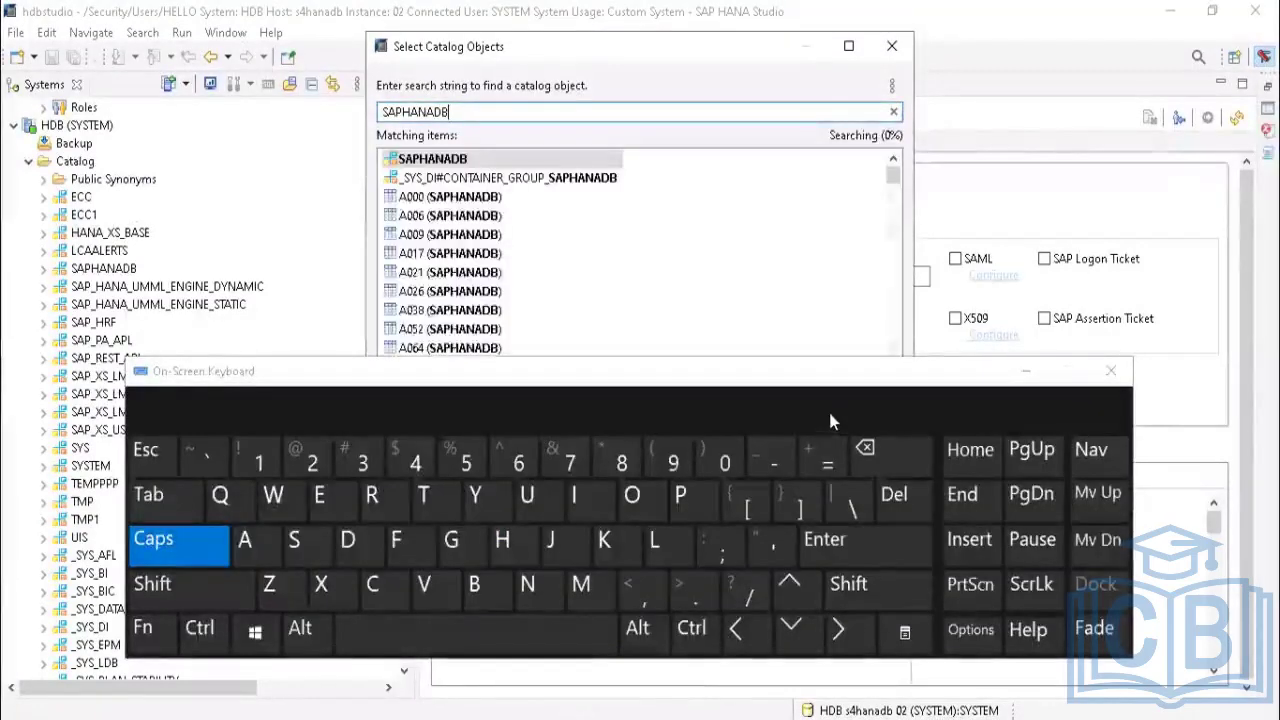
pyautogui.click(1026, 371)
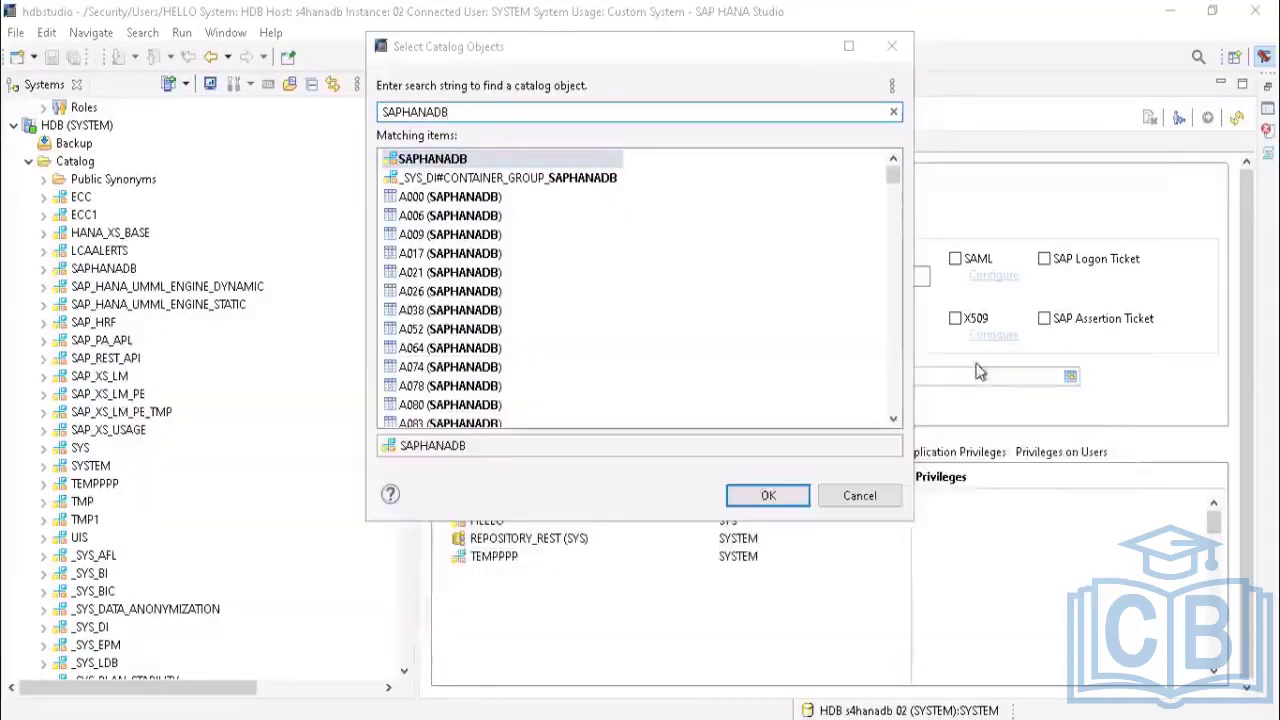
pyautogui.click(768, 496)
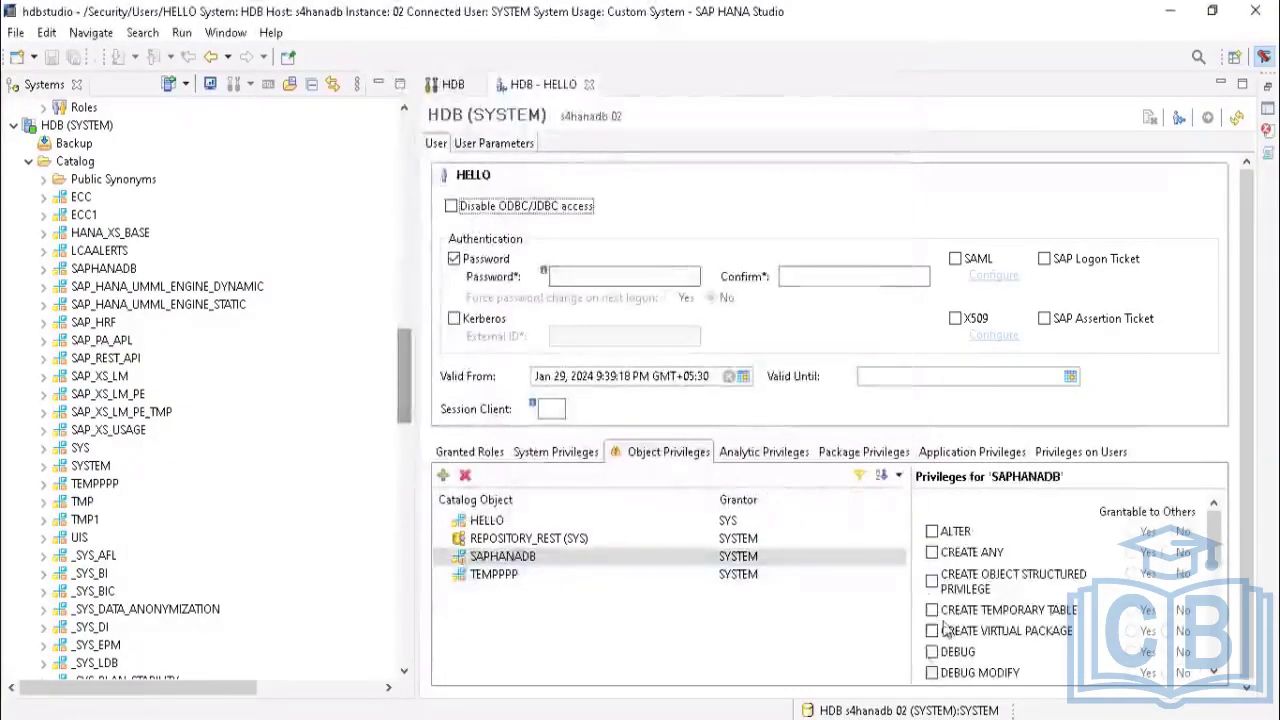
# Step: Select the EXECUTE and SELECT privileges on SAPHANADB for HELLO and make both grantable to others
pyautogui.moveTo(1215, 522)
pyautogui.mouseDown()
pyautogui.moveTo(1220, 617)
pyautogui.moveTo(1218, 533)
pyautogui.mouseUp()
pyautogui.scroll(-3, 963, 606)
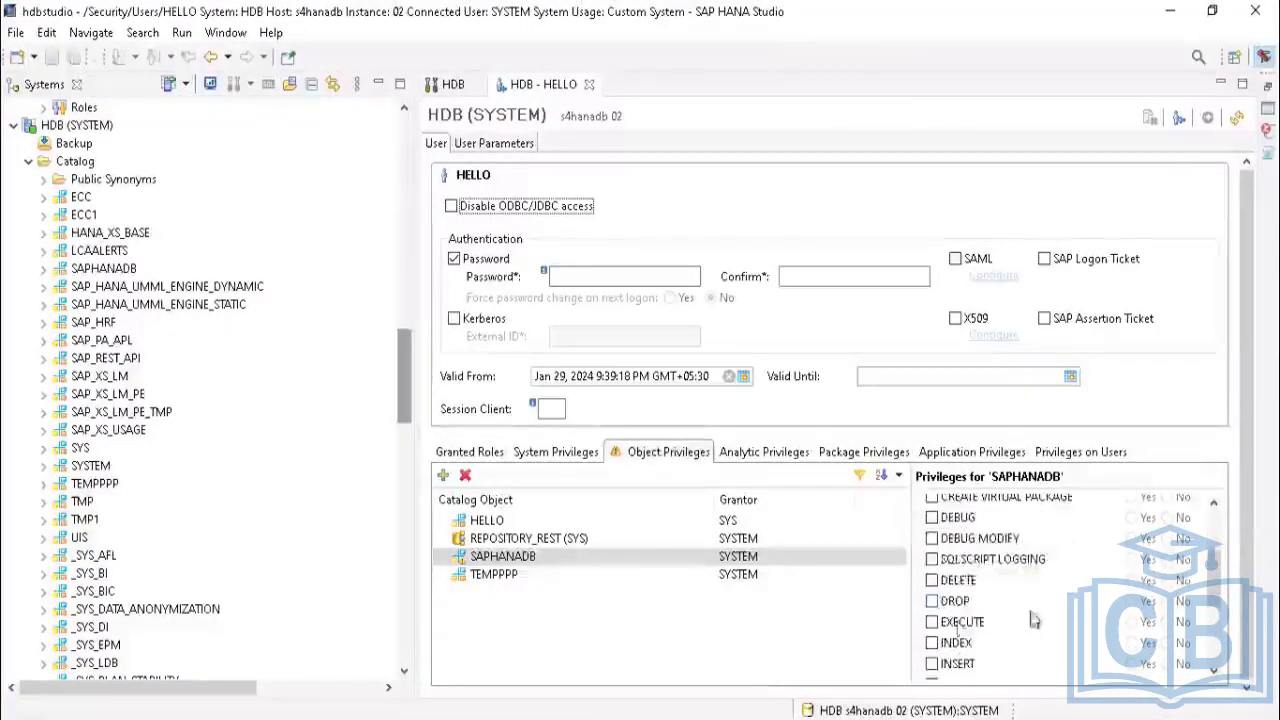
pyautogui.scroll(3, 957, 596)
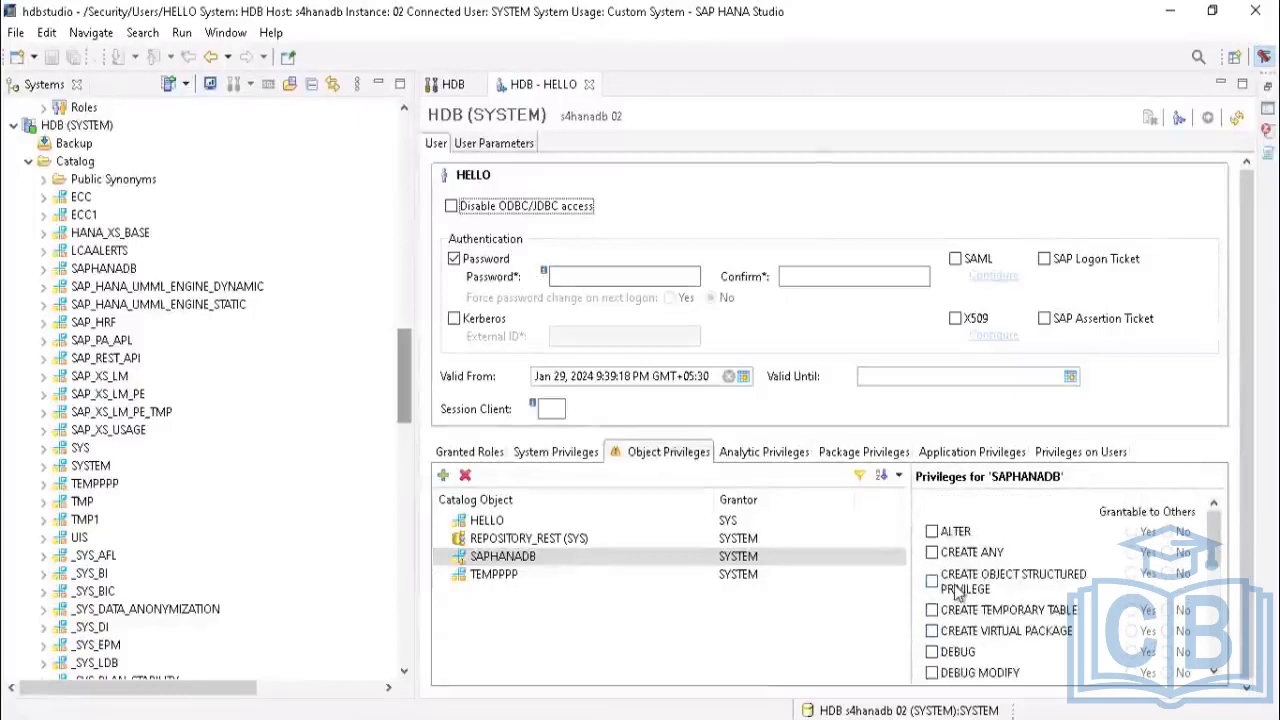
pyautogui.scroll(-3, 960, 602)
pyautogui.scroll(-1, 960, 604)
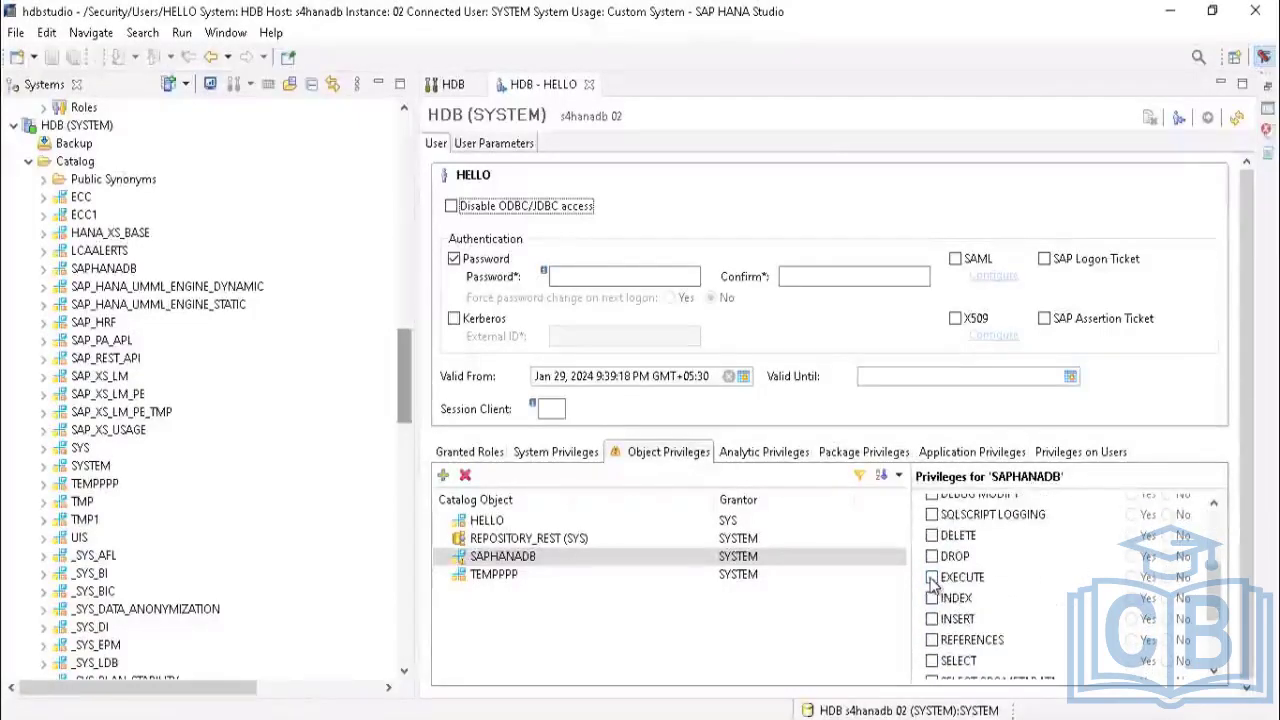
pyautogui.click(932, 578)
pyautogui.scroll(-3, 978, 640)
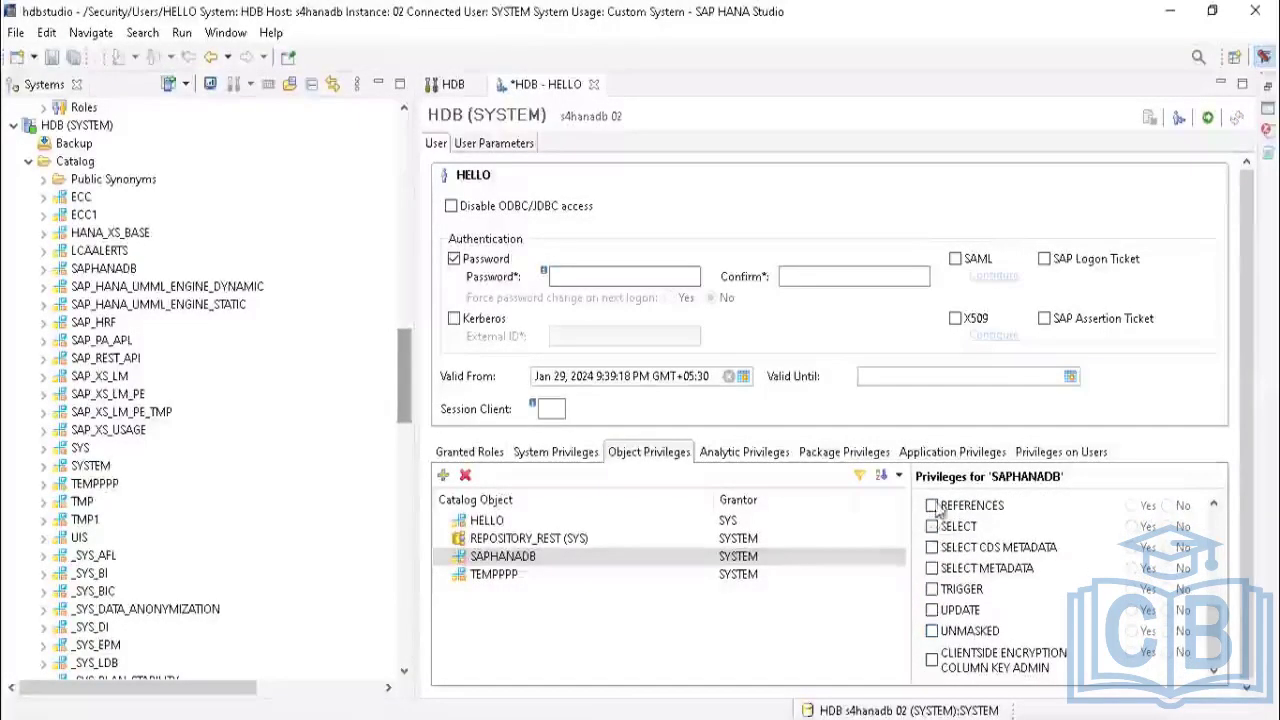
pyautogui.click(931, 527)
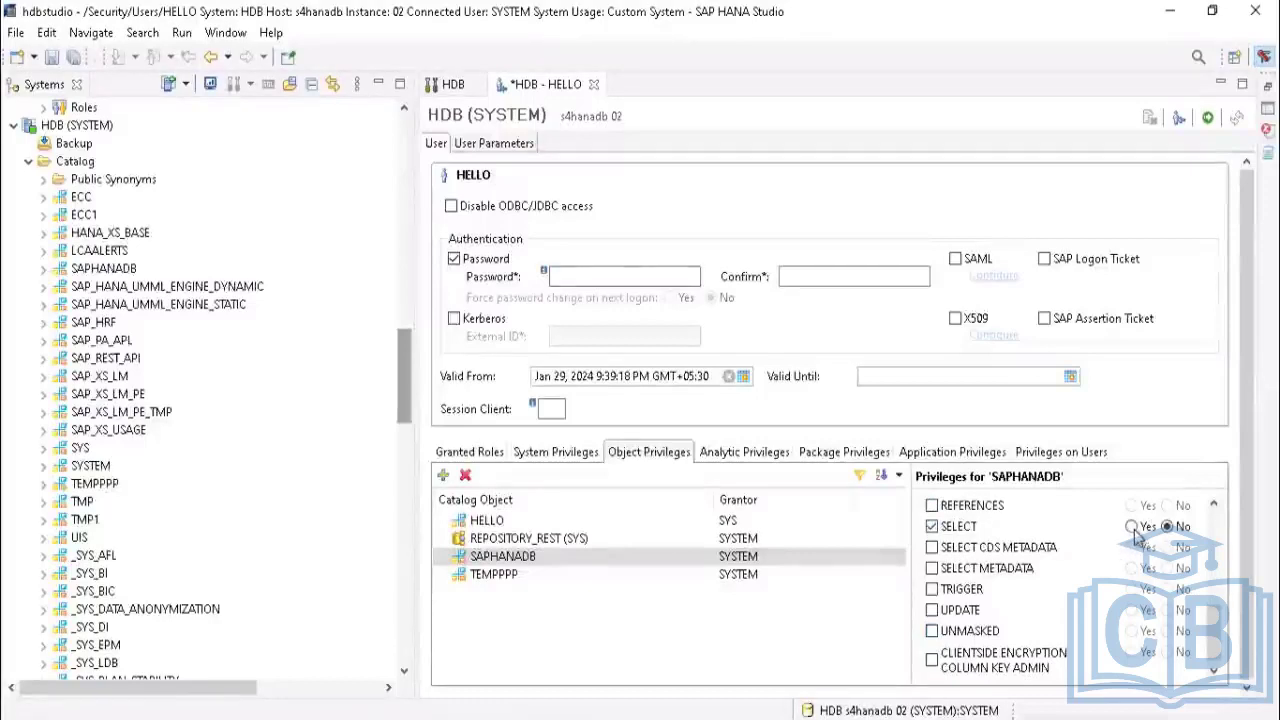
pyautogui.scroll(1, 1130, 594)
pyautogui.scroll(3, 1130, 594)
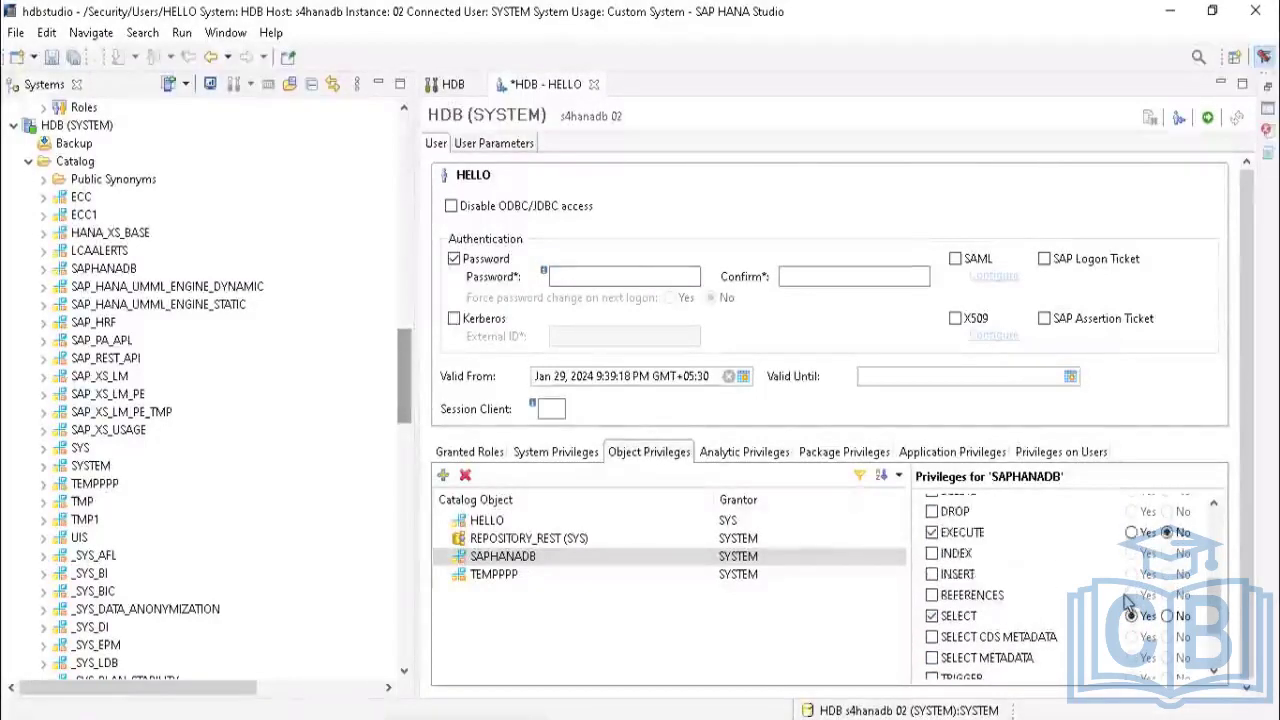
pyautogui.click(1131, 577)
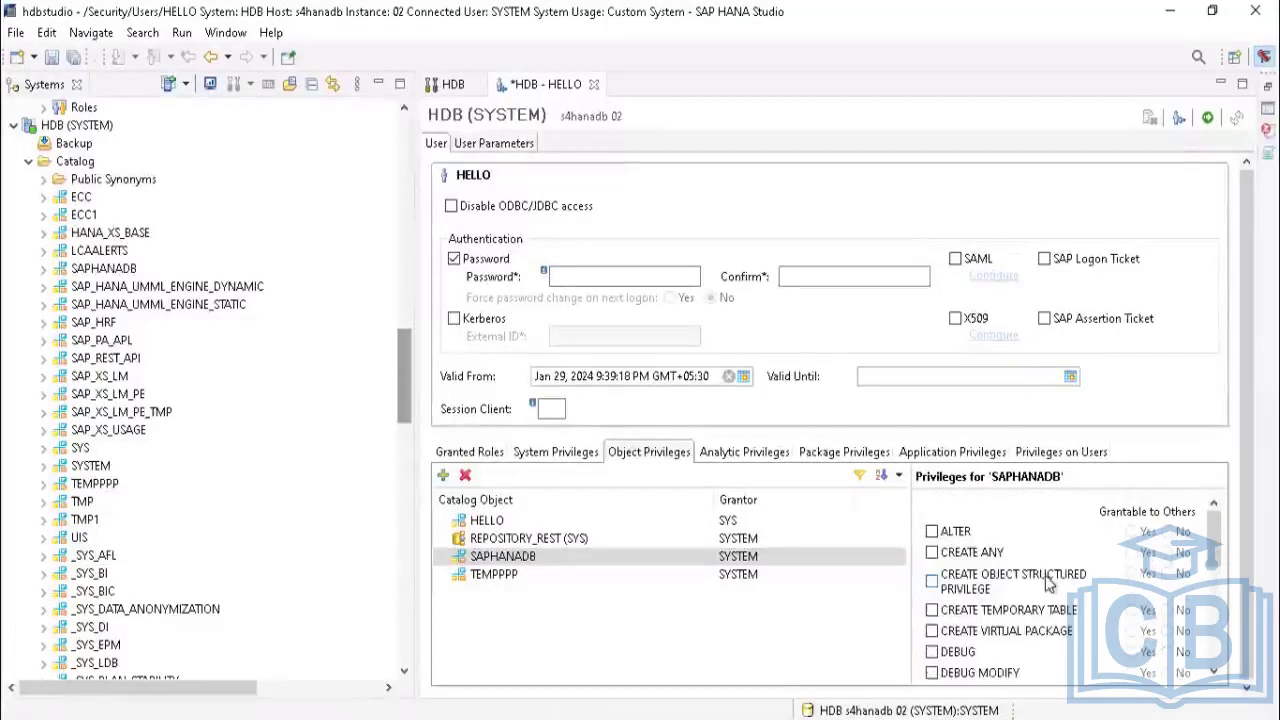
# Step: Try to deploy HELLO's SAPHANADB privileges, and close the user editor without saving
pyautogui.click(1207, 118)
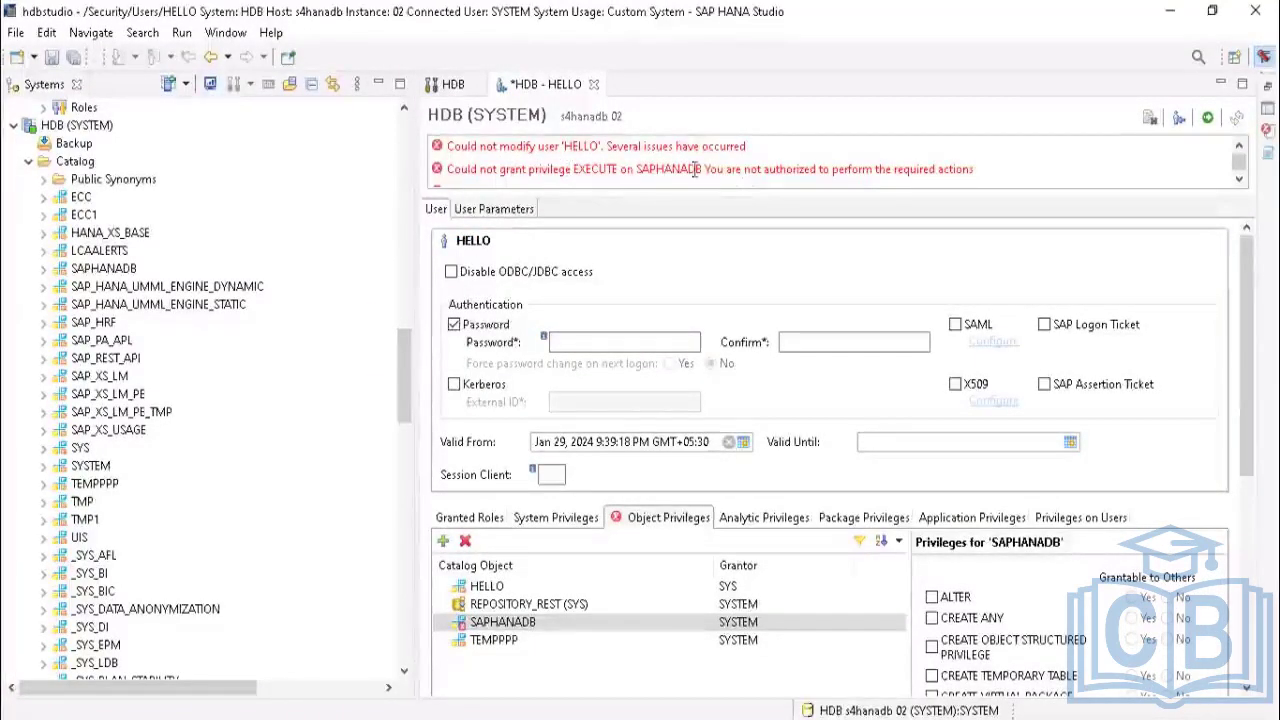
pyautogui.click(1239, 181)
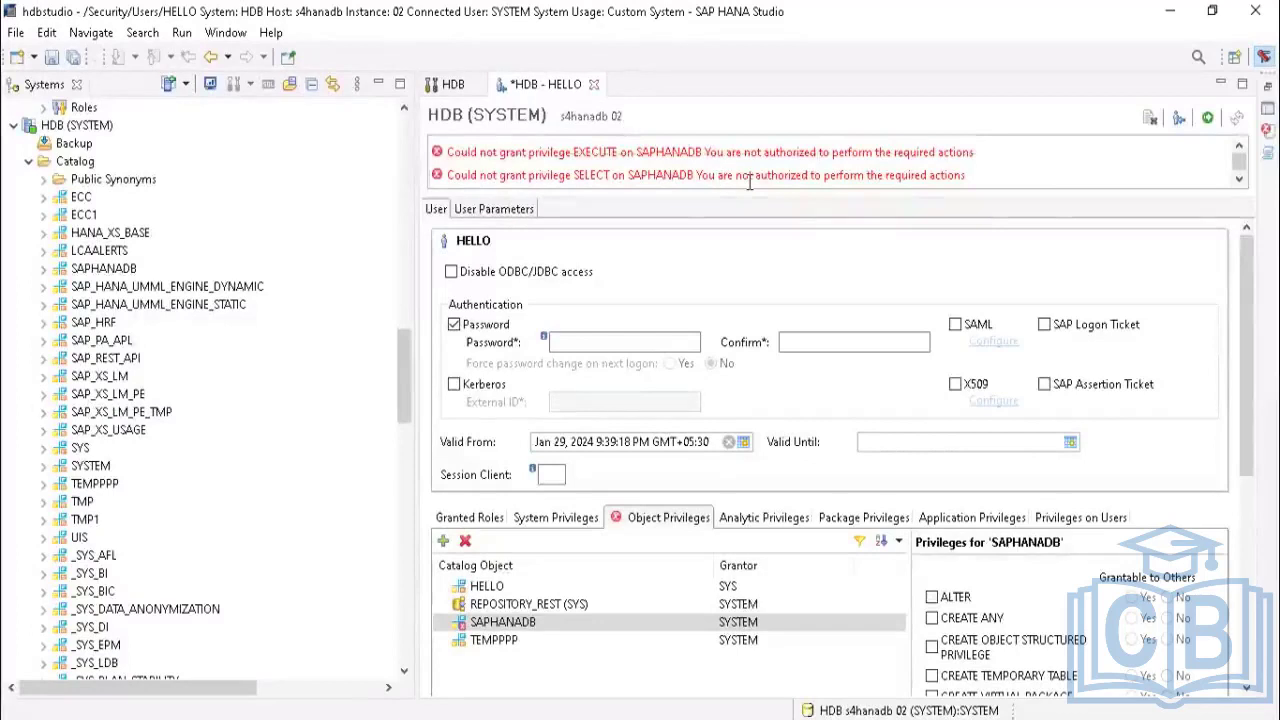
pyautogui.click(897, 175)
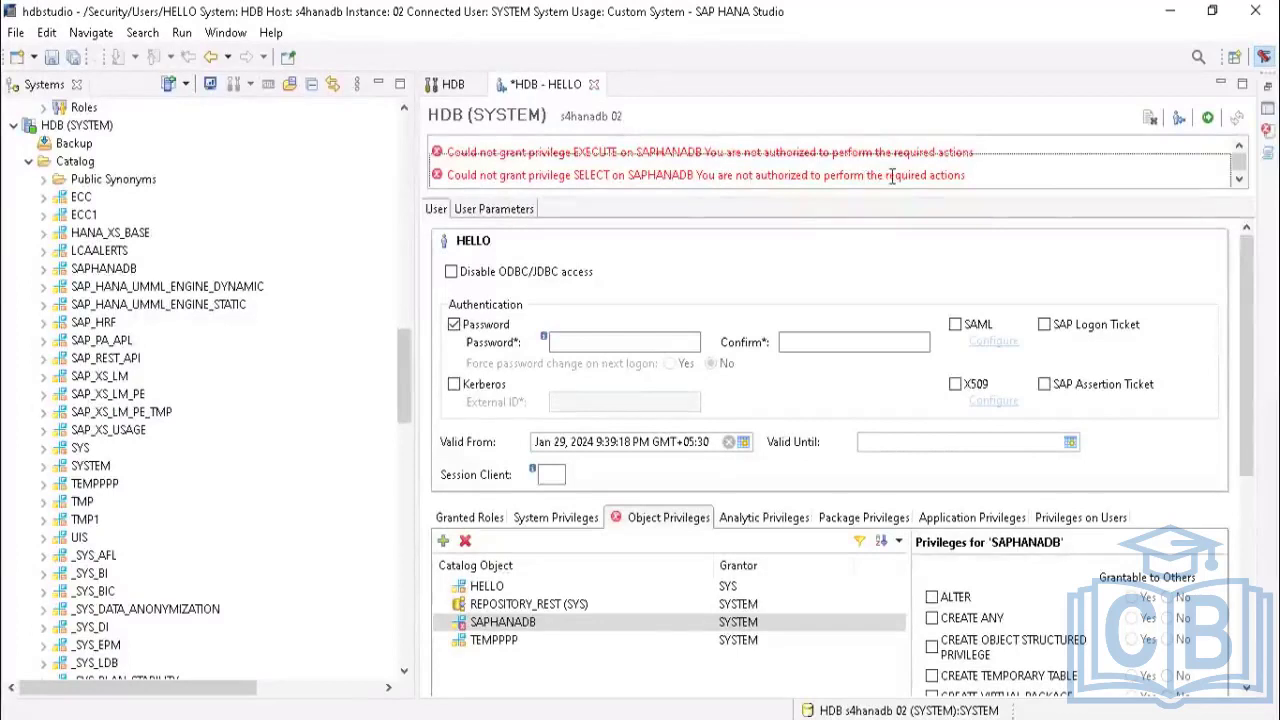
pyautogui.click(592, 86)
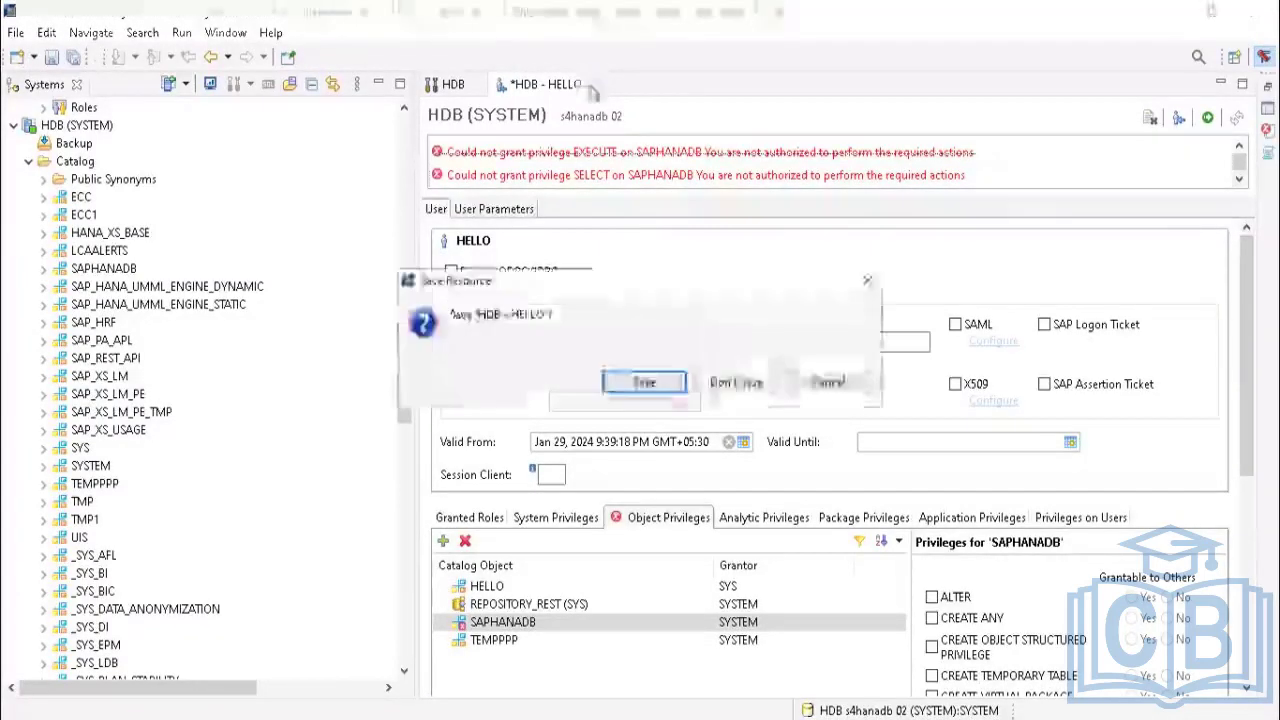
pyautogui.click(736, 383)
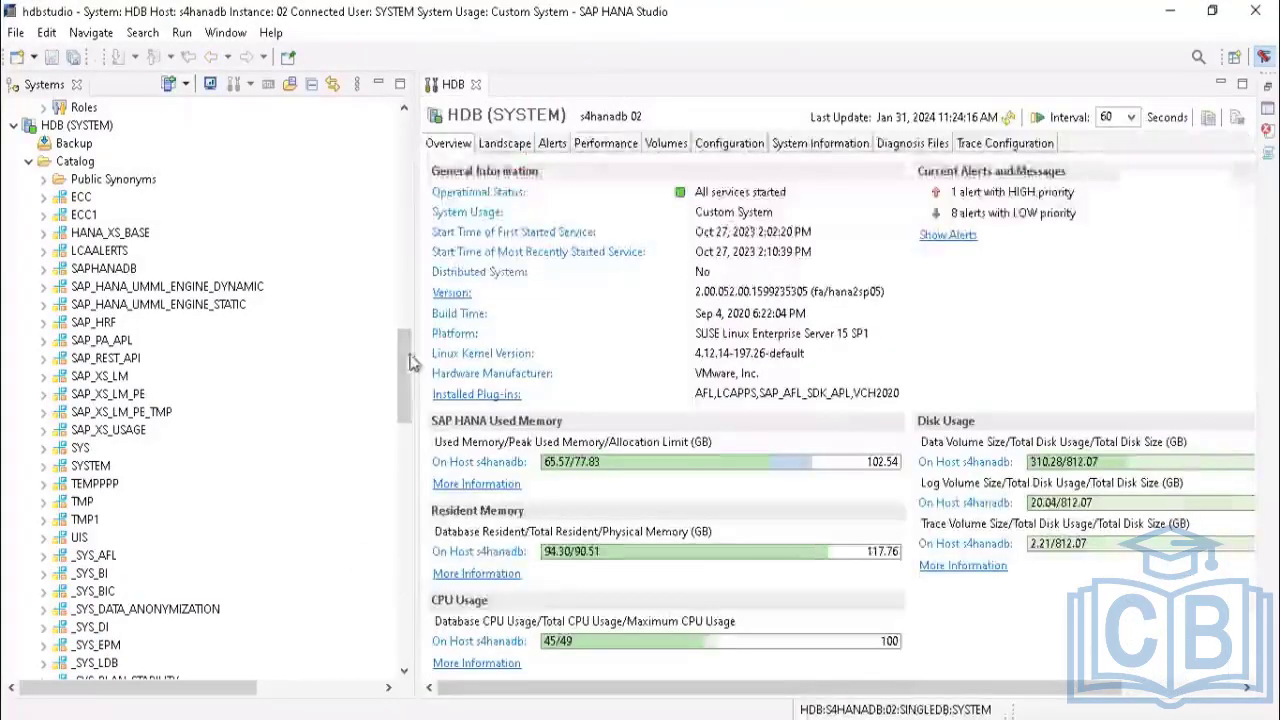
# Step: Open the SYSTEM user from the security users of HDB (SYSTEM)
pyautogui.moveTo(407, 399); pyautogui.dragTo(406, 640)
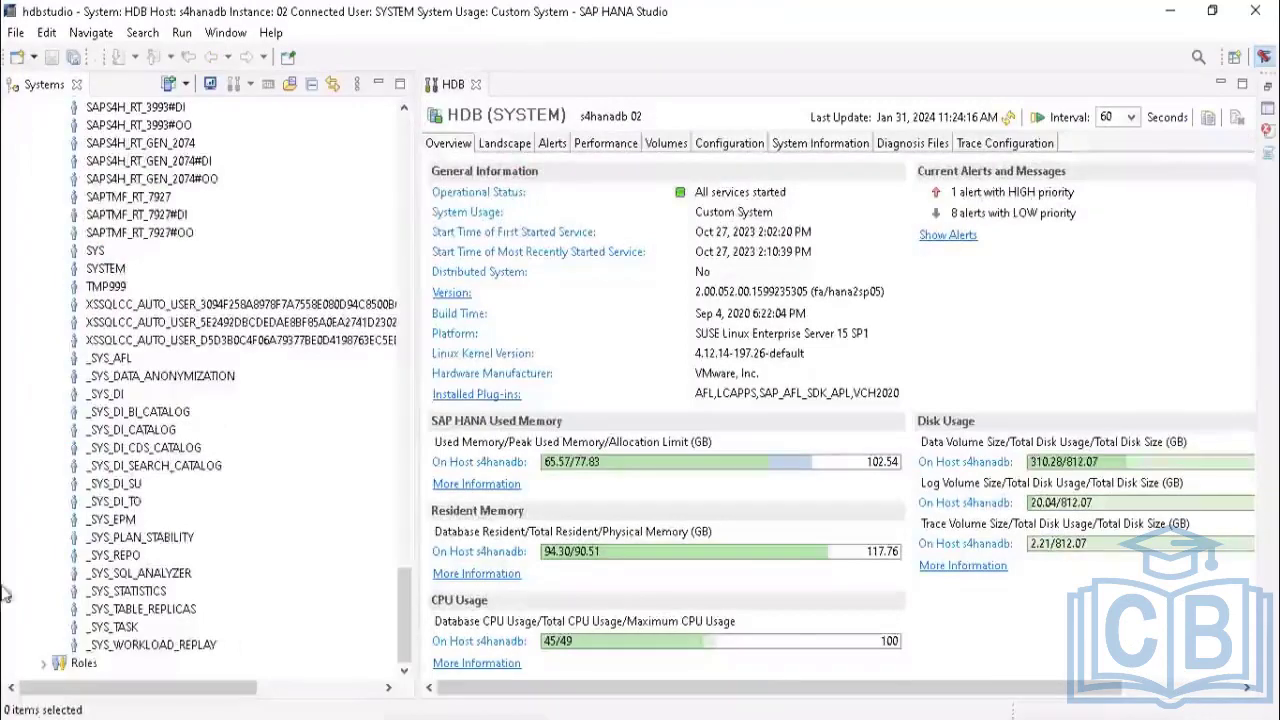
pyautogui.scroll(2, 170, 488)
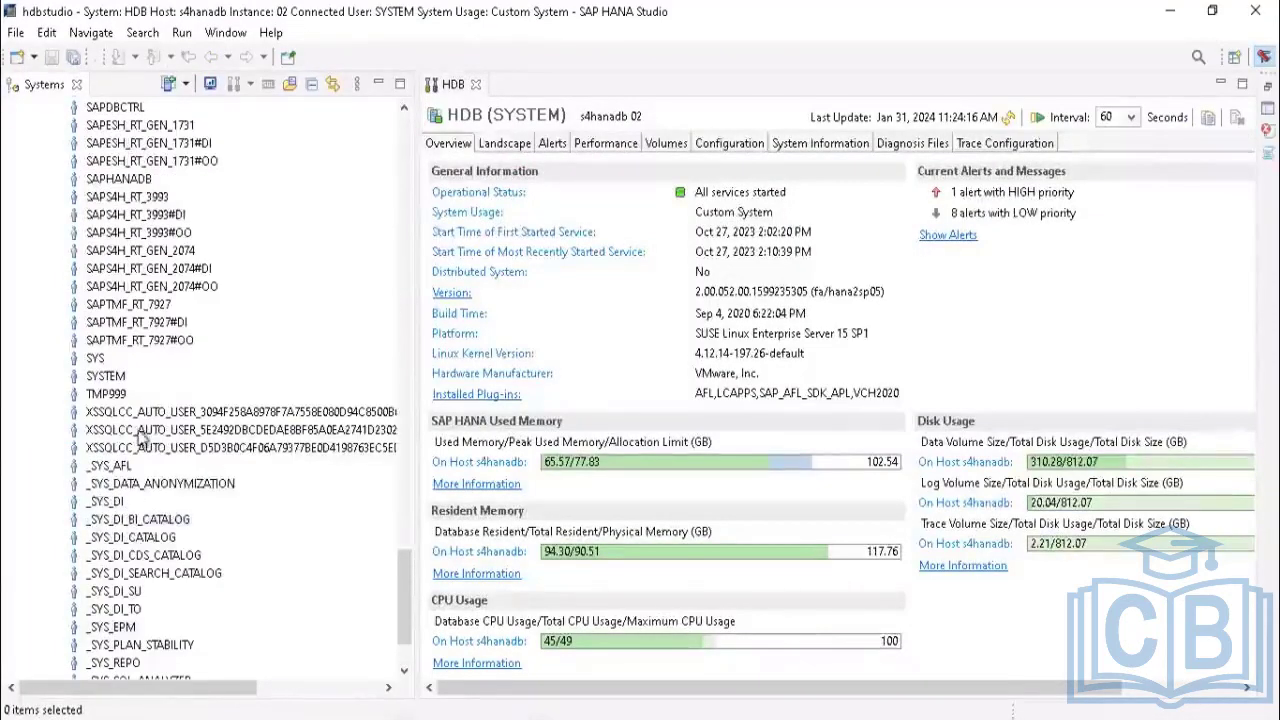
pyautogui.scroll(2, 140, 428)
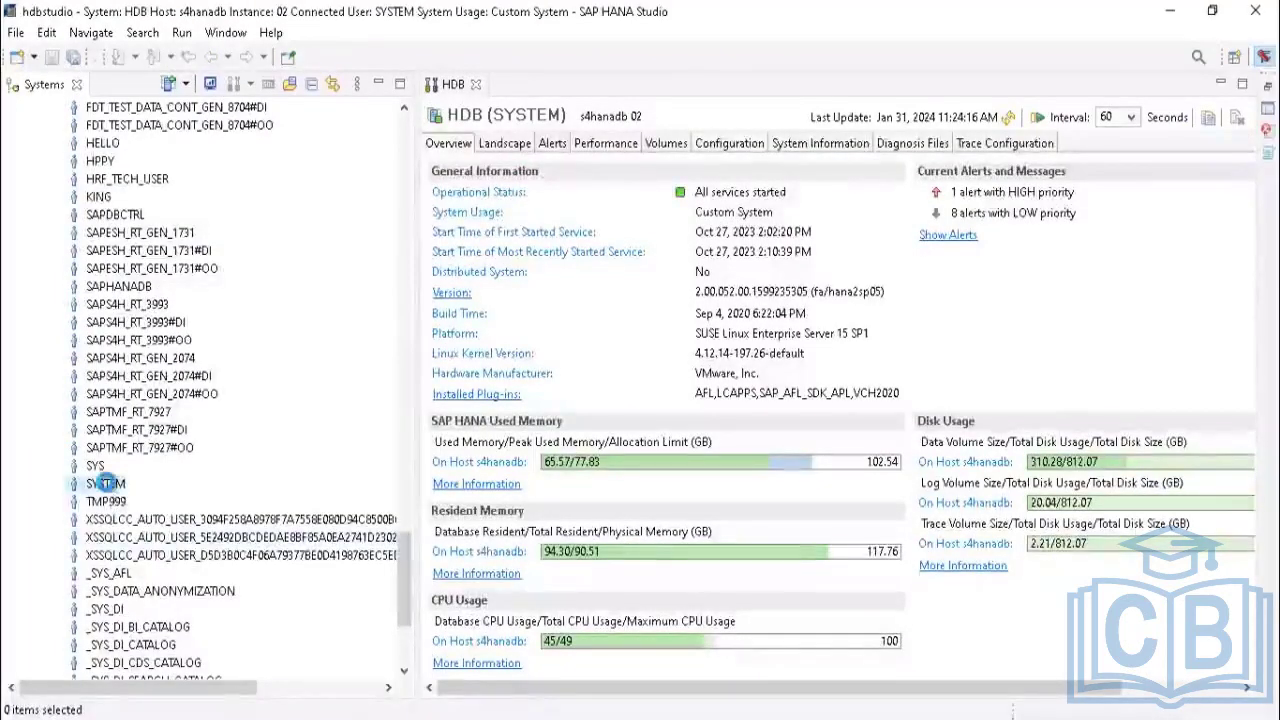
pyautogui.doubleClick(105, 483)
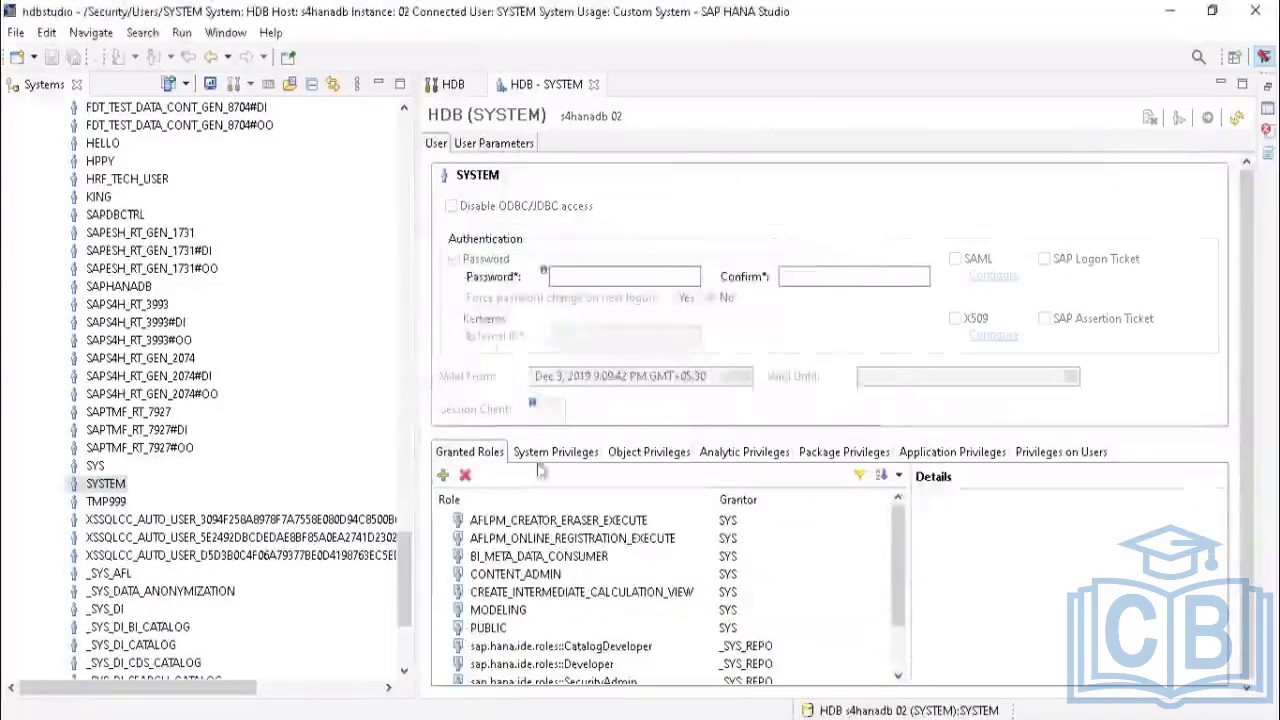
pyautogui.scroll(-4, 304, 577)
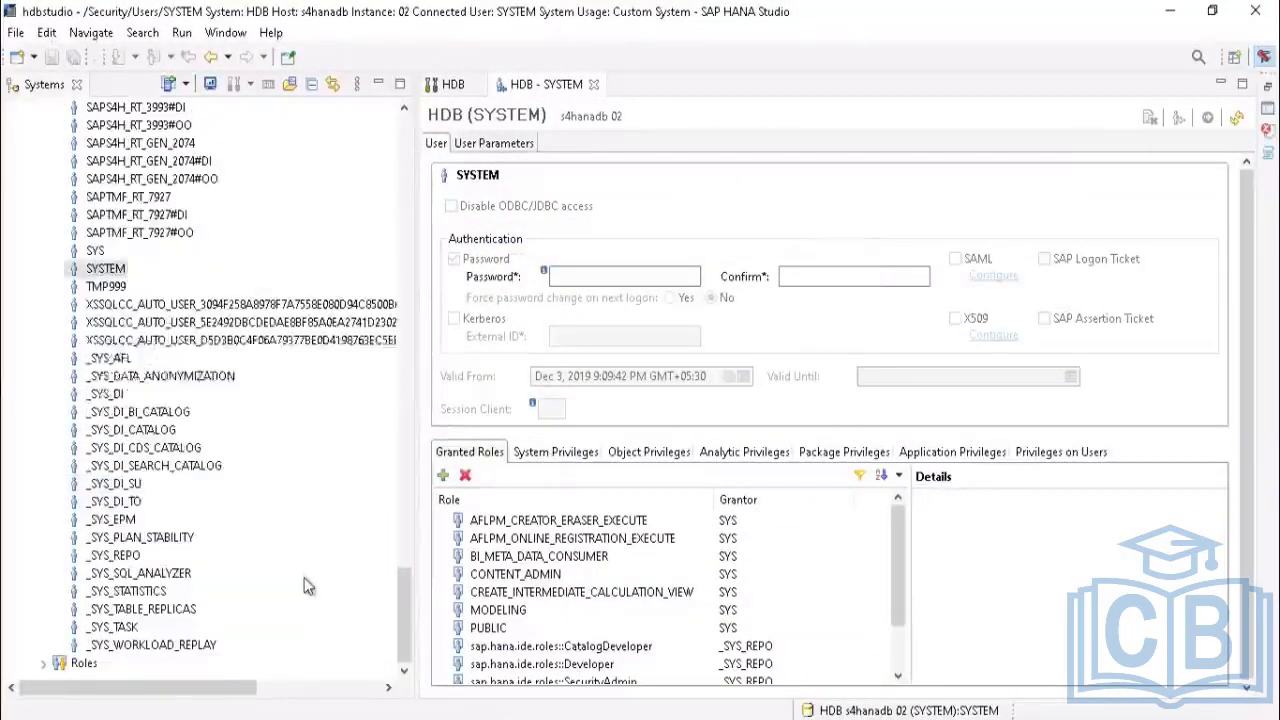
pyautogui.scroll(14, 304, 577)
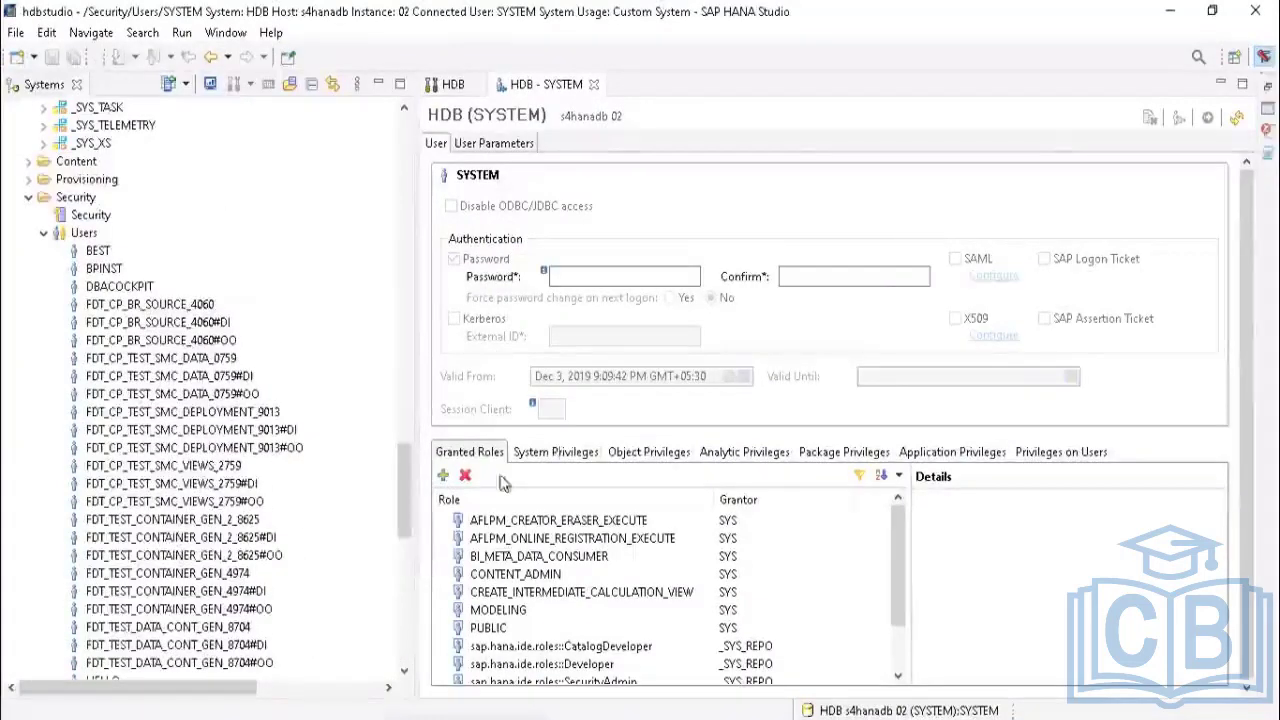
# Step: Look through the SYSTEM user's system privileges and granted roles
pyautogui.click(562, 452)
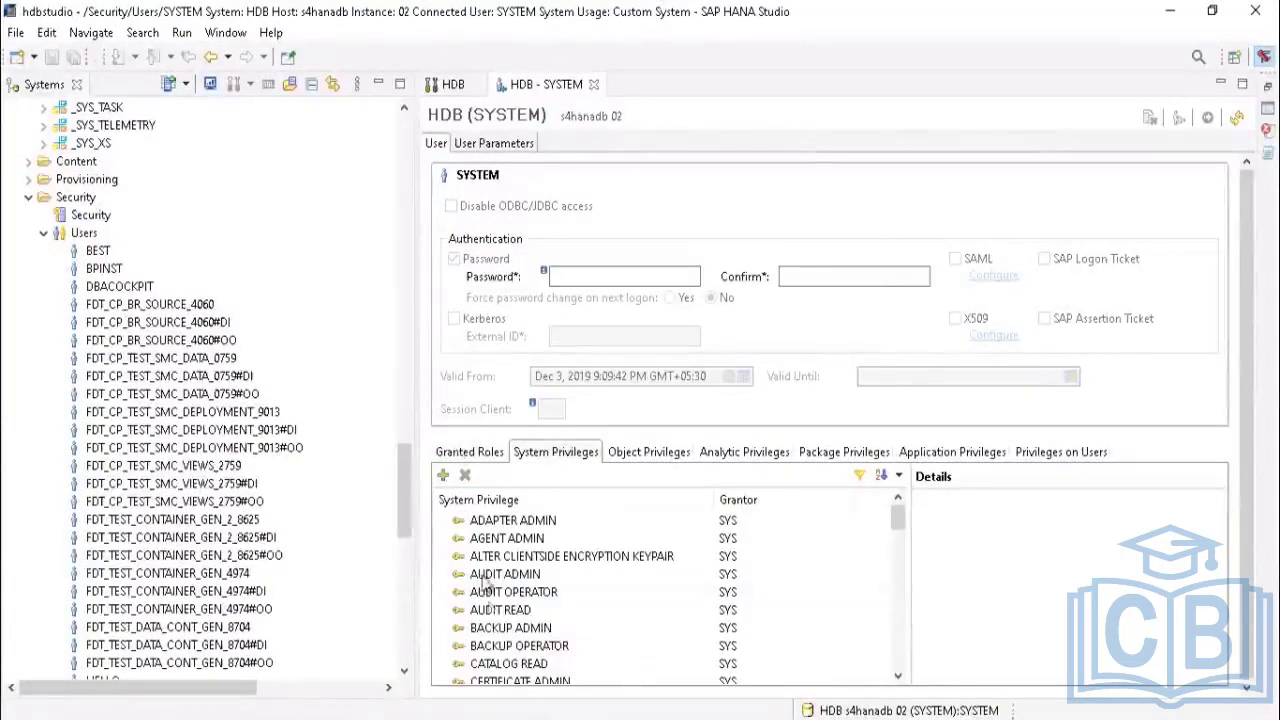
pyautogui.scroll(-20, 540, 640)
pyautogui.scroll(20, 548, 657)
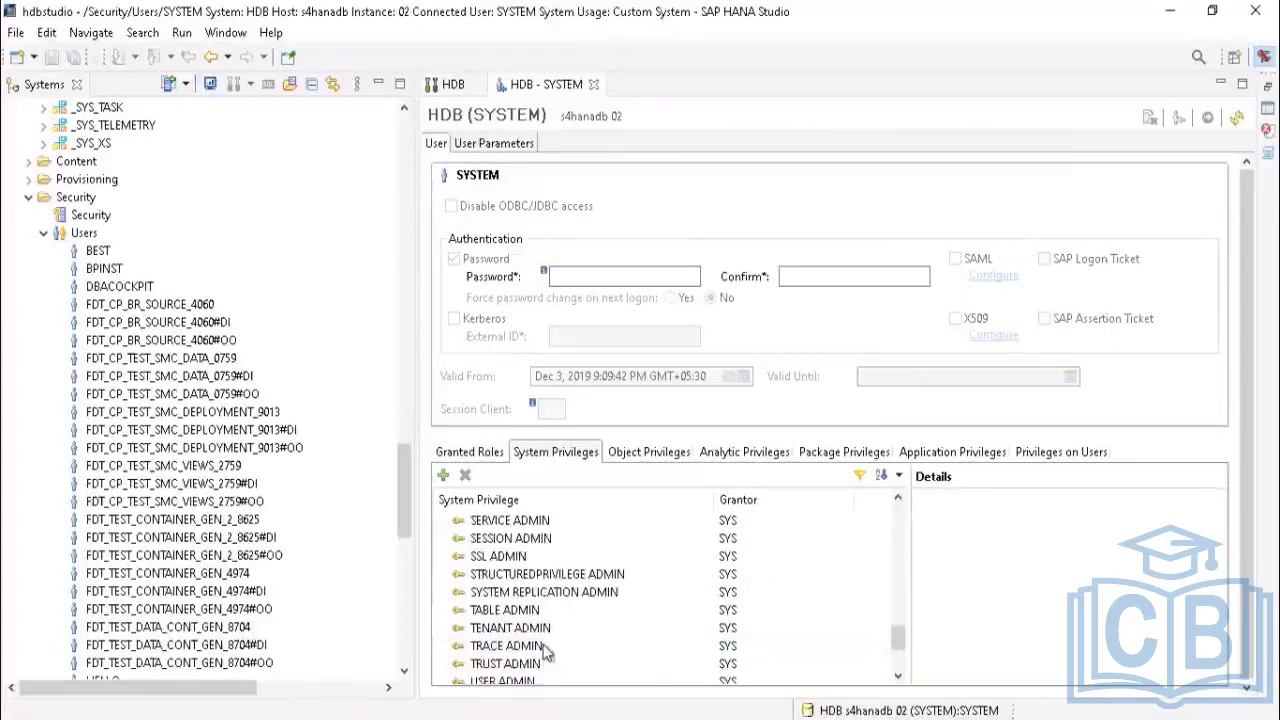
pyautogui.click(470, 451)
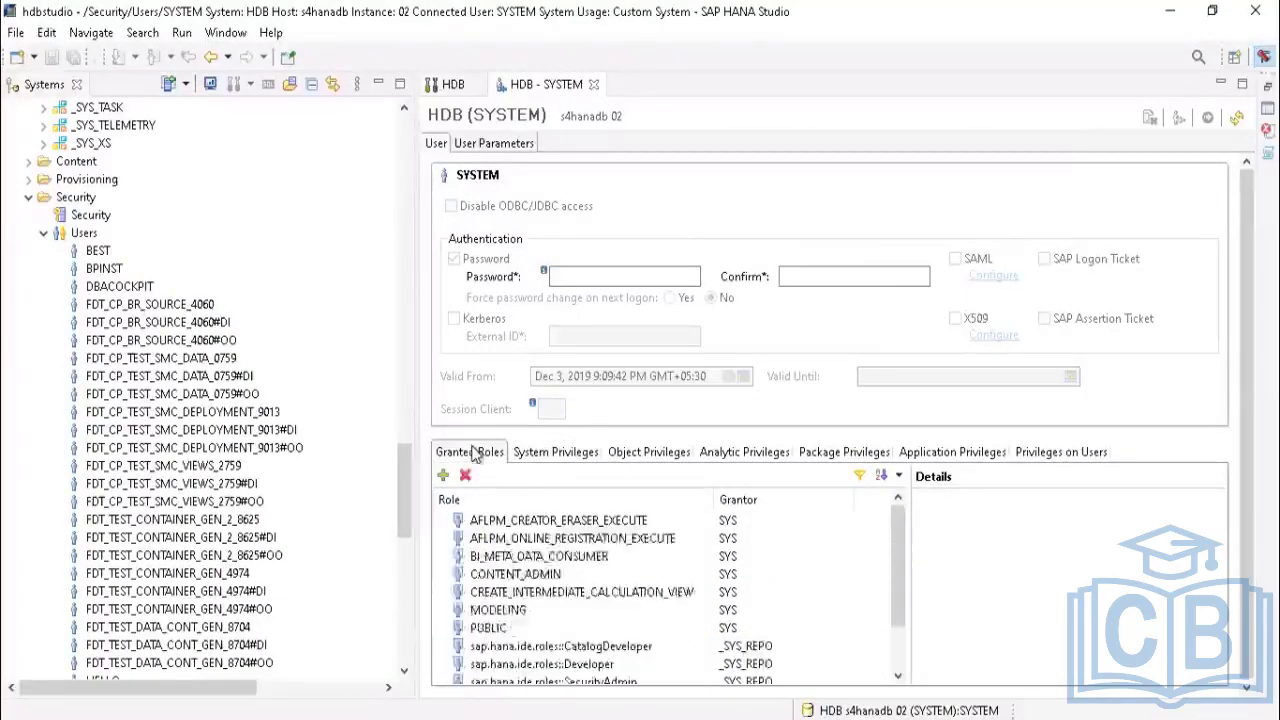
pyautogui.scroll(-1, 600, 580)
pyautogui.scroll(1, 610, 595)
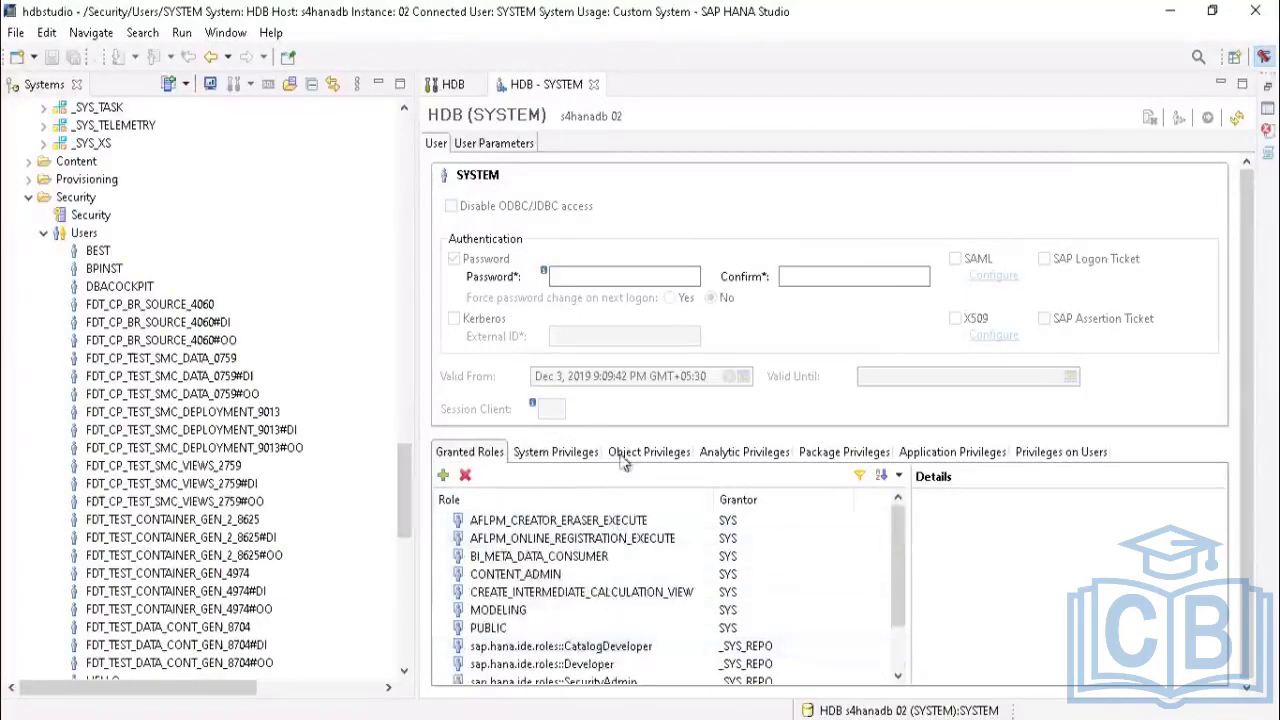
# Step: Look through the SYSTEM user's object privileges, including those on _SYS_REPO
pyautogui.click(590, 455)
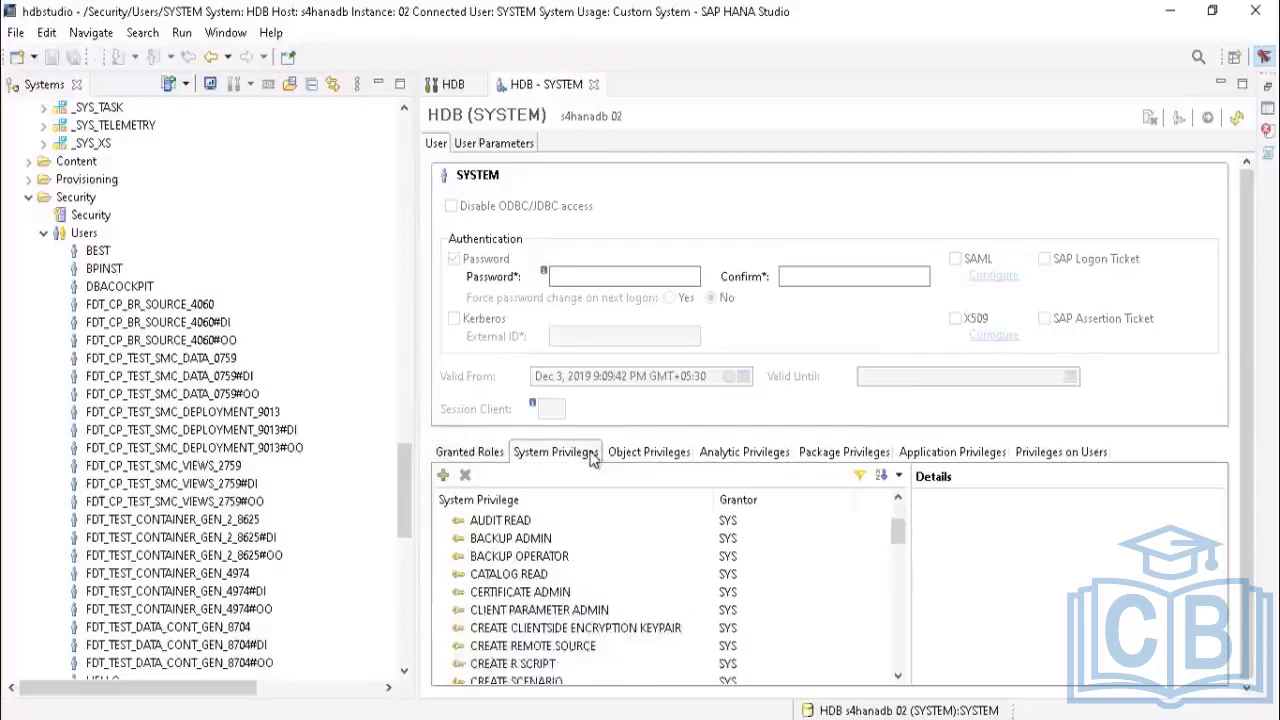
pyautogui.click(503, 453)
pyautogui.click(706, 452)
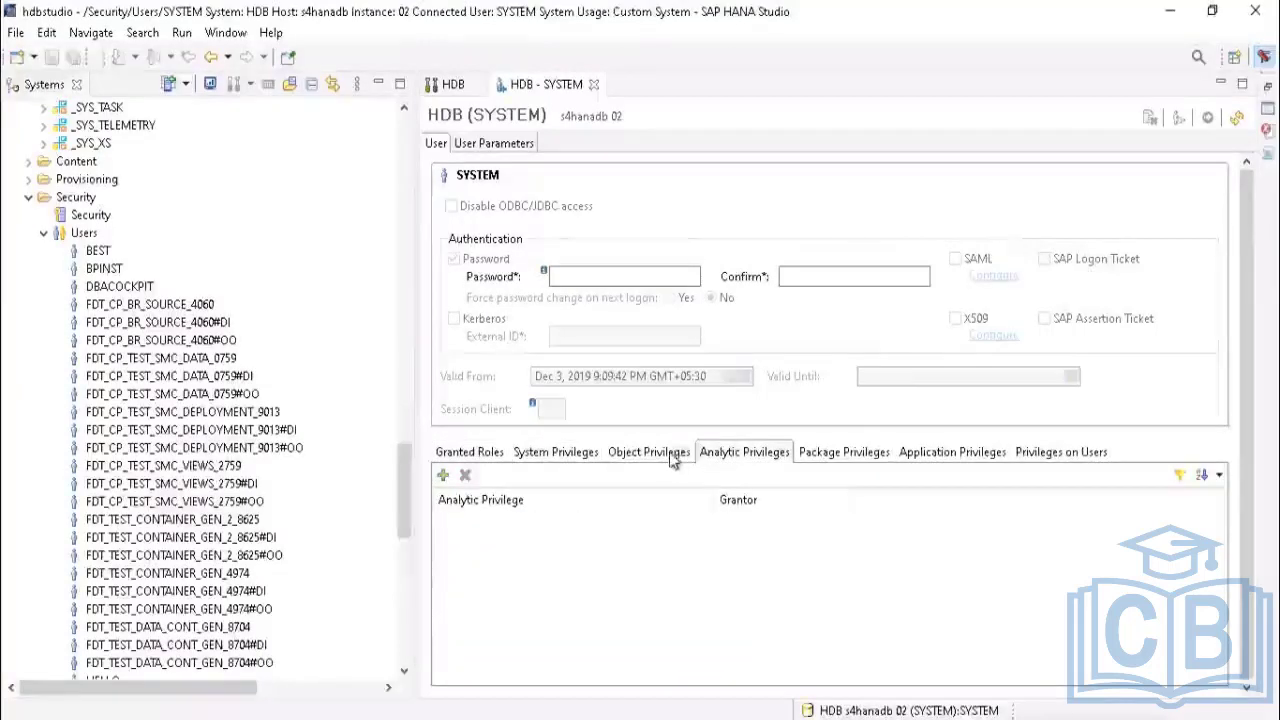
pyautogui.click(674, 456)
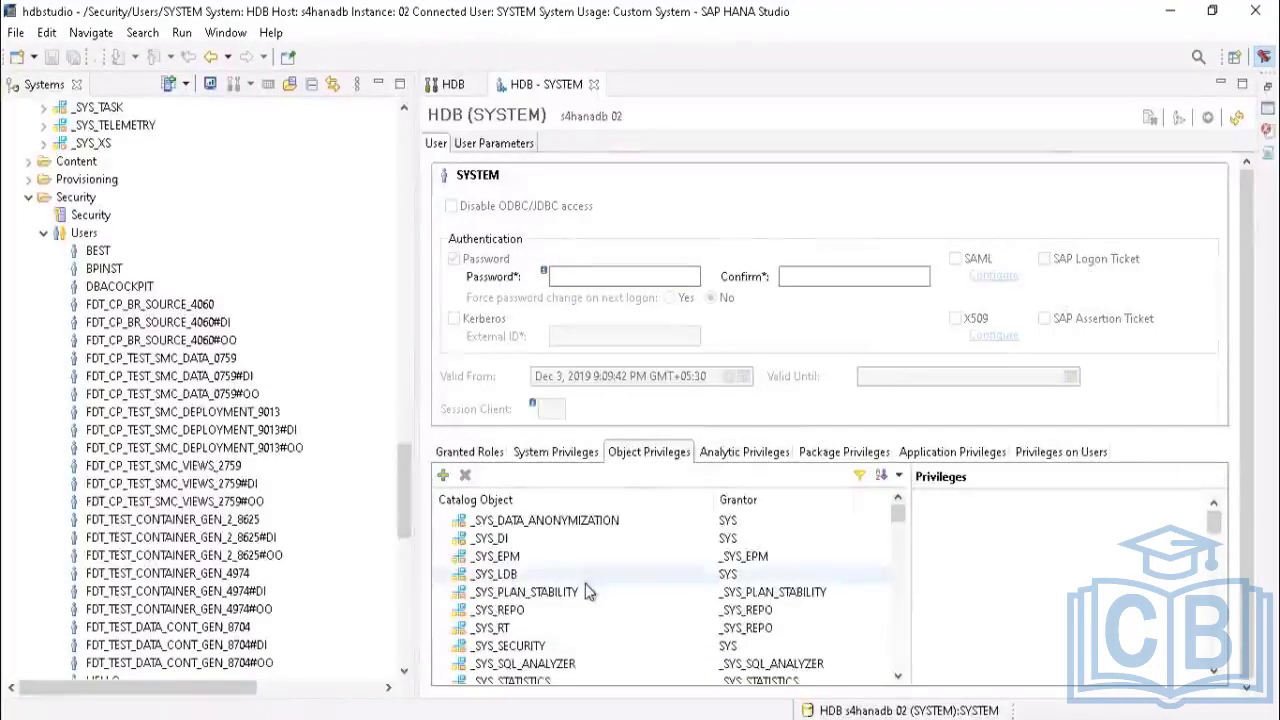
pyautogui.scroll(-3, 585, 584)
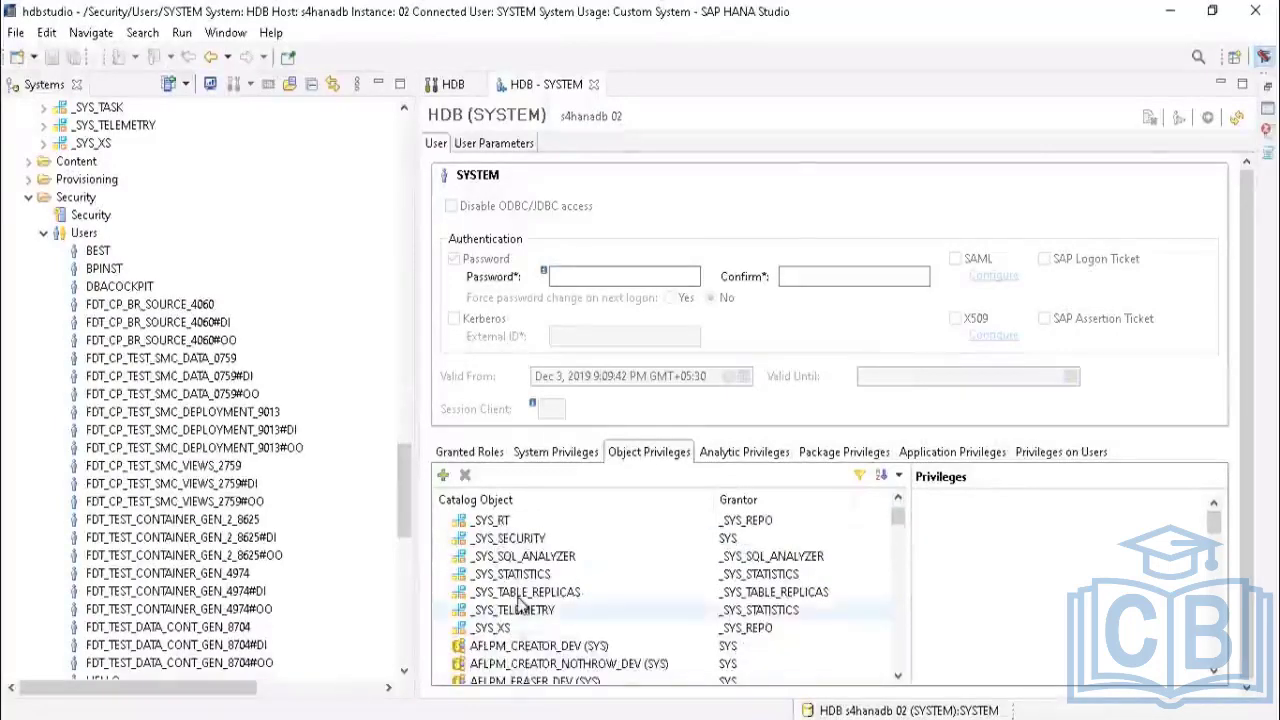
pyautogui.scroll(3, 530, 596)
pyautogui.scroll(-12, 525, 594)
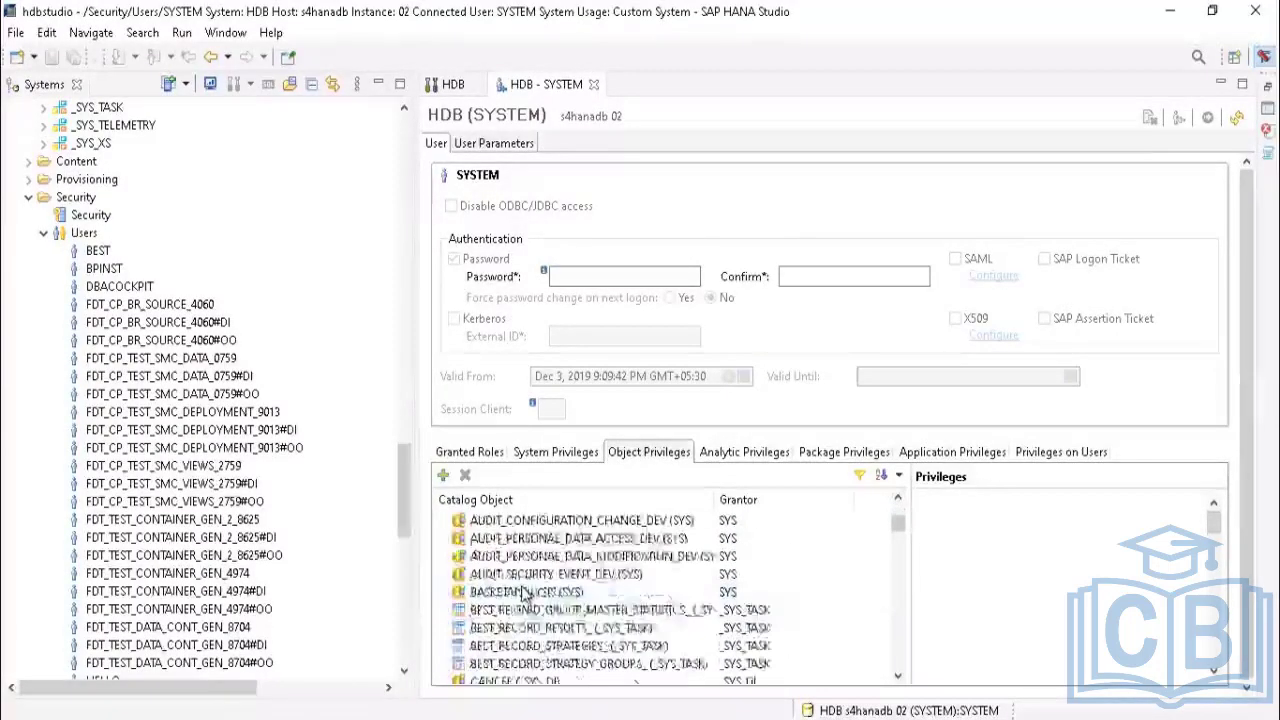
pyautogui.scroll(-15, 535, 647)
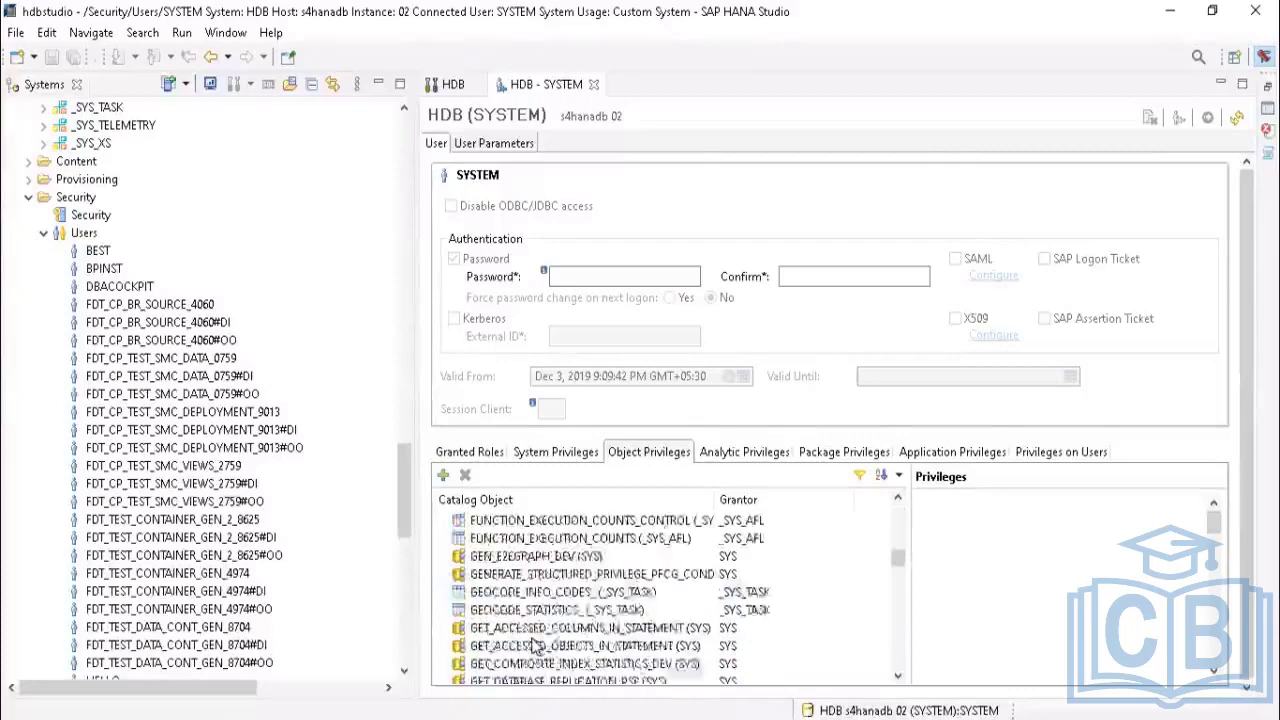
pyautogui.scroll(-15, 535, 647)
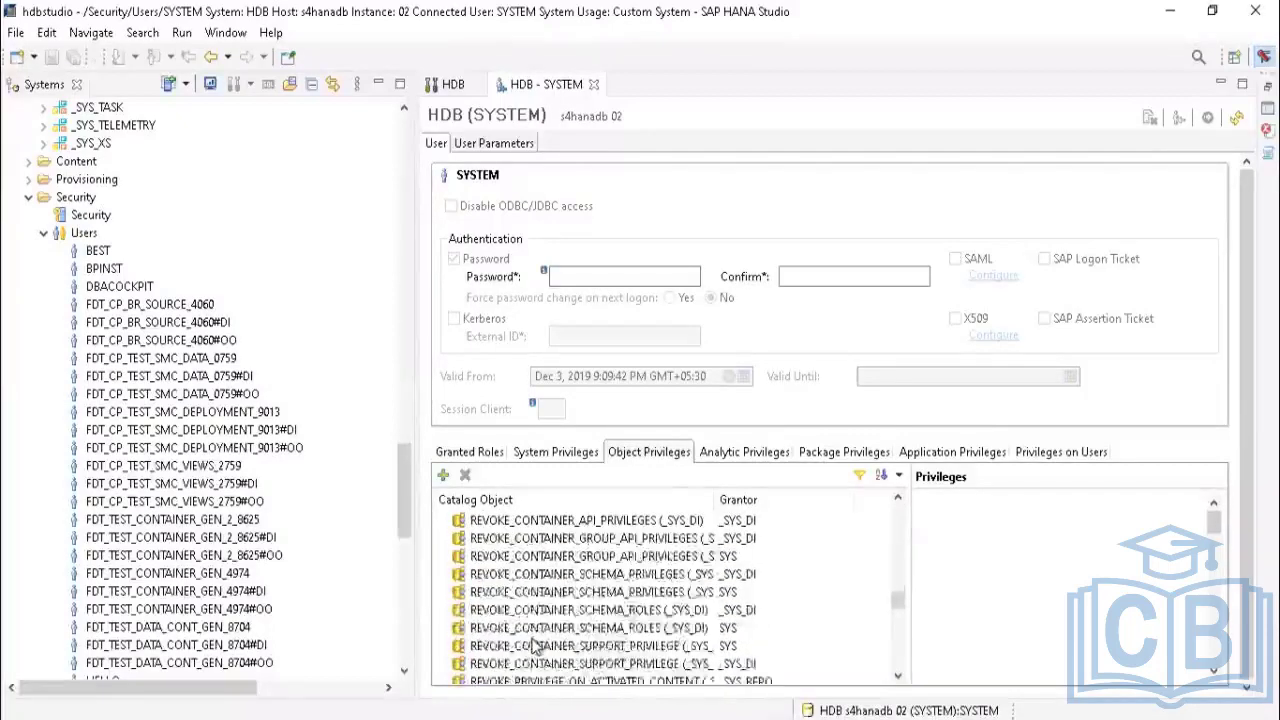
pyautogui.scroll(-3, 535, 647)
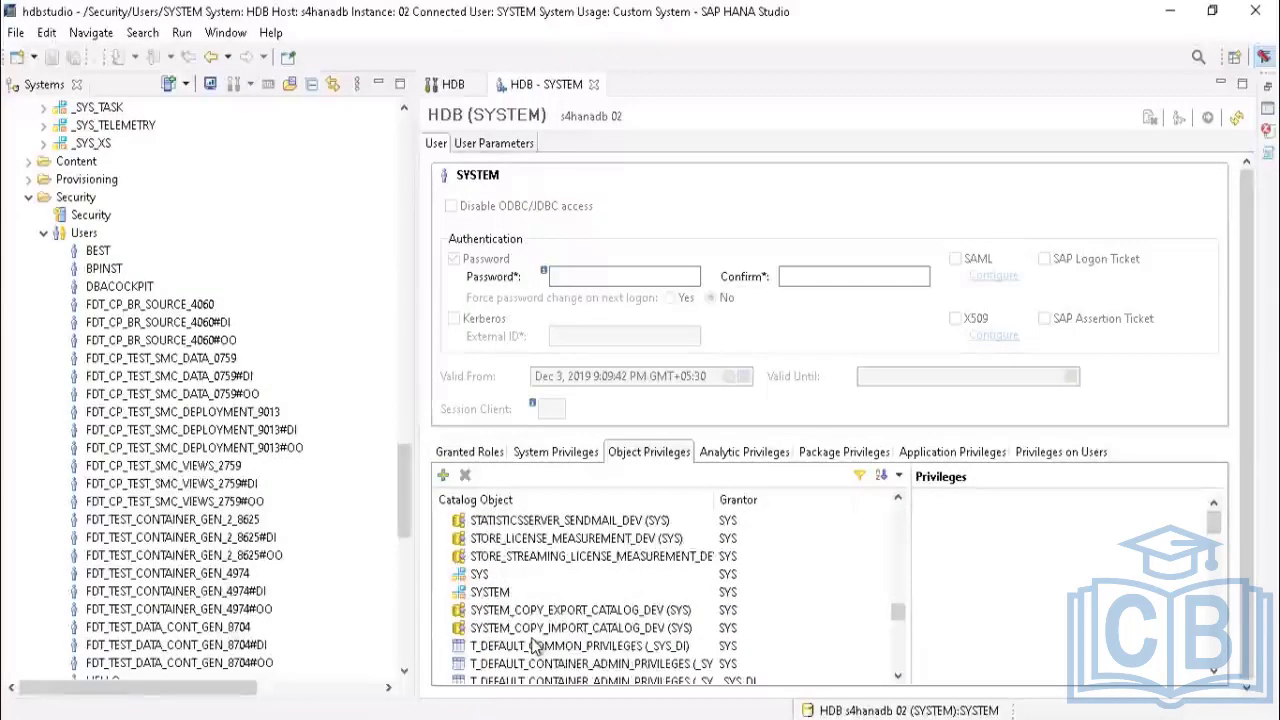
pyautogui.scroll(3, 535, 647)
pyautogui.scroll(-7, 533, 600)
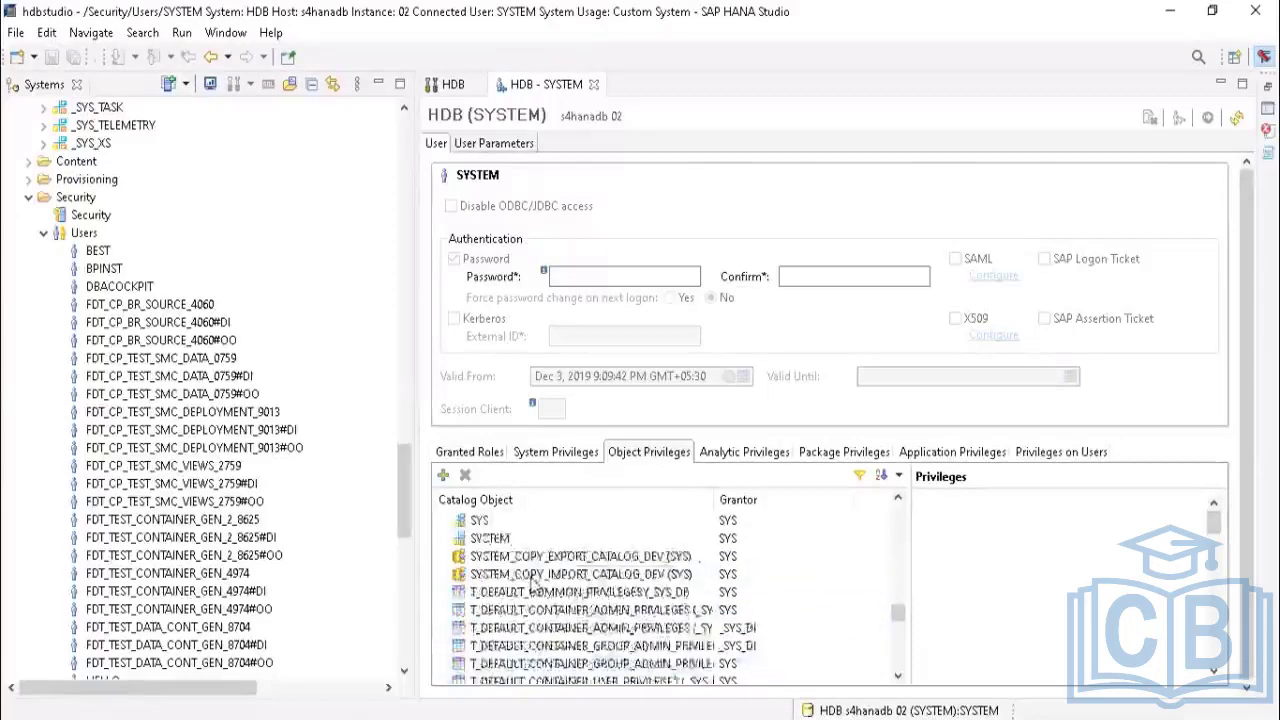
pyautogui.scroll(-10, 533, 588)
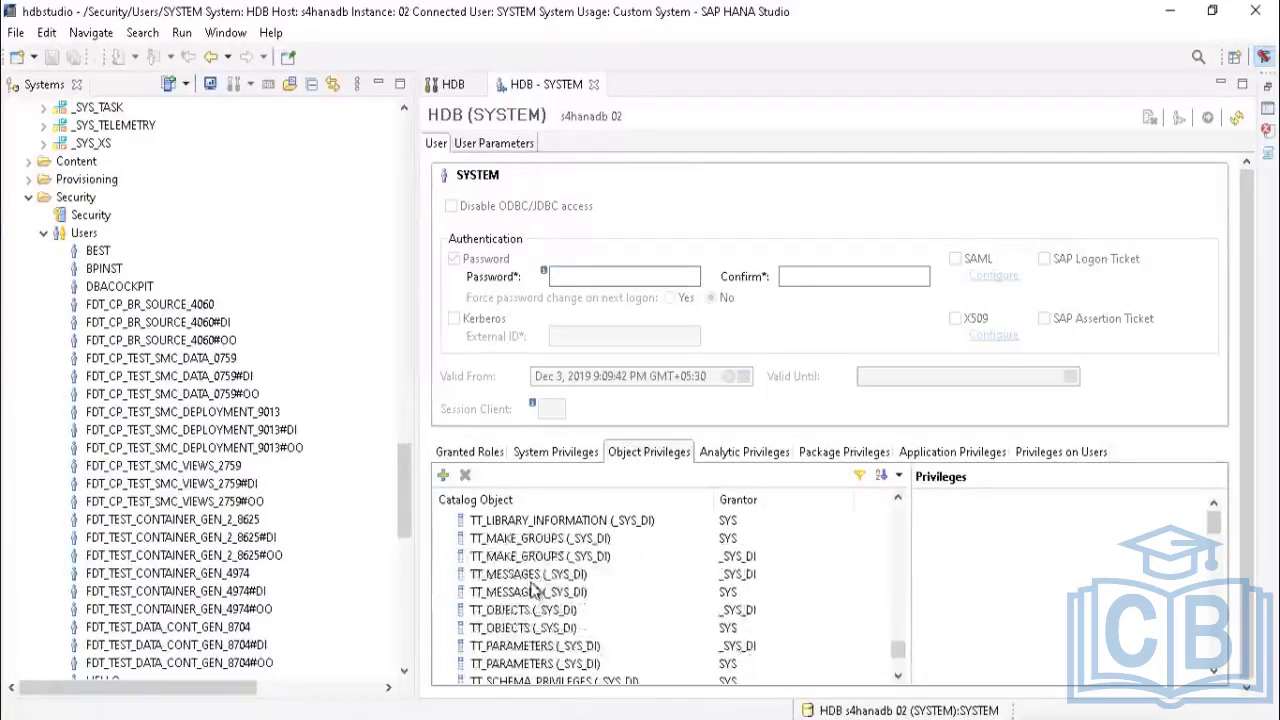
pyautogui.scroll(-1, 537, 622)
pyautogui.scroll(5, 537, 615)
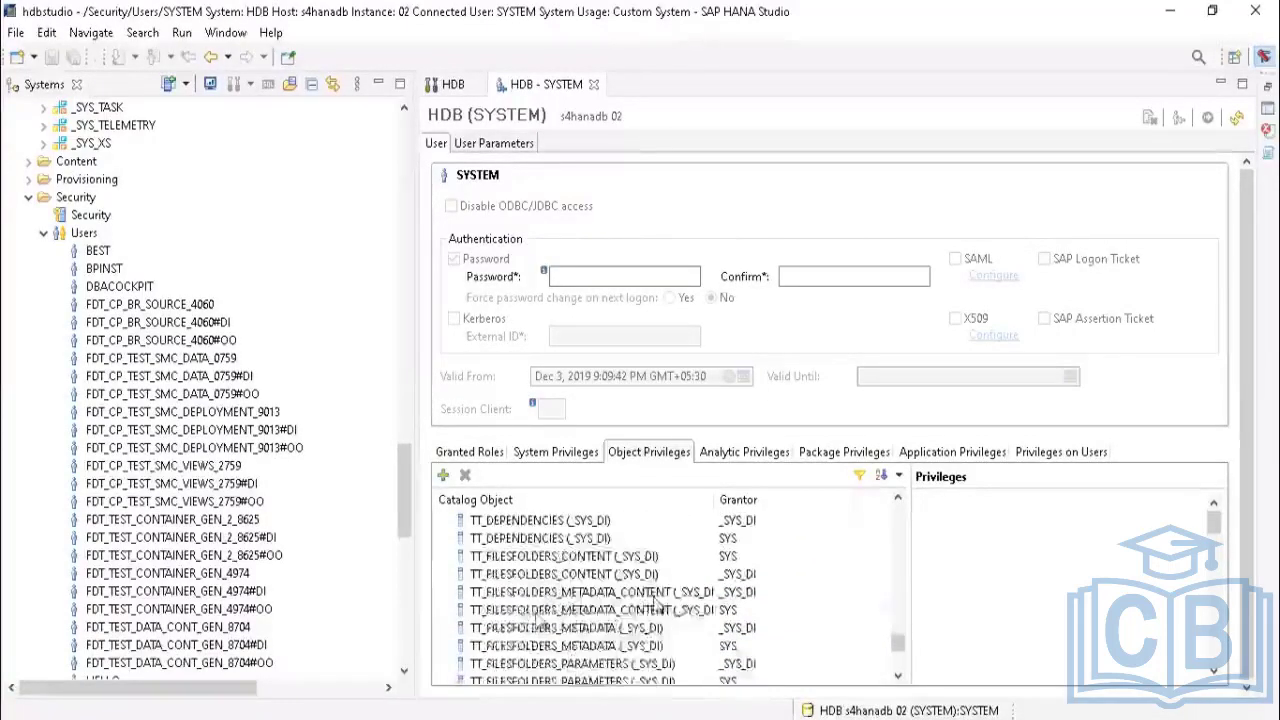
pyautogui.moveTo(896, 643); pyautogui.dragTo(918, 522)
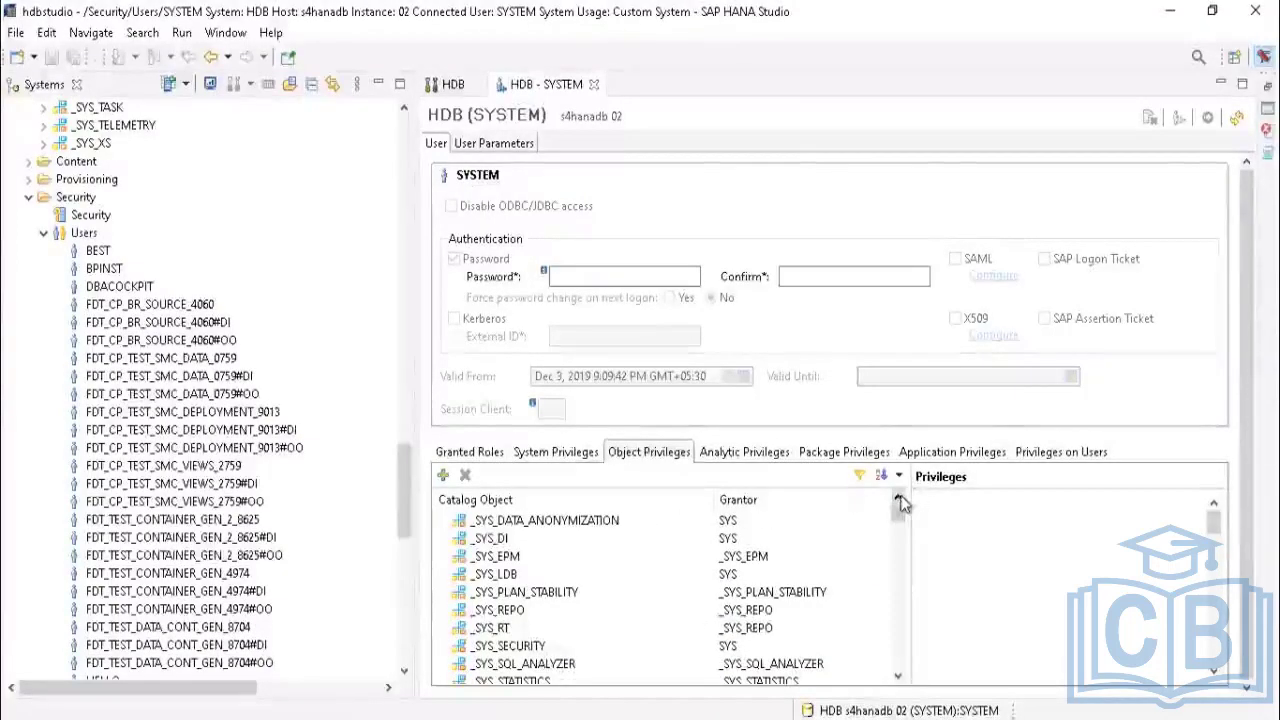
pyautogui.click(524, 617)
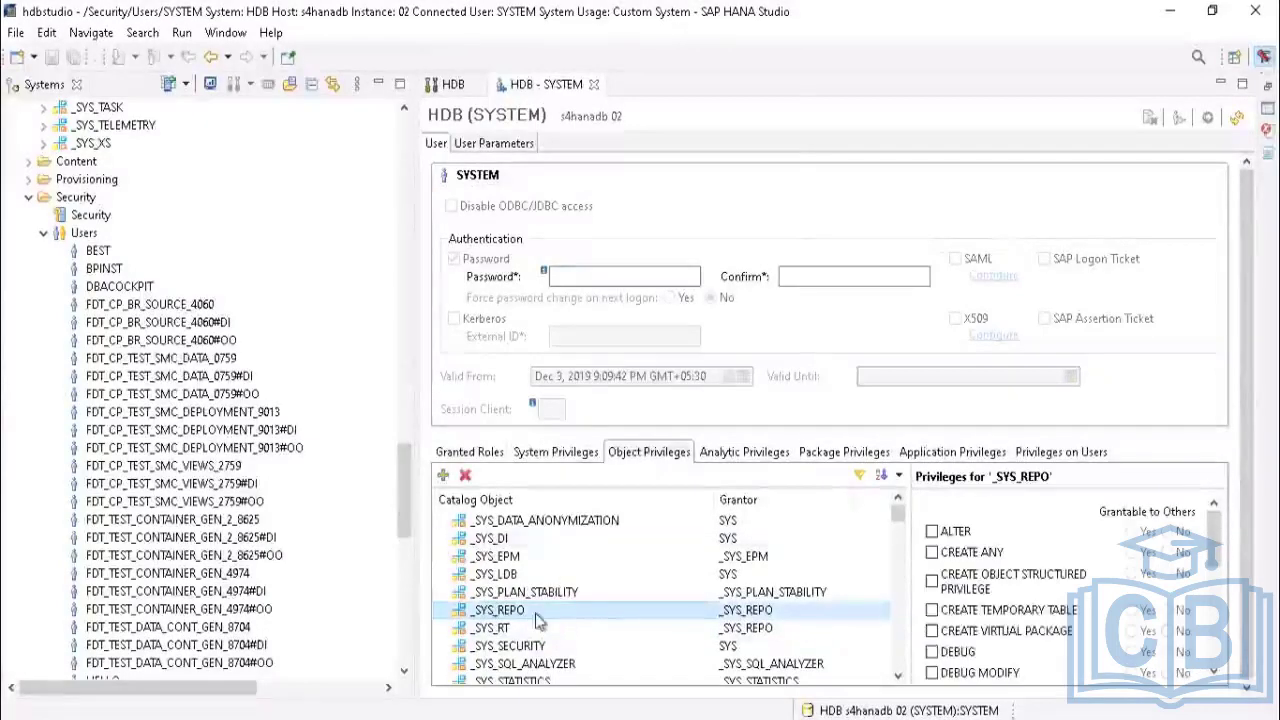
pyautogui.scroll(-2, 537, 620)
pyautogui.scroll(2, 535, 613)
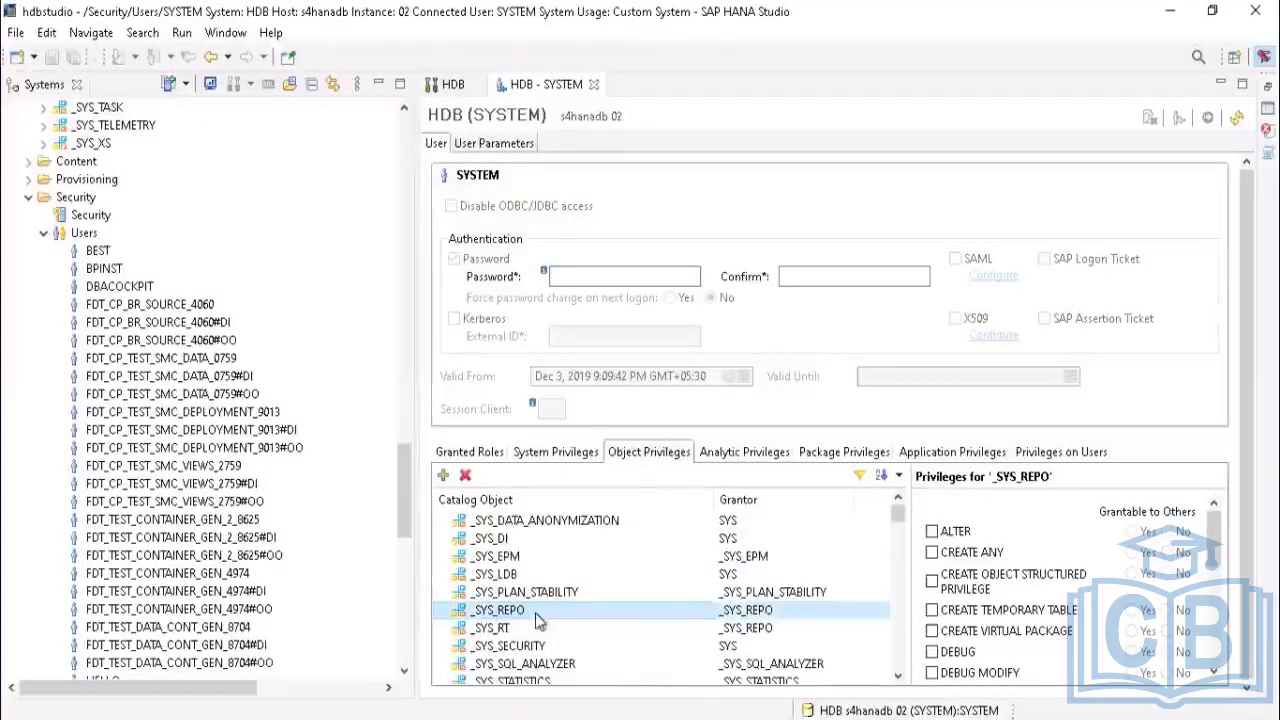
pyautogui.scroll(-4, 535, 613)
pyautogui.scroll(-6, 535, 613)
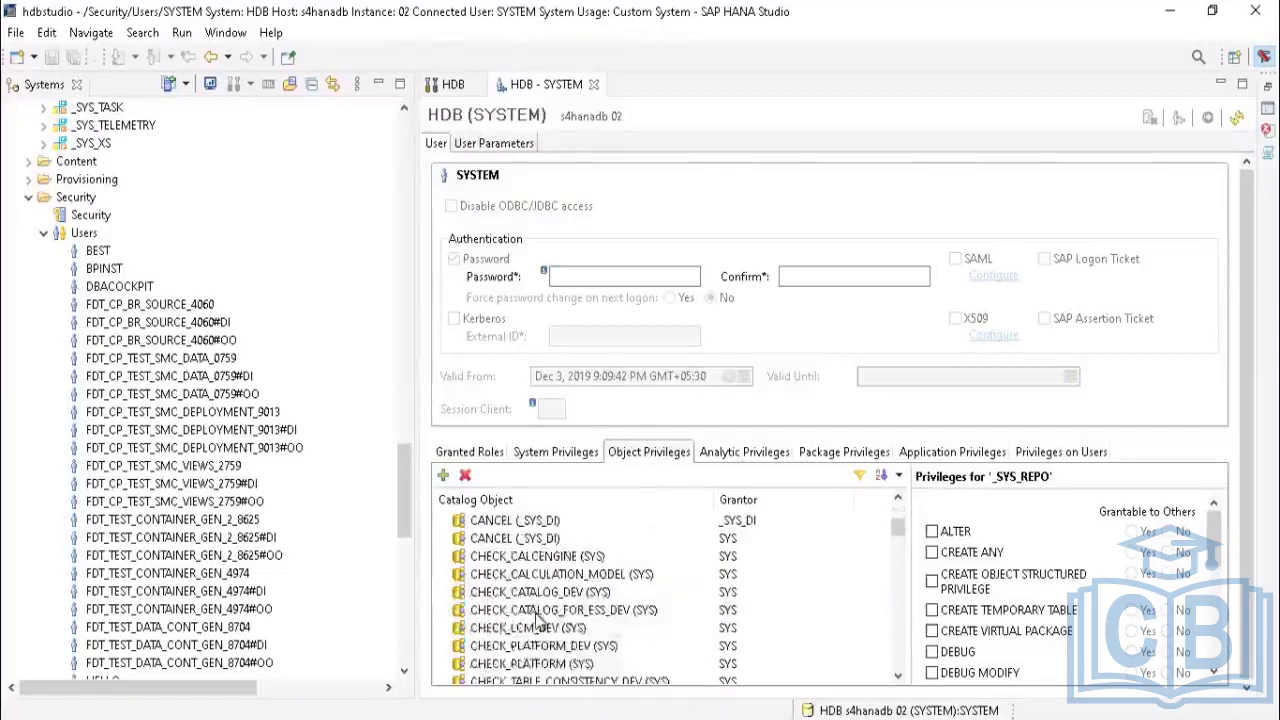
# Step: Search the catalog objects for BIC and add the _SYS_BIC schema to SYSTEM's object privileges
pyautogui.click(443, 478)
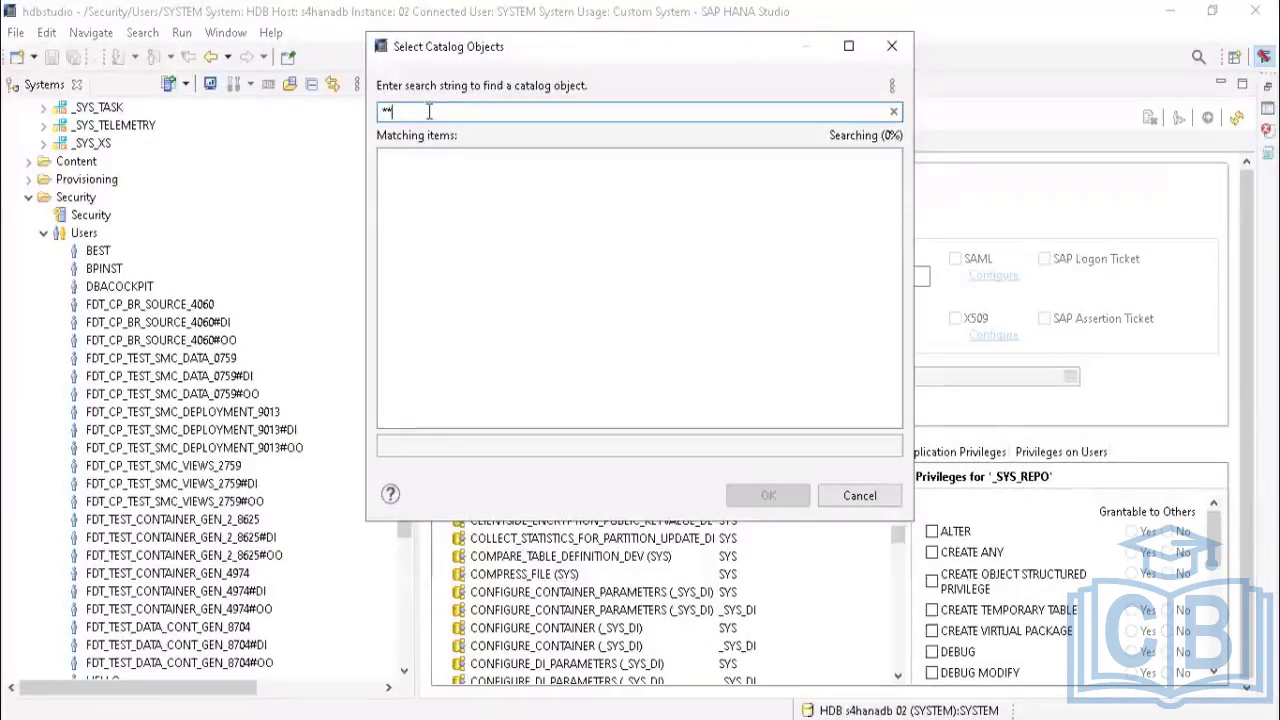
pyautogui.press('BackSpace')
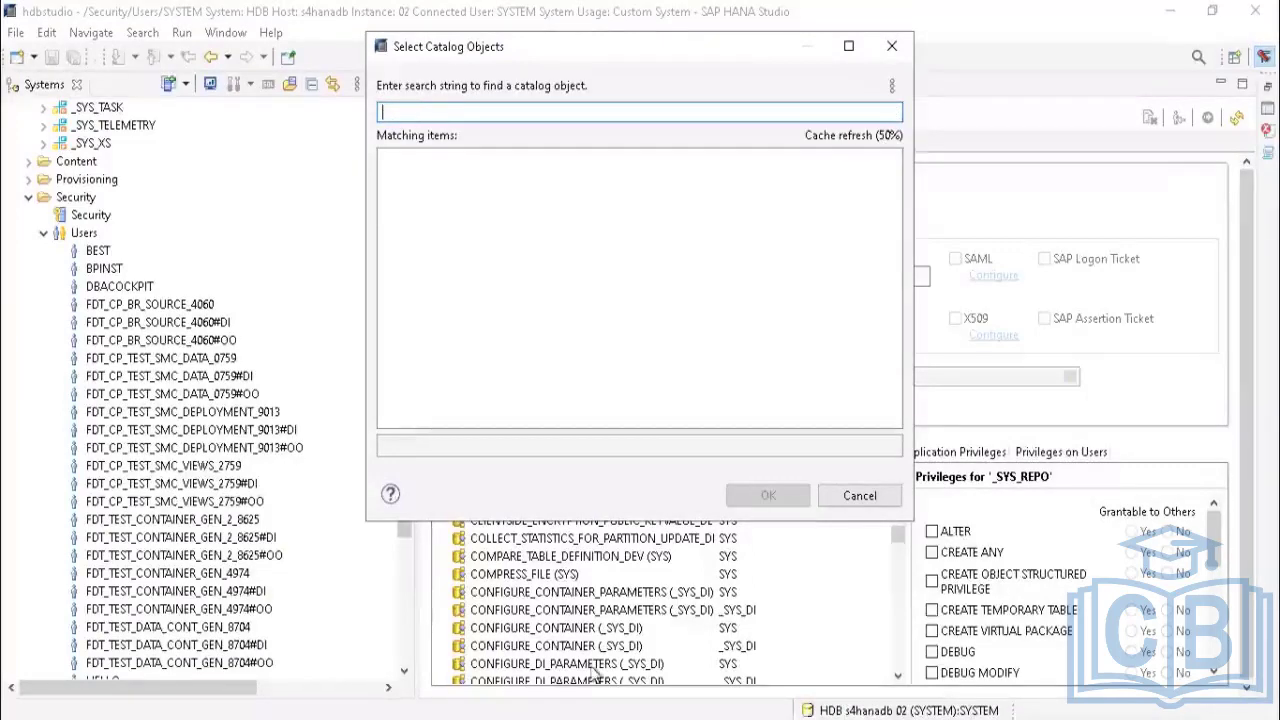
pyautogui.click(470, 718)
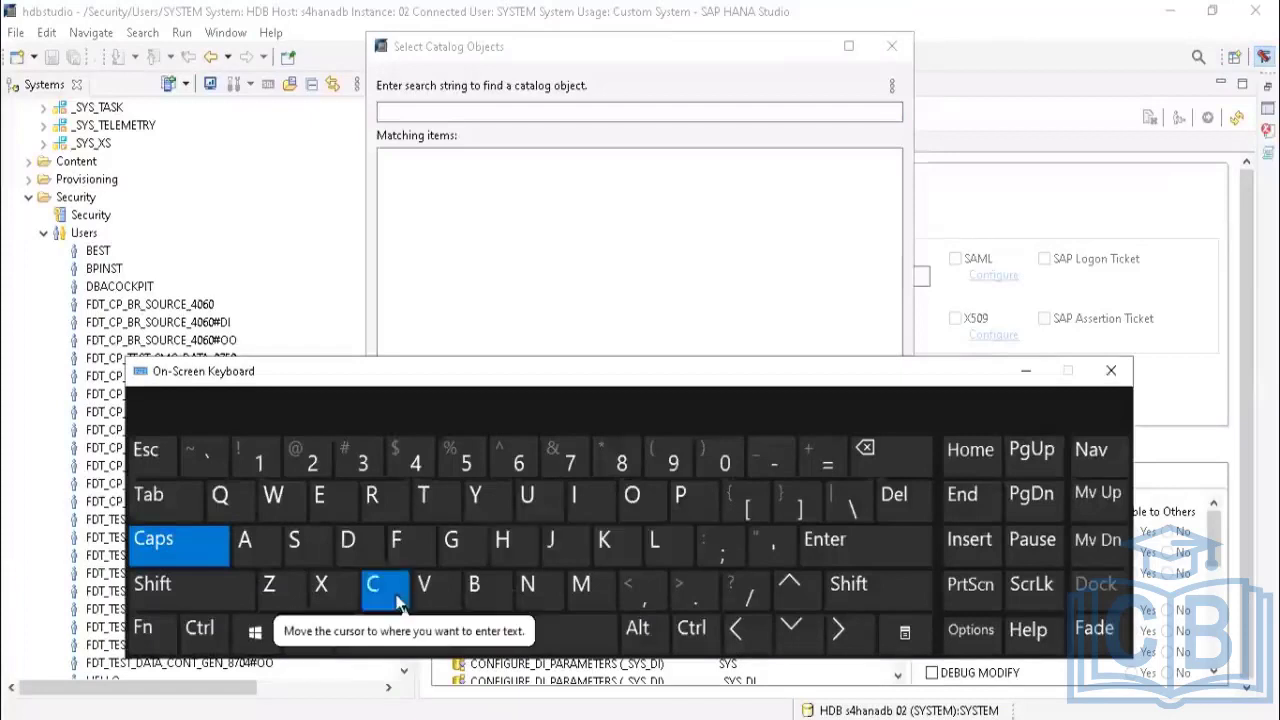
pyautogui.click(435, 113)
pyautogui.click(478, 585)
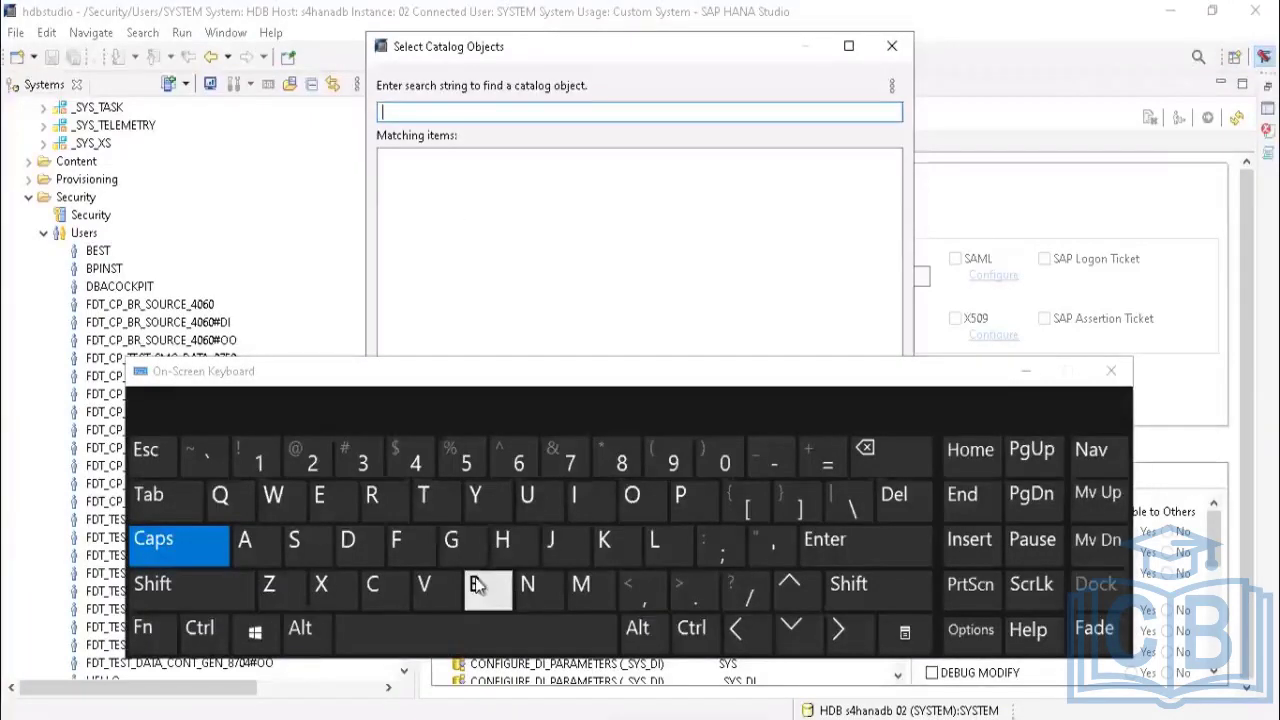
pyautogui.click(600, 502)
pyautogui.click(373, 585)
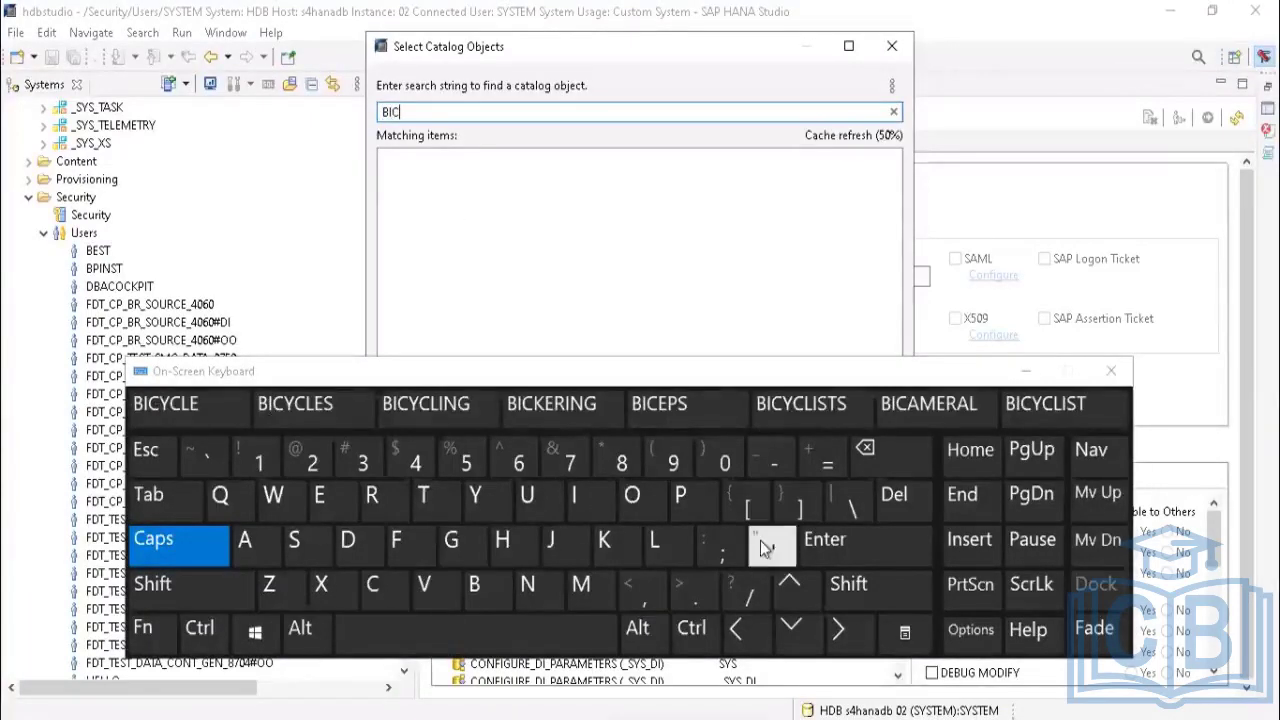
pyautogui.click(861, 540)
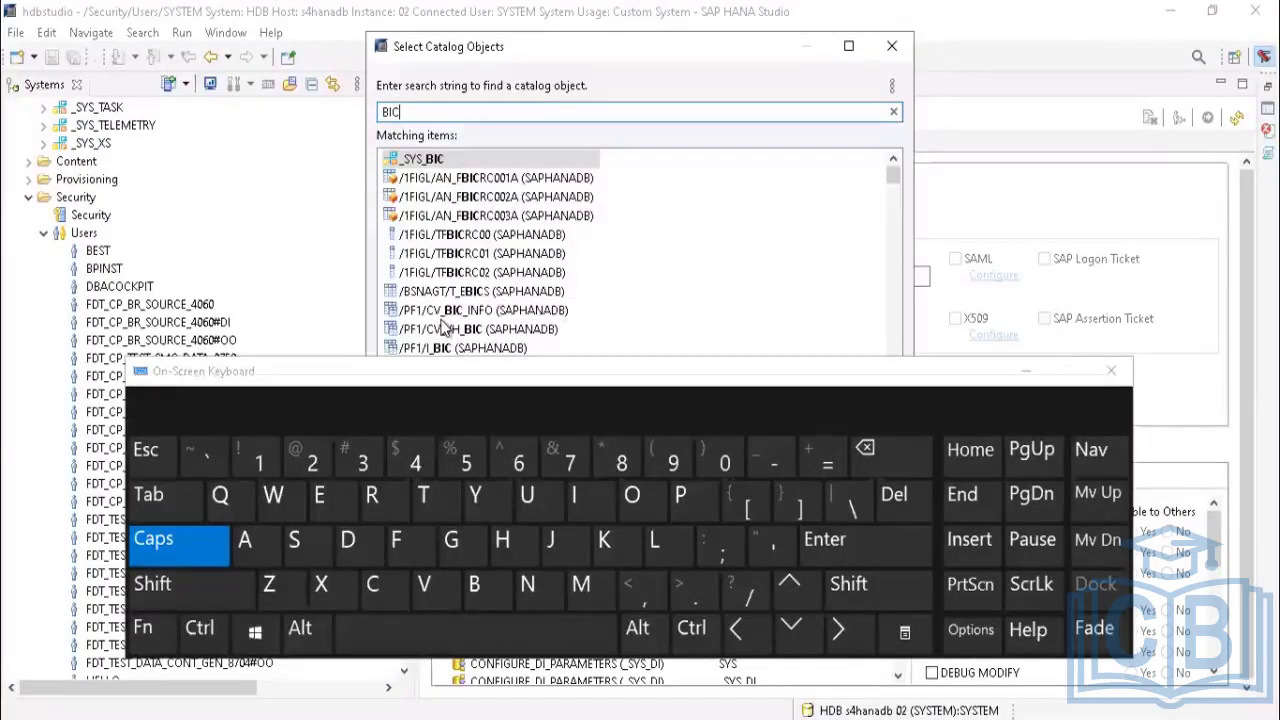
pyautogui.click(490, 162)
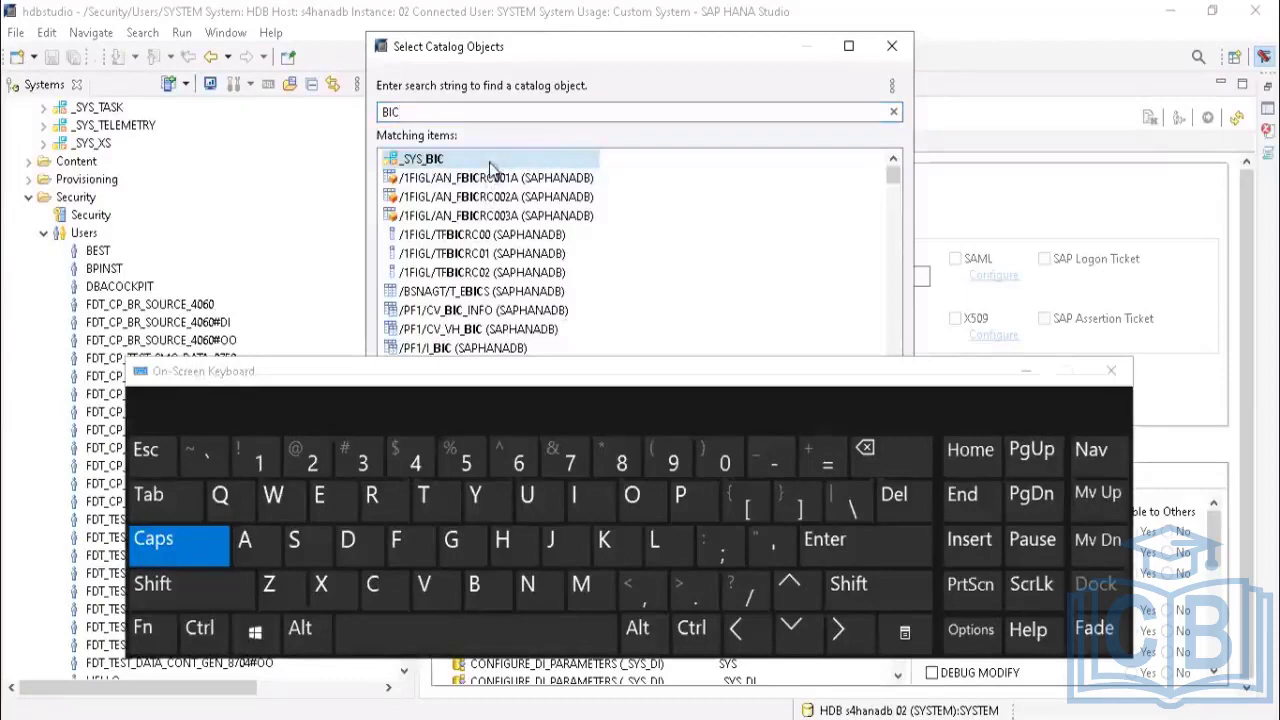
pyautogui.click(1026, 372)
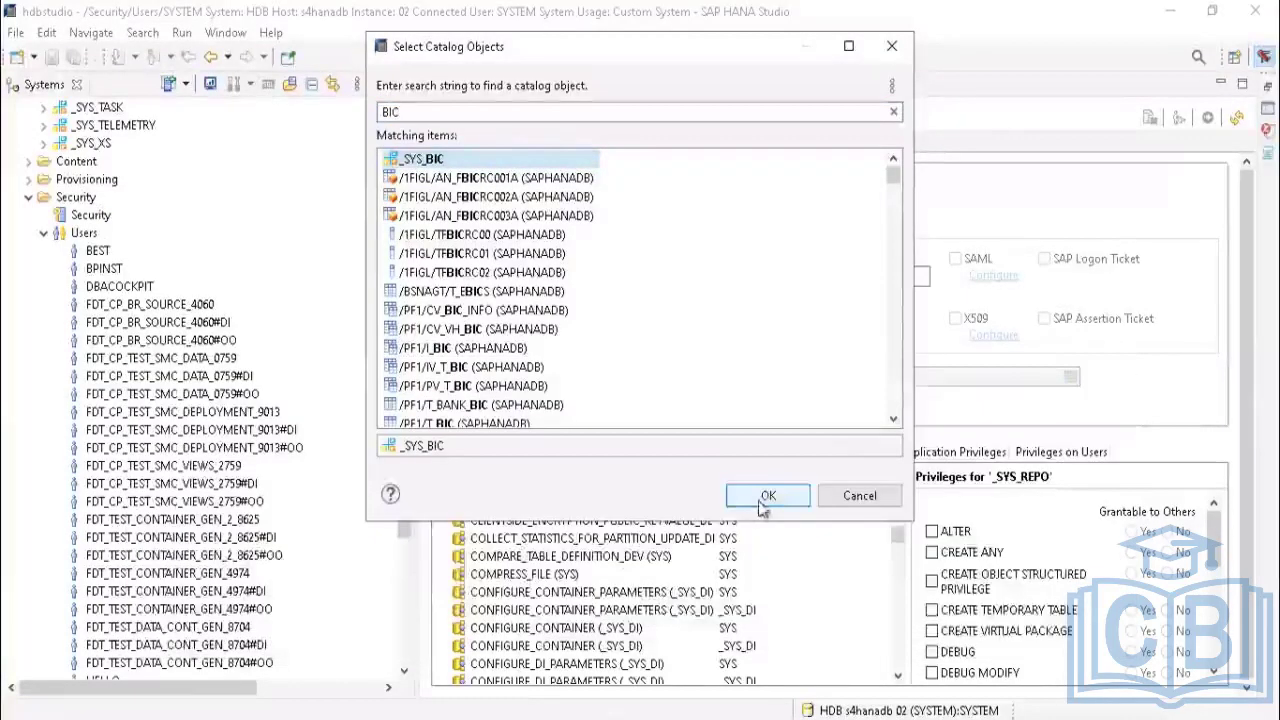
pyautogui.click(767, 496)
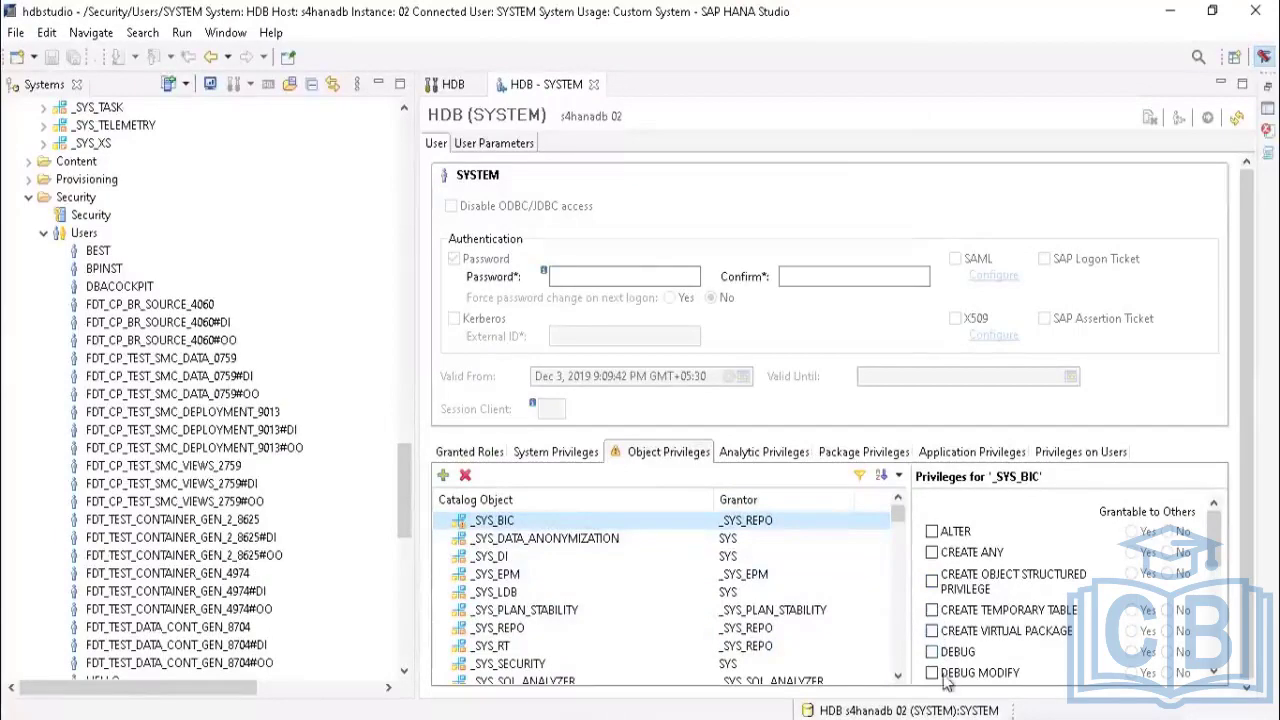
# Step: Grant SYSTEM the EXECUTE and SELECT privileges on _SYS_BIC and deploy the change
pyautogui.scroll(-3, 1050, 644)
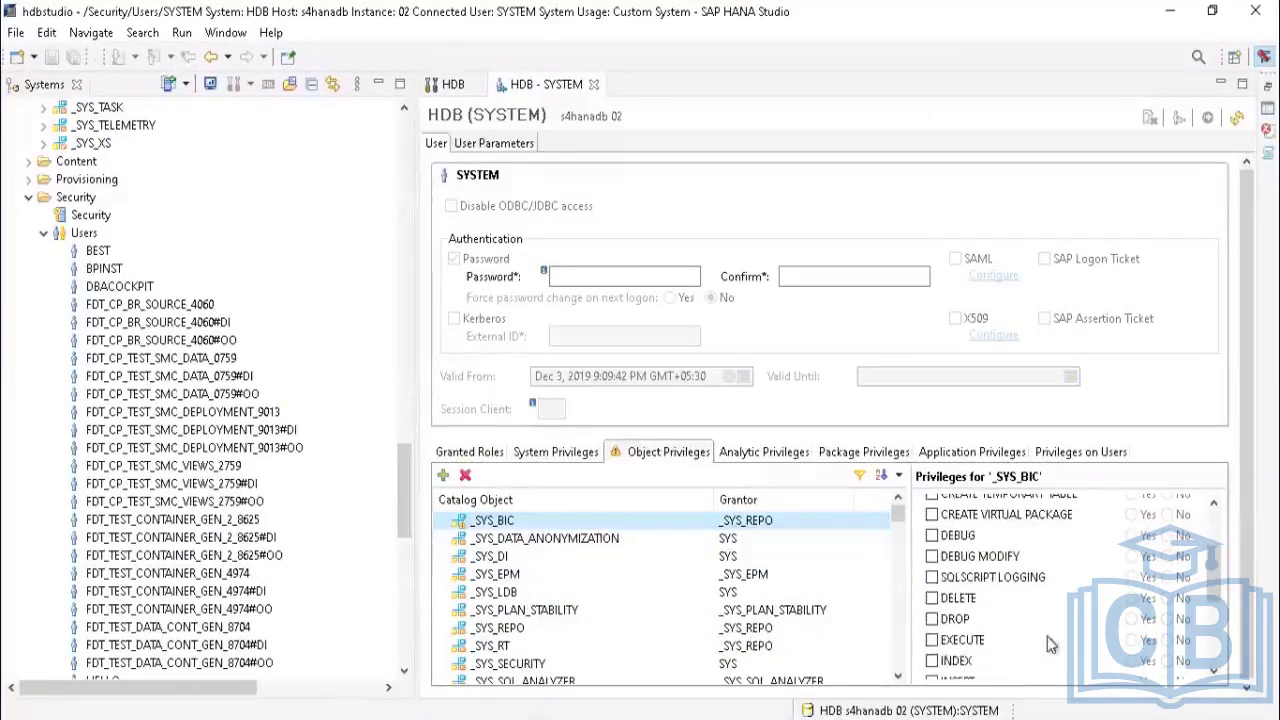
pyautogui.click(932, 640)
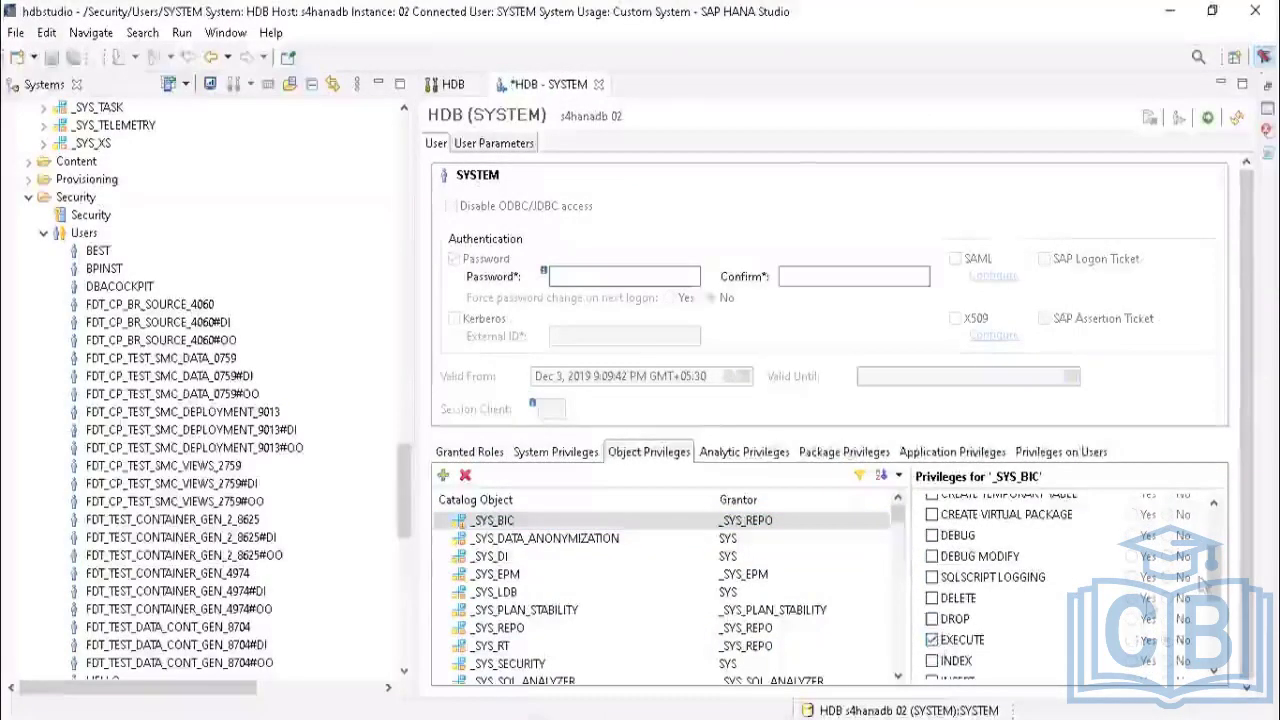
pyautogui.moveTo(1216, 588); pyautogui.dragTo(1216, 622)
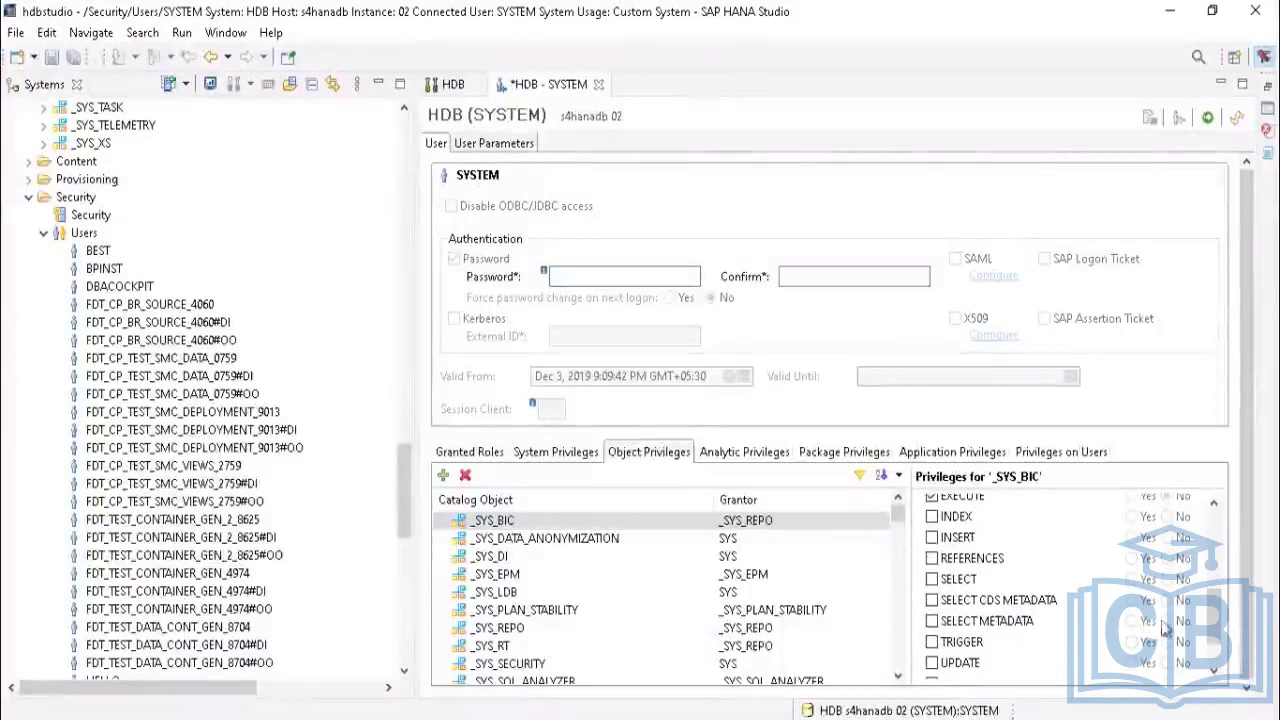
pyautogui.click(931, 580)
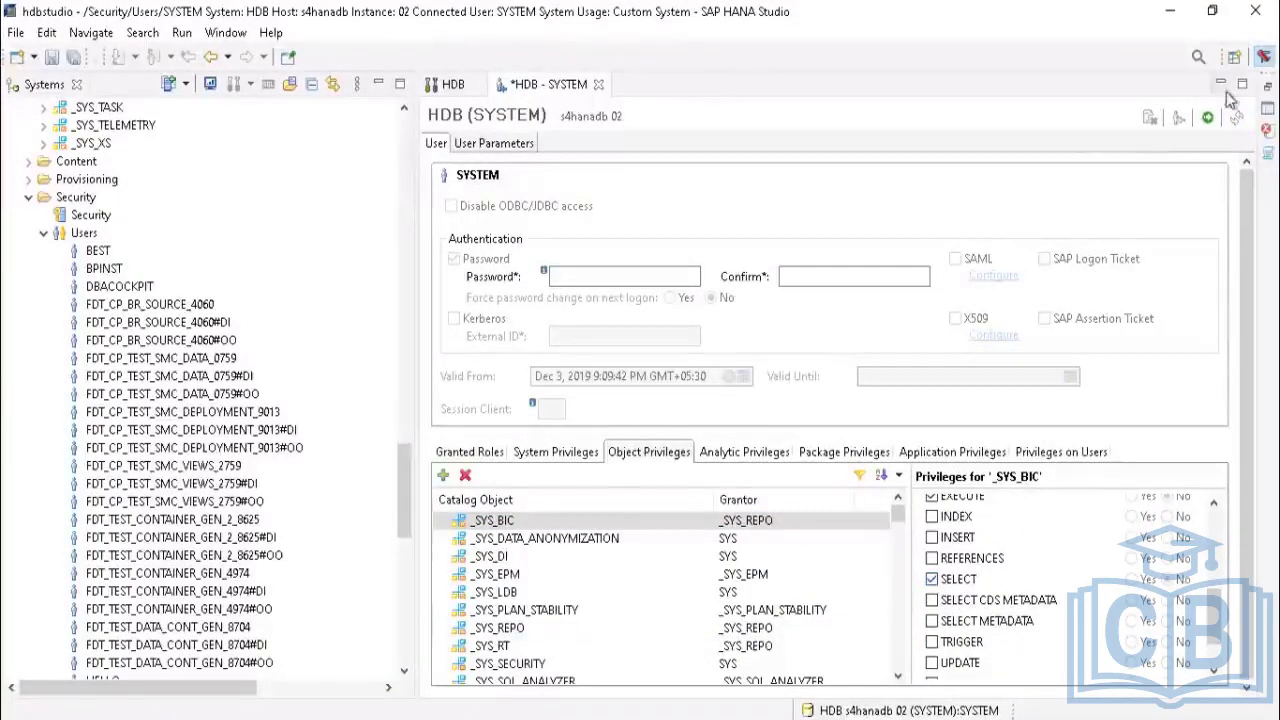
pyautogui.click(1208, 119)
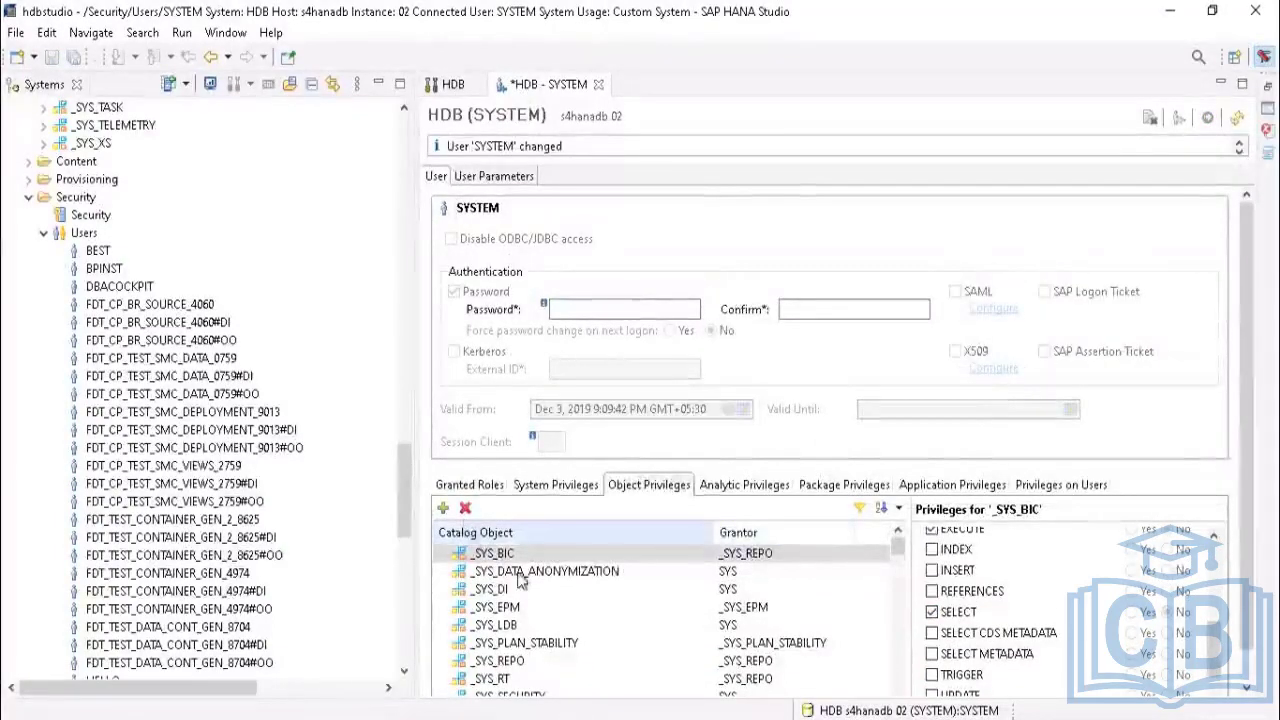
# Step: Start adding a catalog object to SYSTEM's object privileges and search the catalog for BI
pyautogui.click(444, 509)
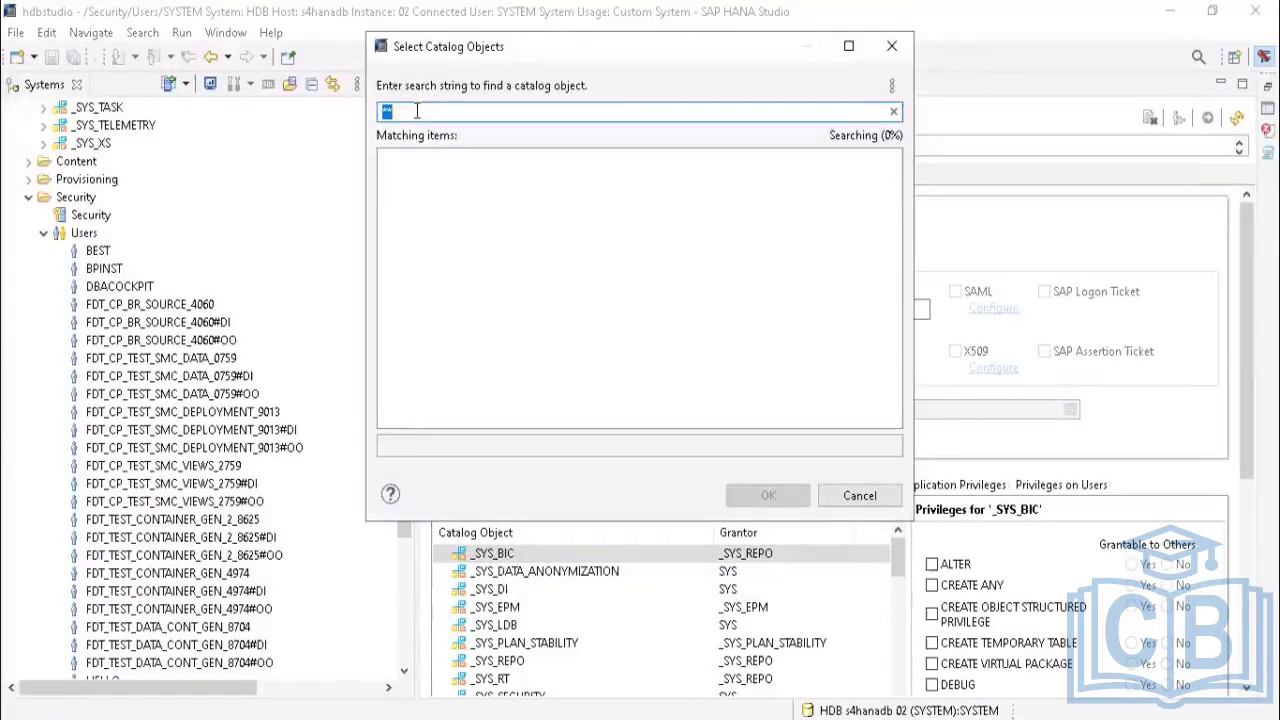
pyautogui.press('BackSpace')
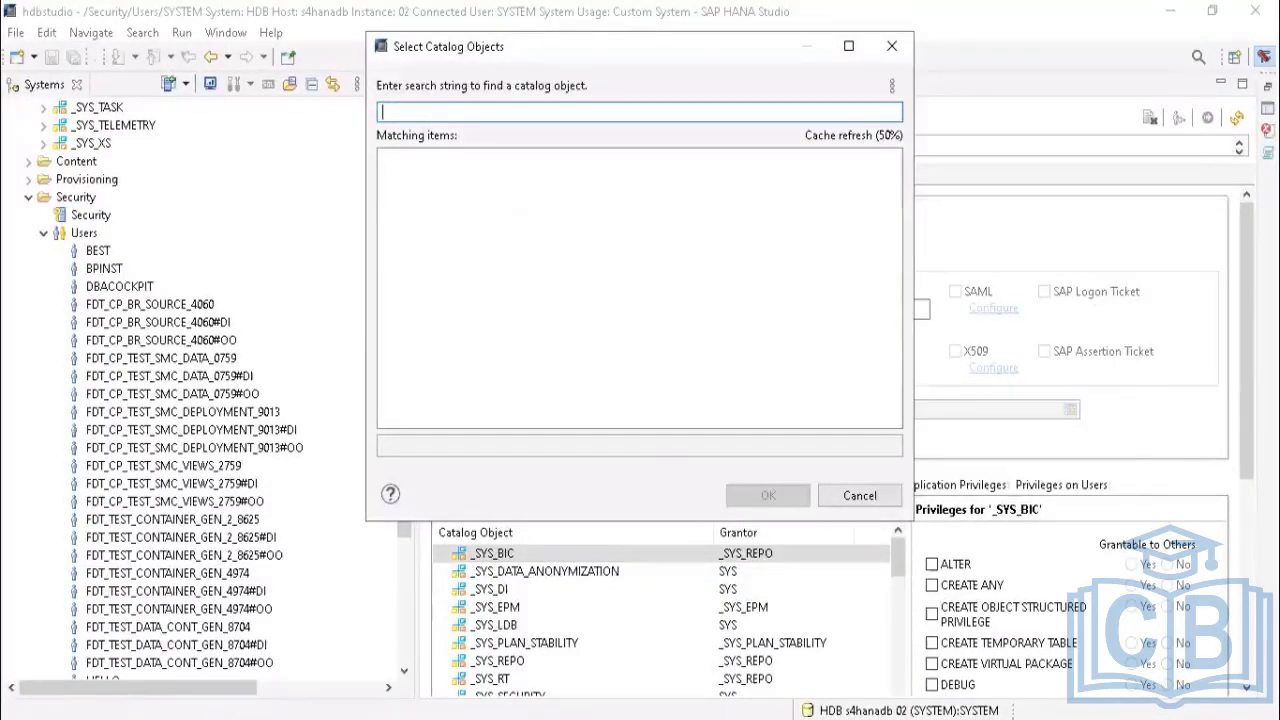
pyautogui.hotkey('alt', 'Tab')
pyautogui.click(497, 591)
pyautogui.click(593, 505)
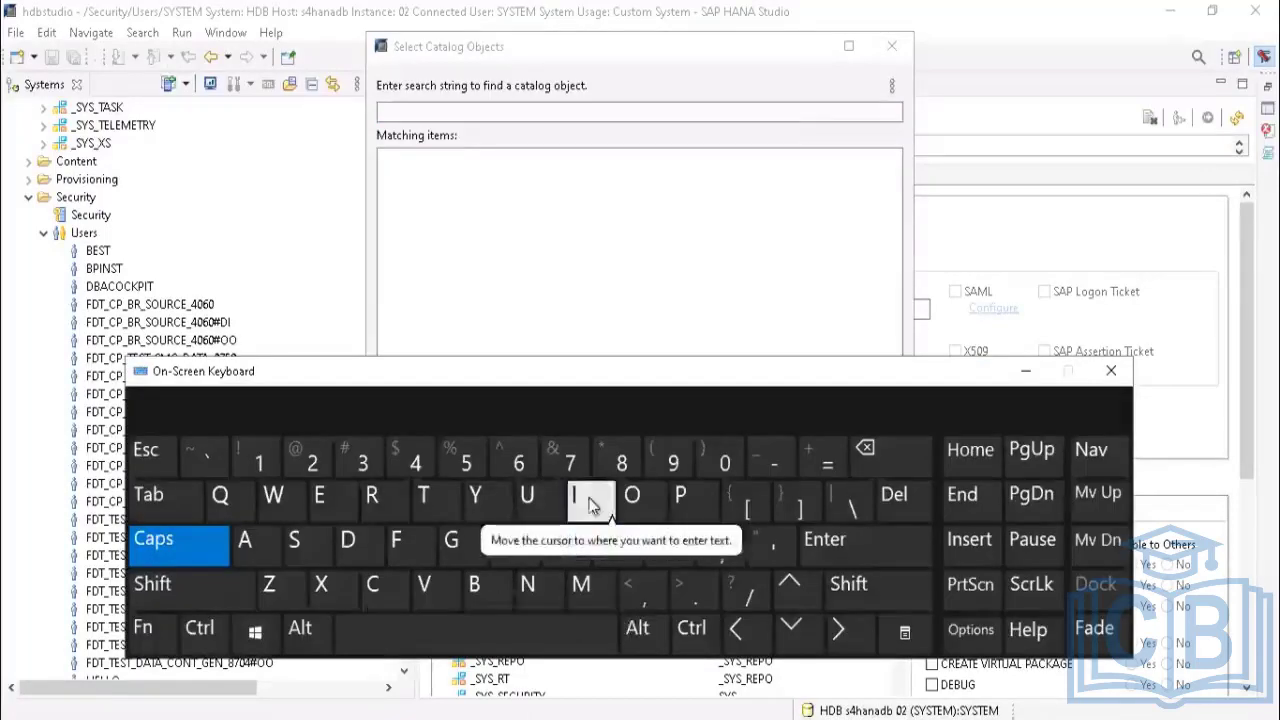
pyautogui.click(455, 113)
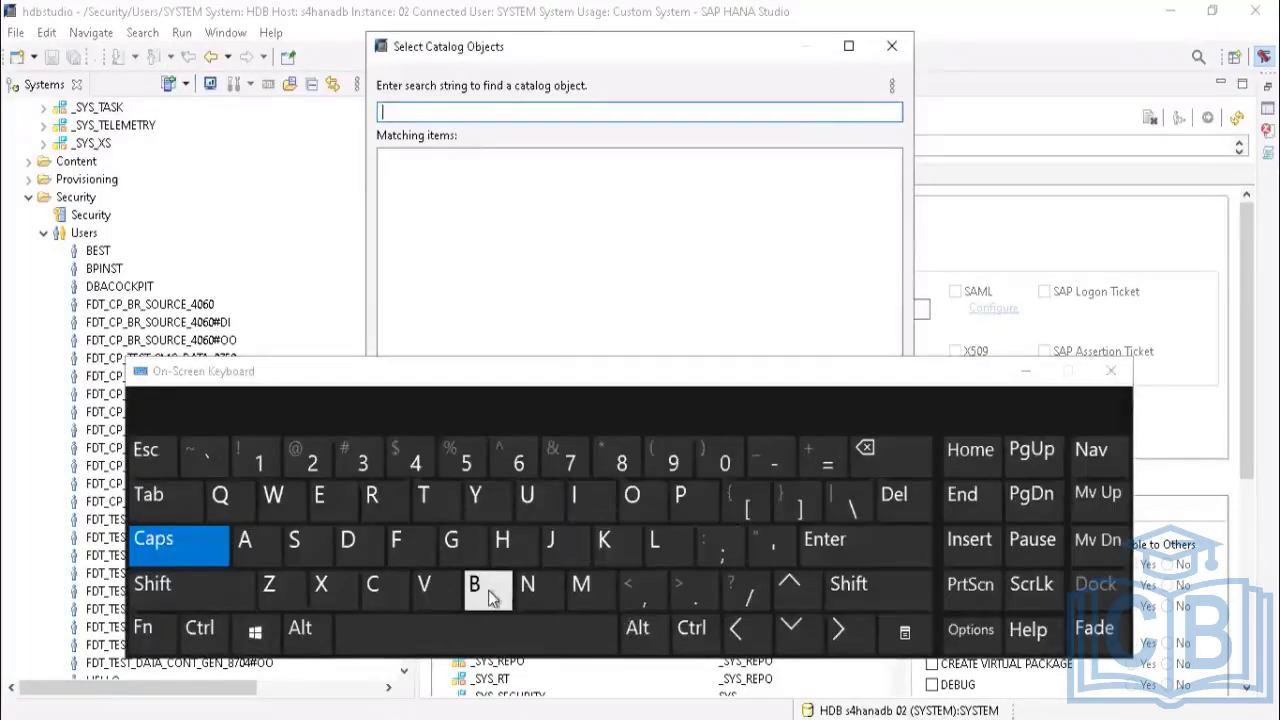
pyautogui.click(488, 590)
pyautogui.click(576, 497)
pyautogui.click(916, 542)
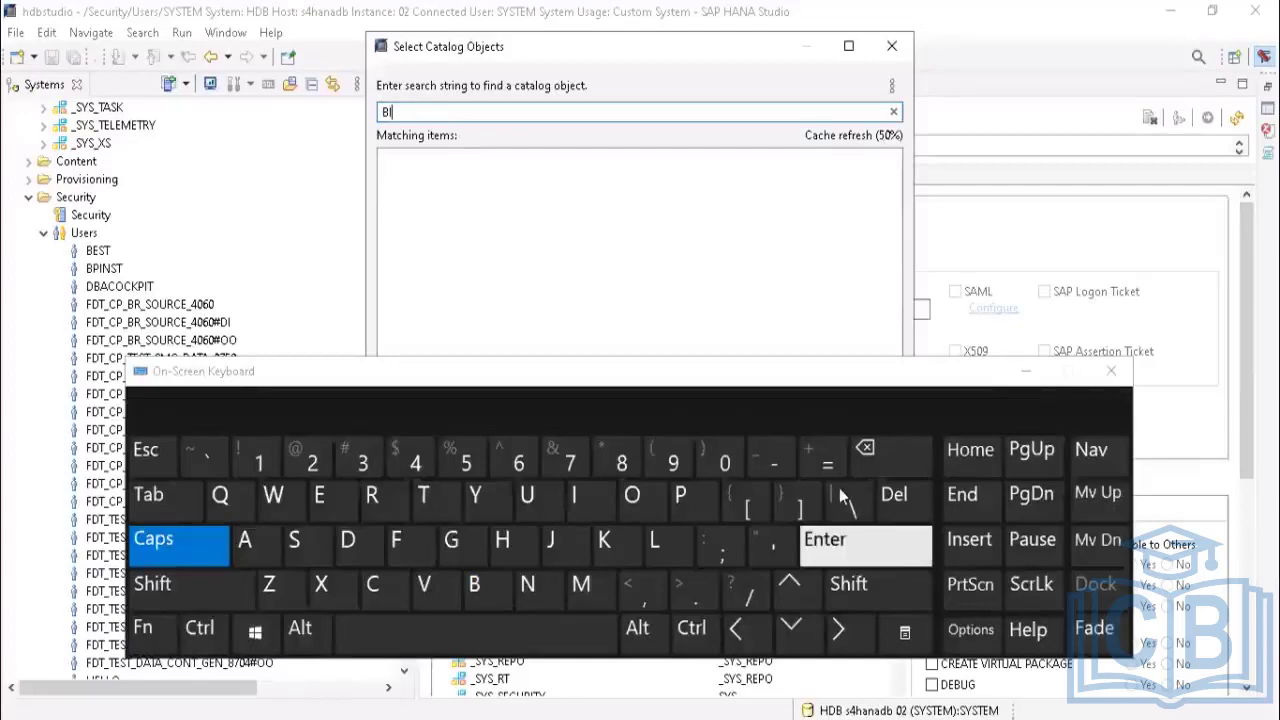
pyautogui.click(1024, 371)
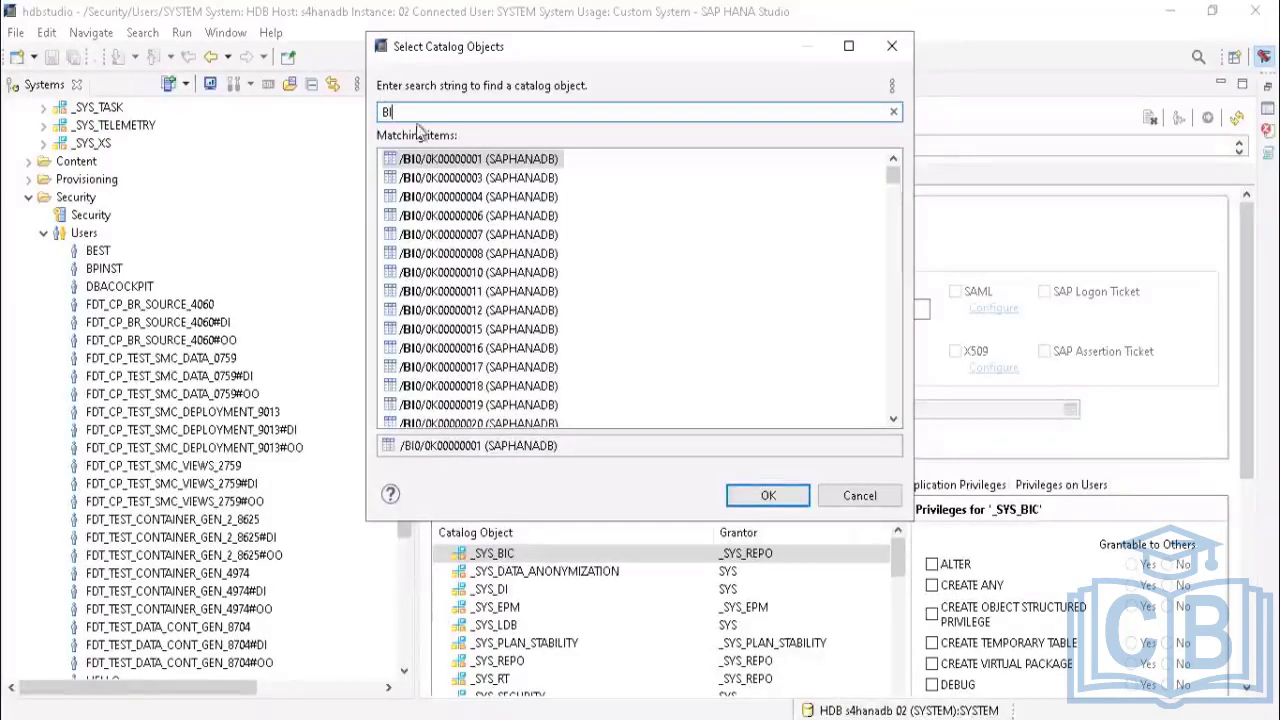
# Step: Replace the catalog object search text with SYS
pyautogui.press('ctrl+super+o')
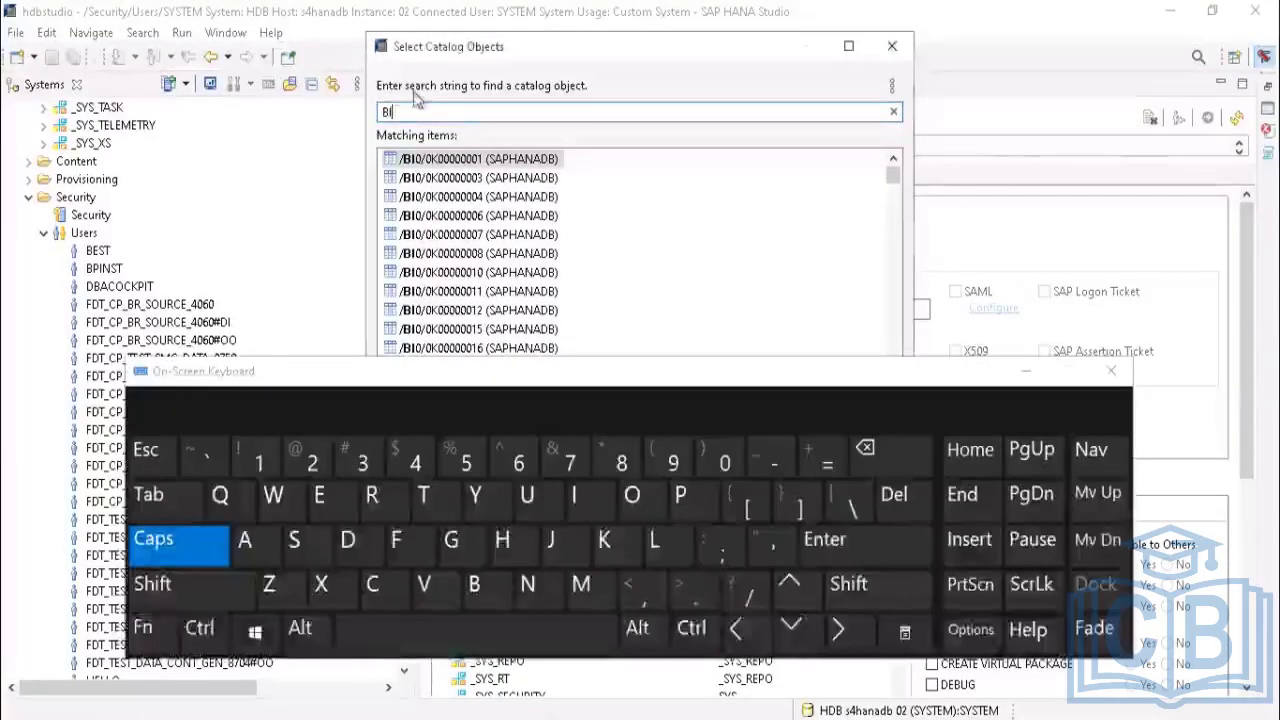
pyautogui.click(866, 448)
pyautogui.click(866, 448)
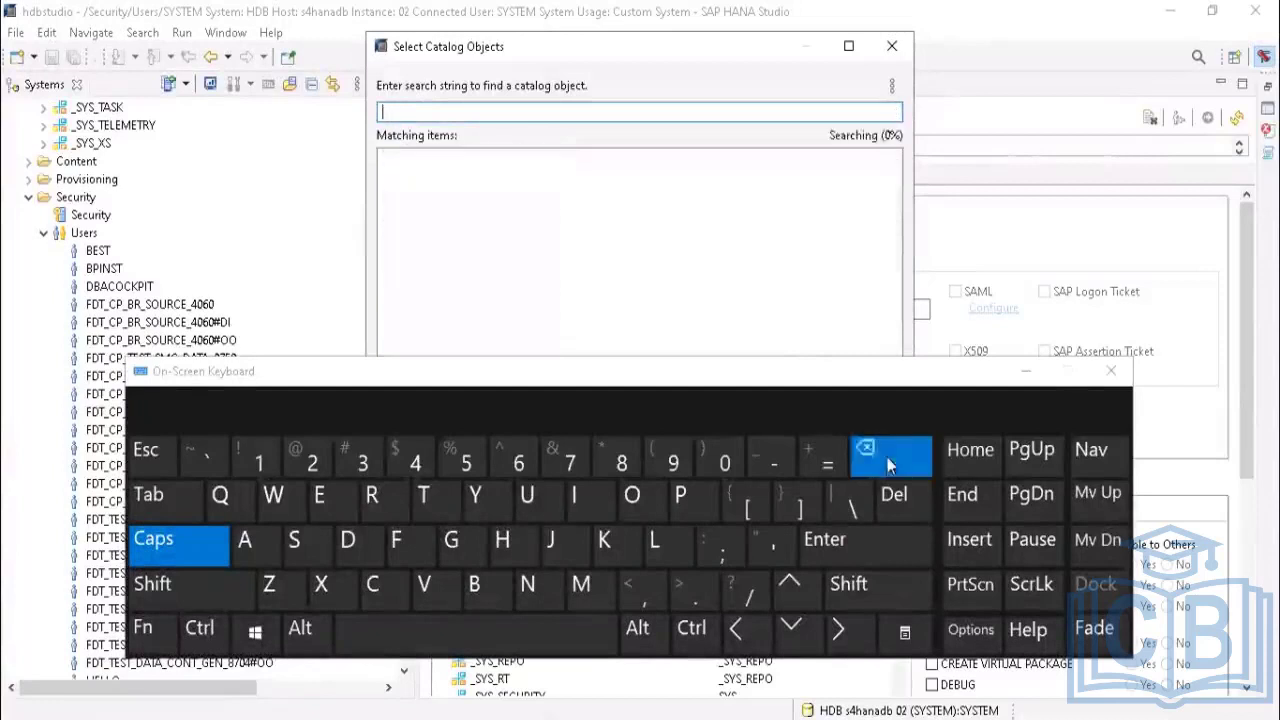
pyautogui.click(312, 548)
pyautogui.click(476, 496)
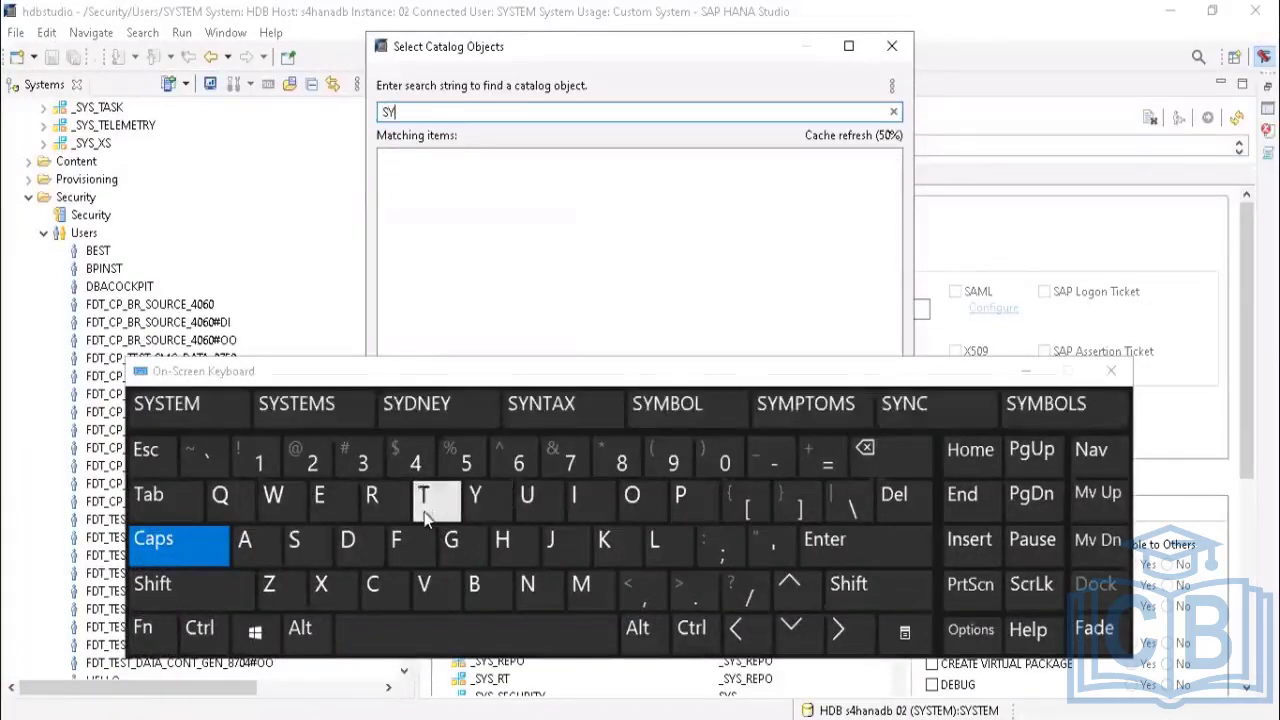
pyautogui.click(296, 542)
pyautogui.click(773, 462)
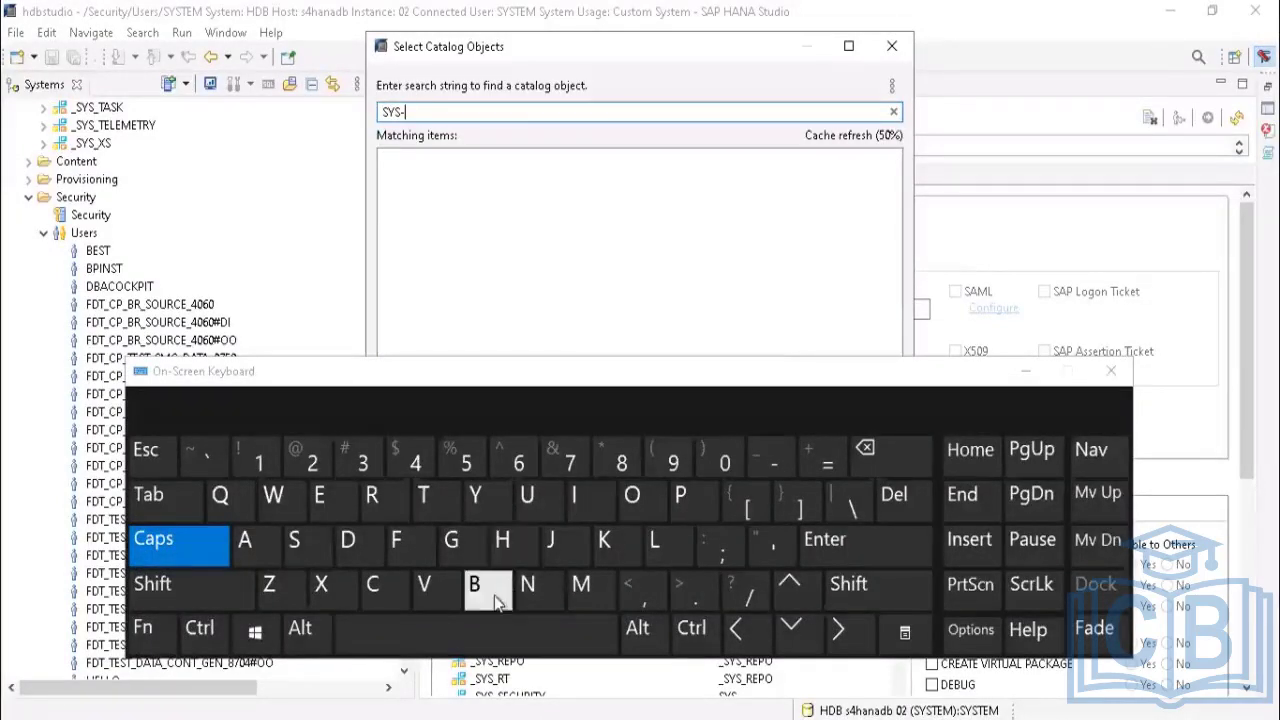
pyautogui.click(474, 584)
pyautogui.click(574, 494)
pyautogui.click(866, 448)
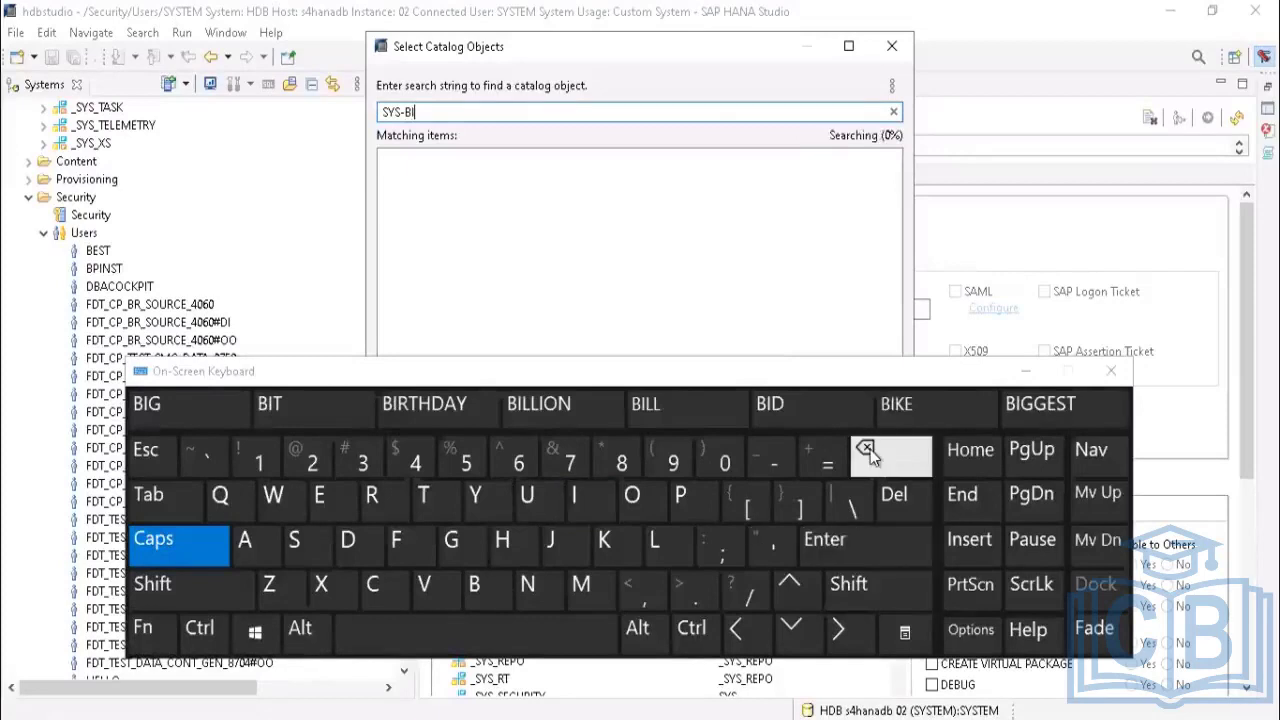
pyautogui.click(866, 448)
pyautogui.click(866, 448)
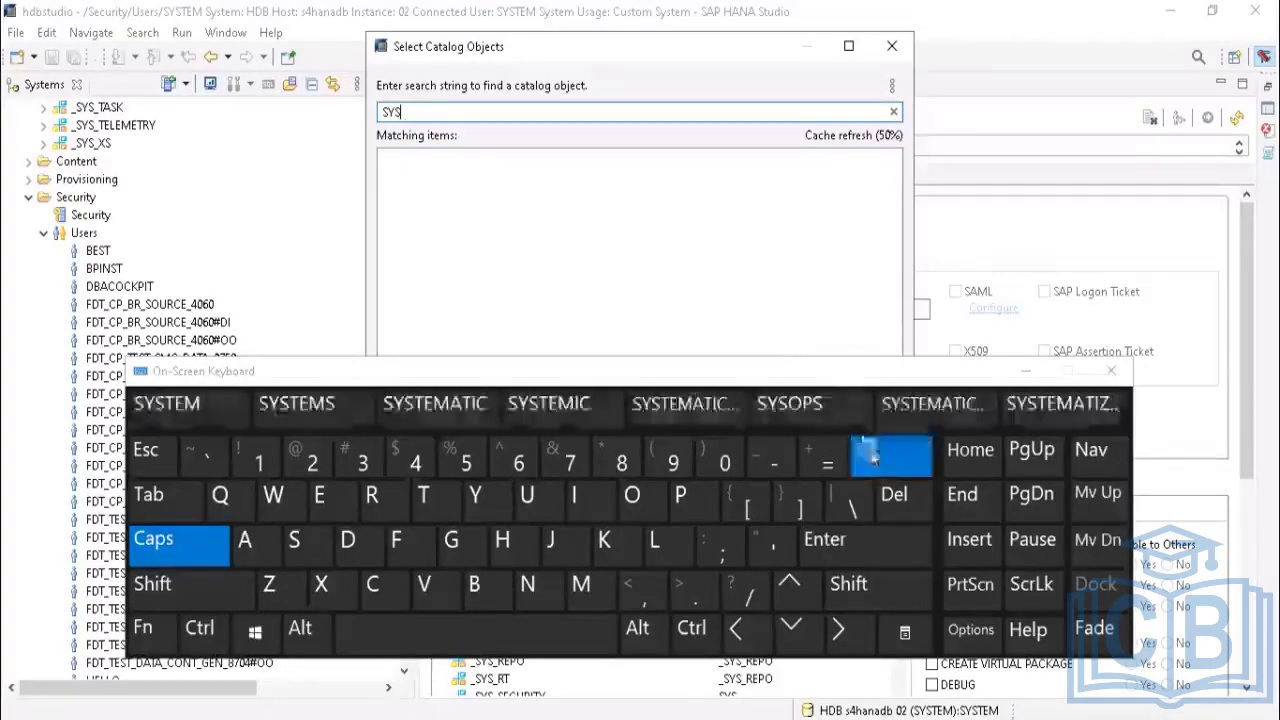
# Step: Complete the catalog search as SYS_BI and add the _SYS_BI schema to SYSTEM's object privileges
pyautogui.click(165, 585)
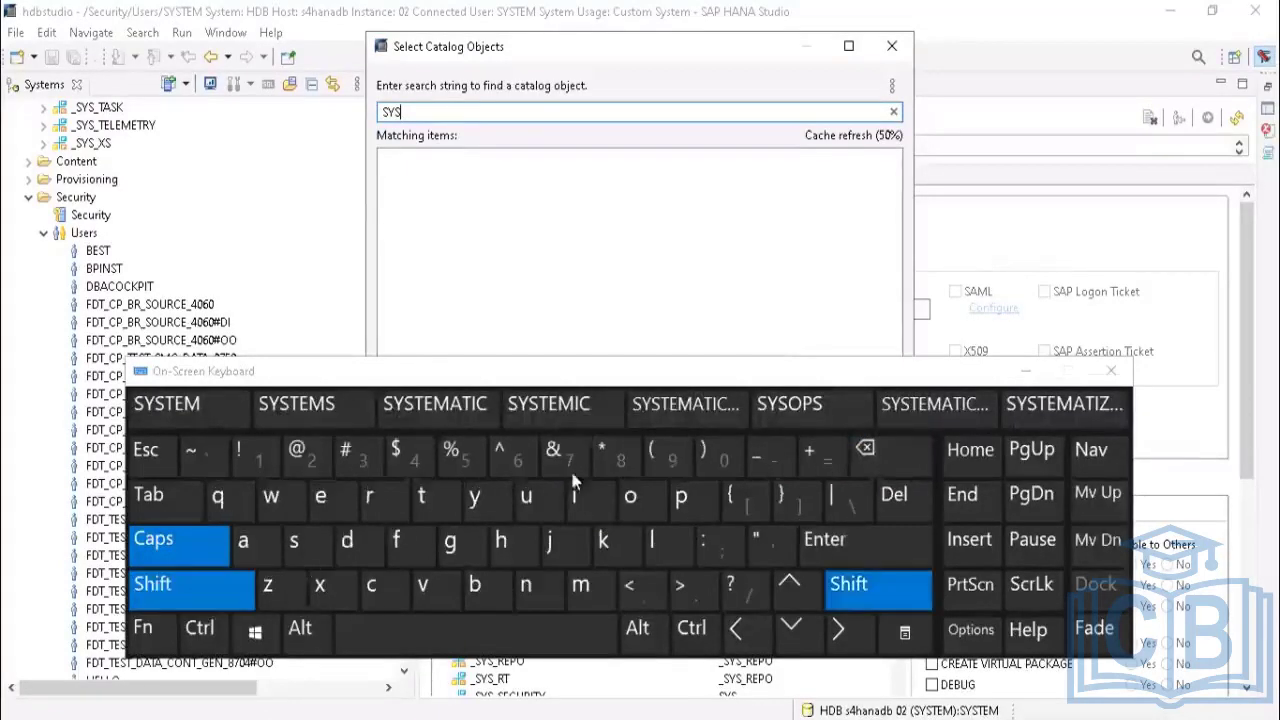
pyautogui.click(773, 462)
pyautogui.click(474, 584)
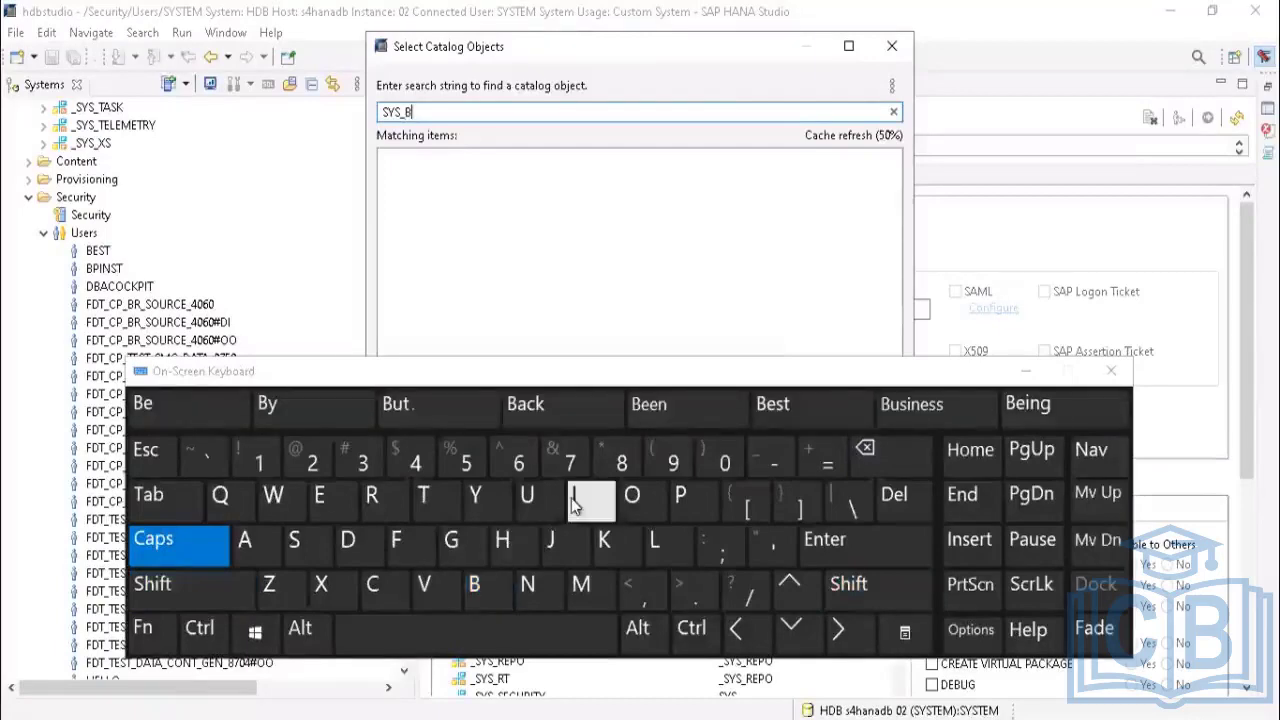
pyautogui.click(574, 494)
pyautogui.click(911, 546)
pyautogui.click(1039, 384)
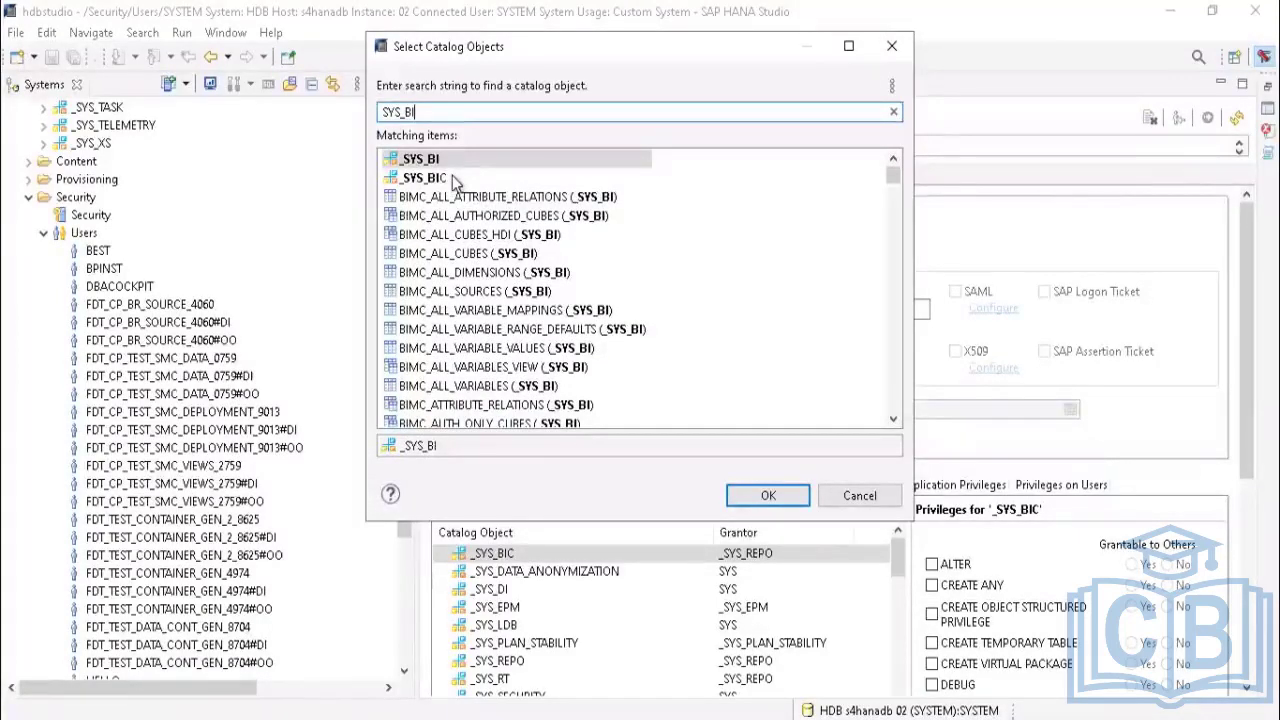
pyautogui.click(445, 159)
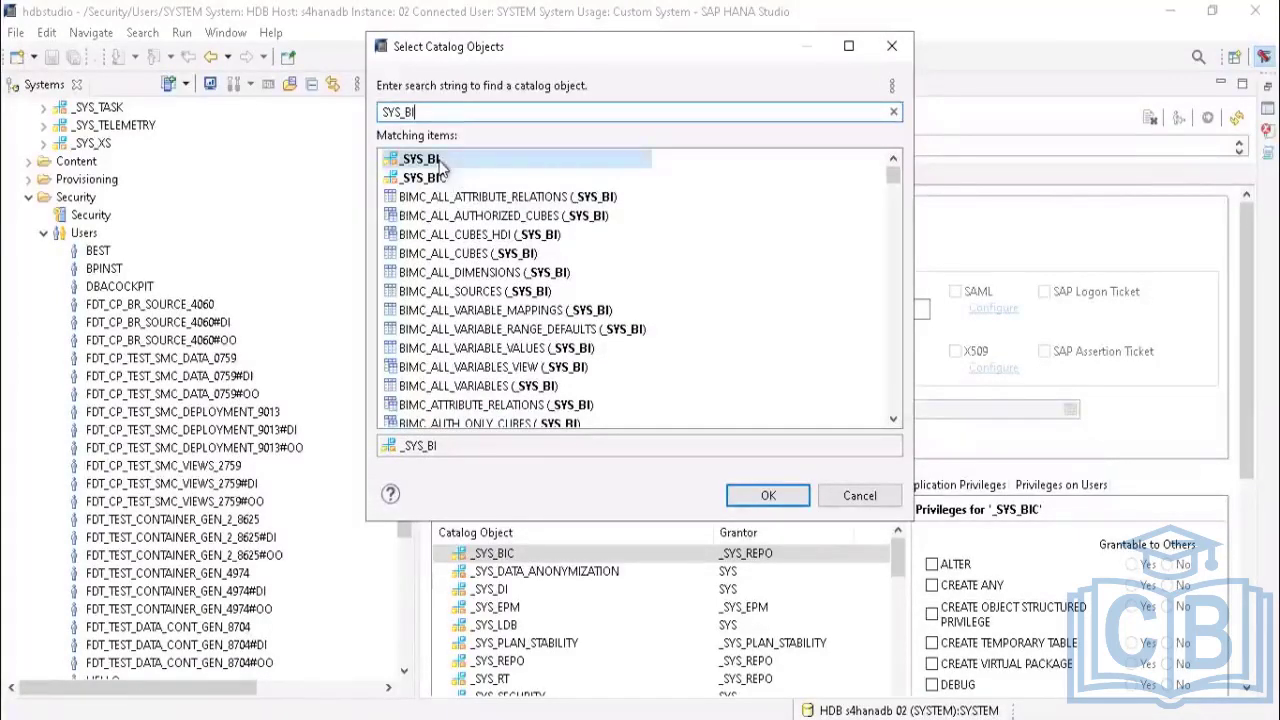
pyautogui.click(766, 497)
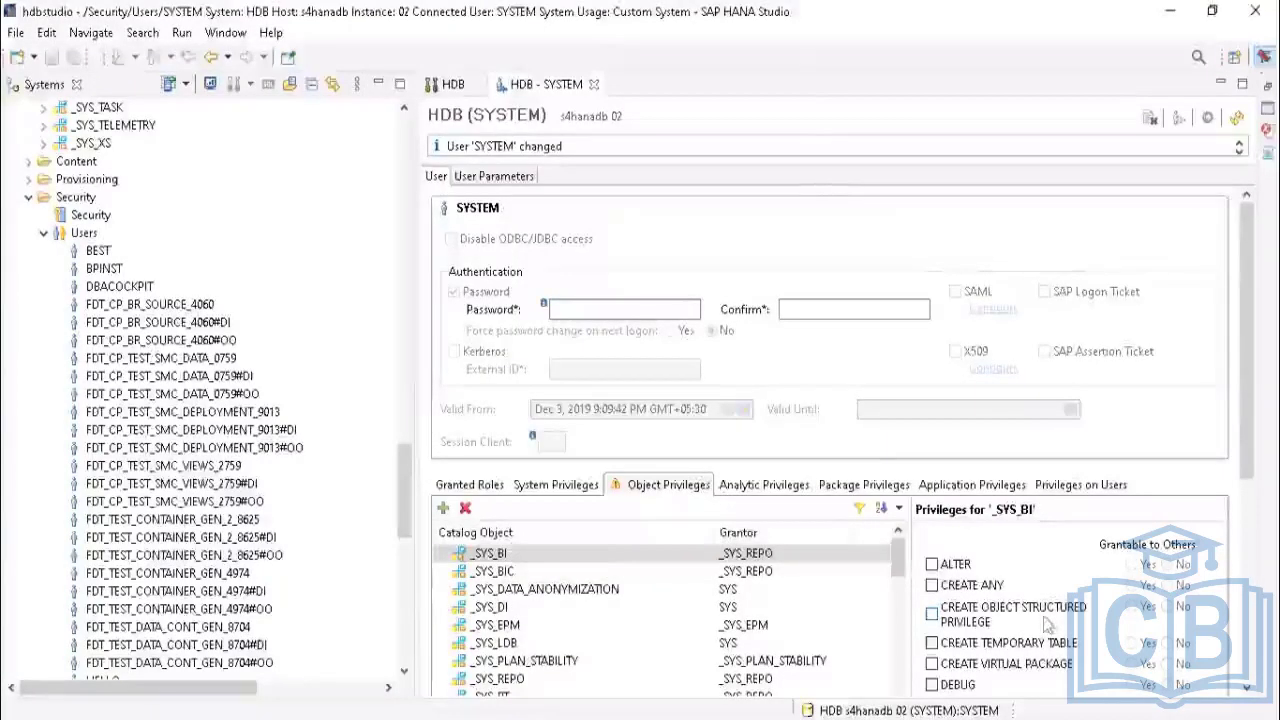
# Step: Grant SYSTEM the EXECUTE and SELECT privileges on _SYS_BI and deploy the change
pyautogui.moveTo(1244, 425); pyautogui.dragTo(1263, 545)
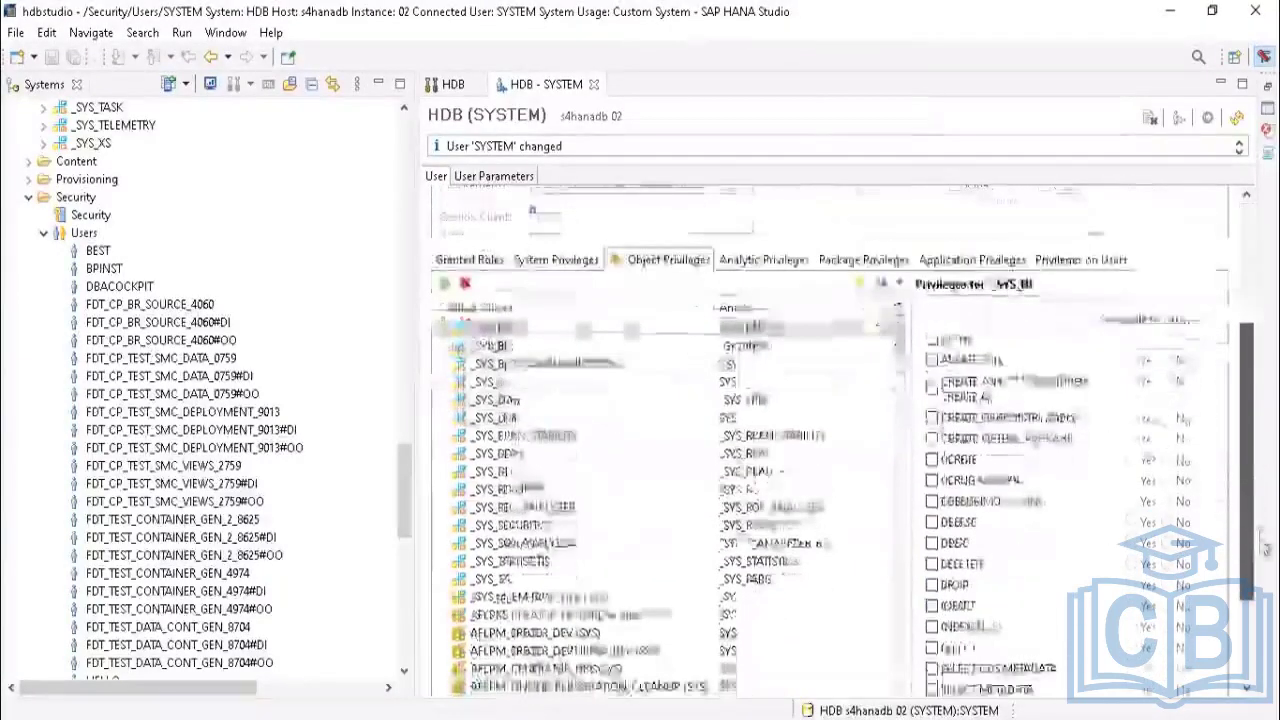
pyautogui.click(932, 565)
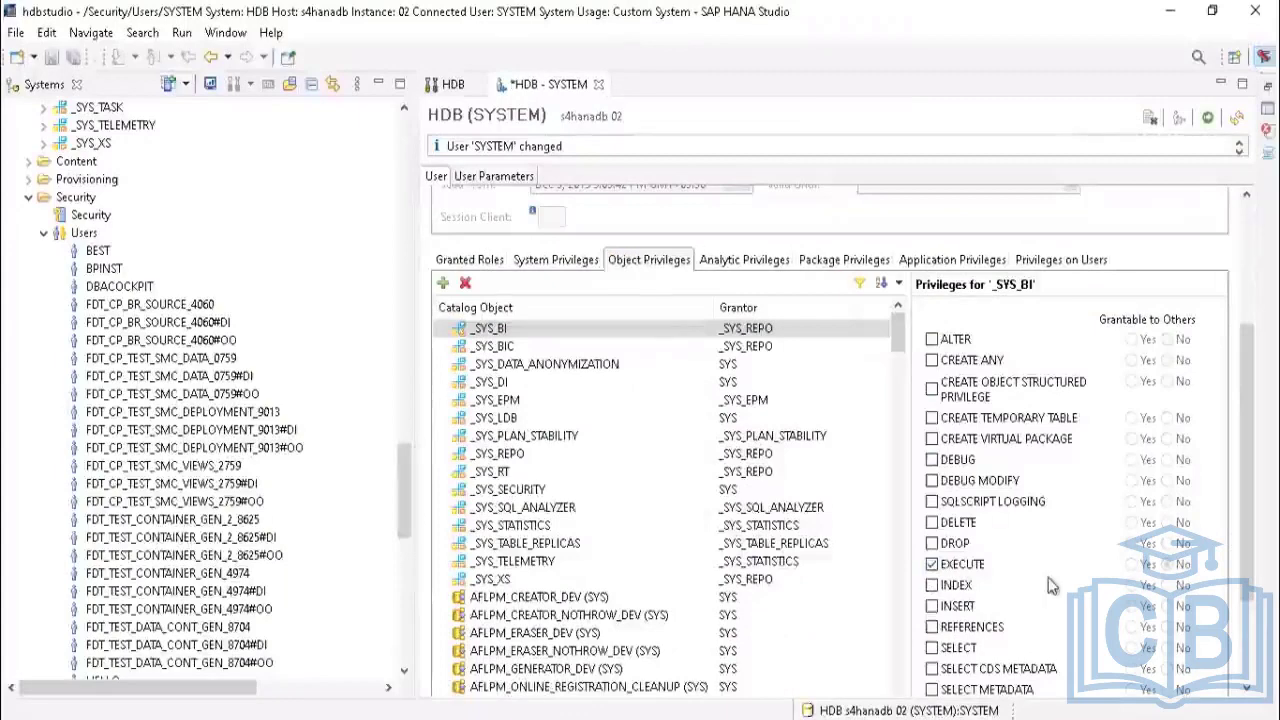
pyautogui.click(932, 648)
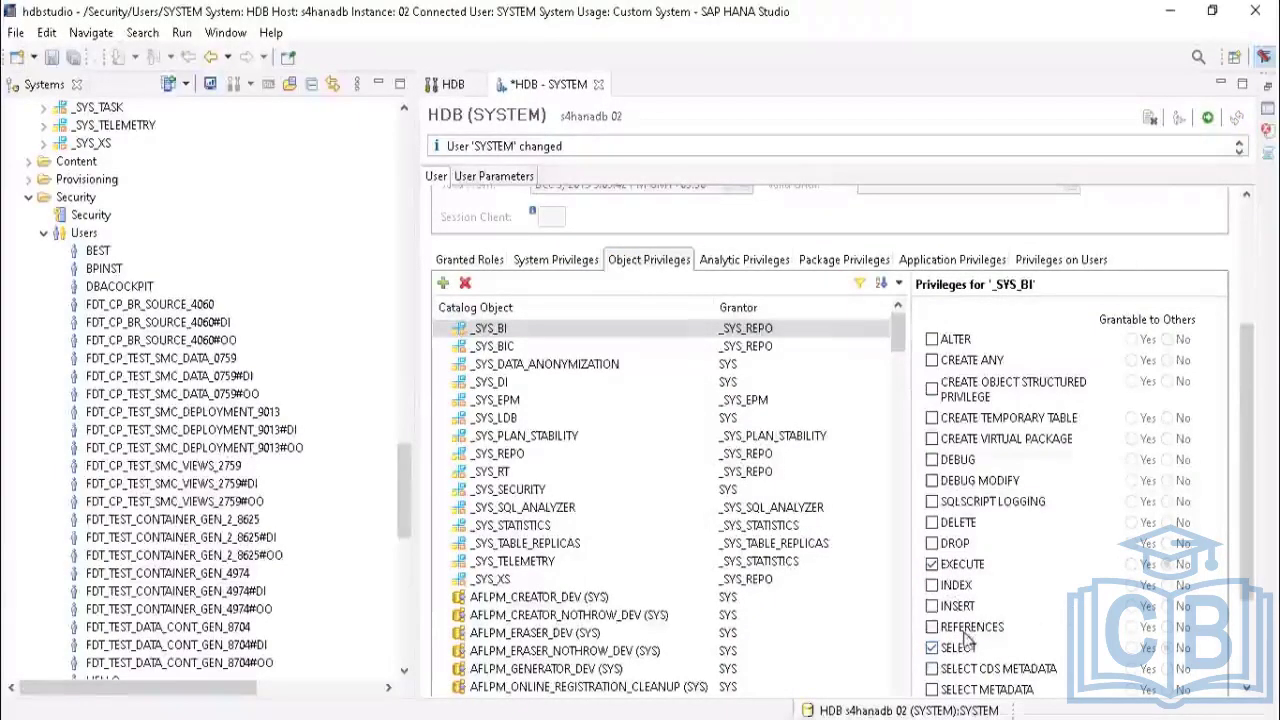
pyautogui.click(1208, 120)
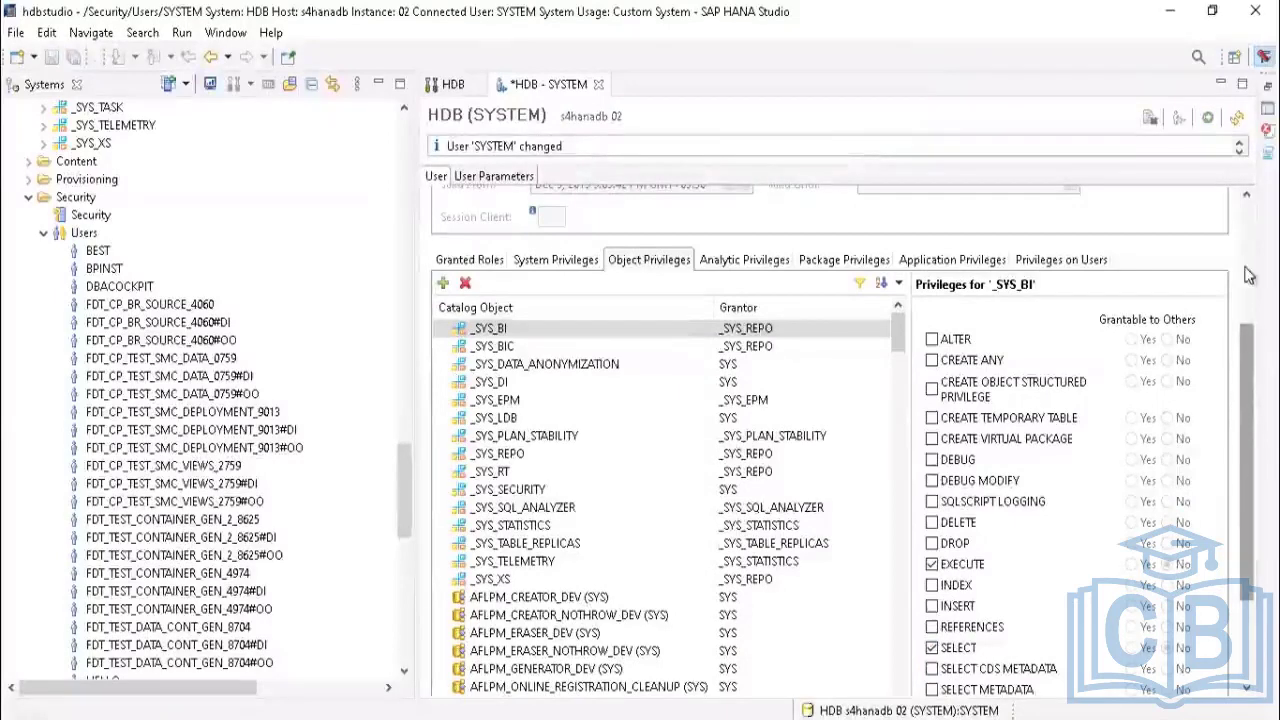
pyautogui.moveTo(1250, 352)
pyautogui.mouseDown()
pyautogui.moveTo(1250, 242)
pyautogui.moveTo(1267, 348)
pyautogui.moveTo(1262, 432)
pyautogui.moveTo(1270, 158)
pyautogui.moveTo(1254, 358)
pyautogui.mouseUp()
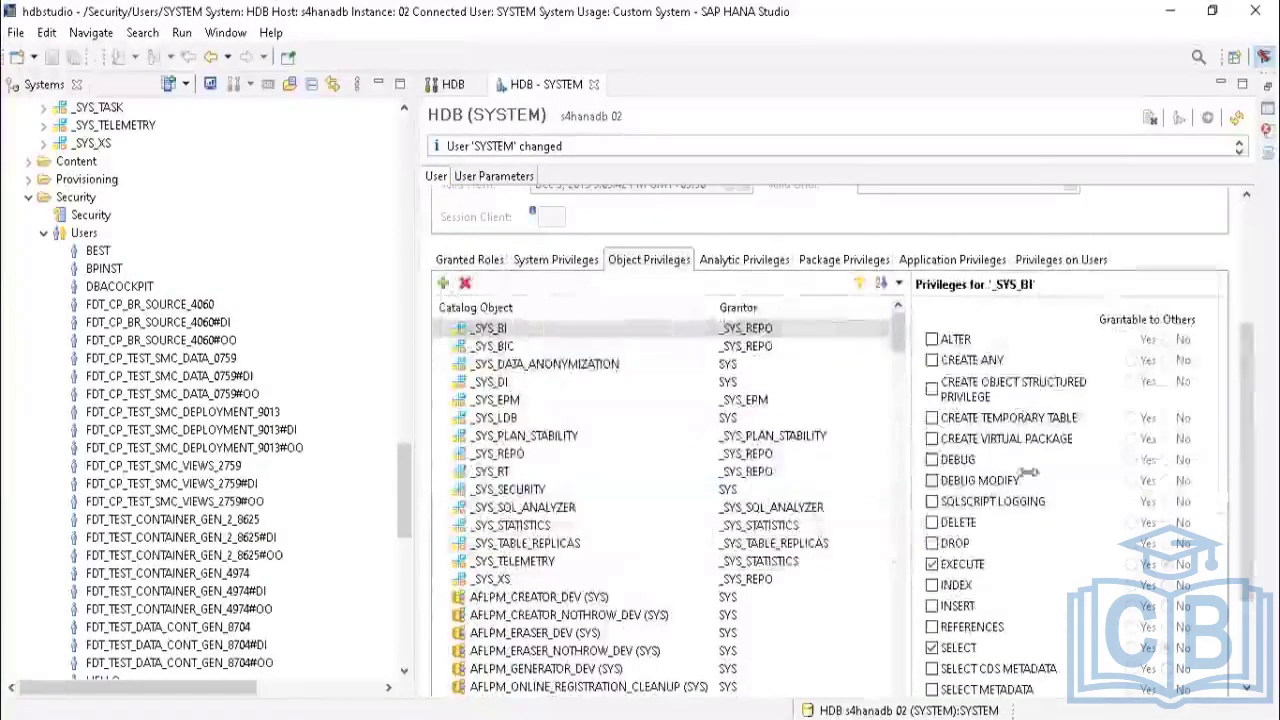
# Step: Start adding another catalog object to SYSTEM's object privileges and search the catalog for SAPHANA
pyautogui.scroll(5, 1028, 472)
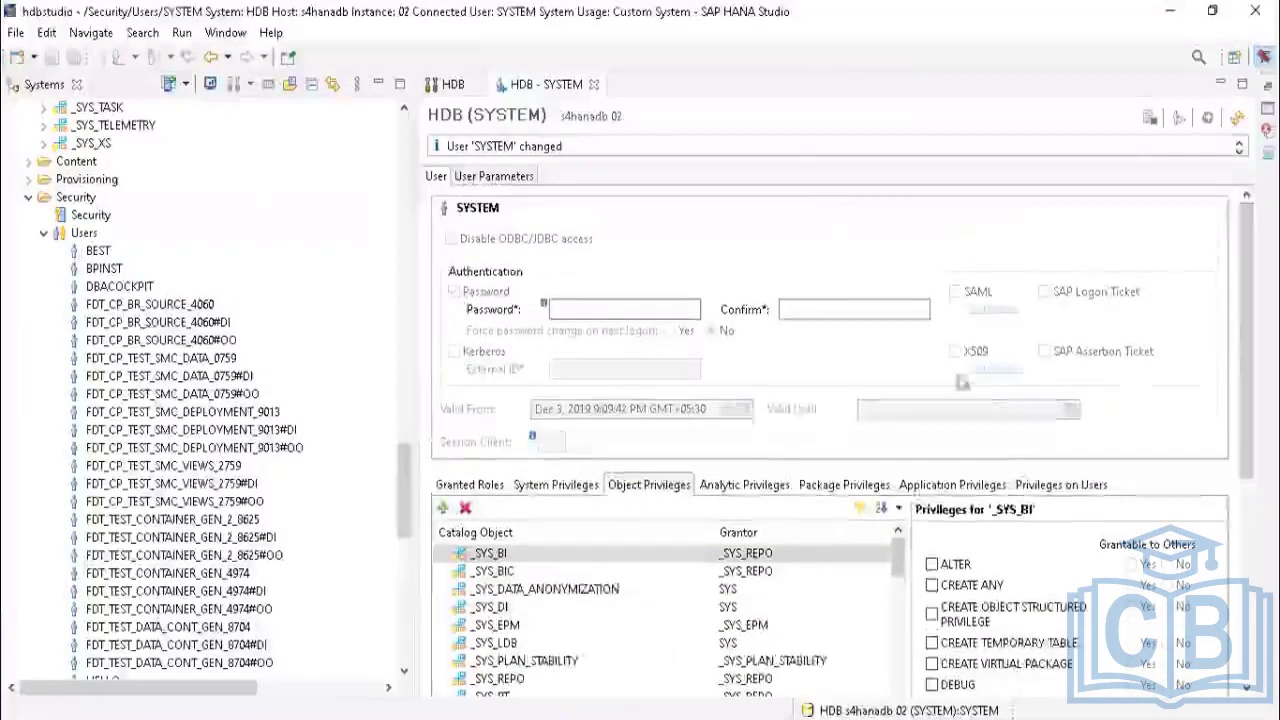
pyautogui.click(446, 505)
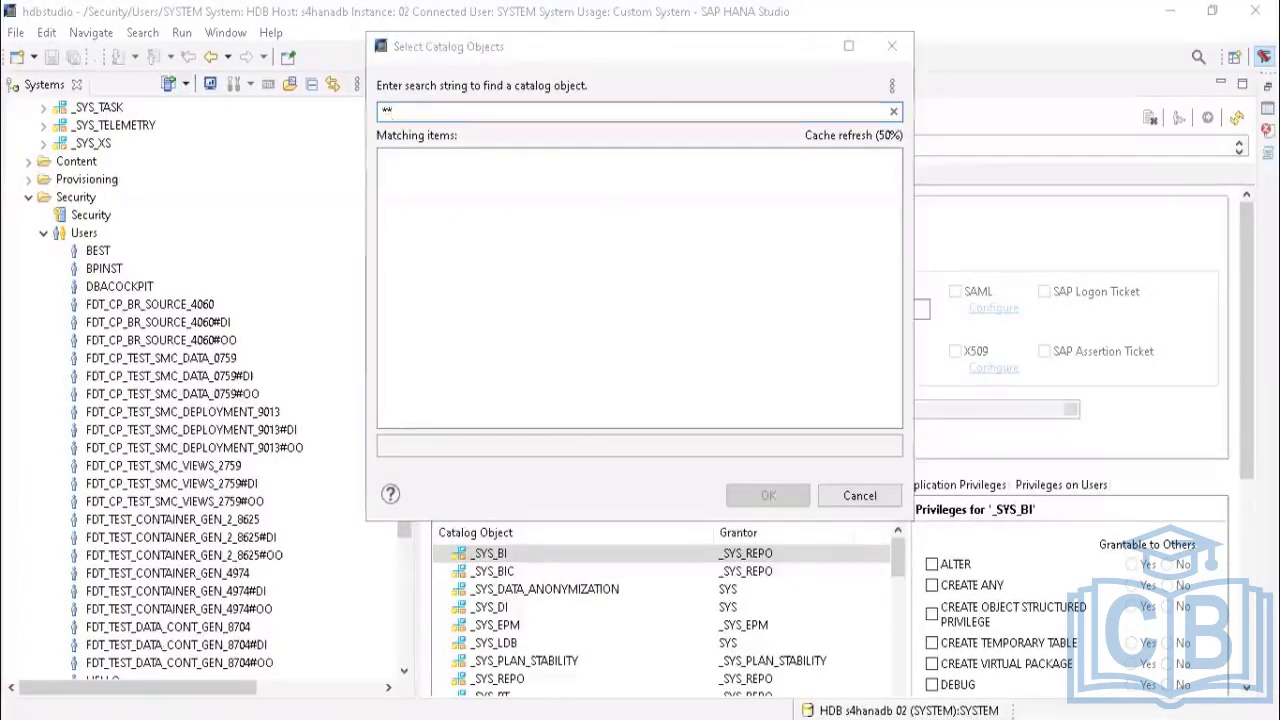
pyautogui.press('ctrl+super+o')
pyautogui.click(890, 455)
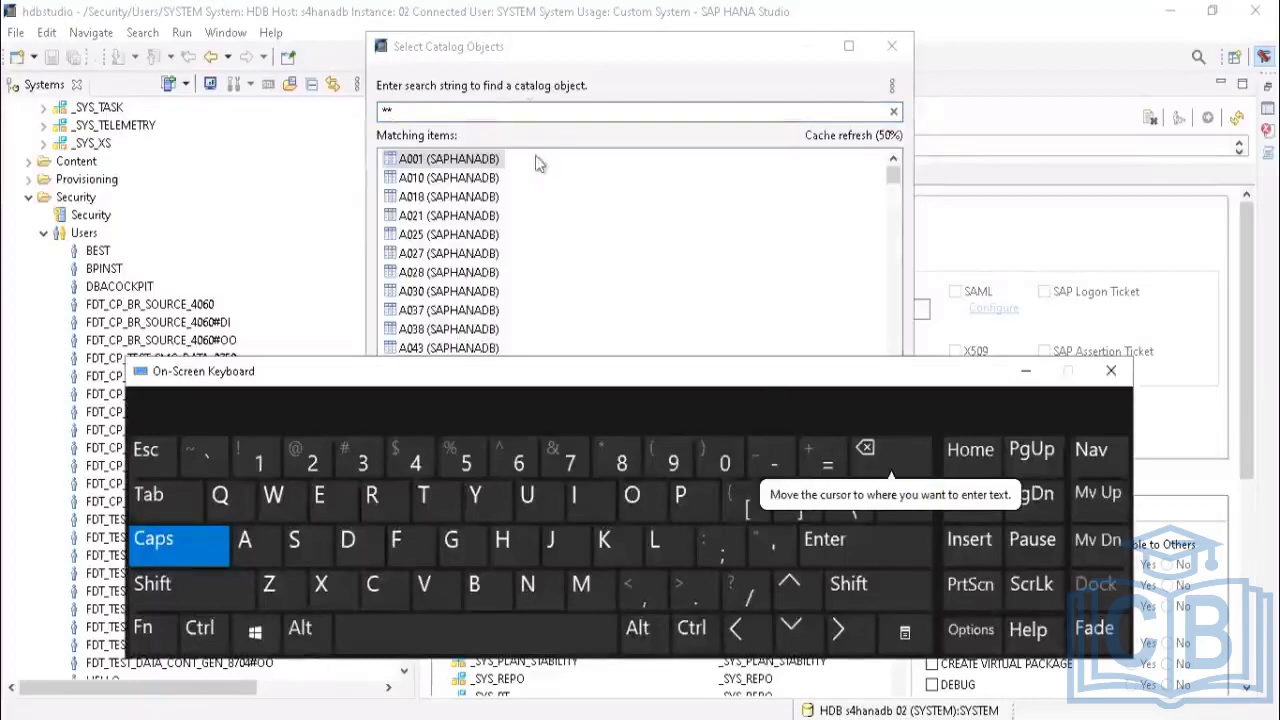
pyautogui.click(880, 455)
pyautogui.click(880, 455)
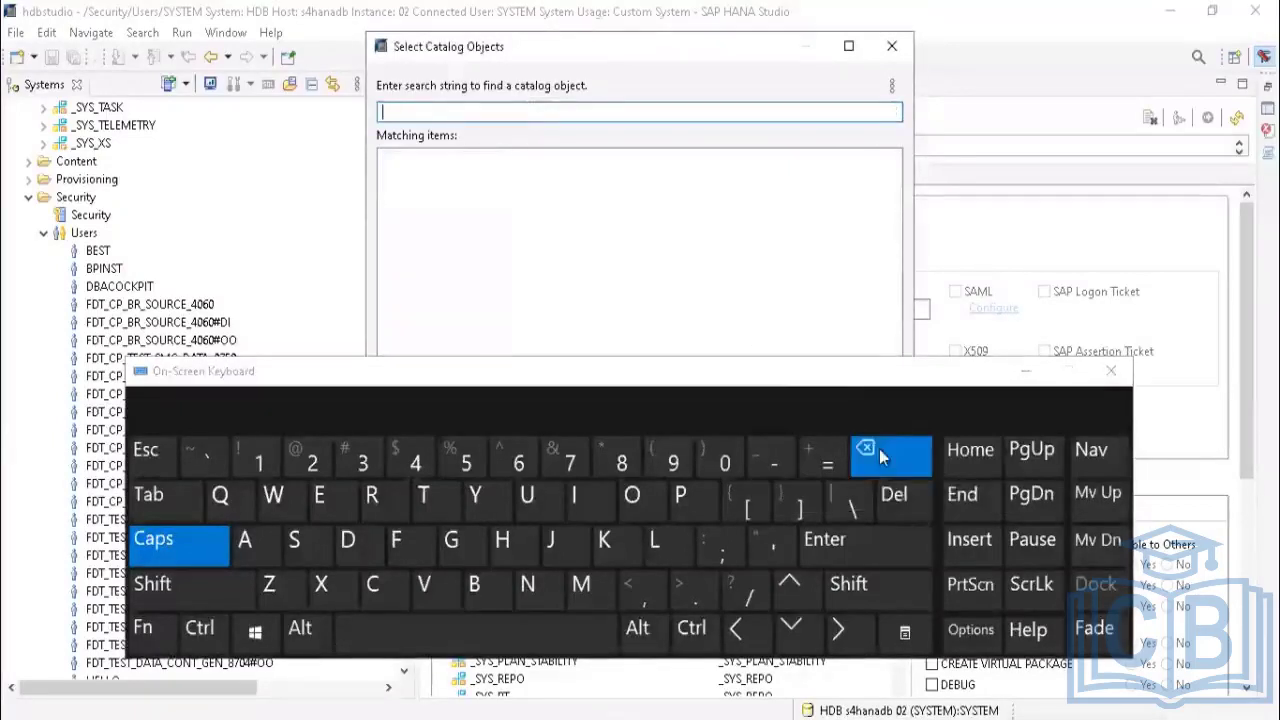
pyautogui.click(312, 559)
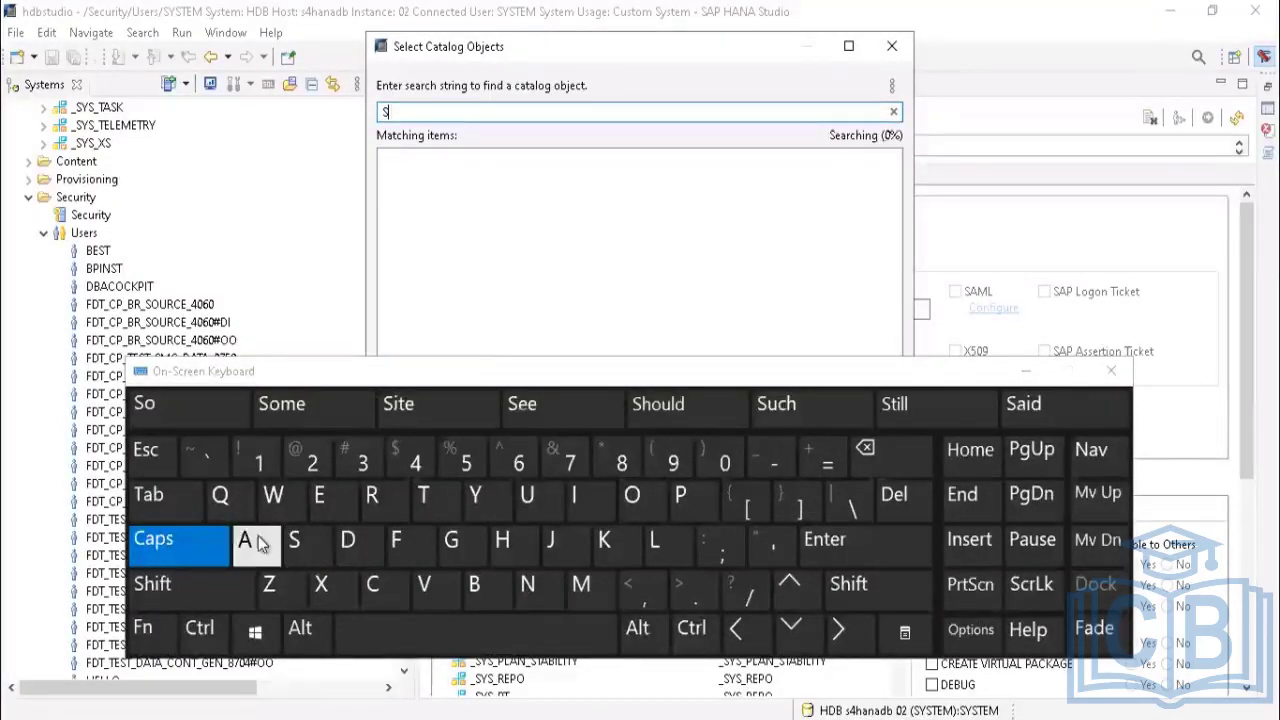
pyautogui.click(254, 546)
pyautogui.click(676, 498)
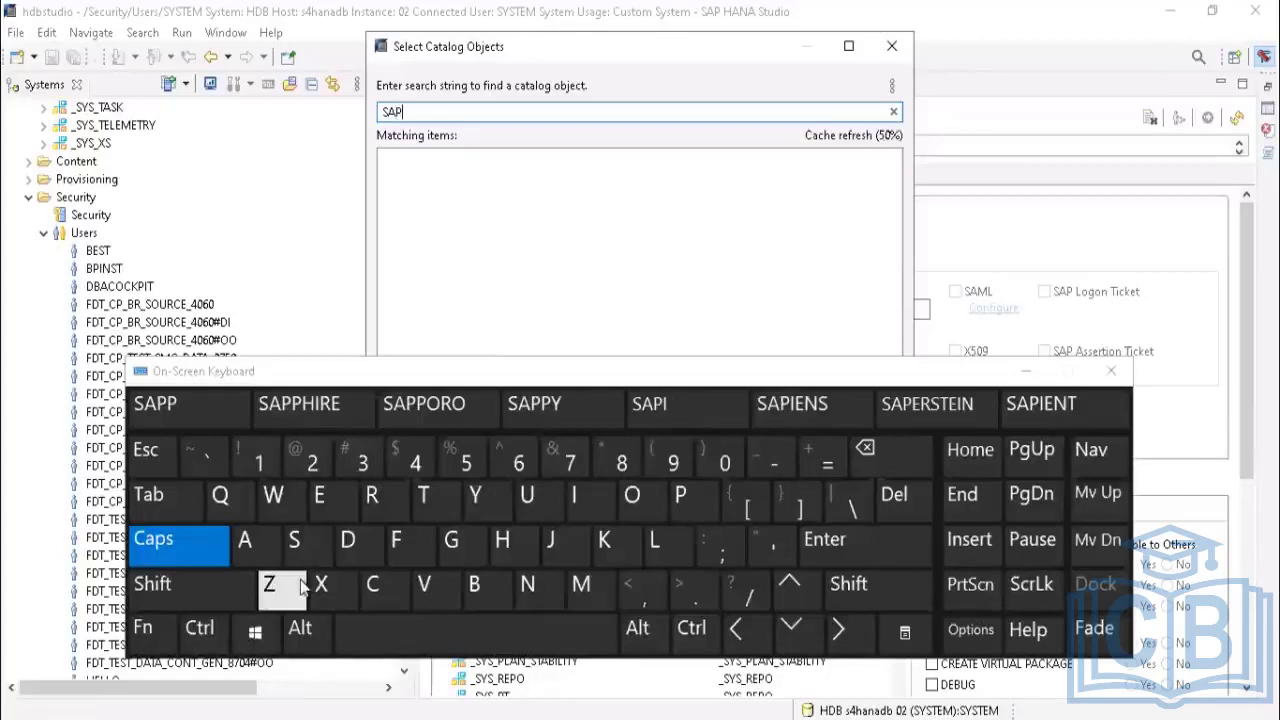
pyautogui.click(500, 540)
pyautogui.click(247, 542)
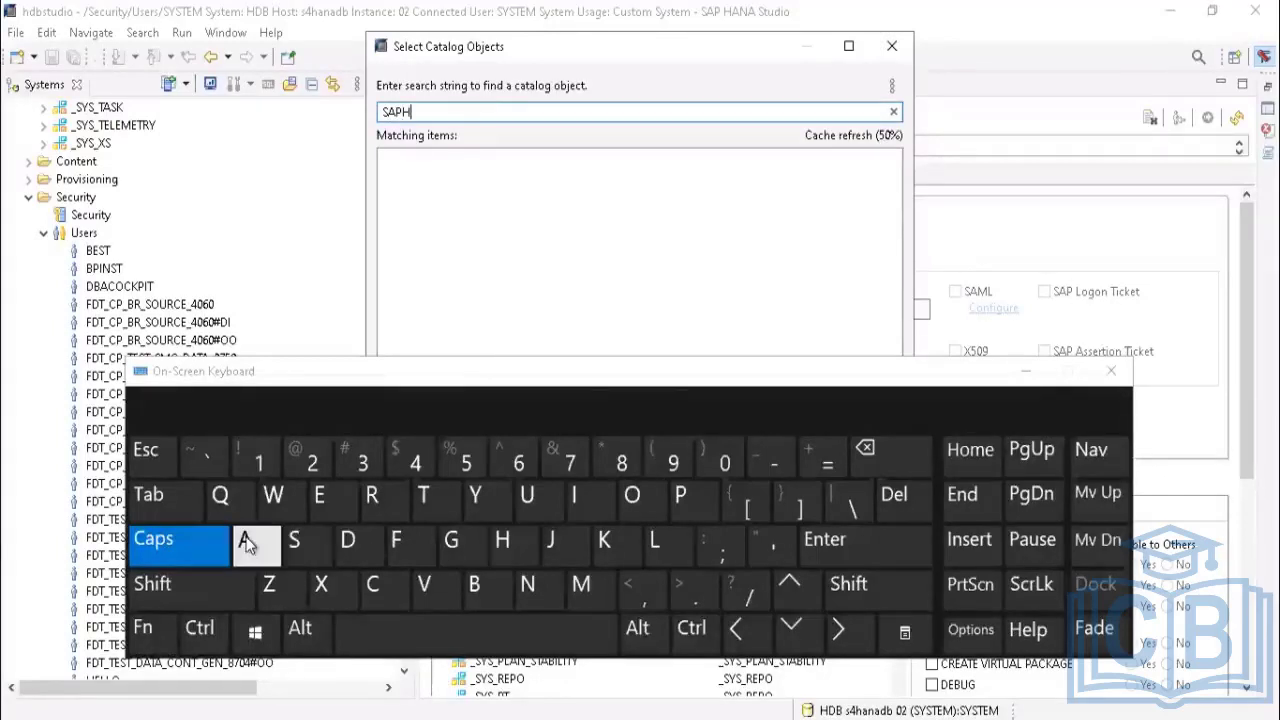
pyautogui.click(530, 586)
pyautogui.click(240, 542)
pyautogui.click(1025, 374)
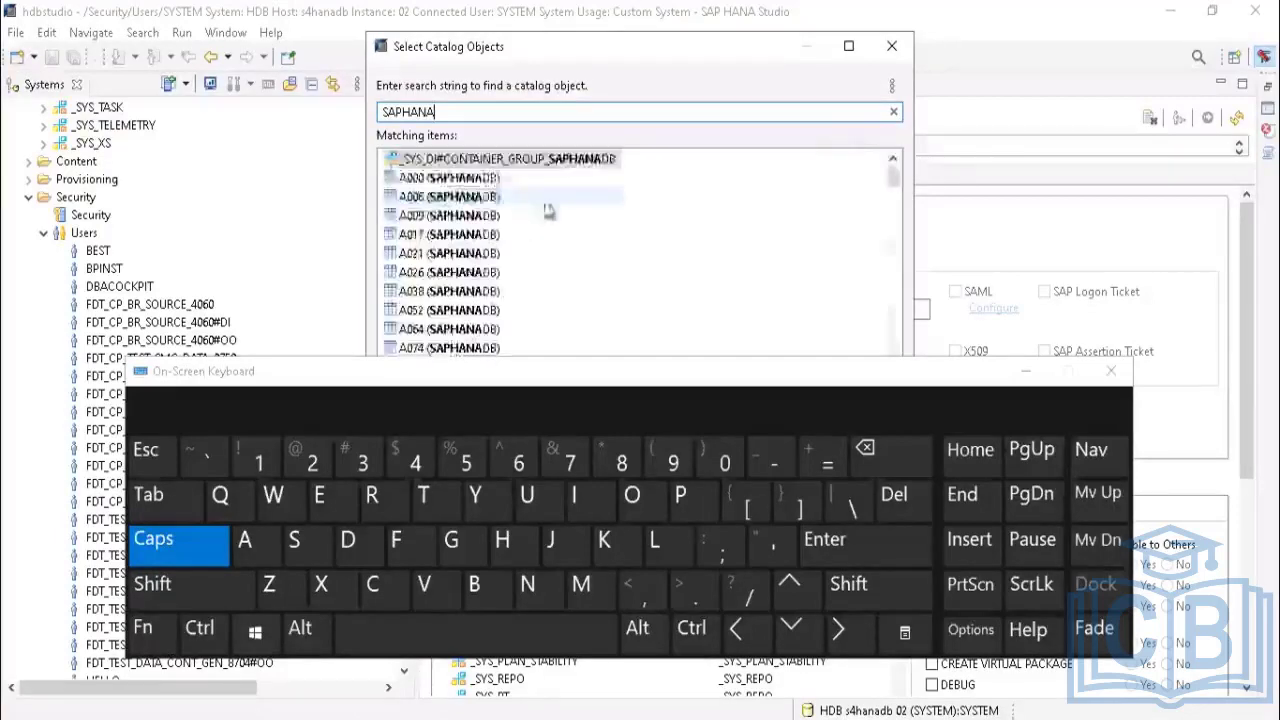
# Step: Extend the catalog search to SAPHANADB and add the SAPHANADB schema to SYSTEM's object privileges
pyautogui.click(350, 541)
pyautogui.click(485, 588)
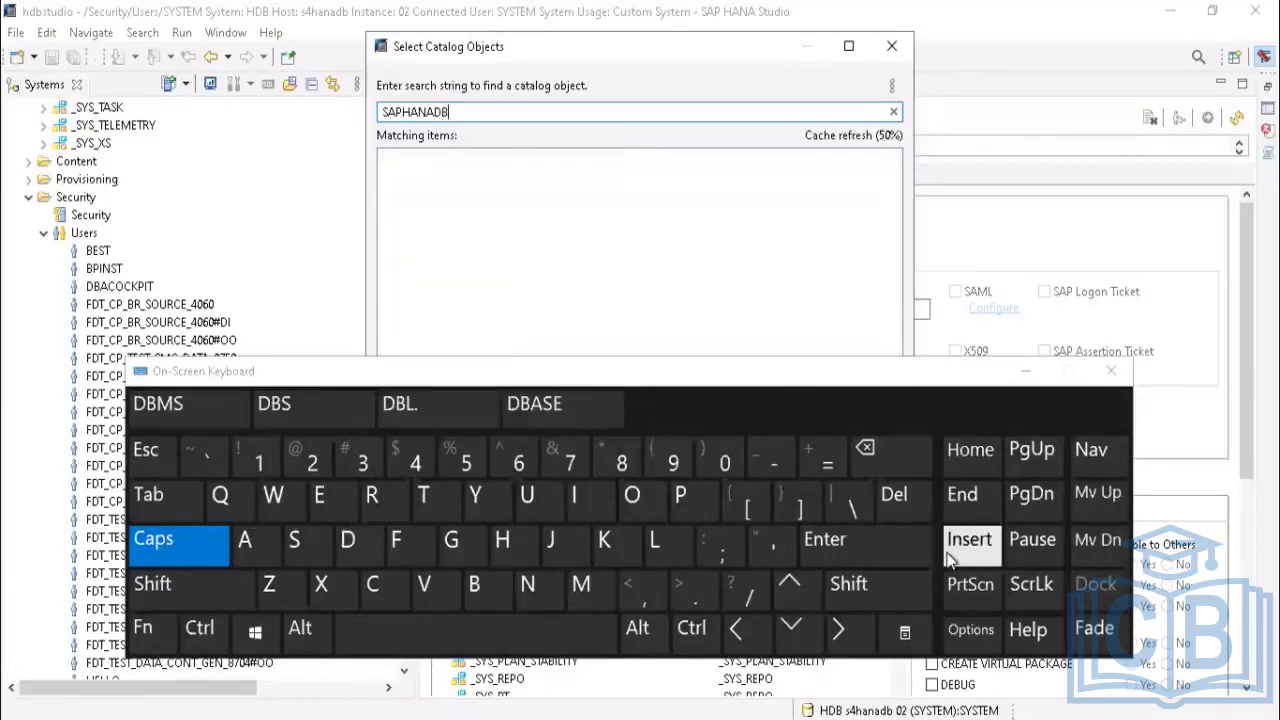
pyautogui.click(865, 540)
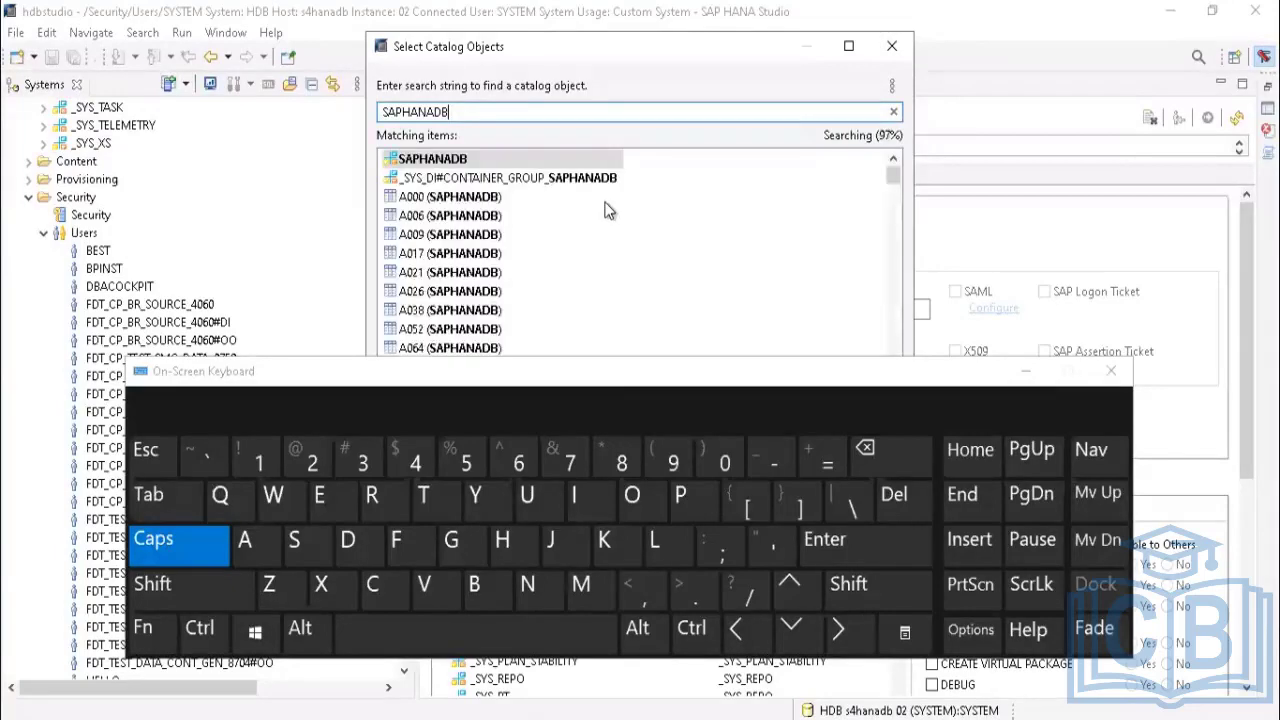
pyautogui.click(1027, 371)
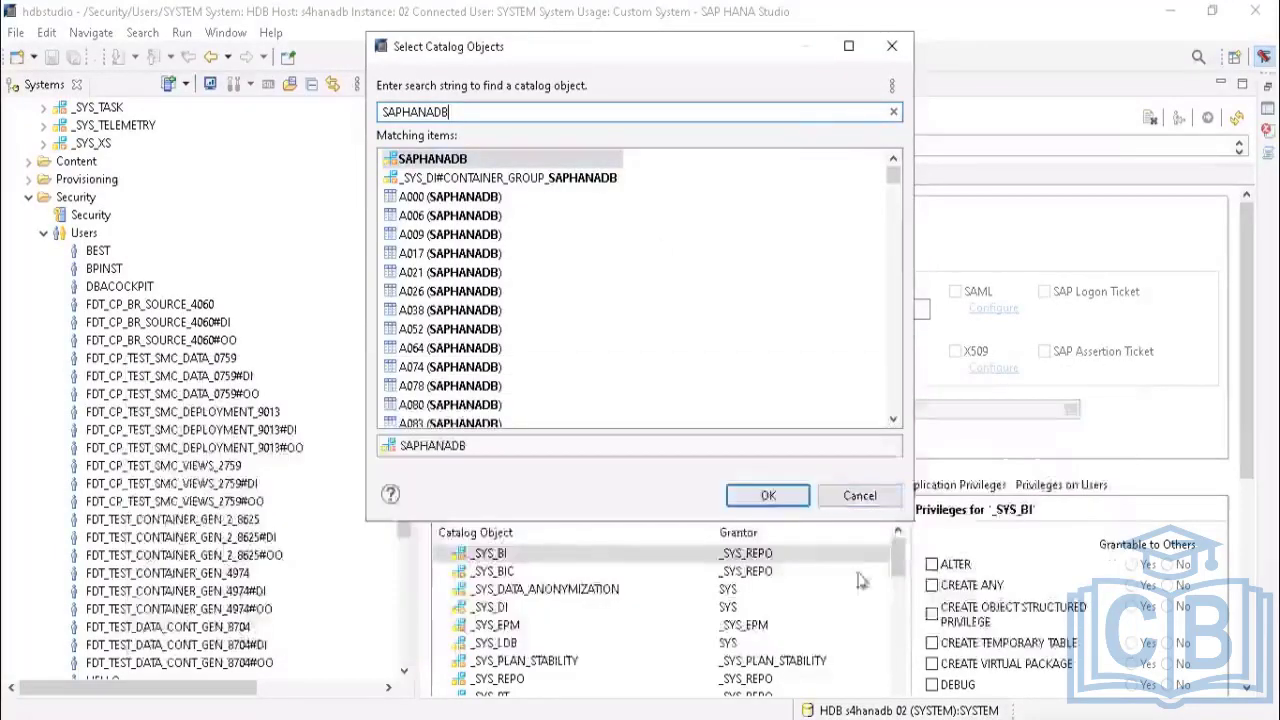
pyautogui.click(768, 497)
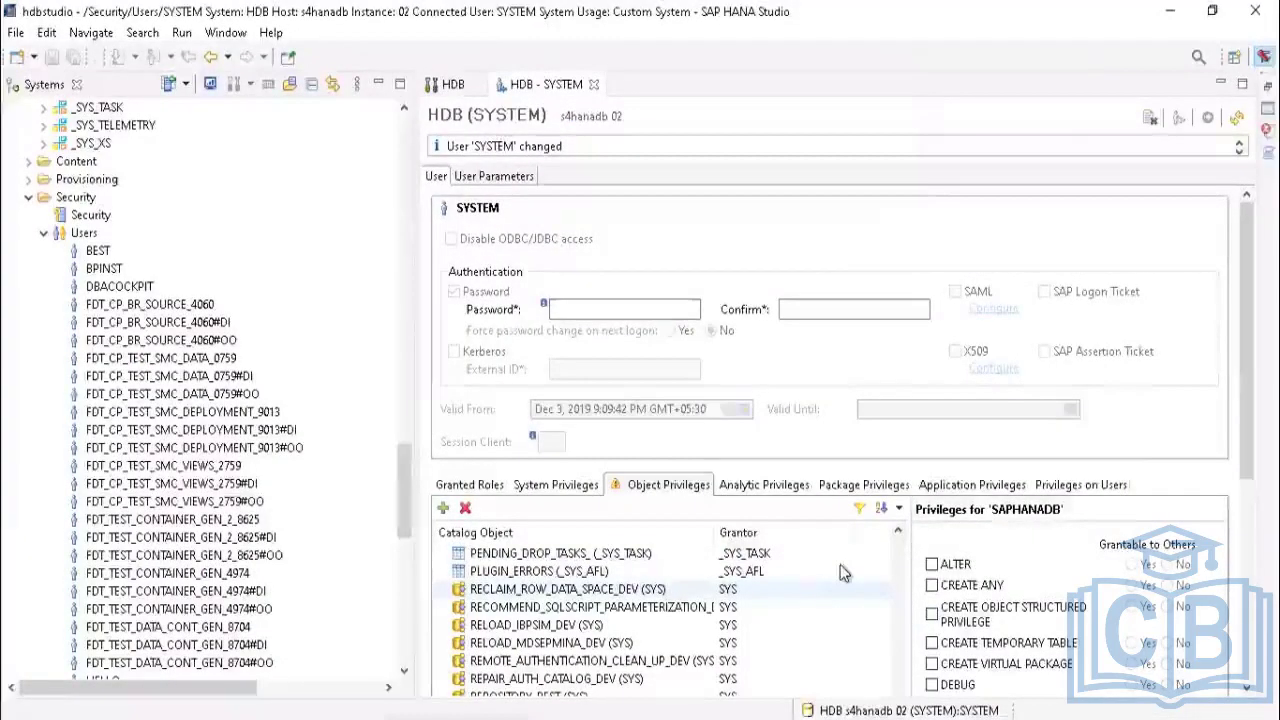
pyautogui.scroll(10, 897, 538)
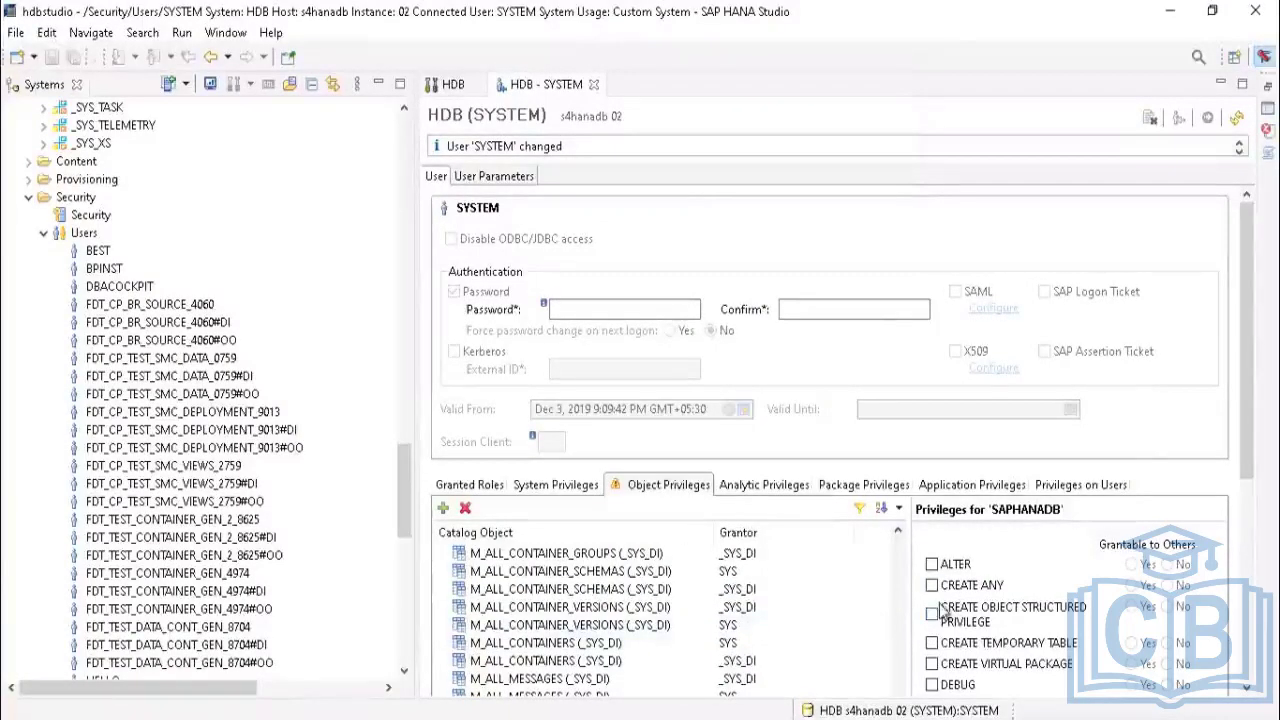
# Step: Try to grant SYSTEM the SELECT privilege on the SAPHANADB schema and deploy the change
pyautogui.moveTo(1250, 433); pyautogui.dragTo(1250, 575)
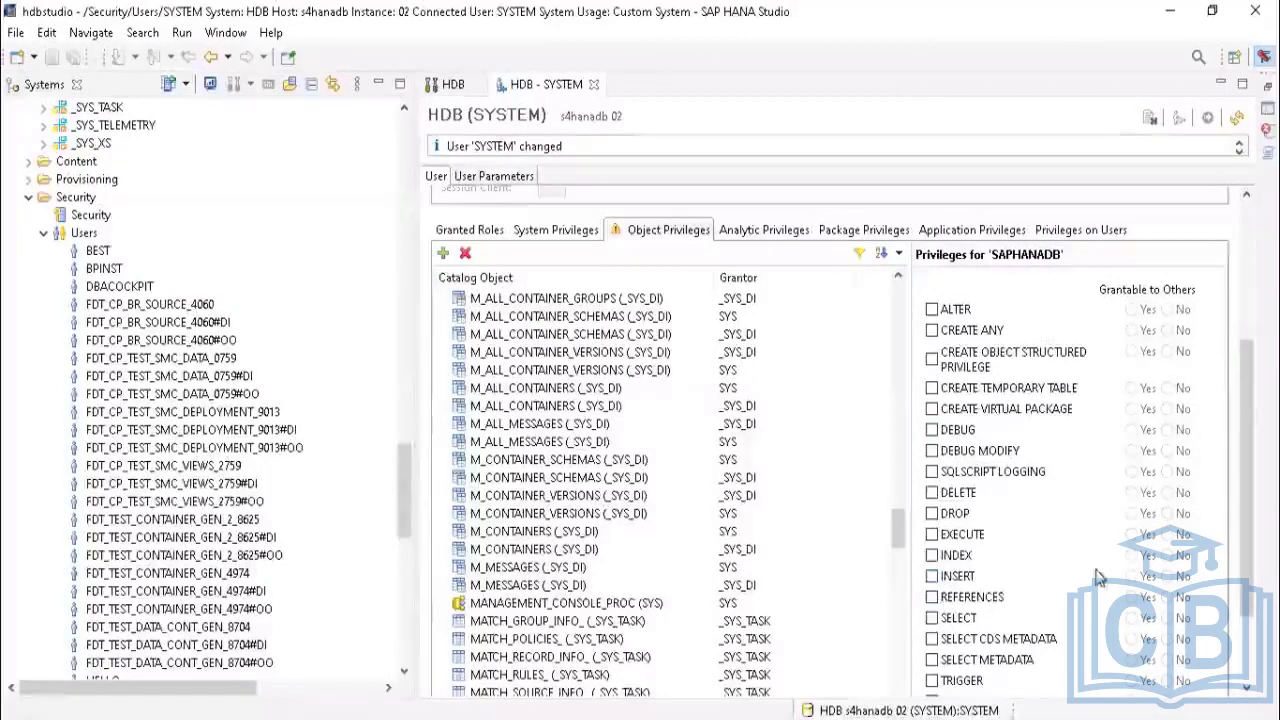
pyautogui.click(931, 618)
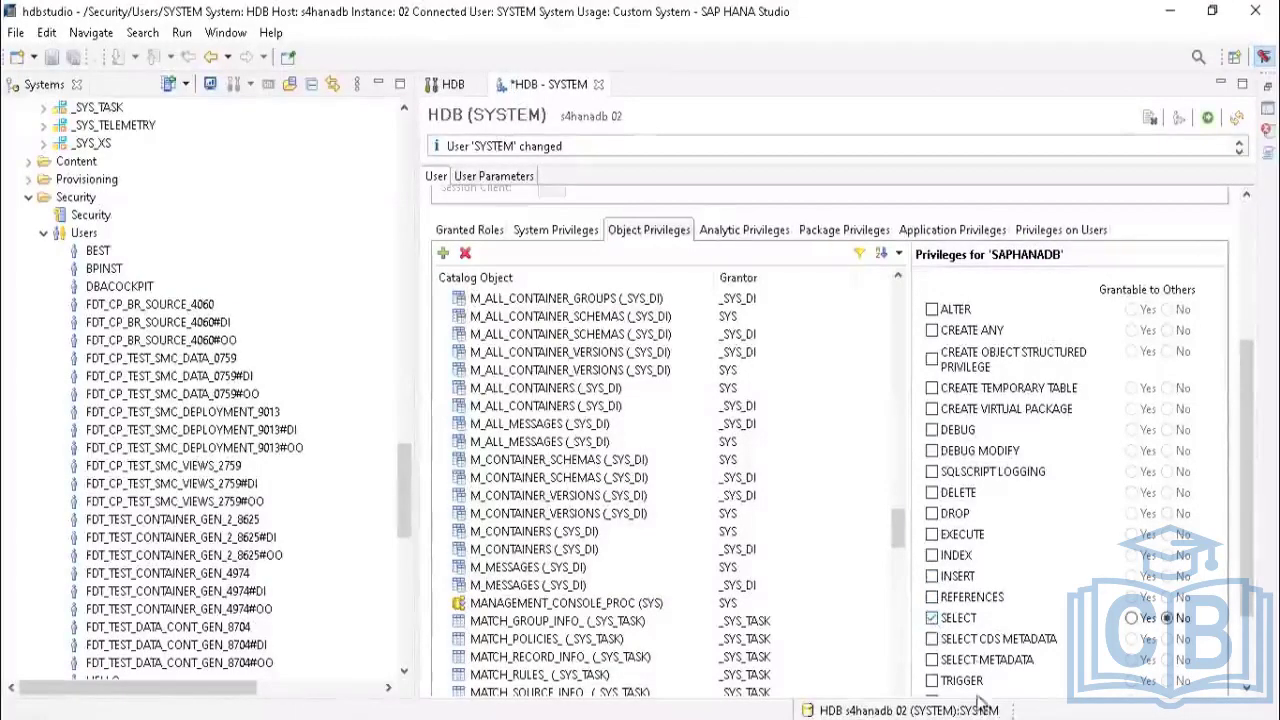
pyautogui.scroll(-1, 1212, 135)
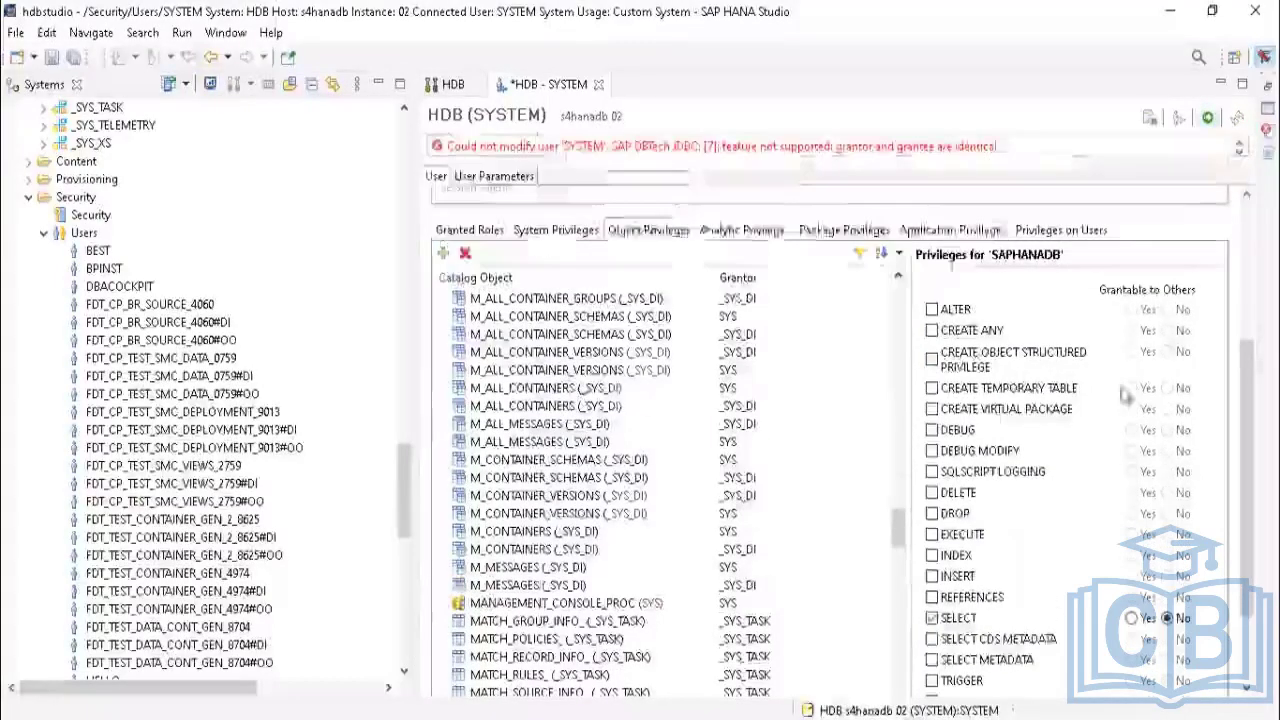
pyautogui.scroll(-10, 836, 303)
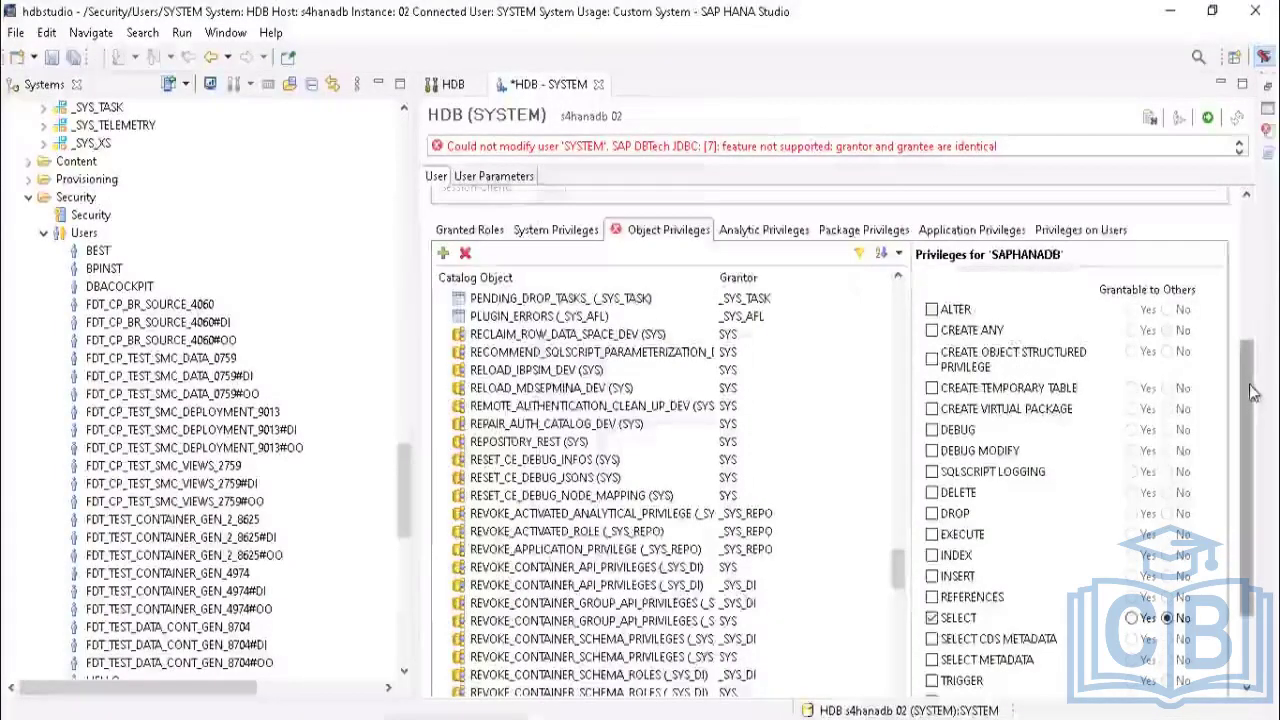
# Step: Close SYSTEM's user editor without saving the pending privilege change
pyautogui.moveTo(1250, 416); pyautogui.dragTo(1254, 262)
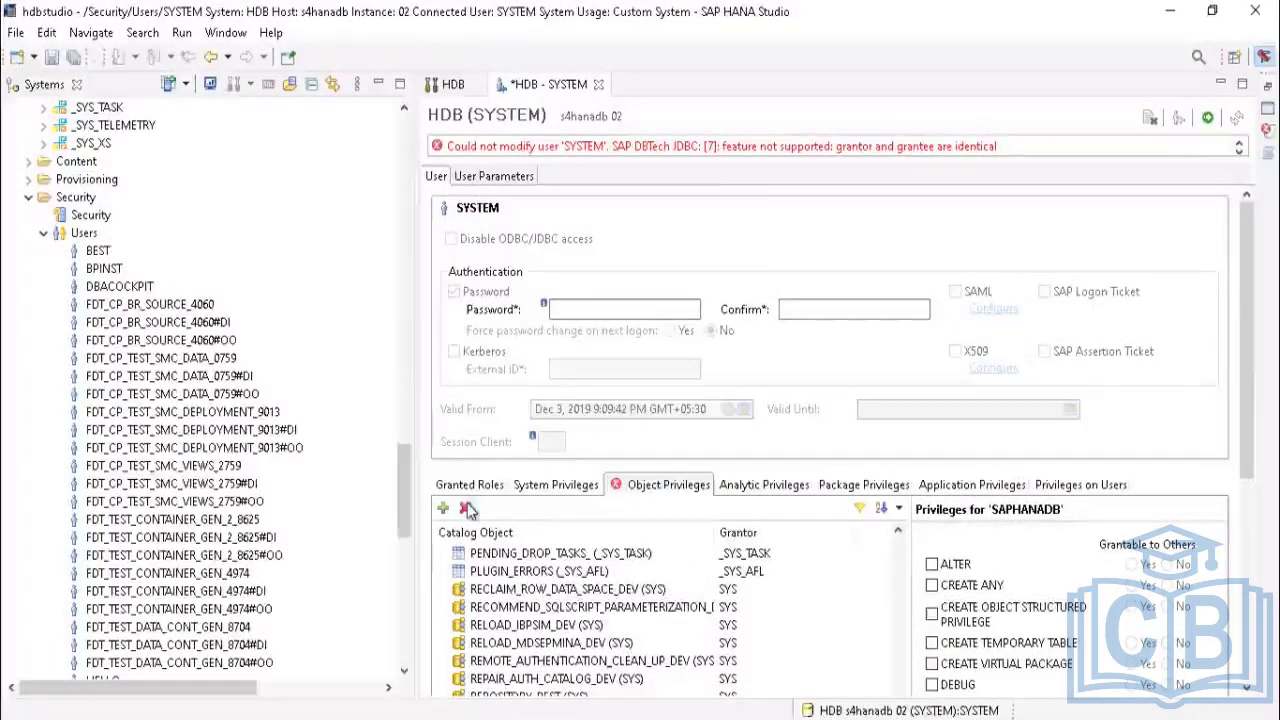
pyautogui.click(598, 84)
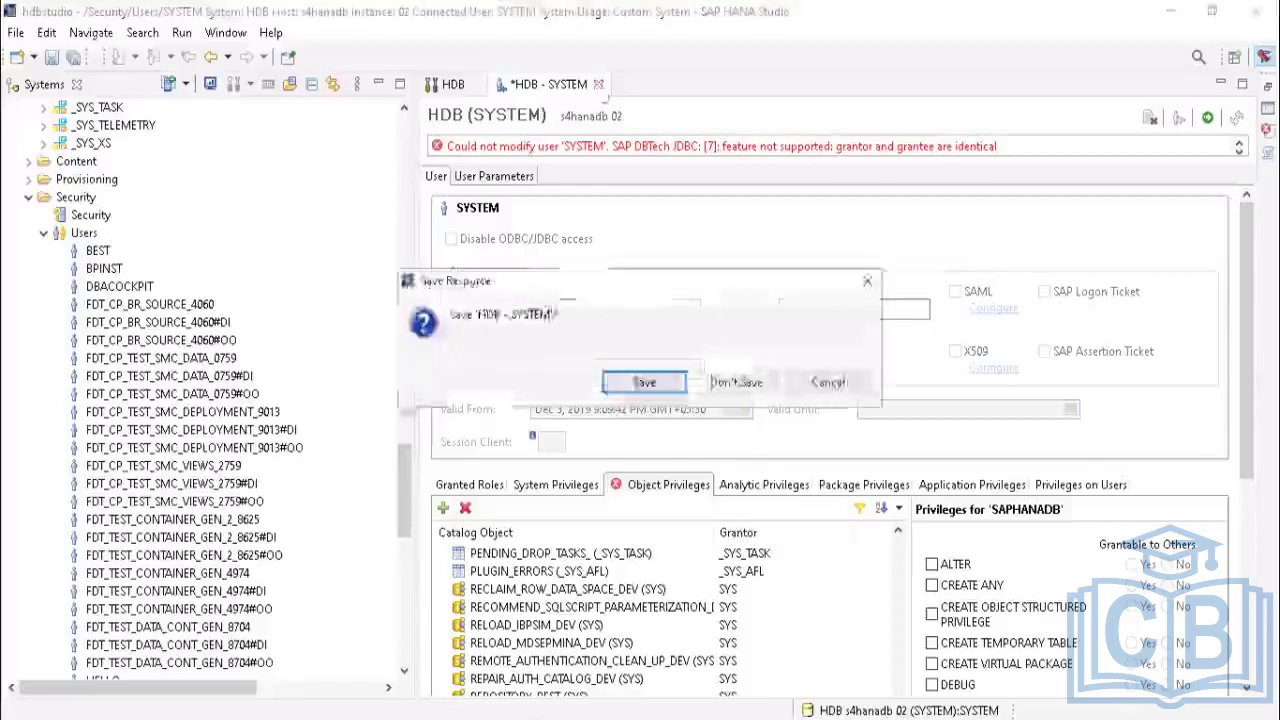
pyautogui.click(730, 383)
# Step: Expand the Content folder of the HDB (HELLO) system and its sap package
pyautogui.moveTo(402, 469); pyautogui.dragTo(402, 124)
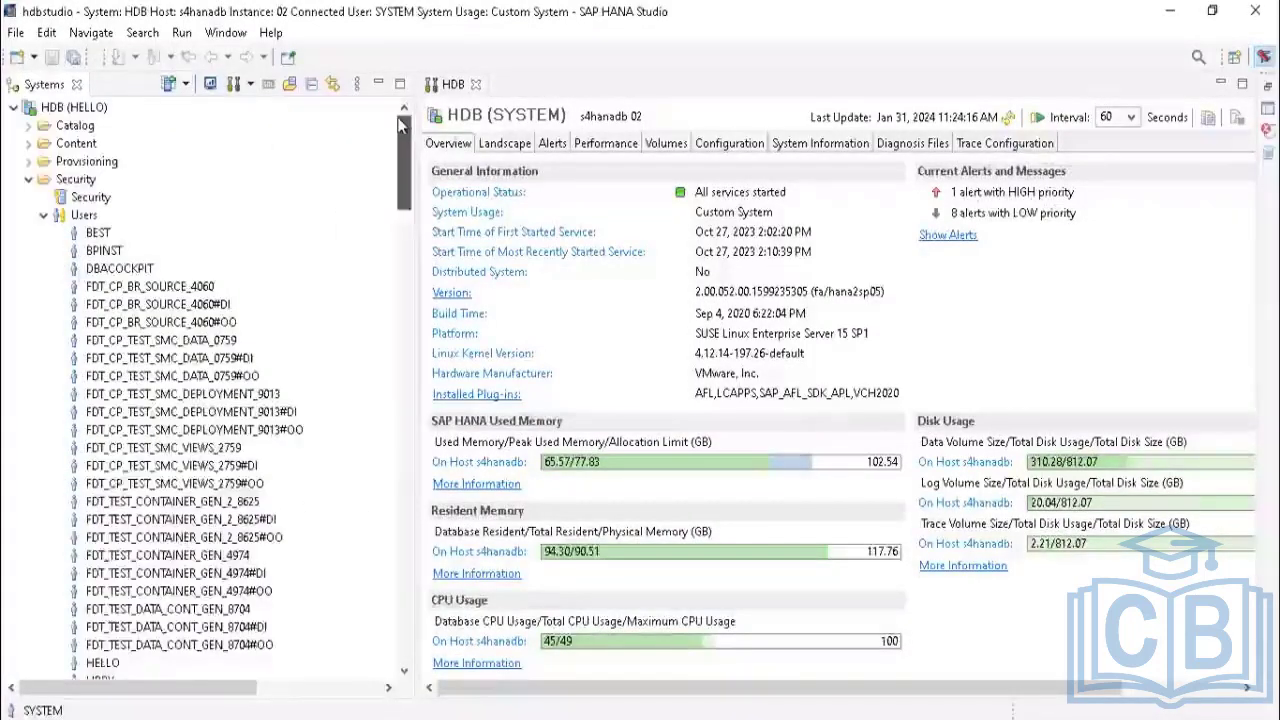
pyautogui.click(29, 145)
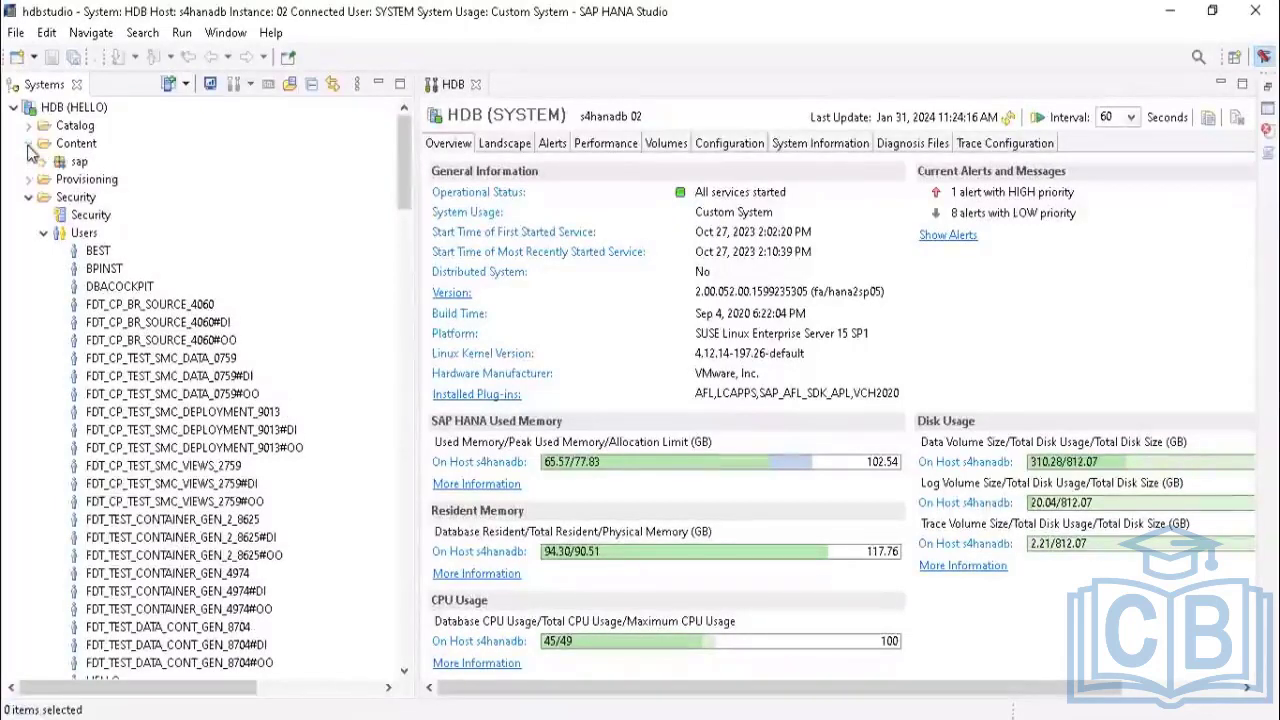
pyautogui.click(44, 163)
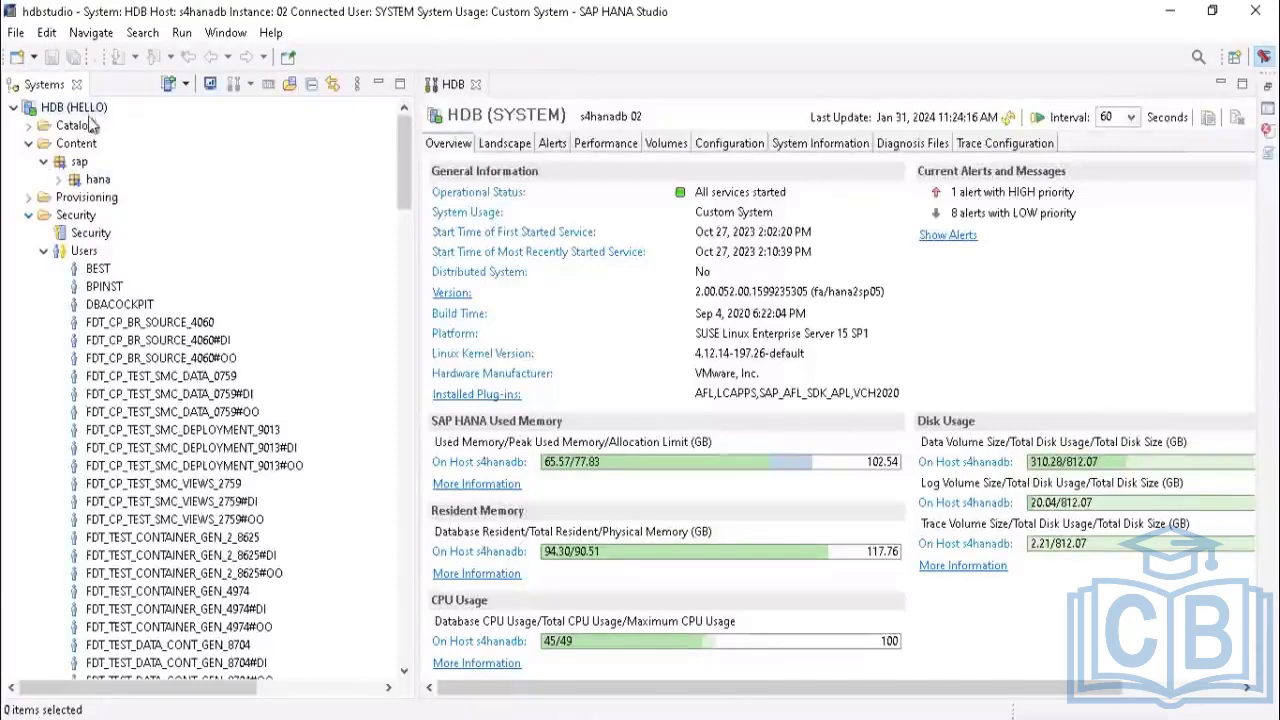
# Step: Start a new table in the HELLO schema of the HDB (HELLO) catalog
pyautogui.click(28, 126)
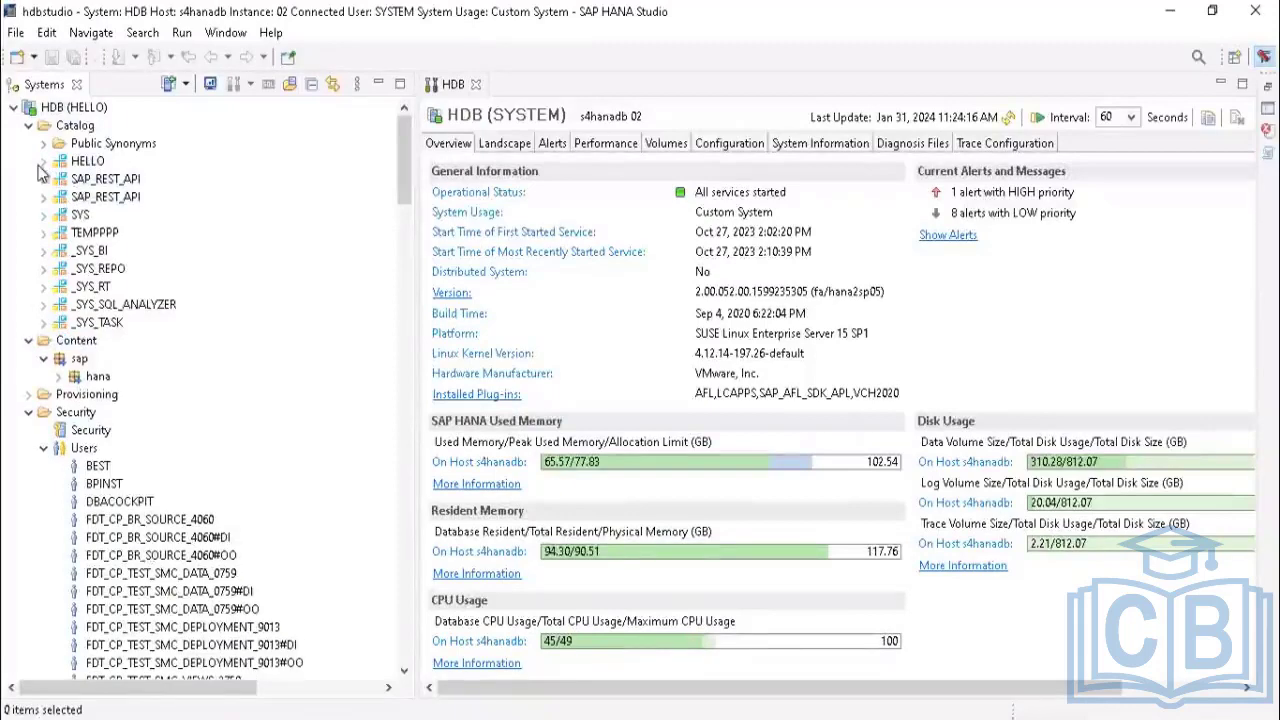
pyautogui.click(43, 161)
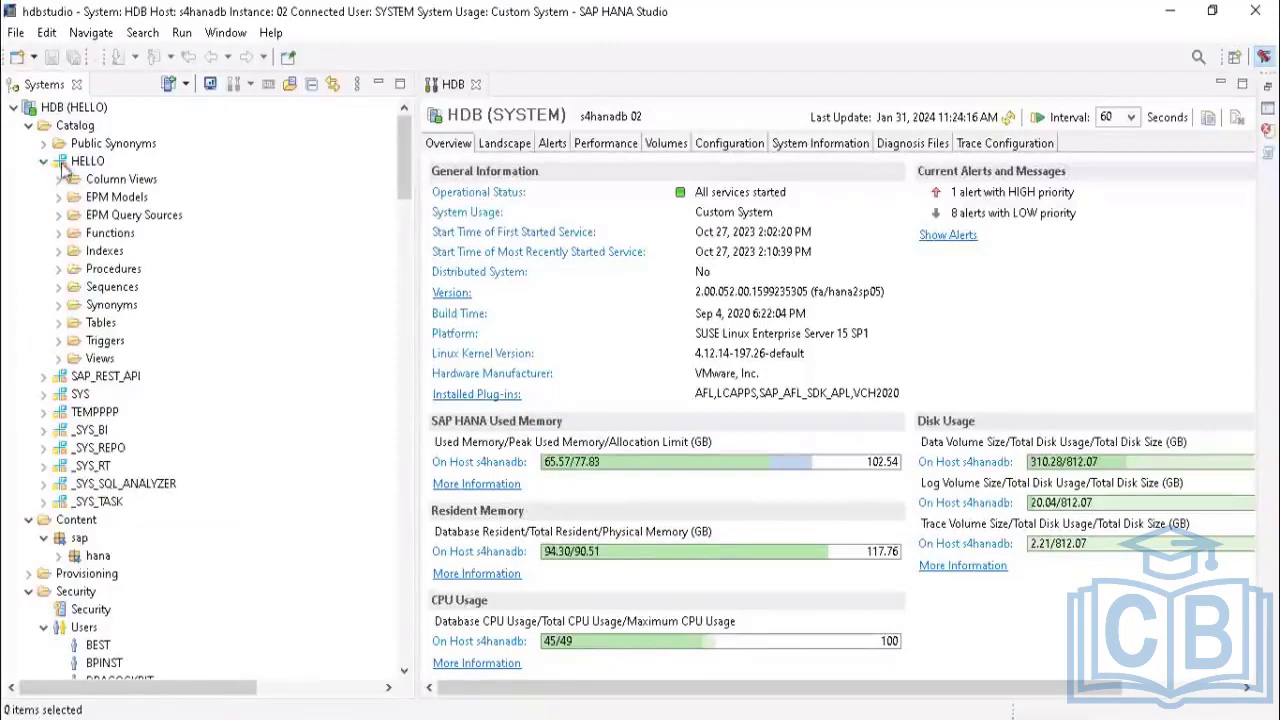
pyautogui.rightClick(93, 322)
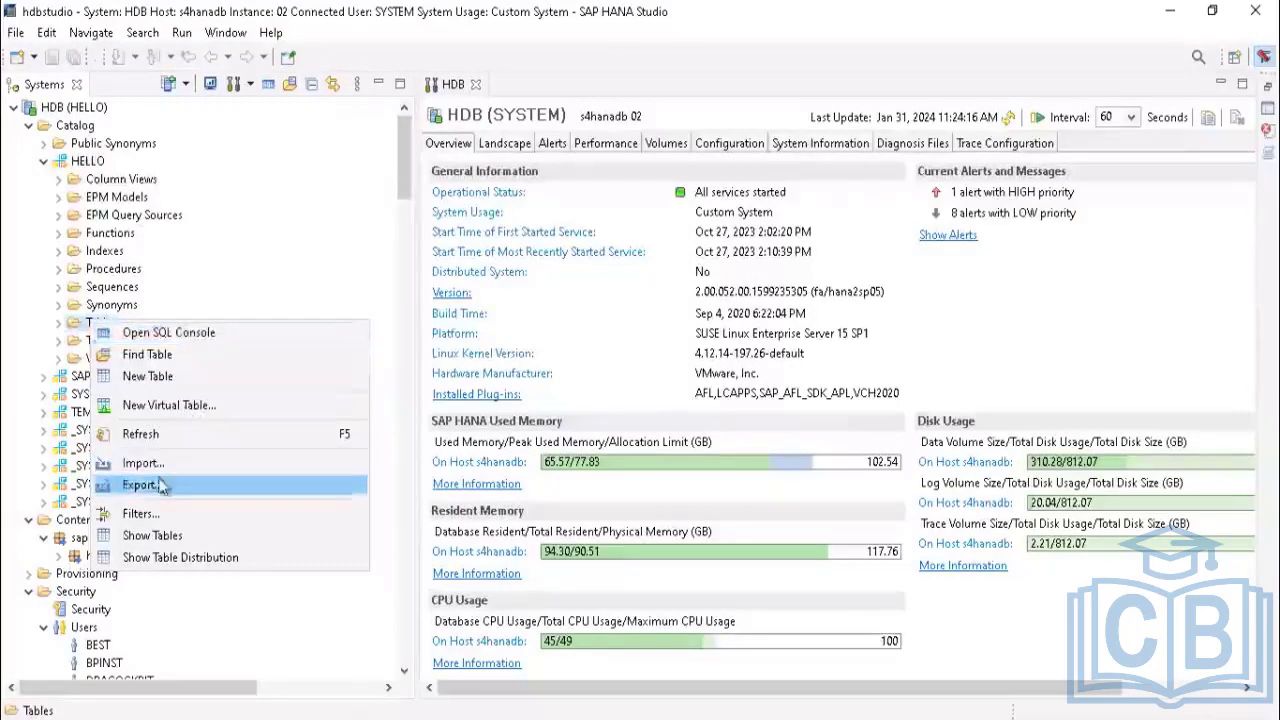
pyautogui.click(156, 376)
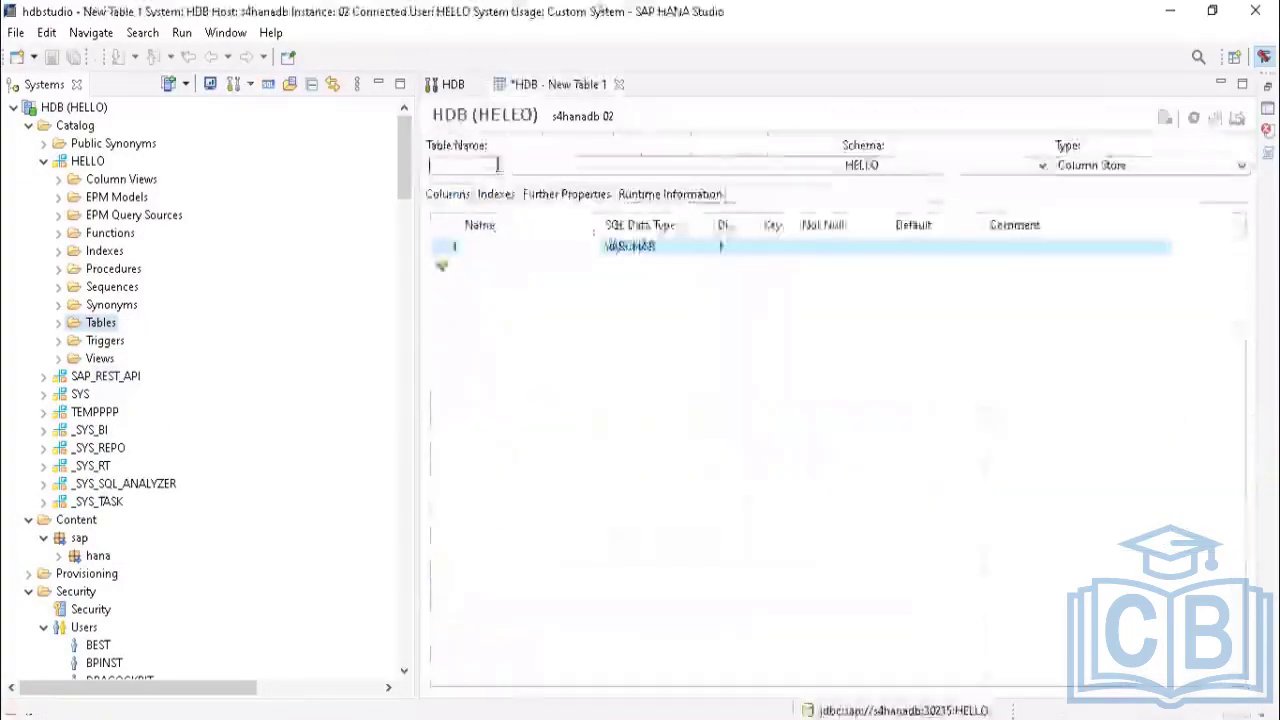
# Step: Name the new table PRACTICE, using the on-screen keyboard for the entry
pyautogui.click(715, 718)
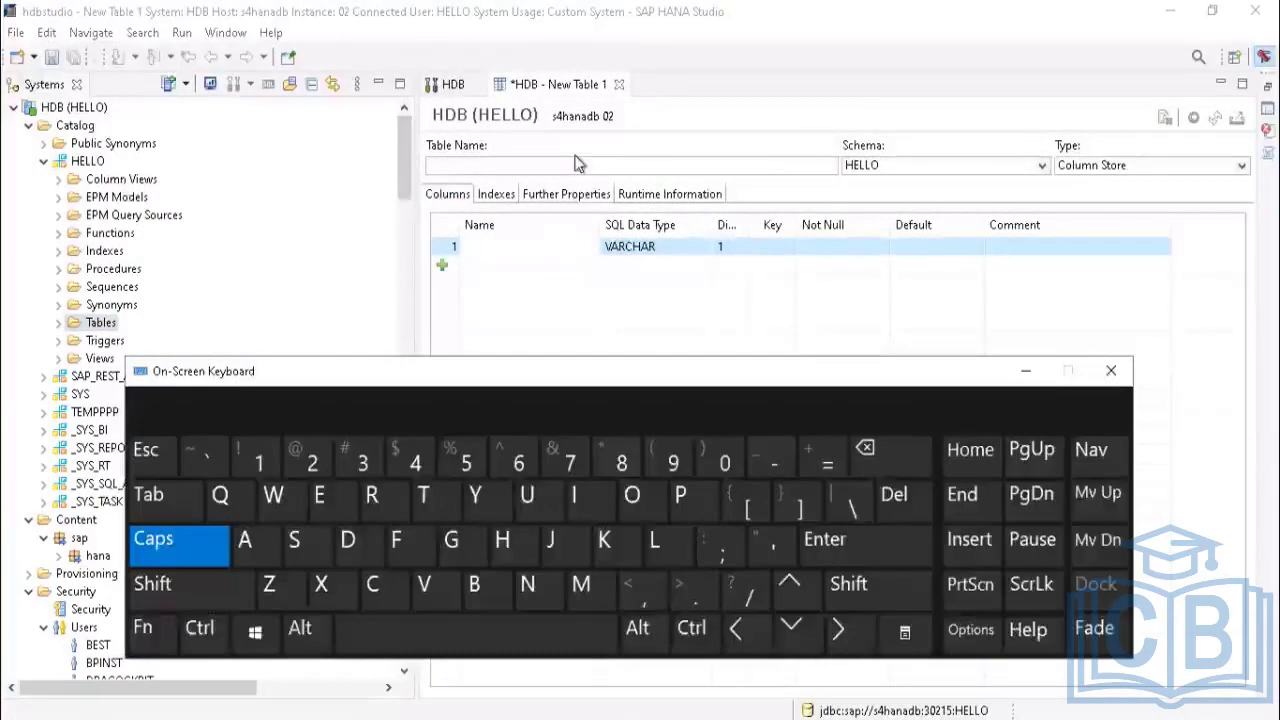
pyautogui.click(548, 166)
pyautogui.click(700, 512)
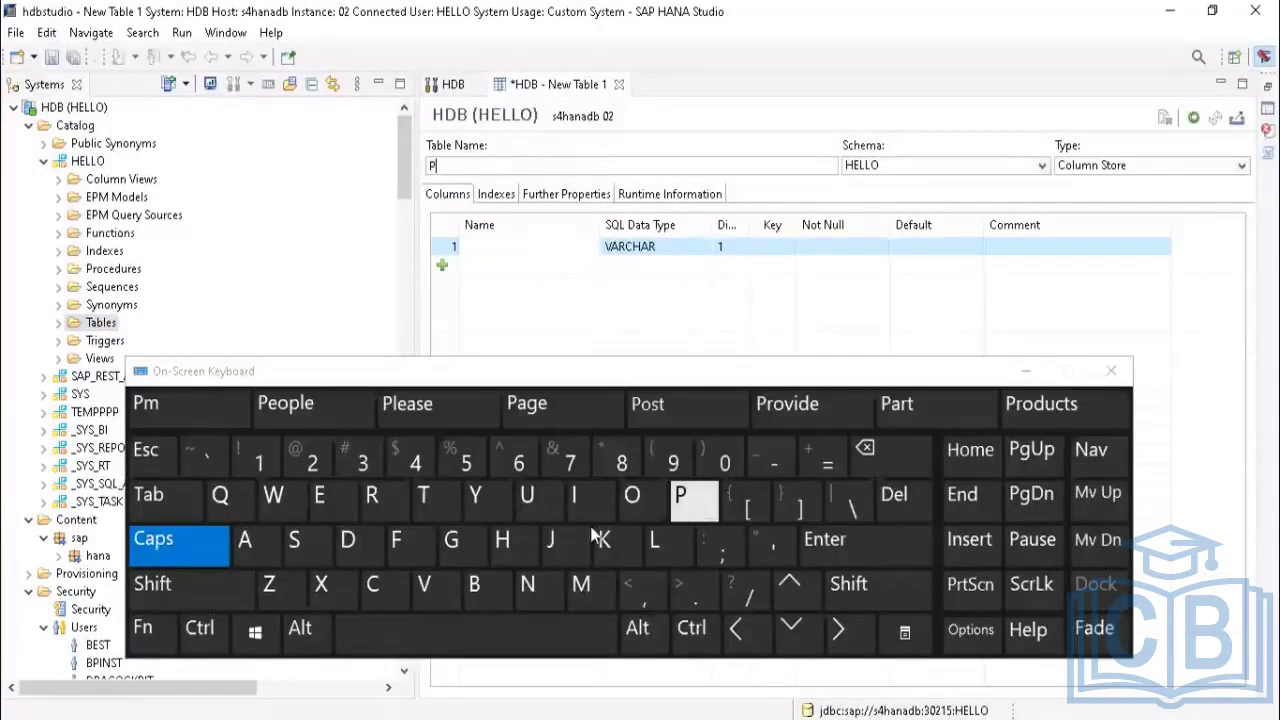
pyautogui.click(372, 500)
pyautogui.click(252, 545)
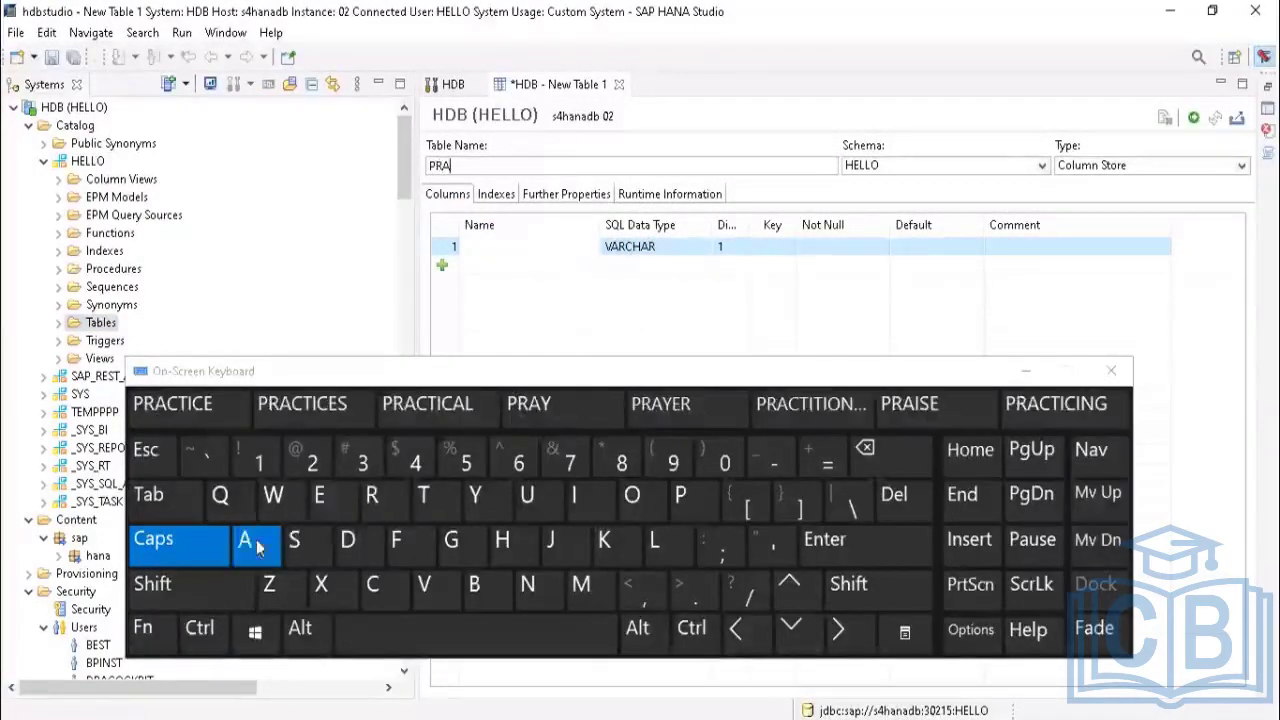
pyautogui.click(372, 586)
pyautogui.click(424, 497)
pyautogui.click(578, 500)
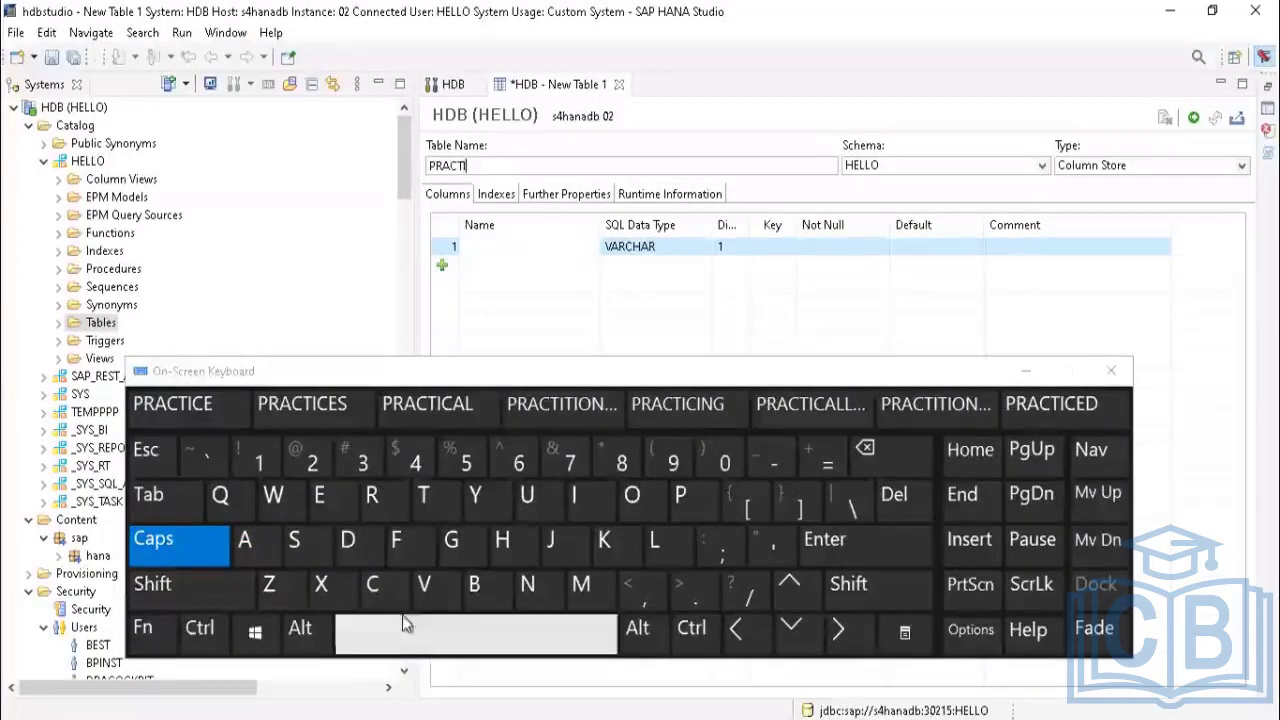
pyautogui.click(372, 584)
pyautogui.click(319, 495)
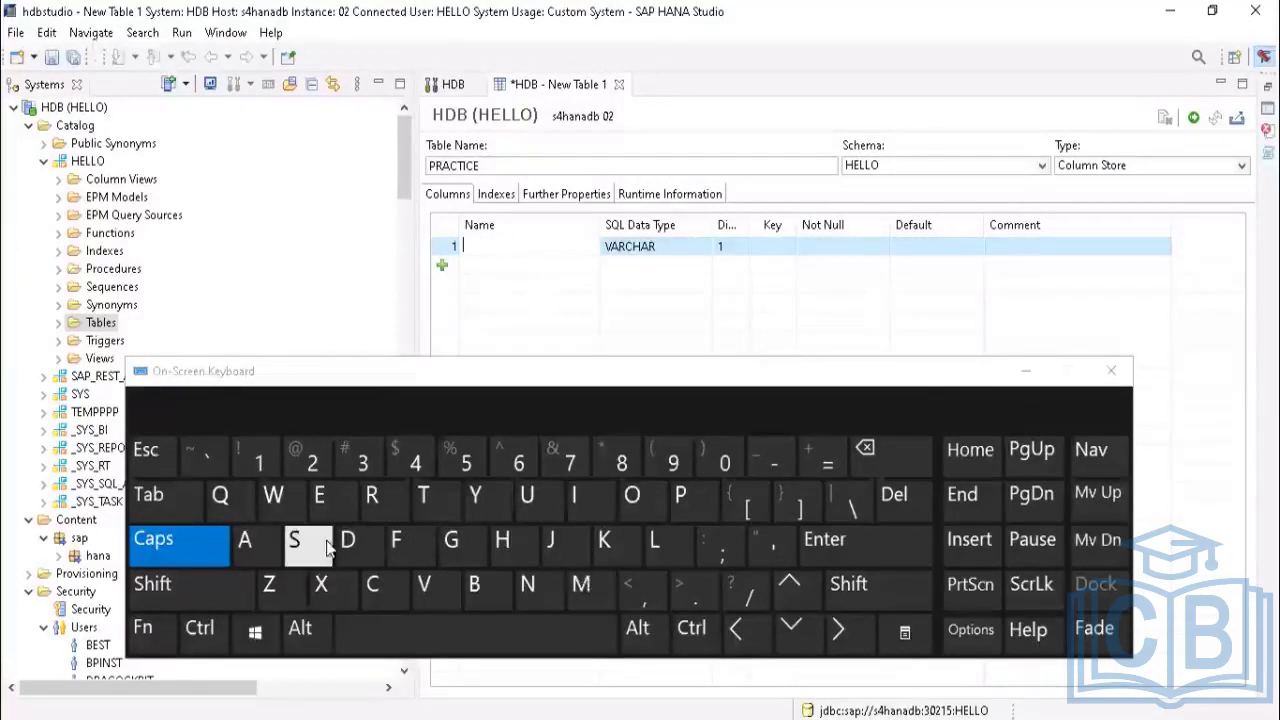
# Step: Name the table's first column SNO and add a second column named NAME
pyautogui.click(294, 540)
pyautogui.click(546, 604)
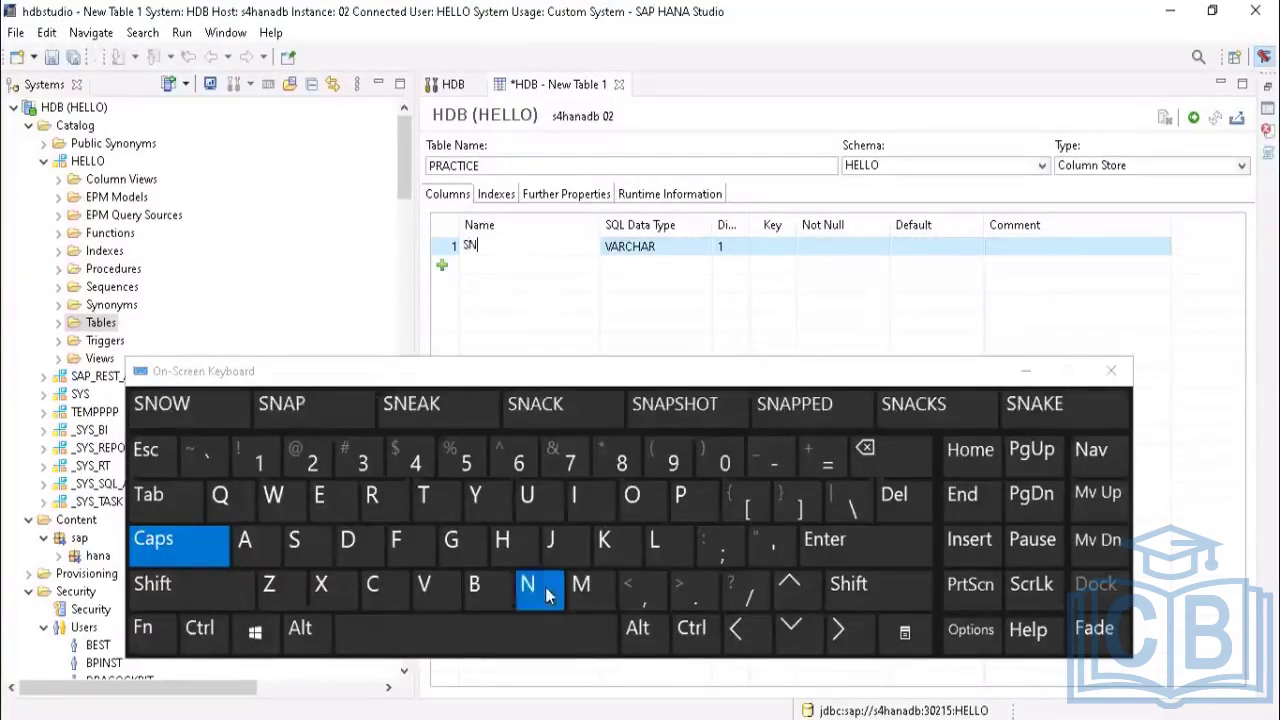
pyautogui.click(632, 497)
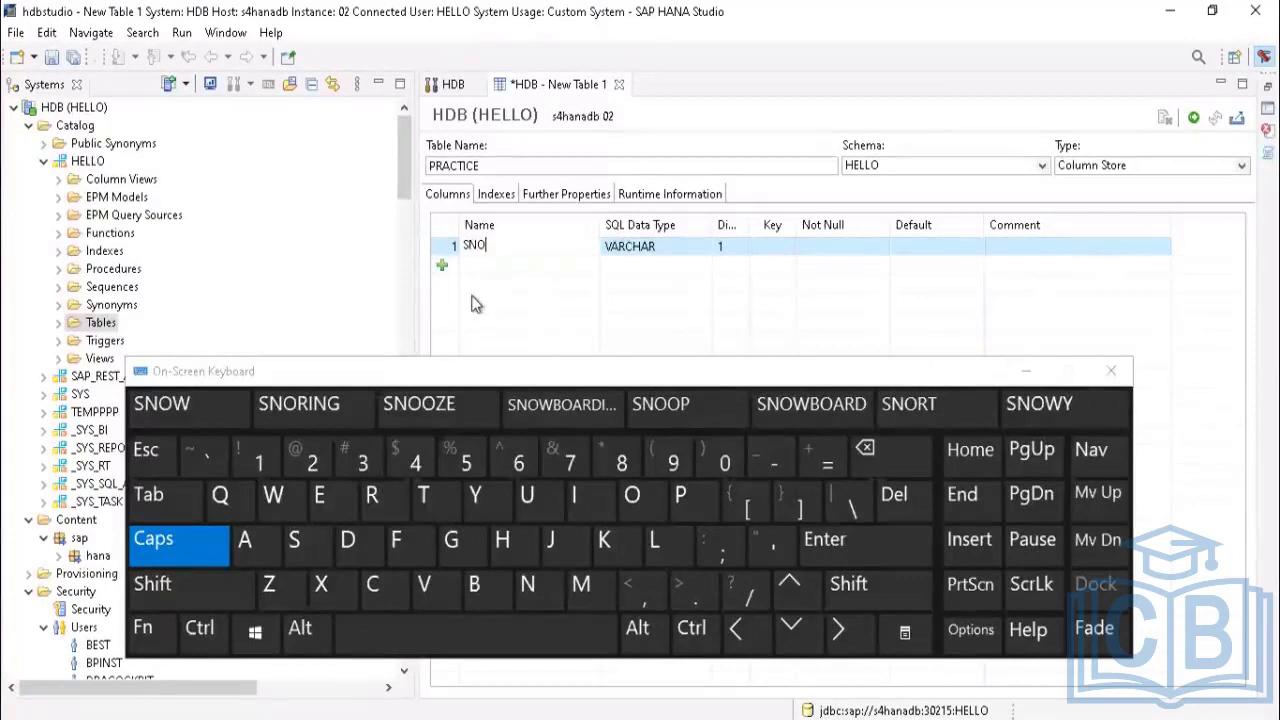
pyautogui.click(441, 265)
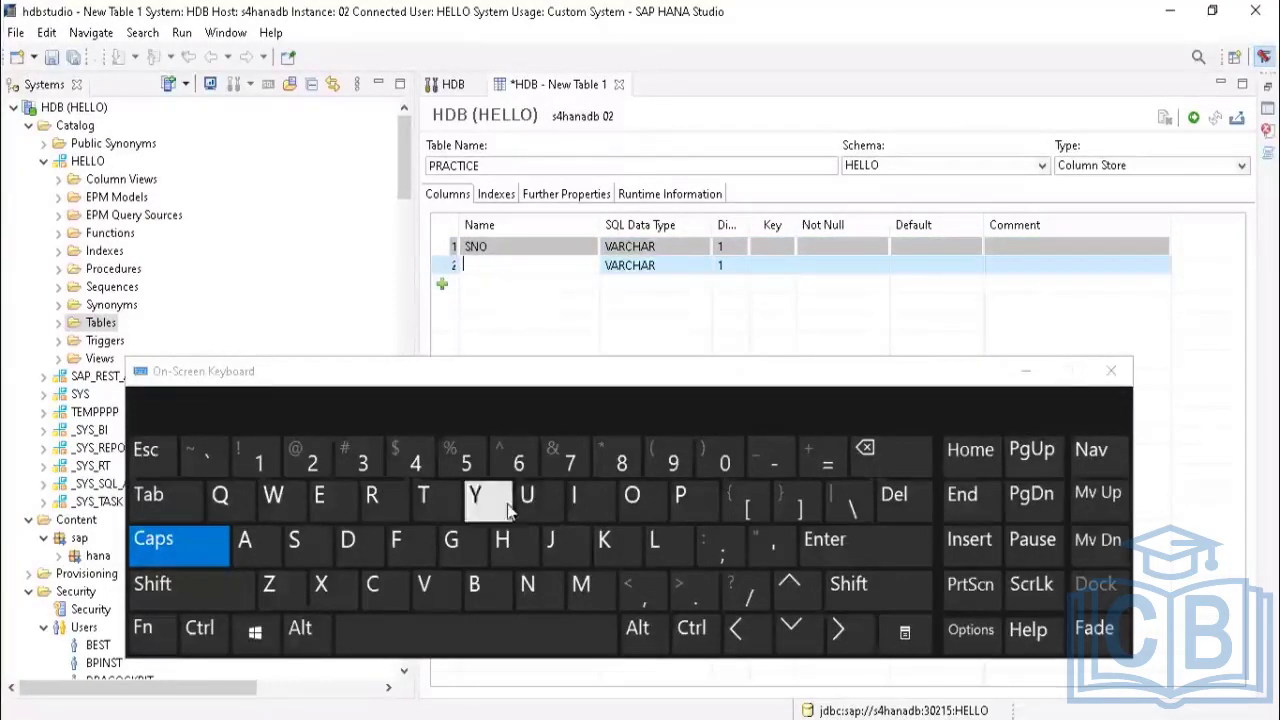
pyautogui.click(527, 585)
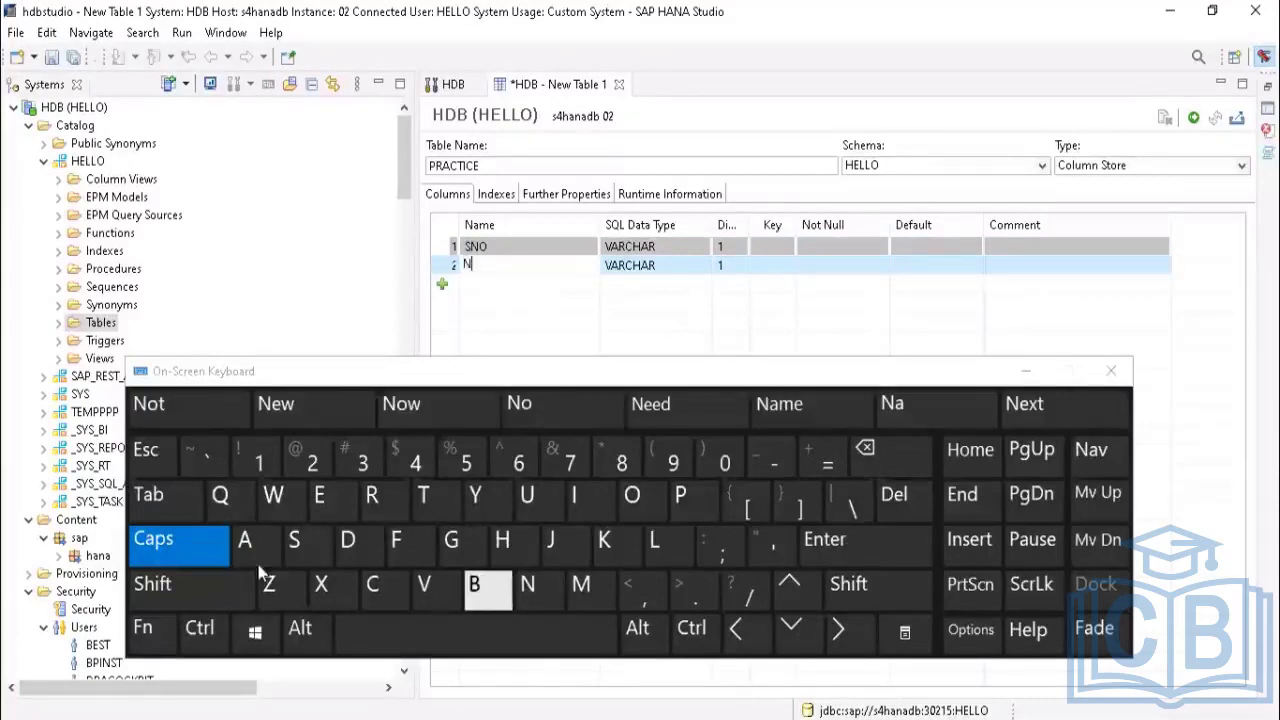
pyautogui.click(245, 540)
pyautogui.click(581, 585)
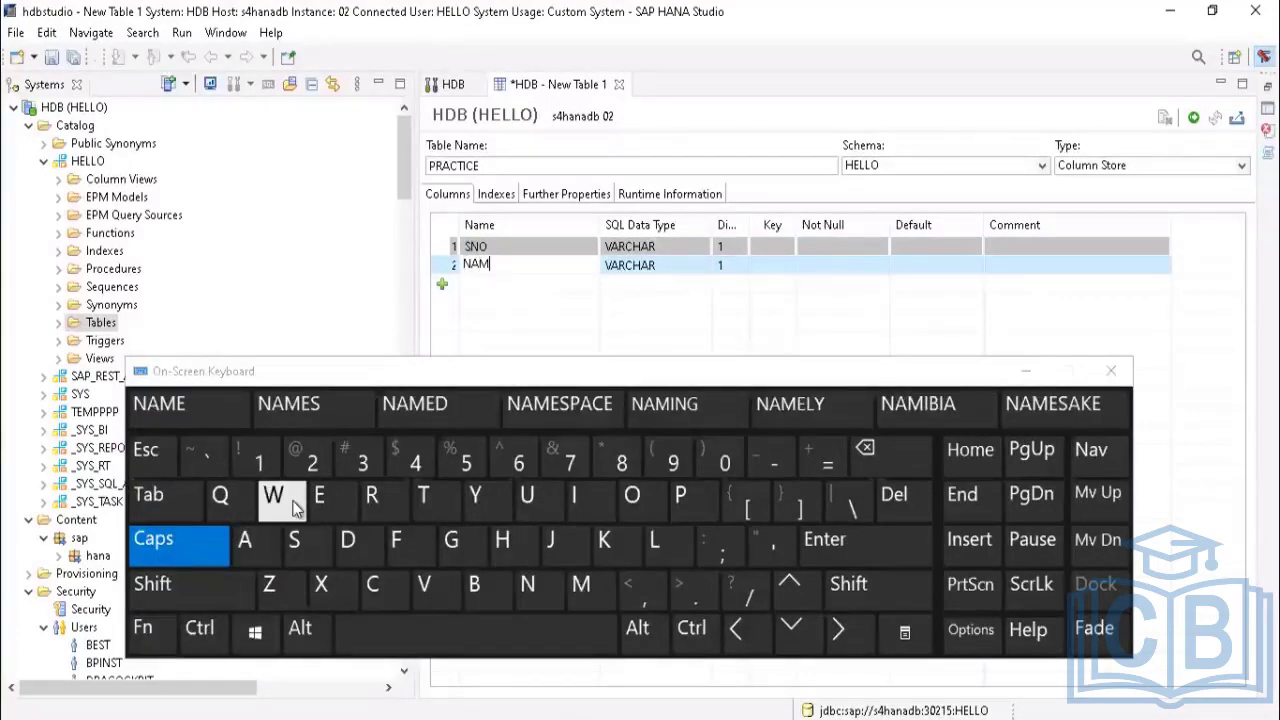
pyautogui.click(325, 497)
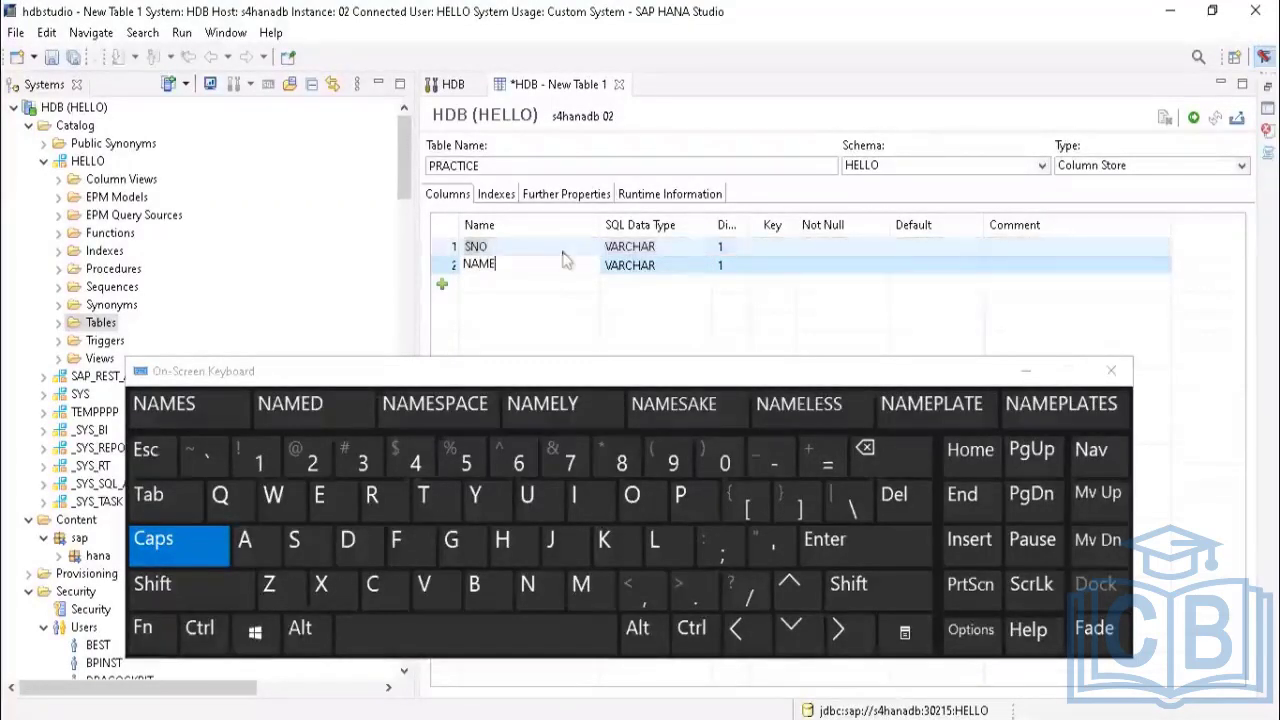
# Step: Add a third column named GENDER to the PRACTICE table definition
pyautogui.click(442, 289)
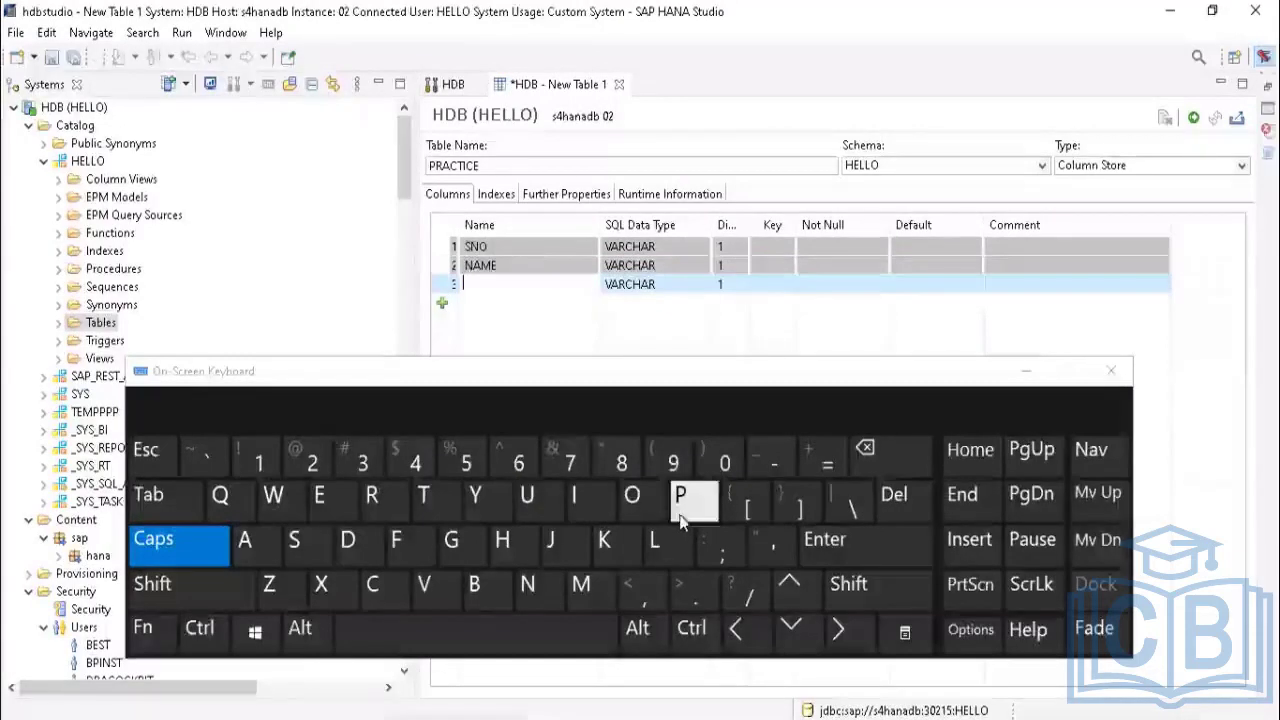
pyautogui.click(451, 540)
pyautogui.click(342, 508)
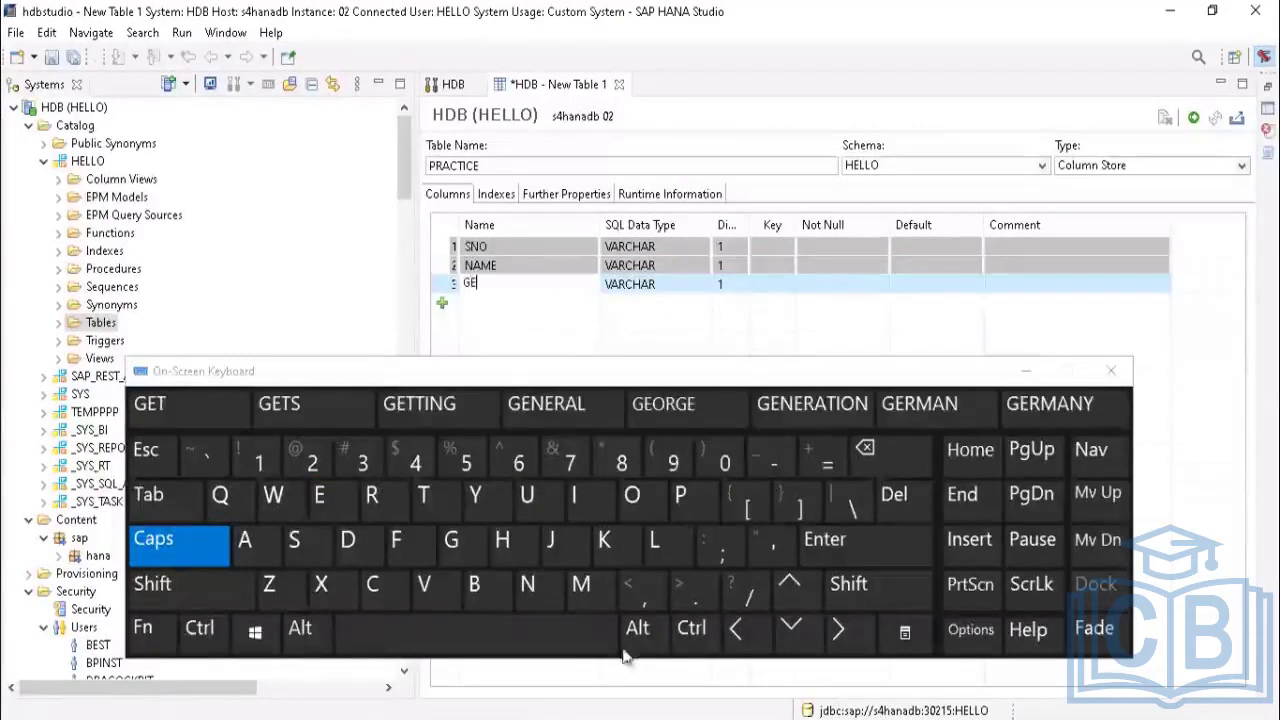
pyautogui.click(527, 584)
pyautogui.click(352, 542)
pyautogui.click(321, 495)
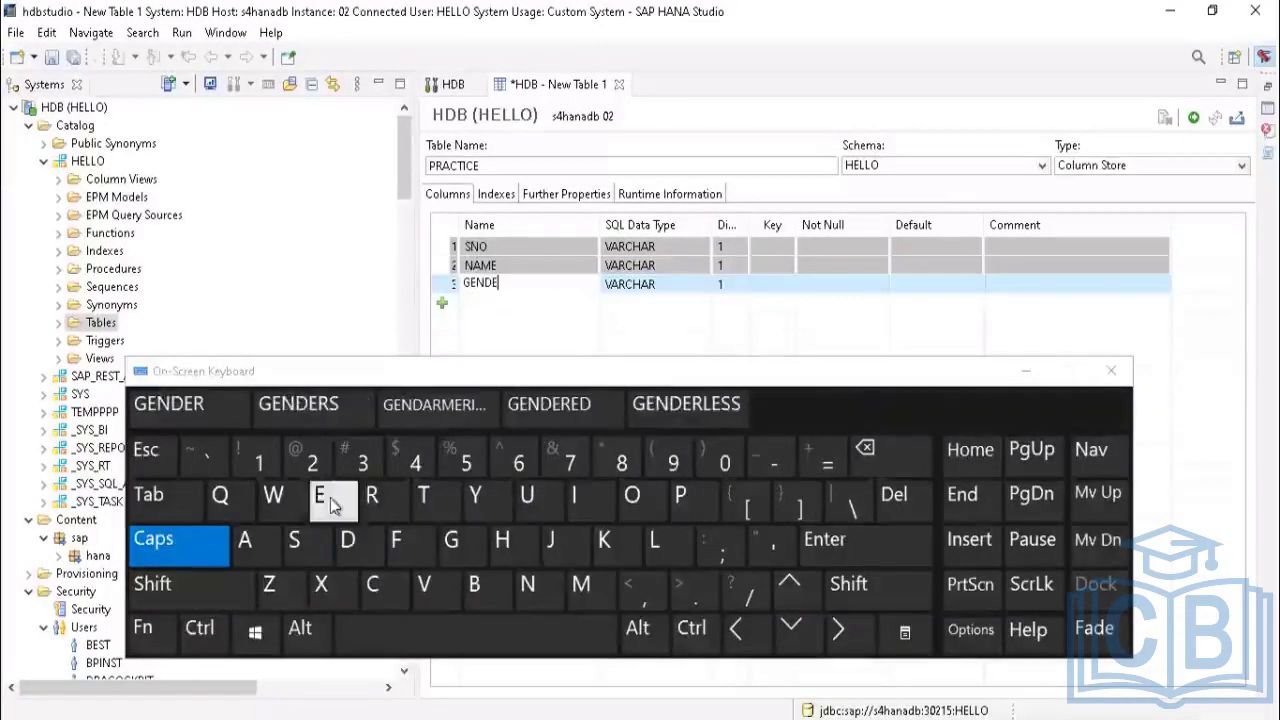
pyautogui.click(372, 491)
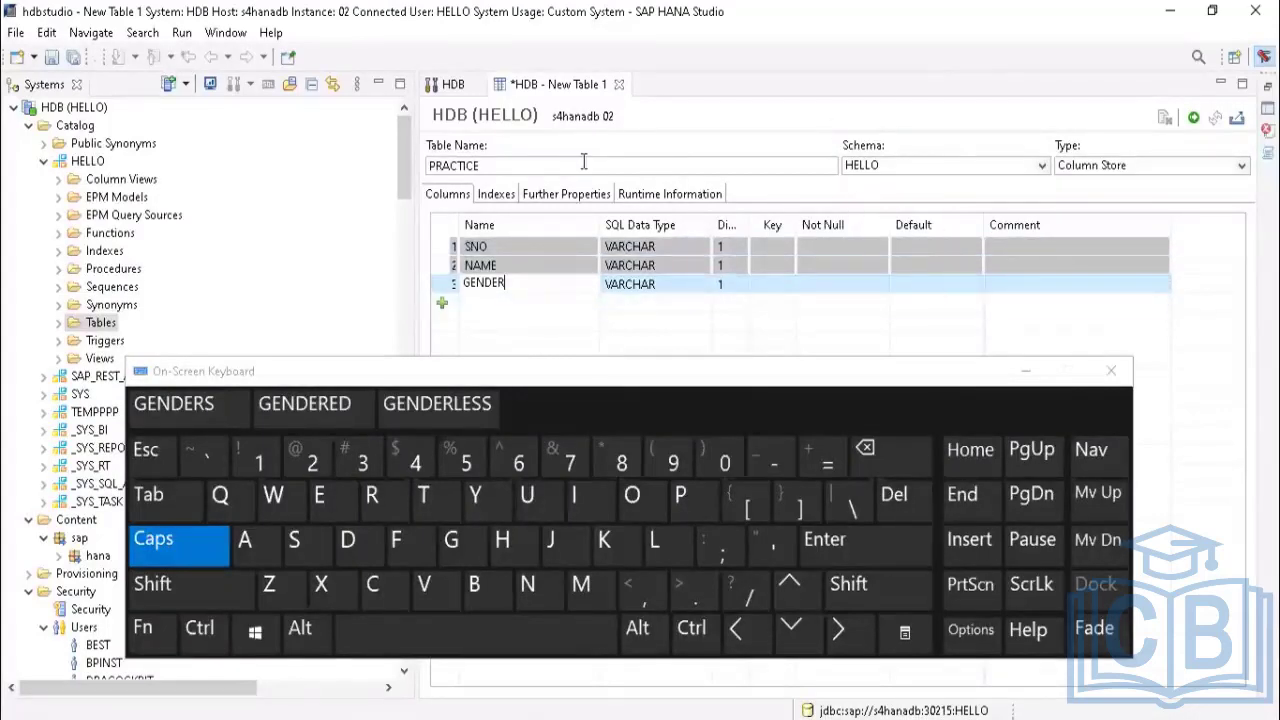
# Step: Choose Column Store as the PRACTICE table's type and put the on-screen keyboard away
pyautogui.click(1241, 168)
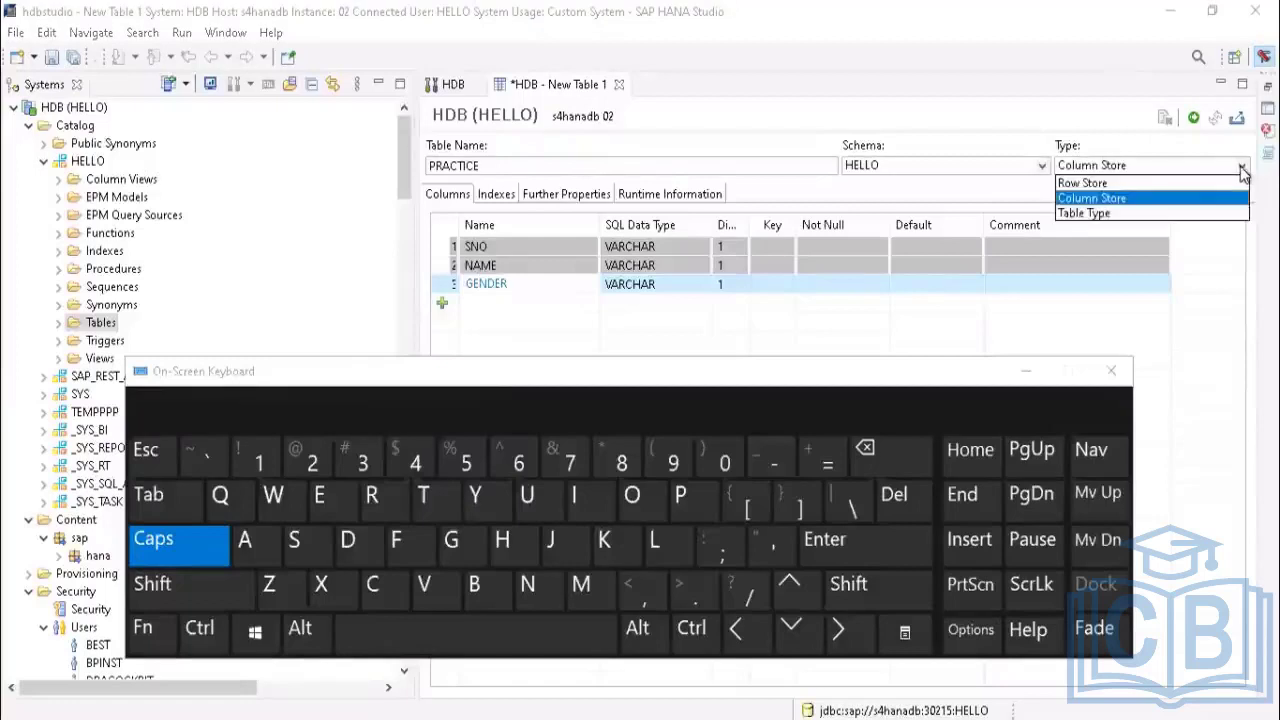
pyautogui.click(1090, 198)
pyautogui.click(1018, 371)
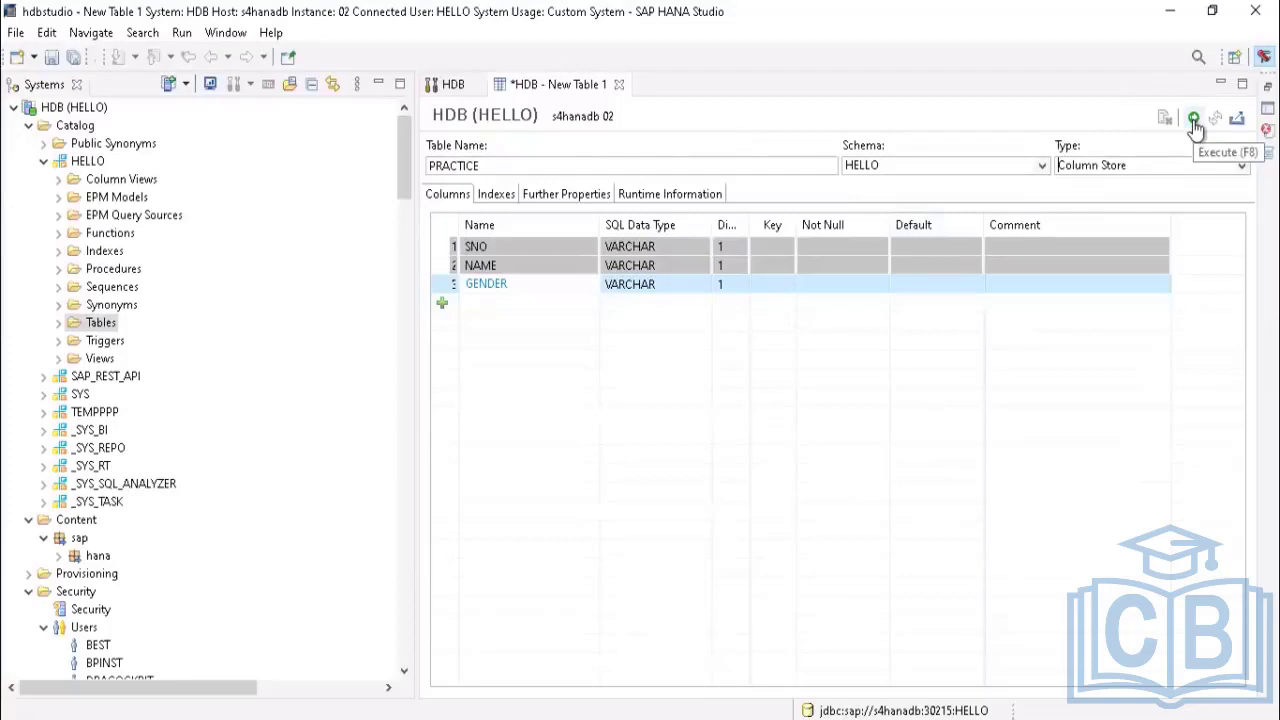
# Step: Review the PRACTICE definition's indexes, further properties and runtime information, and execute the definition to create the table
pyautogui.click(494, 196)
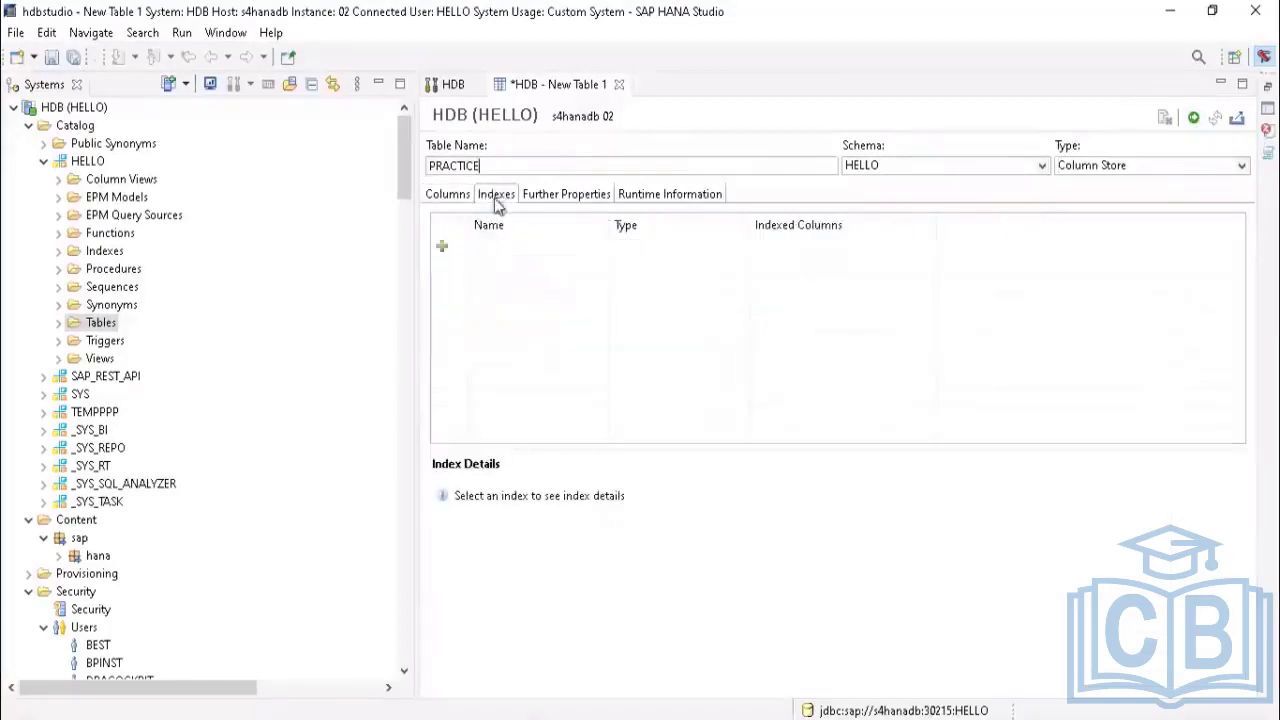
pyautogui.click(549, 199)
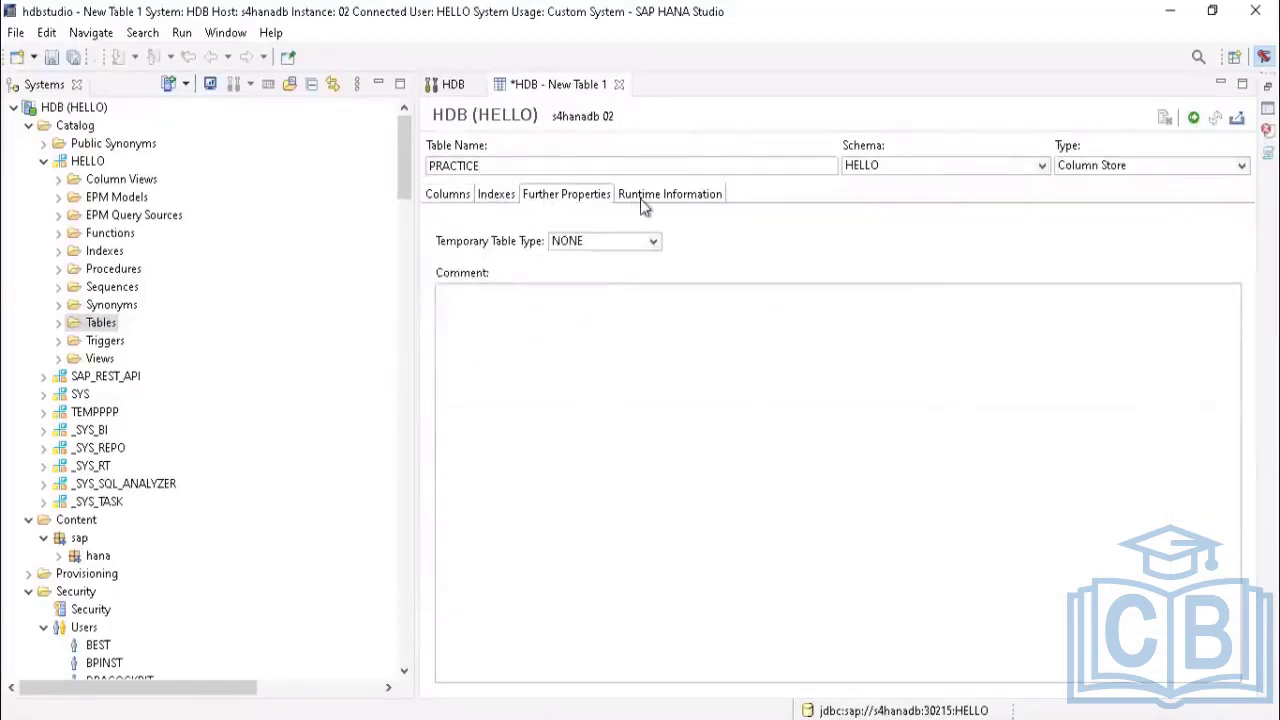
pyautogui.click(630, 199)
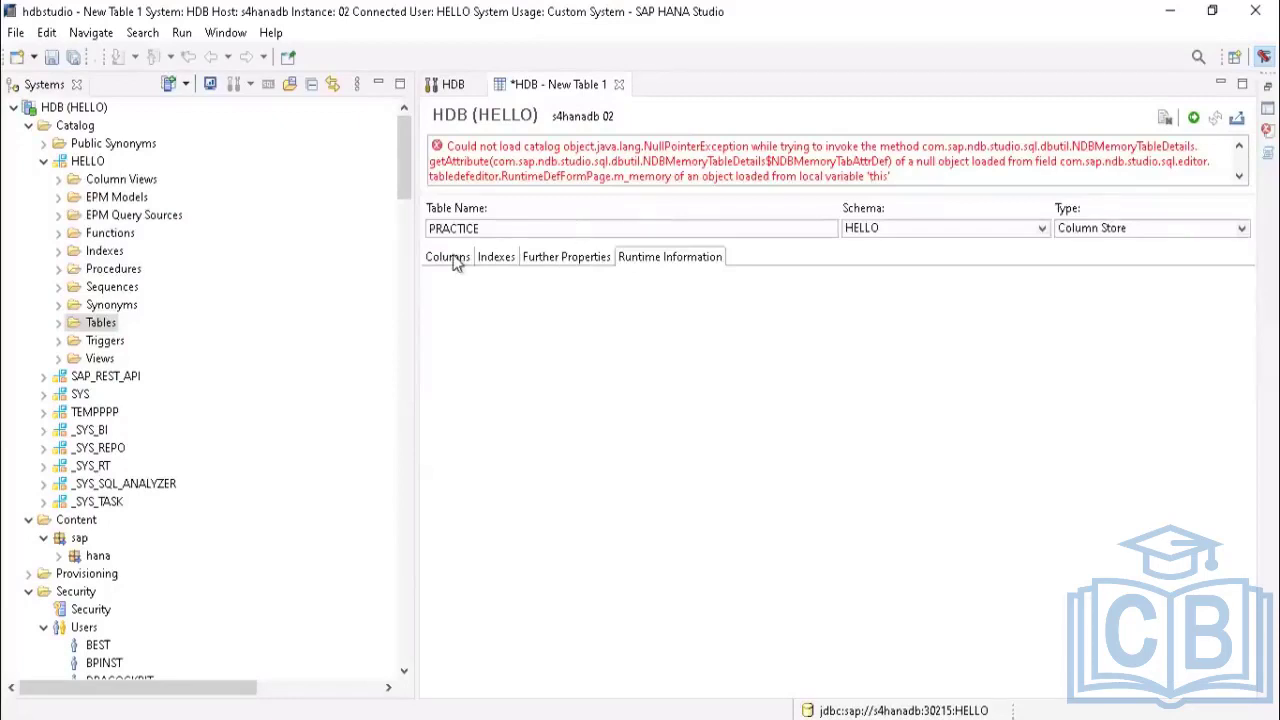
pyautogui.click(449, 257)
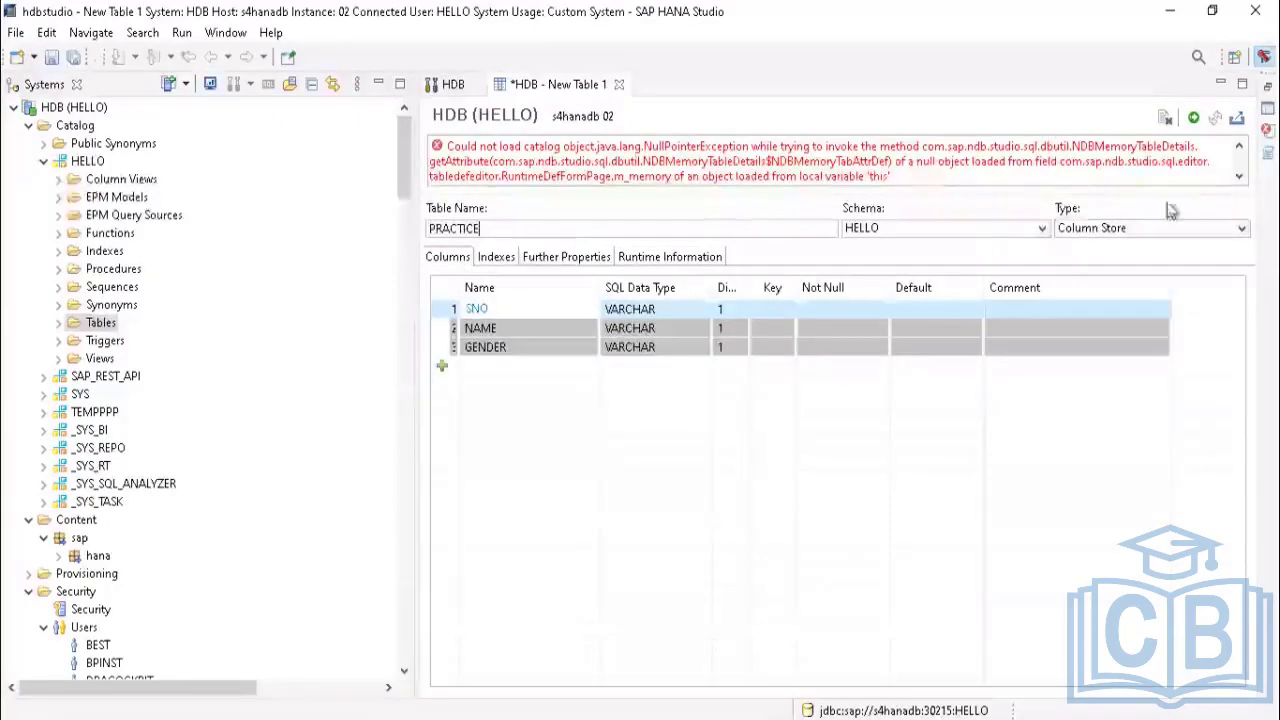
pyautogui.click(1193, 118)
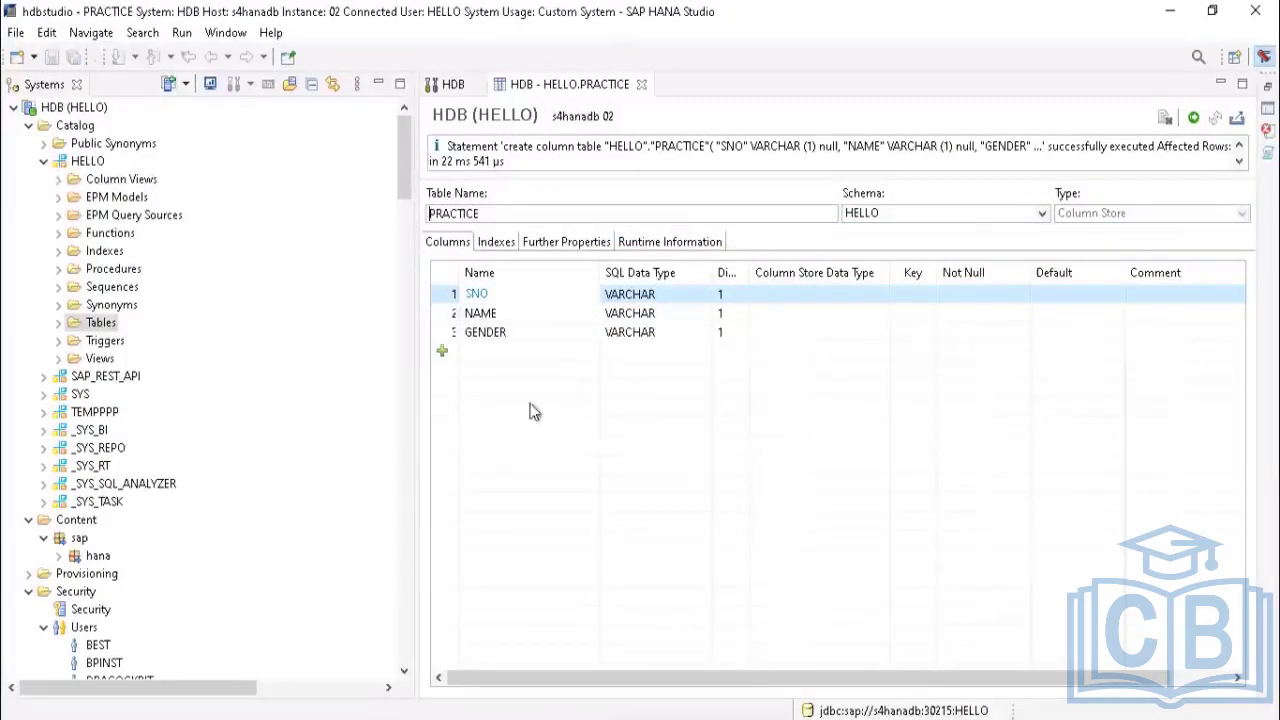
# Step: Expand the HELLO schema's tables, view the content of the PRACTICE table and close that view
pyautogui.click(58, 323)
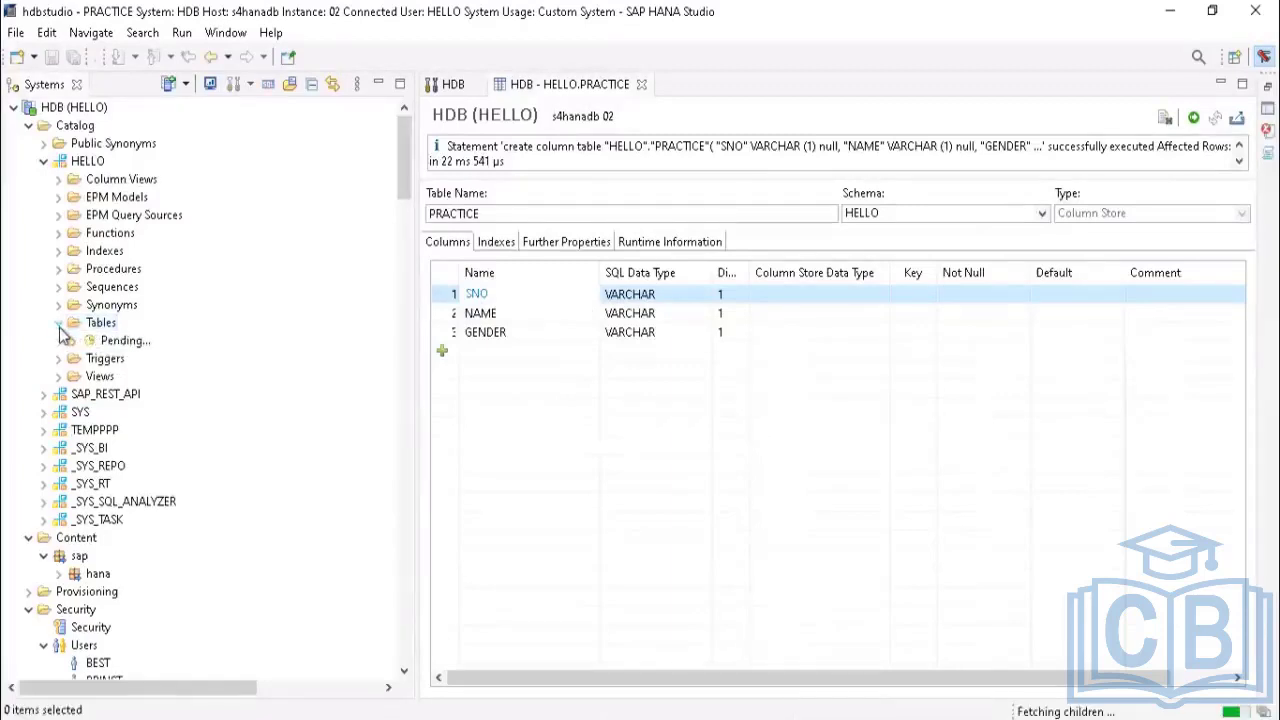
pyautogui.rightClick(113, 343)
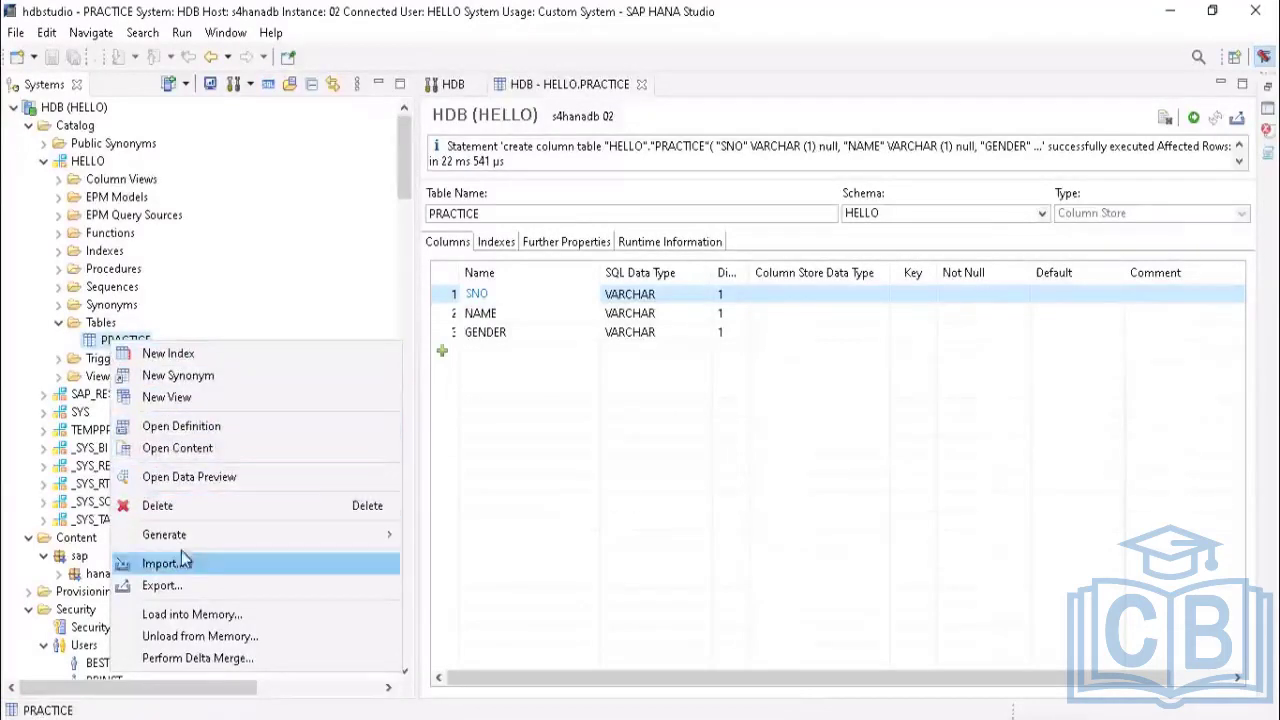
pyautogui.click(176, 449)
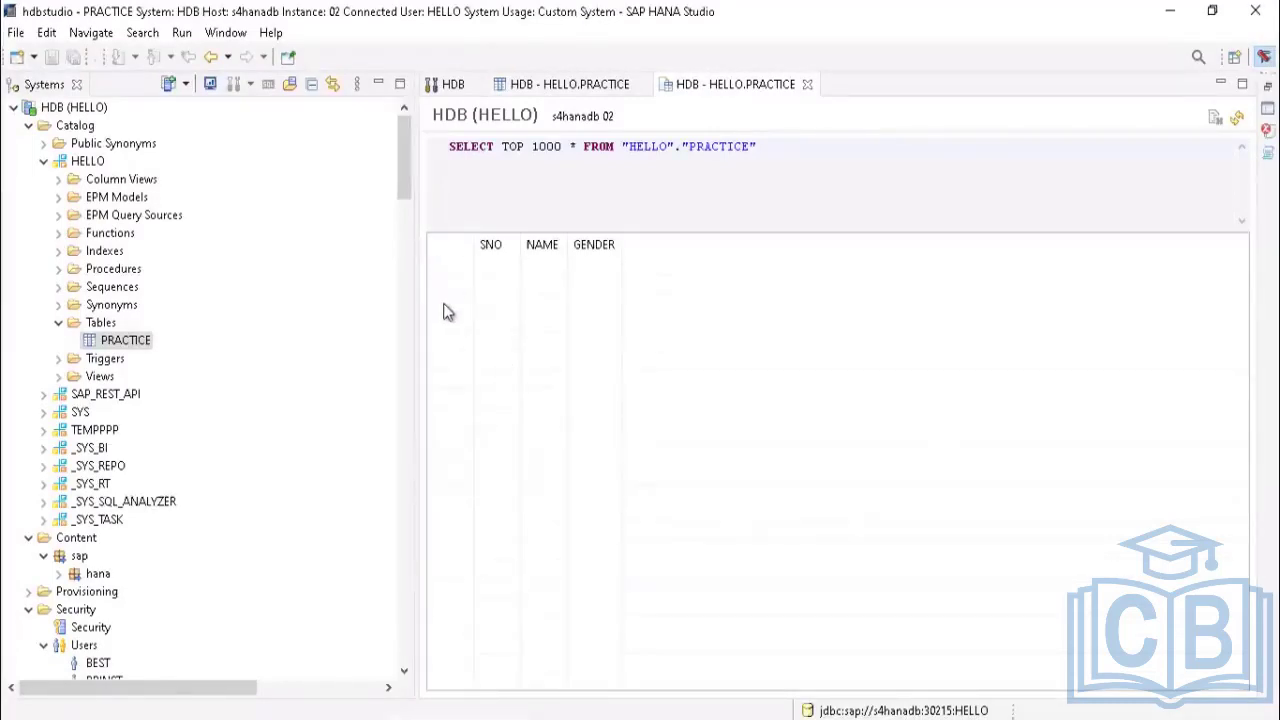
pyautogui.click(808, 85)
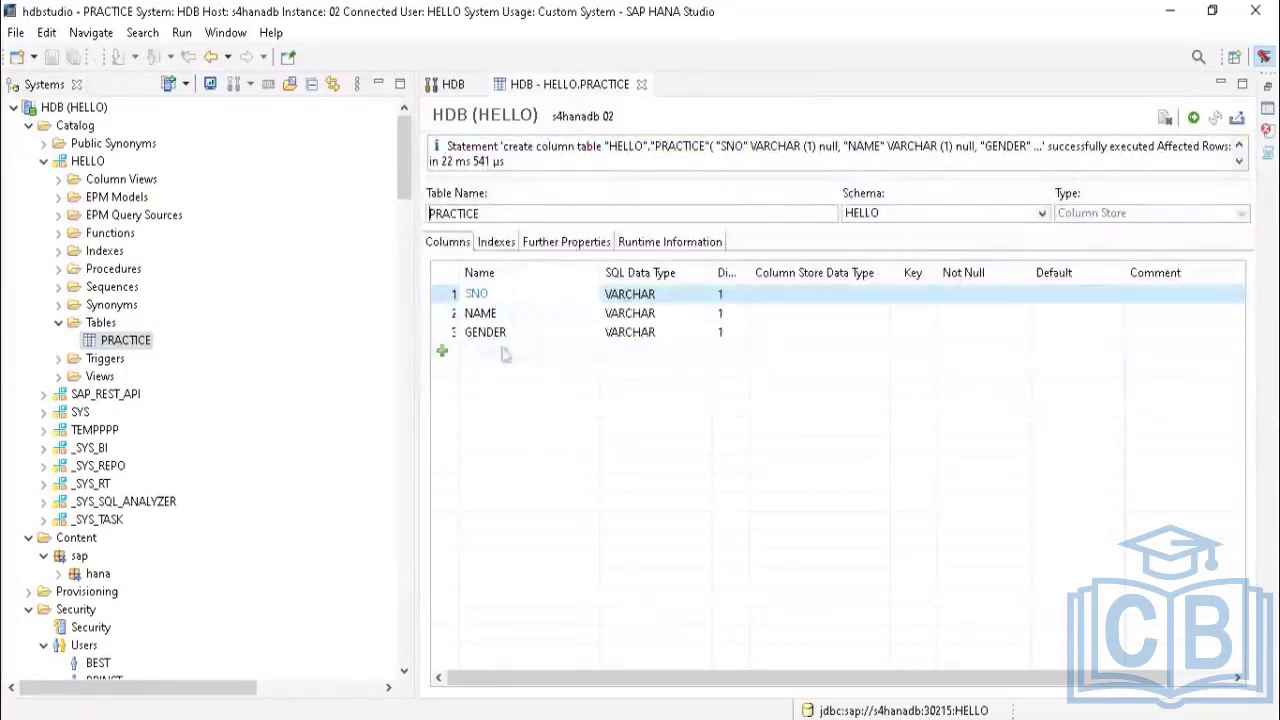
# Step: Look at the saved definition of the PRACTICE table and close both of its definition editors
pyautogui.rightClick(106, 344)
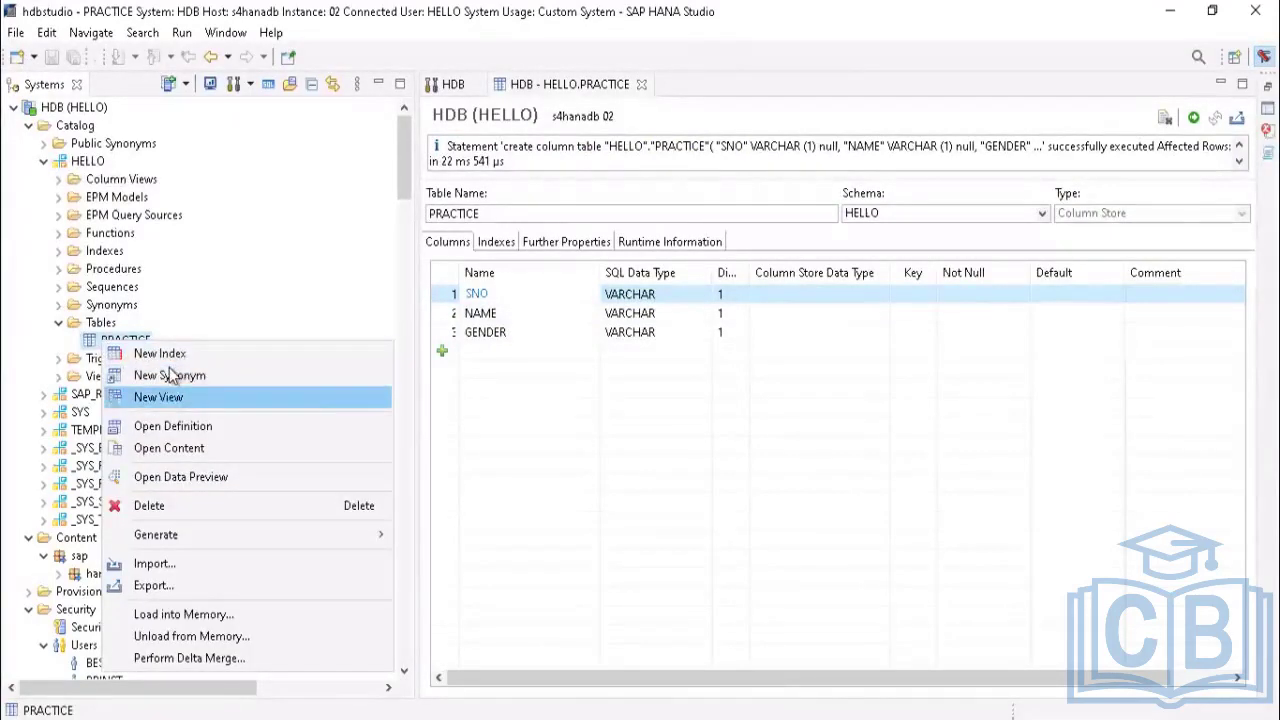
pyautogui.click(170, 428)
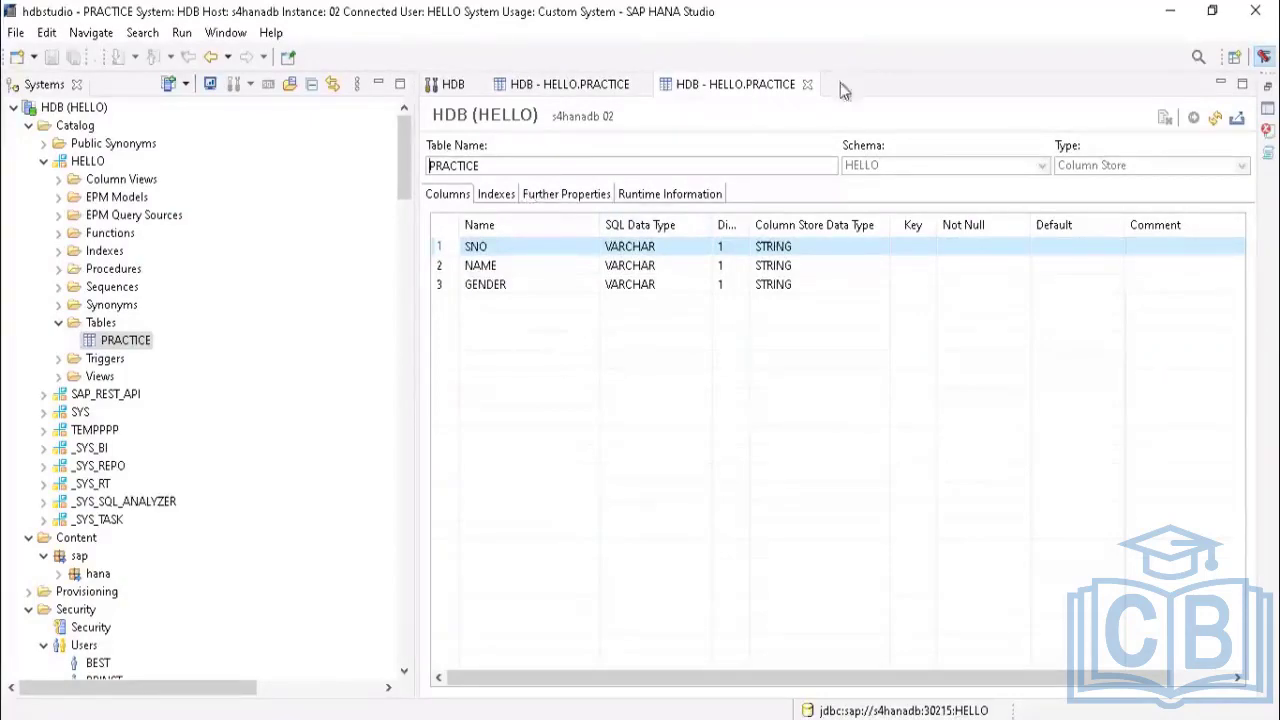
pyautogui.click(807, 85)
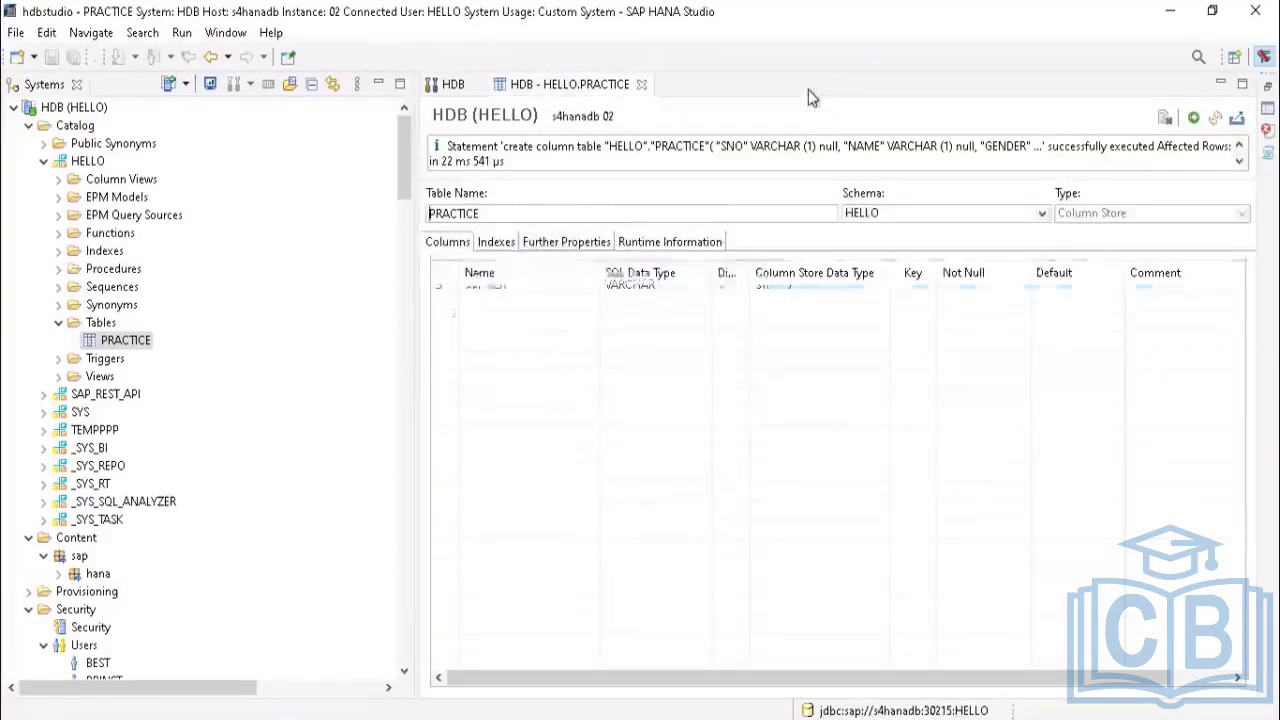
pyautogui.click(641, 84)
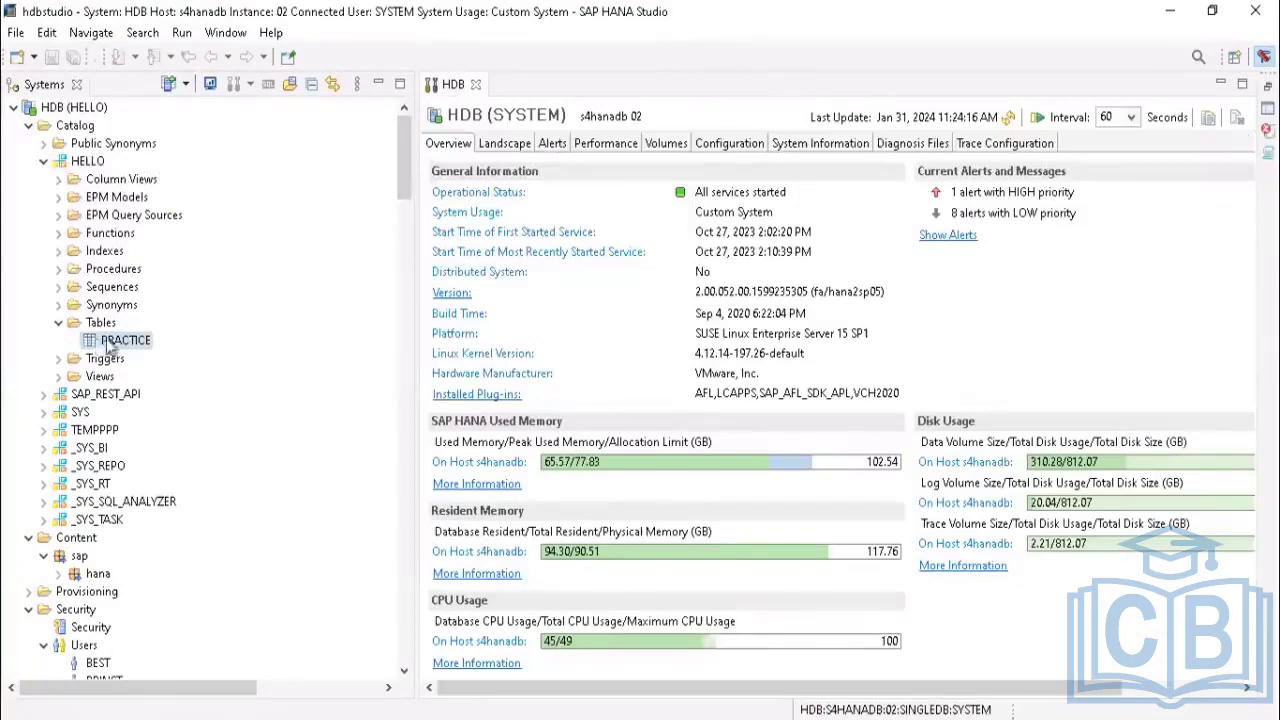
# Step: Reopen the PRACTICE definition, review its indexes and further properties, and close it
pyautogui.doubleClick(112, 341)
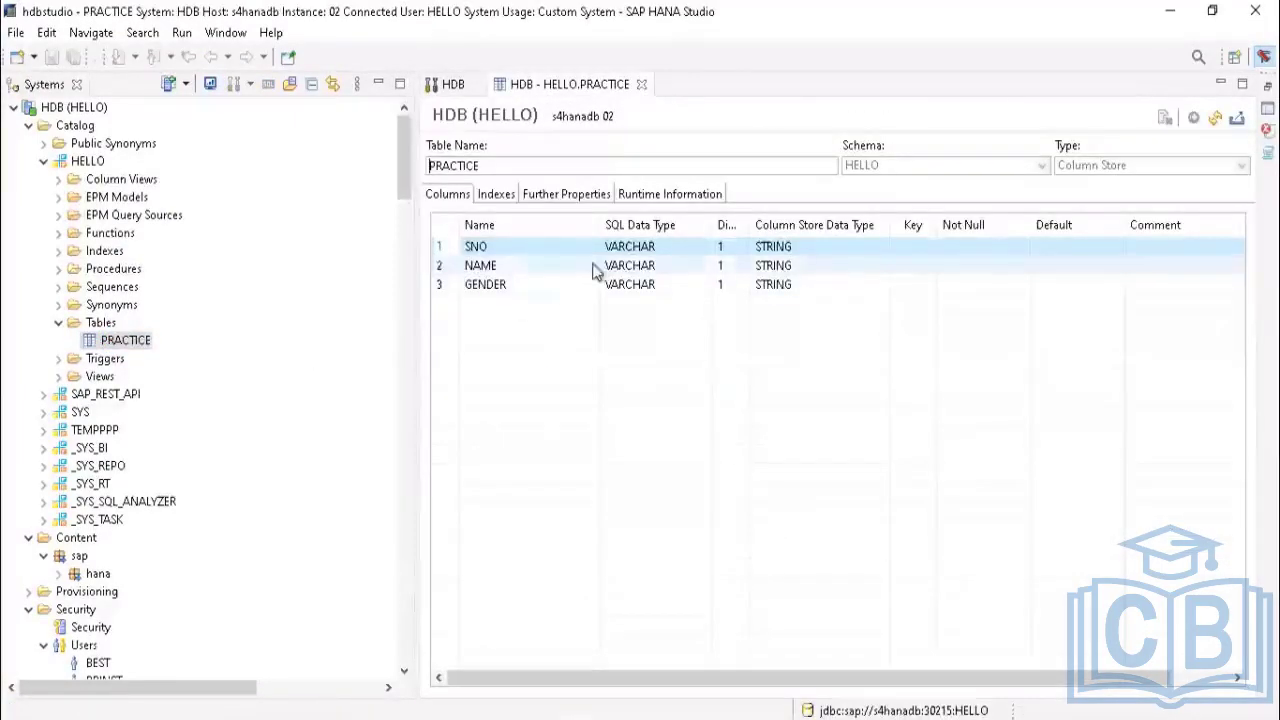
pyautogui.click(500, 195)
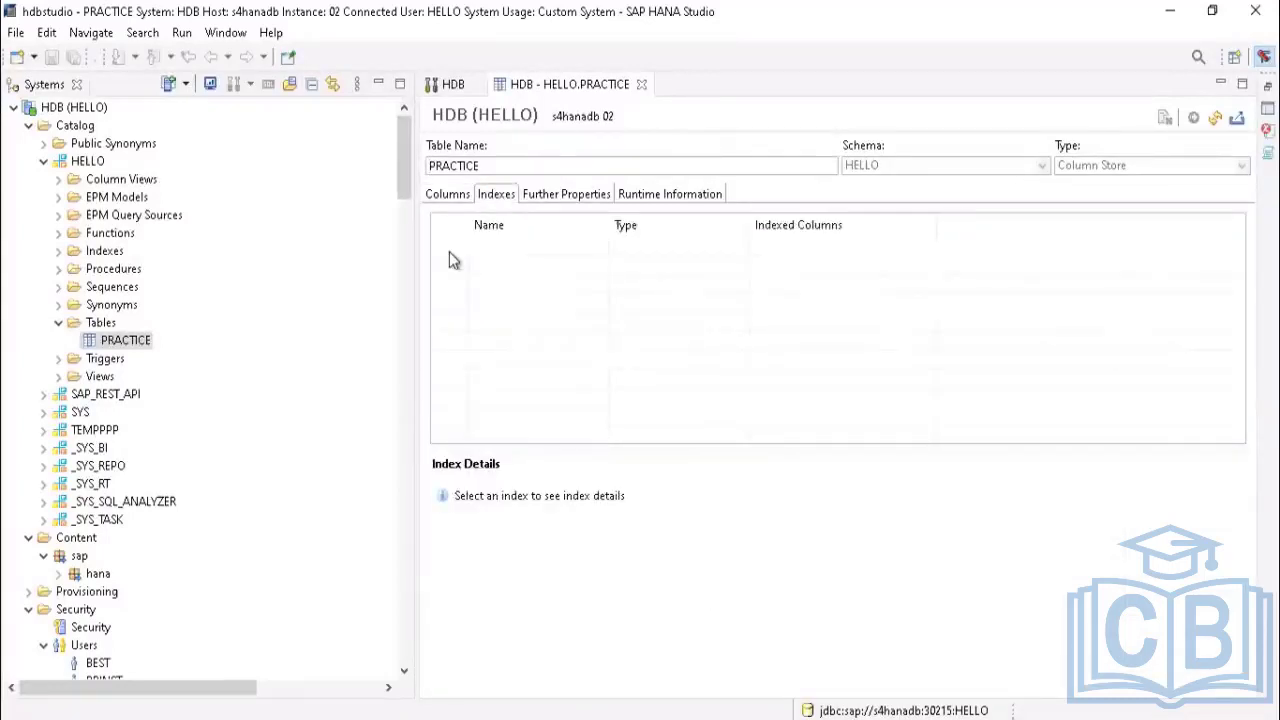
pyautogui.click(566, 195)
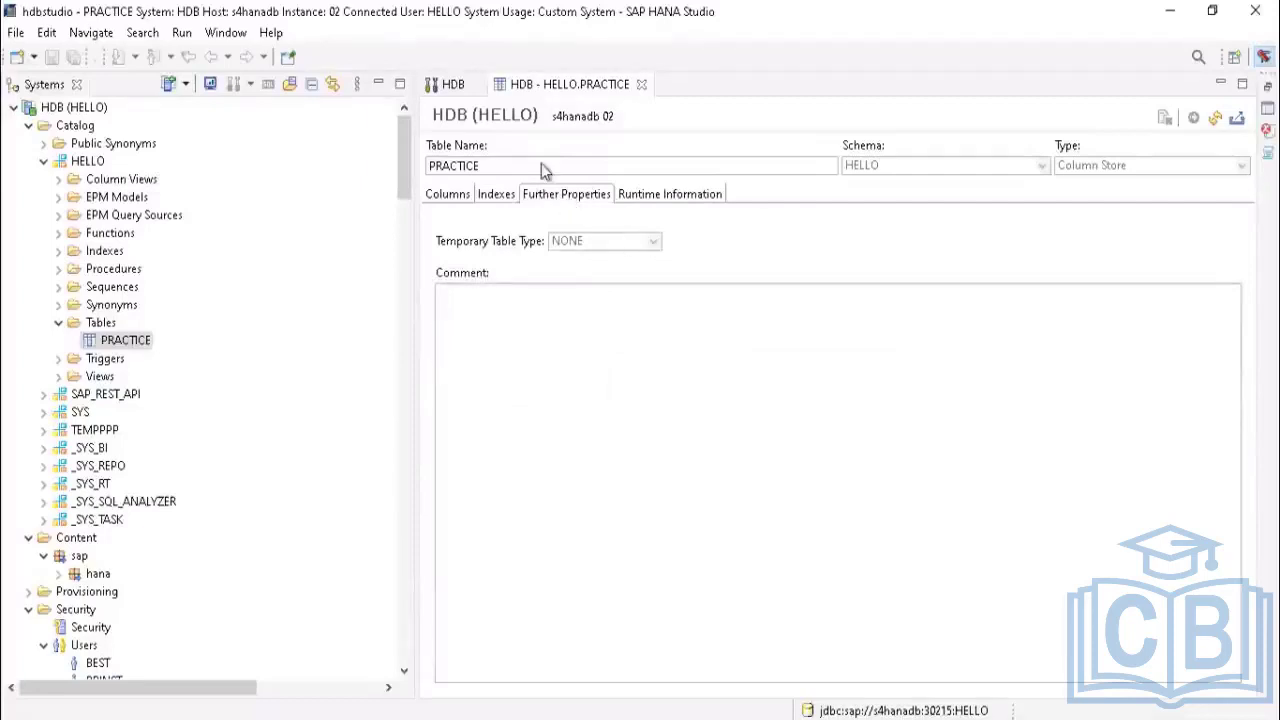
pyautogui.click(641, 84)
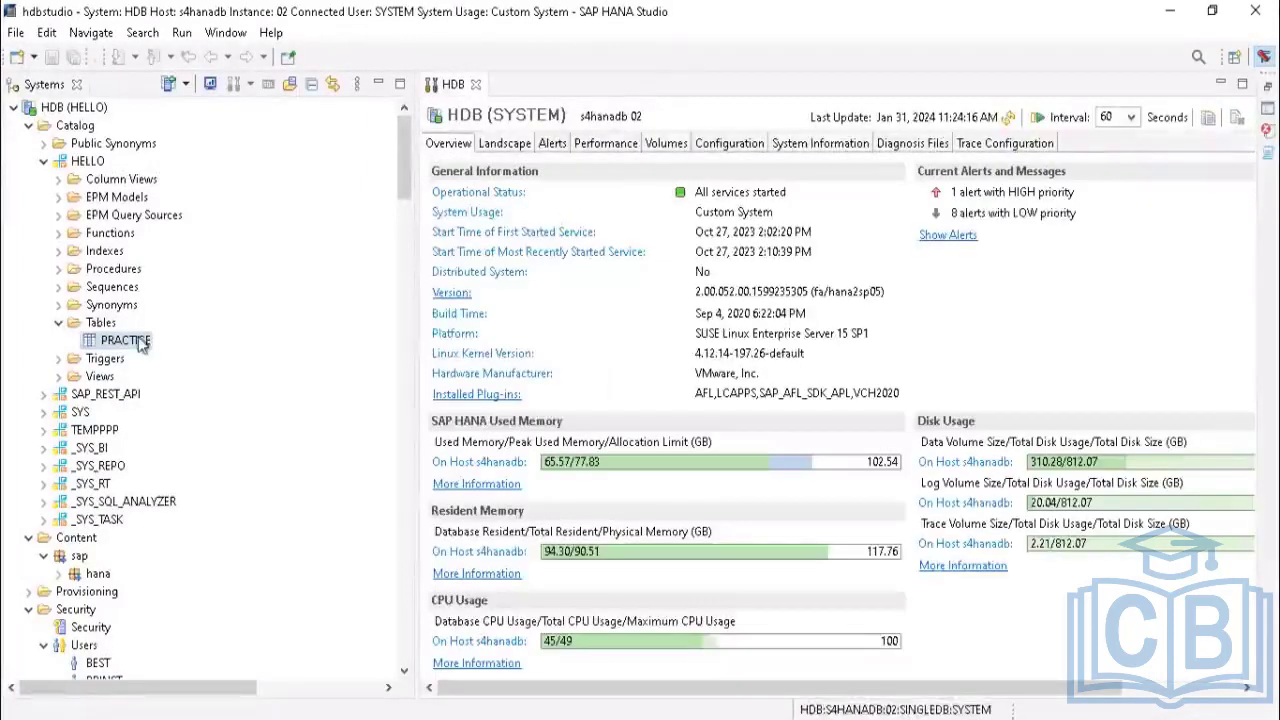
# Step: Generate an insert statement for the PRACTICE table in a SQL console
pyautogui.rightClick(140, 343)
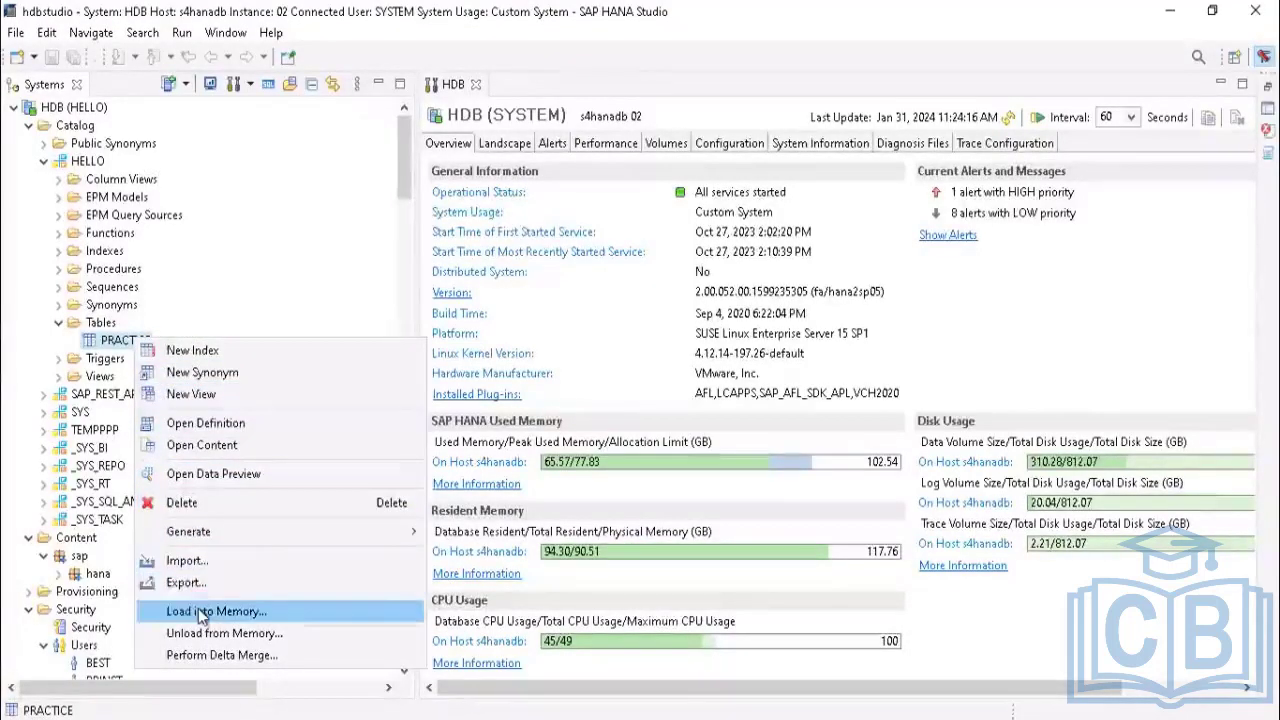
pyautogui.moveTo(245, 535)
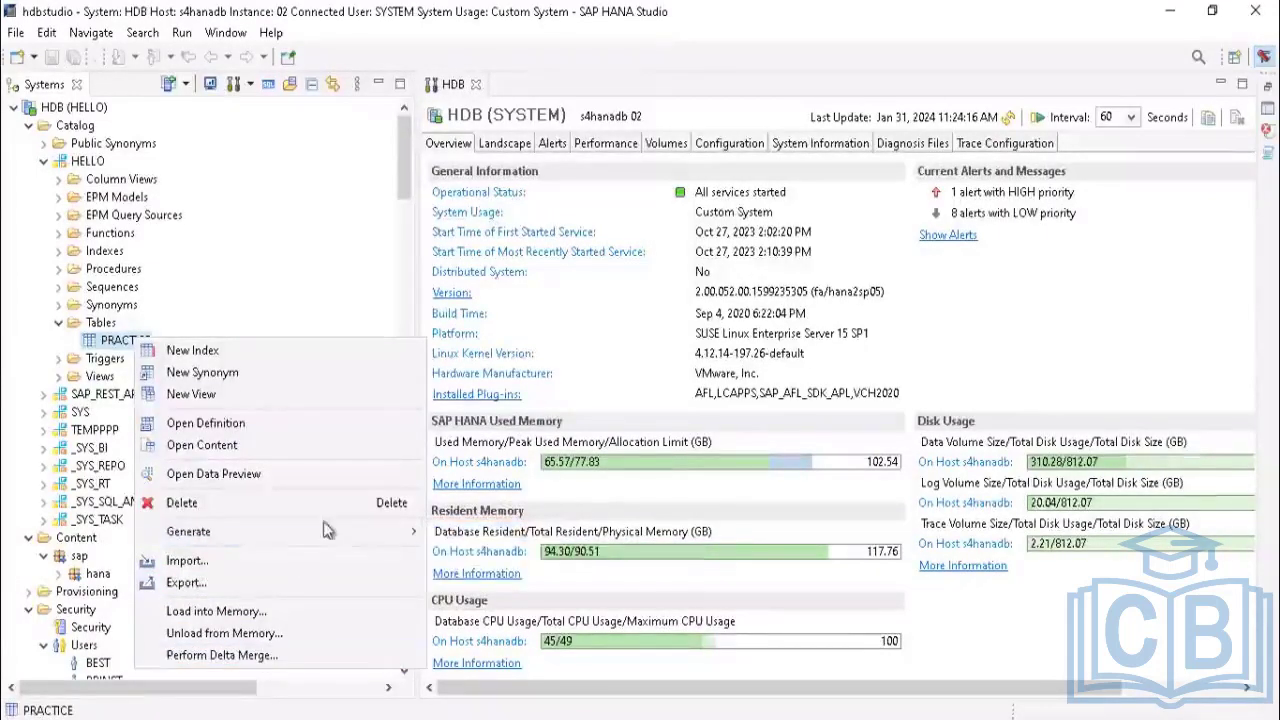
pyautogui.moveTo(390, 531)
pyautogui.click(447, 532)
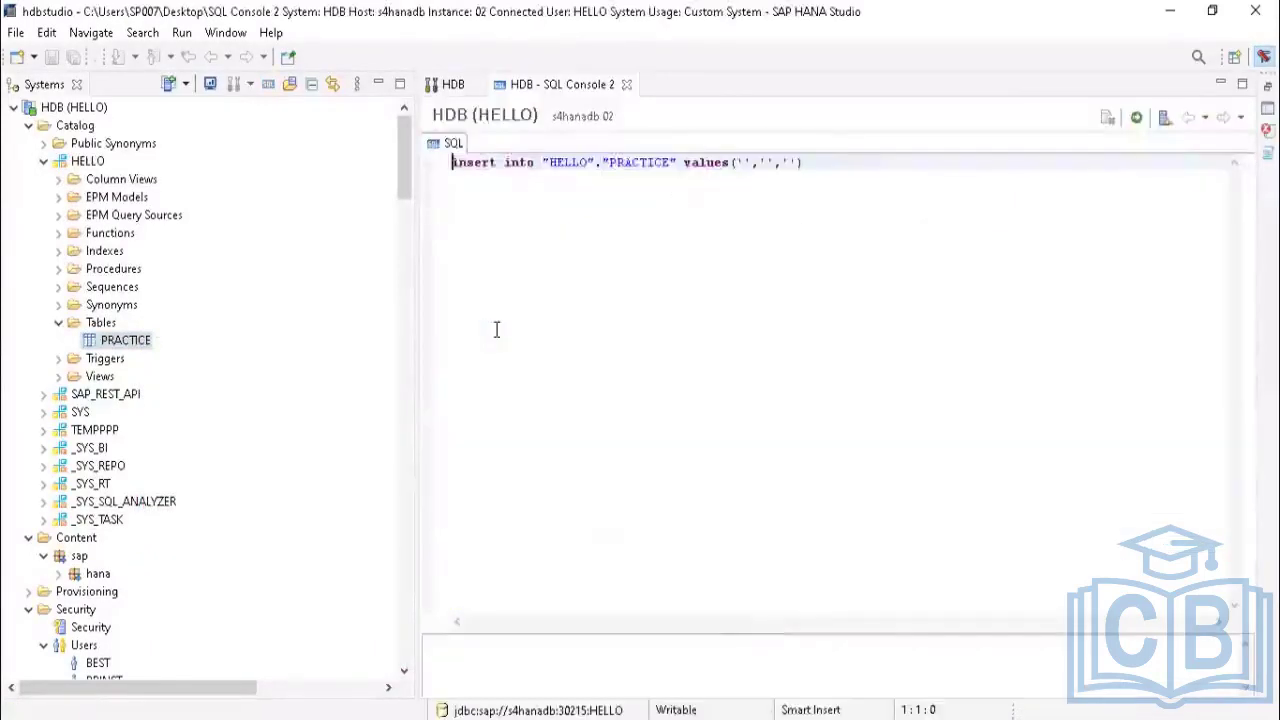
# Step: Bring up the on-screen keyboard and enter 1 as the insert statement's SNO value
pyautogui.click(742, 162)
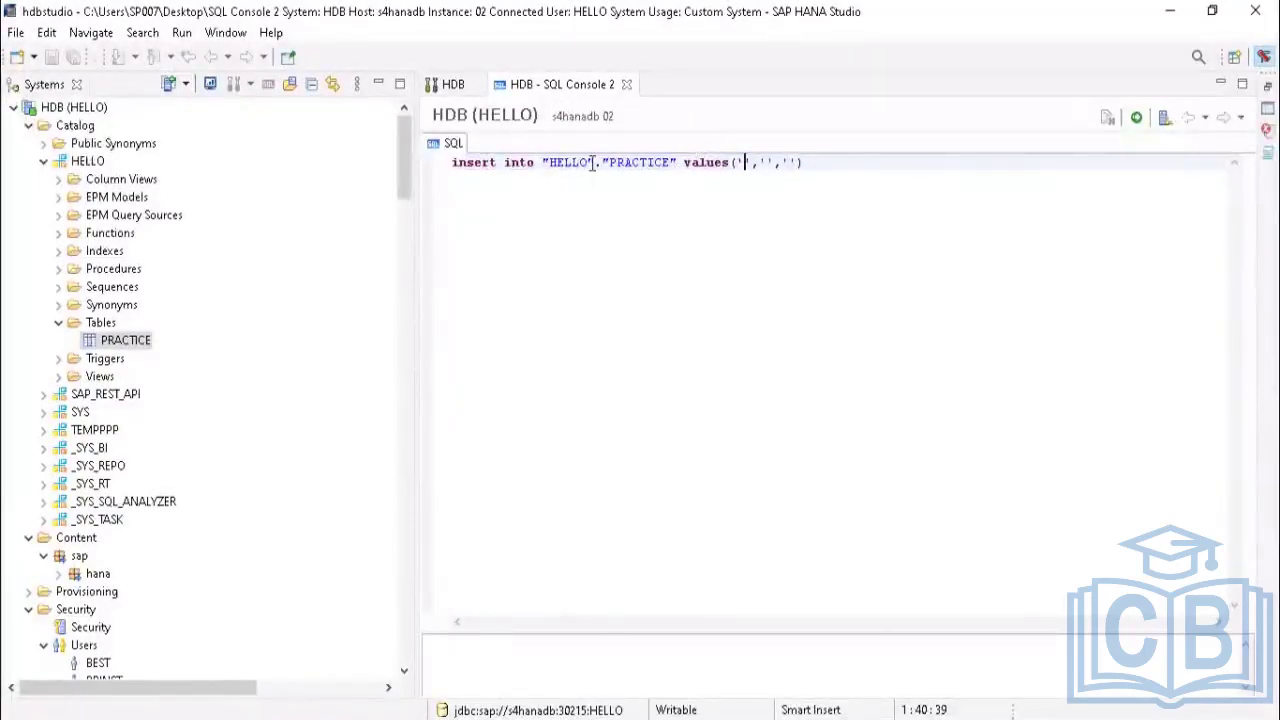
pyautogui.click(765, 163)
pyautogui.press('ctrl+super+o')
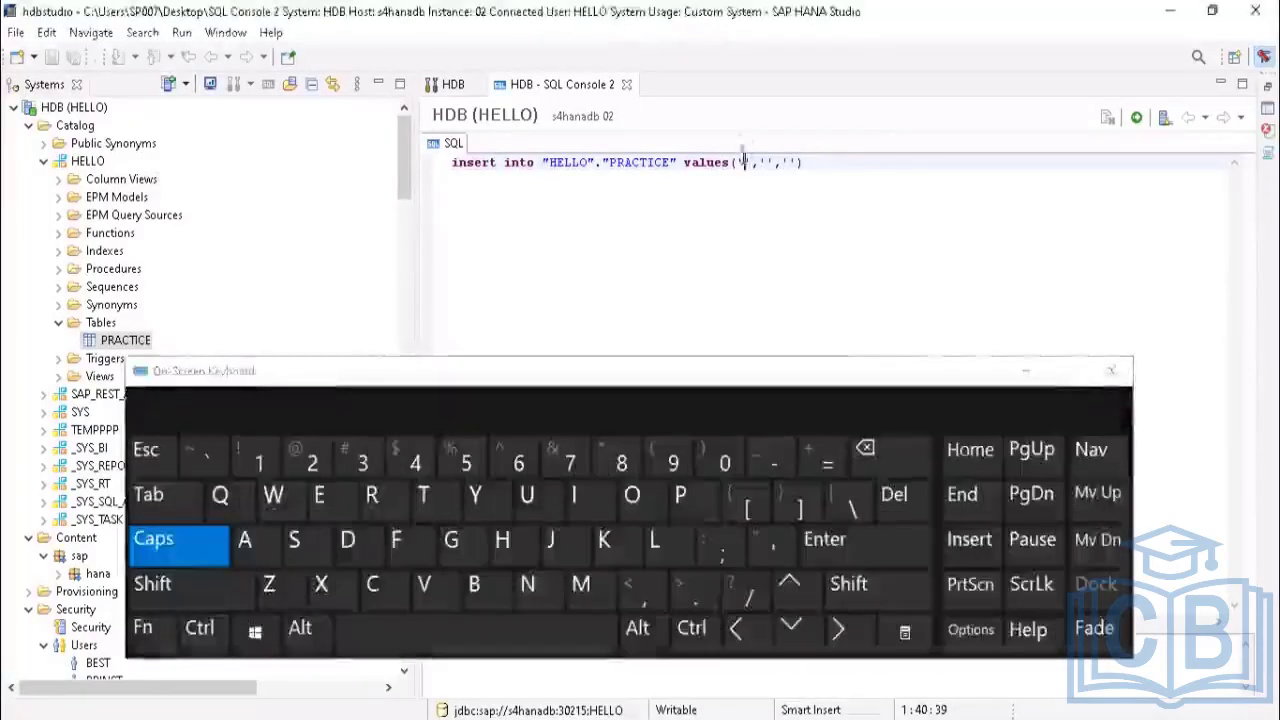
pyautogui.click(259, 461)
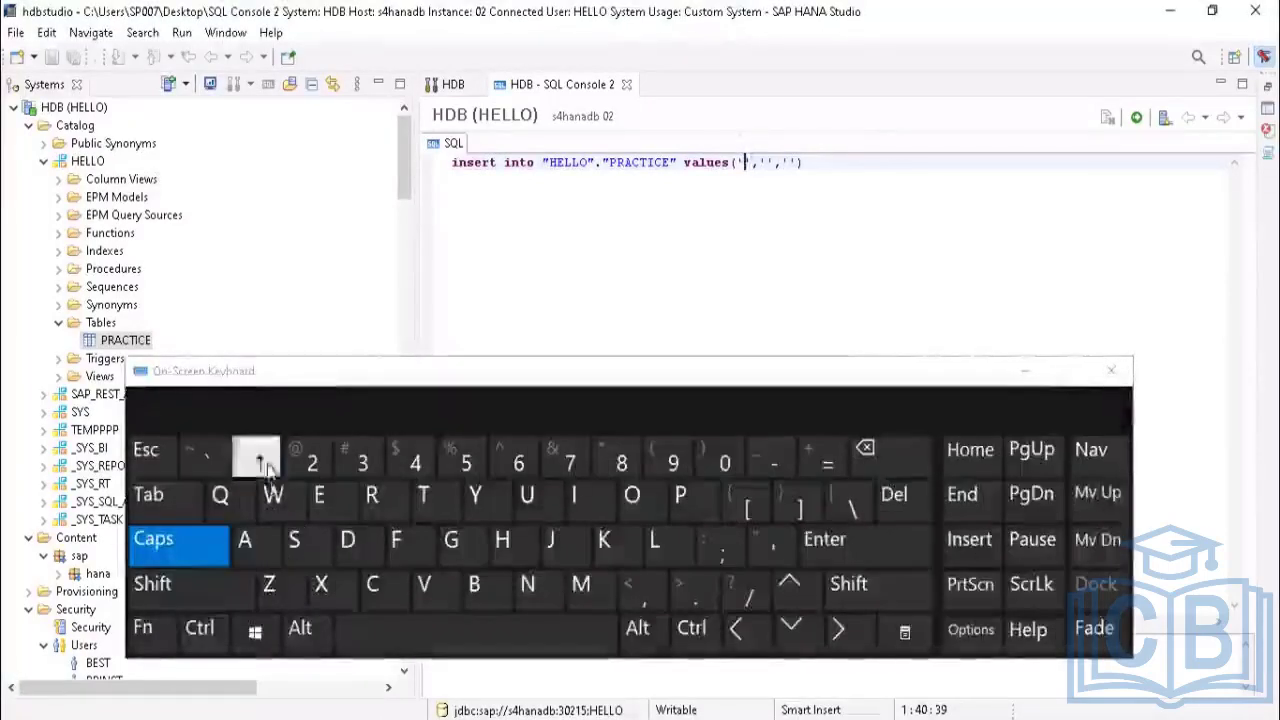
# Step: Enter the person's first name as the NAME value in the insert statement
pyautogui.click(768, 162)
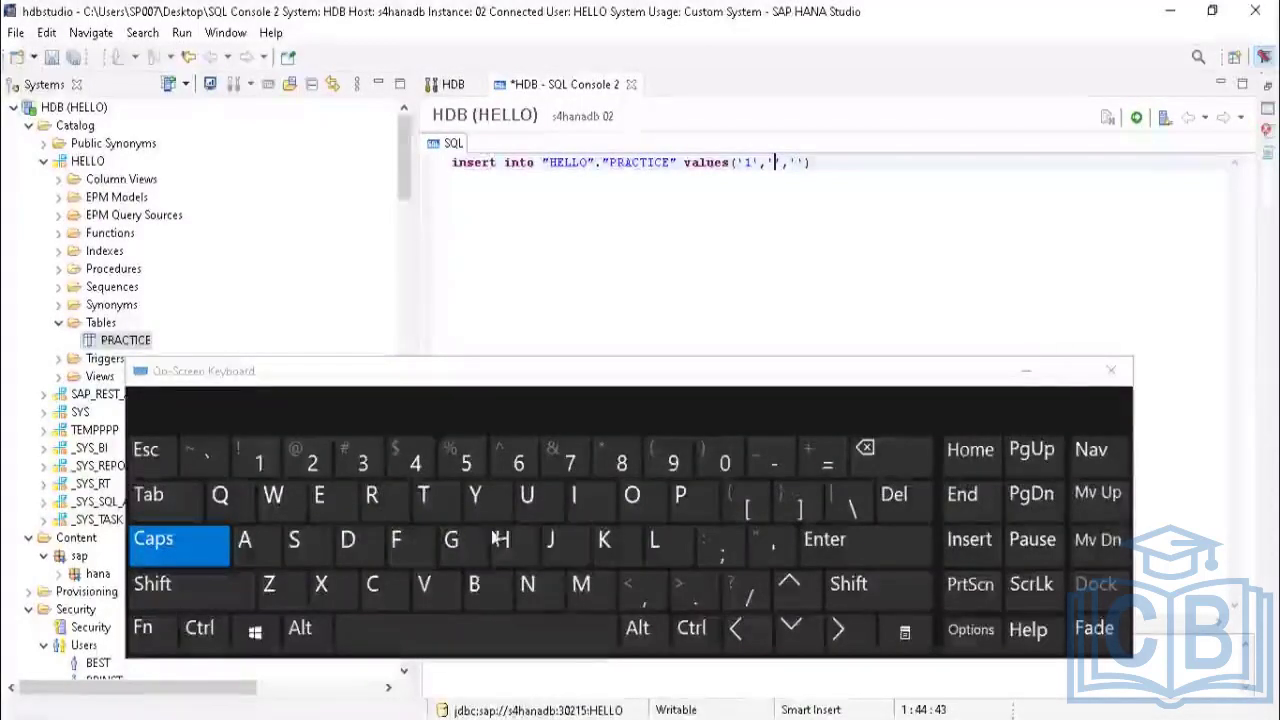
pyautogui.click(527, 583)
pyautogui.click(319, 496)
pyautogui.click(654, 540)
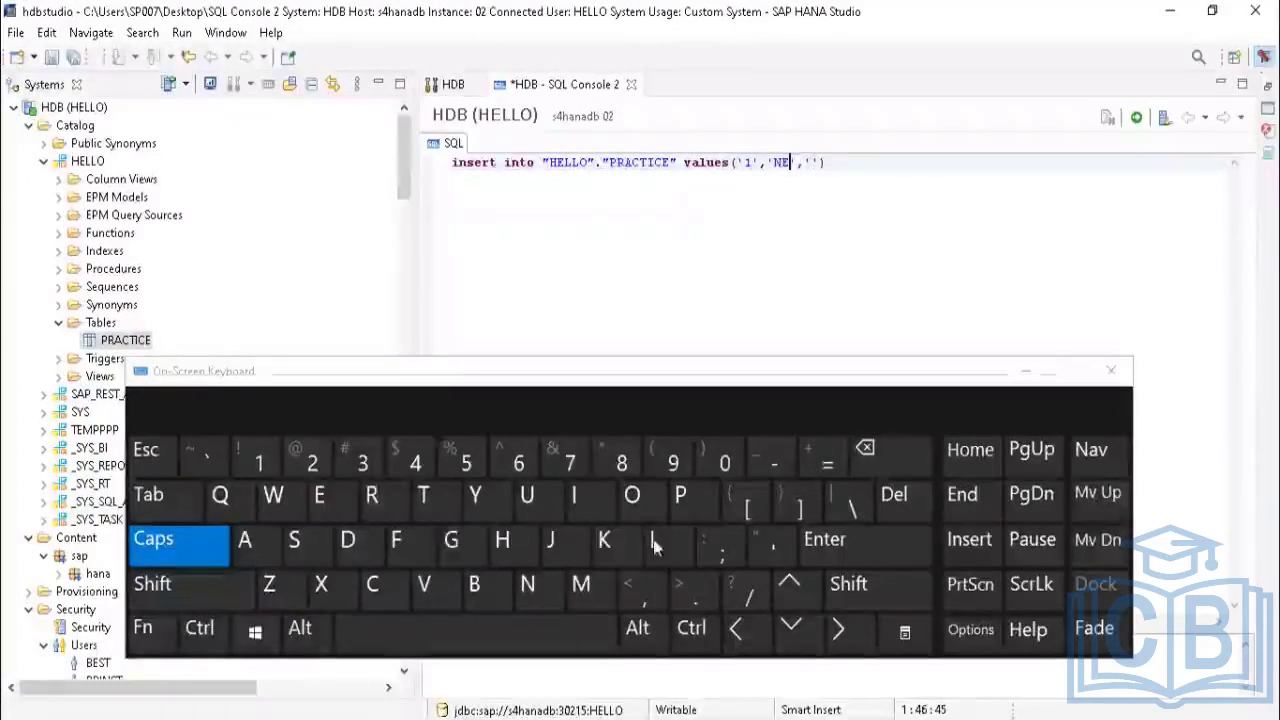
pyautogui.click(494, 593)
pyautogui.click(580, 482)
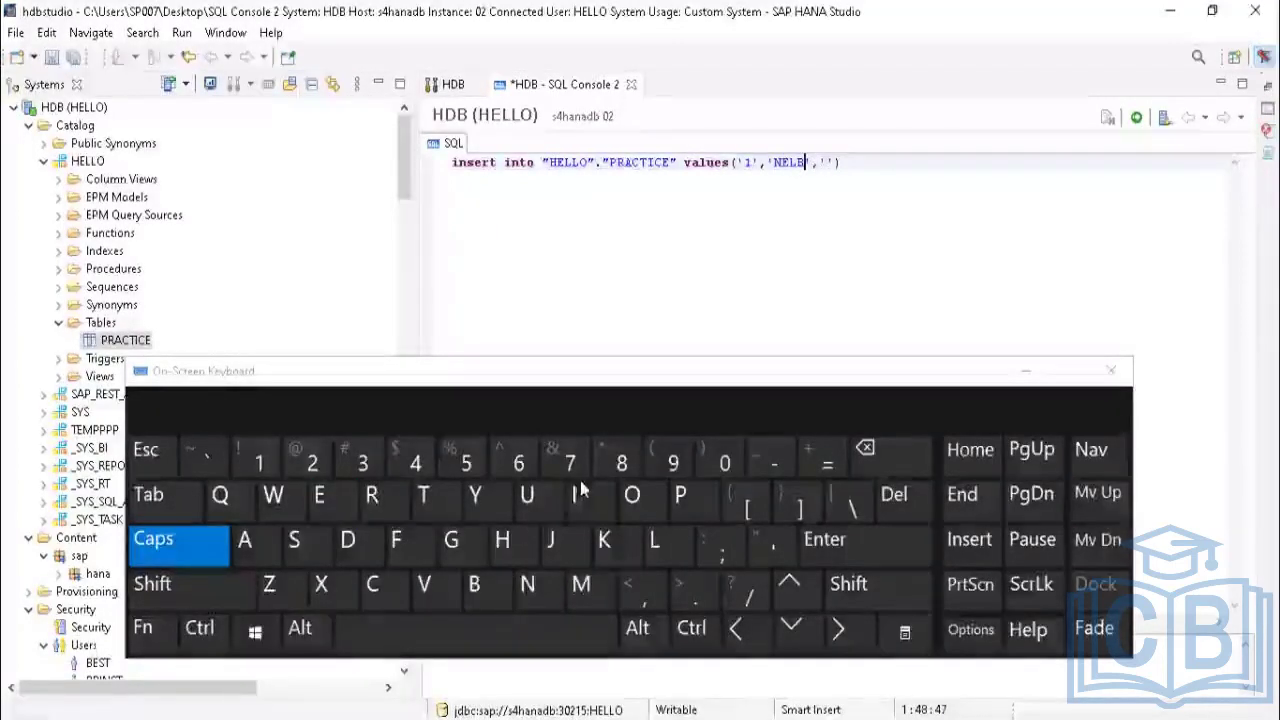
pyautogui.click(322, 503)
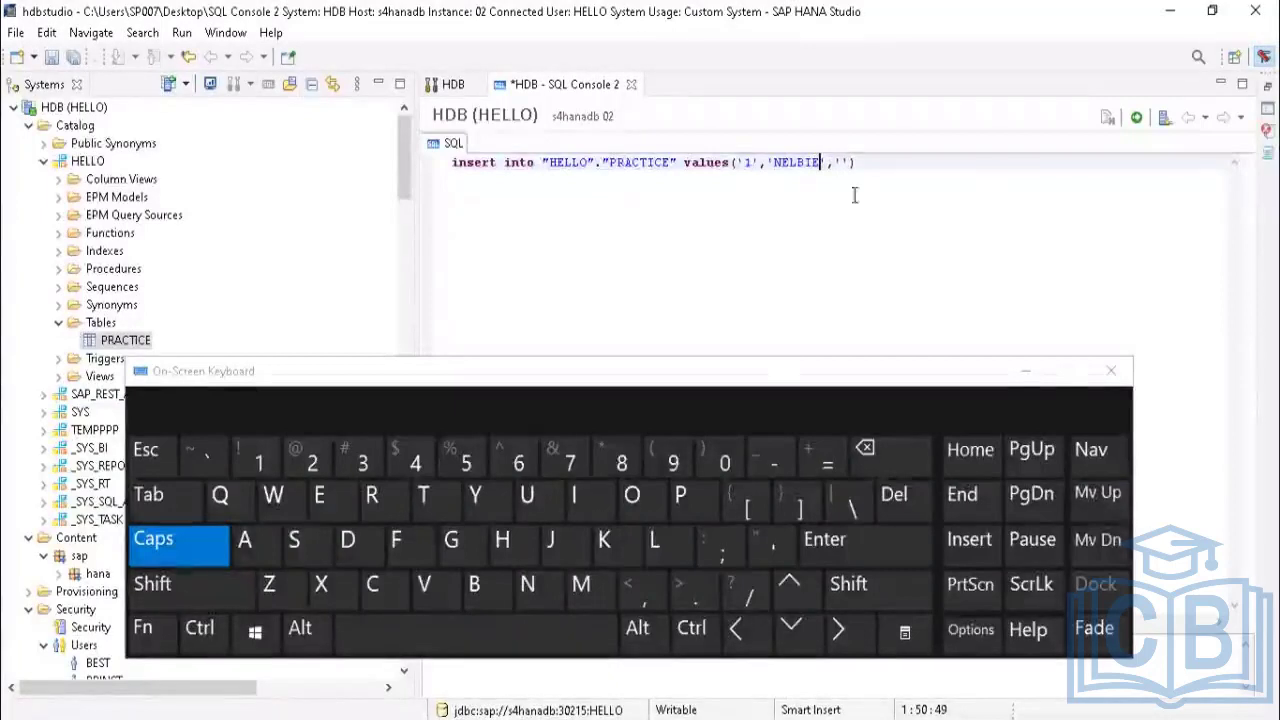
# Step: Enter M as the insert statement's GENDER value and try to execute the statement
pyautogui.click(843, 161)
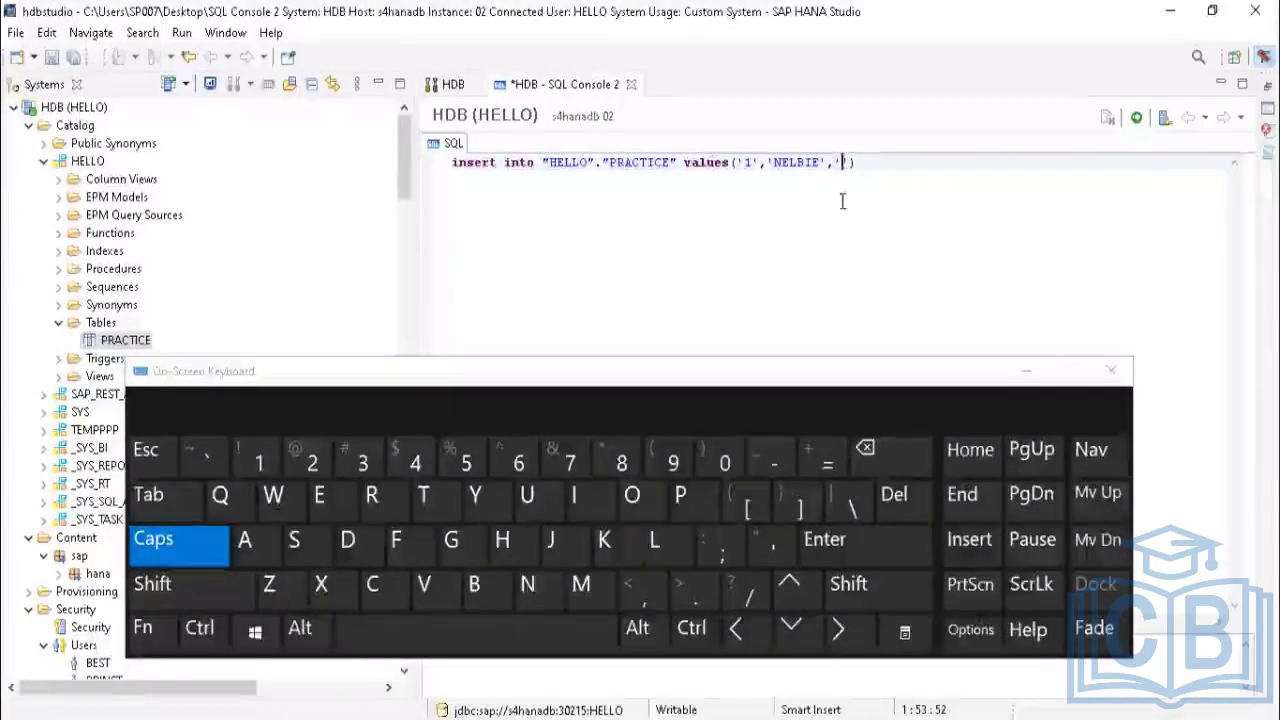
pyautogui.click(581, 586)
pyautogui.click(877, 162)
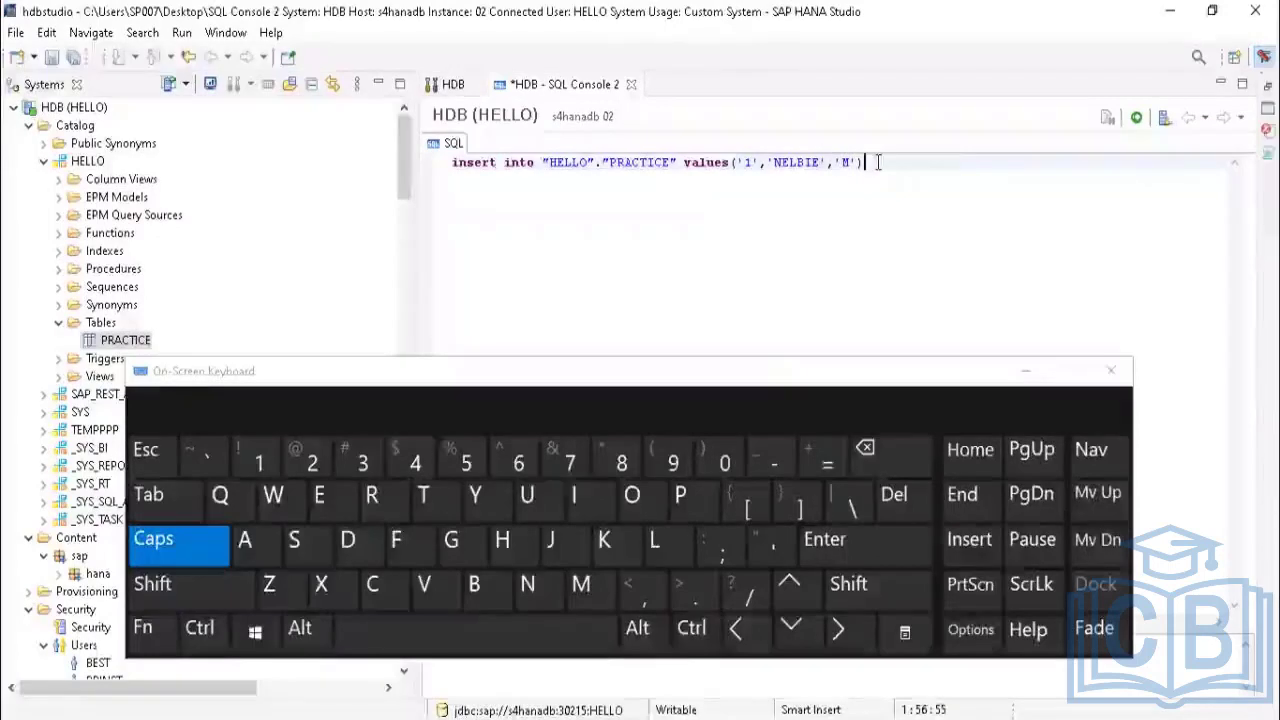
pyautogui.click(1136, 118)
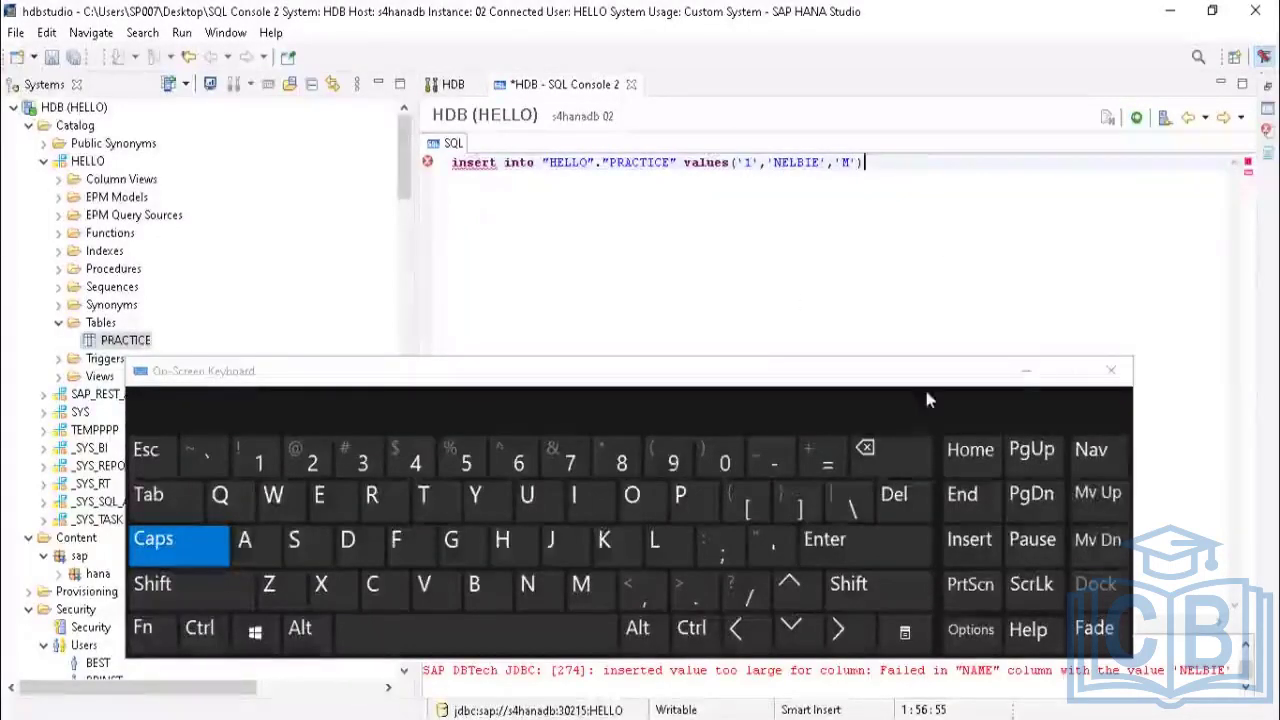
# Step: Put the on-screen keyboard away and examine the execution message below the SQL editor
pyautogui.click(1024, 371)
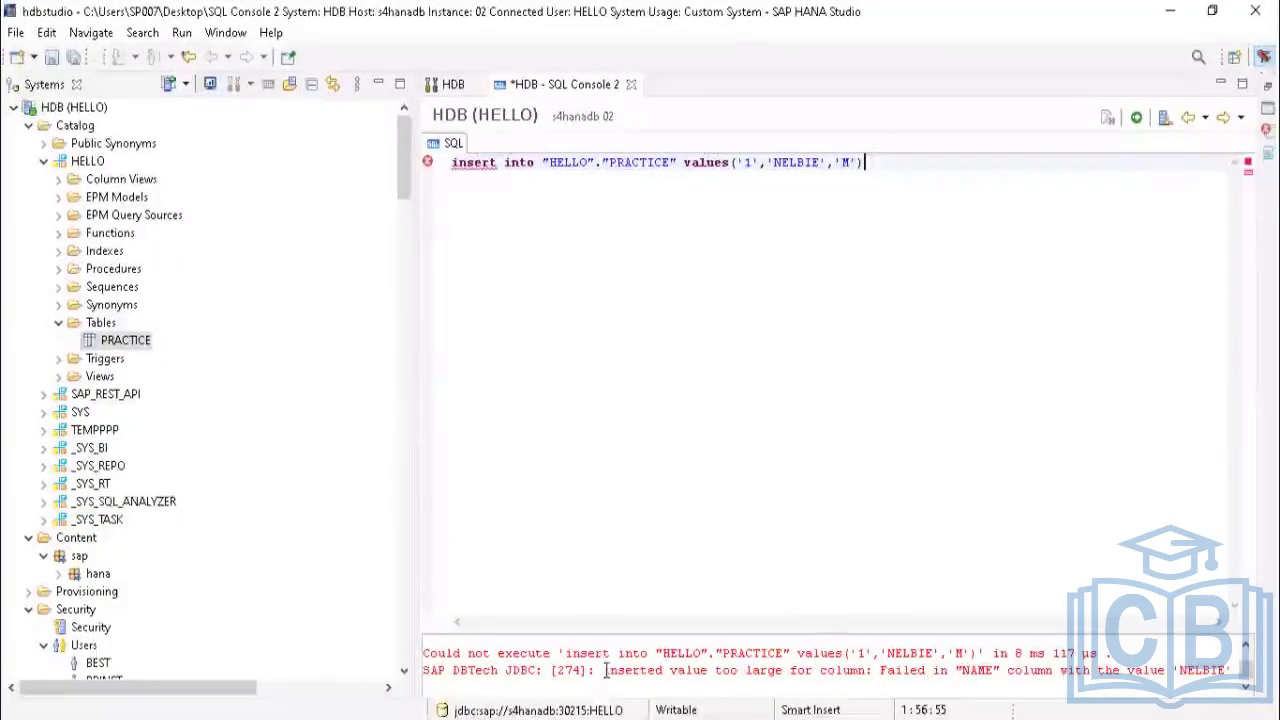
pyautogui.moveTo(602, 670); pyautogui.dragTo(924, 668)
pyautogui.moveTo(1095, 660); pyautogui.dragTo(1180, 707)
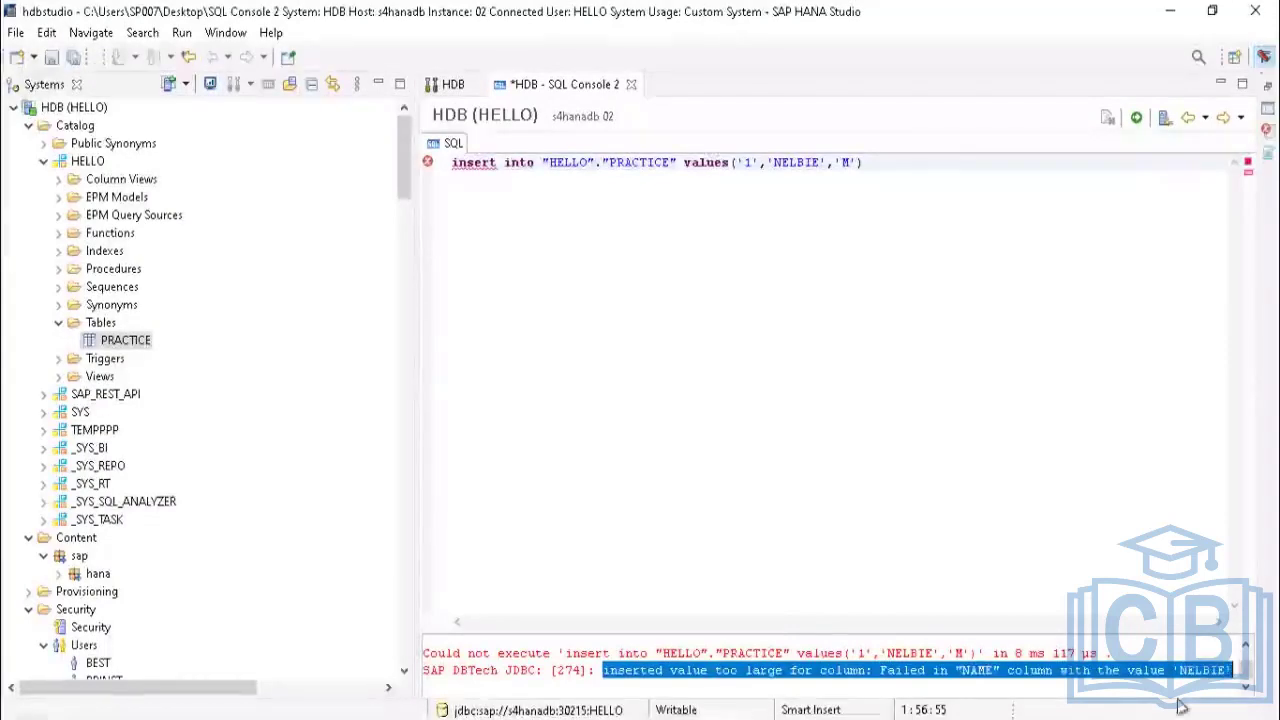
pyautogui.click(1130, 680)
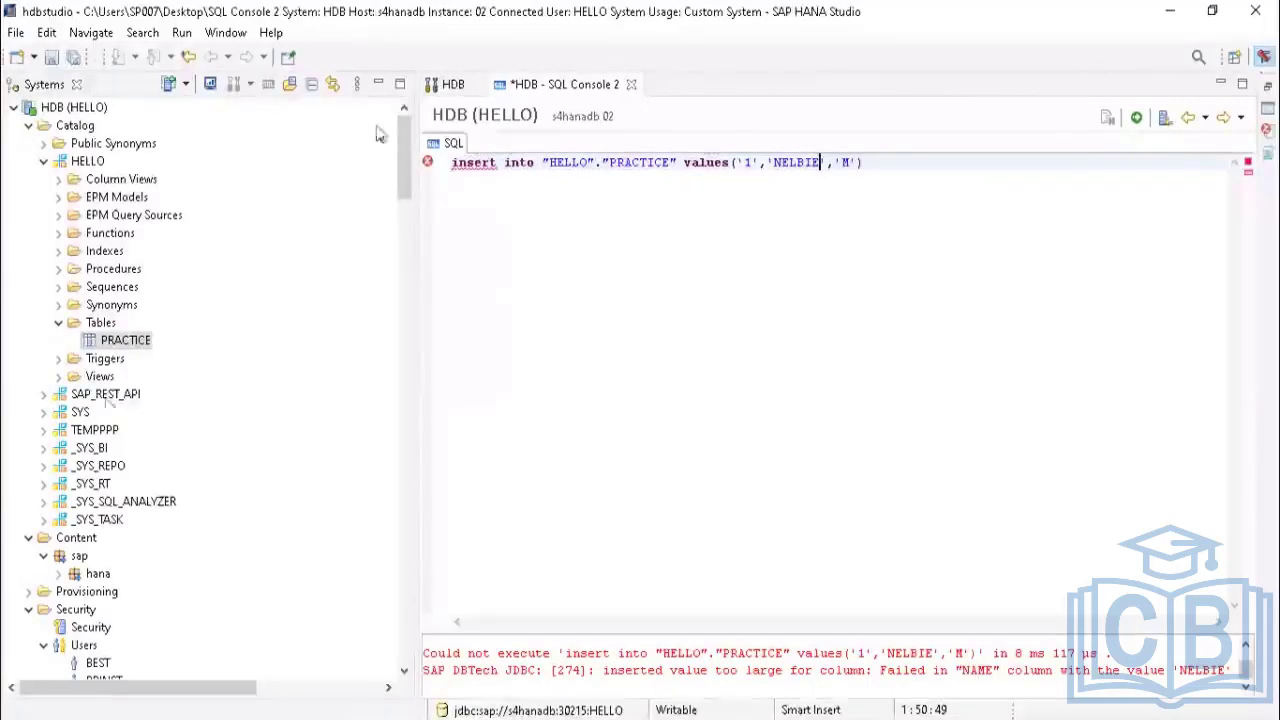
# Step: Open the PRACTICE table's definition, widen the Dimension column, and examine the dimensions and data types of SNO, NAME and GENDER
pyautogui.rightClick(108, 343)
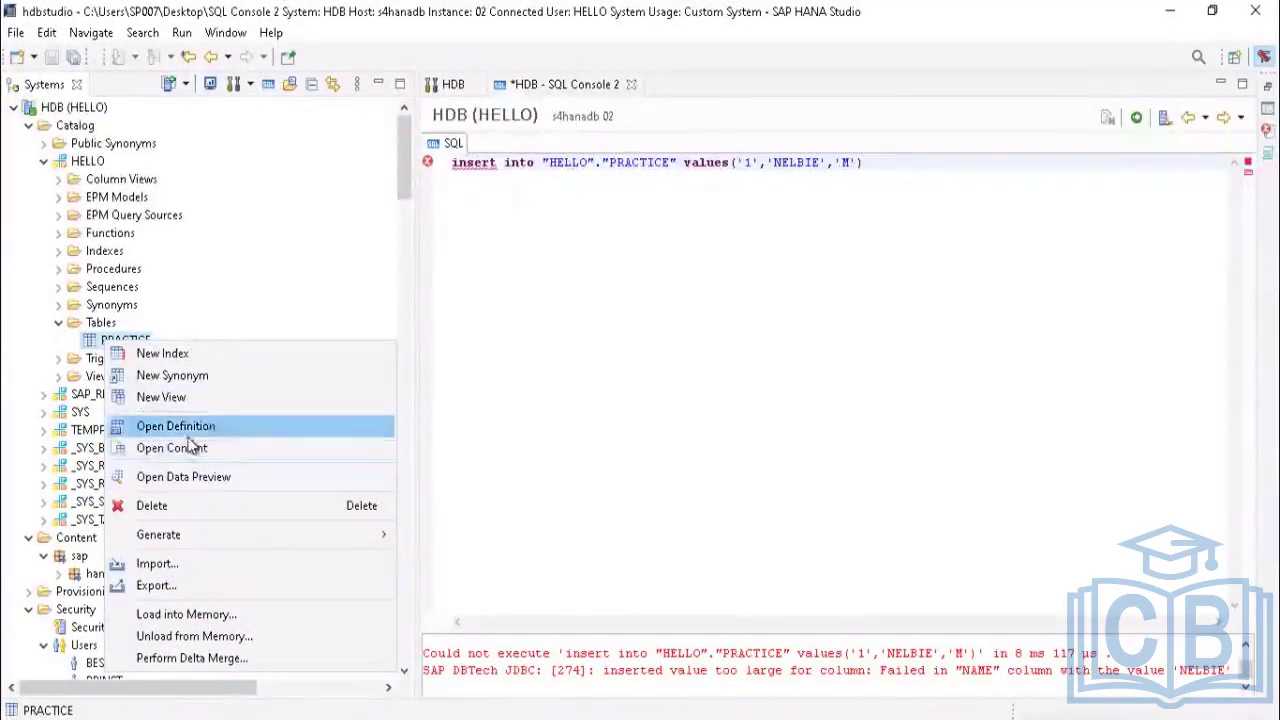
pyautogui.click(174, 376)
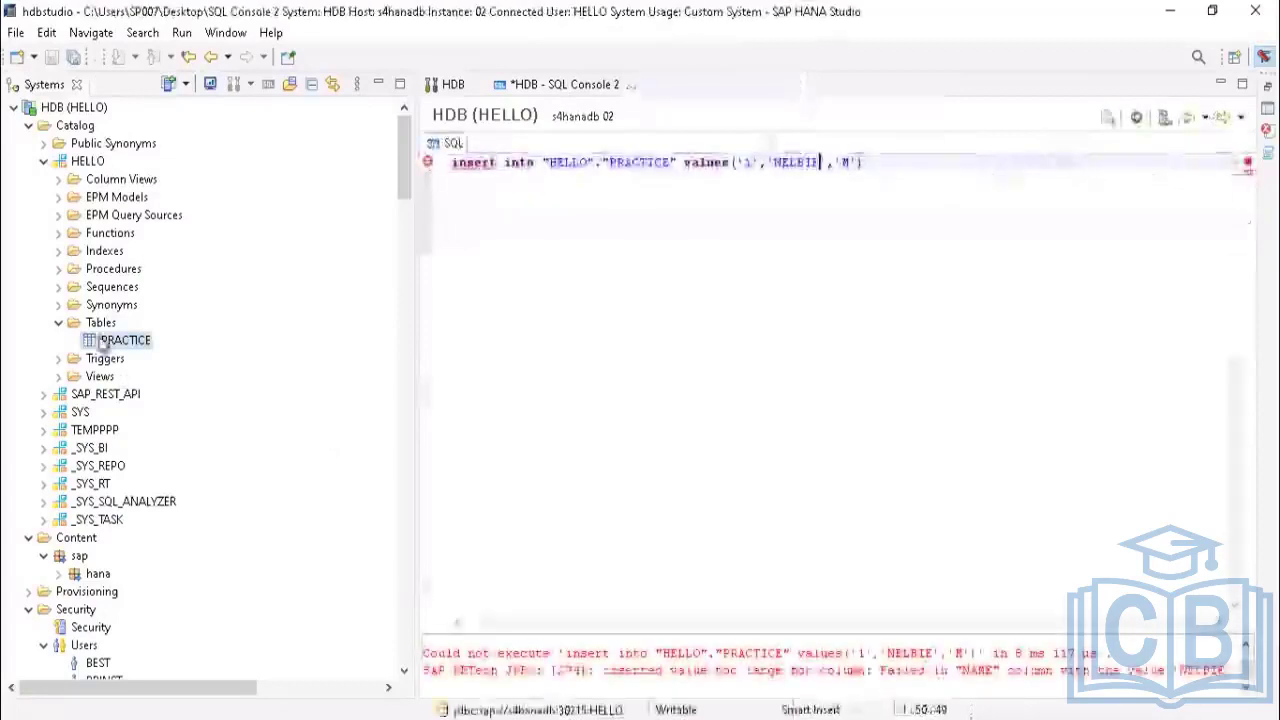
pyautogui.rightClick(107, 345)
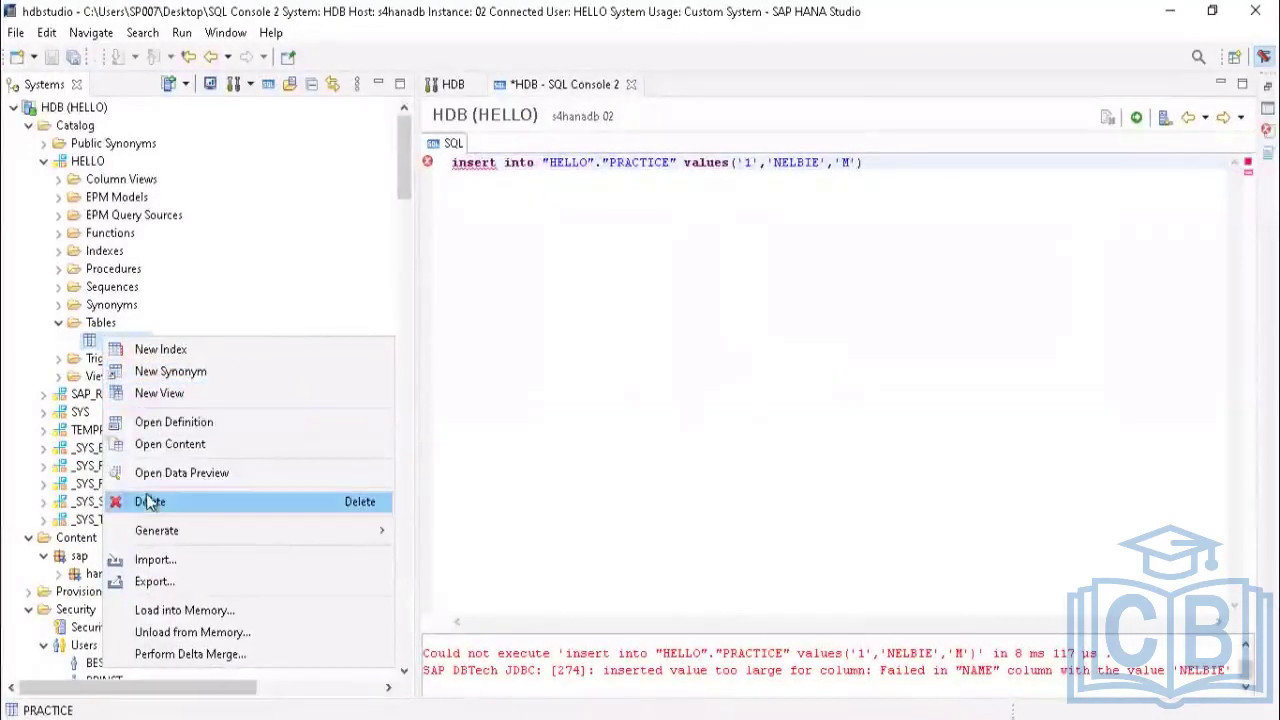
pyautogui.click(174, 423)
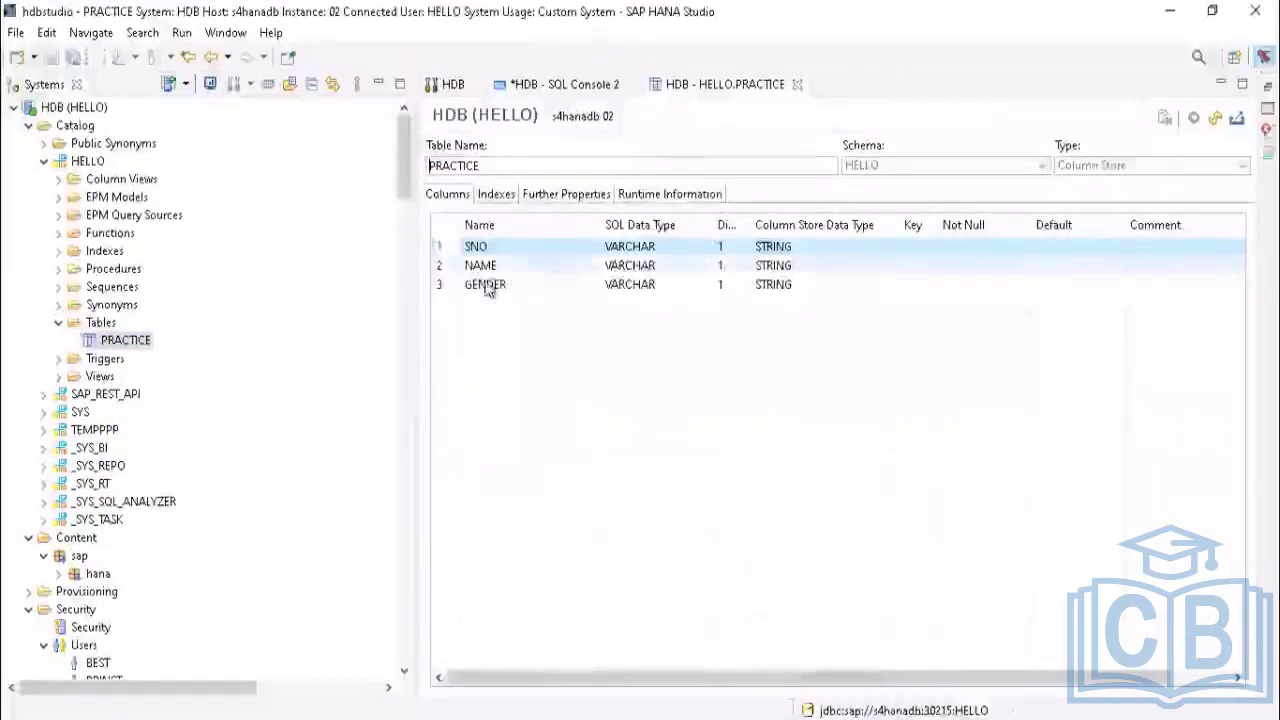
pyautogui.click(487, 284)
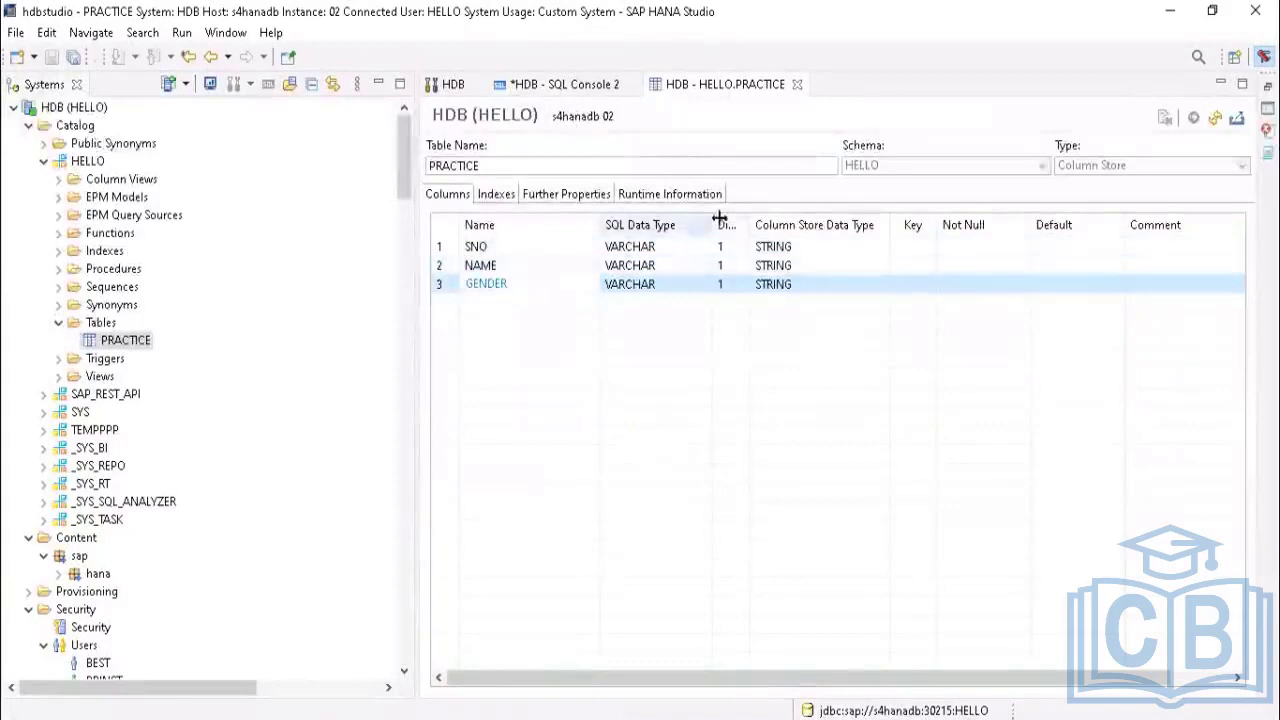
pyautogui.moveTo(744, 224); pyautogui.dragTo(800, 224)
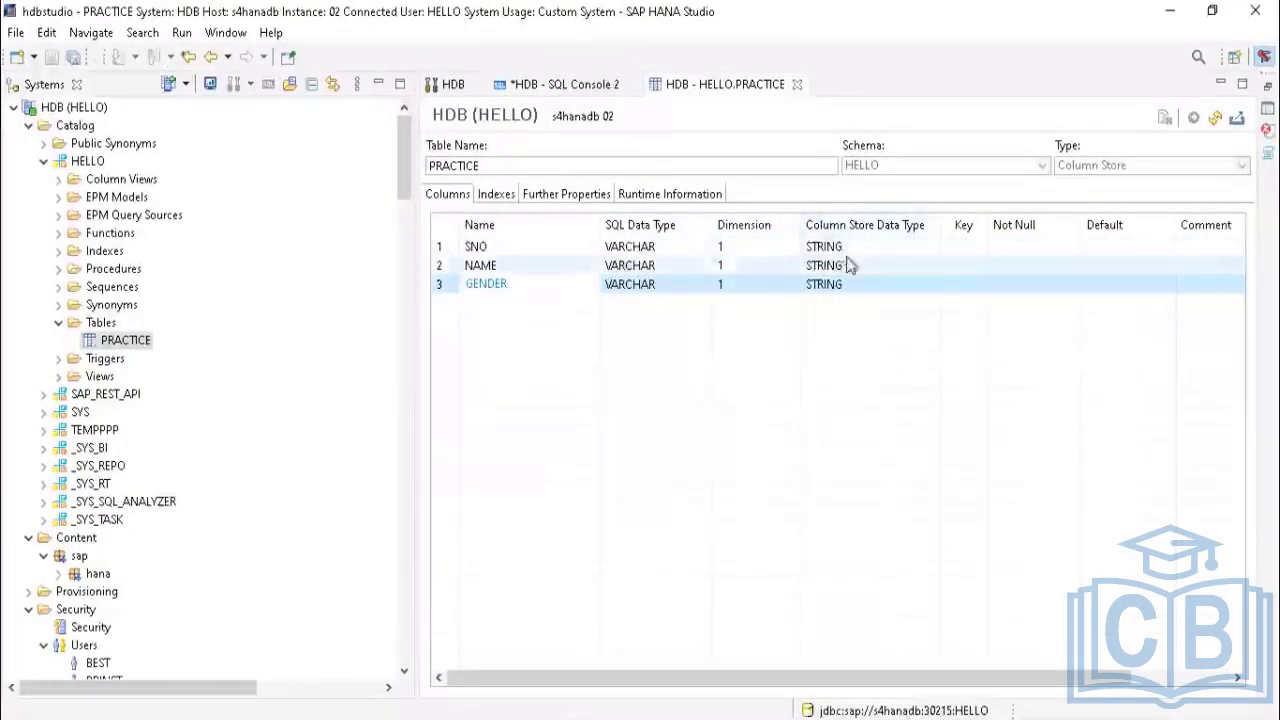
pyautogui.click(820, 266)
pyautogui.click(823, 288)
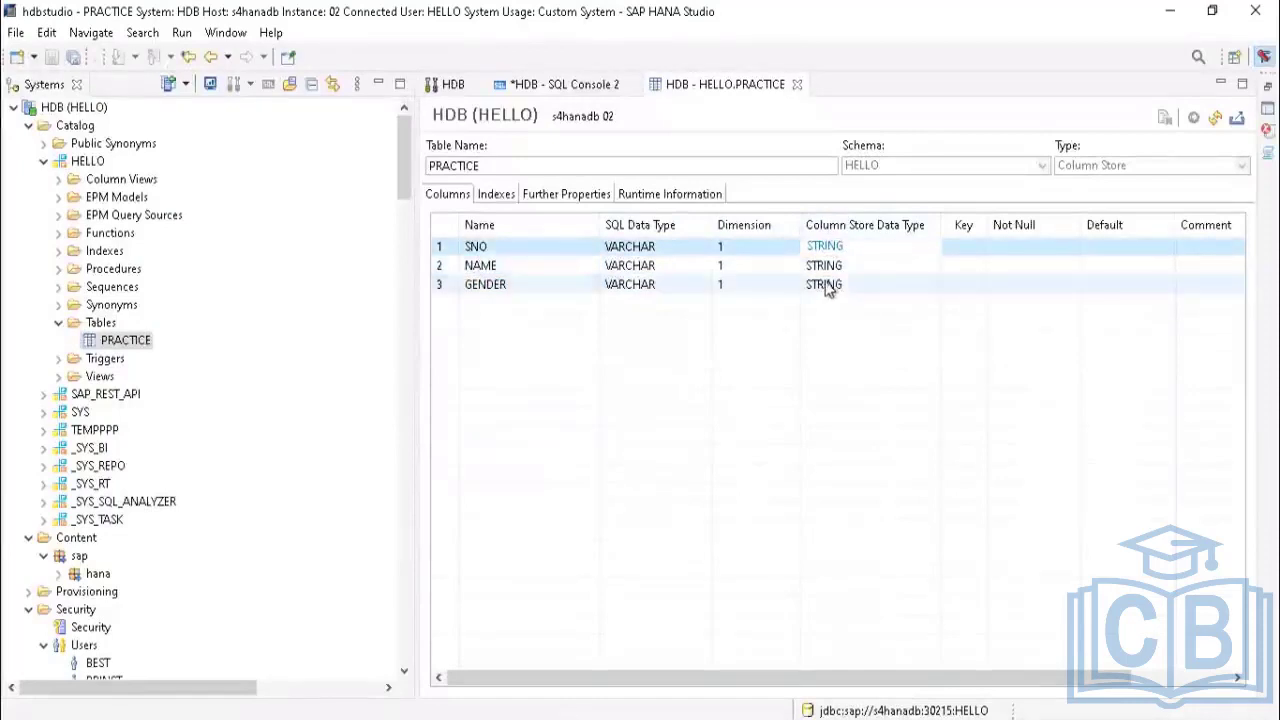
# Step: Check the dimensions of SNO, NAME and GENDER and the indexes in the PRACTICE table's definition, and close the definition
pyautogui.click(727, 270)
pyautogui.click(737, 251)
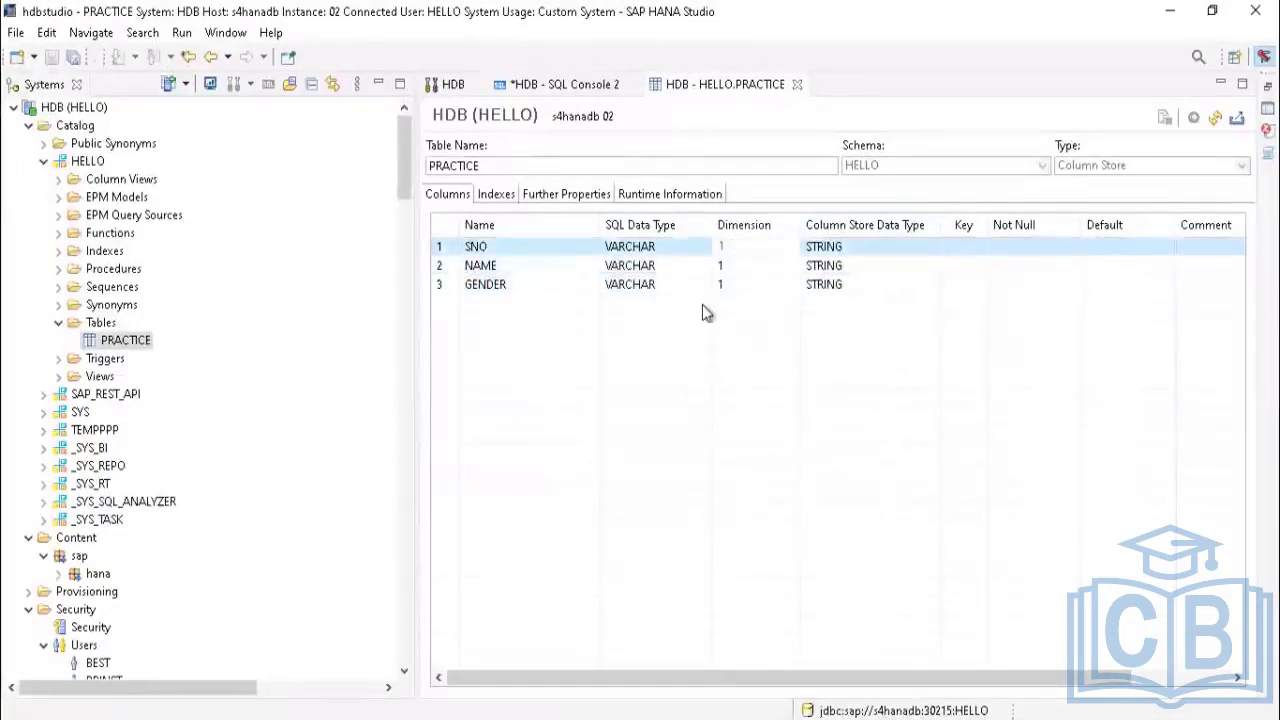
pyautogui.click(727, 288)
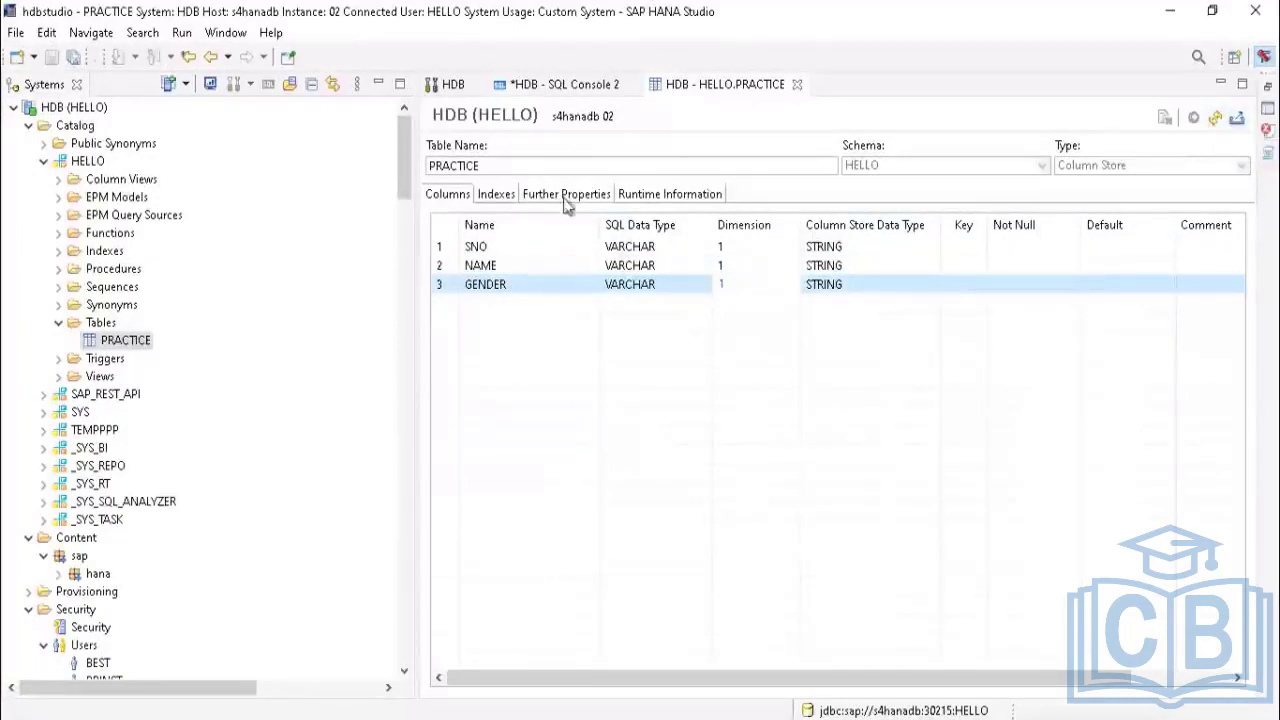
pyautogui.click(497, 197)
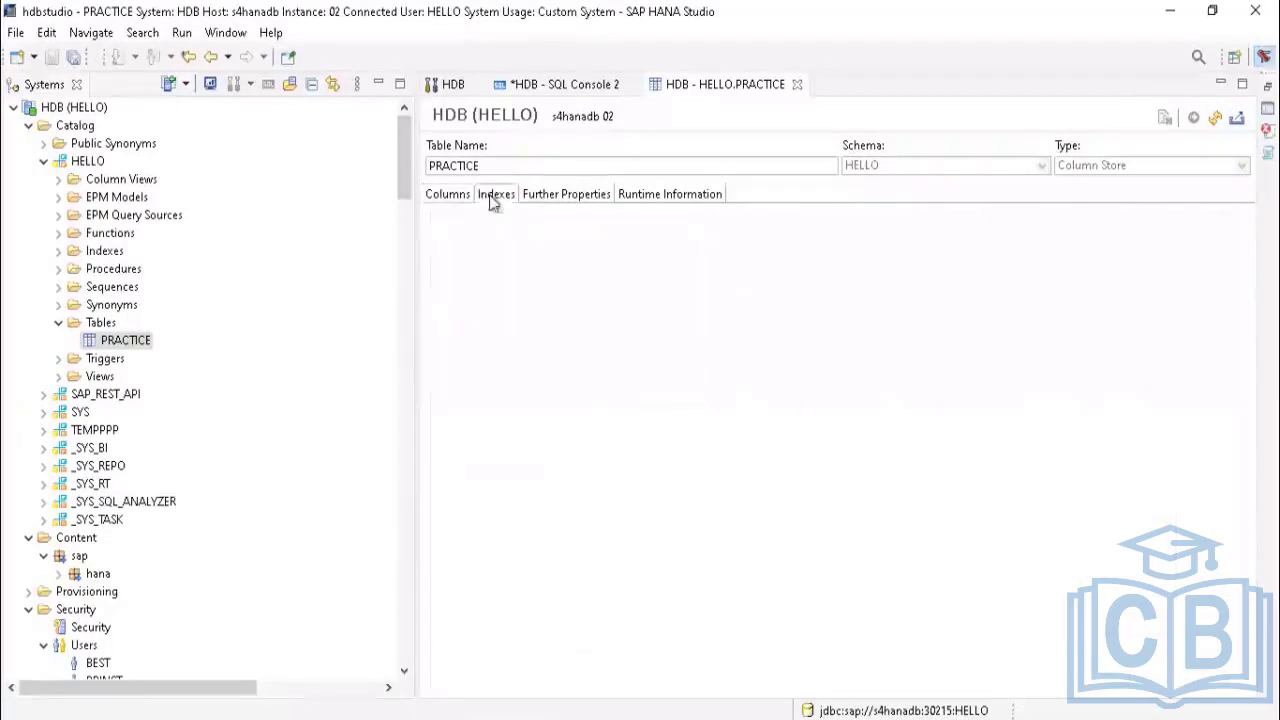
pyautogui.click(448, 194)
pyautogui.click(797, 85)
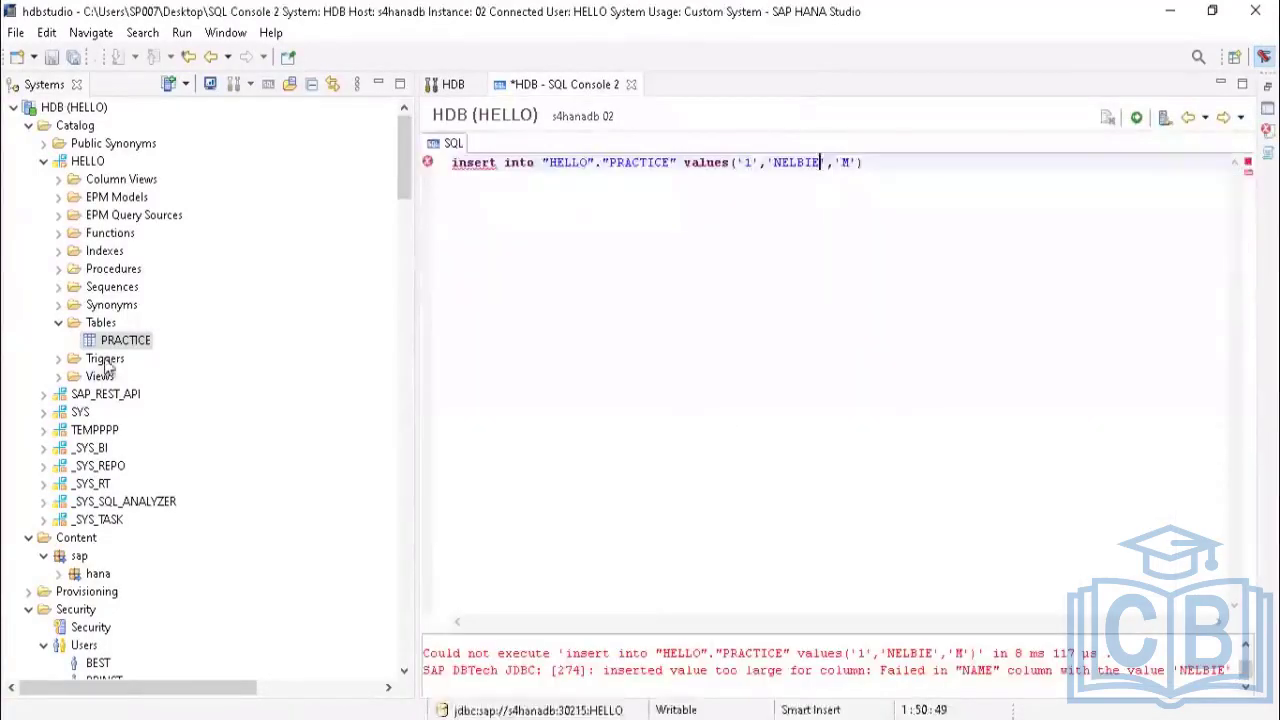
# Step: Open the content of the PRACTICE table to look for stored rows, and close it again
pyautogui.rightClick(123, 345)
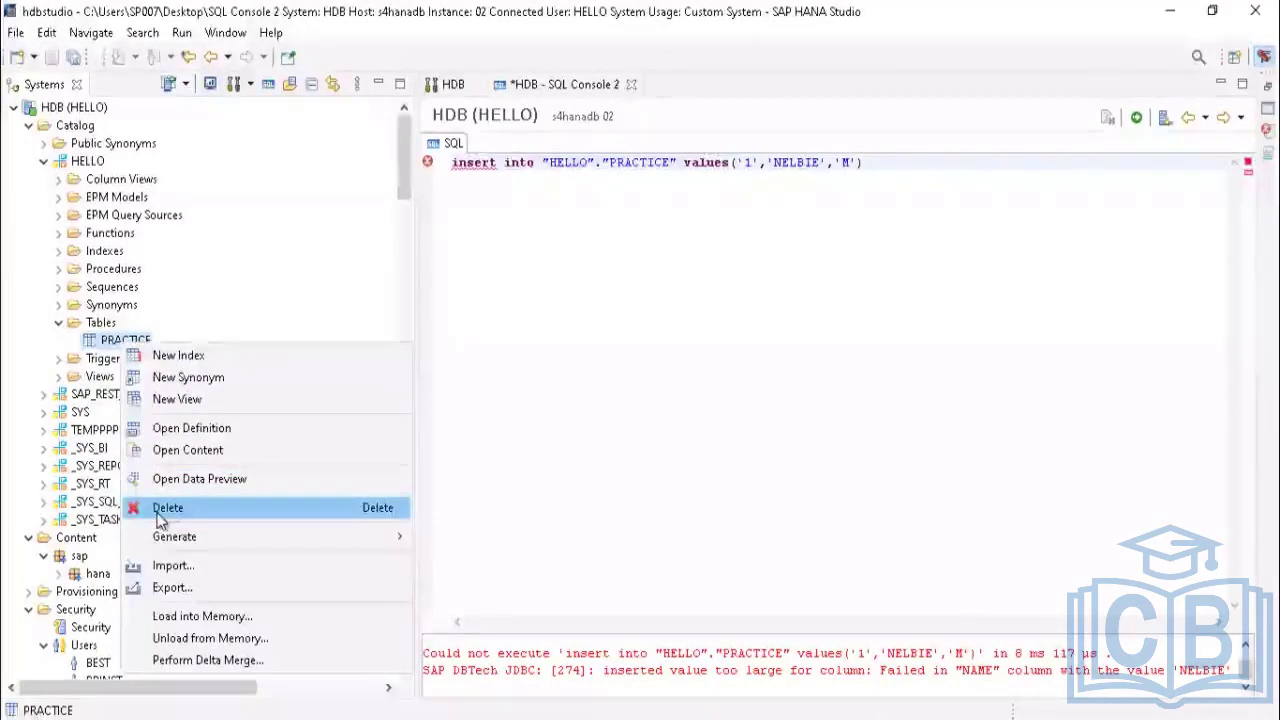
pyautogui.click(185, 452)
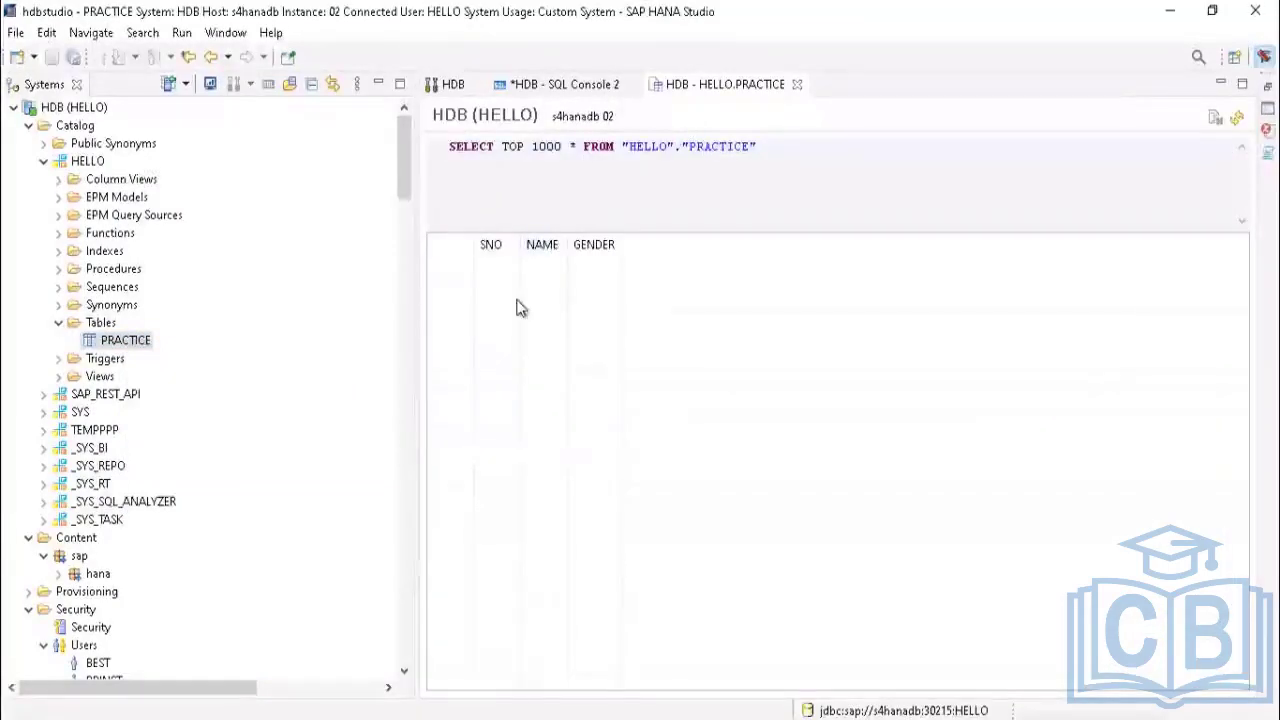
pyautogui.click(797, 84)
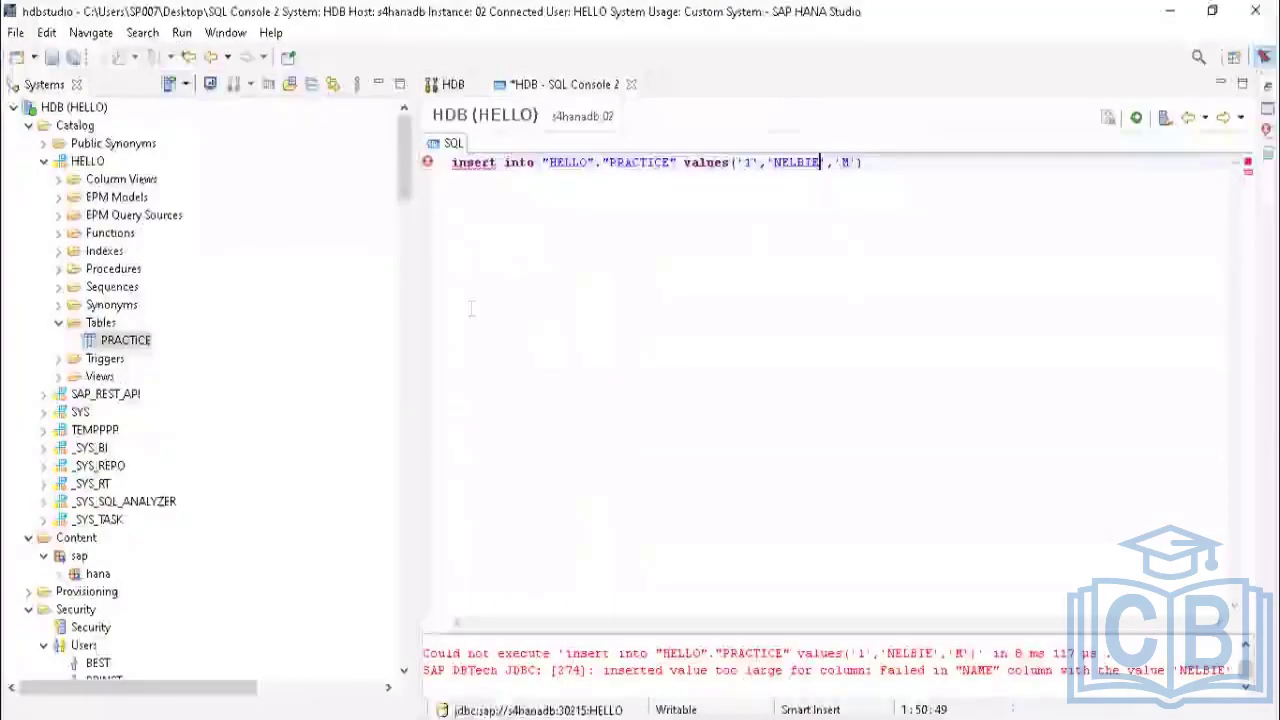
pyautogui.rightClick(104, 345)
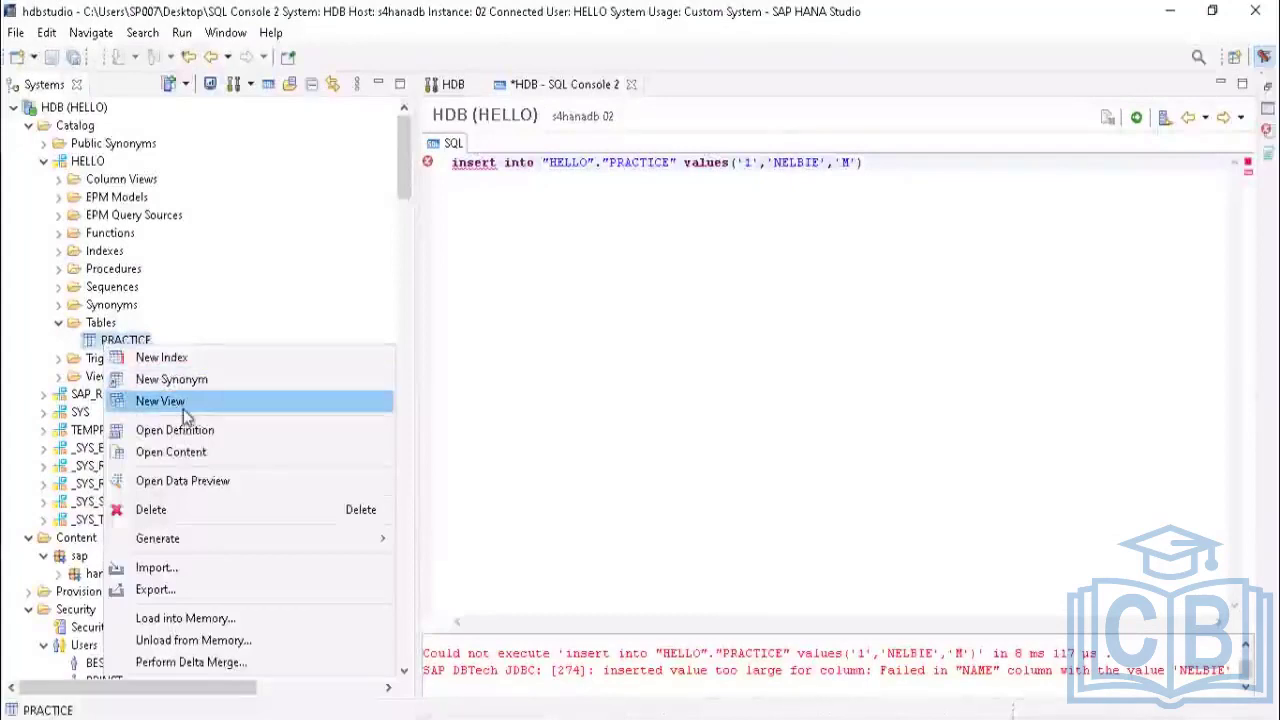
pyautogui.click(184, 404)
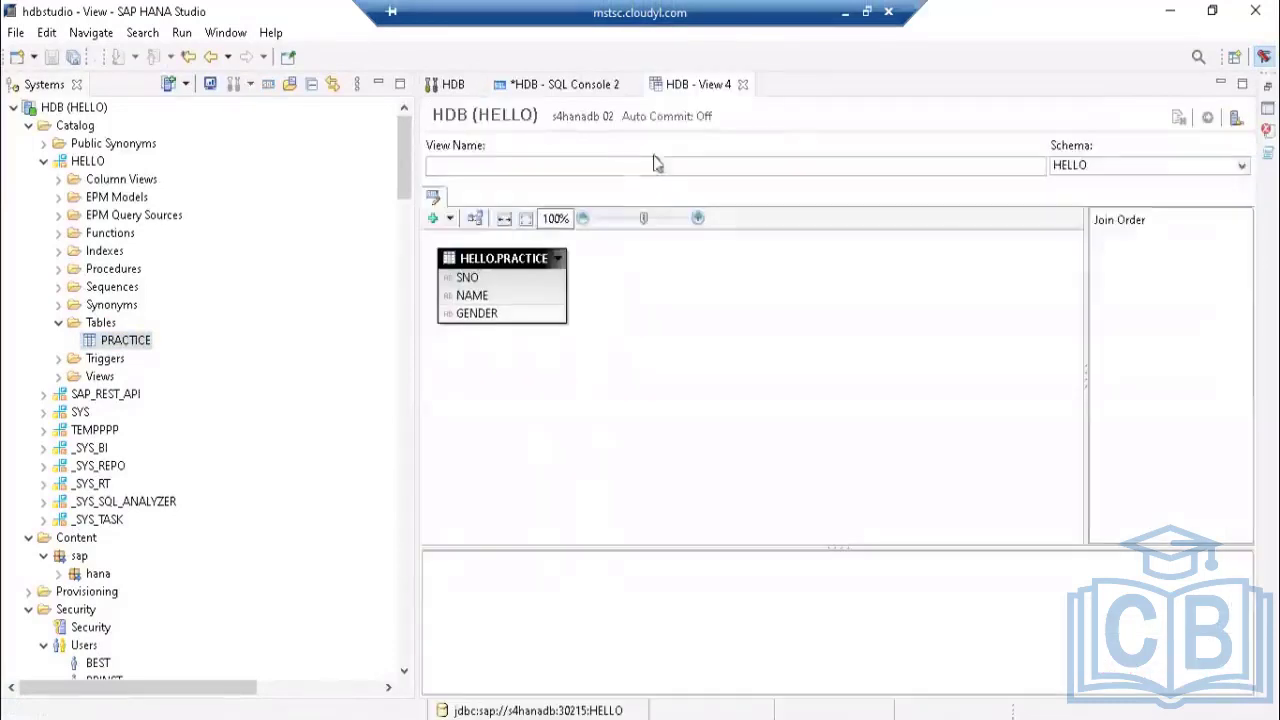
pyautogui.click(742, 85)
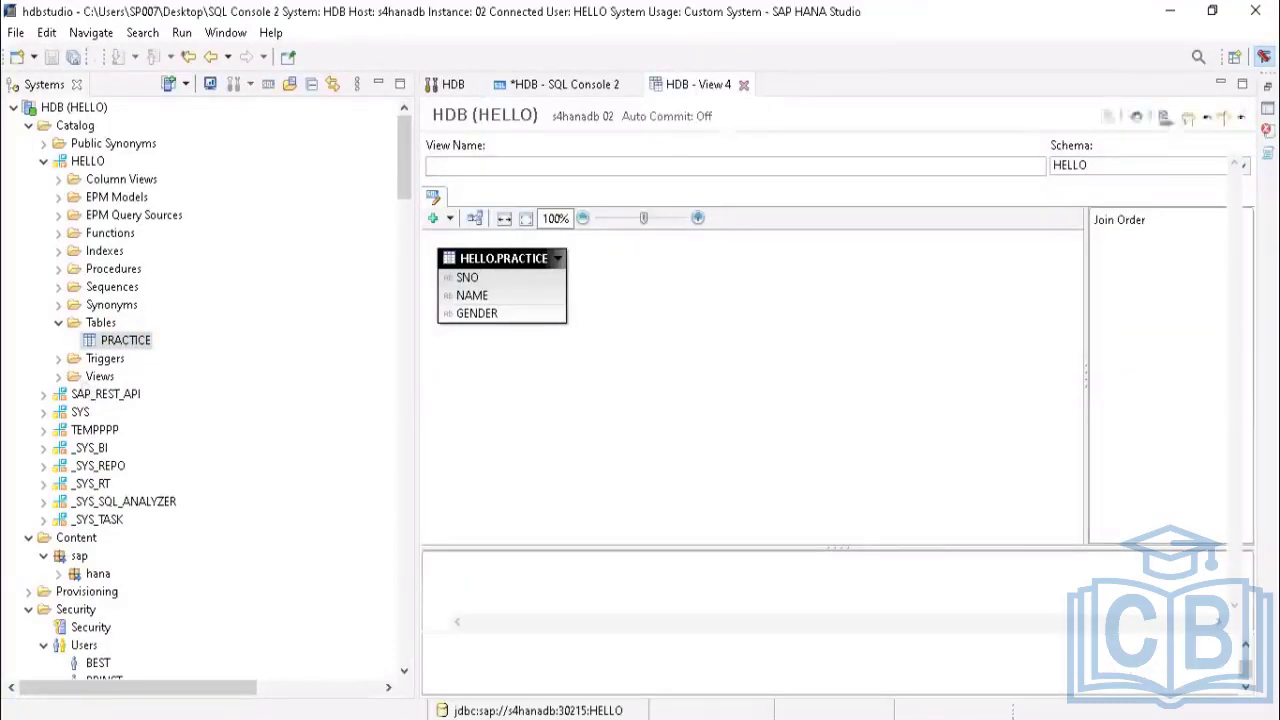
# Step: Delete the PRACTICE table from the HELLO schema, keeping the restrict and catalog object options
pyautogui.rightClick(112, 345)
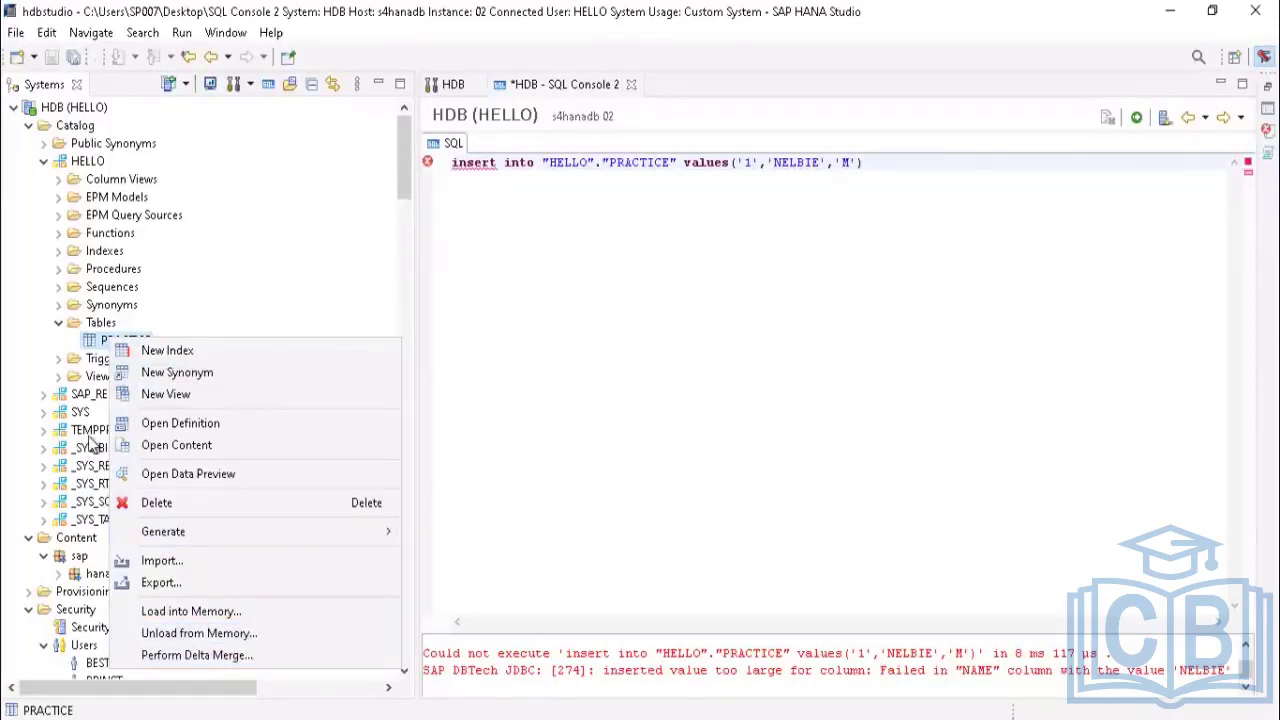
pyautogui.click(158, 503)
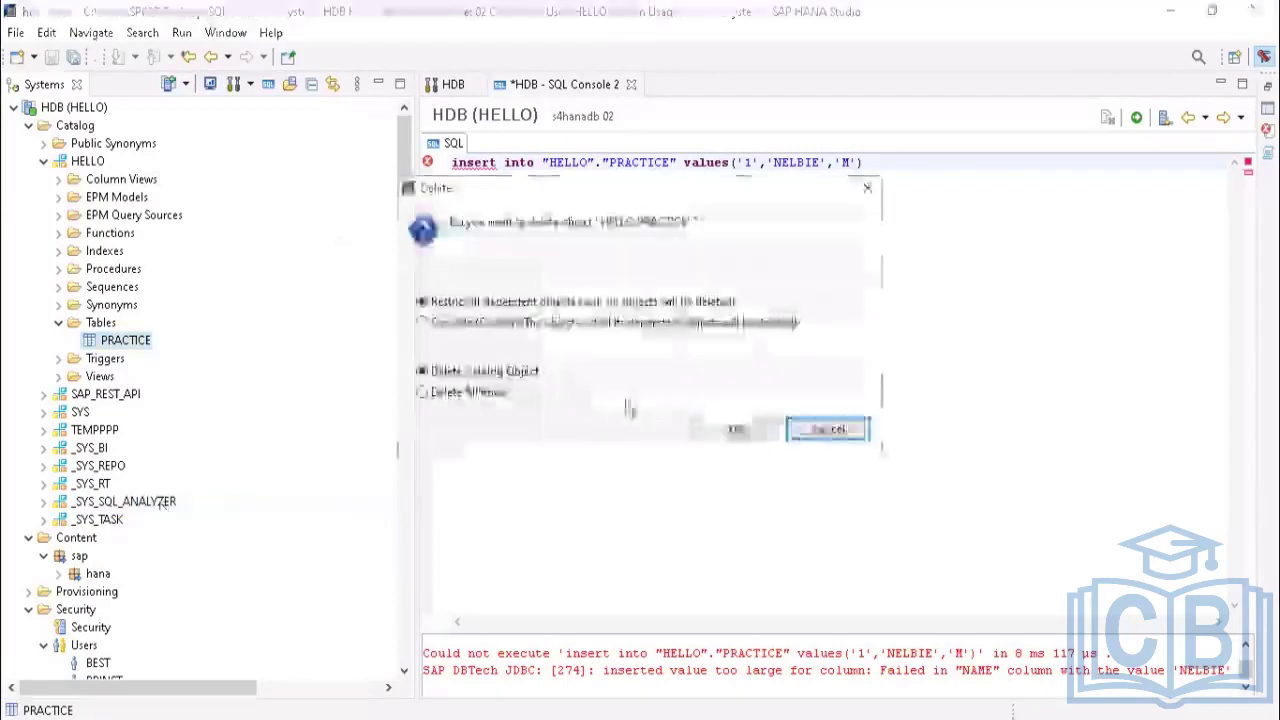
pyautogui.click(737, 431)
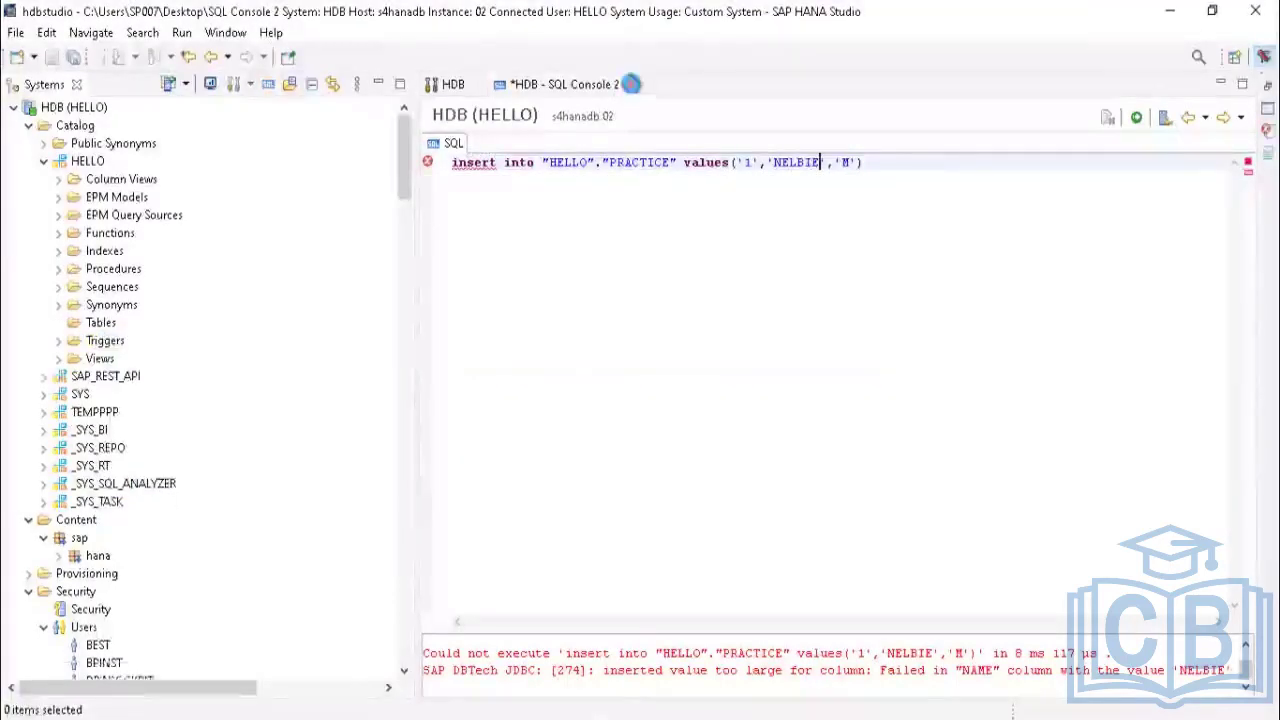
# Step: Close SQL Console 2 with the insert statement without saving it
pyautogui.click(812, 162)
pyautogui.hotkey('ctrl', 'w')
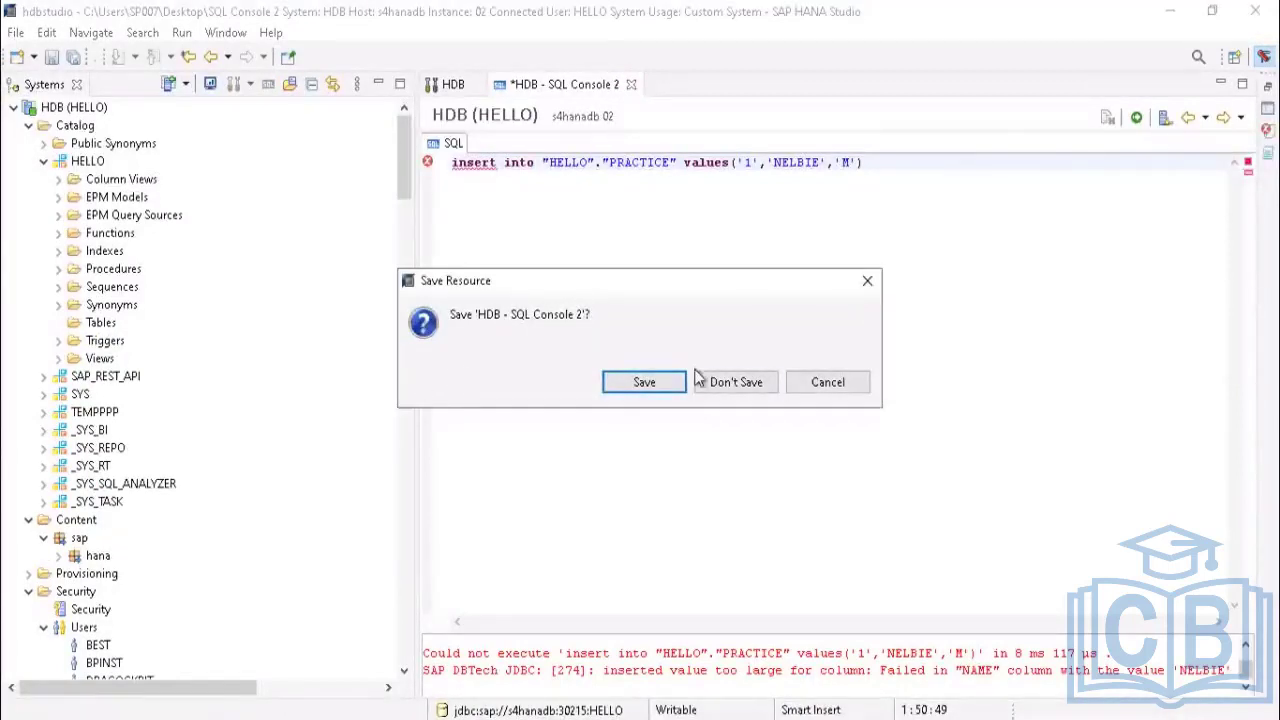
pyautogui.click(721, 386)
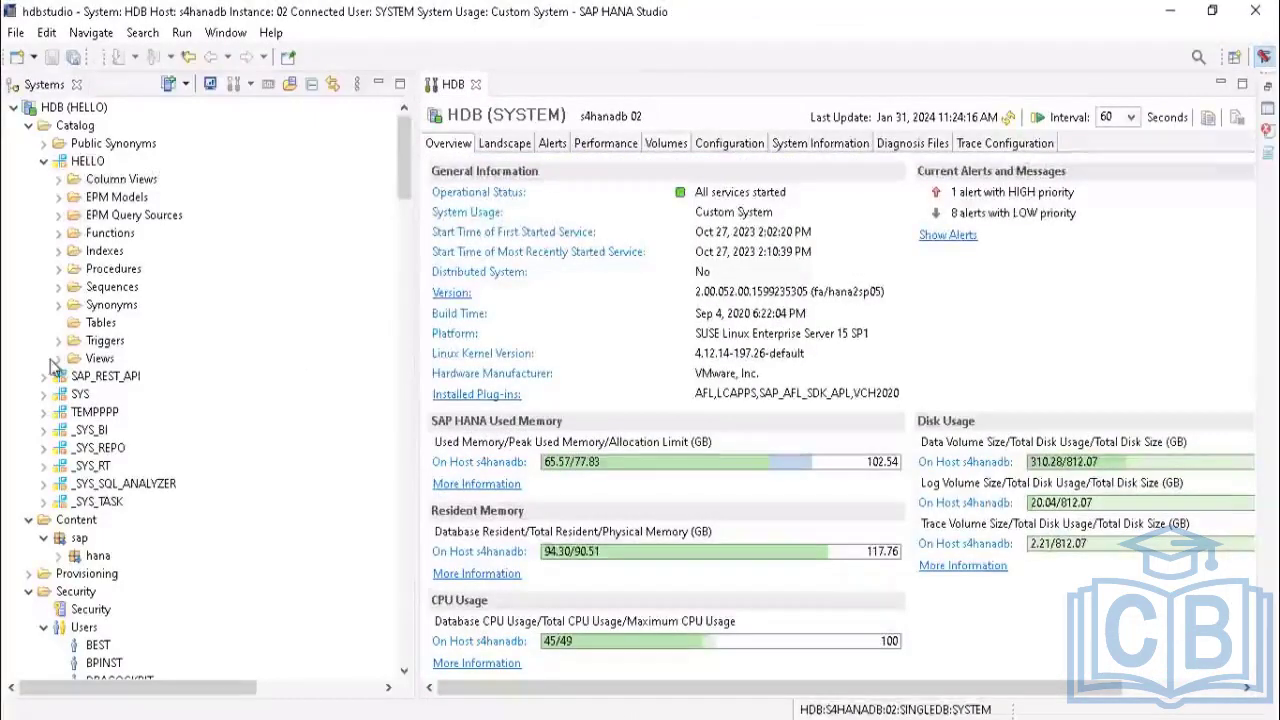
# Step: Start a new table in the HELLO schema and name its first column SNO
pyautogui.click(58, 359)
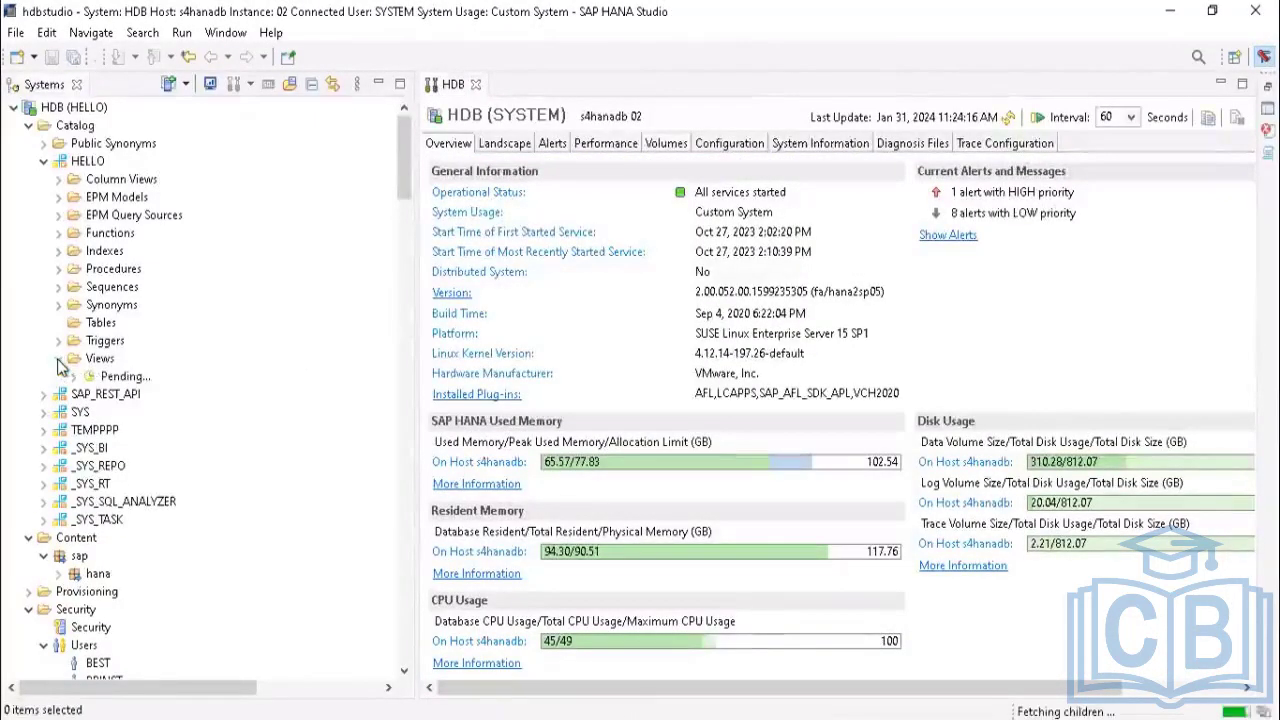
pyautogui.rightClick(95, 323)
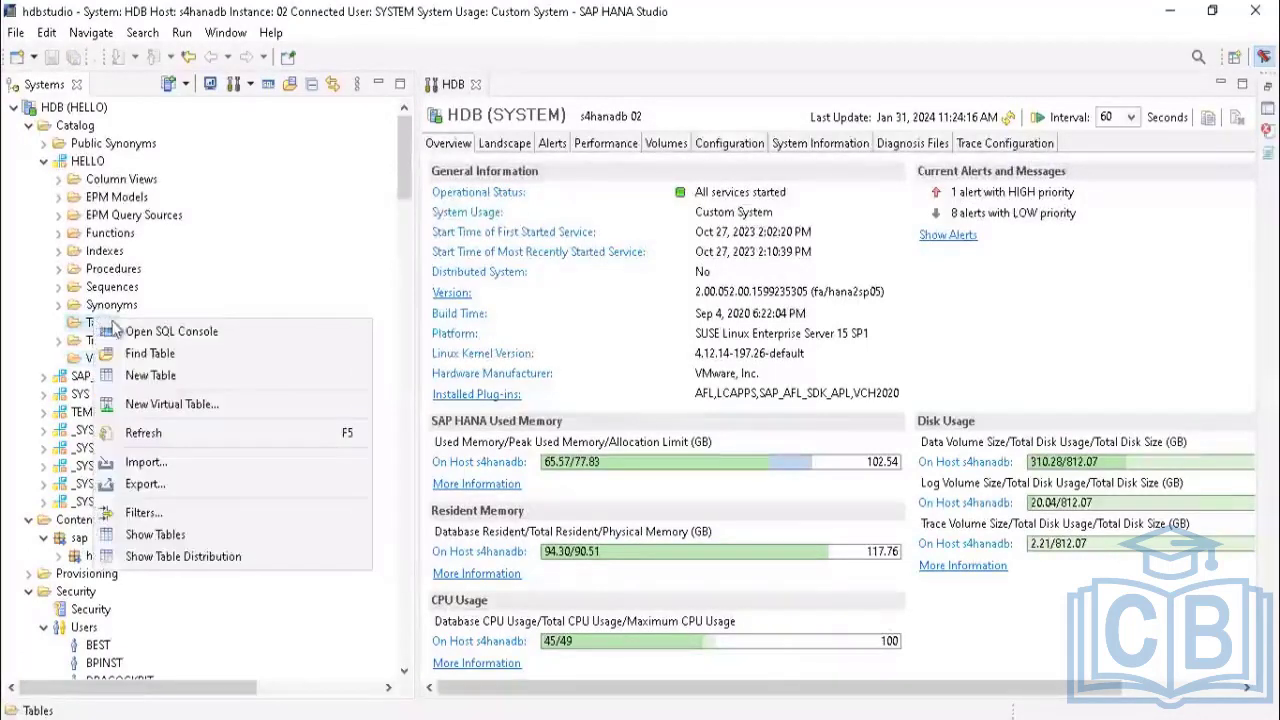
pyautogui.click(150, 376)
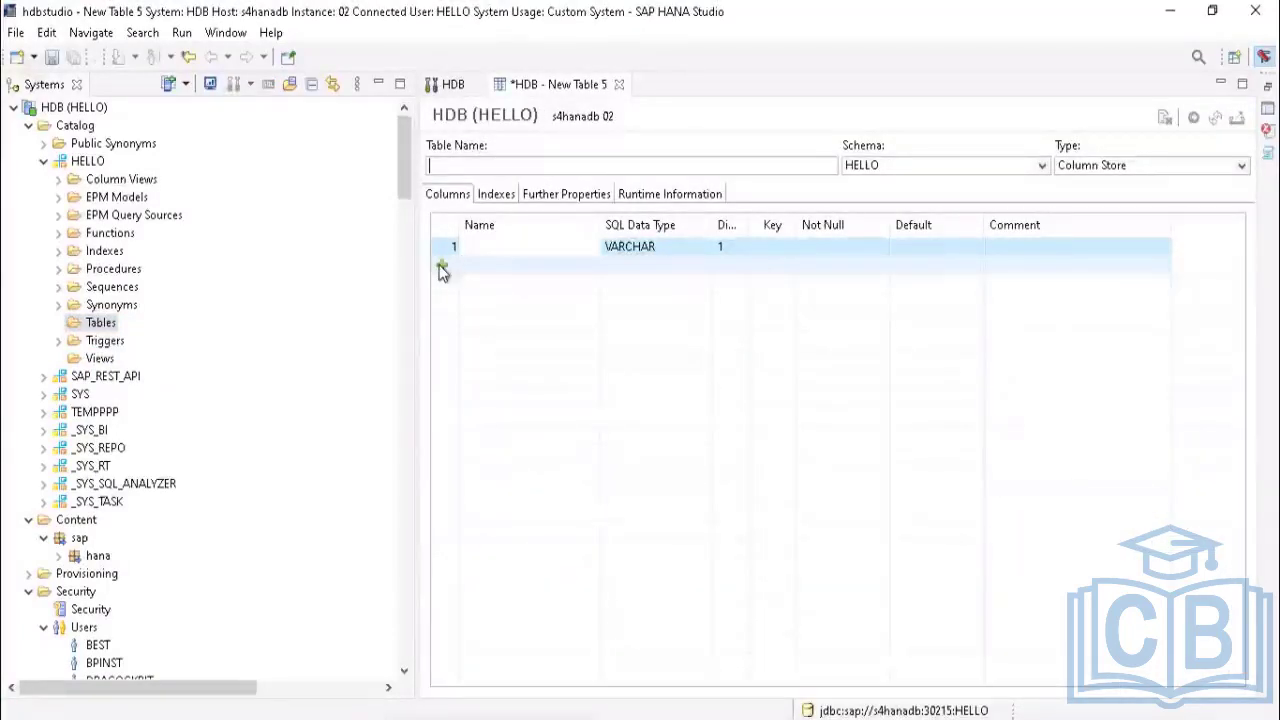
pyautogui.click(496, 246)
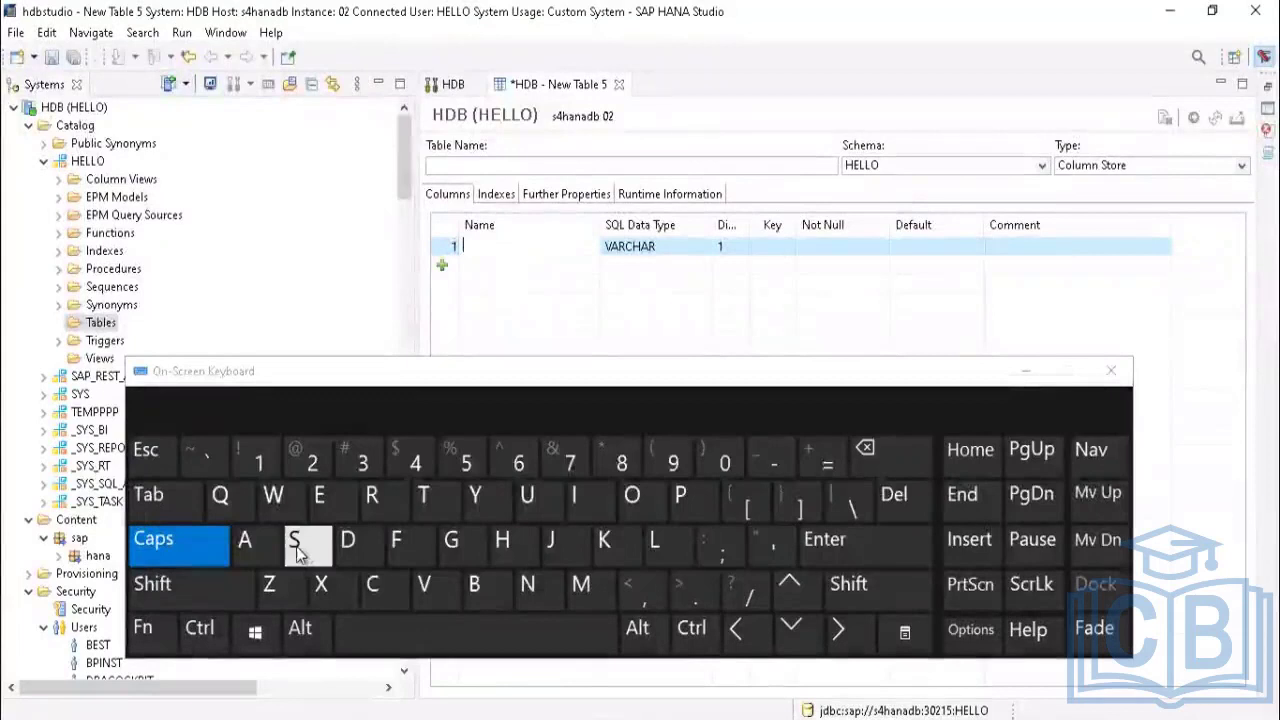
pyautogui.click(296, 552)
pyautogui.click(527, 586)
pyautogui.click(644, 503)
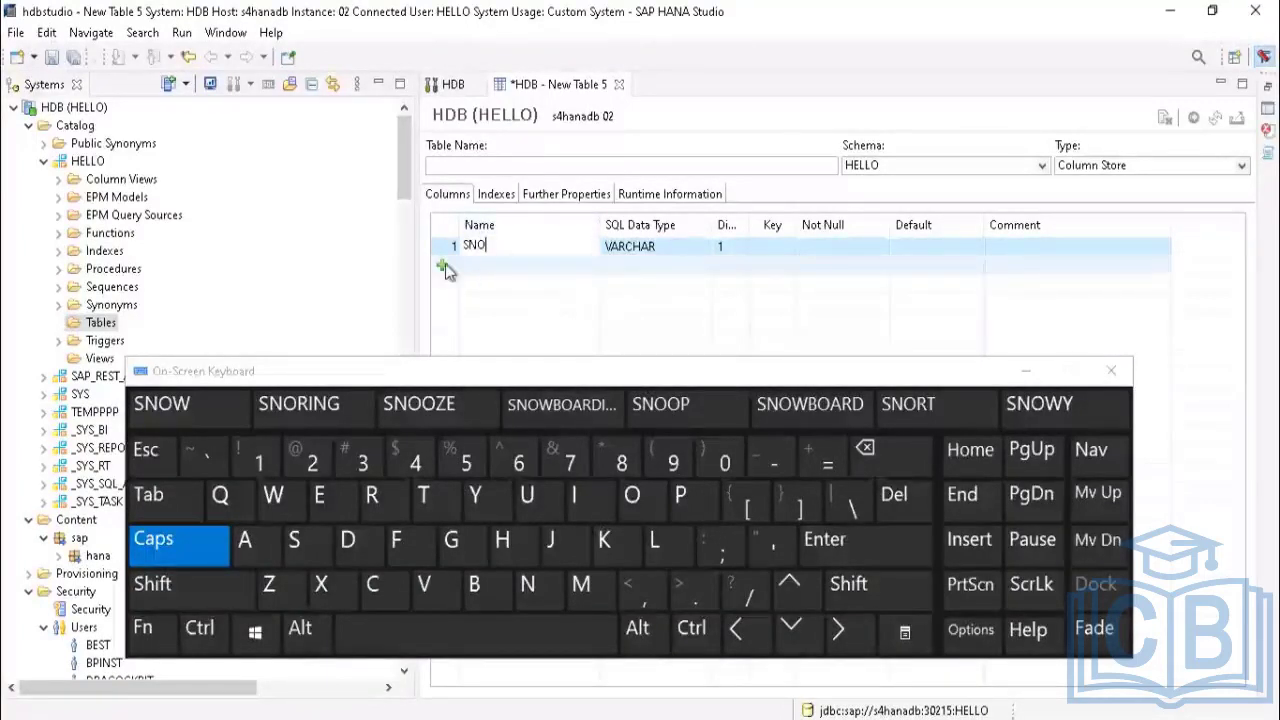
# Step: Set the SNO column's SQL data type to INTEGER, putting the on-screen keyboard out of the way
pyautogui.click(655, 245)
pyautogui.click(705, 247)
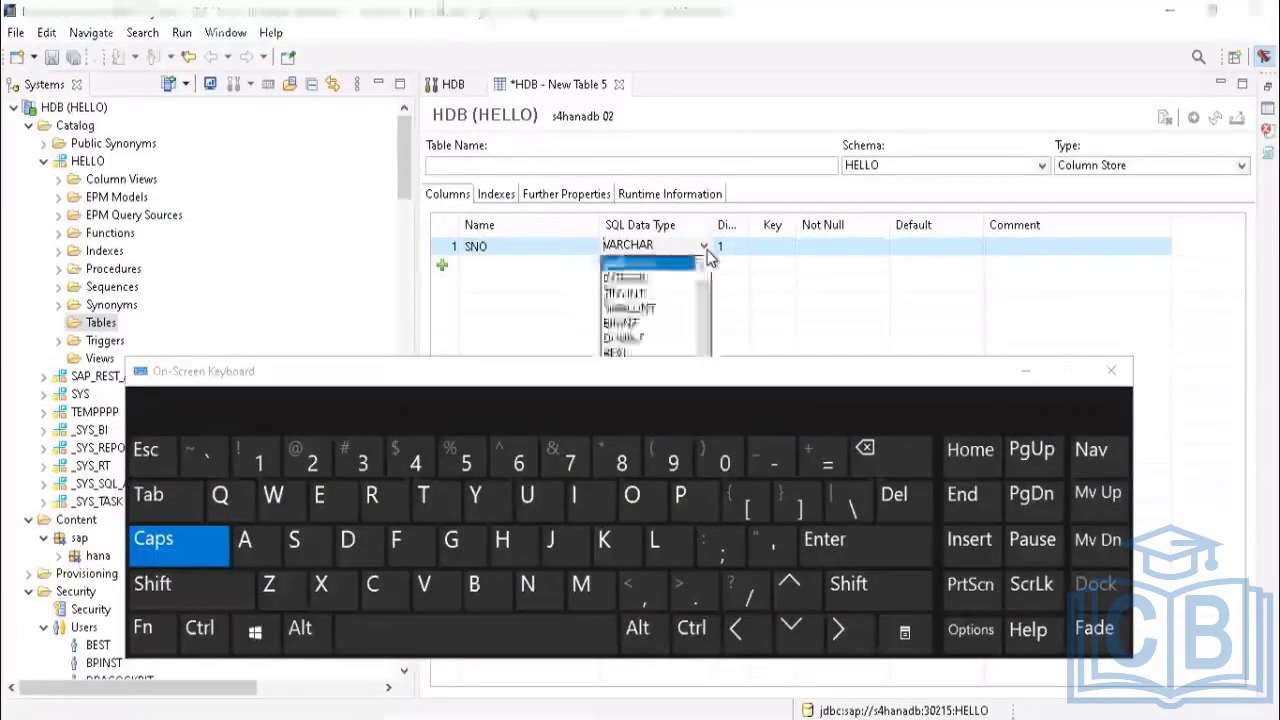
pyautogui.click(1027, 373)
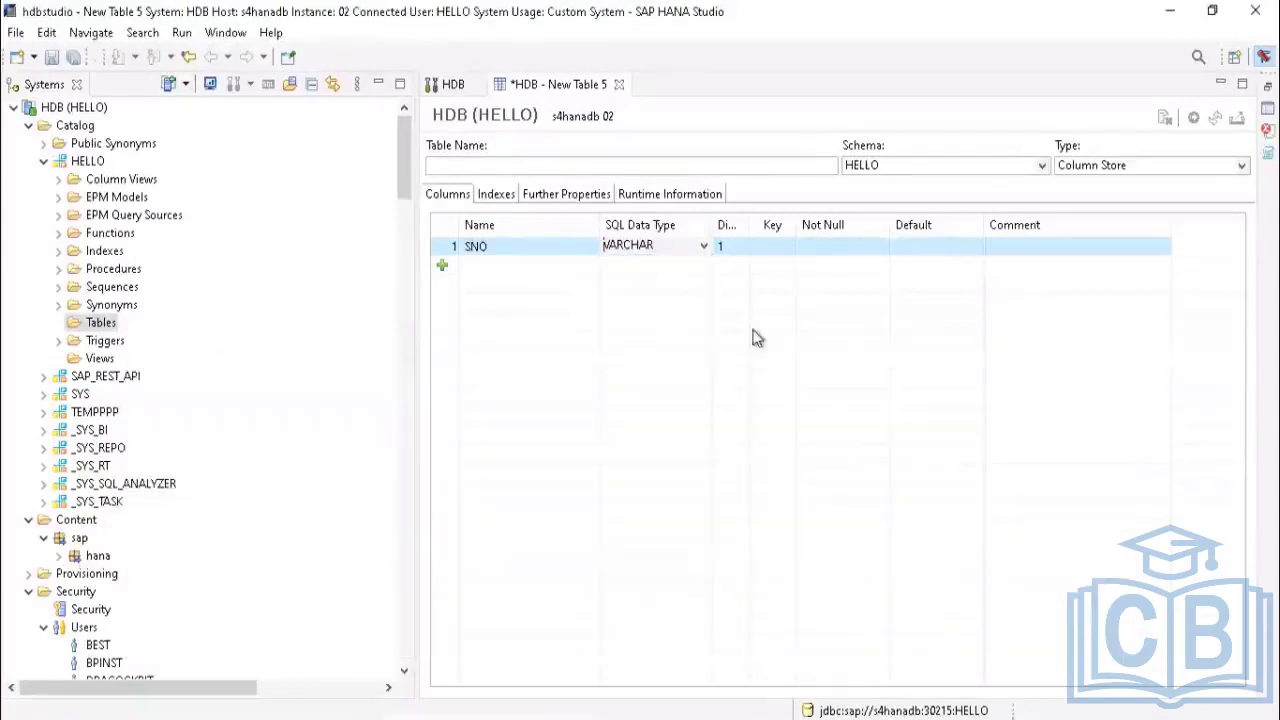
pyautogui.click(680, 246)
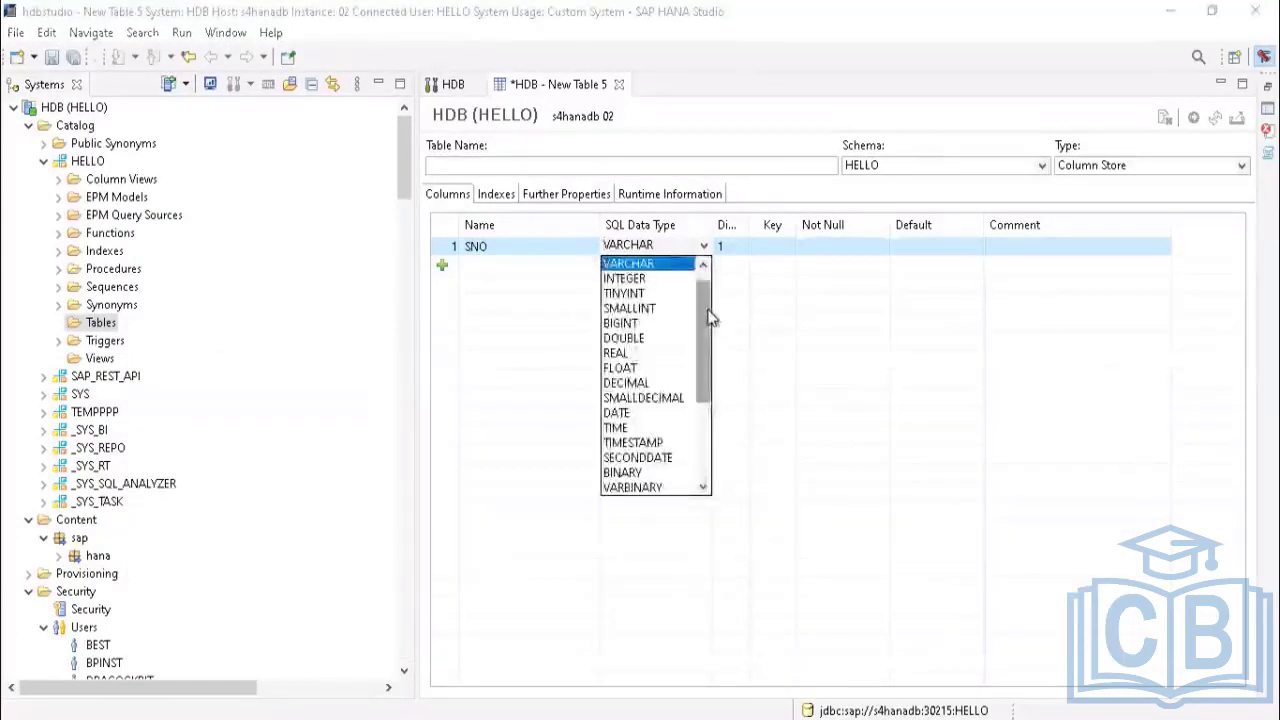
pyautogui.moveTo(708, 320)
pyautogui.mouseDown()
pyautogui.moveTo(699, 392)
pyautogui.moveTo(701, 300)
pyautogui.mouseUp()
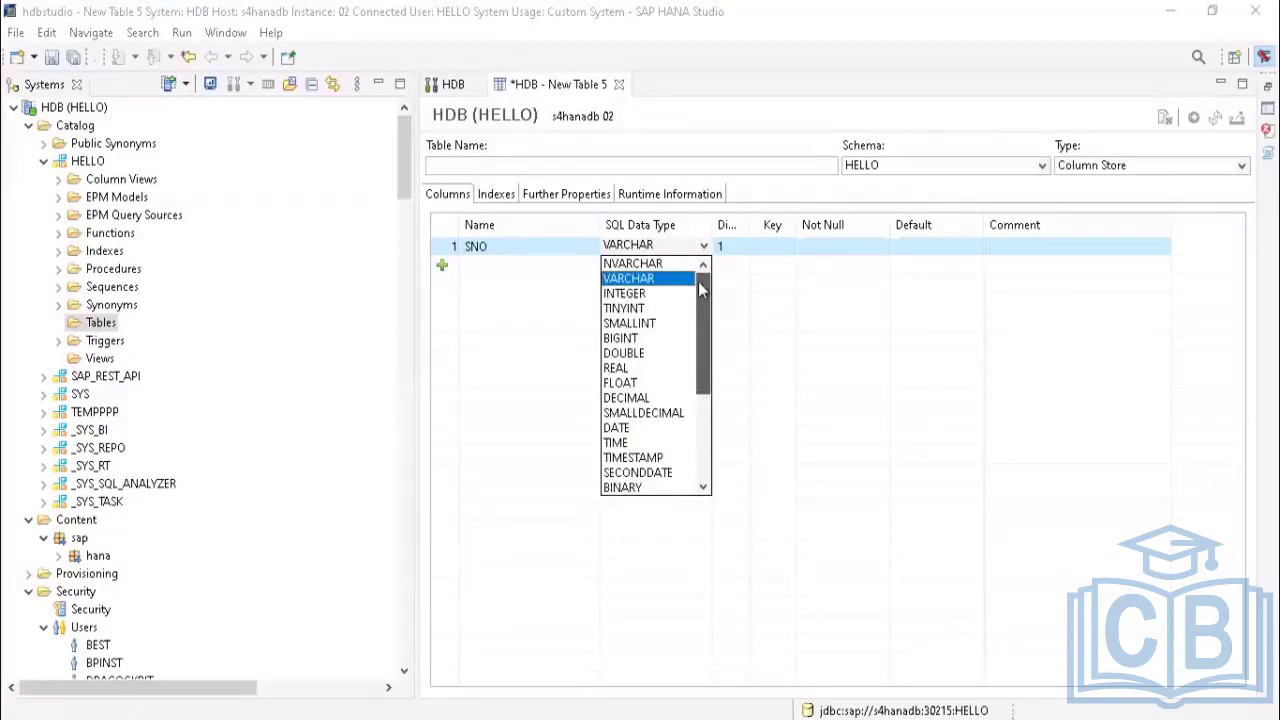
pyautogui.click(628, 294)
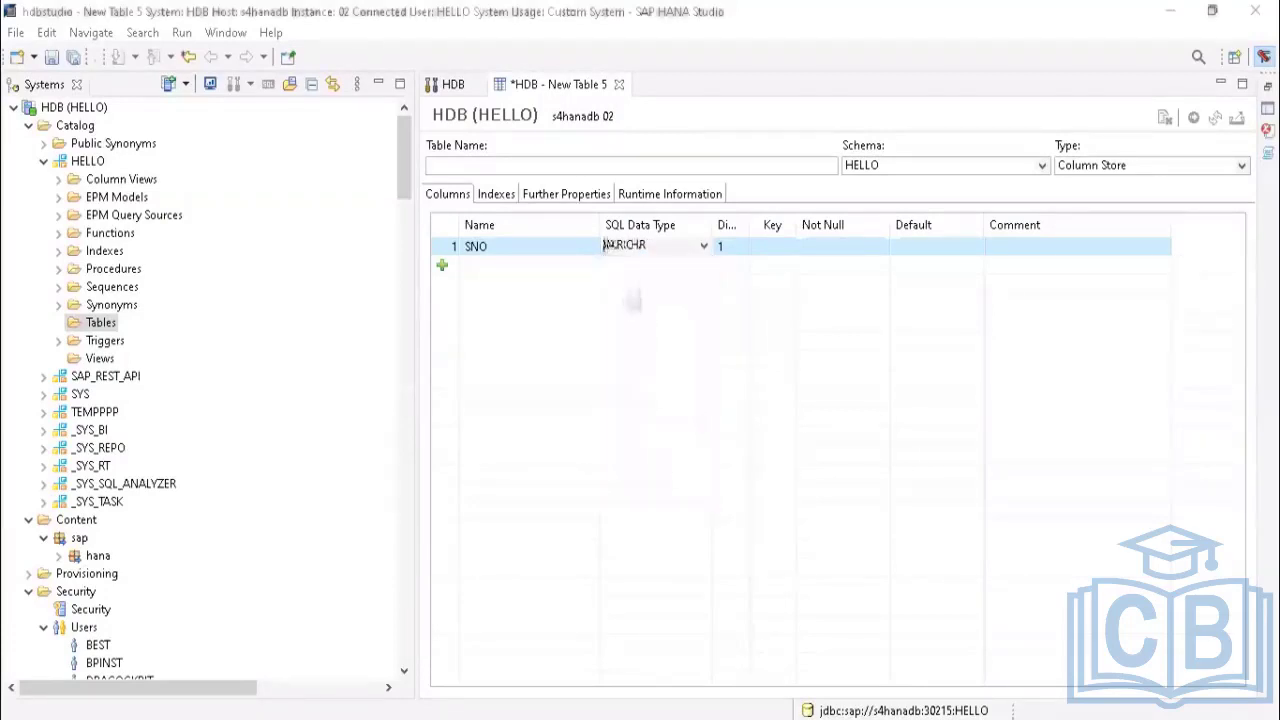
pyautogui.click(731, 253)
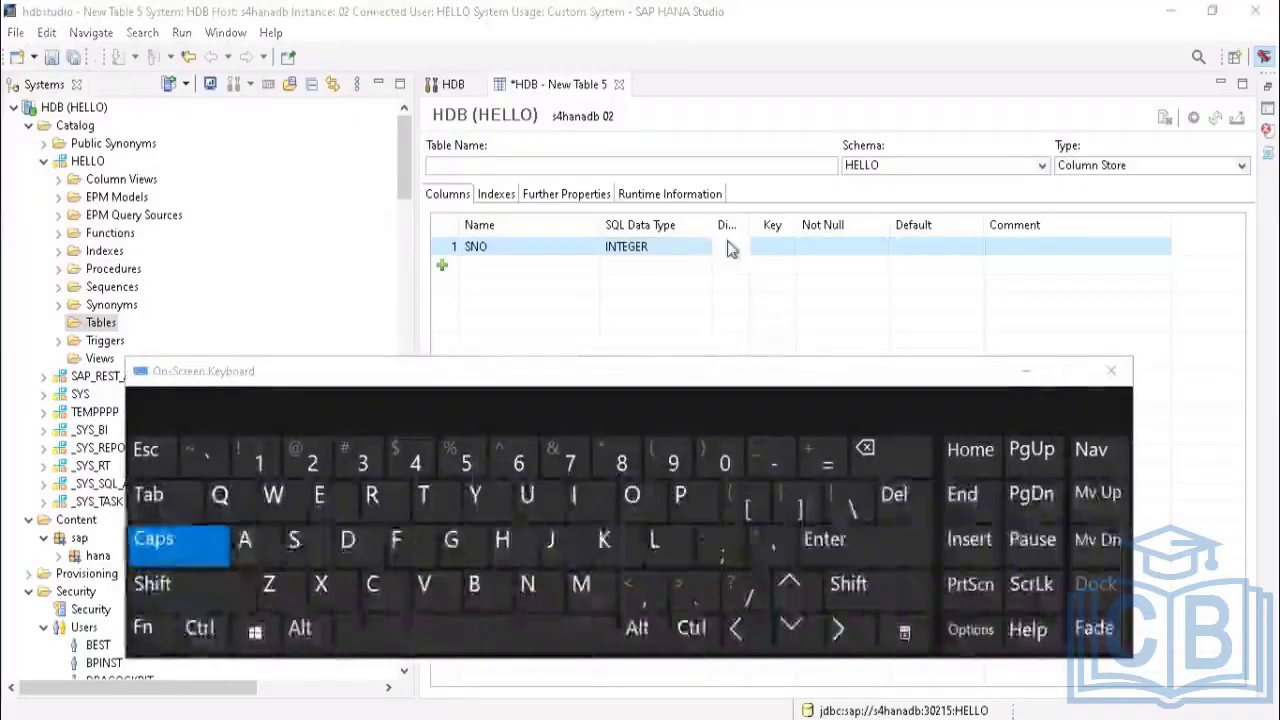
pyautogui.click(527, 495)
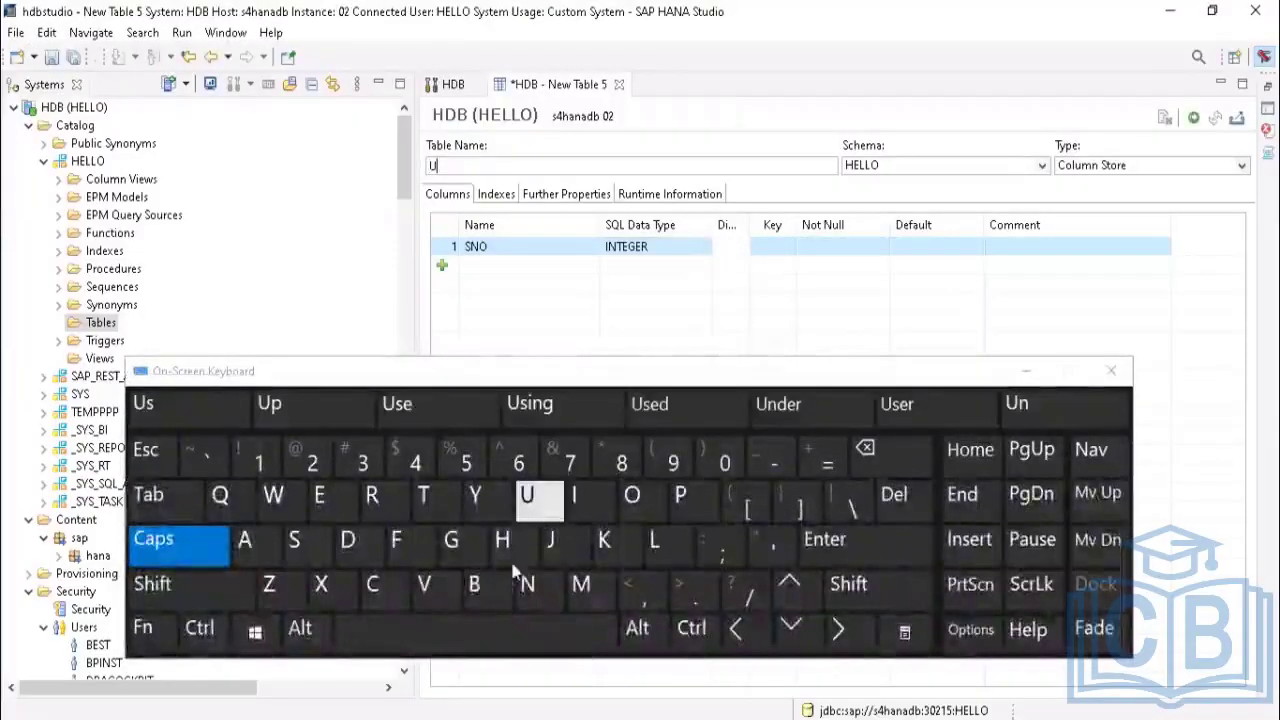
pyautogui.click(868, 446)
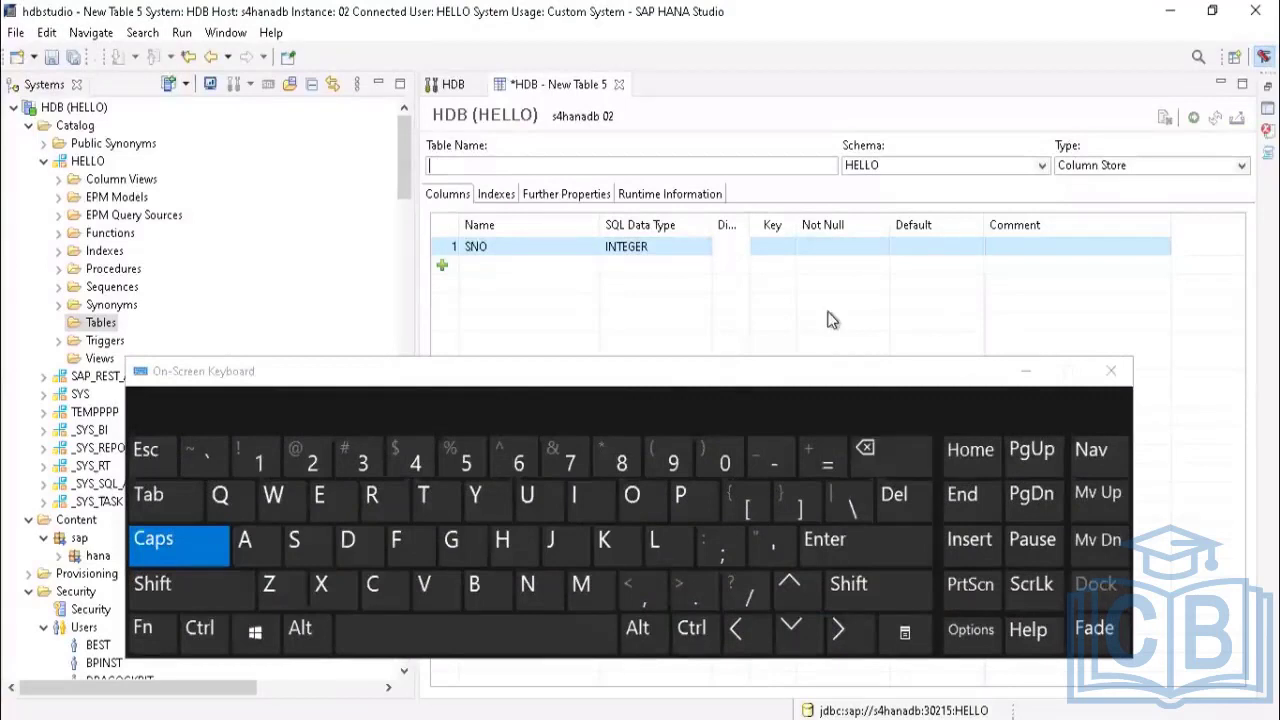
# Step: Make SNO a Not Null key column of the new table and leave its default value and comment empty
pyautogui.click(776, 246)
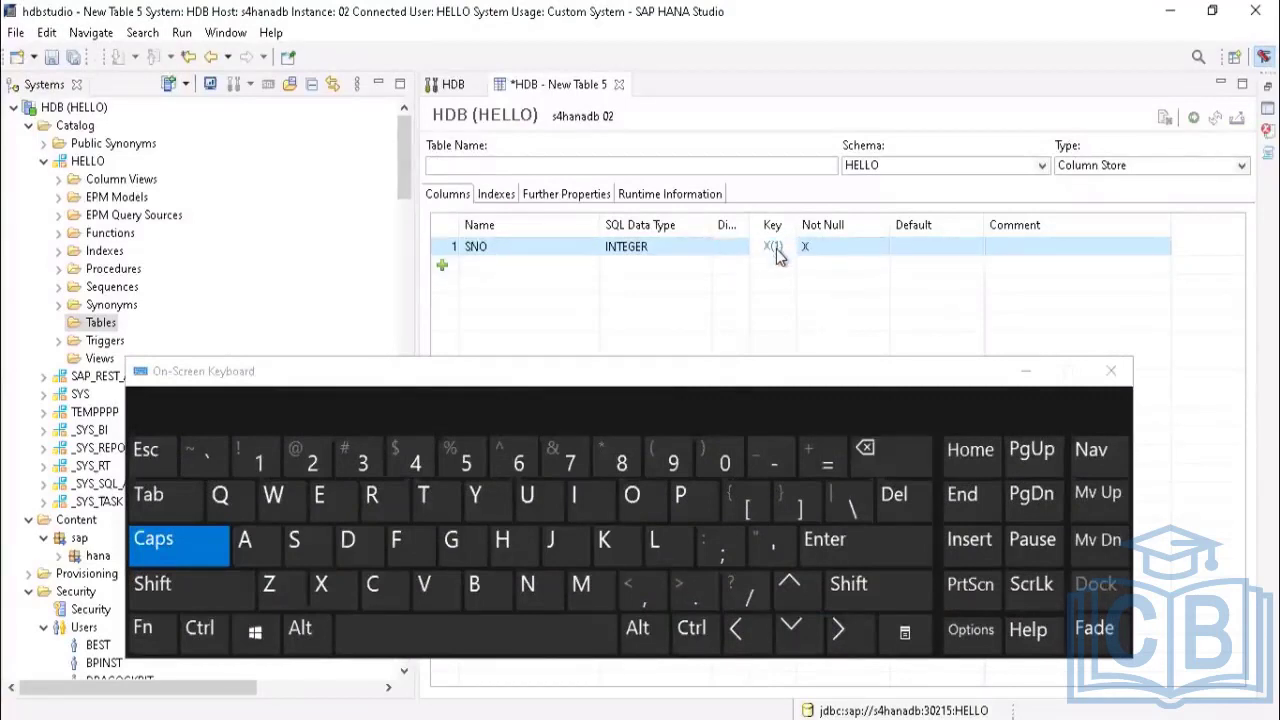
pyautogui.click(838, 252)
pyautogui.click(923, 252)
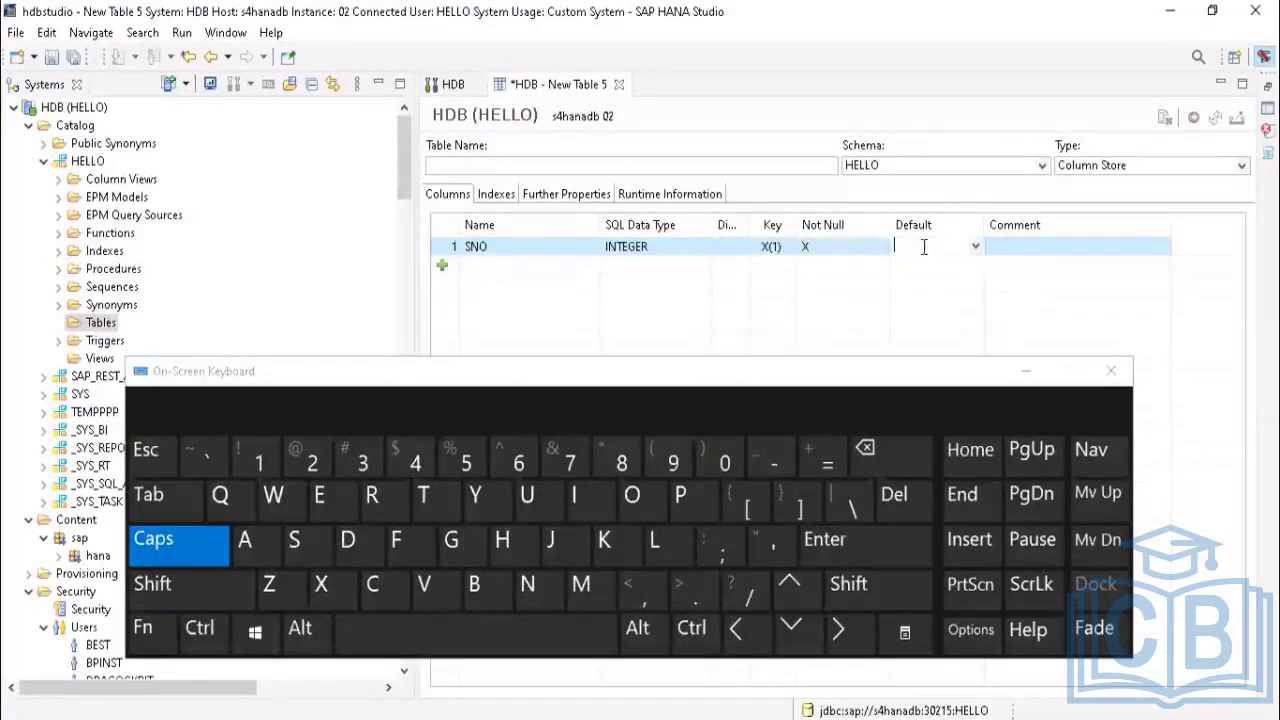
pyautogui.click(979, 249)
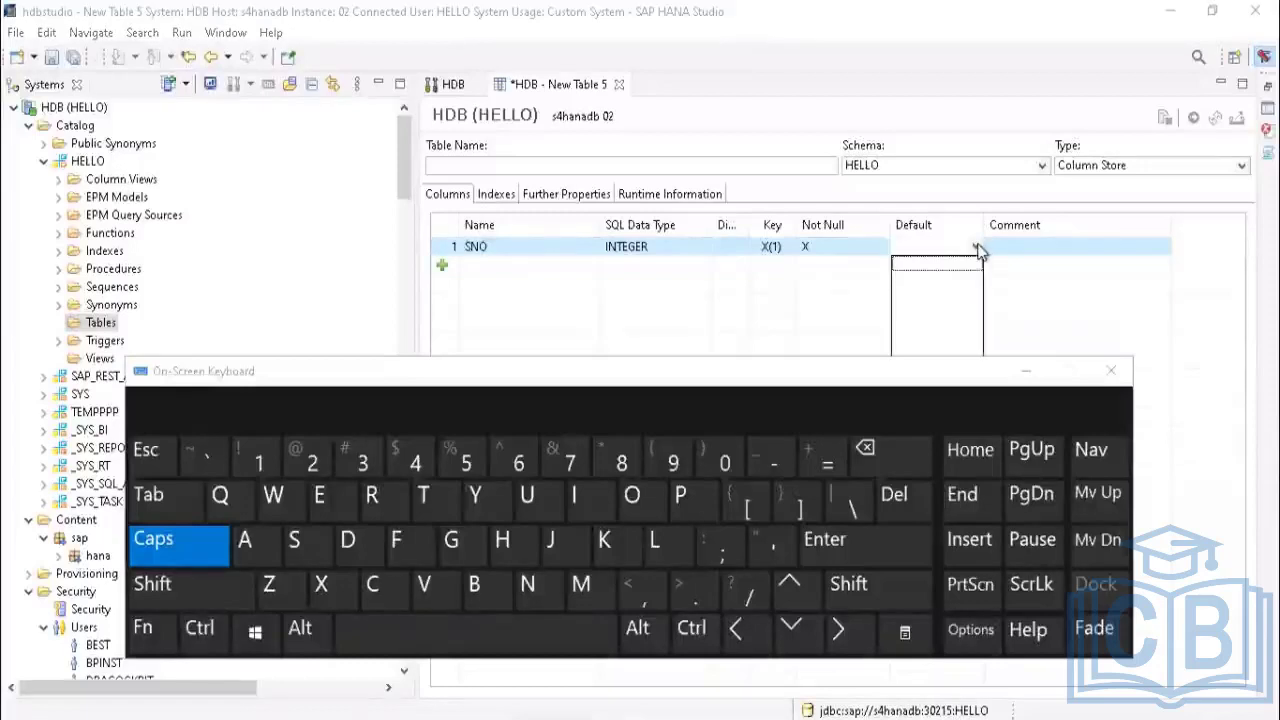
pyautogui.click(1019, 258)
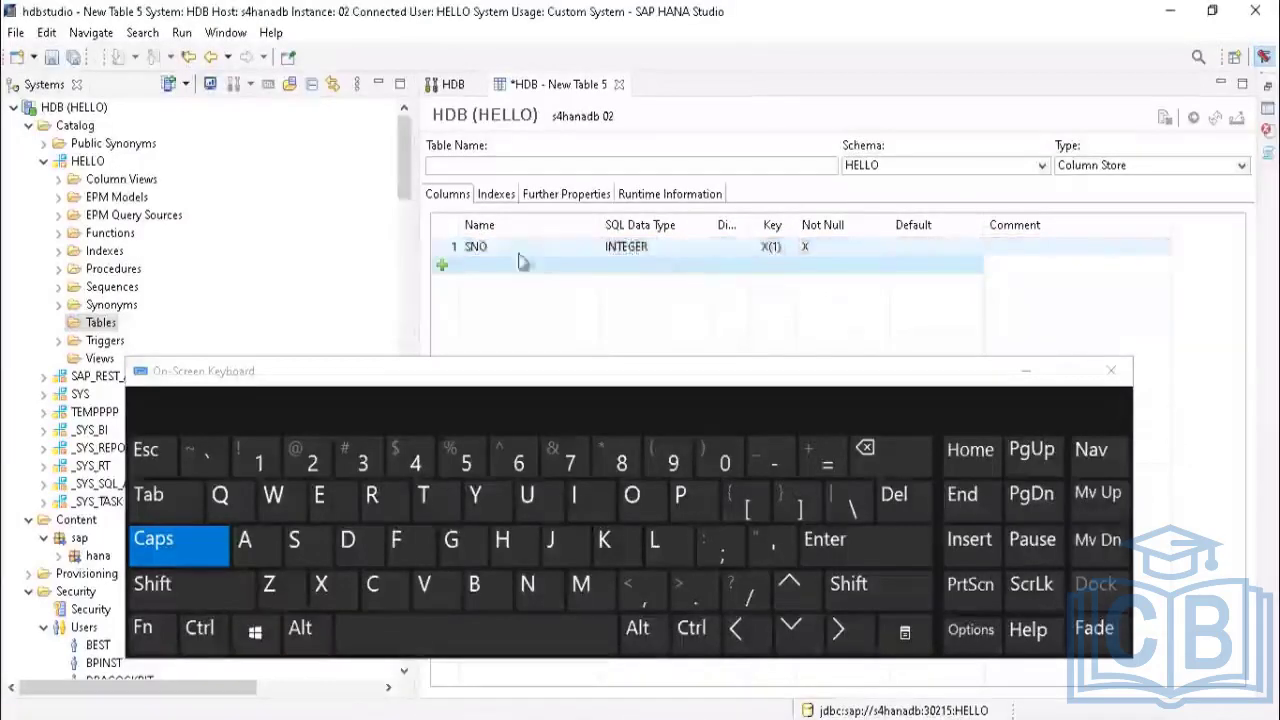
# Step: Add a second column to the new table and name it NAME
pyautogui.click(443, 268)
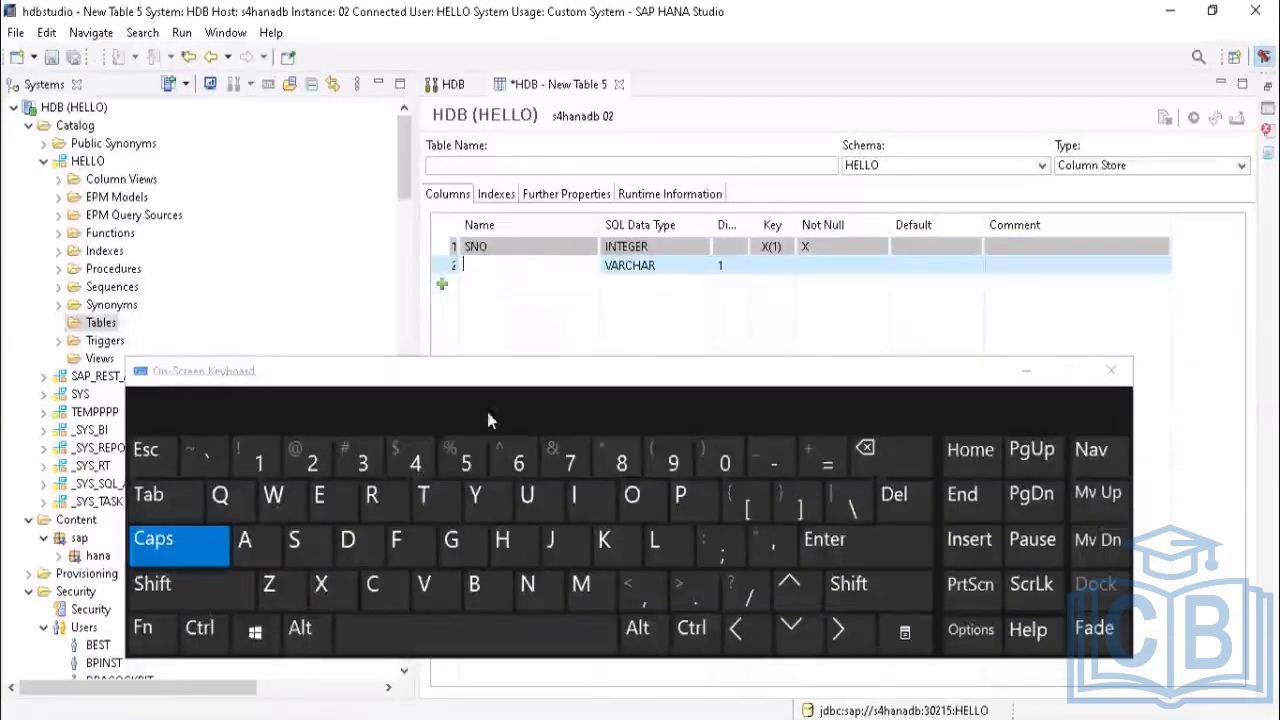
pyautogui.click(527, 585)
pyautogui.click(248, 543)
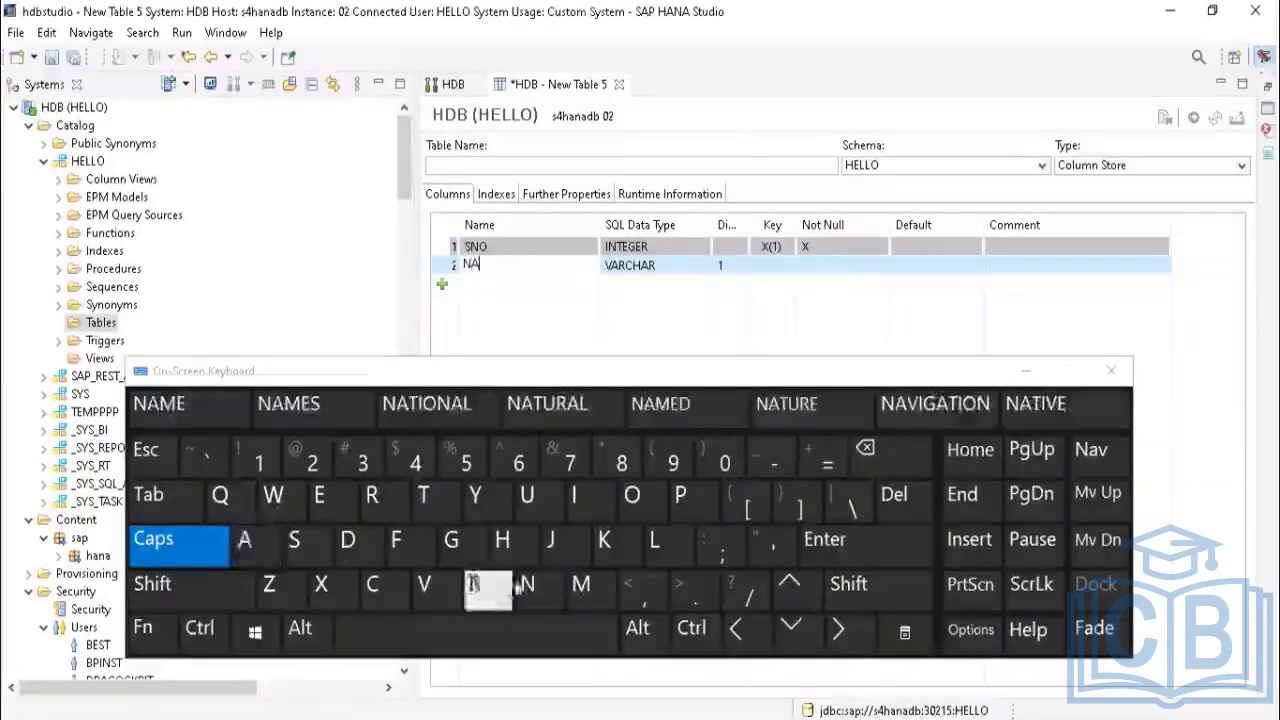
pyautogui.click(580, 585)
pyautogui.click(319, 495)
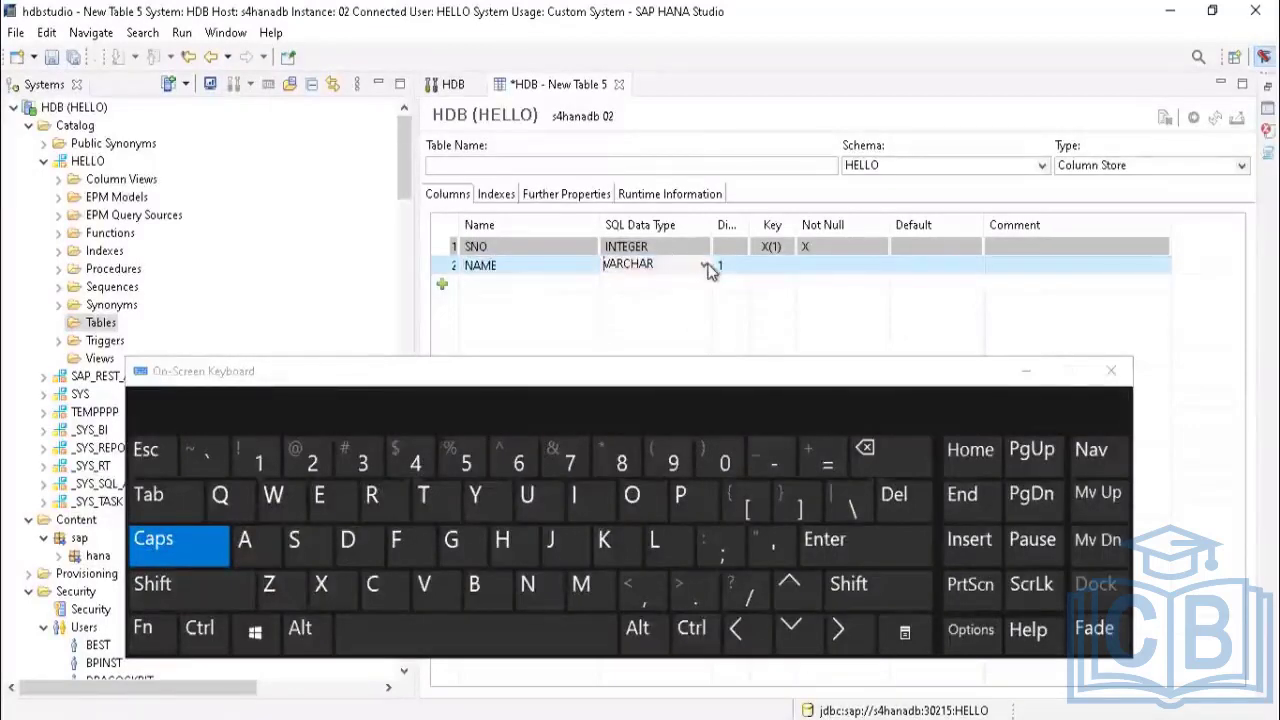
# Step: Look through the SQL data types available for the NAME column and keep VARCHAR
pyautogui.click(705, 266)
pyautogui.click(1024, 372)
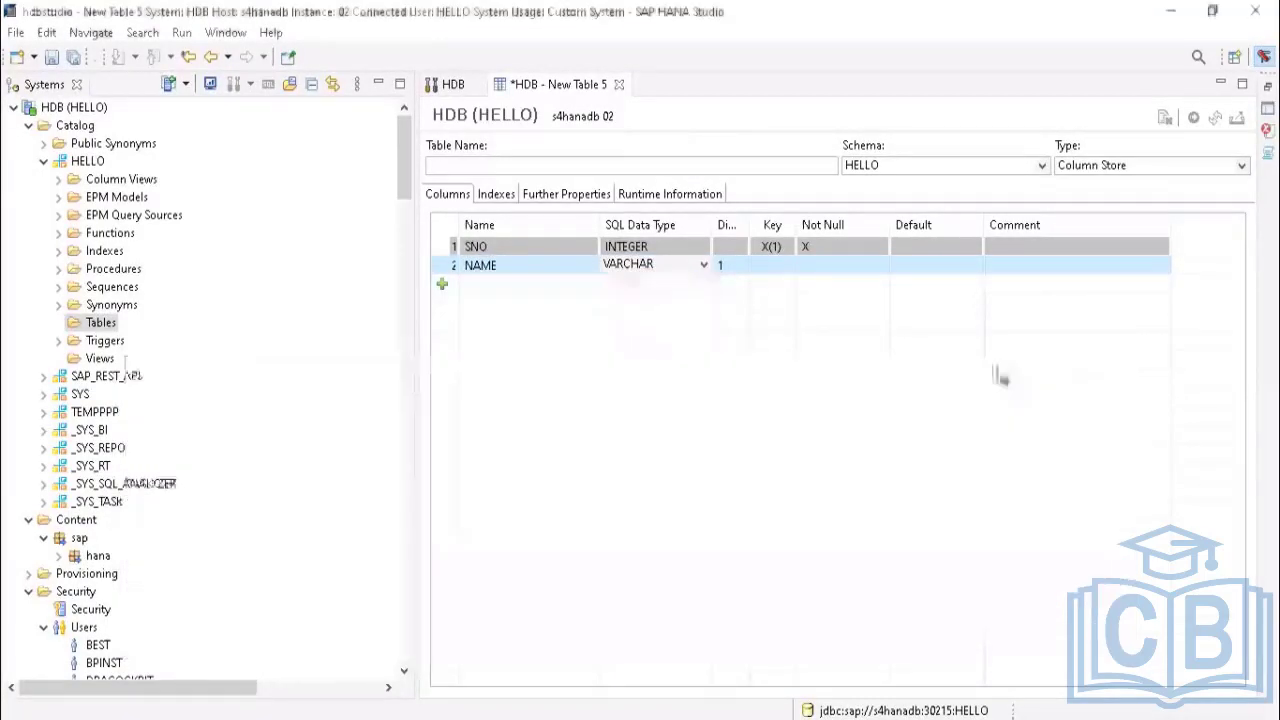
pyautogui.click(690, 265)
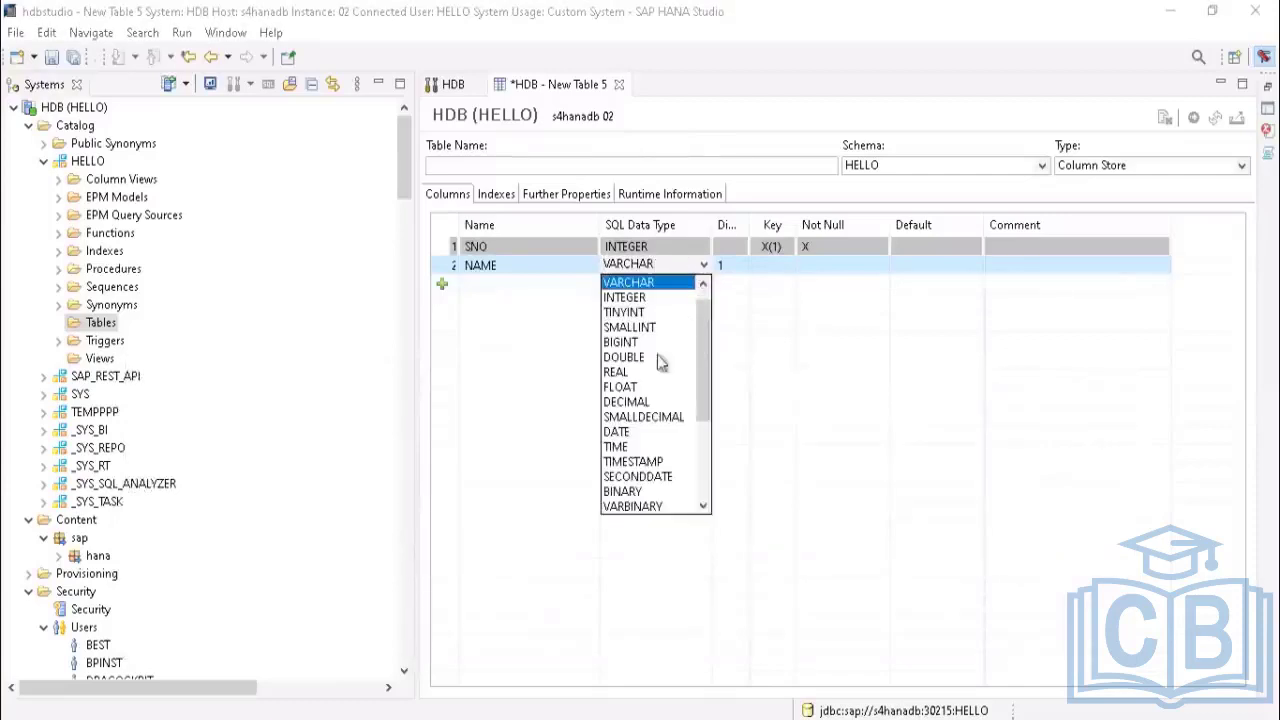
pyautogui.moveTo(701, 333); pyautogui.dragTo(699, 306)
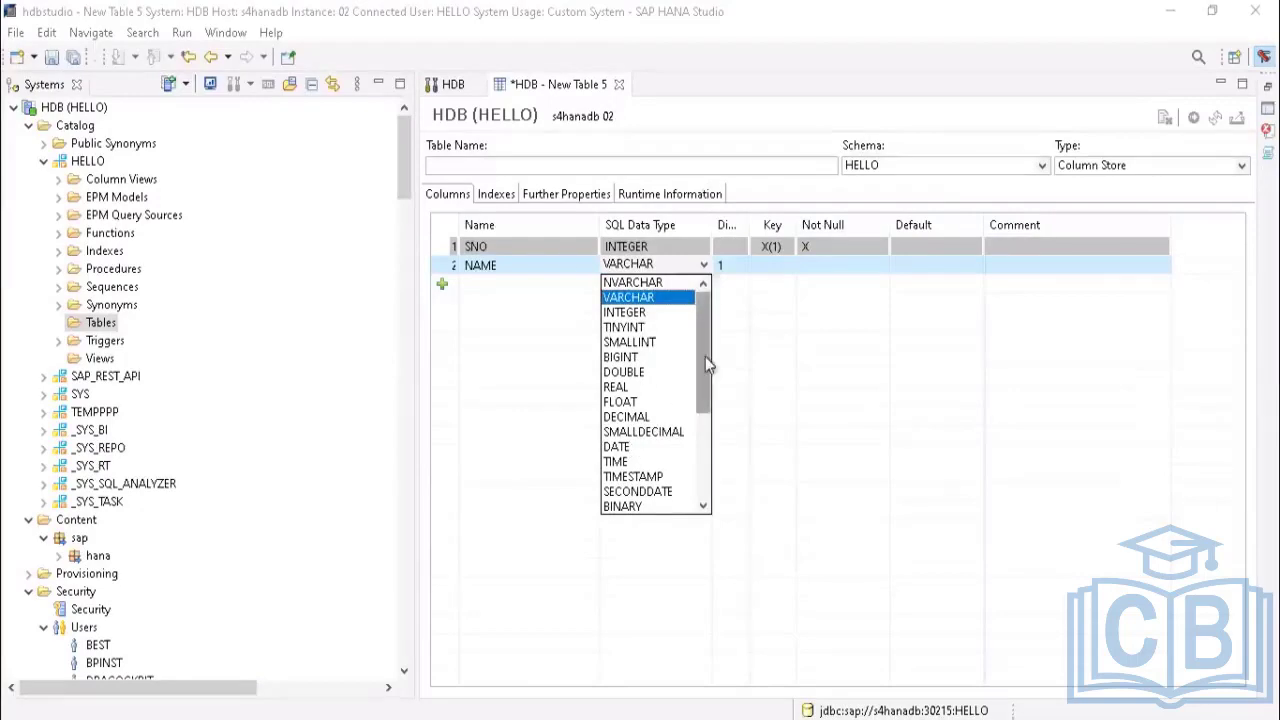
pyautogui.moveTo(706, 363); pyautogui.dragTo(700, 475)
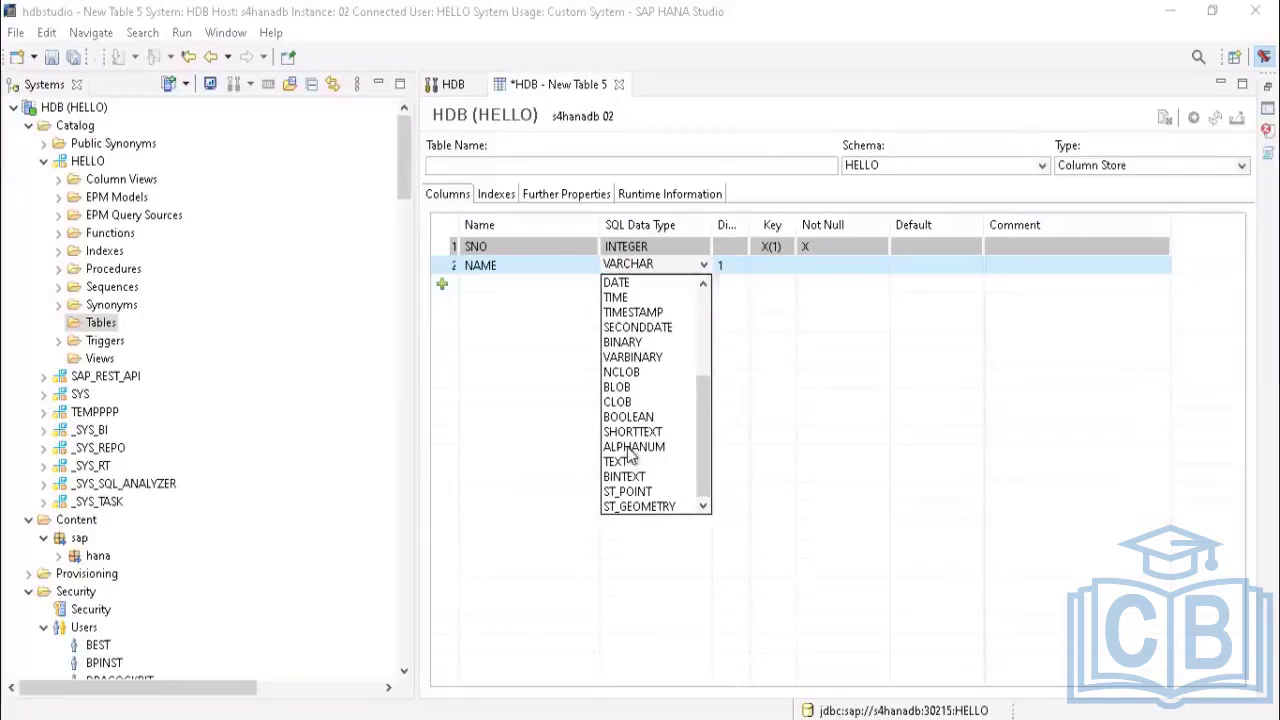
pyautogui.click(762, 262)
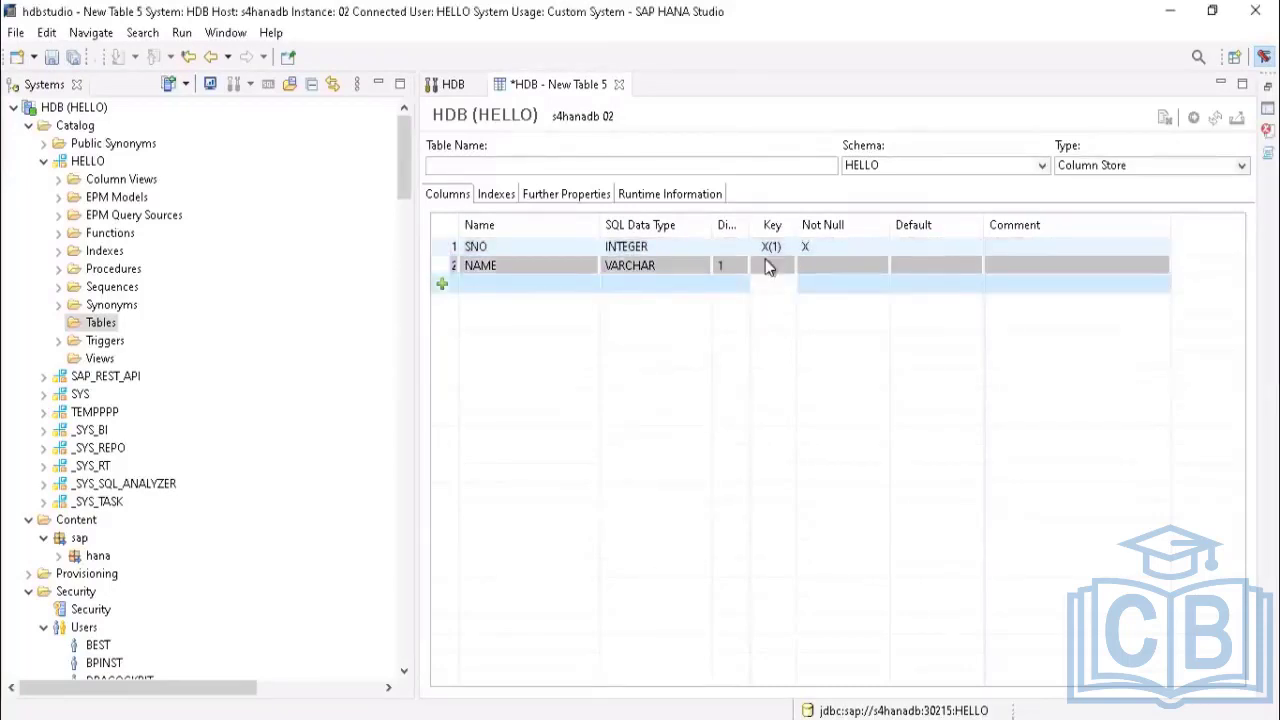
# Step: Make NAME a Not Null key column and leave its default value and comment empty
pyautogui.click(768, 266)
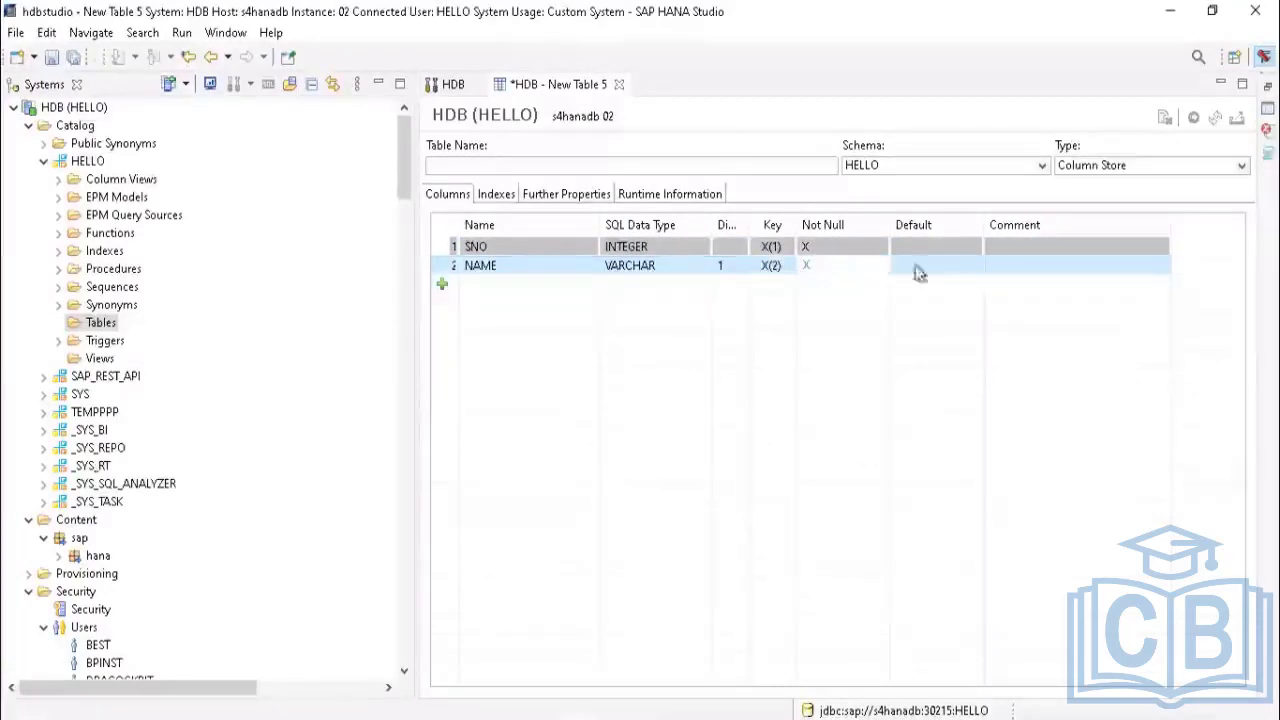
pyautogui.click(973, 266)
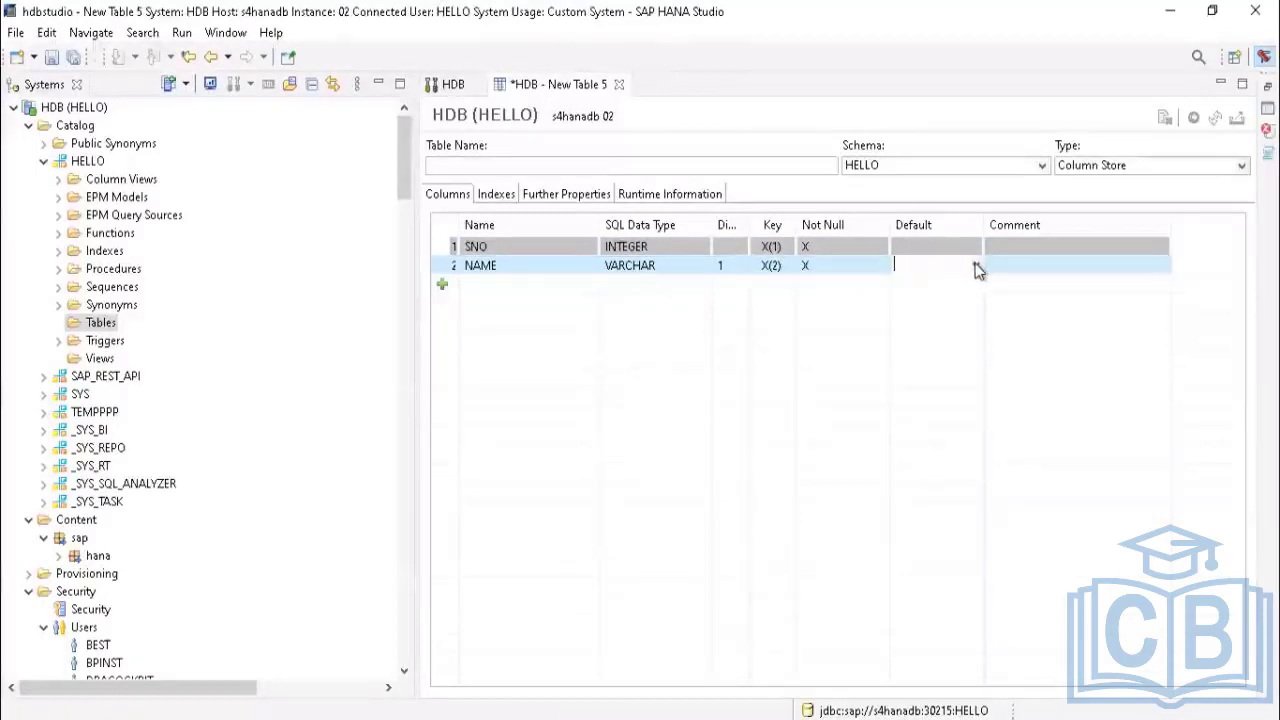
pyautogui.click(976, 267)
pyautogui.click(997, 266)
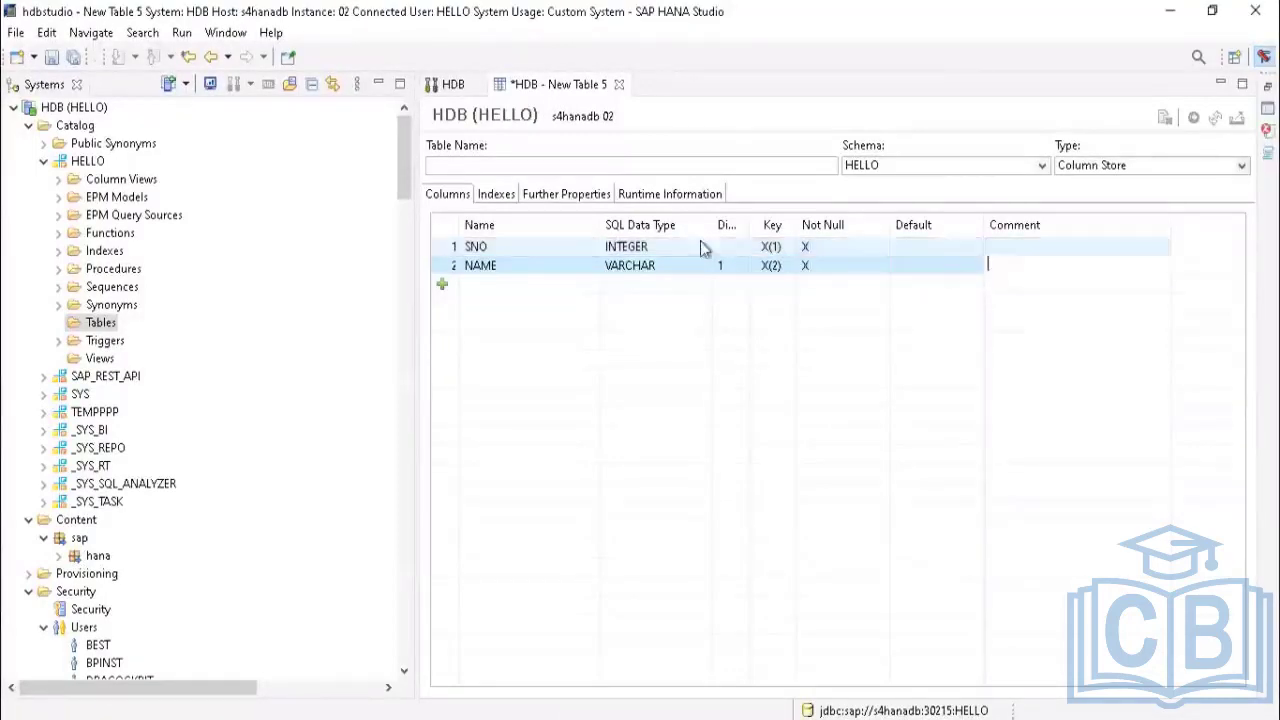
# Step: Add a third column to the new table and try to name it GENDER
pyautogui.click(444, 285)
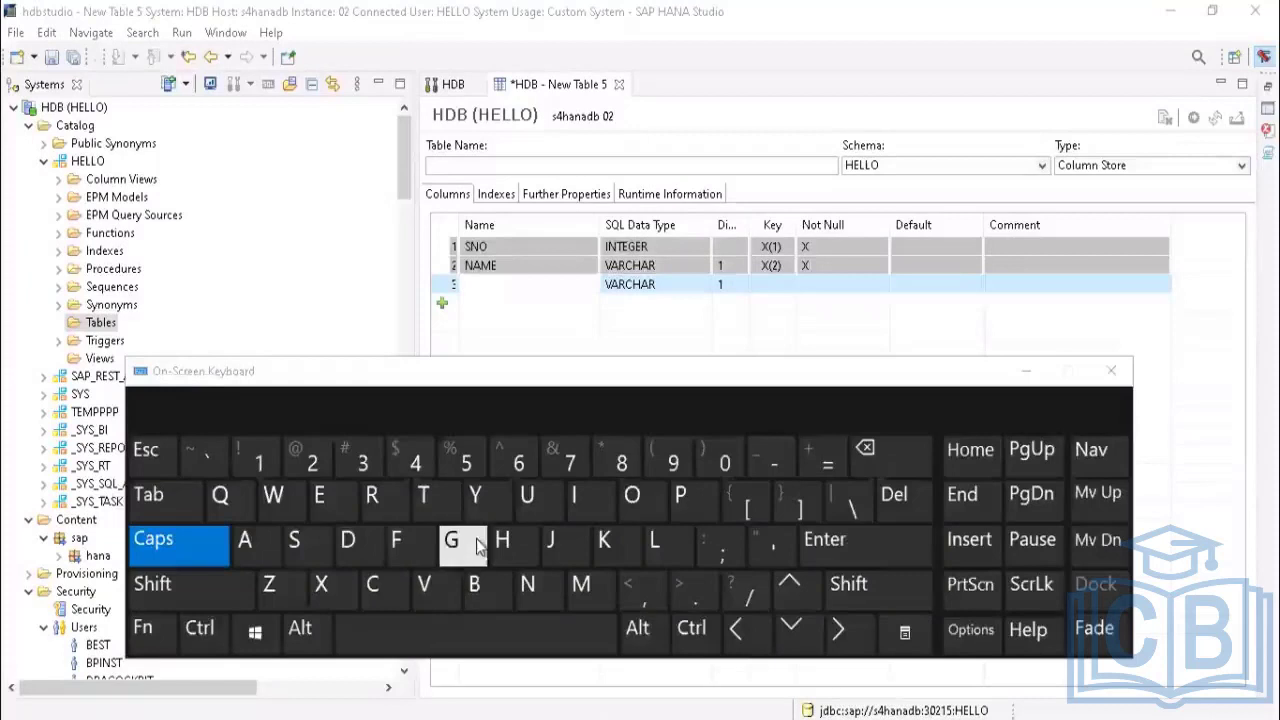
pyautogui.click(451, 540)
pyautogui.click(319, 495)
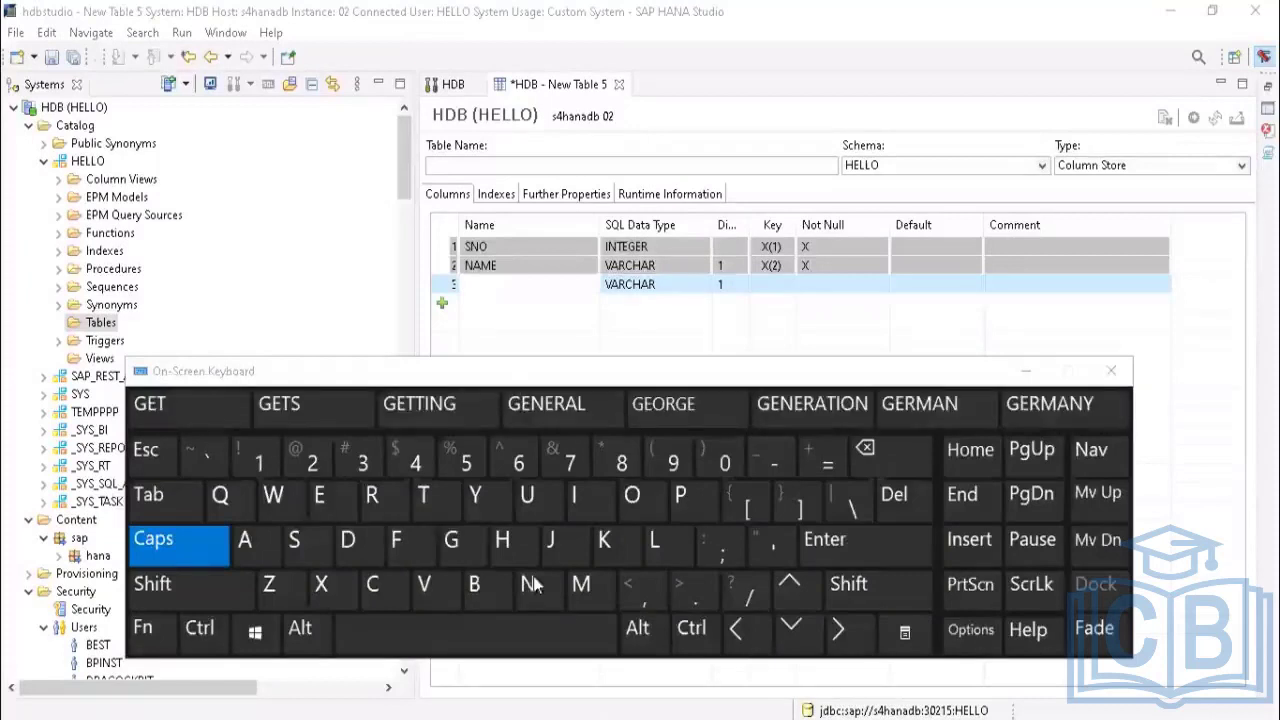
pyautogui.click(527, 584)
pyautogui.click(368, 548)
pyautogui.click(323, 492)
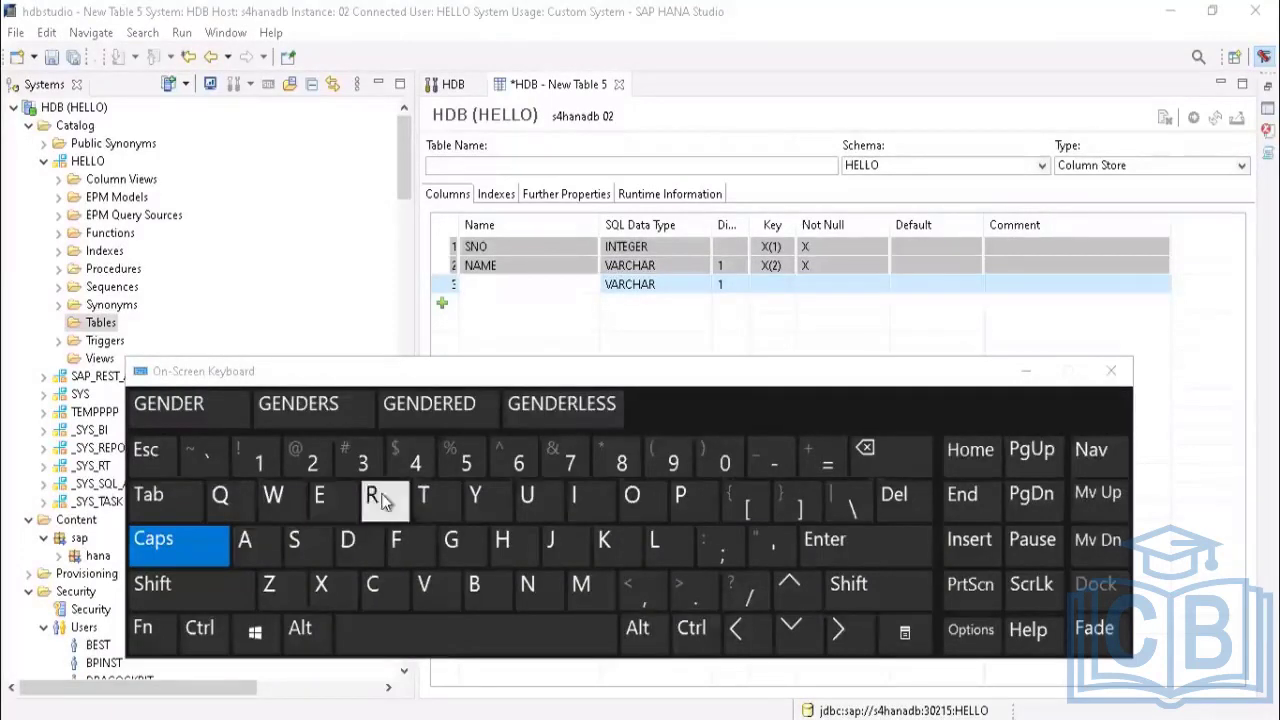
pyautogui.click(378, 492)
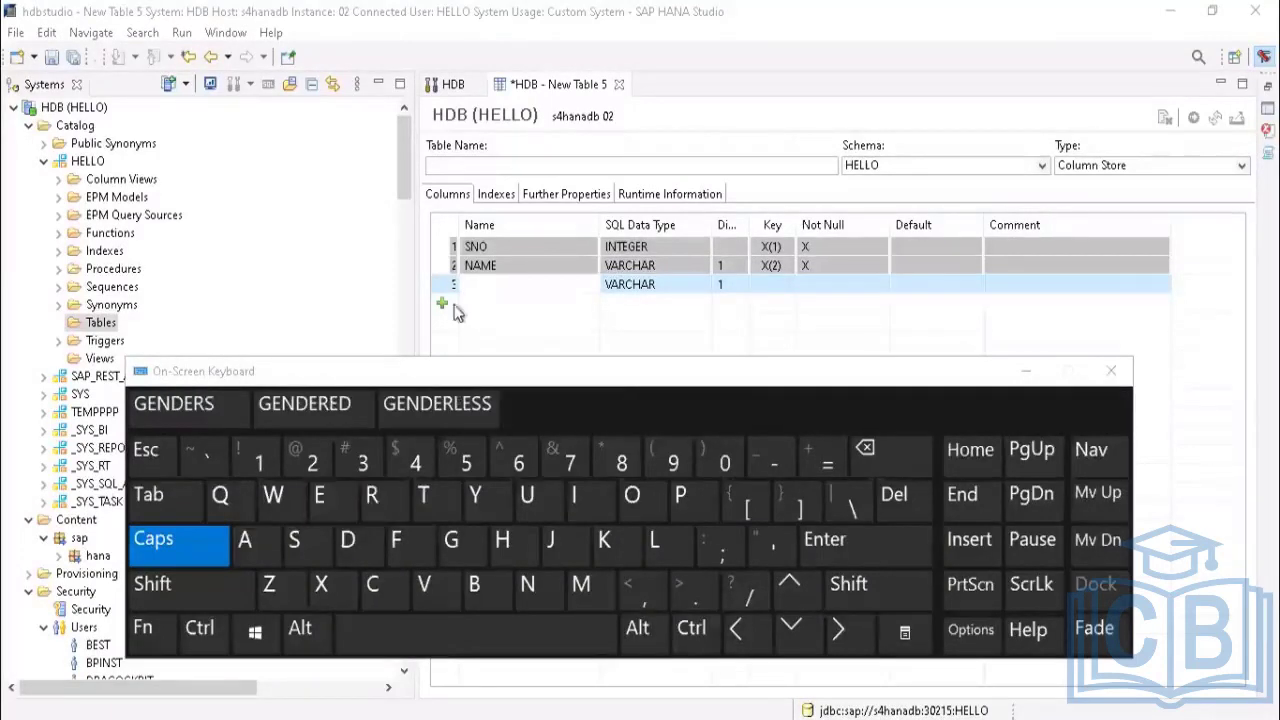
pyautogui.click(1026, 372)
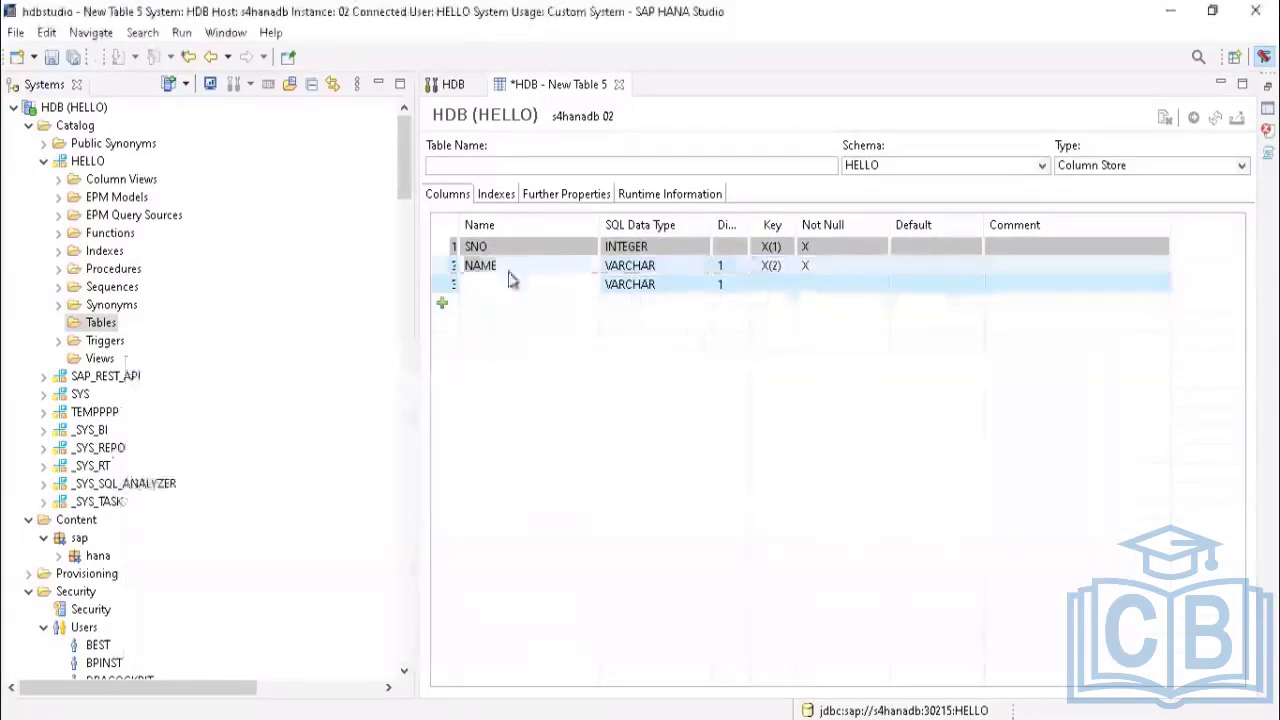
# Step: Set the NAME column's dimension to 10, putting the on-screen keyboard out of the way
pyautogui.click(508, 266)
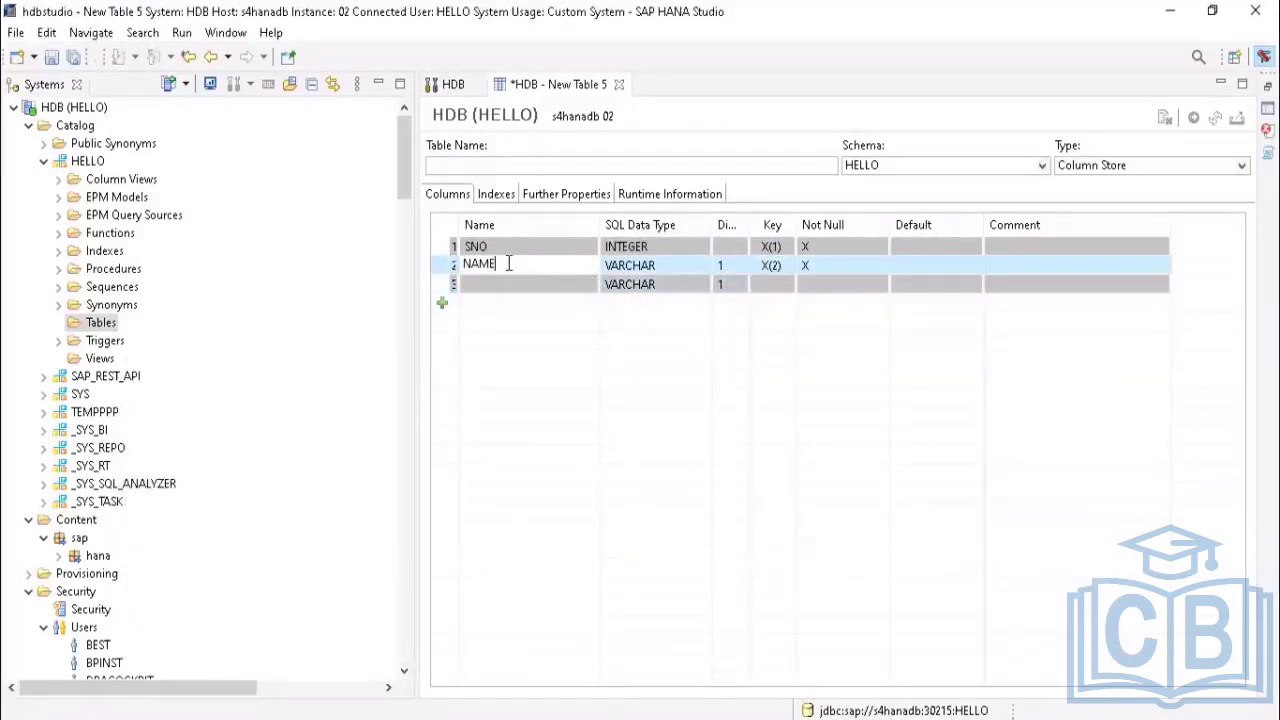
pyautogui.click(733, 268)
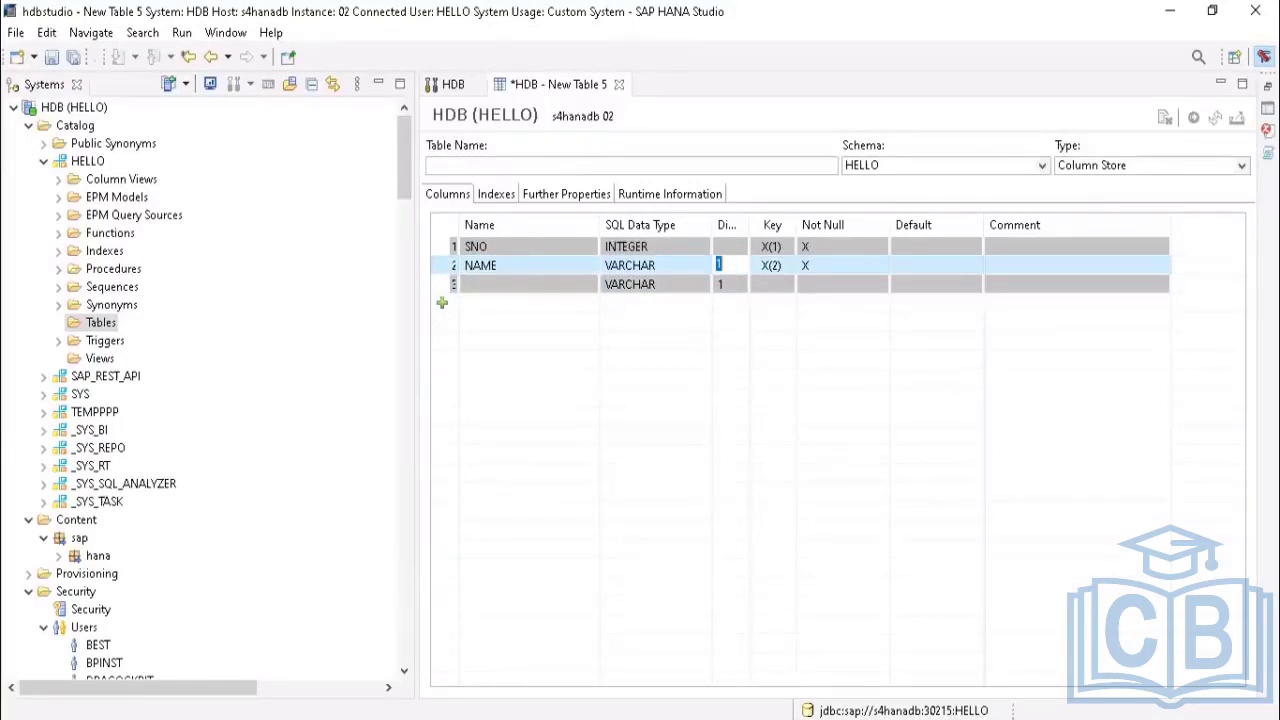
pyautogui.click(870, 718)
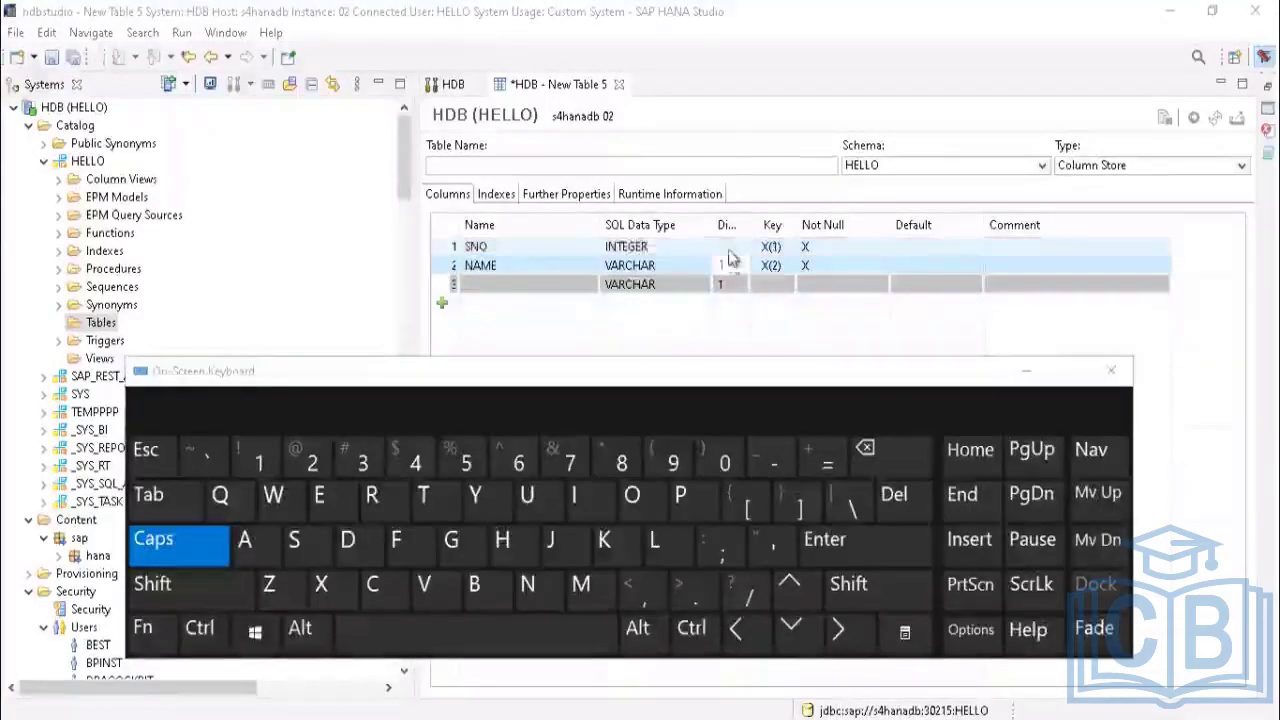
pyautogui.click(731, 265)
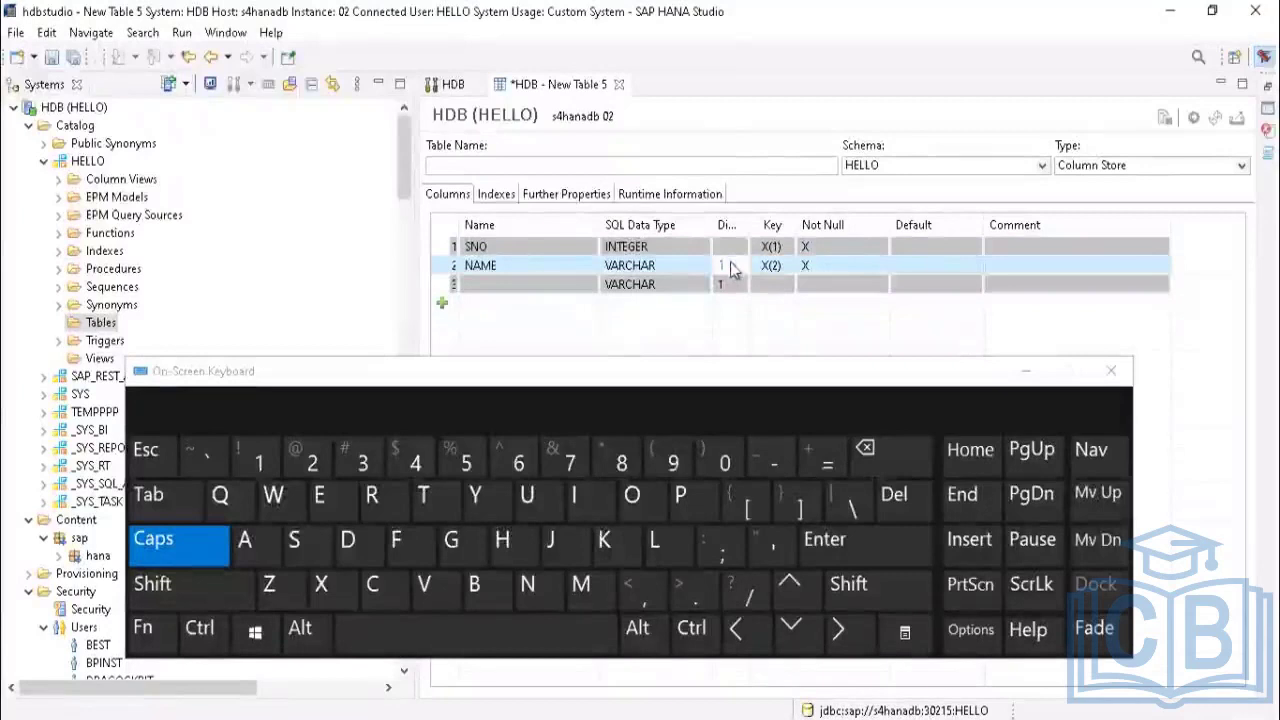
pyautogui.click(868, 458)
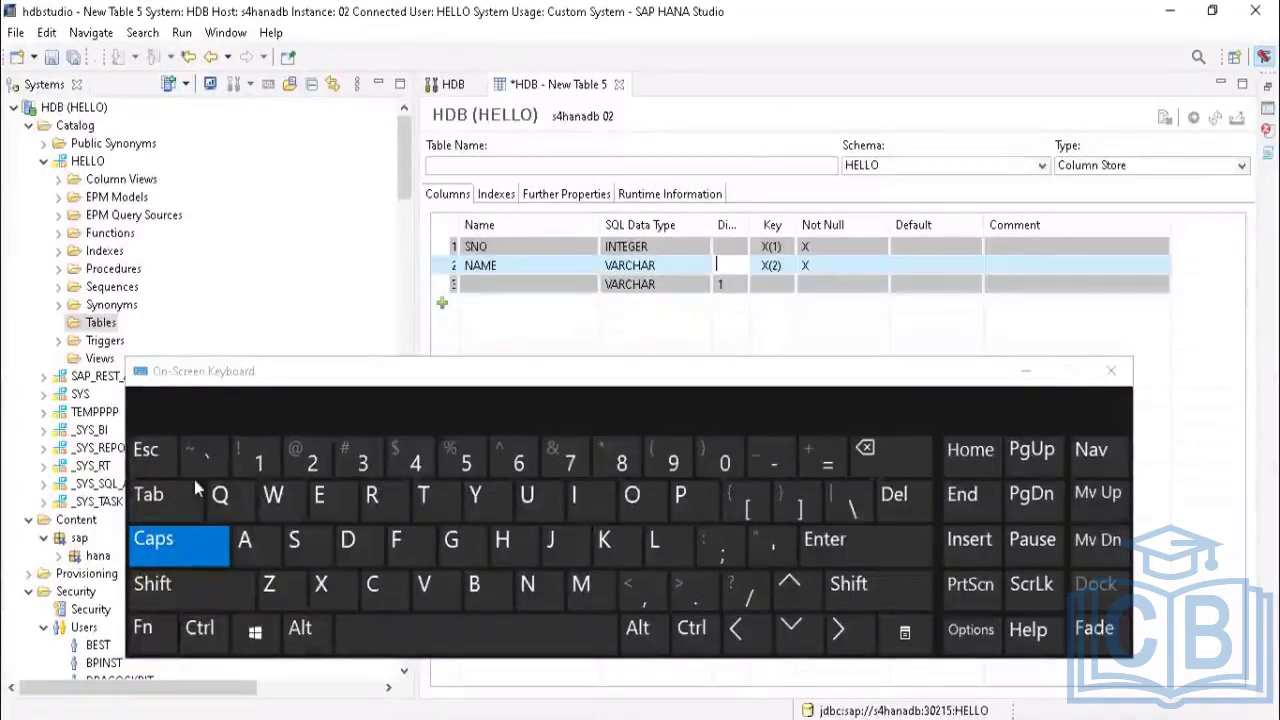
pyautogui.click(256, 458)
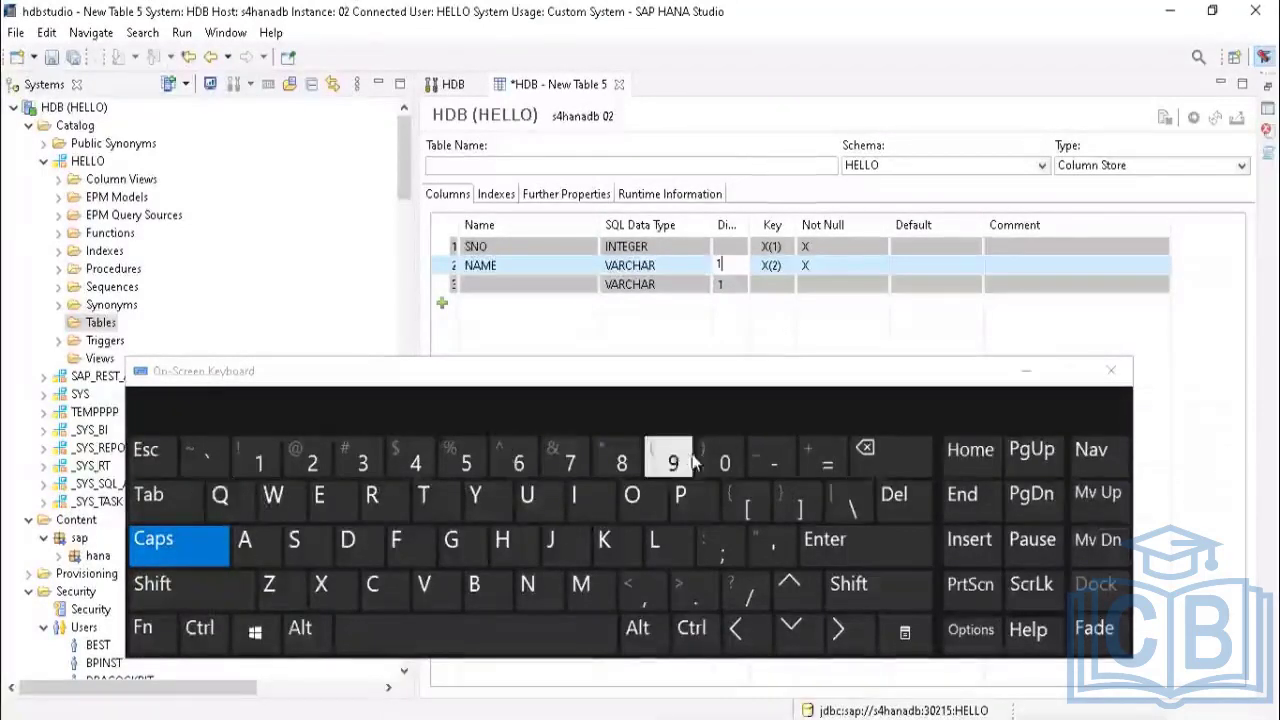
pyautogui.click(719, 456)
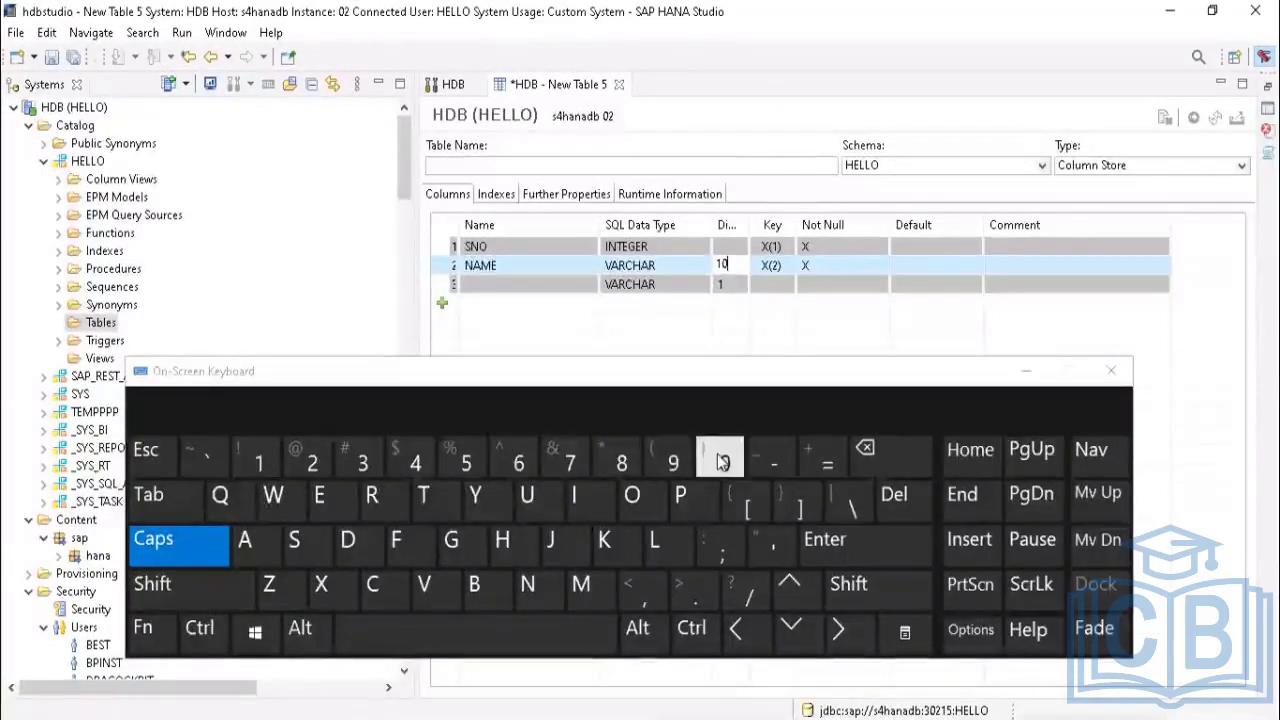
pyautogui.click(1024, 371)
pyautogui.click(652, 284)
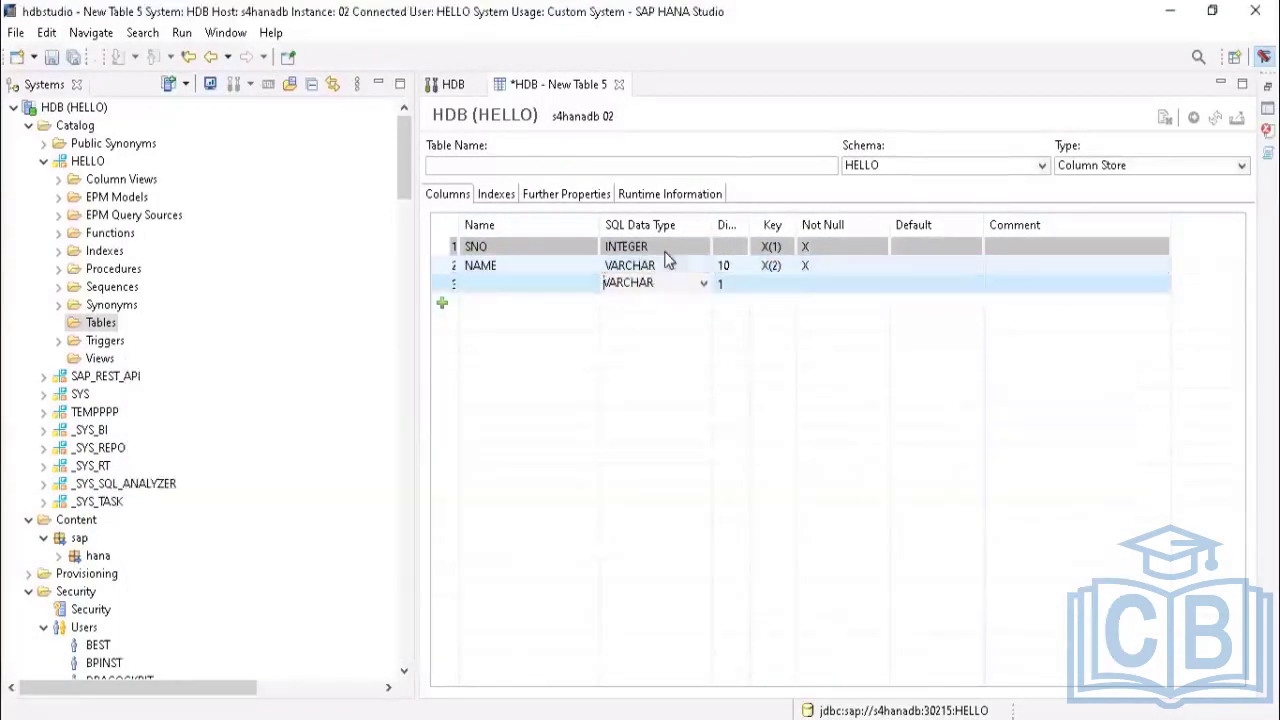
pyautogui.click(725, 248)
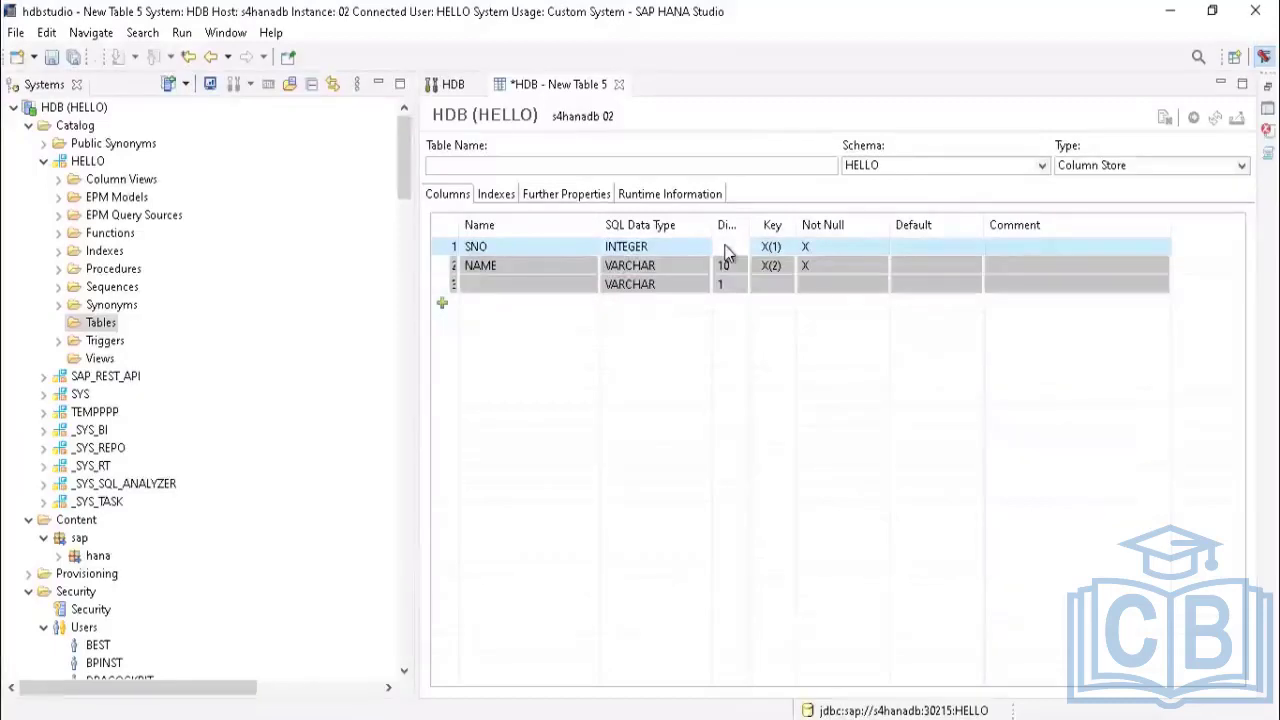
# Step: Name the table's third column GENDER
pyautogui.click(482, 282)
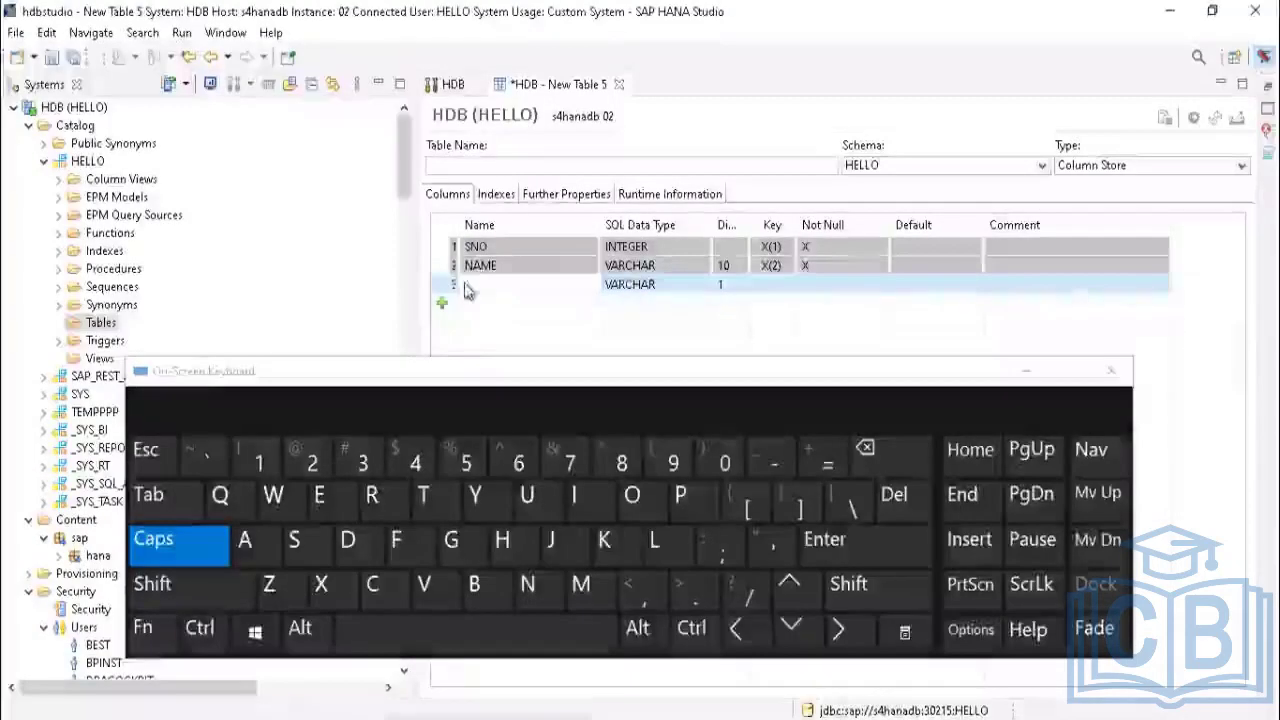
pyautogui.click(451, 539)
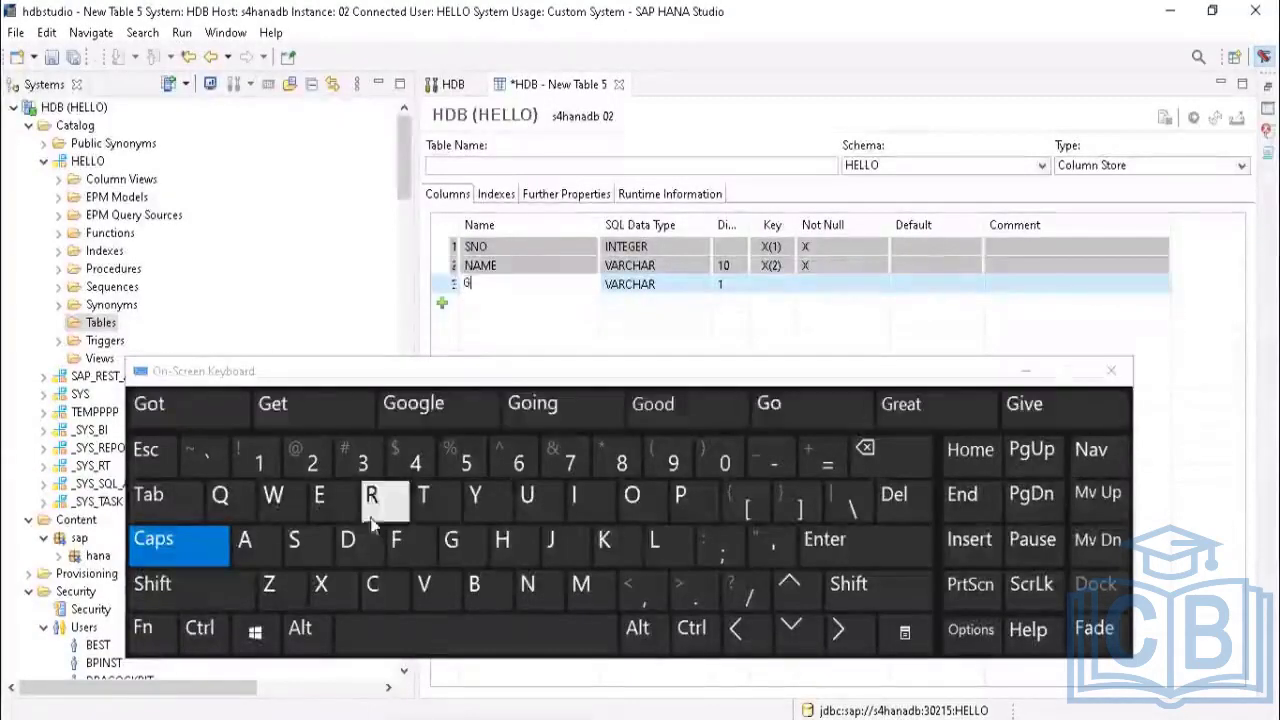
pyautogui.click(340, 500)
pyautogui.click(529, 586)
pyautogui.click(350, 536)
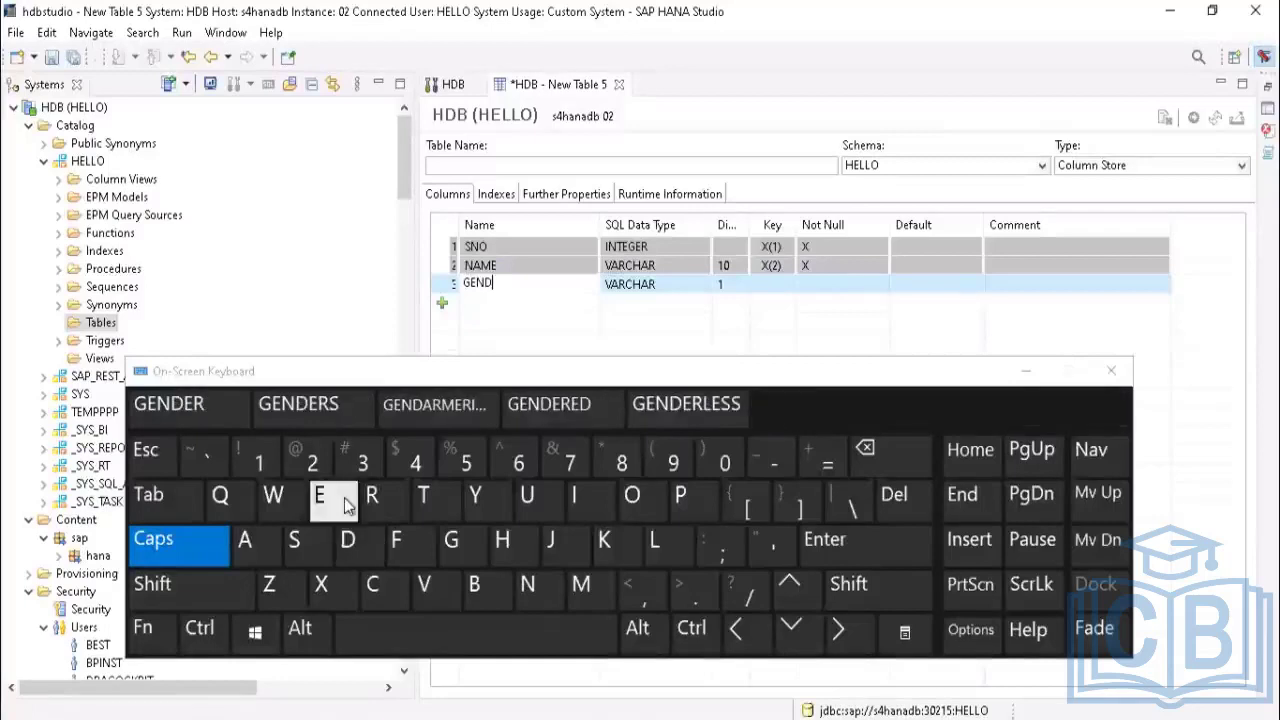
pyautogui.click(340, 495)
pyautogui.click(398, 503)
# Step: Set the GENDER column's dimension to 1 and make it a Not Null key column
pyautogui.click(742, 289)
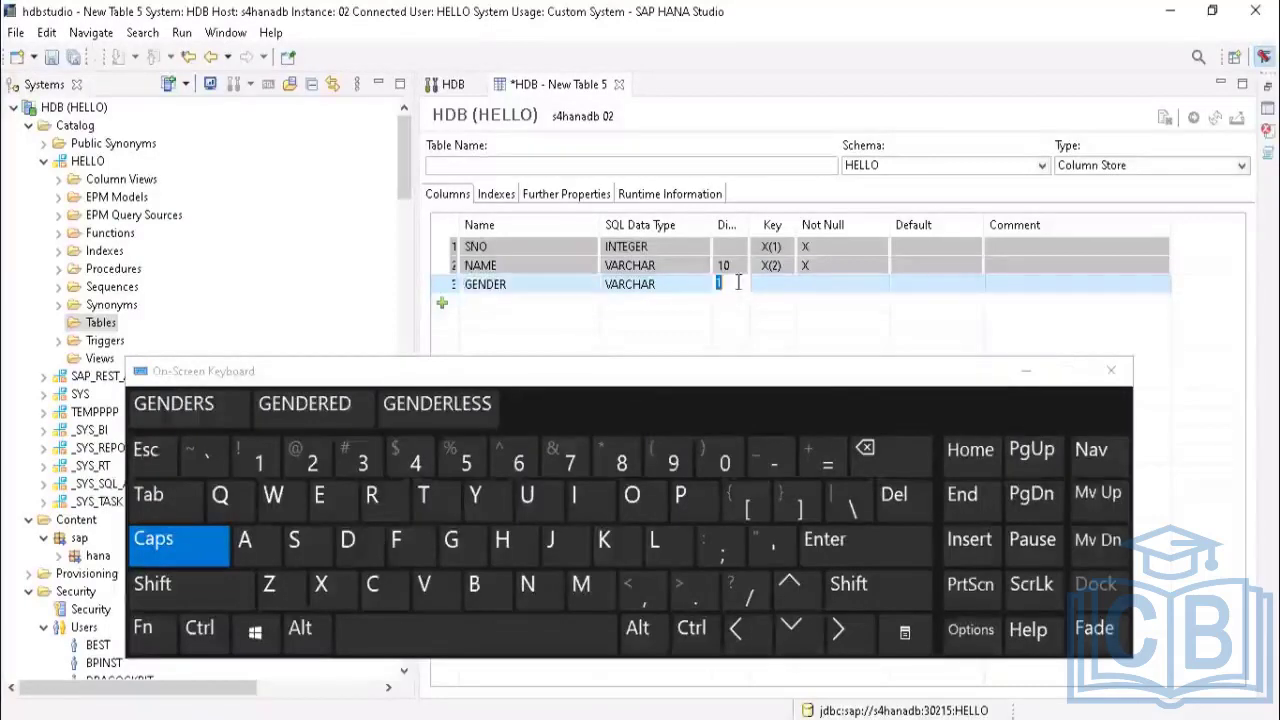
pyautogui.click(864, 450)
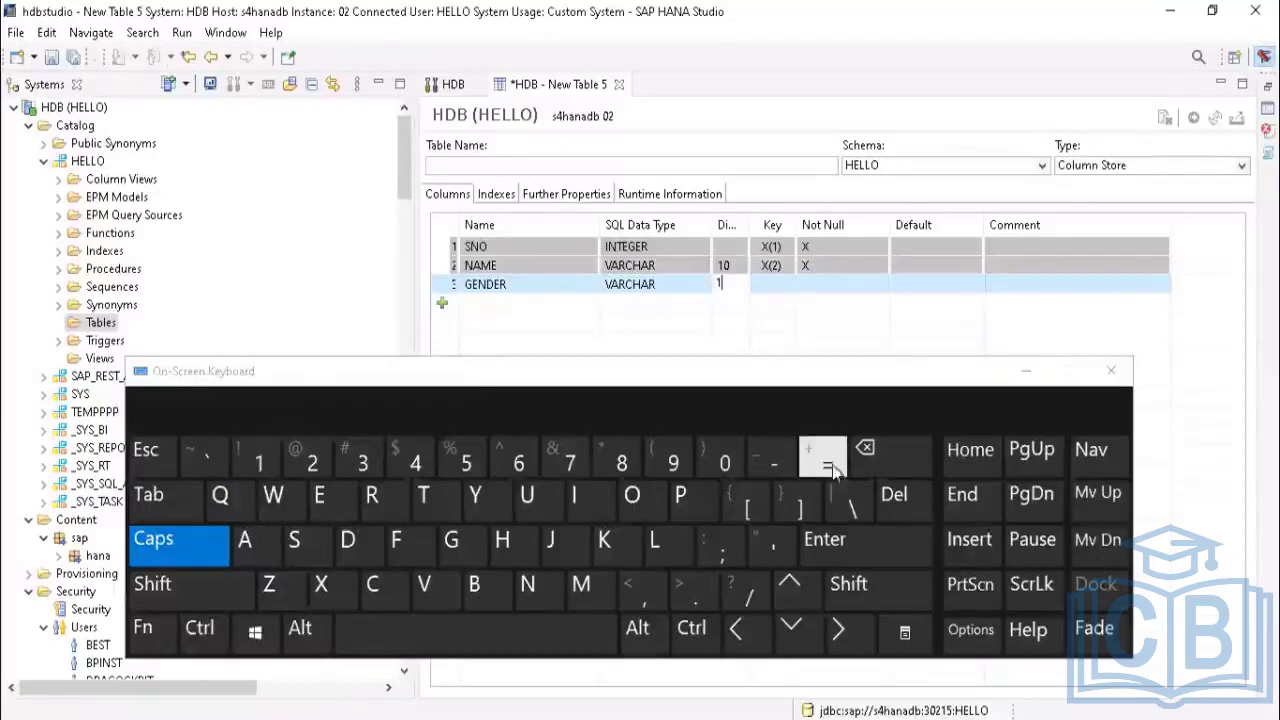
pyautogui.click(1025, 377)
pyautogui.click(775, 283)
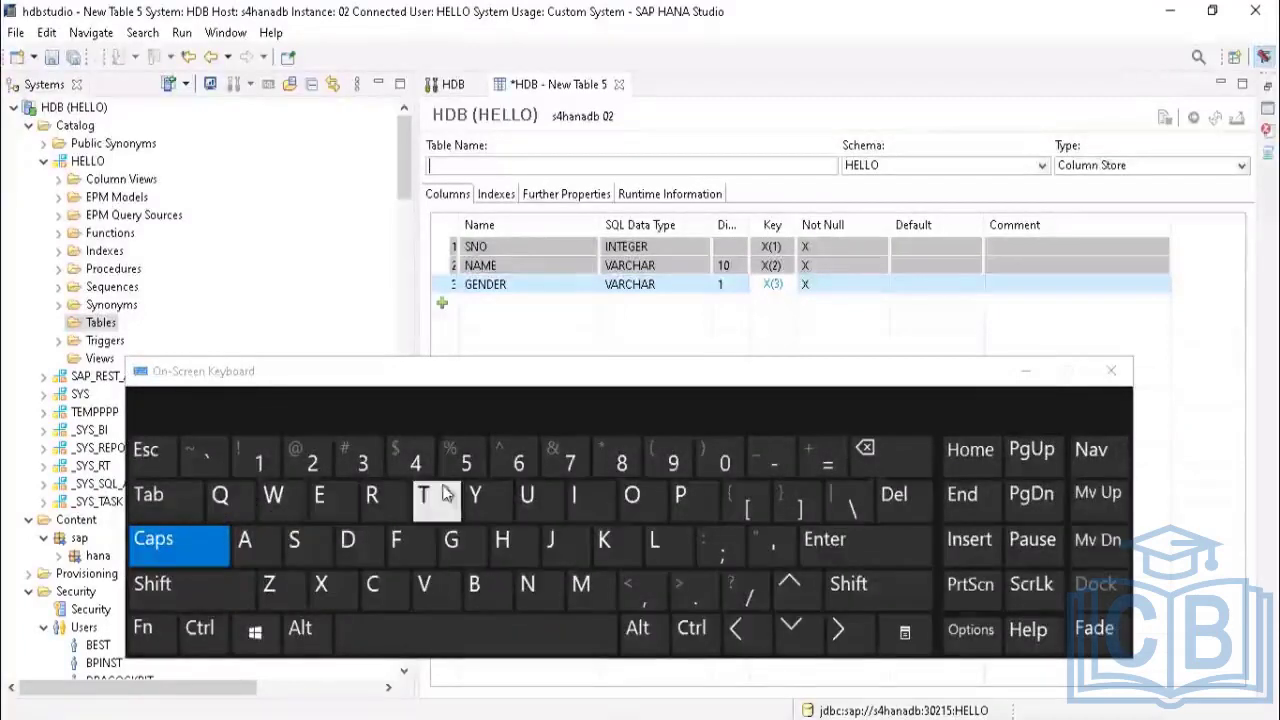
# Step: Name the new table PRACTICE without a trailing space and create it in the HELLO schema
pyautogui.click(688, 498)
pyautogui.click(373, 496)
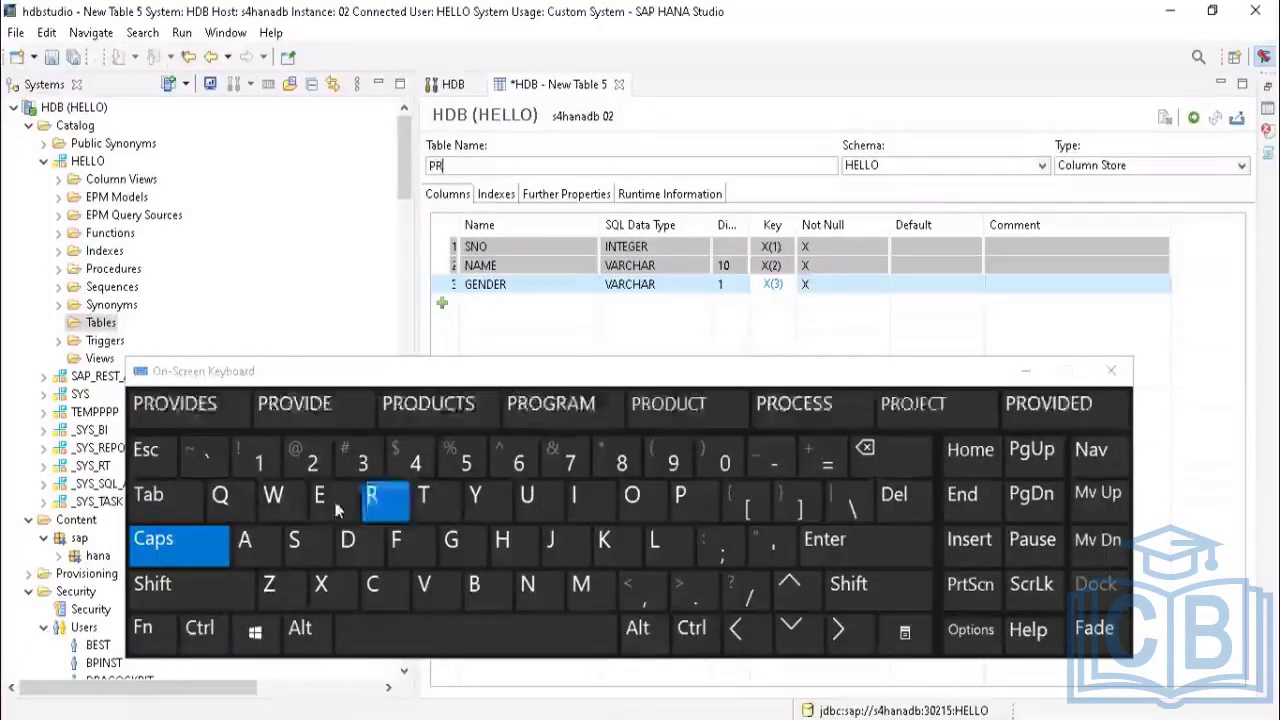
pyautogui.click(247, 542)
pyautogui.click(372, 584)
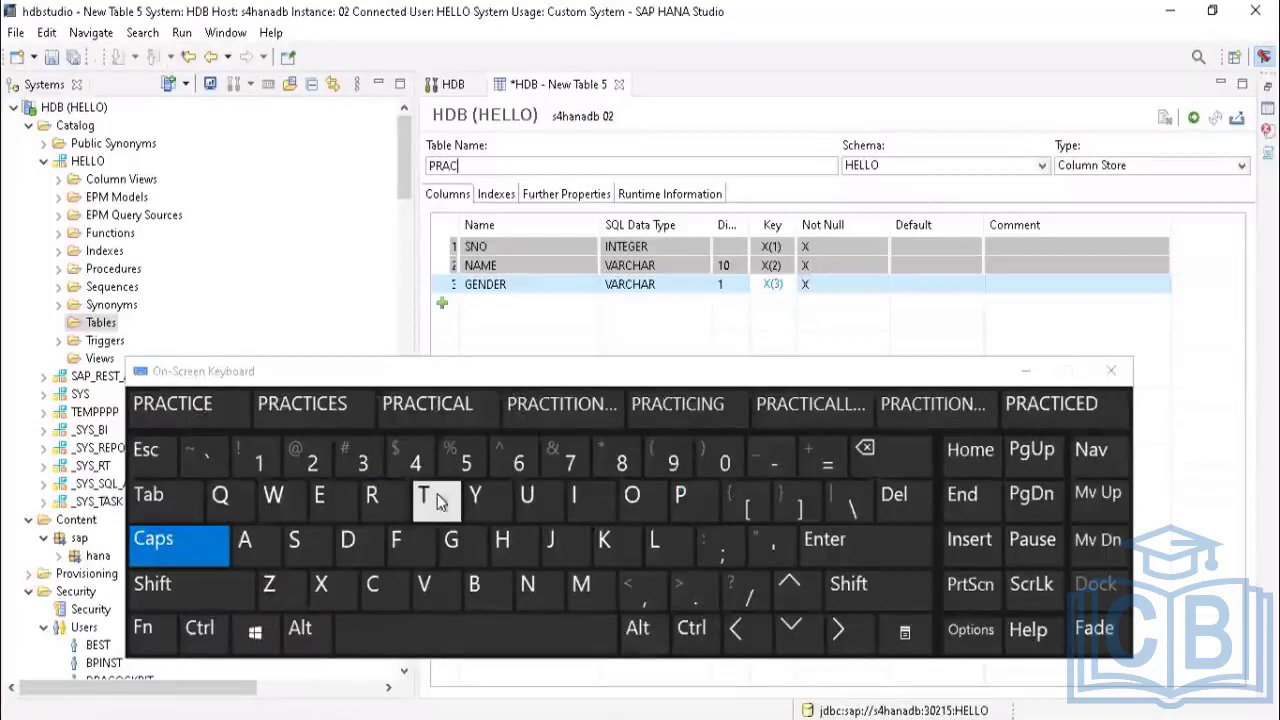
pyautogui.click(423, 495)
pyautogui.click(172, 403)
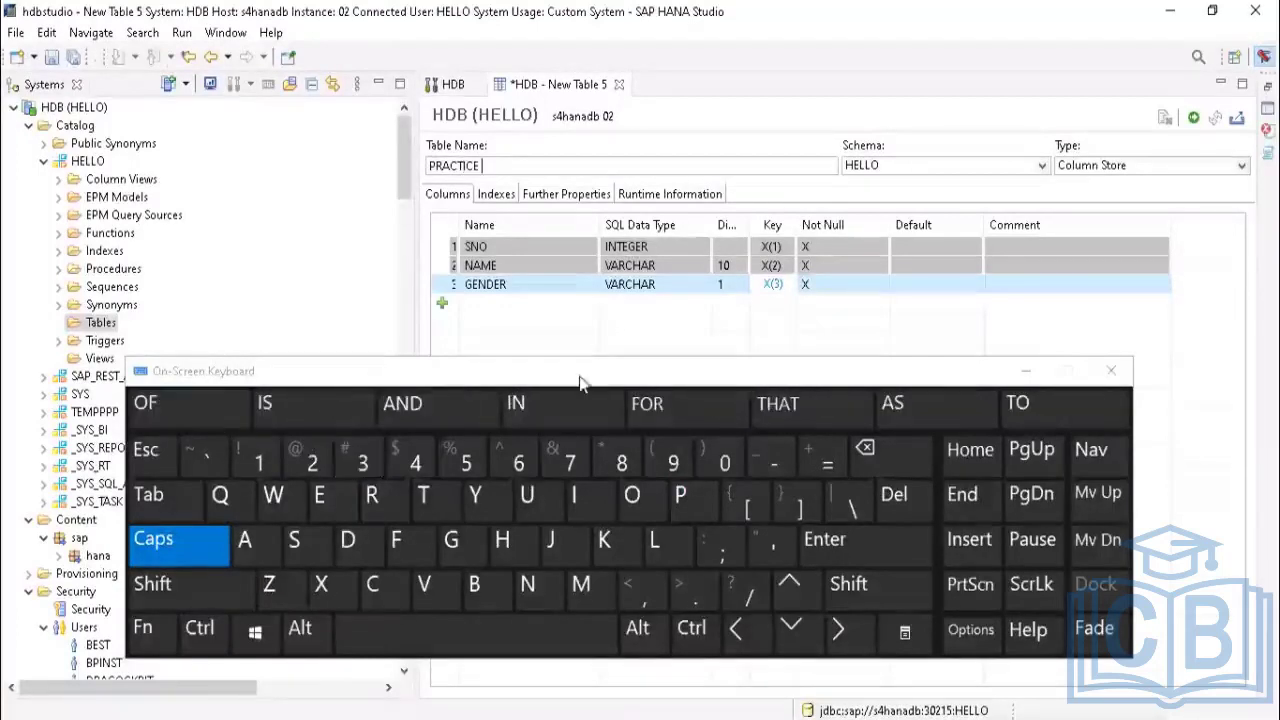
pyautogui.click(893, 457)
pyautogui.click(1194, 120)
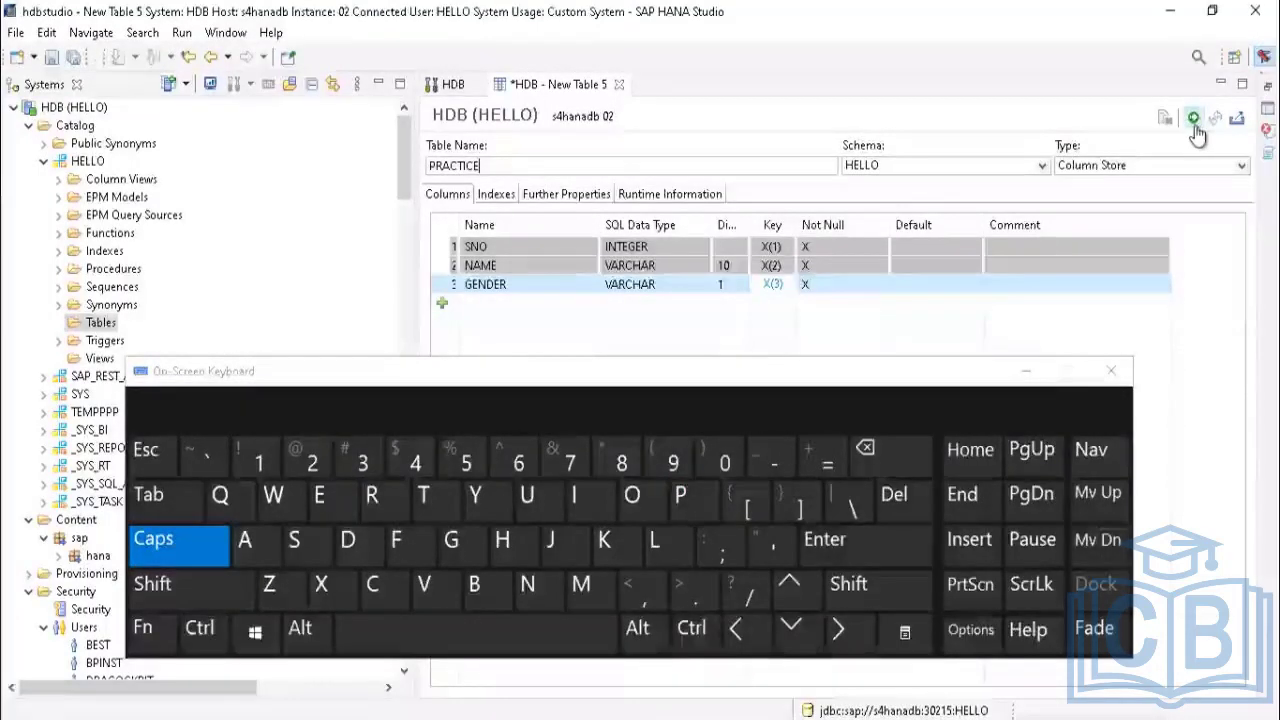
pyautogui.click(1026, 376)
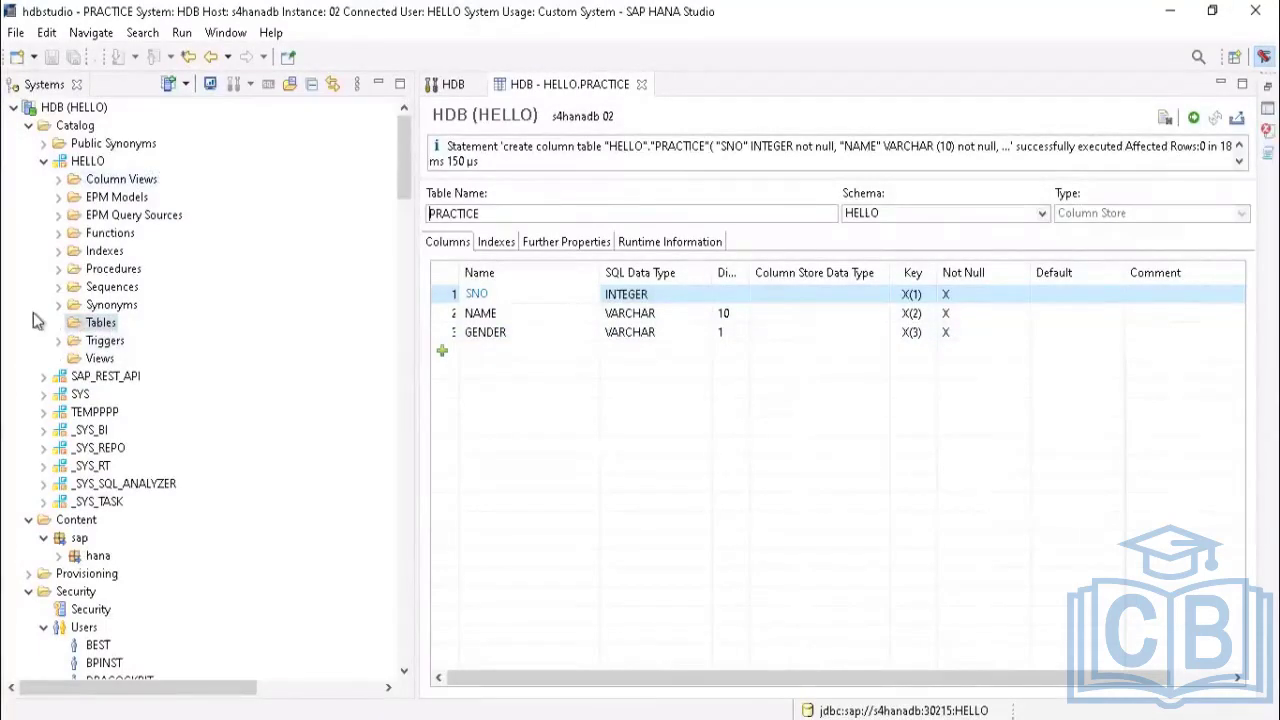
# Step: Refresh the HELLO schema's Tables folder and expand it to list its tables
pyautogui.rightClick(110, 325)
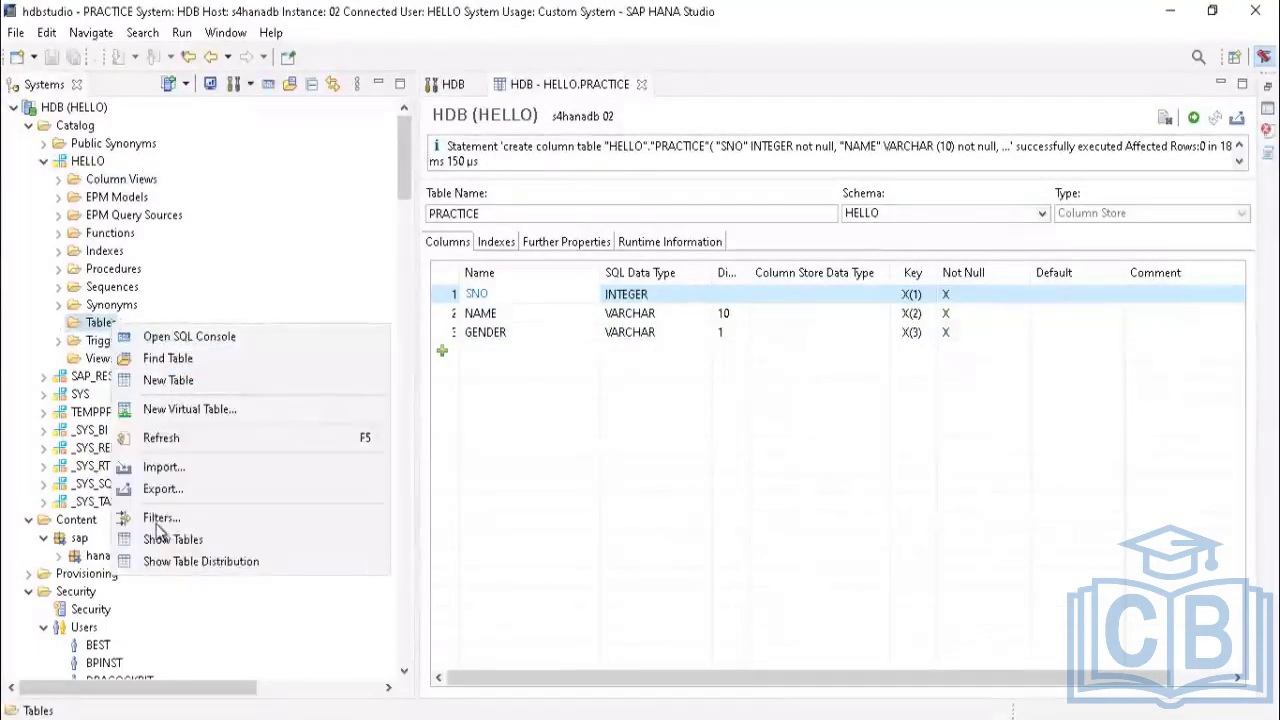
pyautogui.click(162, 437)
pyautogui.doubleClick(102, 324)
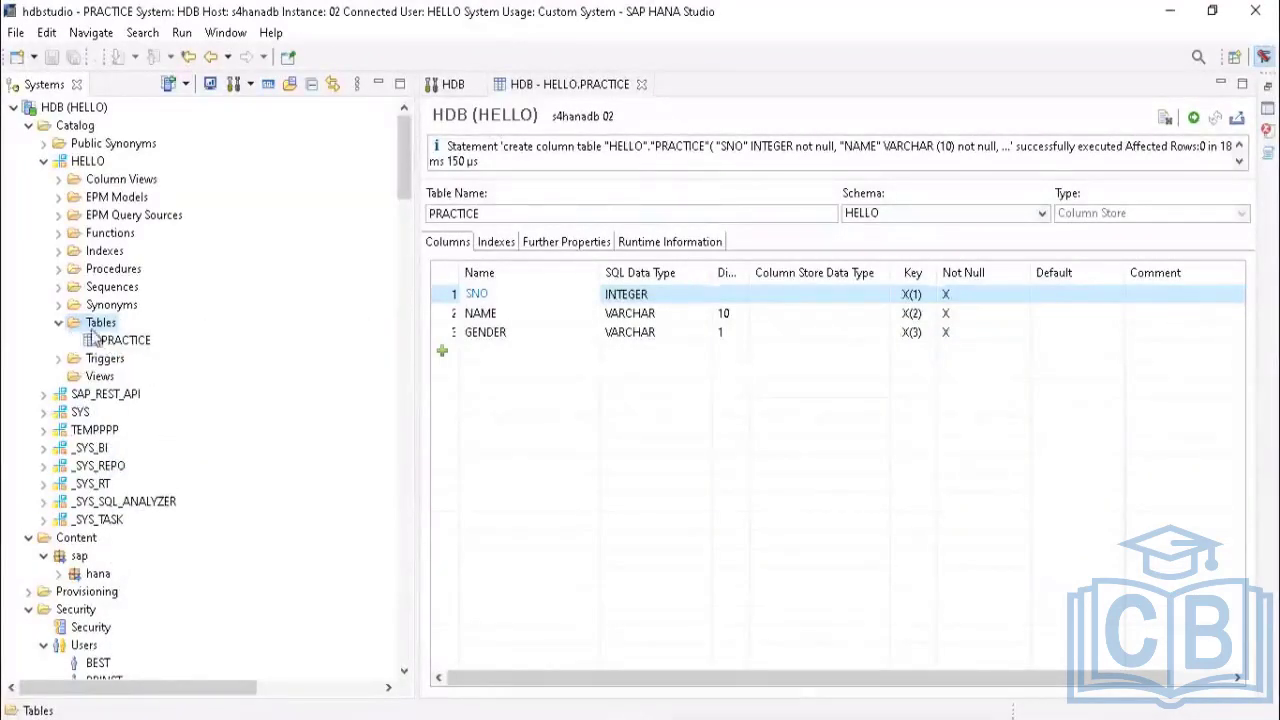
# Step: Open the definition of the PRACTICE table from the HELLO schema
pyautogui.rightClick(125, 342)
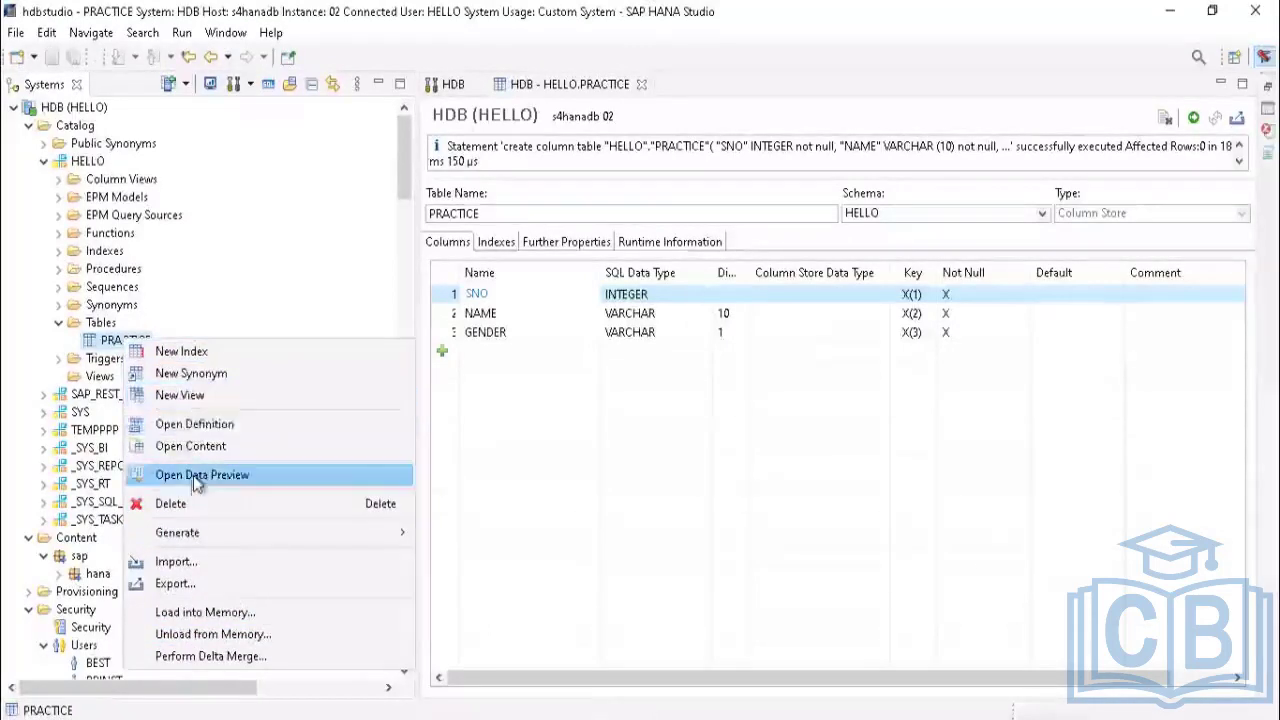
pyautogui.click(104, 345)
pyautogui.doubleClick(125, 340)
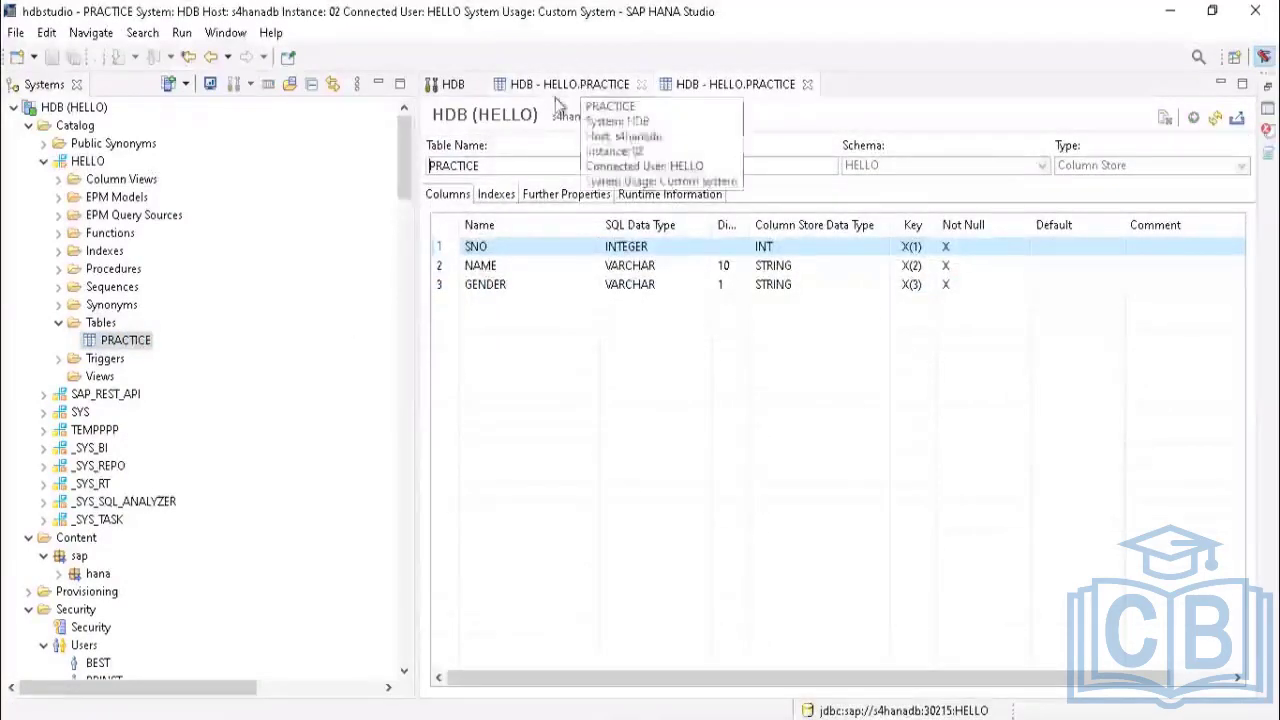
pyautogui.rightClick(104, 346)
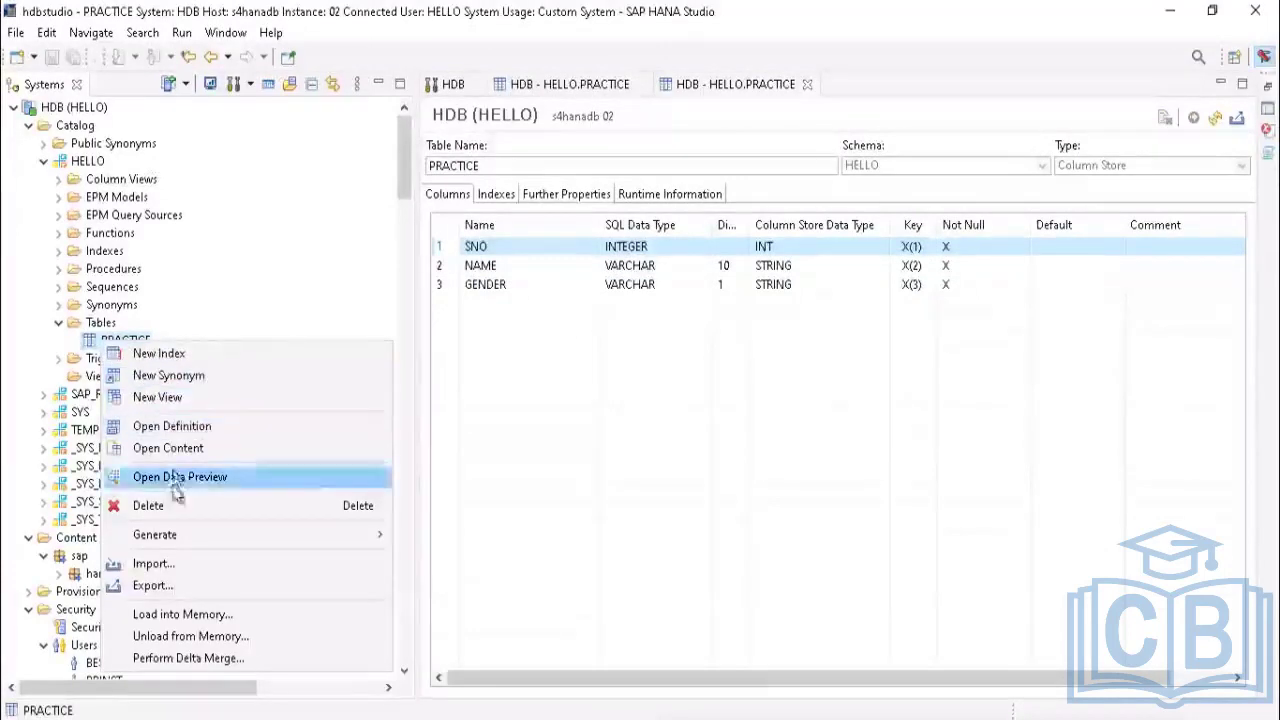
pyautogui.click(138, 342)
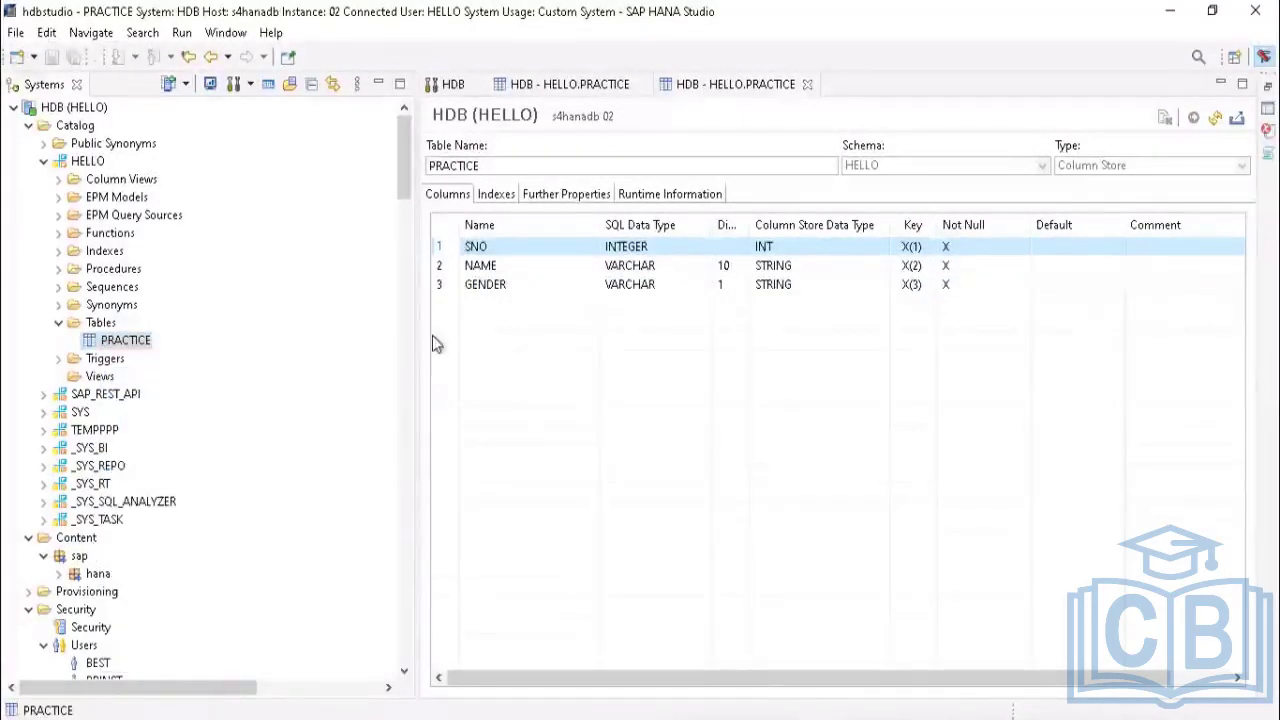
# Step: Generate an insert statement for the PRACTICE table in a new SQL console
pyautogui.rightClick(112, 345)
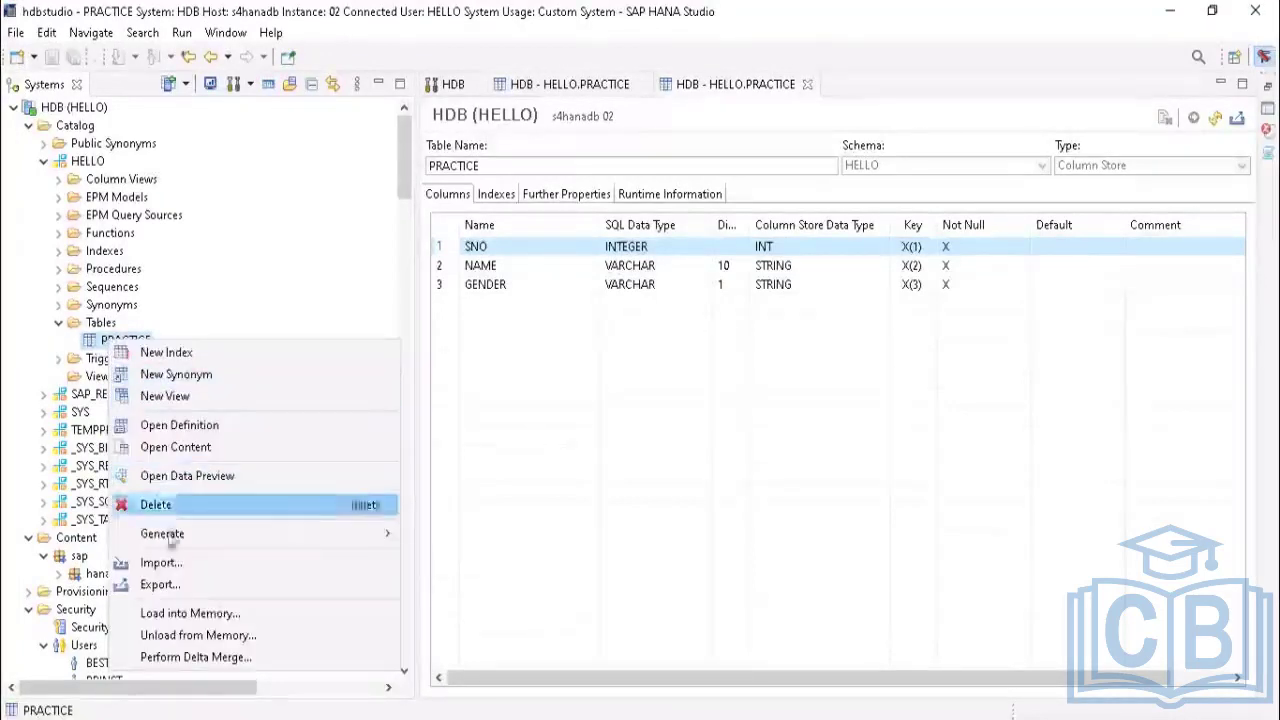
pyautogui.moveTo(163, 535)
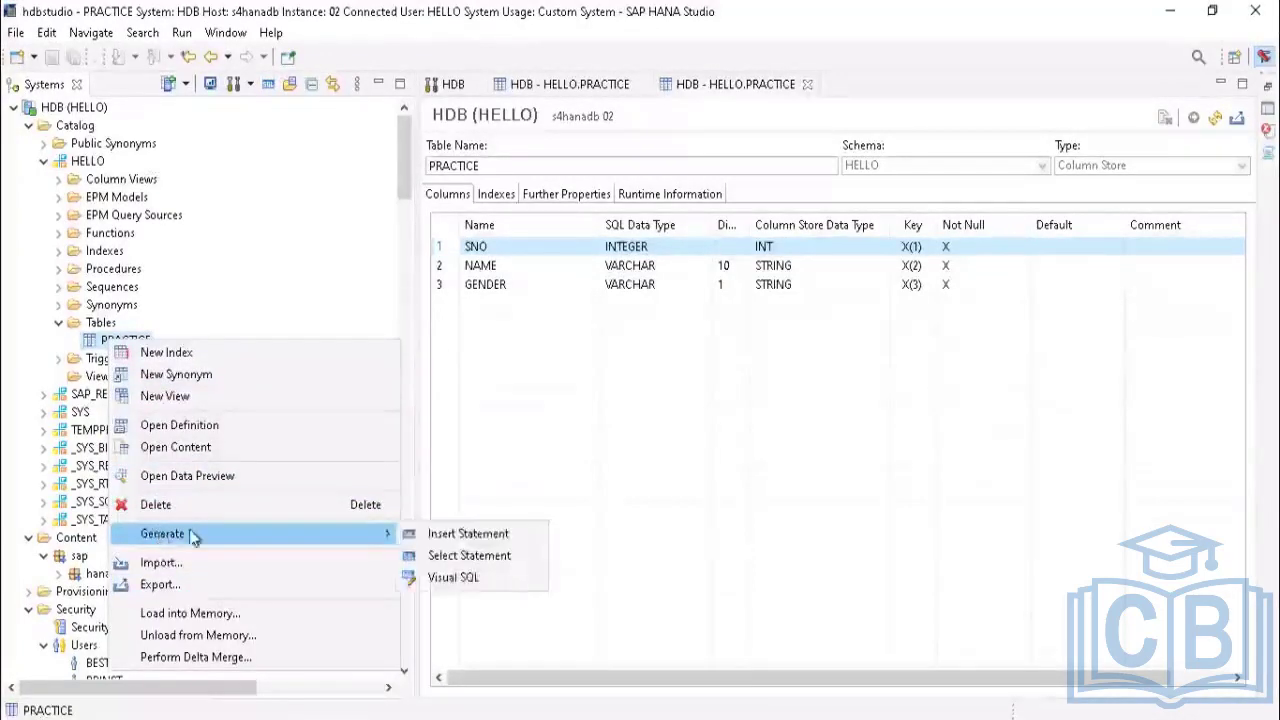
pyautogui.click(440, 534)
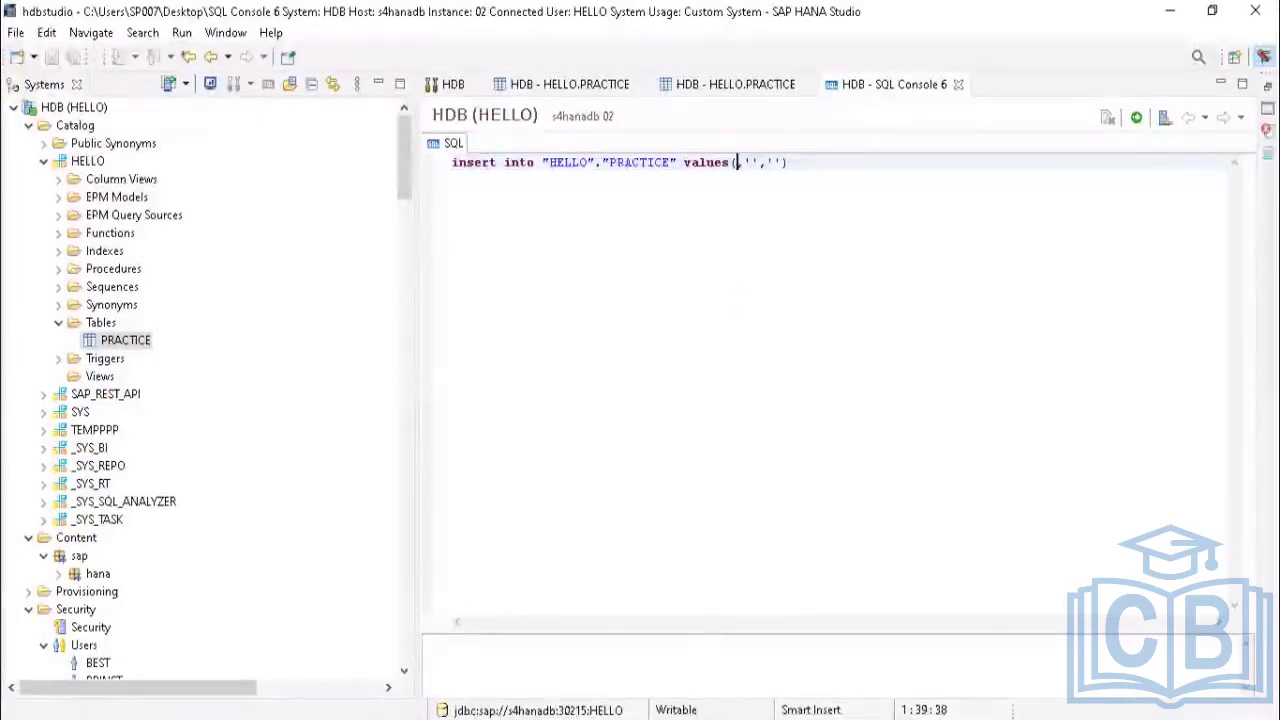
# Step: Fill in the insert statement with SNO value 1 and the first person's name in capitals
pyautogui.click(623, 712)
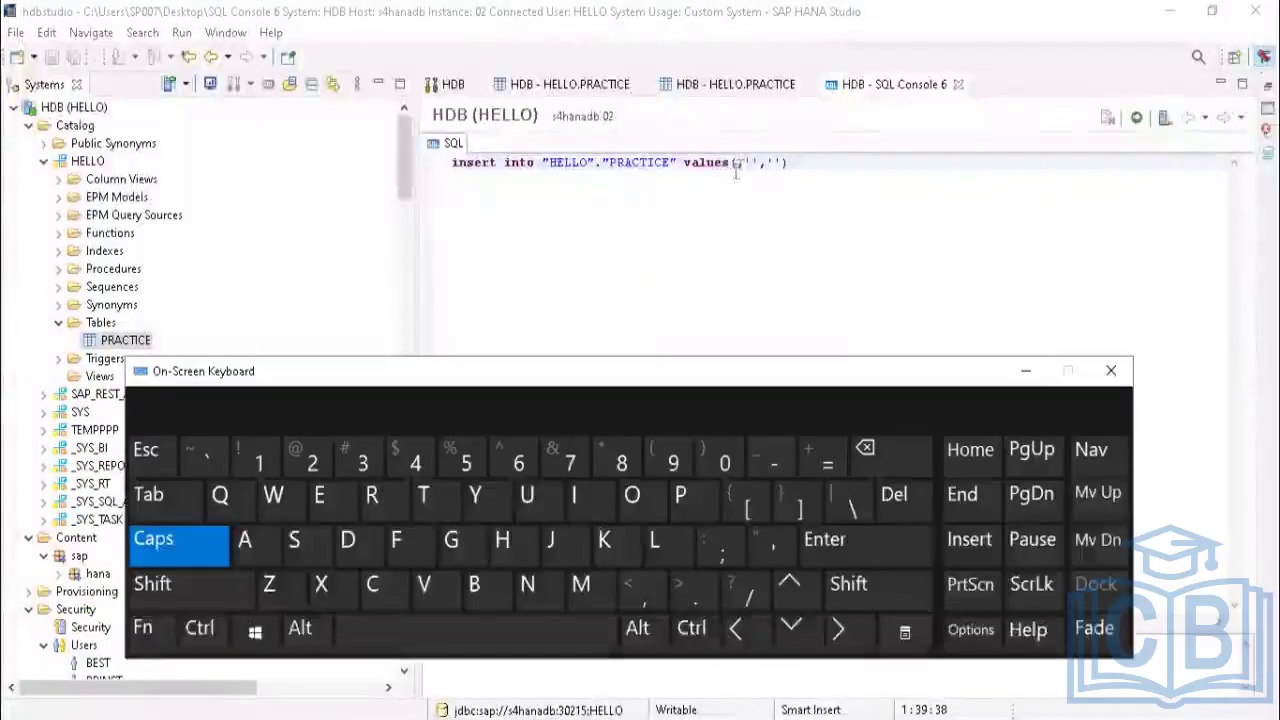
pyautogui.click(736, 166)
pyautogui.click(258, 458)
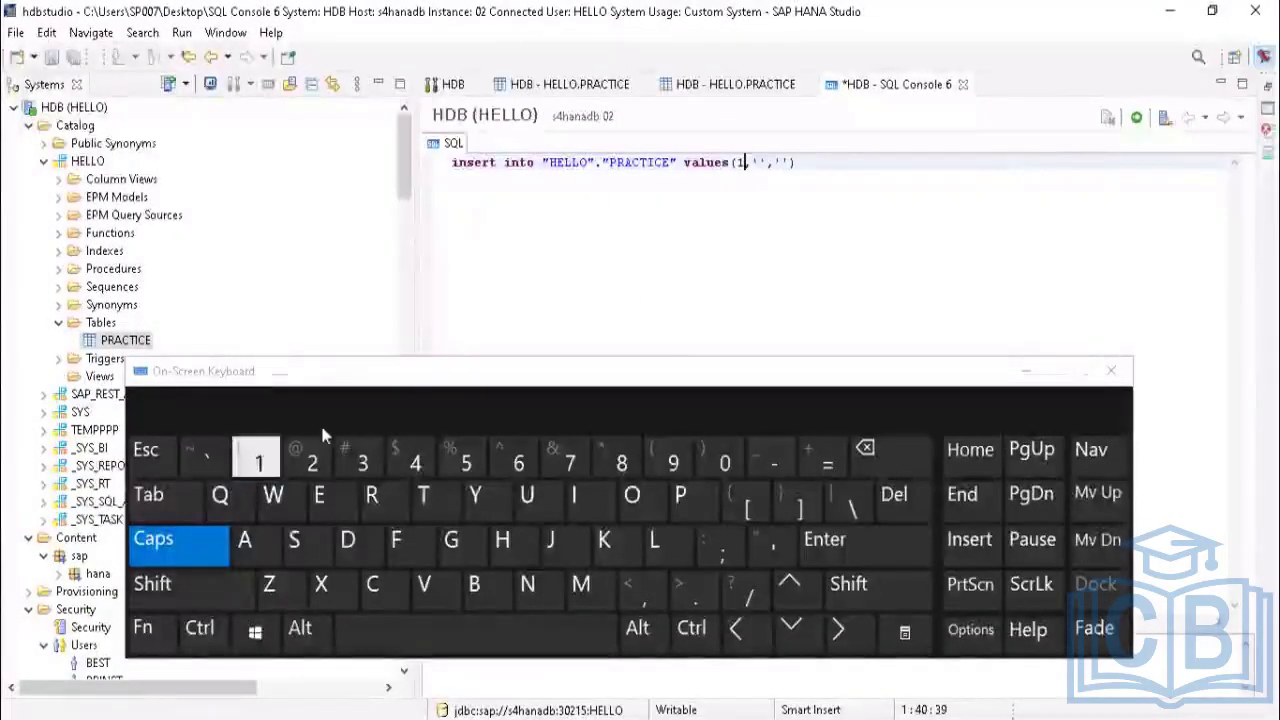
pyautogui.click(759, 162)
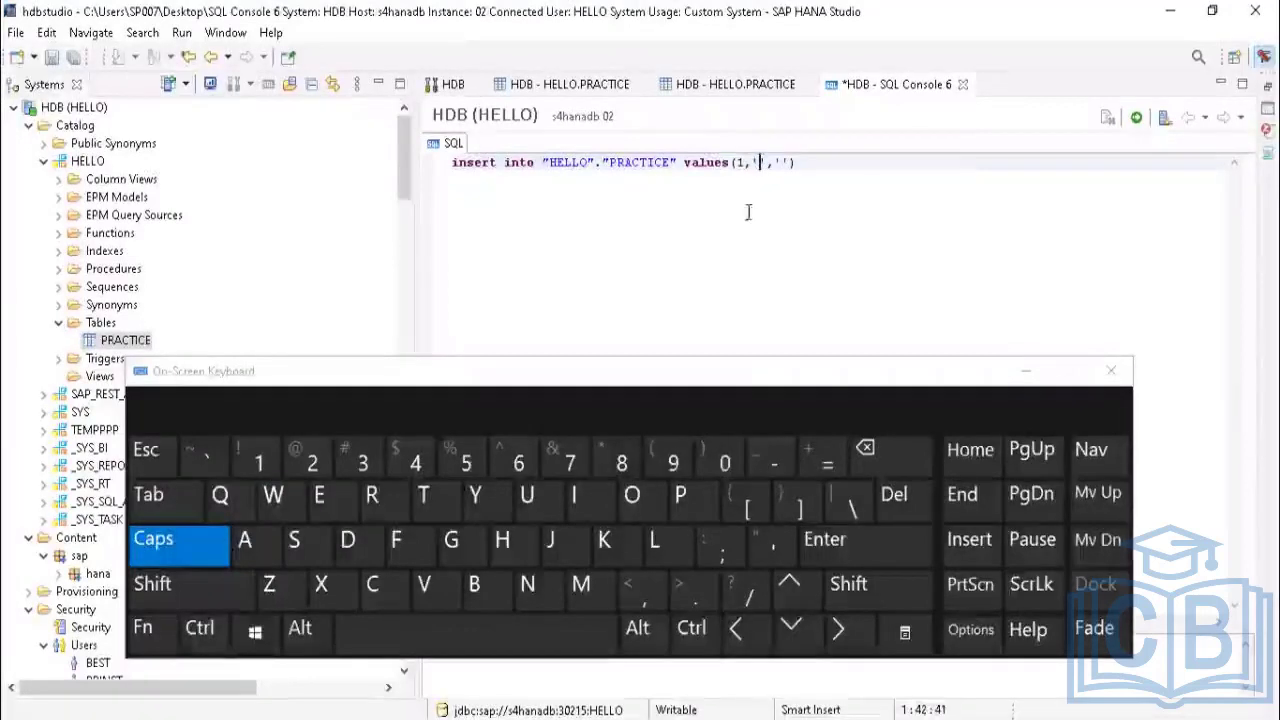
pyautogui.click(540, 590)
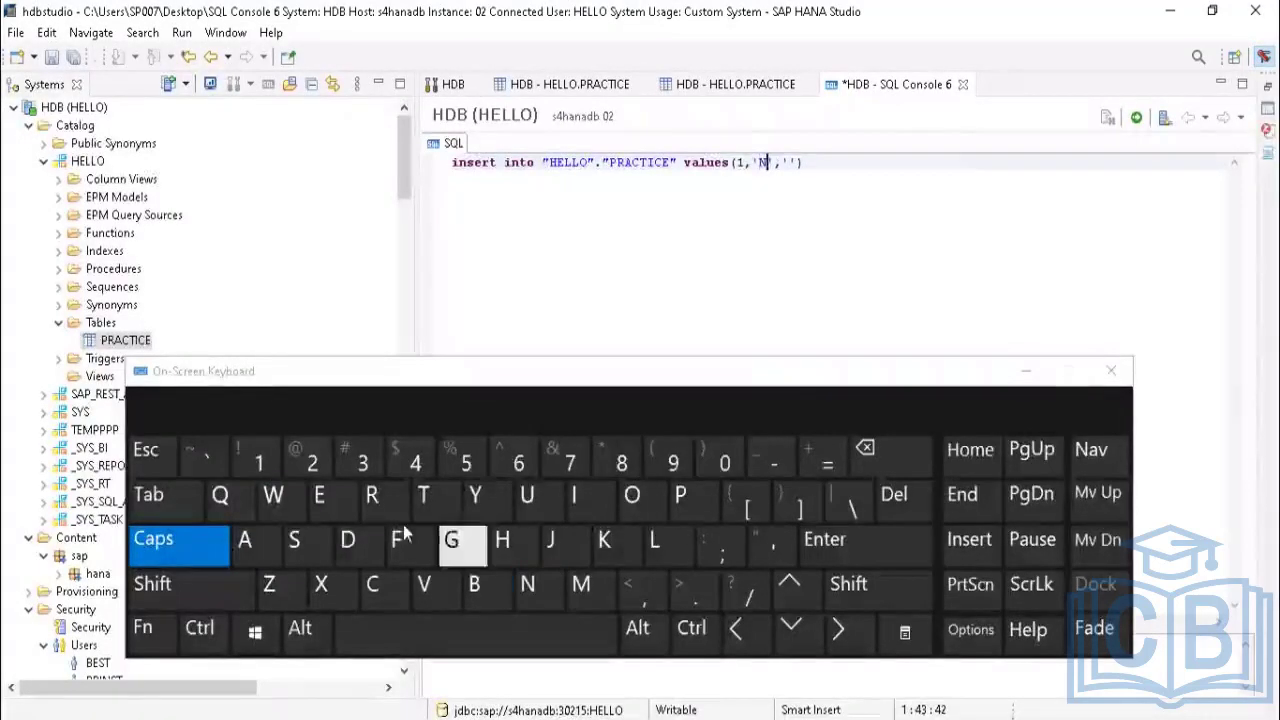
pyautogui.click(319, 496)
pyautogui.click(654, 540)
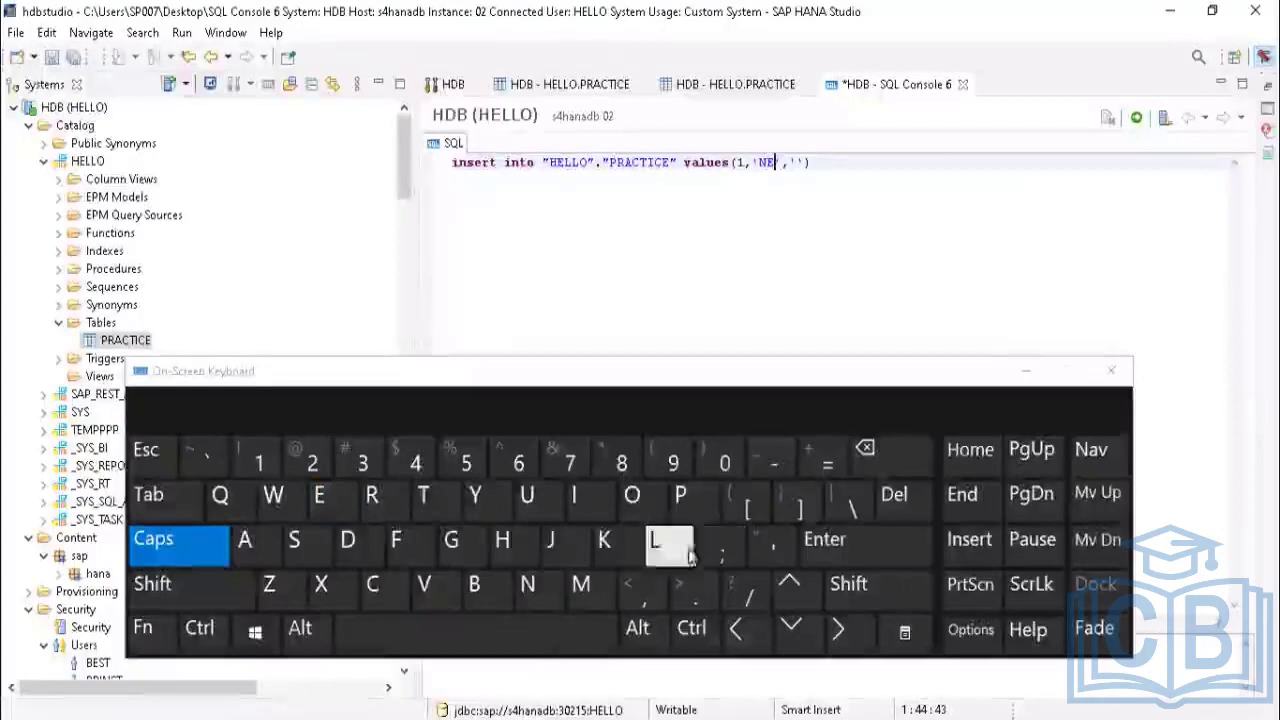
pyautogui.click(487, 607)
pyautogui.click(578, 494)
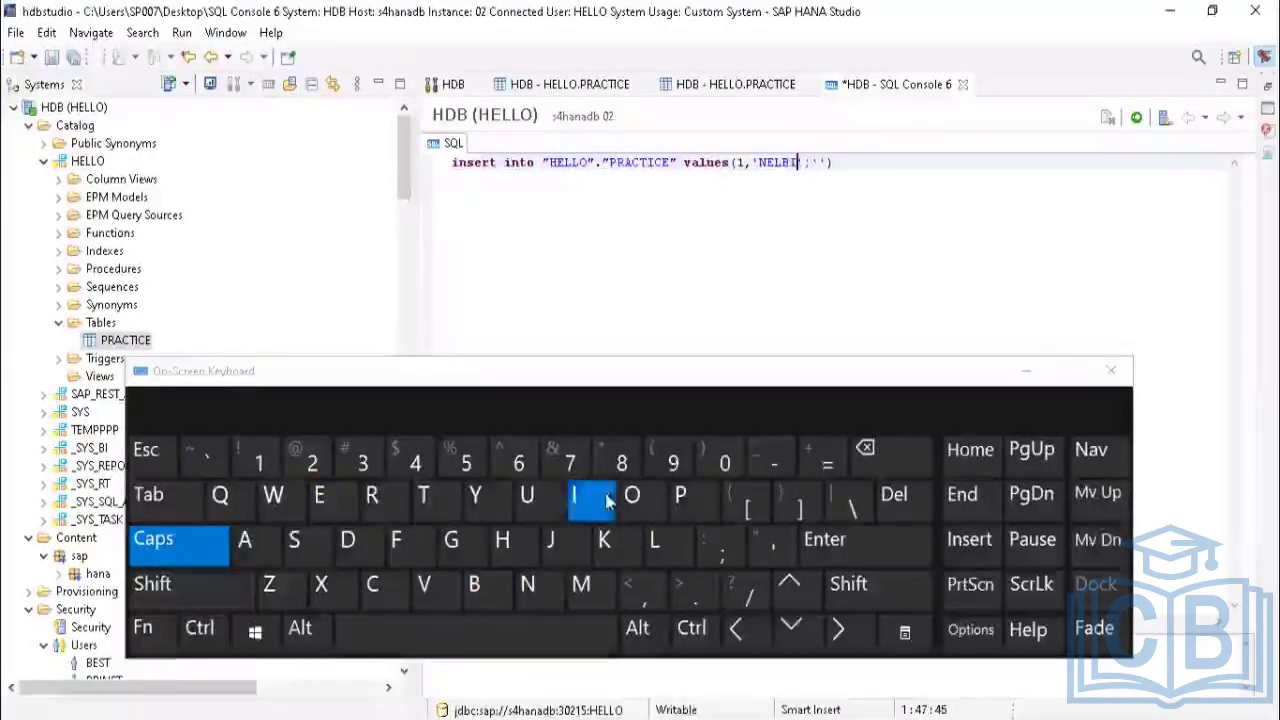
pyautogui.click(330, 494)
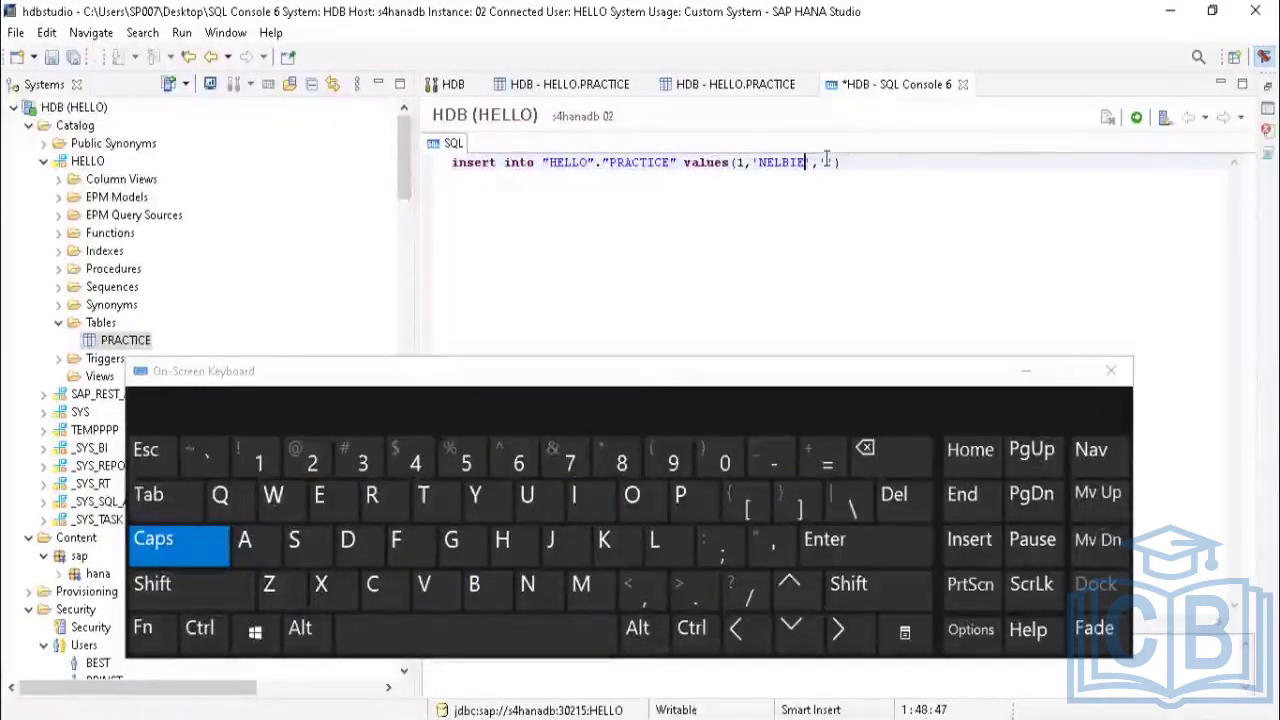
# Step: Set the insert statement's gender value to 'M' and execute it
pyautogui.click(584, 587)
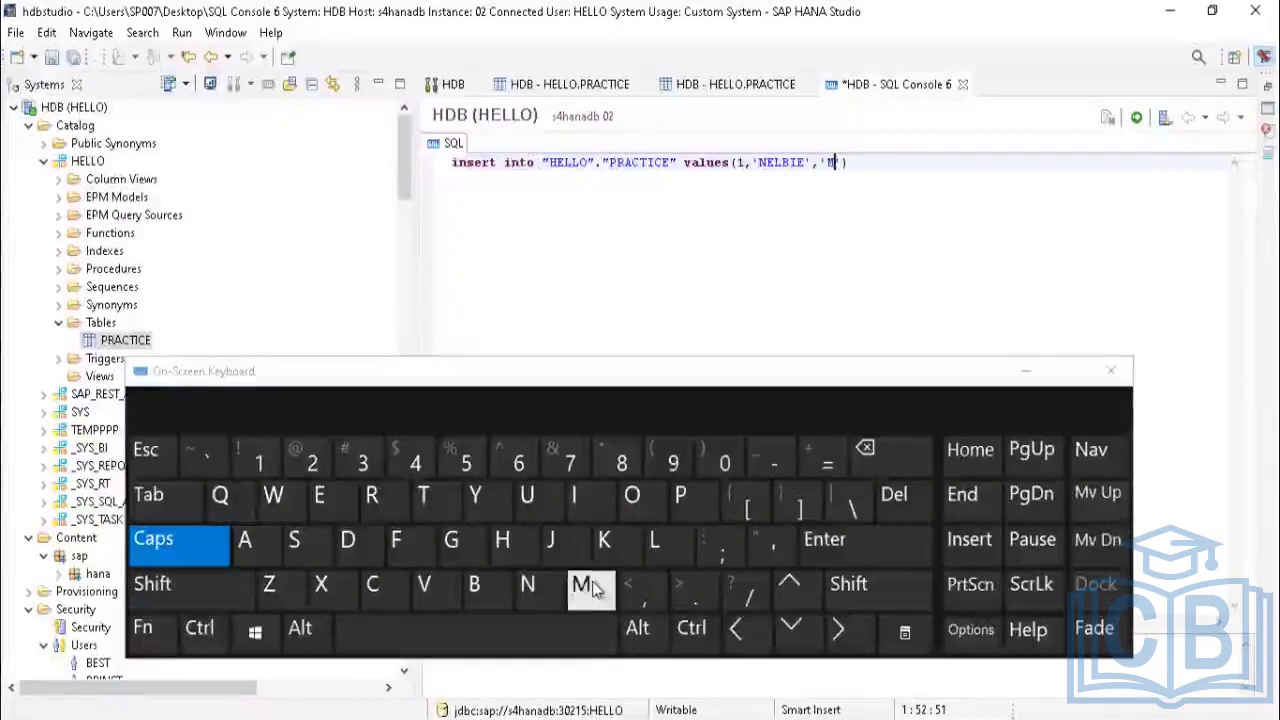
pyautogui.click(1135, 122)
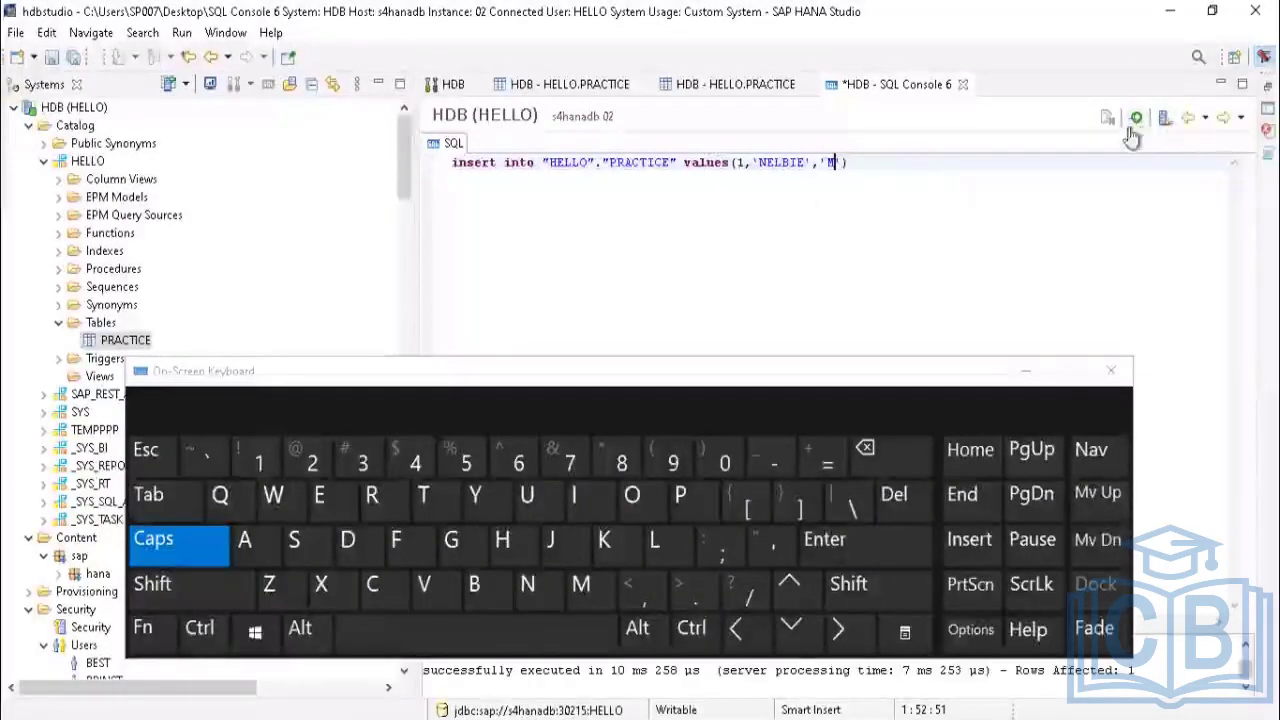
pyautogui.click(1022, 371)
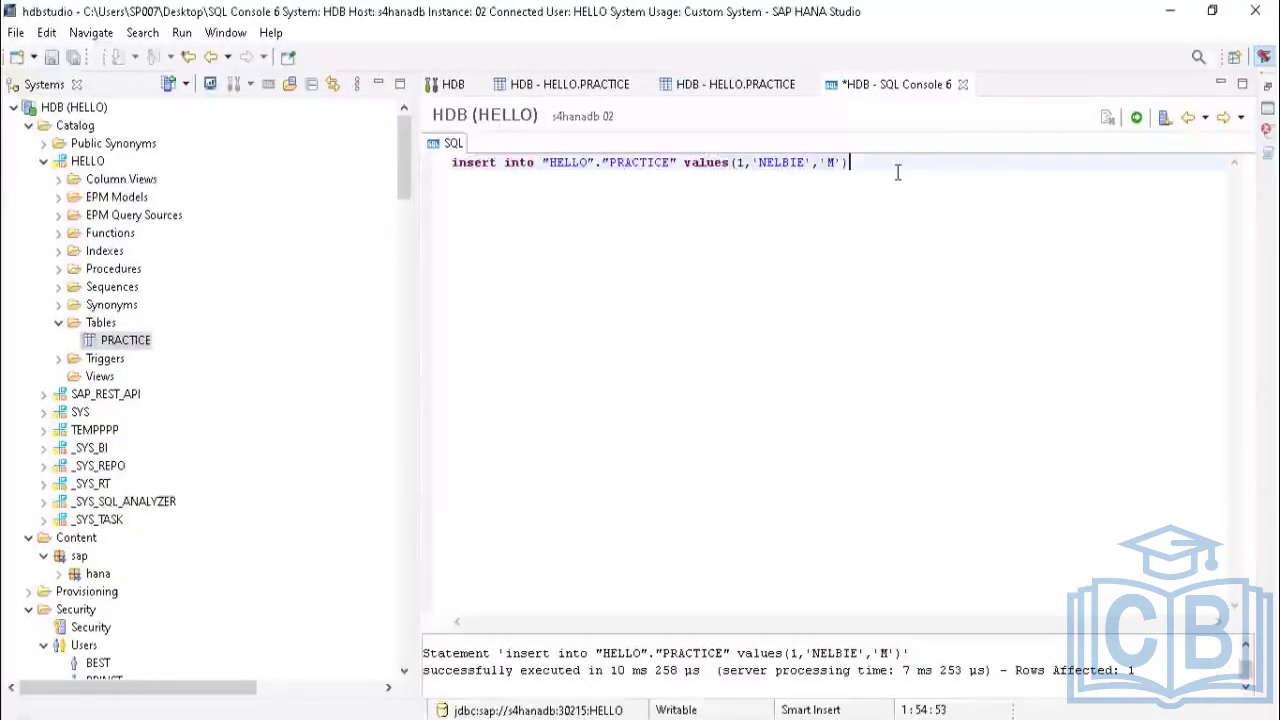
pyautogui.press('Return')
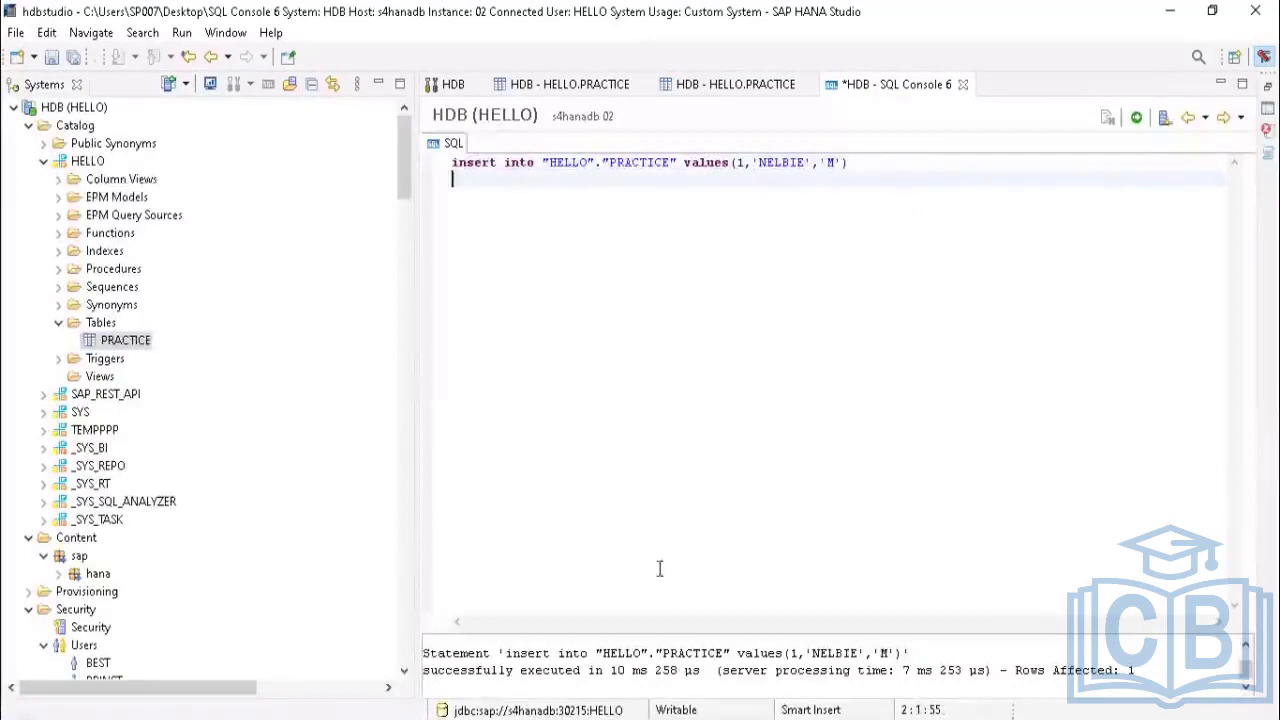
pyautogui.moveTo(859, 162); pyautogui.dragTo(451, 167)
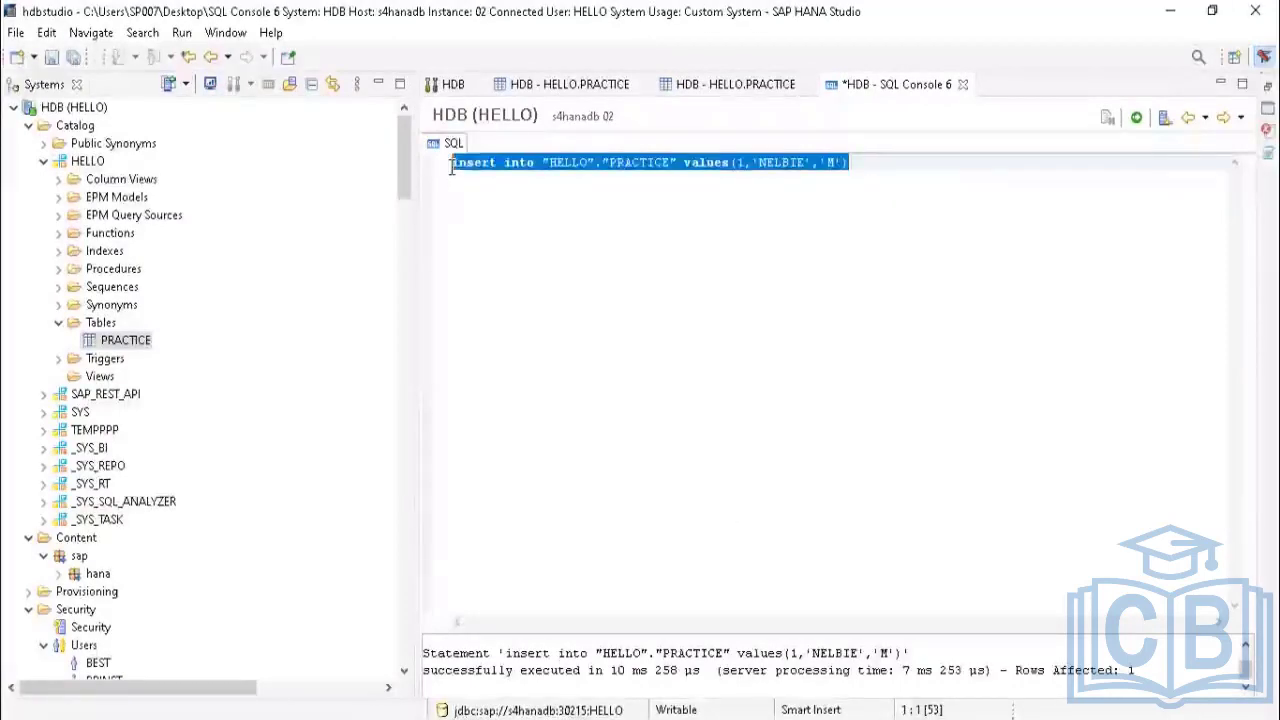
pyautogui.rightClick(465, 168)
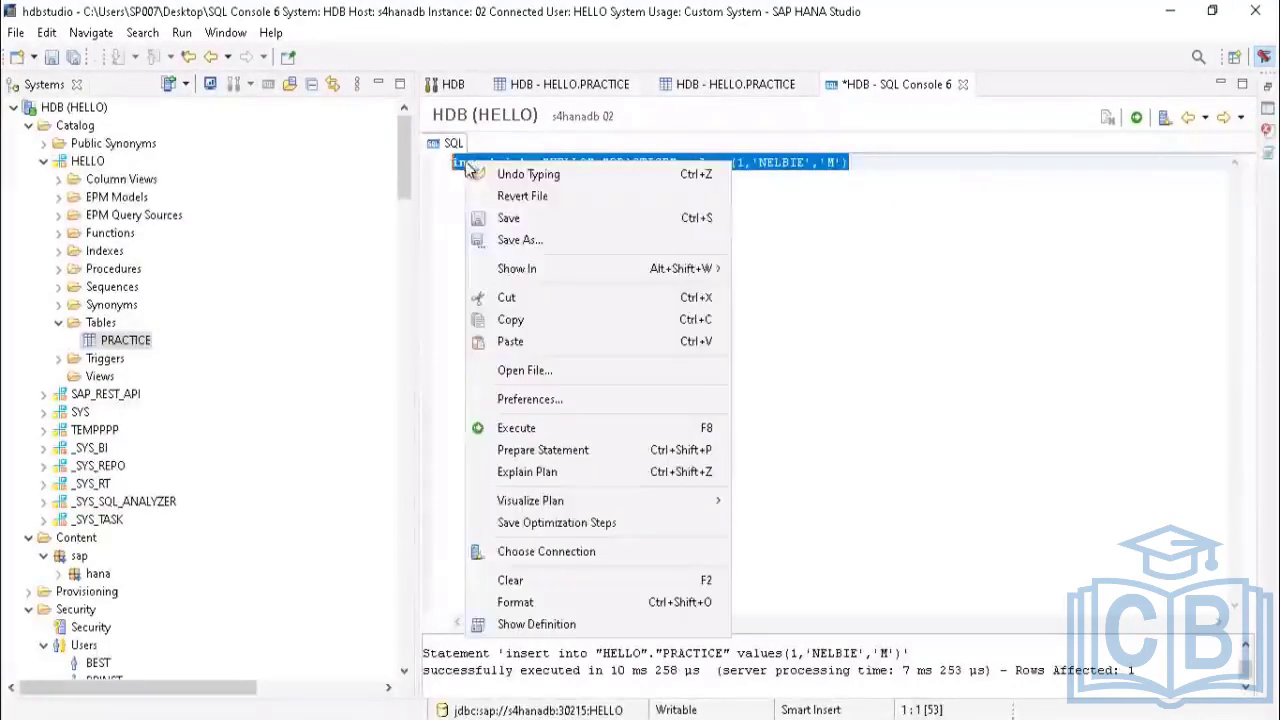
pyautogui.click(508, 318)
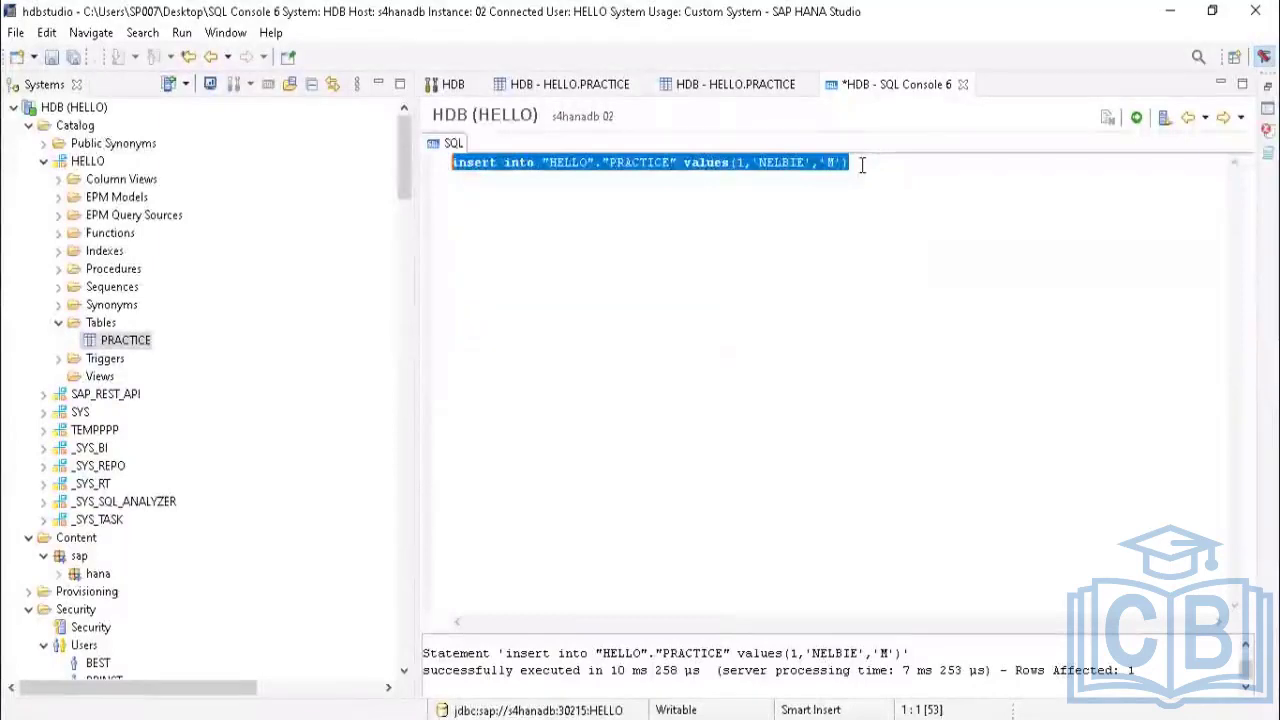
# Step: Change the SNO value in the insert statement to 2
pyautogui.click(773, 181)
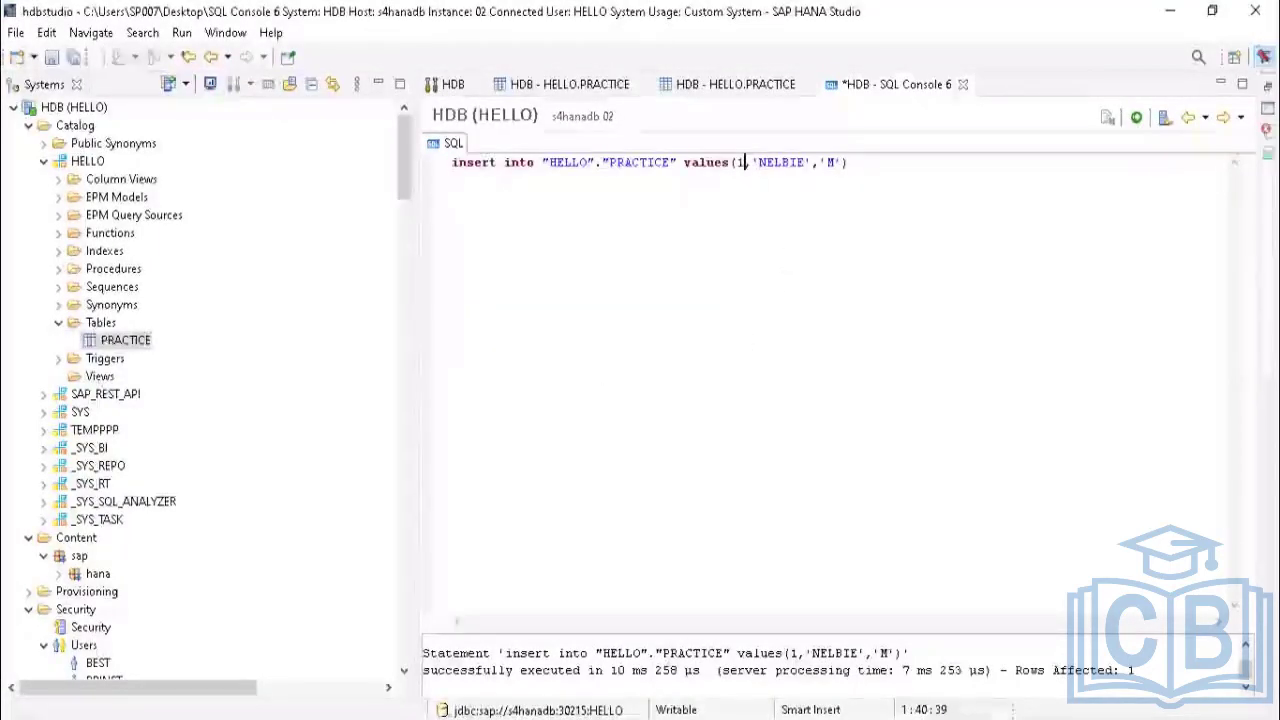
pyautogui.press('ctrl+super+o')
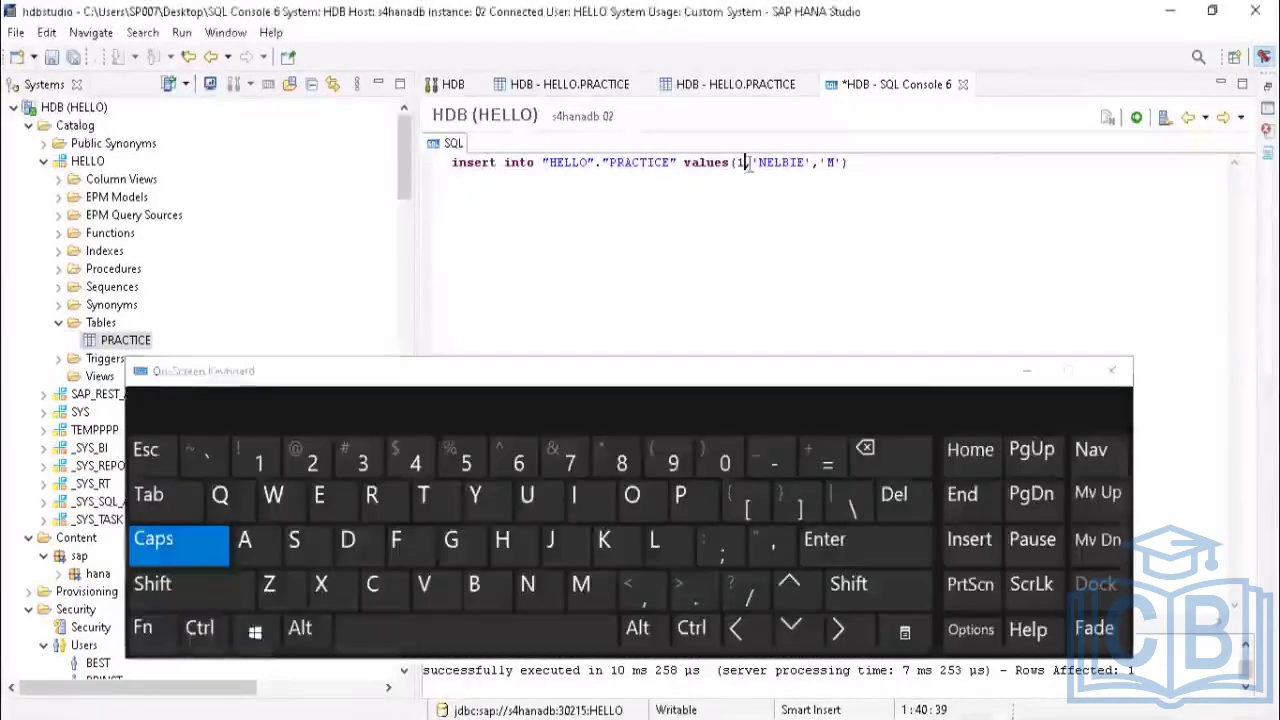
pyautogui.click(892, 455)
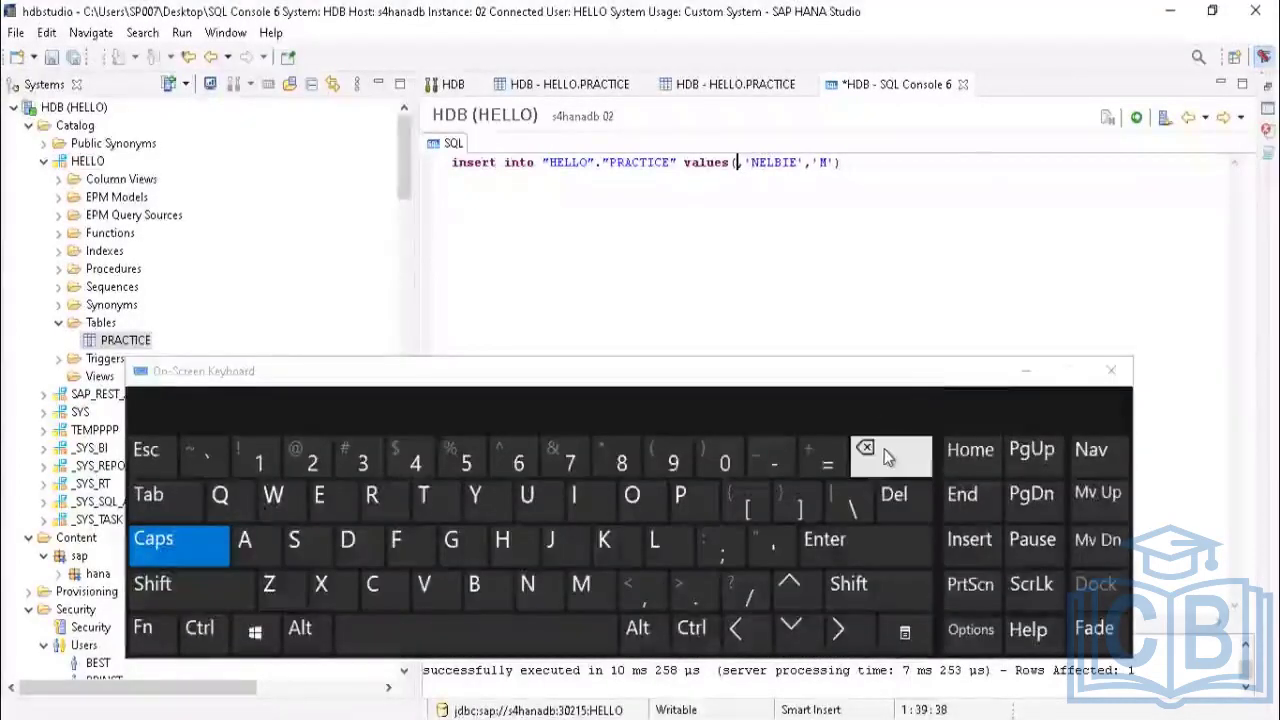
pyautogui.click(312, 460)
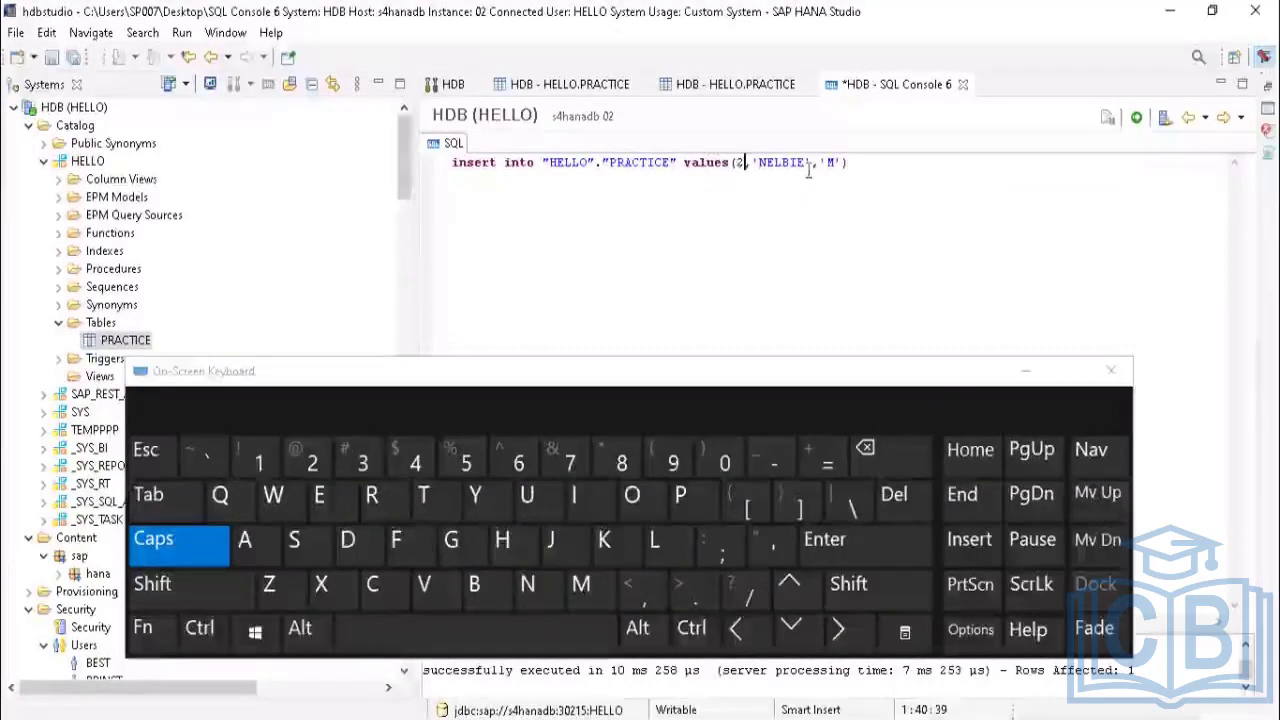
# Step: Replace the name in the insert statement with a second person's name and execute it for the second row
pyautogui.click(865, 452)
pyautogui.click(865, 452)
pyautogui.click(865, 452)
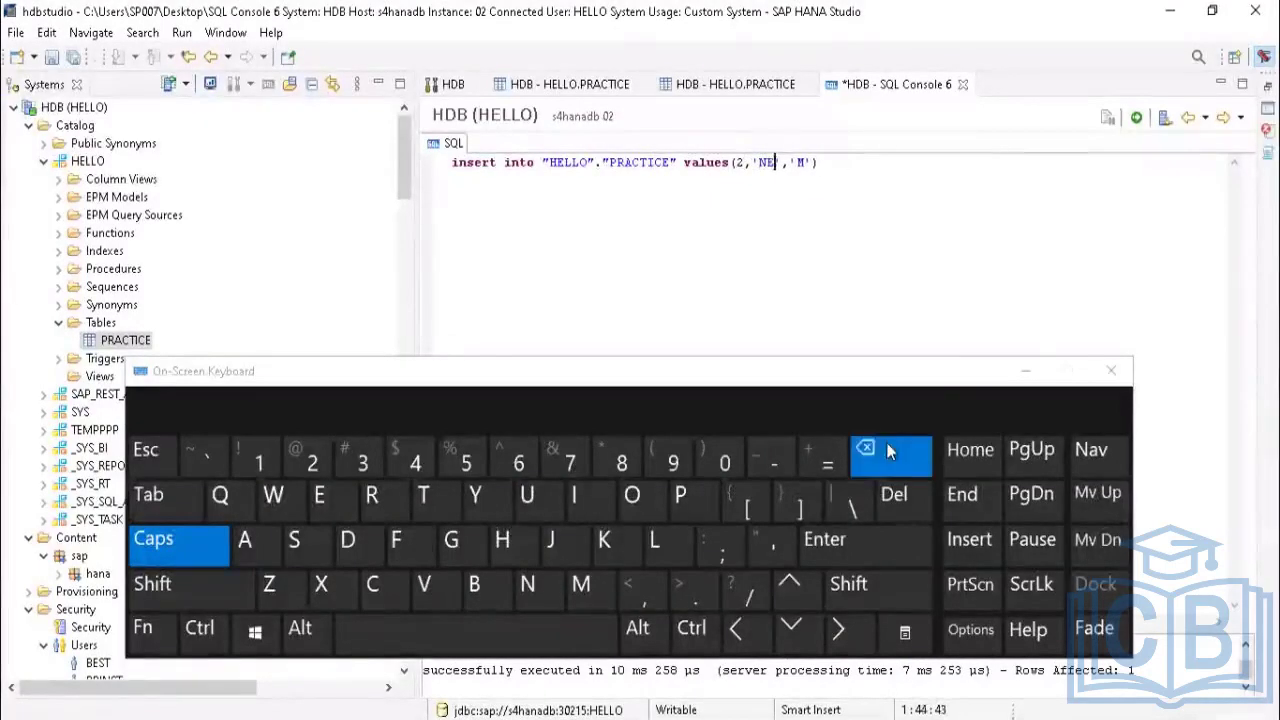
pyautogui.click(865, 452)
pyautogui.click(865, 452)
pyautogui.click(865, 452)
pyautogui.click(576, 496)
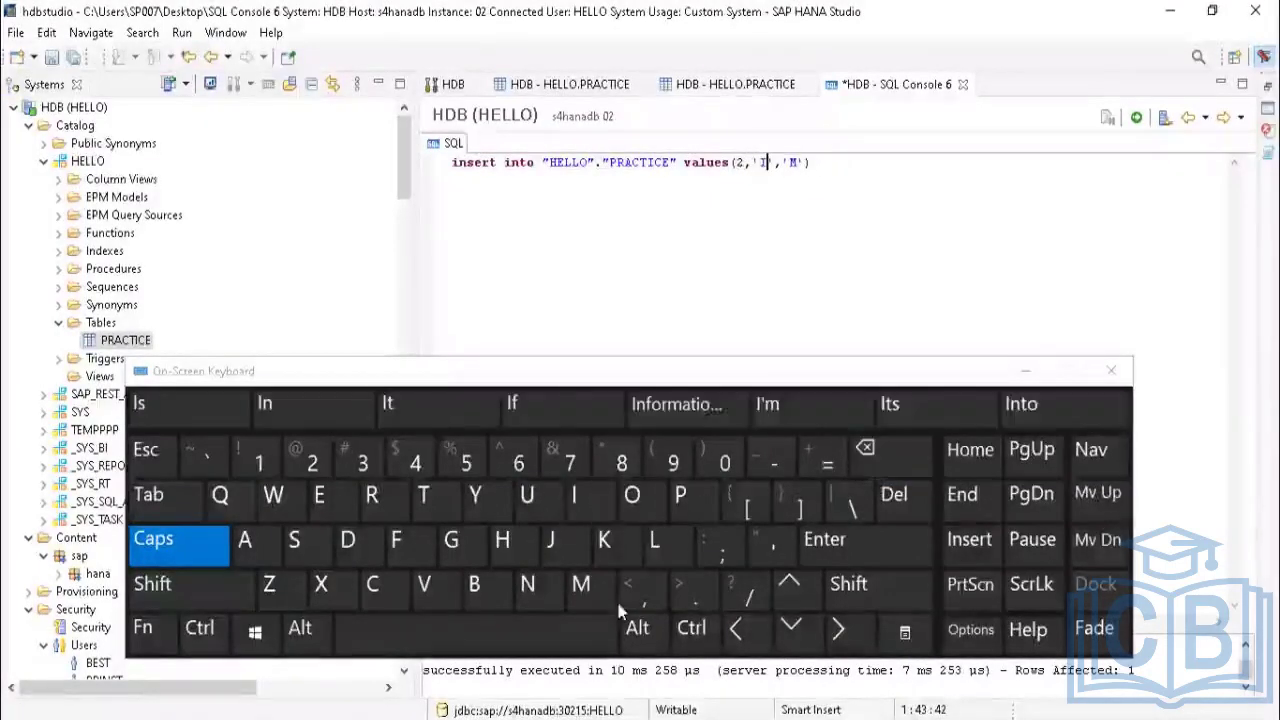
pyautogui.click(581, 586)
pyautogui.click(245, 540)
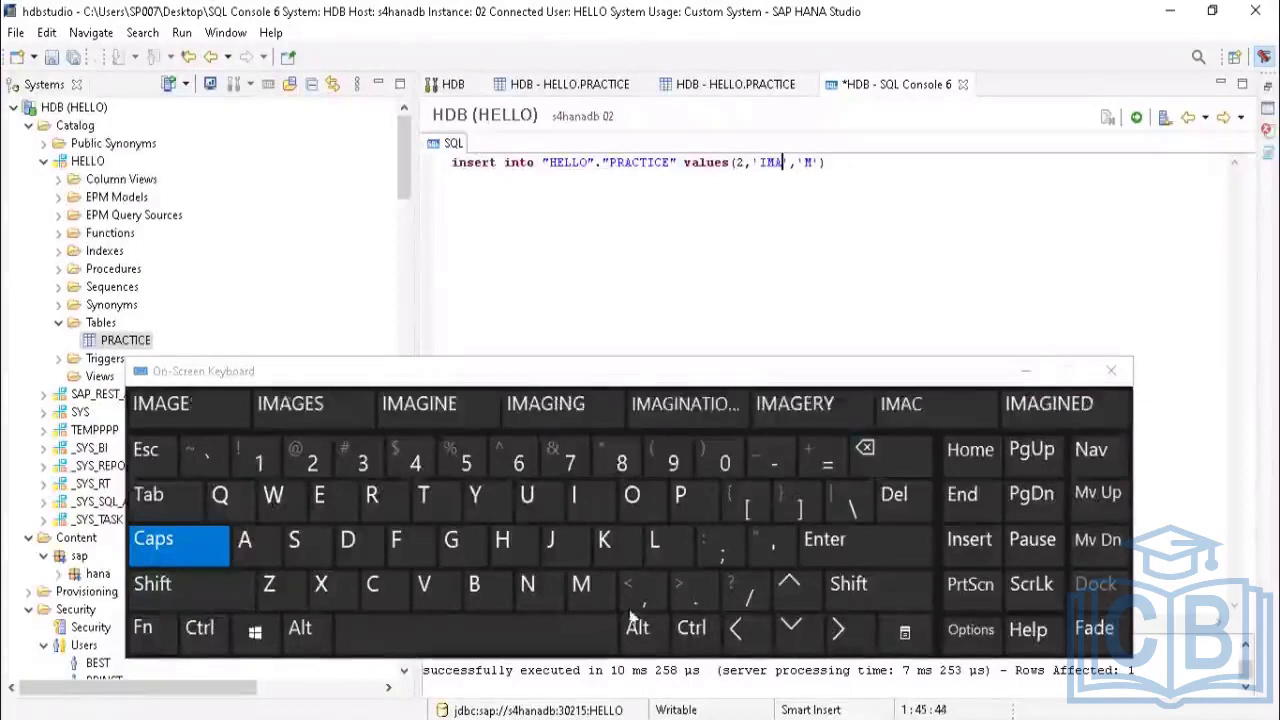
pyautogui.click(527, 585)
pyautogui.click(527, 496)
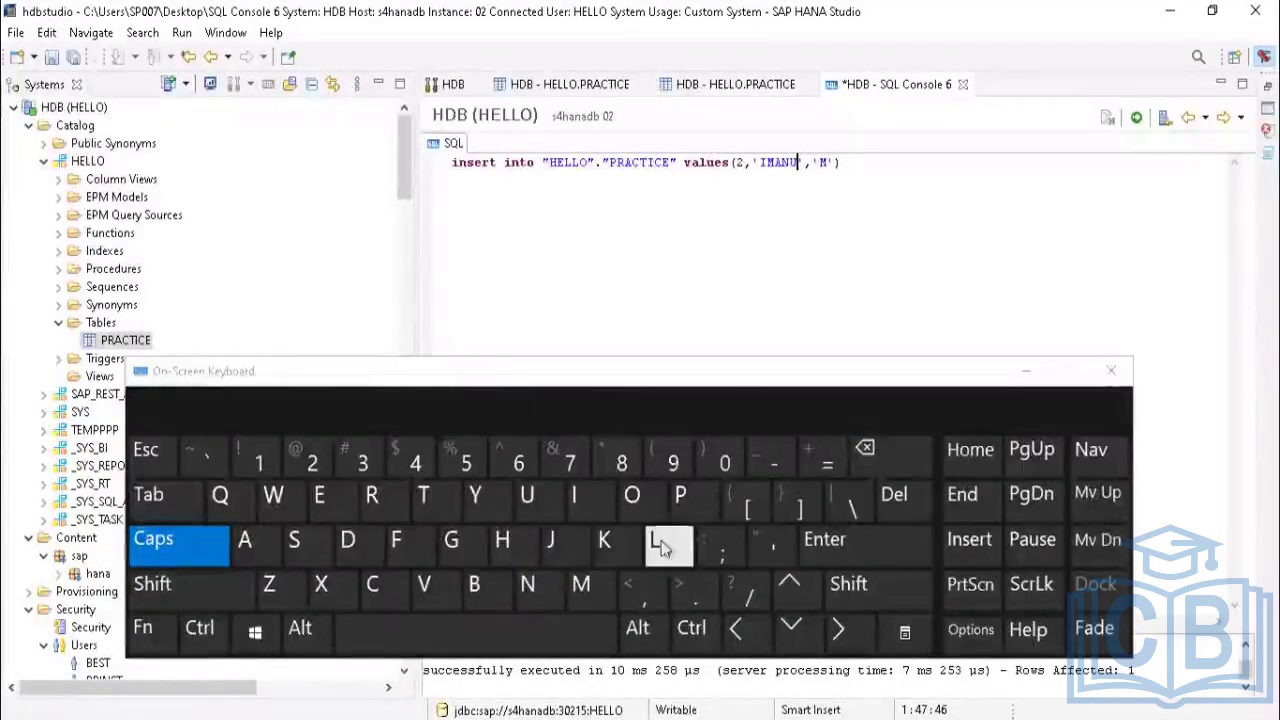
pyautogui.click(656, 540)
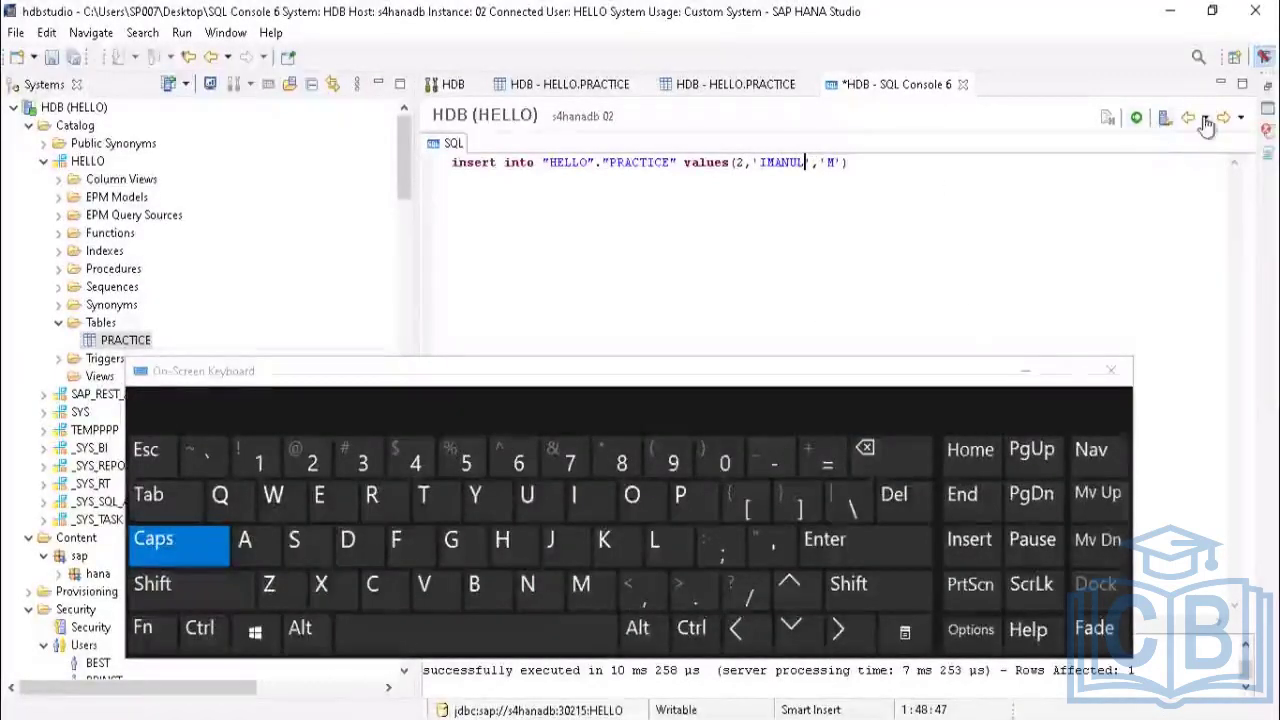
pyautogui.click(1138, 118)
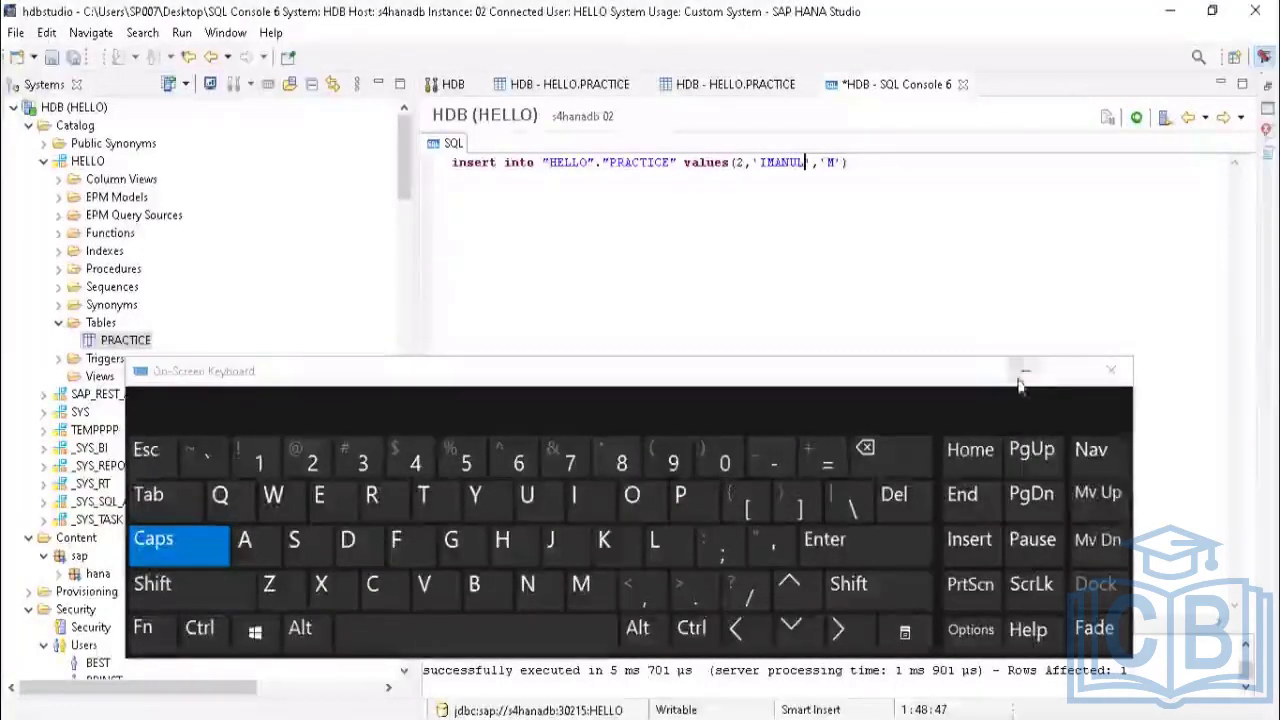
# Step: Replace the name in the insert statement with a third person's name in capitals, execute it and minimise the on-screen keyboard
pyautogui.click(876, 455)
pyautogui.click(876, 455)
pyautogui.click(876, 455)
pyautogui.click(875, 457)
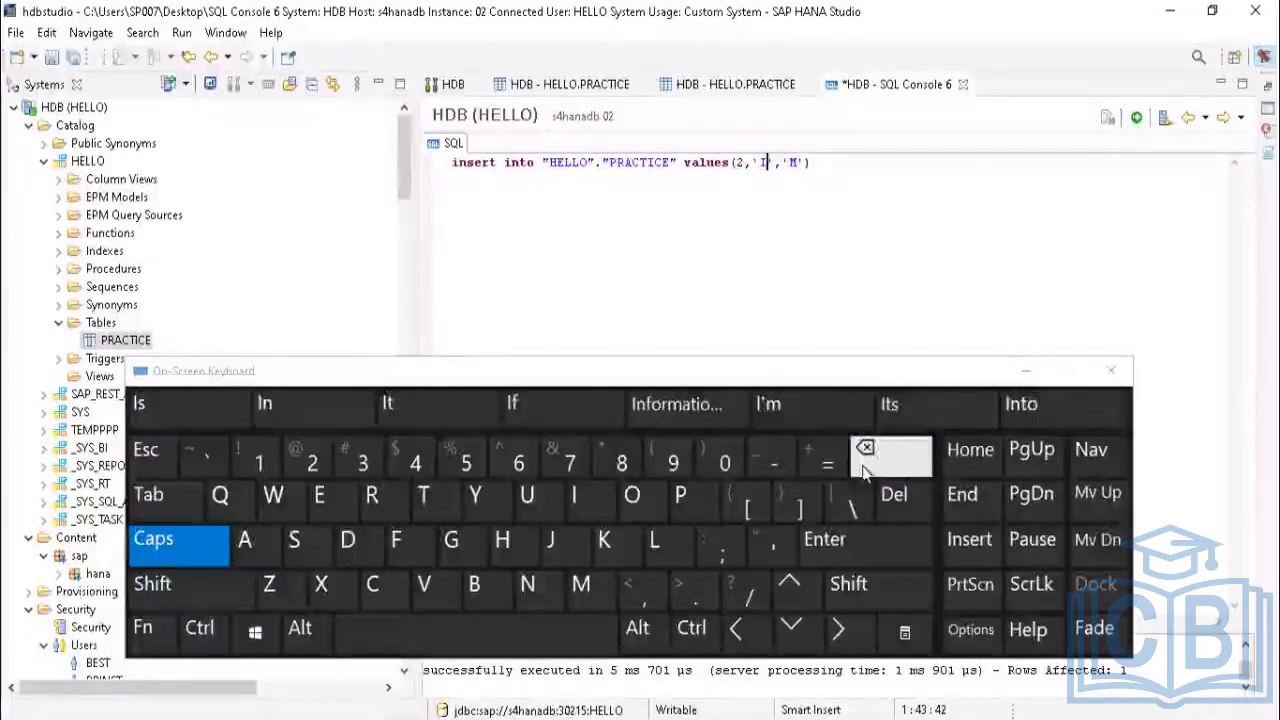
pyautogui.click(866, 471)
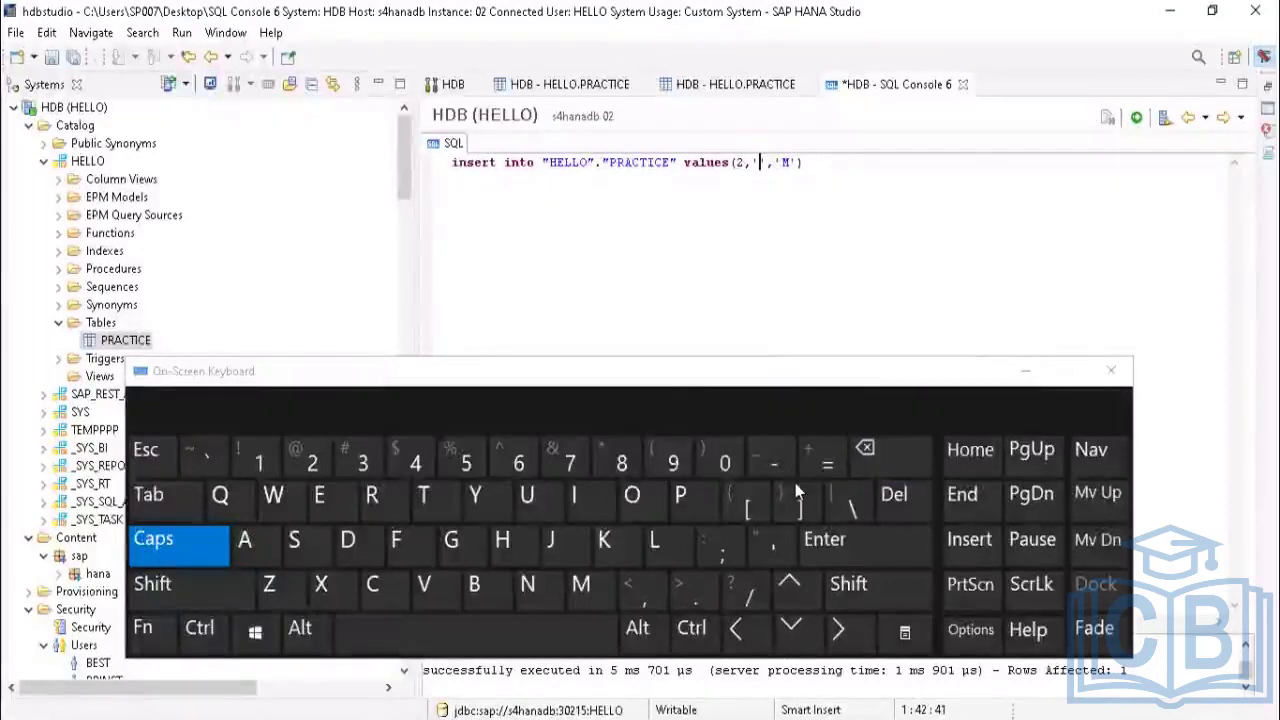
pyautogui.click(293, 548)
pyautogui.click(634, 500)
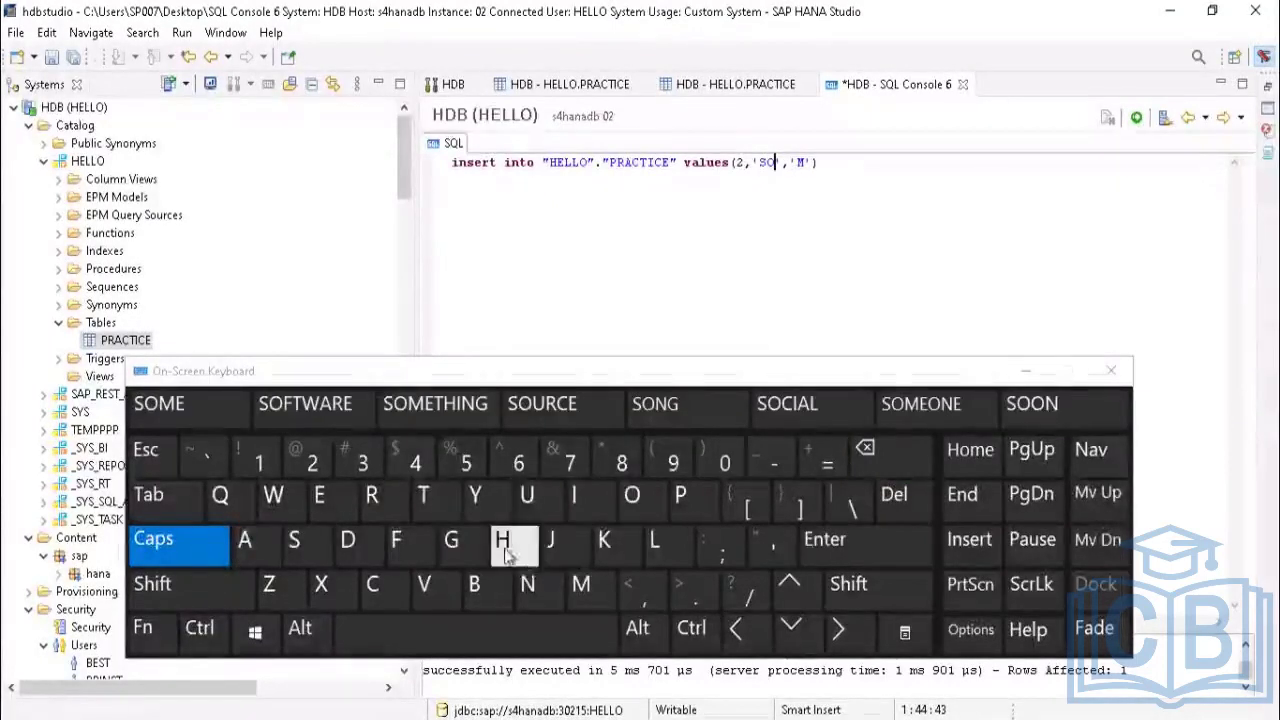
pyautogui.click(505, 550)
pyautogui.click(375, 497)
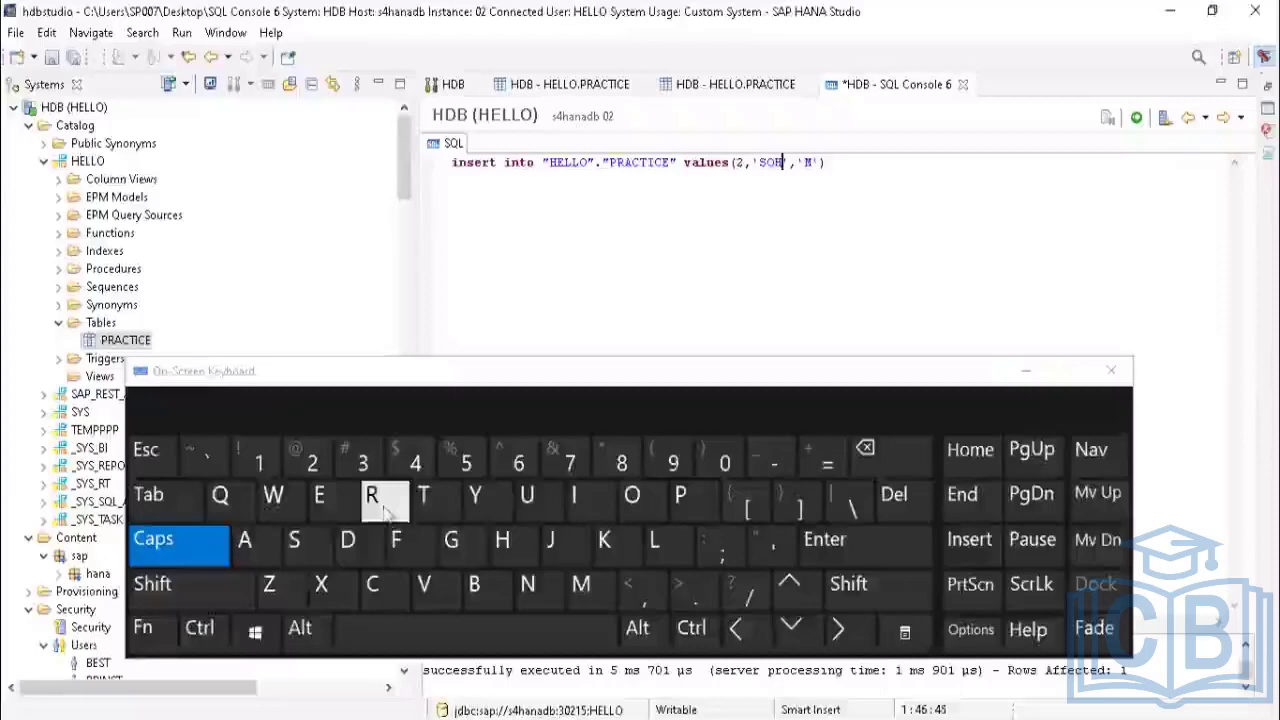
pyautogui.click(245, 548)
pyautogui.click(480, 586)
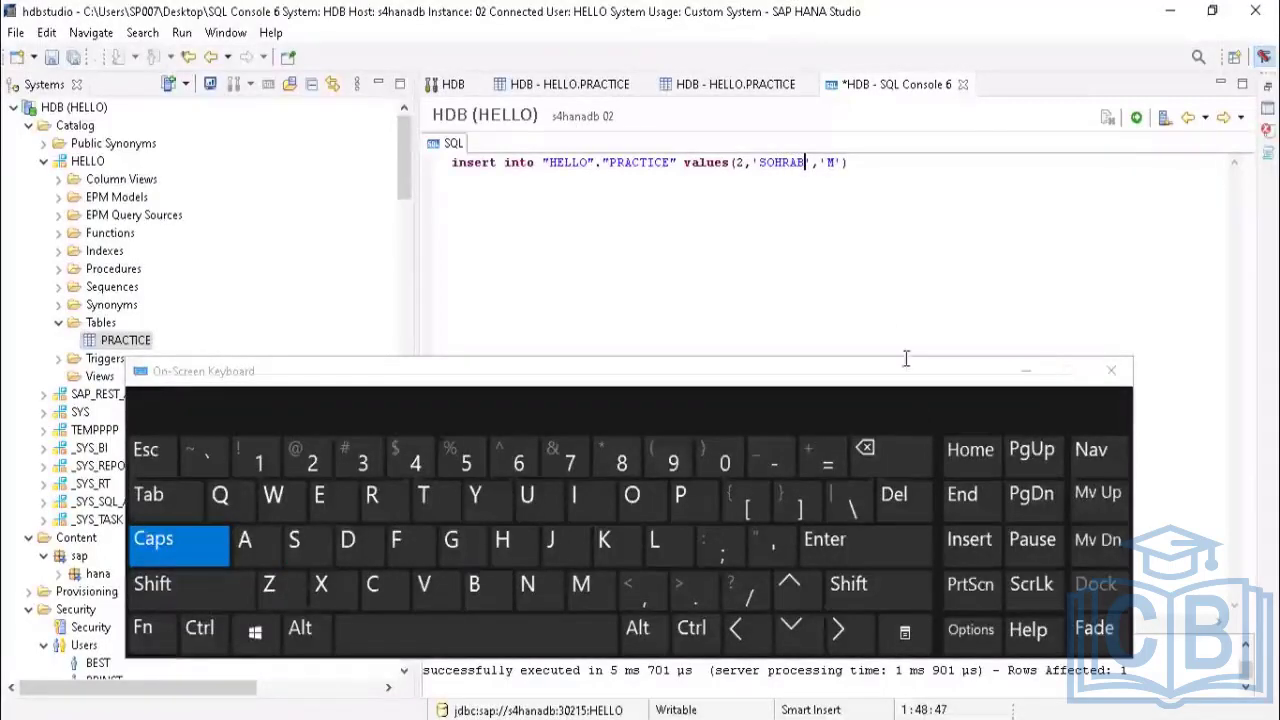
pyautogui.click(1140, 119)
pyautogui.click(1030, 369)
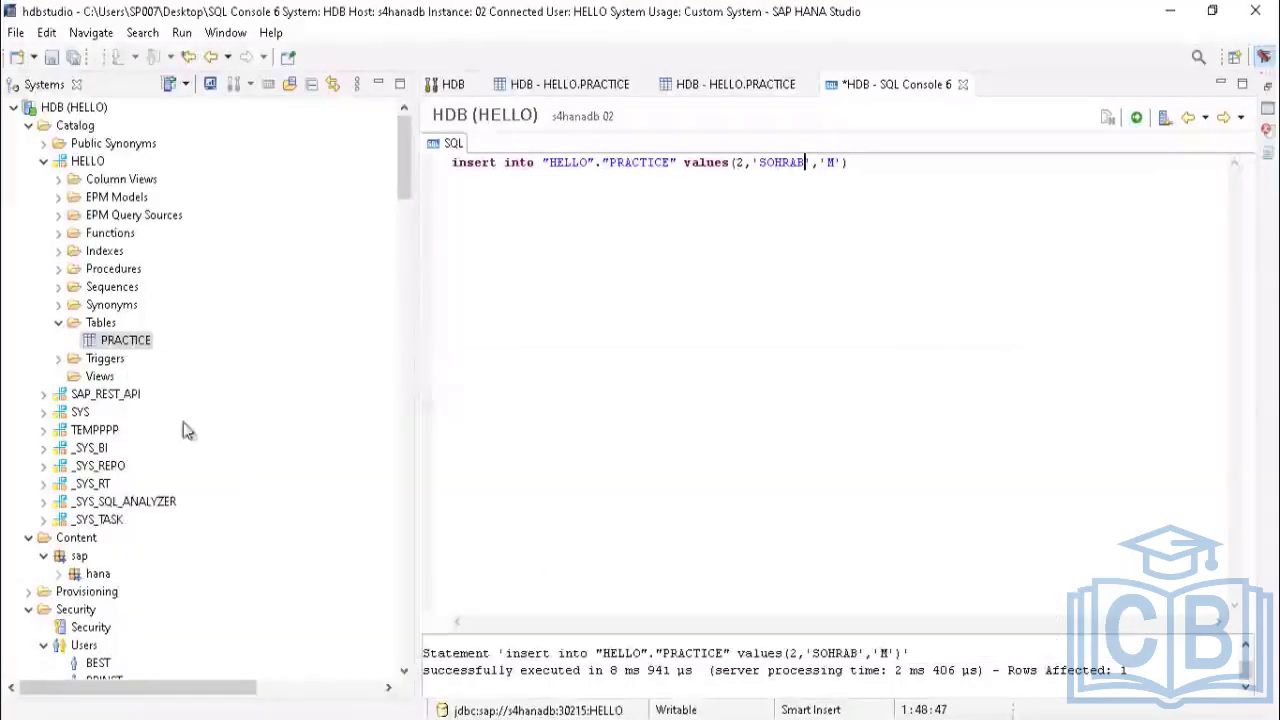
# Step: Refresh the HELLO schema's Tables folder and open the content of the PRACTICE table
pyautogui.rightClick(104, 326)
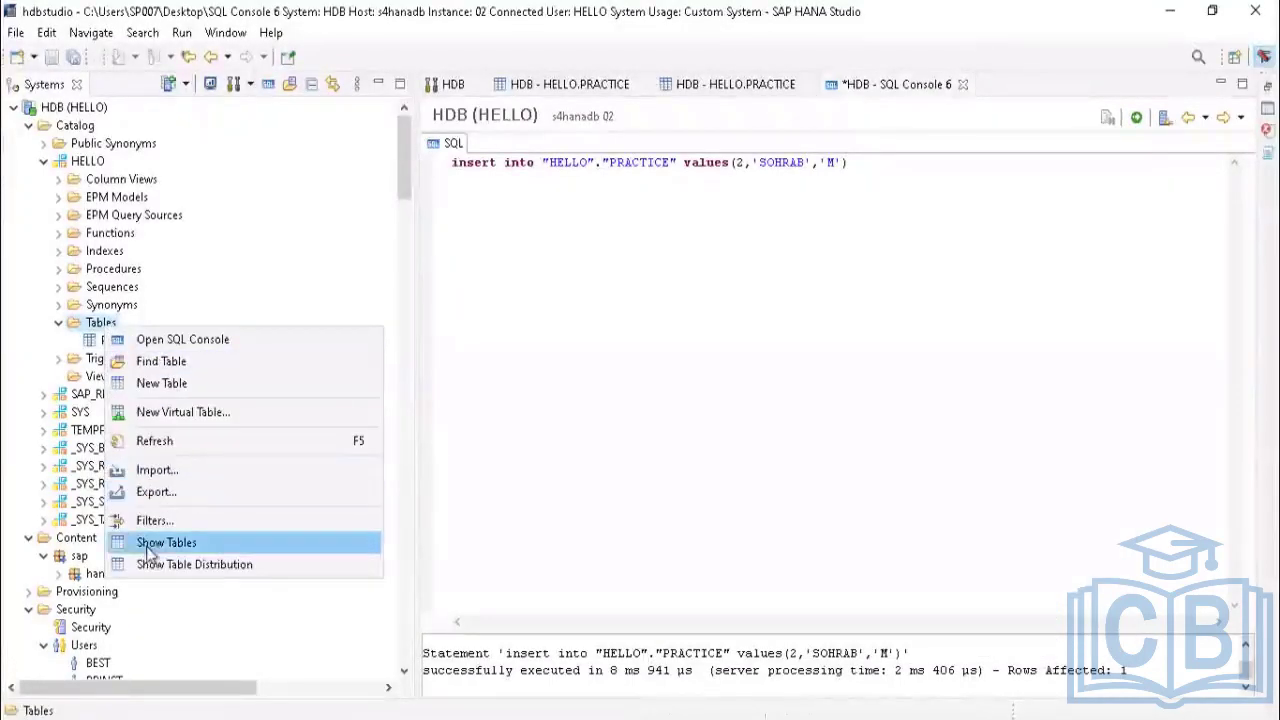
pyautogui.click(155, 440)
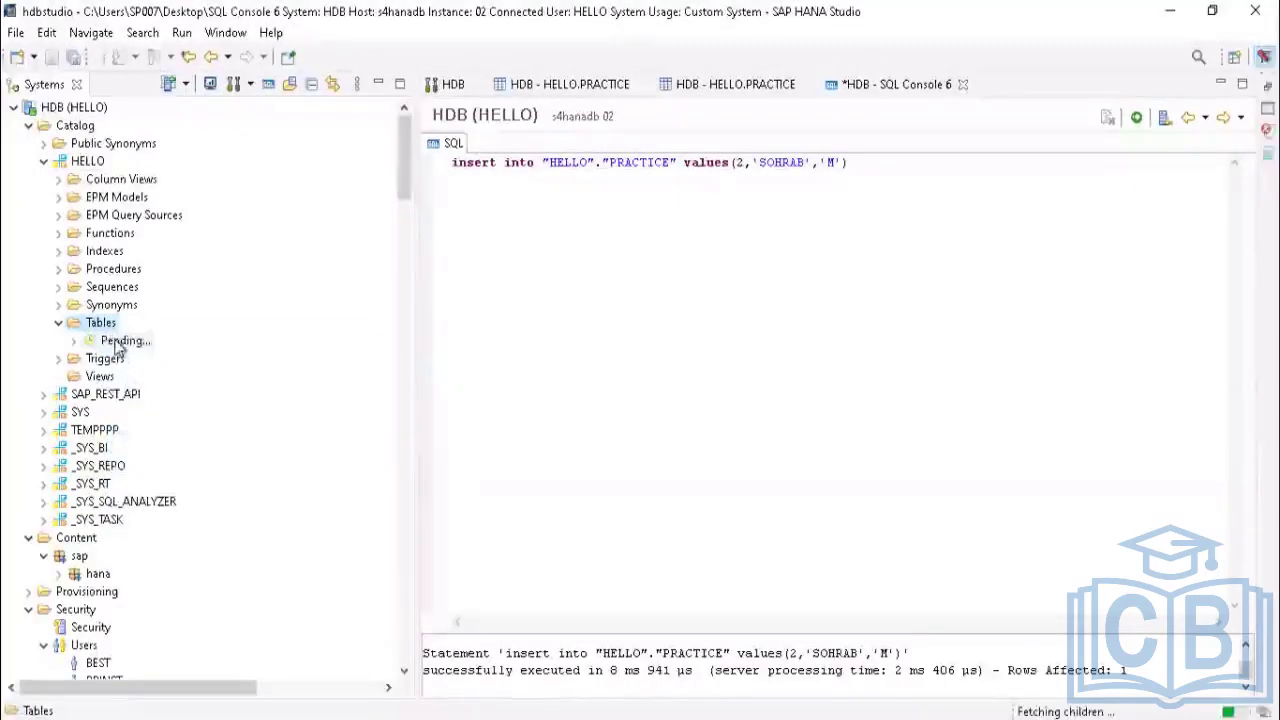
pyautogui.rightClick(94, 342)
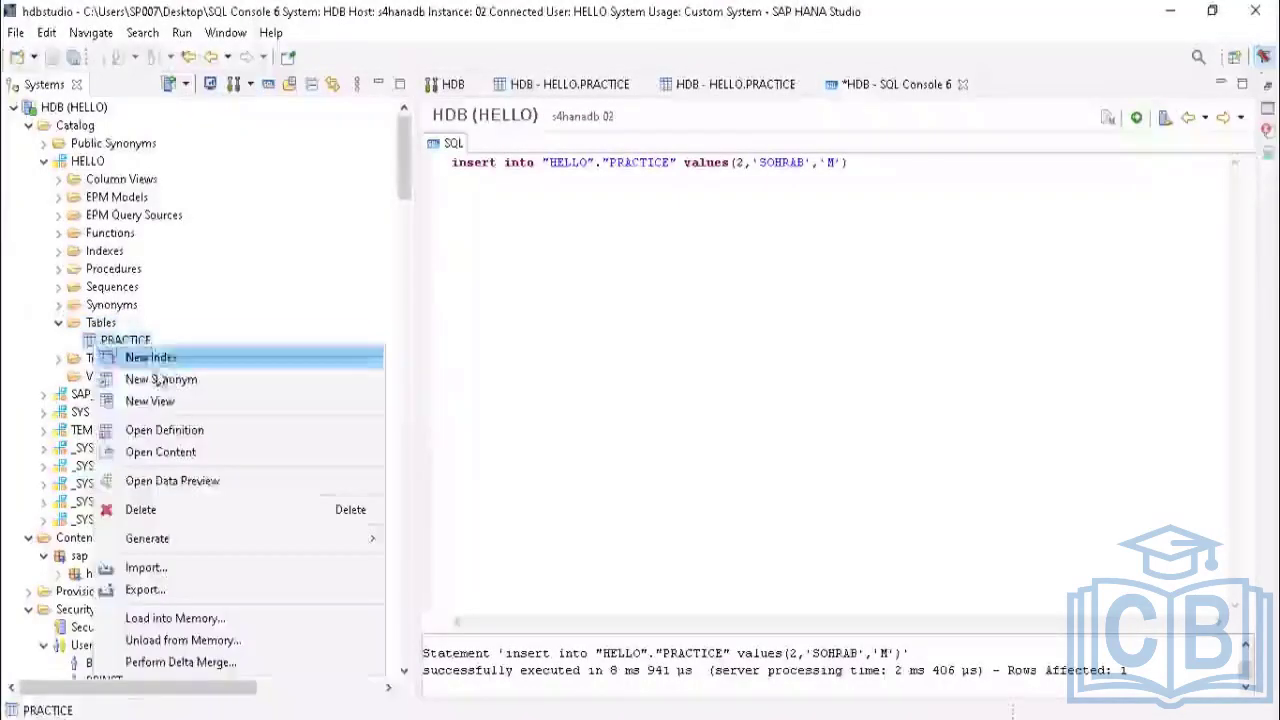
pyautogui.click(160, 452)
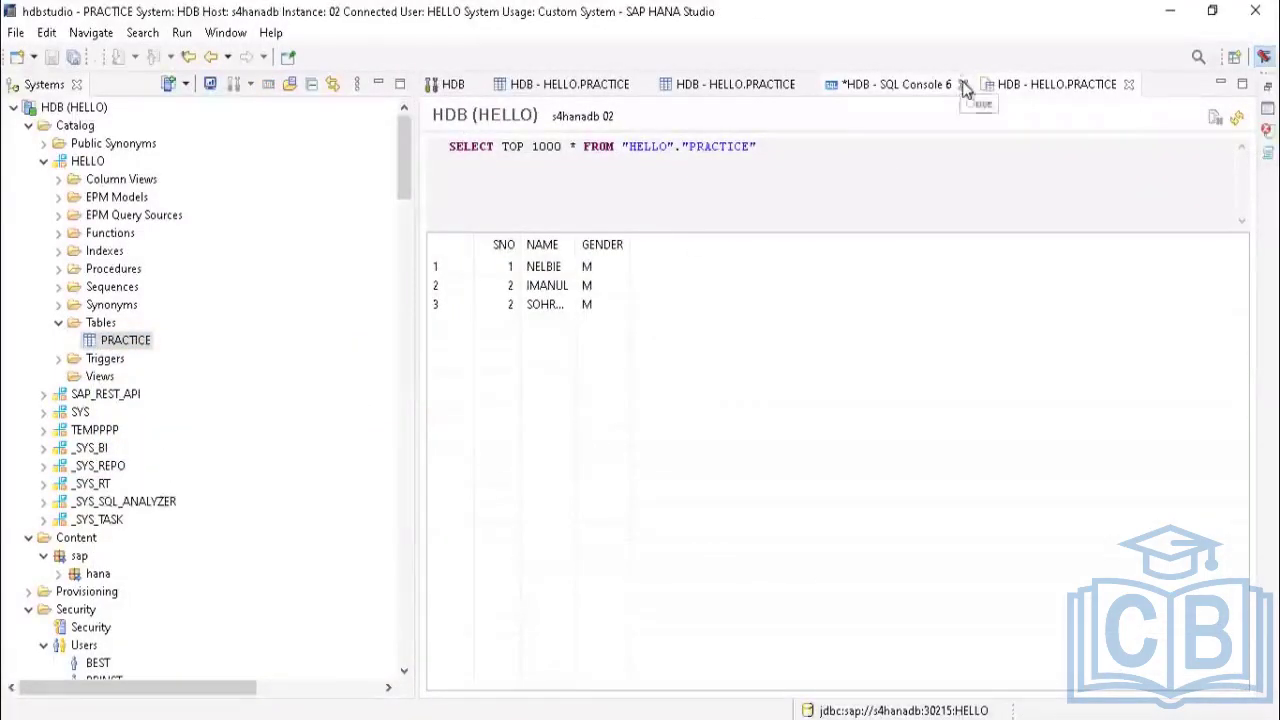
# Step: Close the SQL console holding the insert statement and examine the SNO values of the PRACTICE rows
pyautogui.click(964, 85)
pyautogui.click(729, 380)
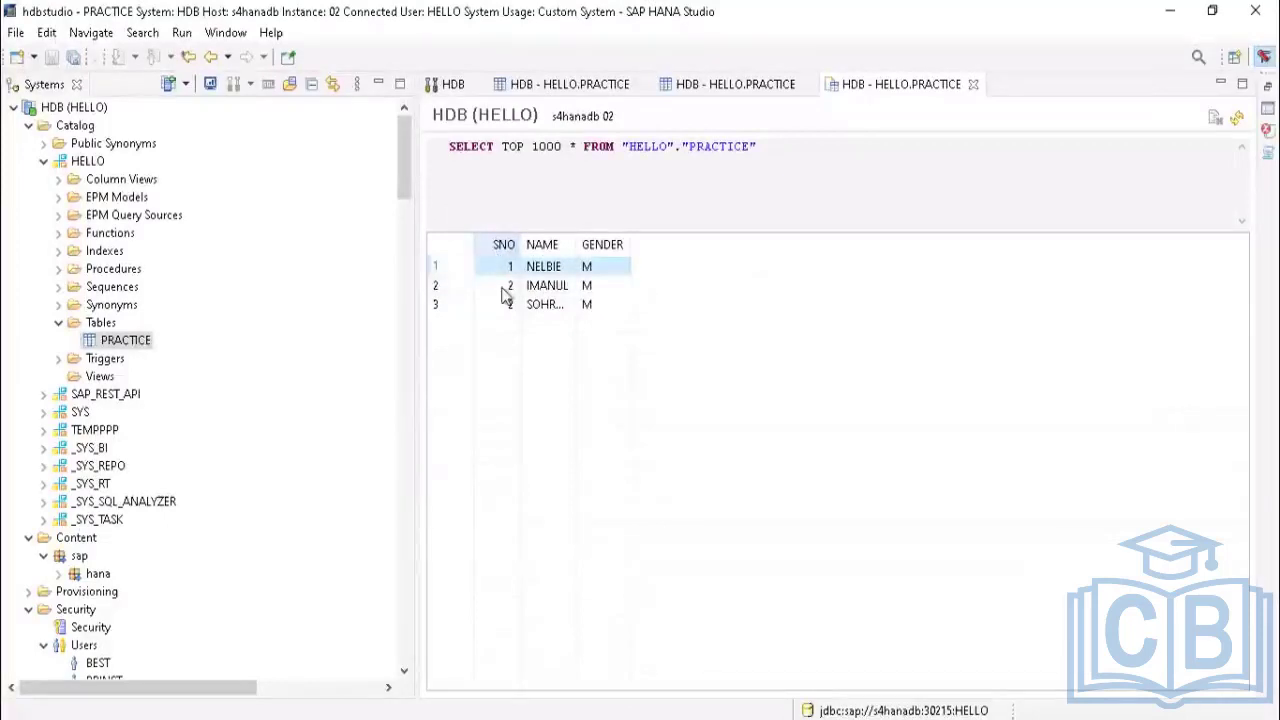
pyautogui.moveTo(503, 295); pyautogui.dragTo(502, 332)
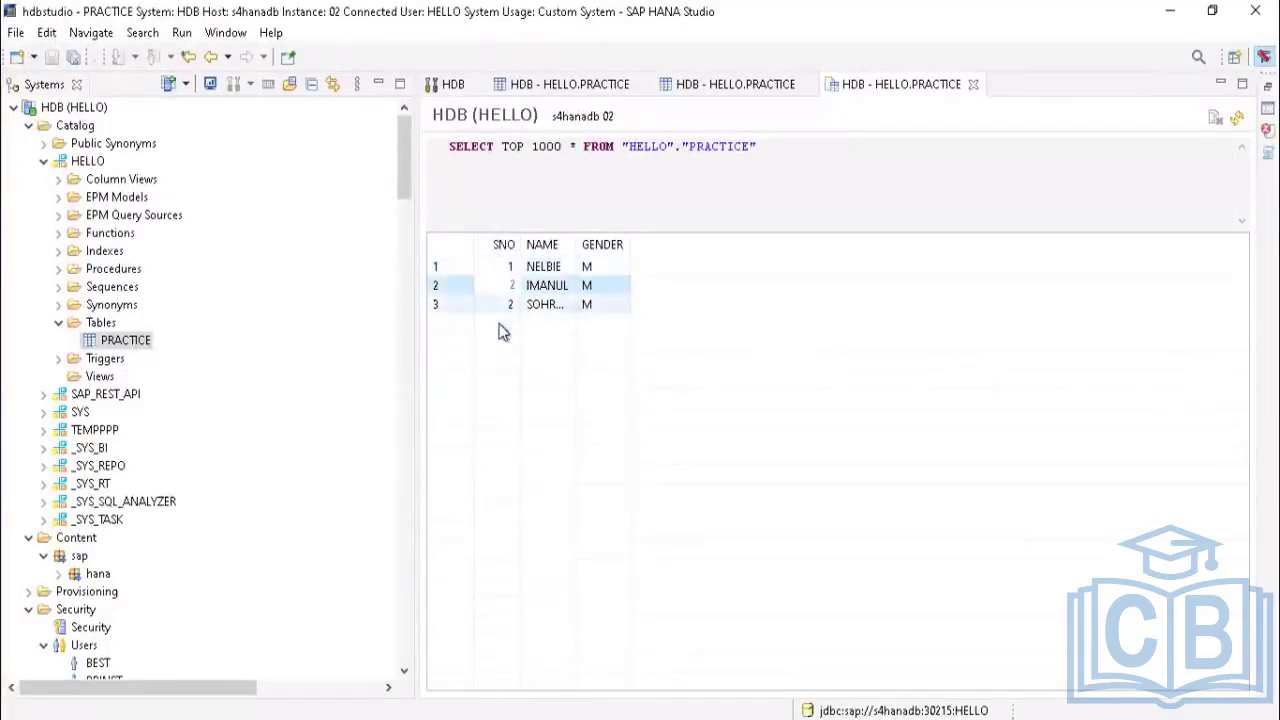